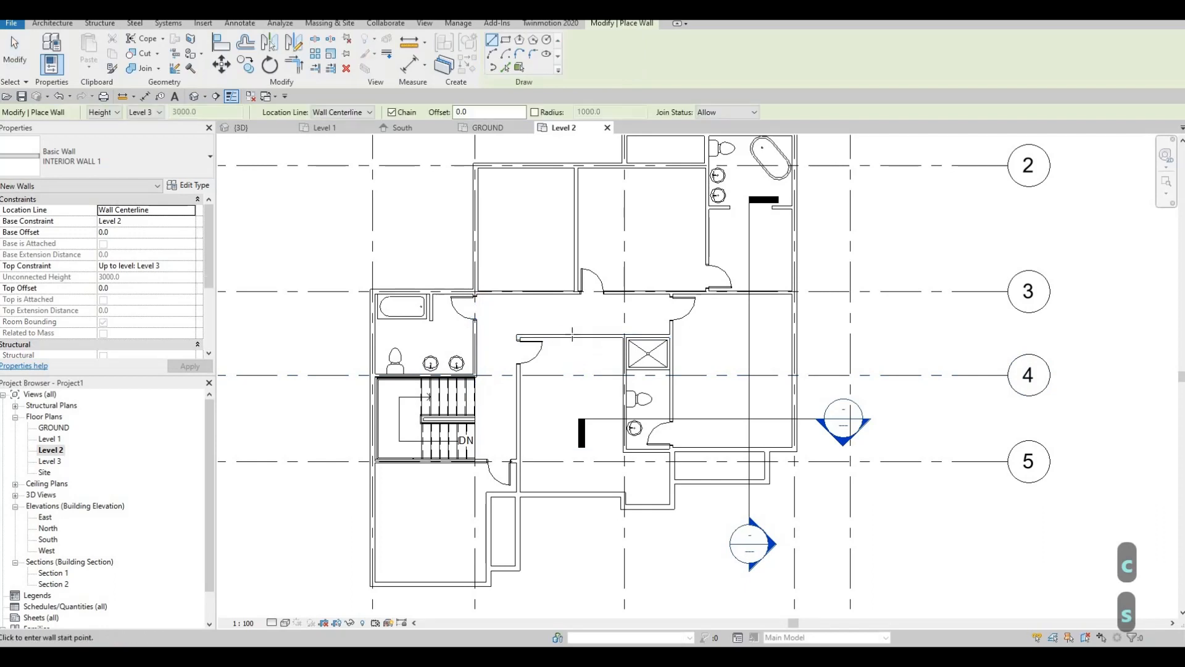
Draw interior closet walls in the middle bedroom, down from the corridor wall and about 2200 mm across to the shower room wall
scroll(549, 348, up, 2)
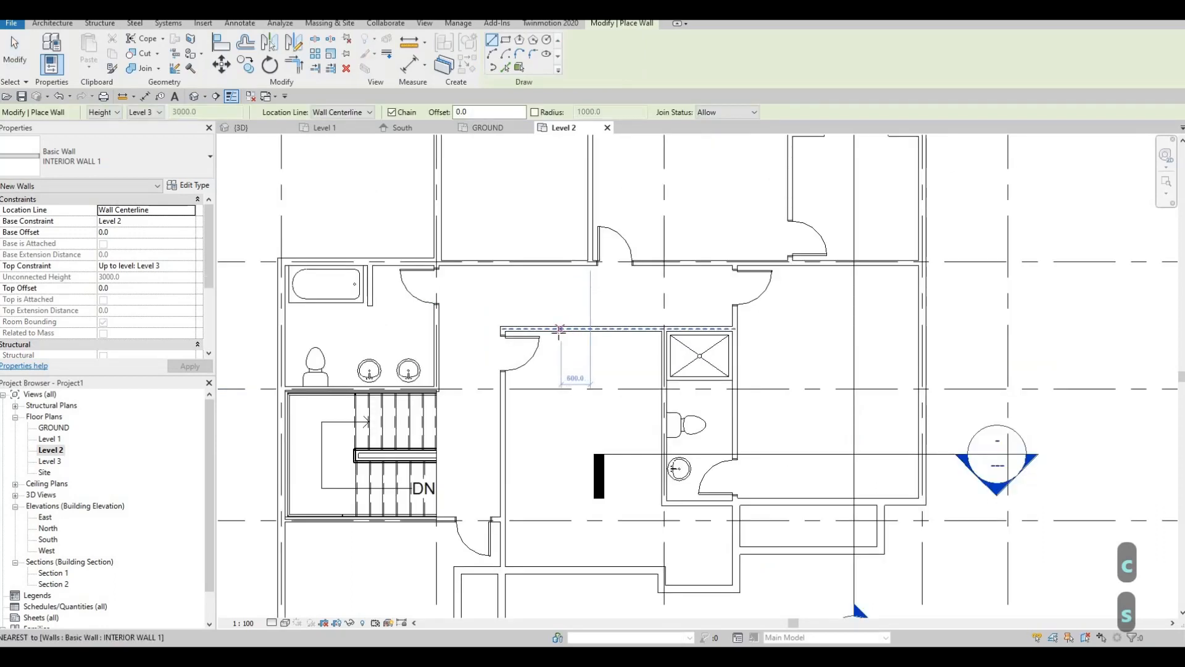
click(558, 363)
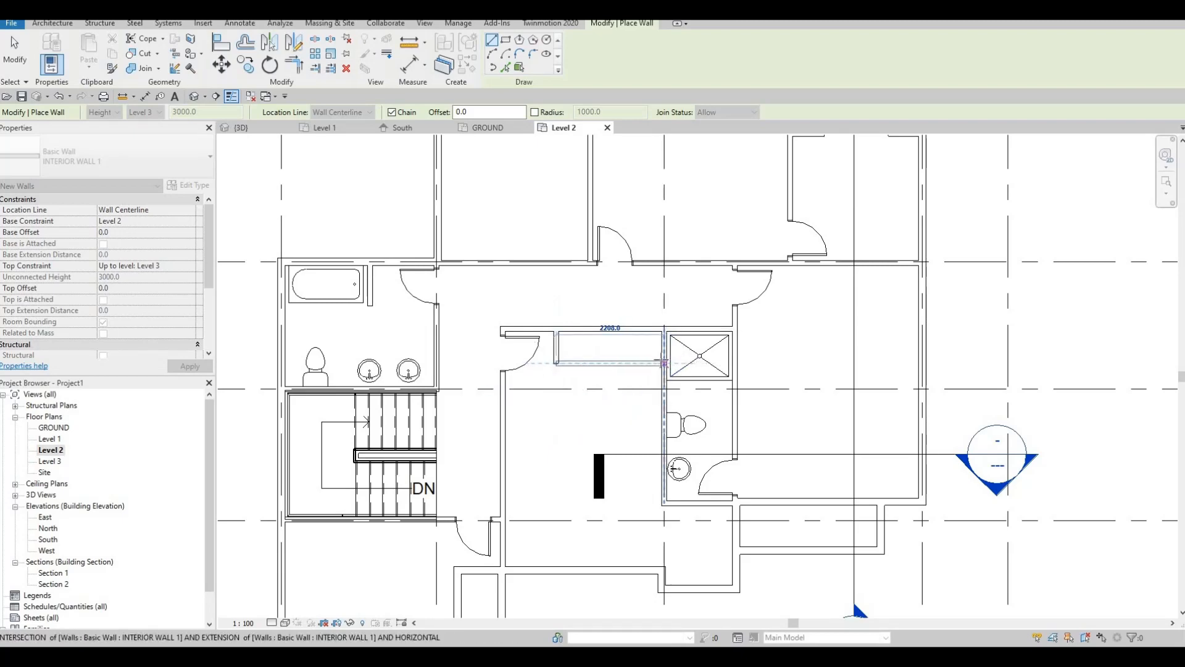
key(Escape)
scroll(641, 303, down, 3)
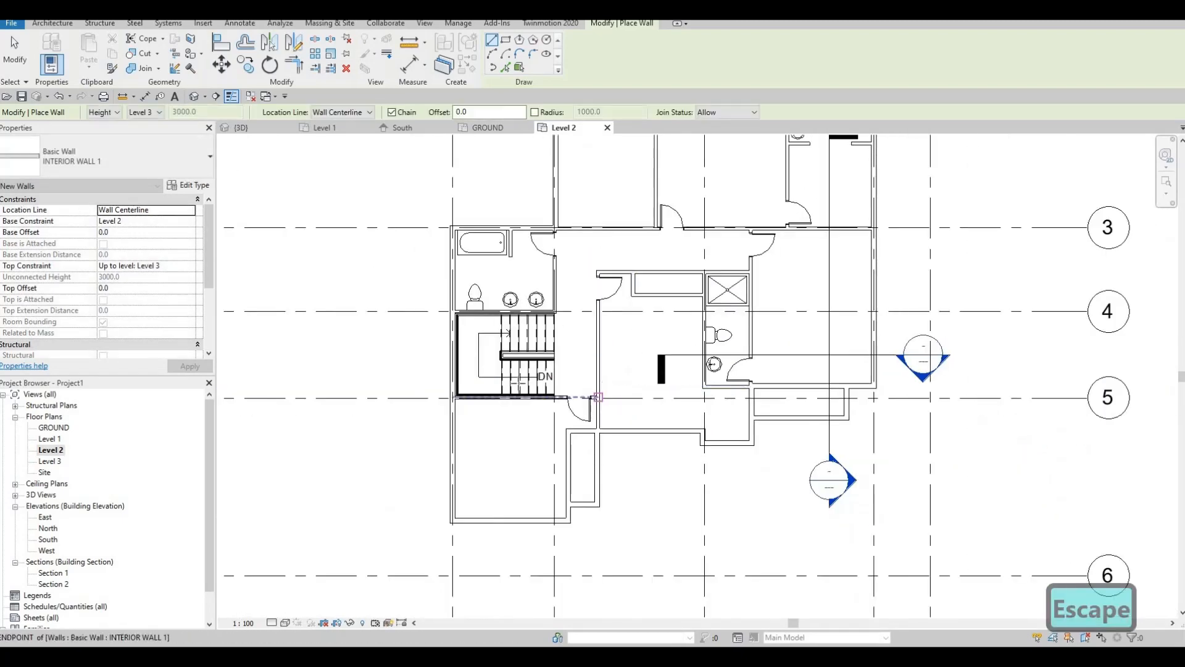
Draw interior closet walls in the bedroom below the stairs, about 750 mm down and 2400 mm across to the exterior wall
scroll(707, 252, up, 2)
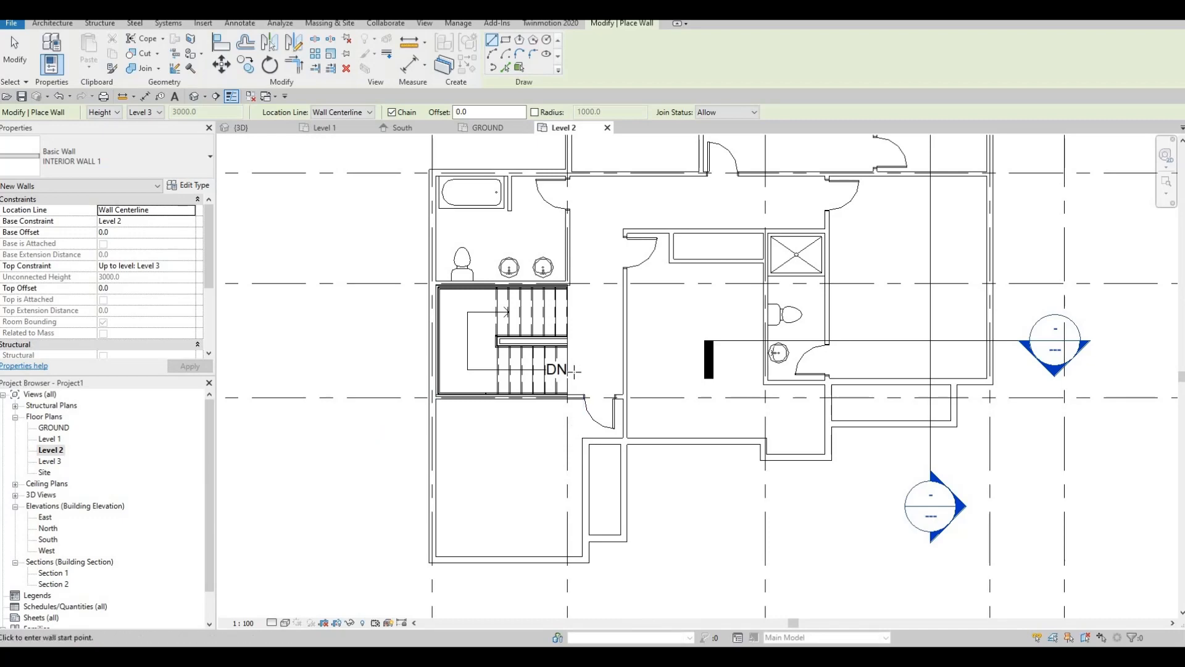
middle_drag(574, 371, 613, 295)
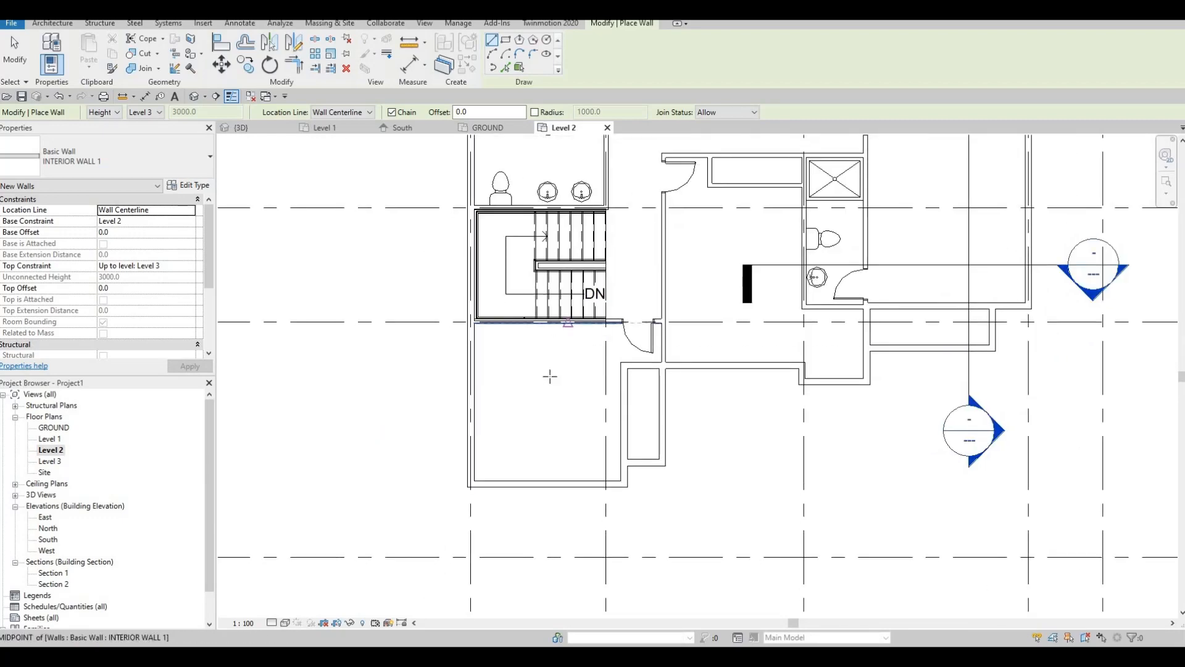
scroll(543, 336, down, 2)
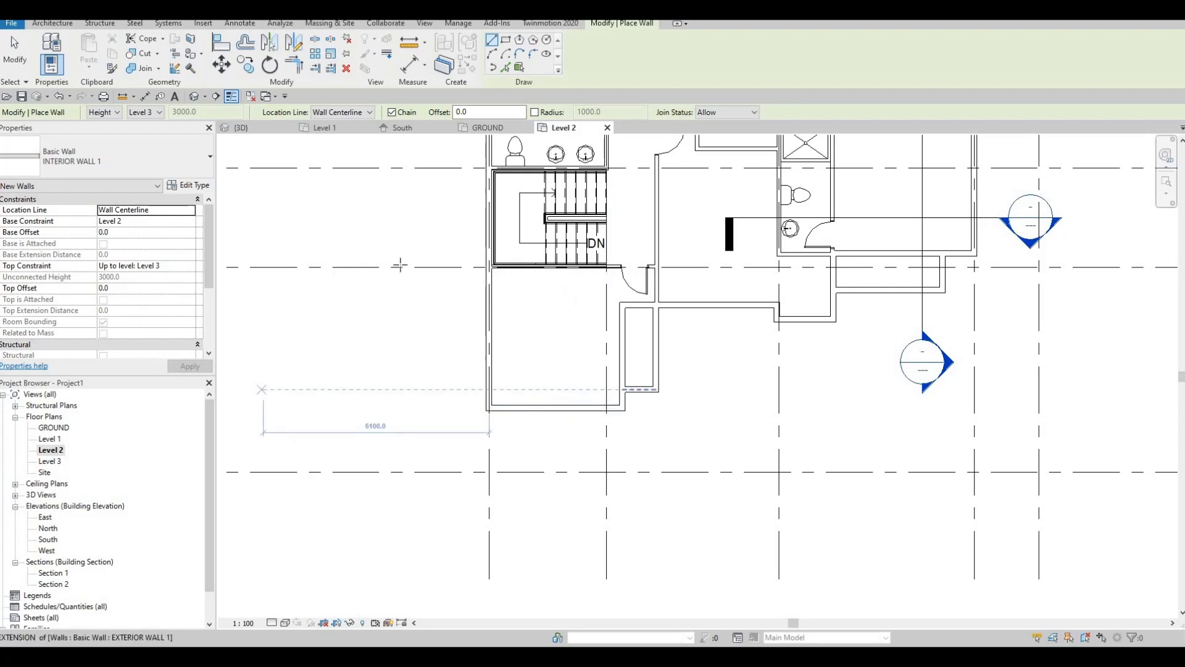
middle_drag(575, 272, 575, 276)
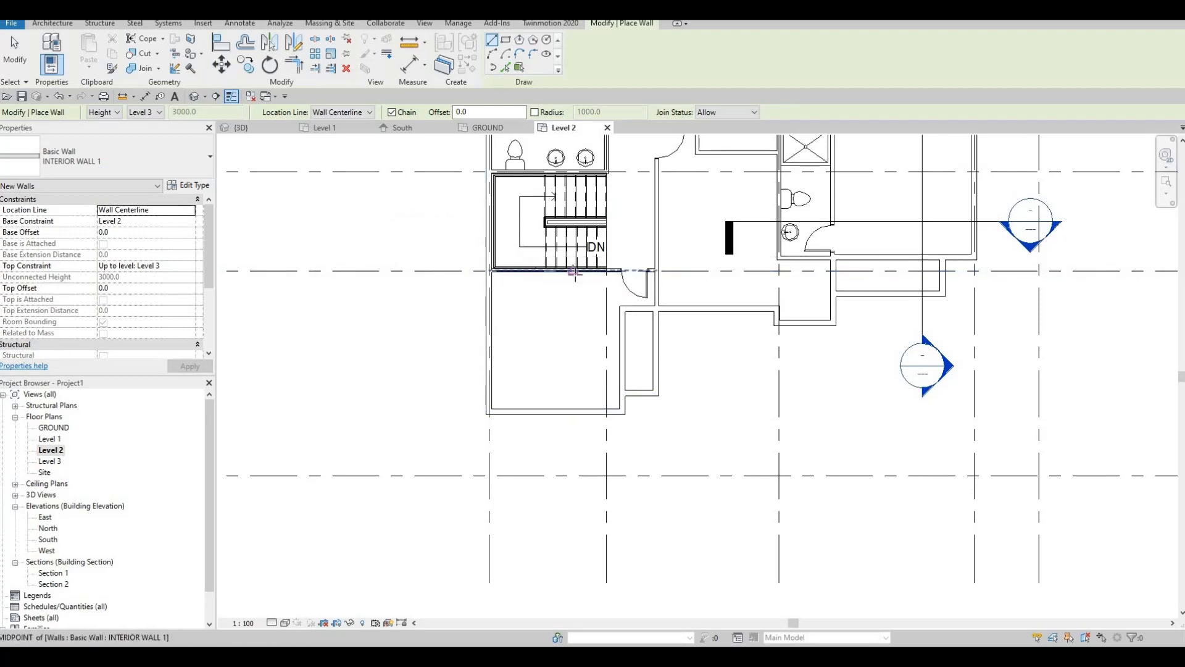
scroll(574, 272, up, 2)
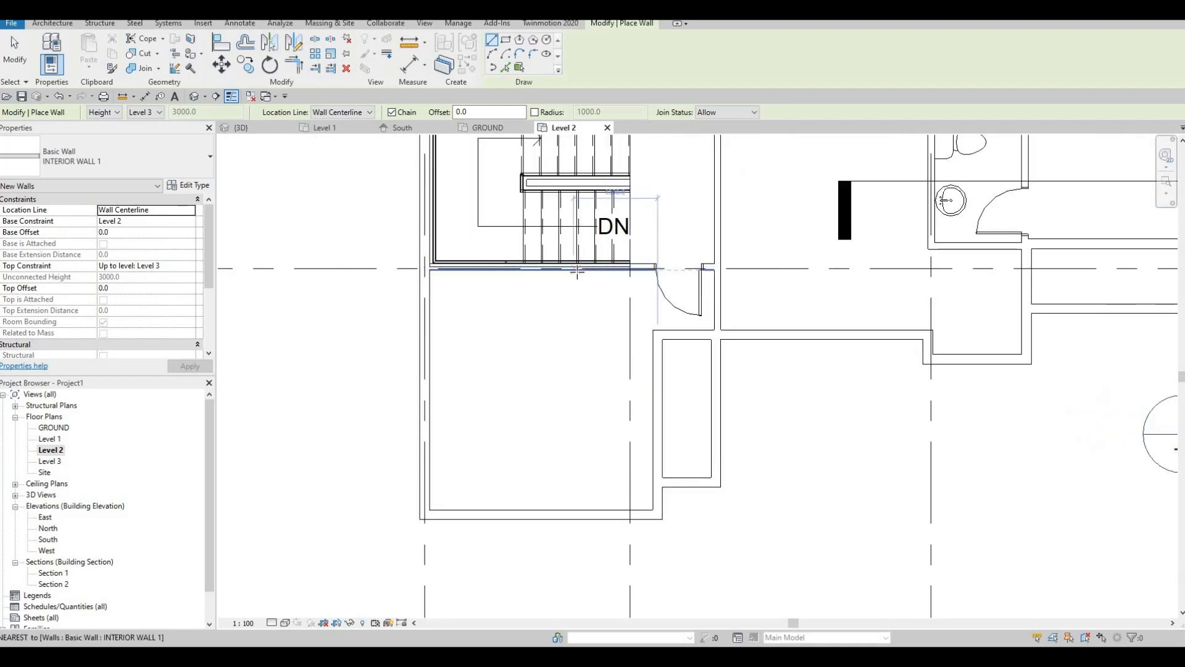
click(579, 270)
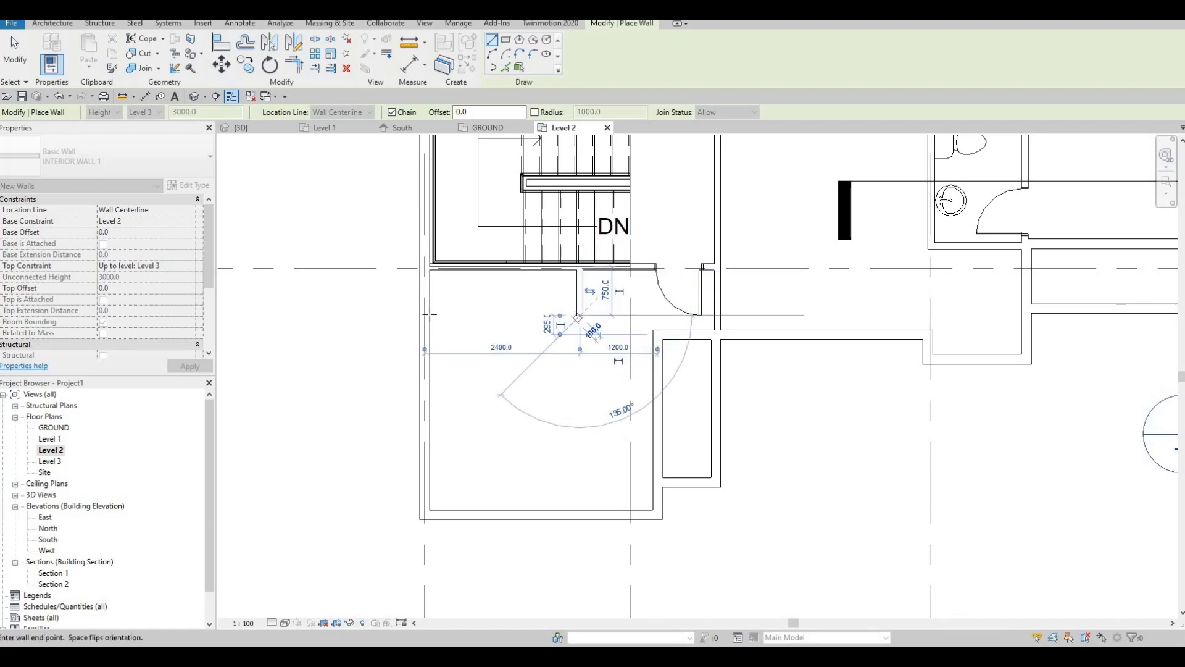
click(580, 315)
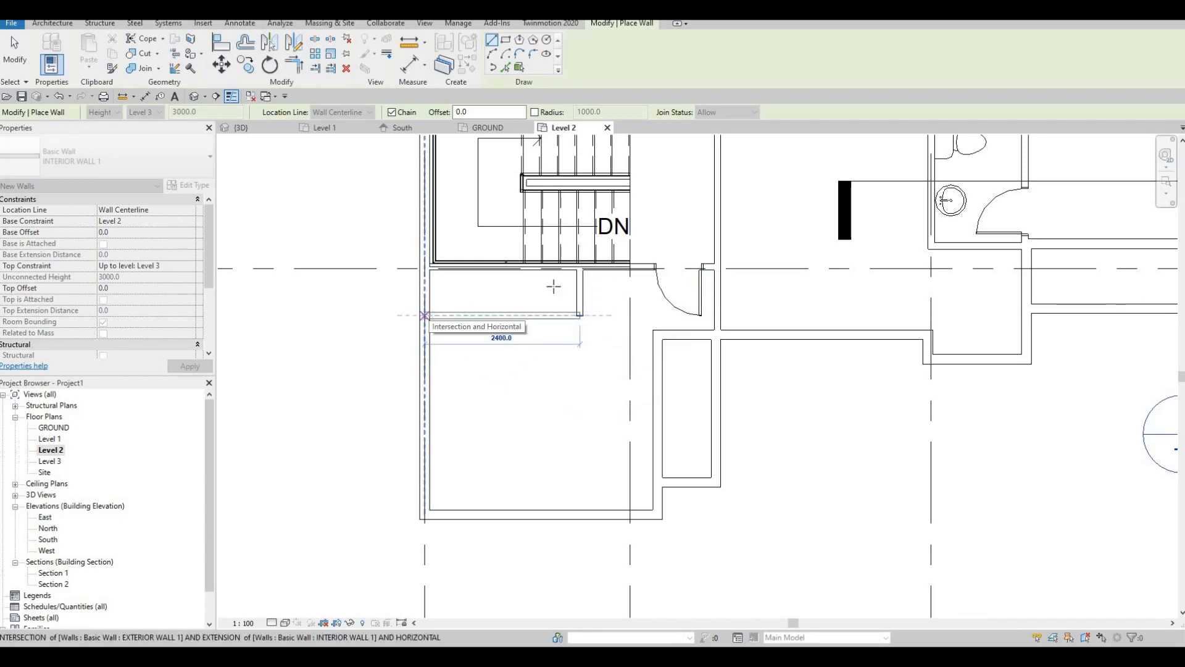
key(Escape)
scroll(566, 378, down, 5)
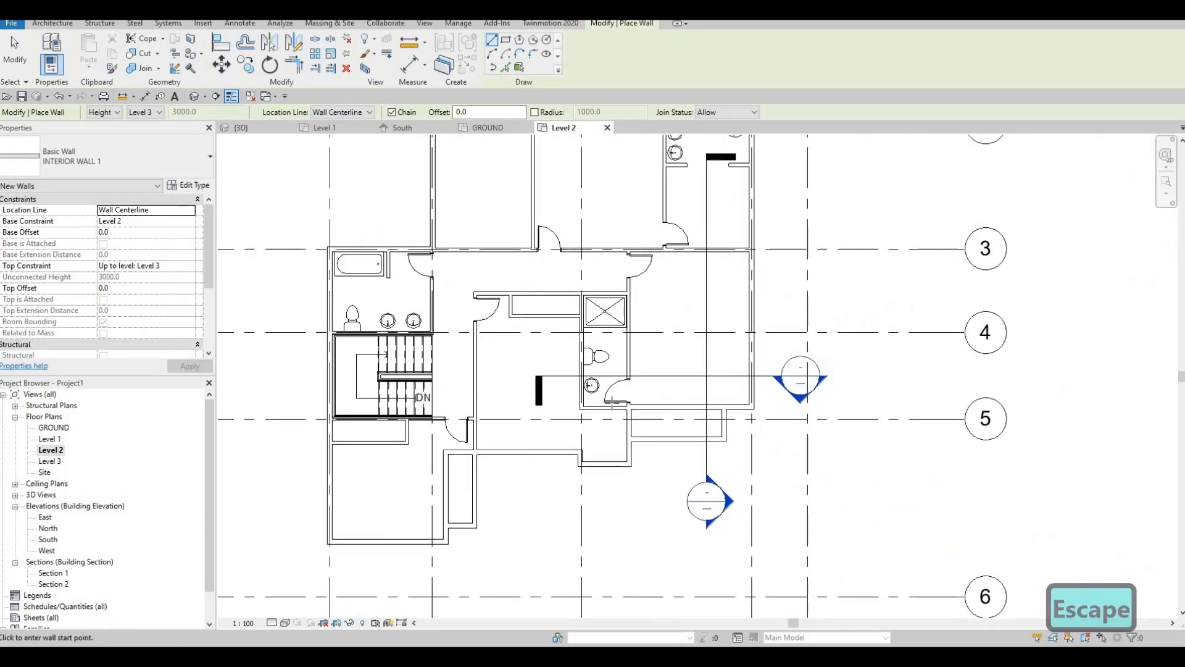
Draw interior closet walls in the bedroom below grid line 3, down from its upper wall and about 2700 mm across to the exterior wall
middle_drag(629, 401, 620, 468)
middle_drag(679, 290, 669, 391)
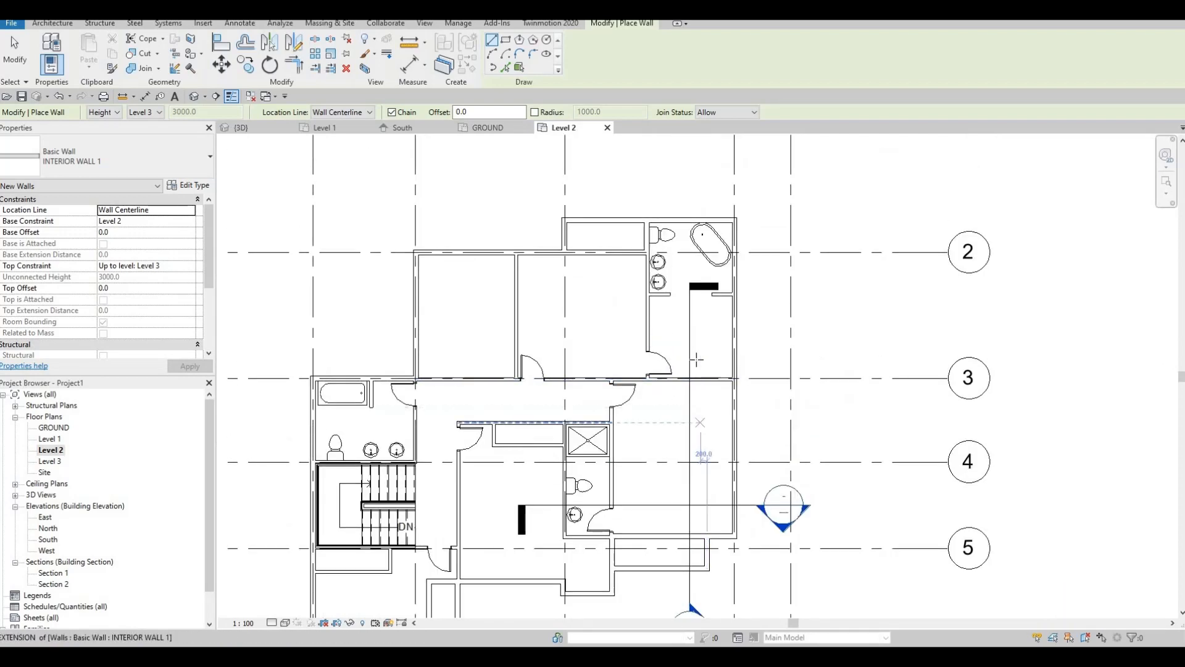
middle_drag(696, 360, 669, 293)
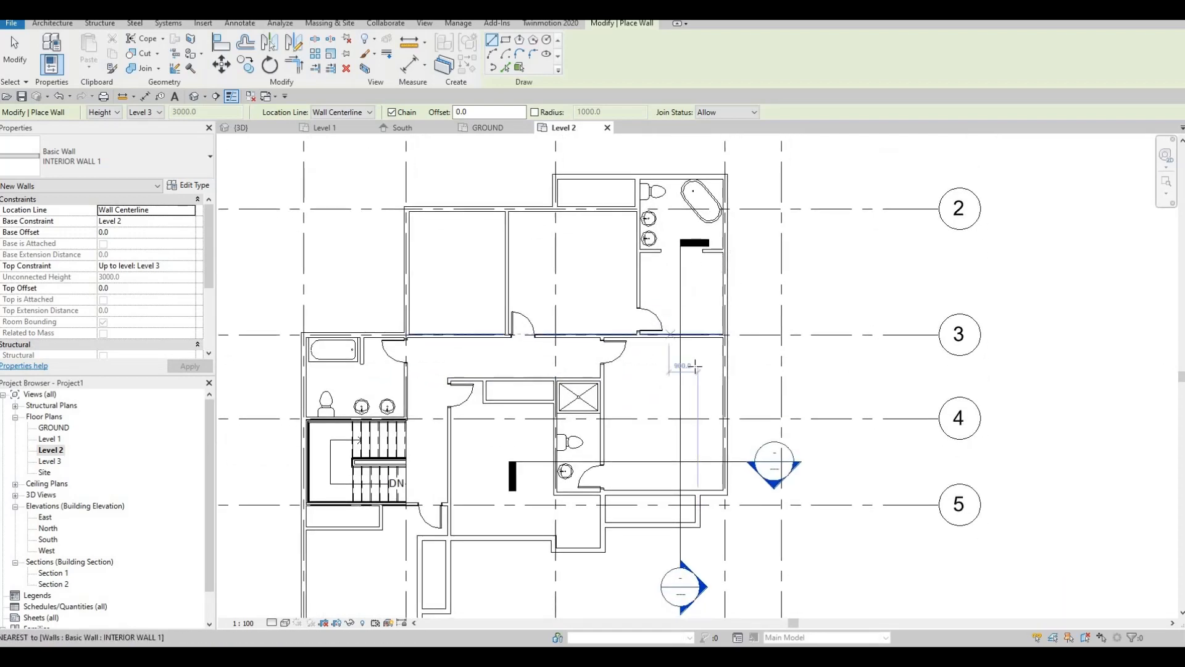
middle_drag(700, 462, 661, 393)
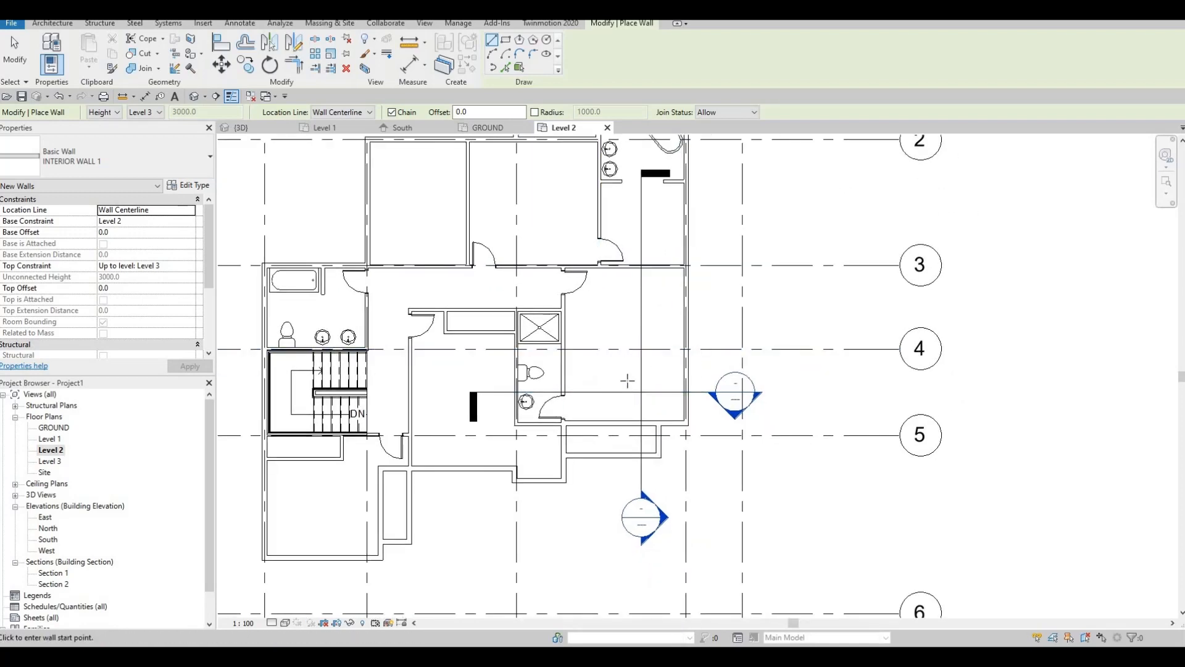
middle_drag(627, 381, 627, 420)
scroll(617, 318, up, 2)
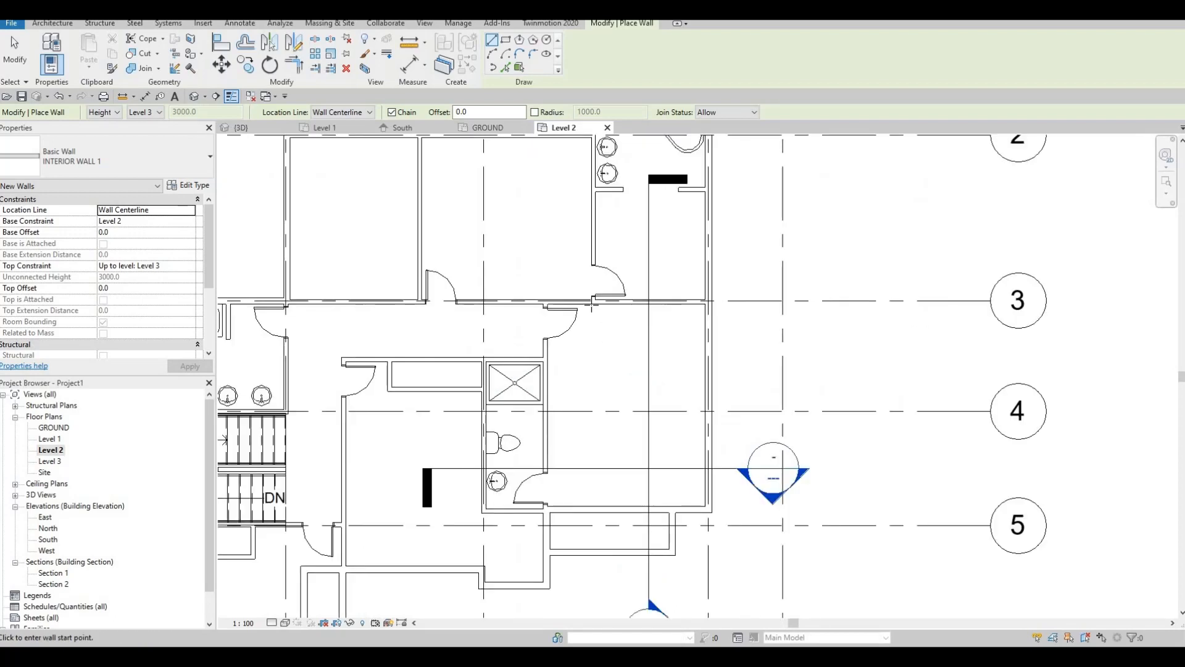
click(592, 328)
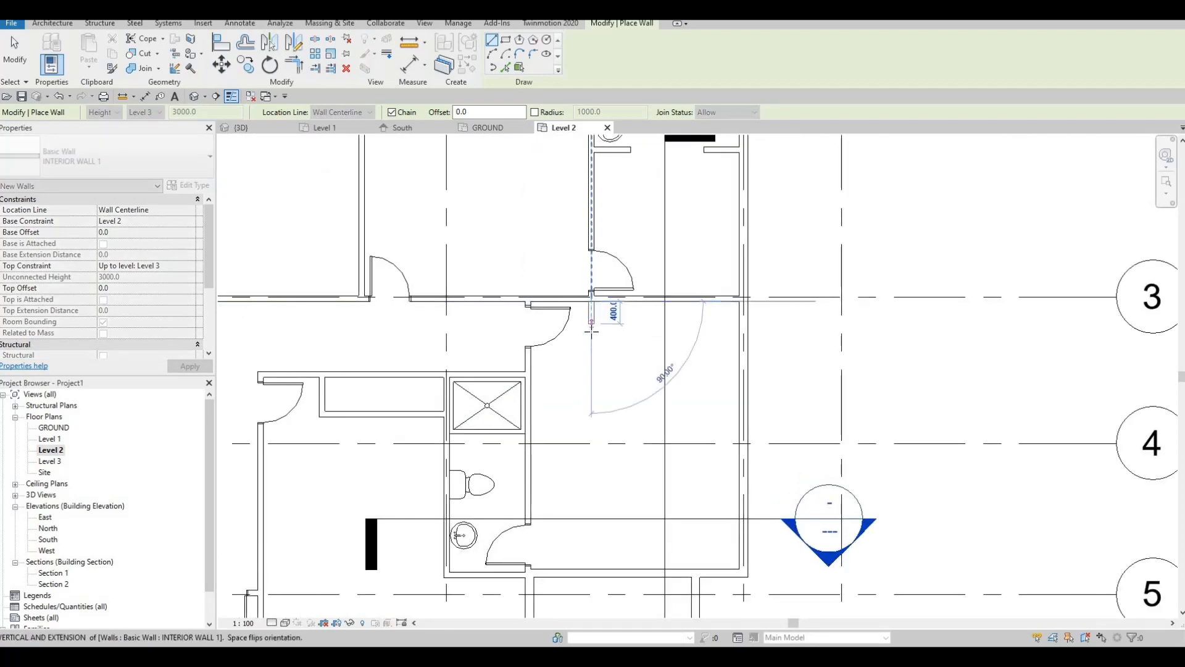
click(744, 328)
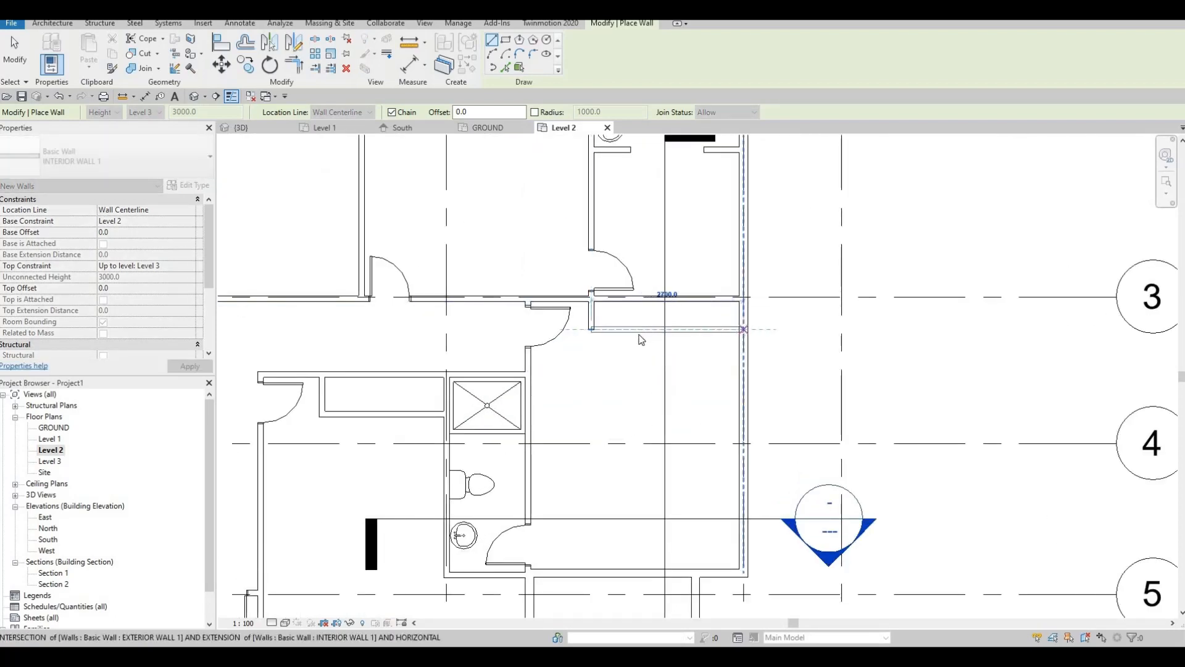
key(Escape)
key(Escape)
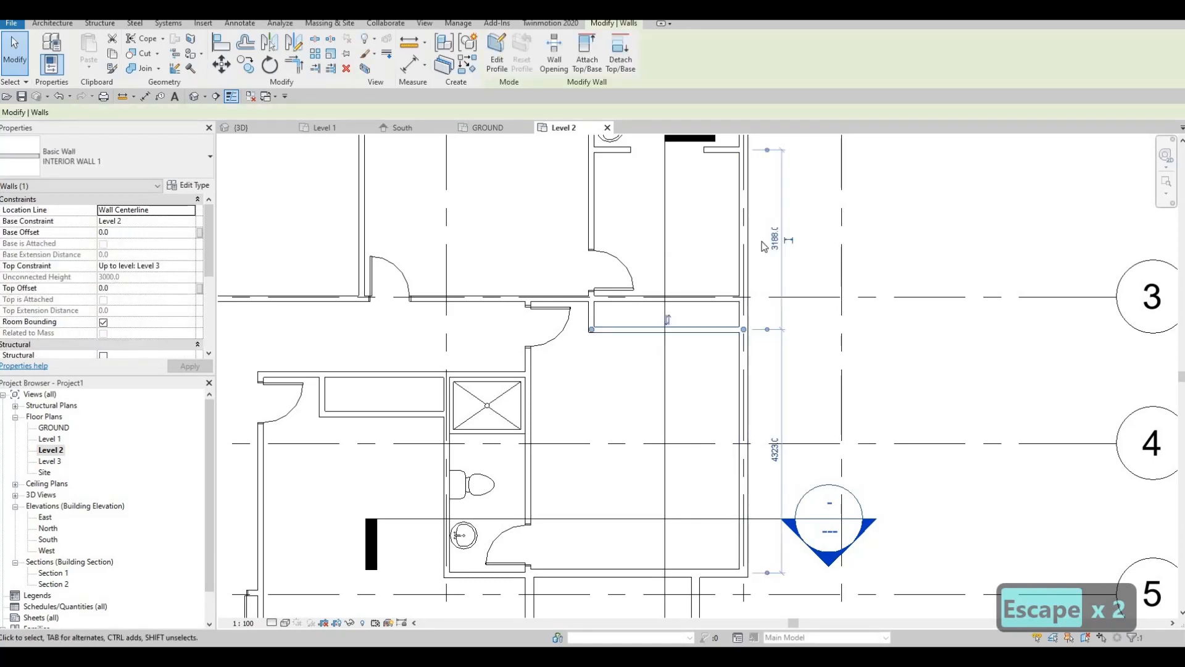
Set the distance between the new closet's long wall and the bedroom's upper wall to 700 mm
click(736, 301)
click(789, 315)
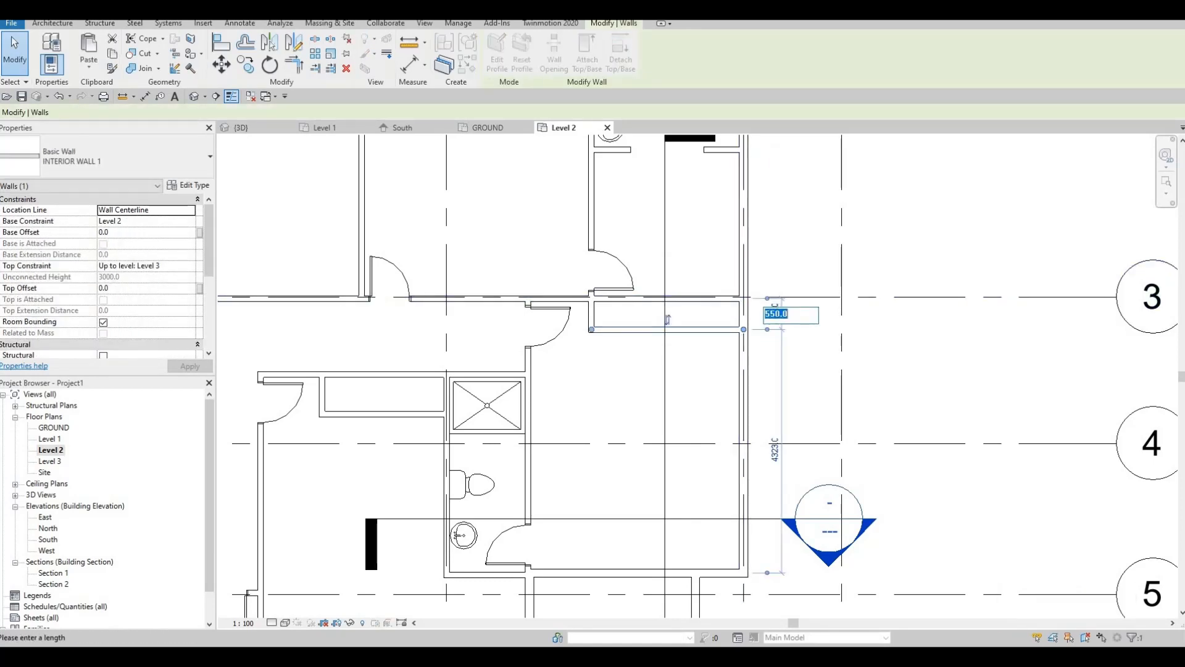
text(700)
key(Return)
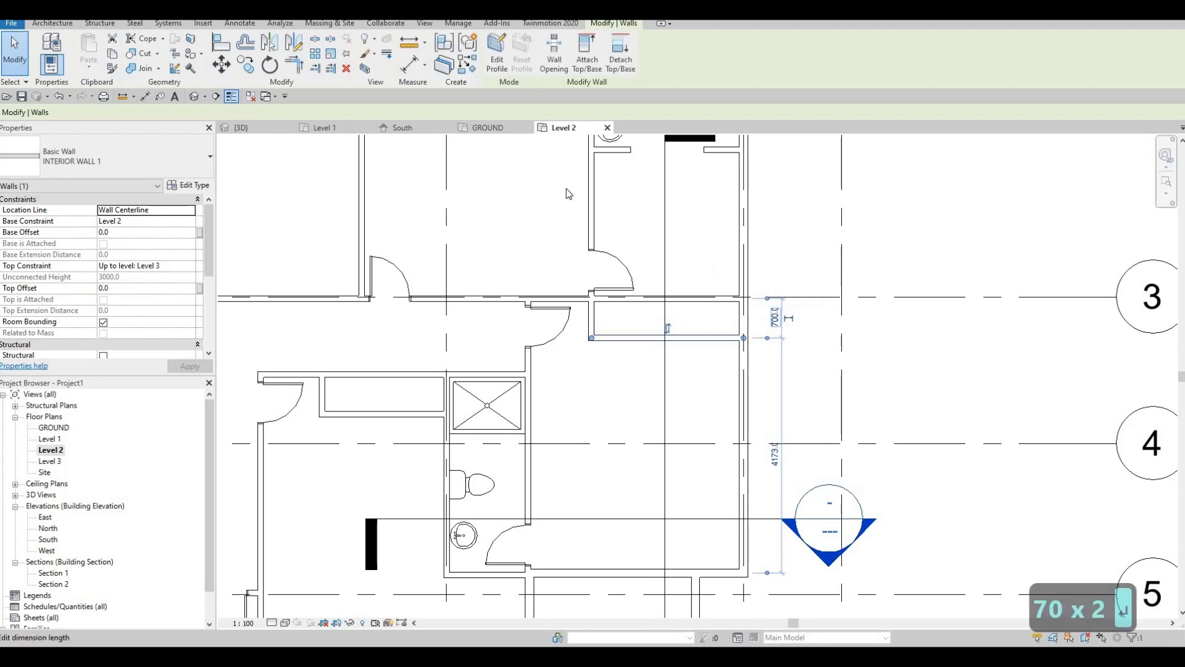
key(Escape)
key(Escape)
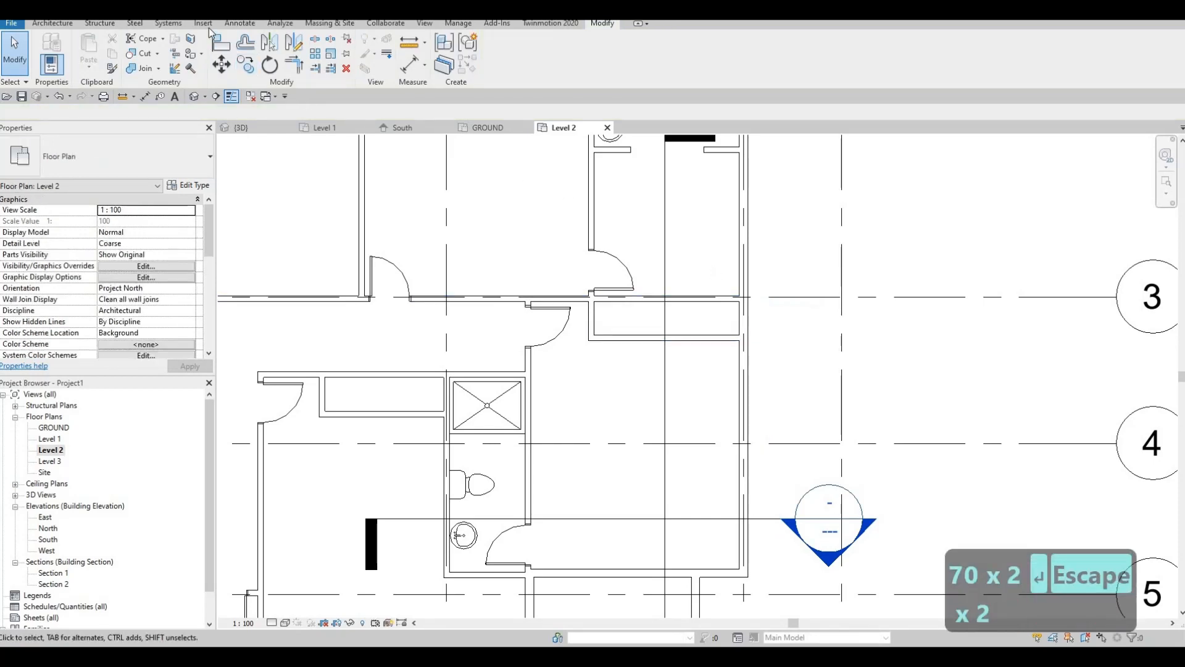
Start loading a family and browse the metric library to the Residential folder under Doors
click(203, 22)
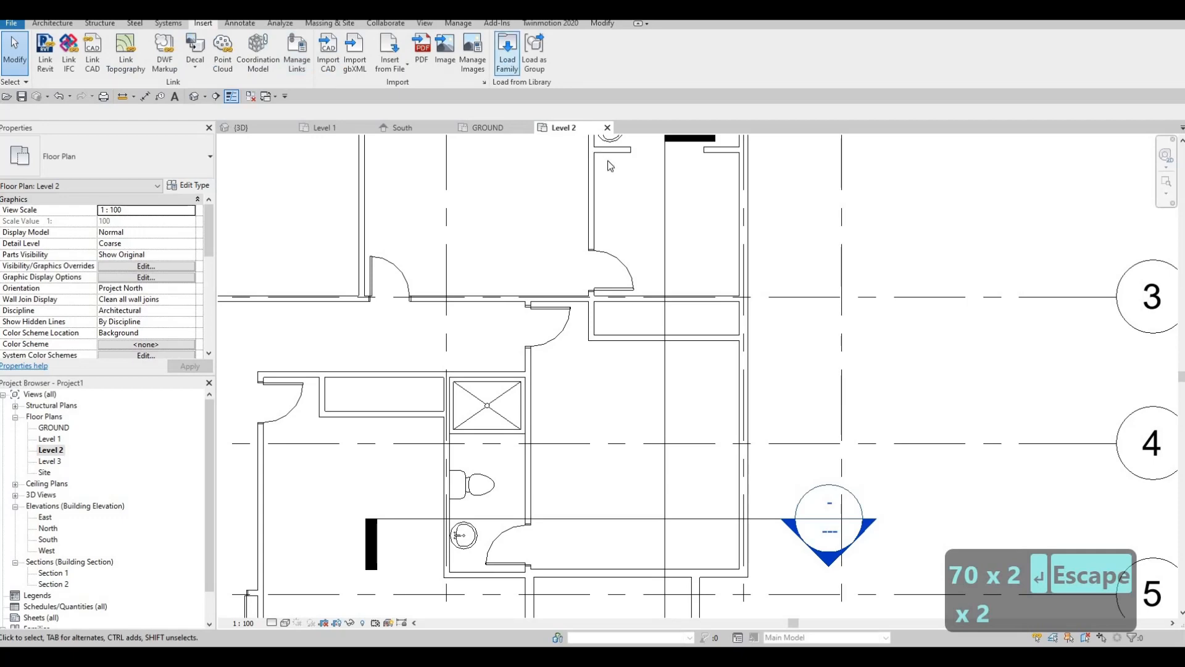
click(507, 53)
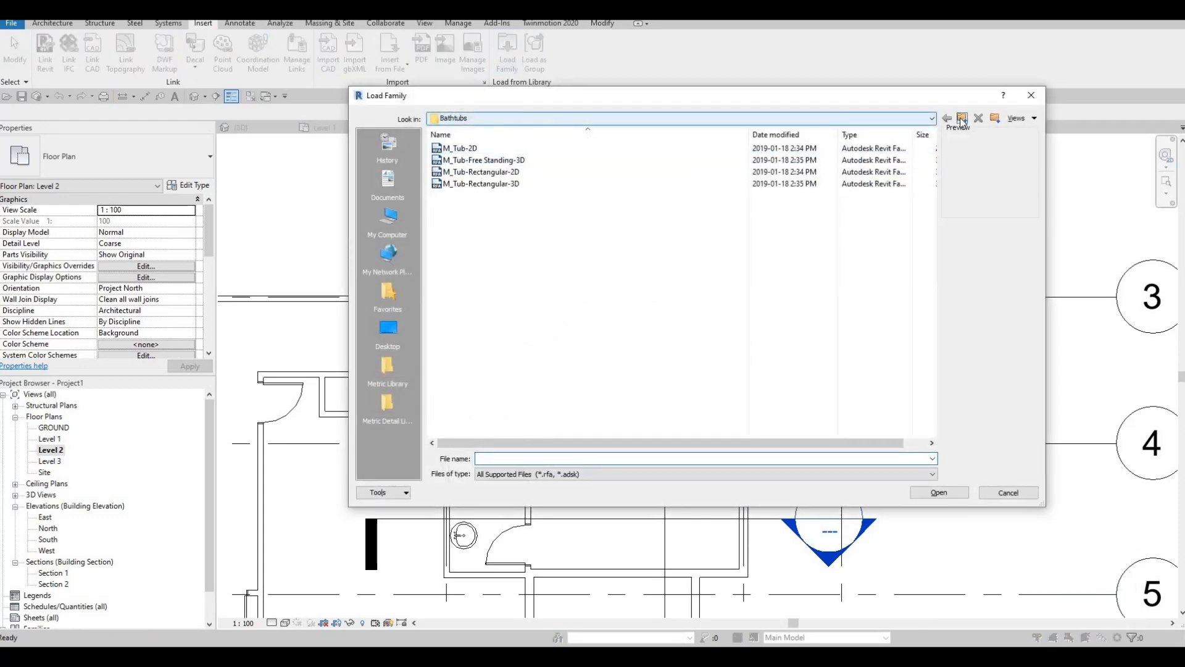
click(962, 120)
click(962, 119)
click(962, 119)
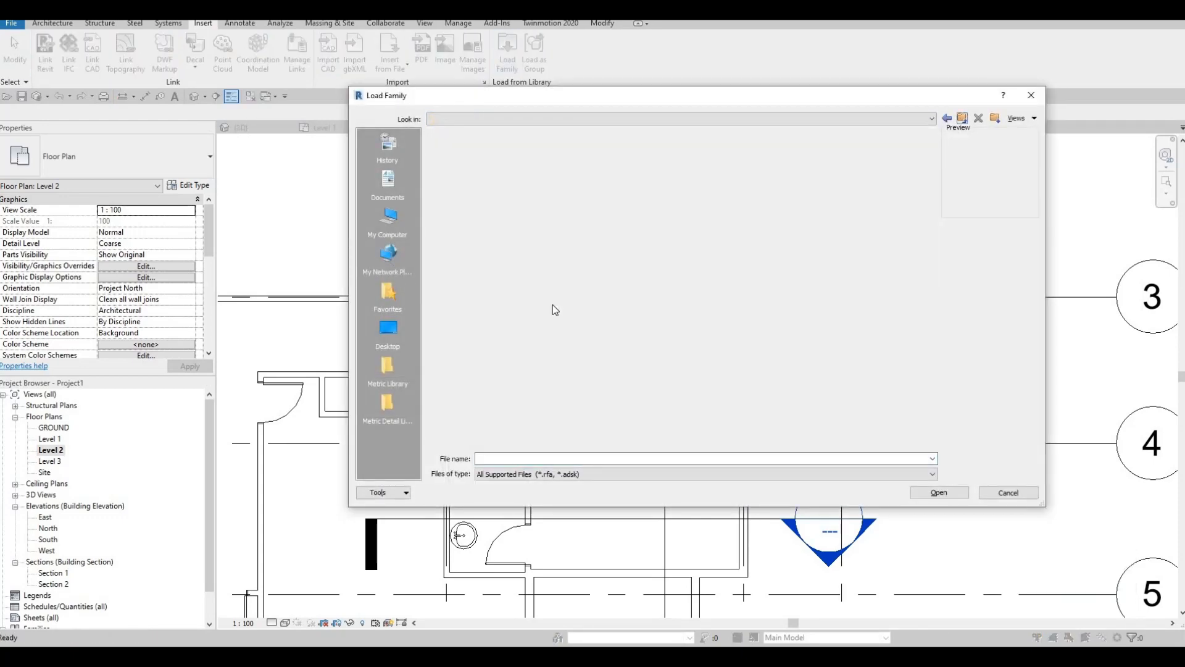
scroll(474, 370, down, 1)
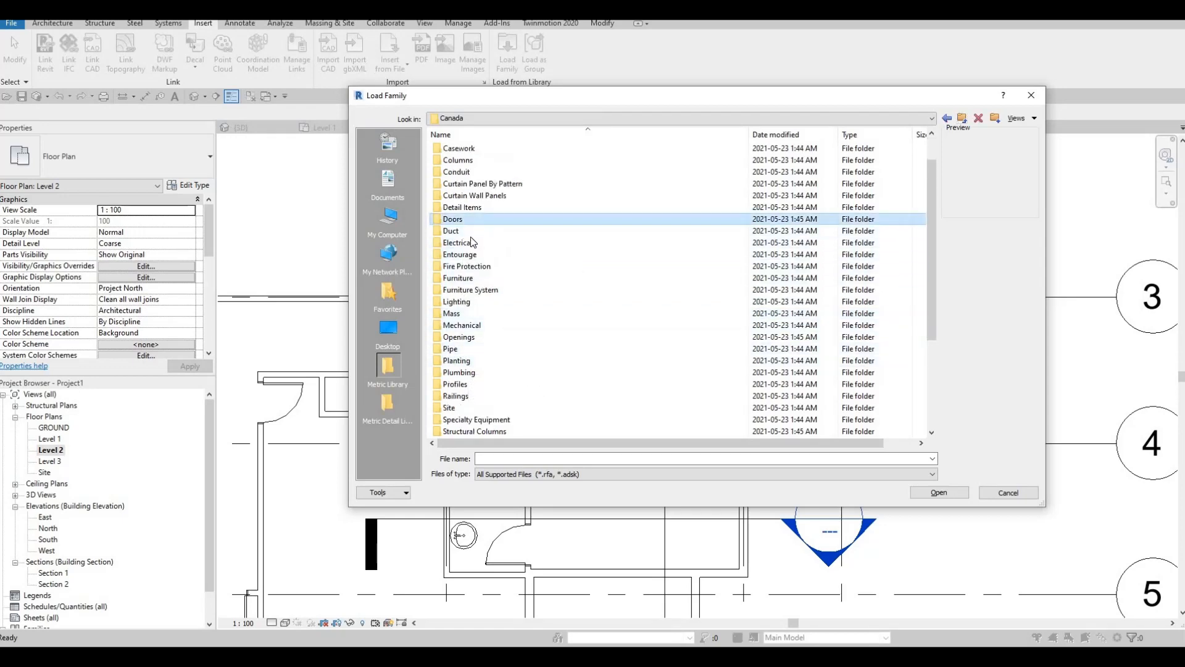
double_click(454, 220)
key(Return)
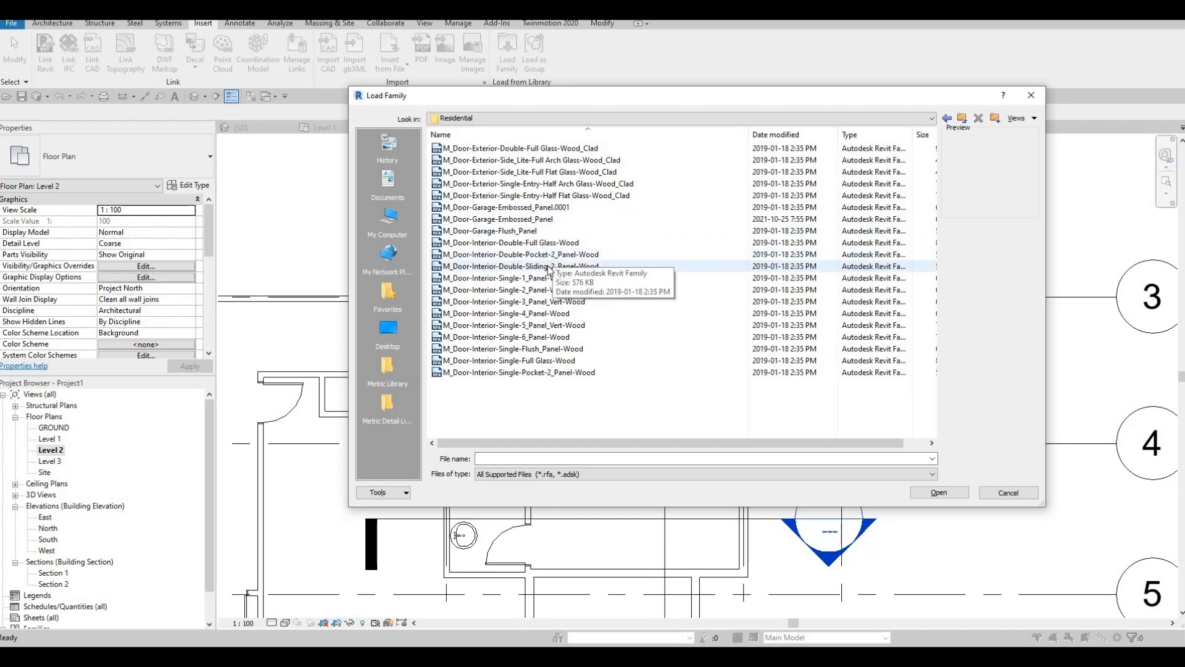
Load the M_Door-Interior-Double-Sliding-2_Panel-Wood family with all of its types
click(528, 245)
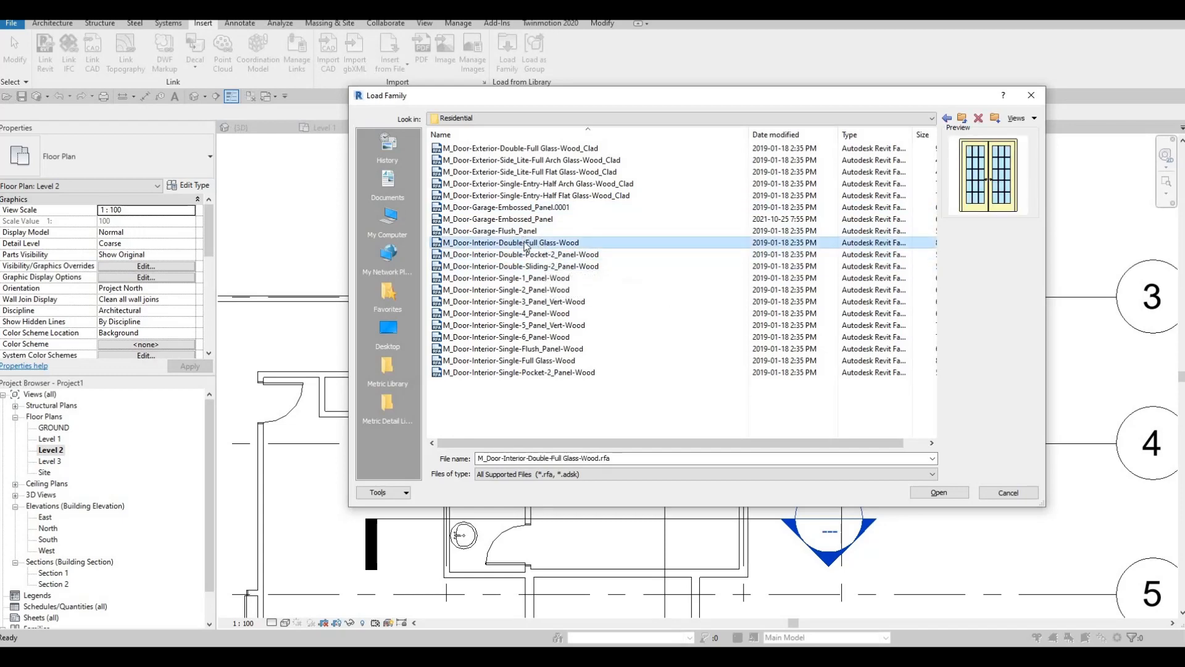
key(Up)
click(537, 269)
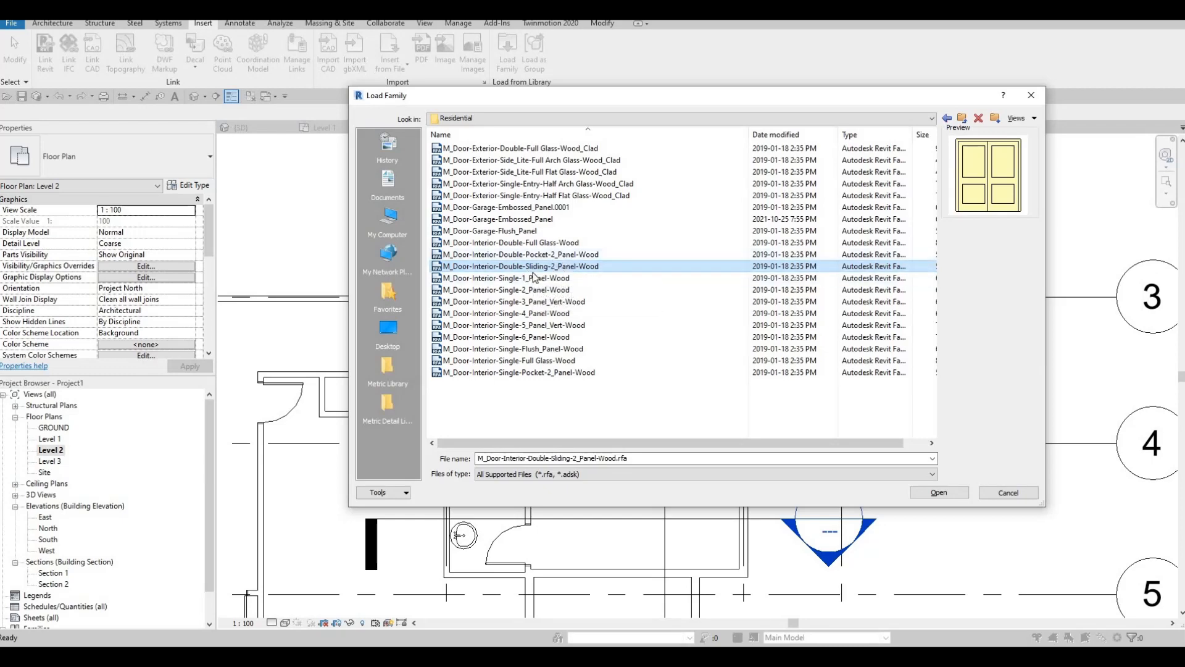
click(928, 494)
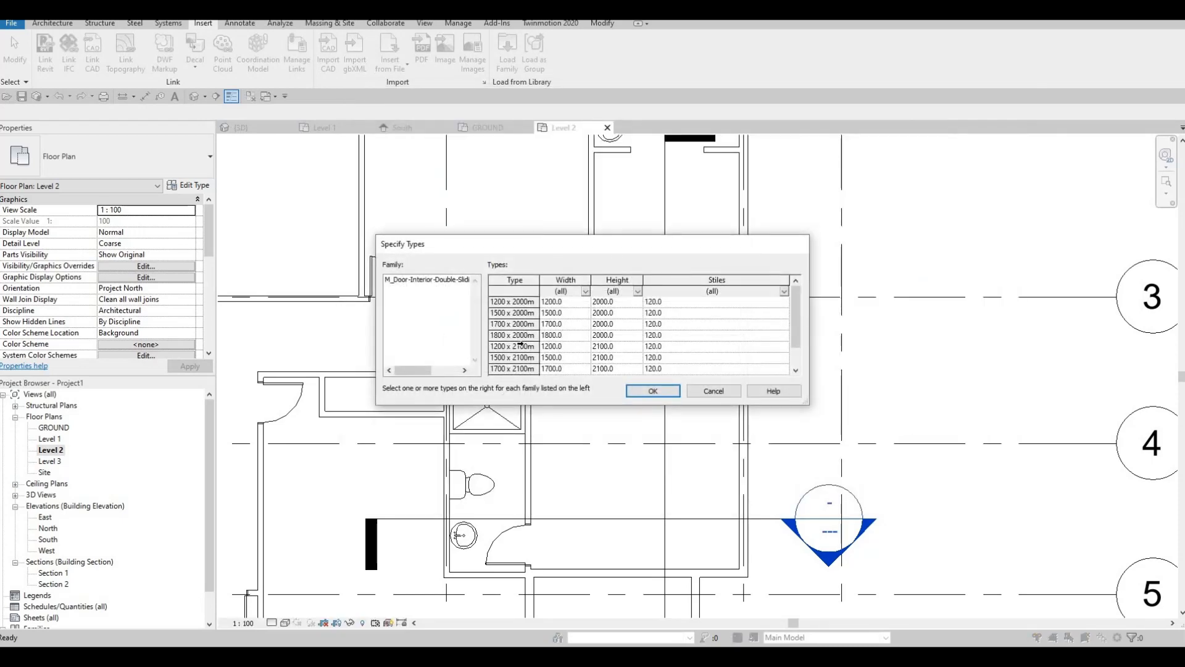
scroll(520, 343, down, 1)
key(ctrl+a)
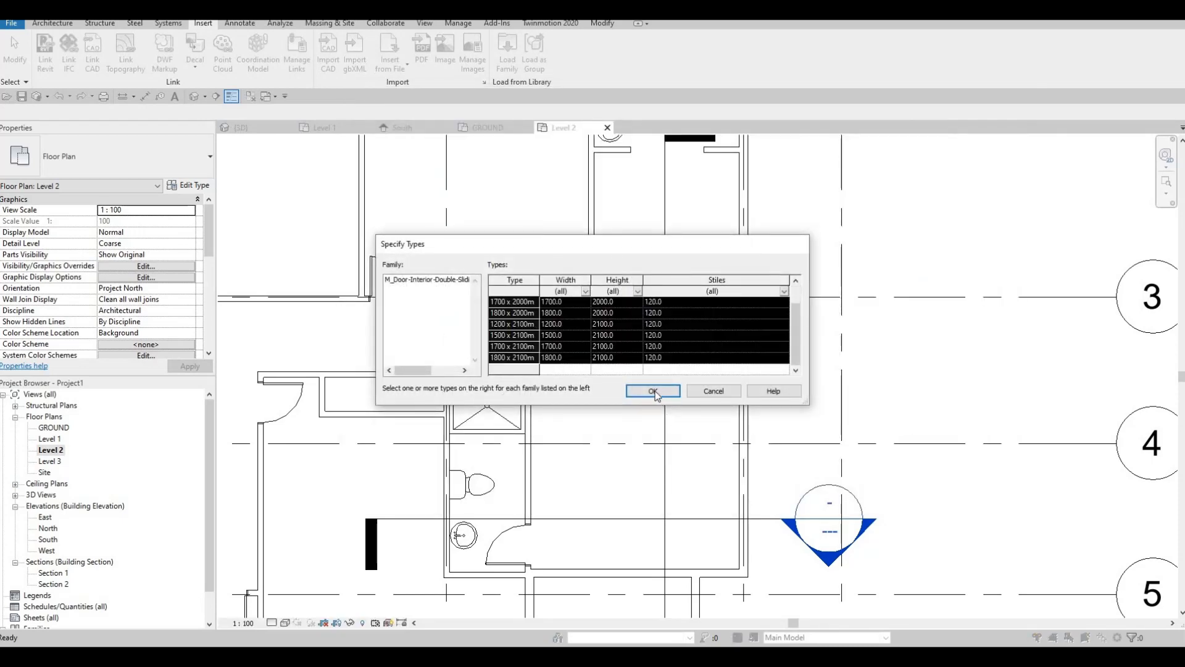
click(653, 392)
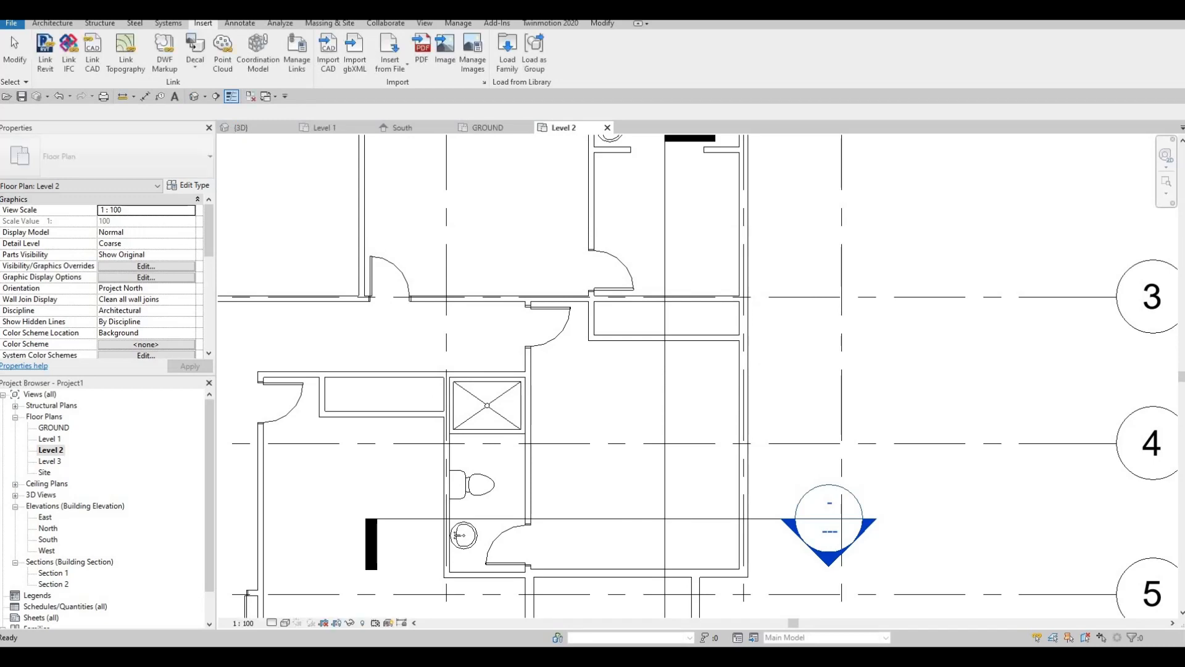
Place a 1700 x 2000mm M_Door-Interior-Double-Sliding-2_Panel-Wood door in the long wall of the closet just below grid line 3
click(53, 23)
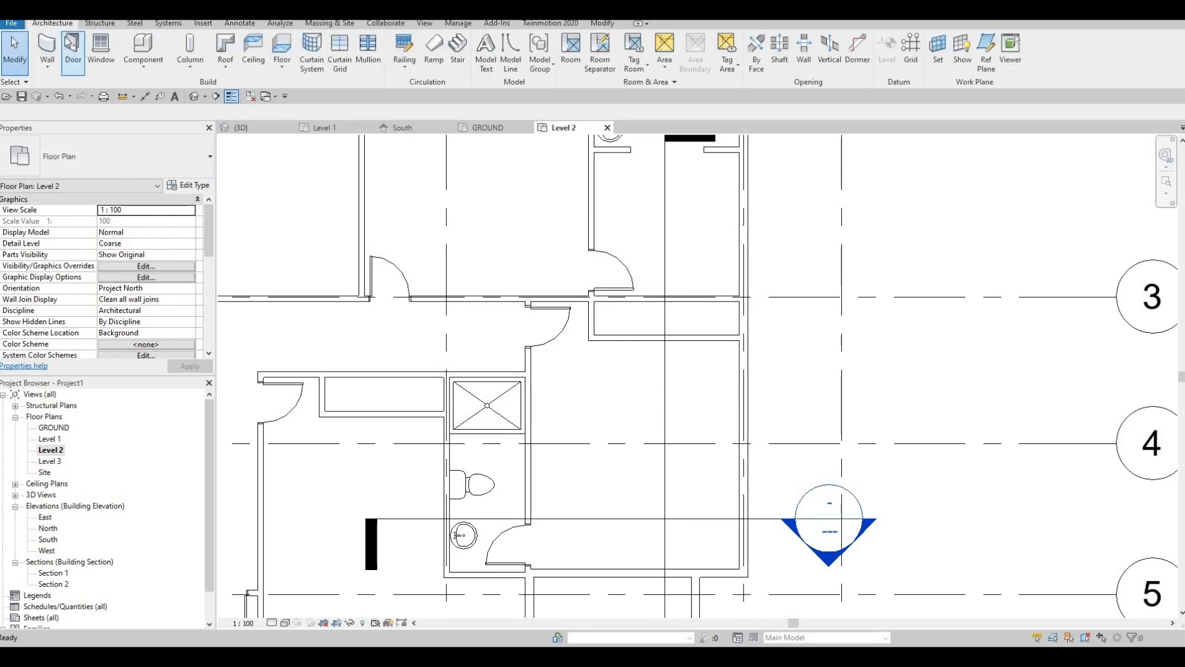
click(73, 46)
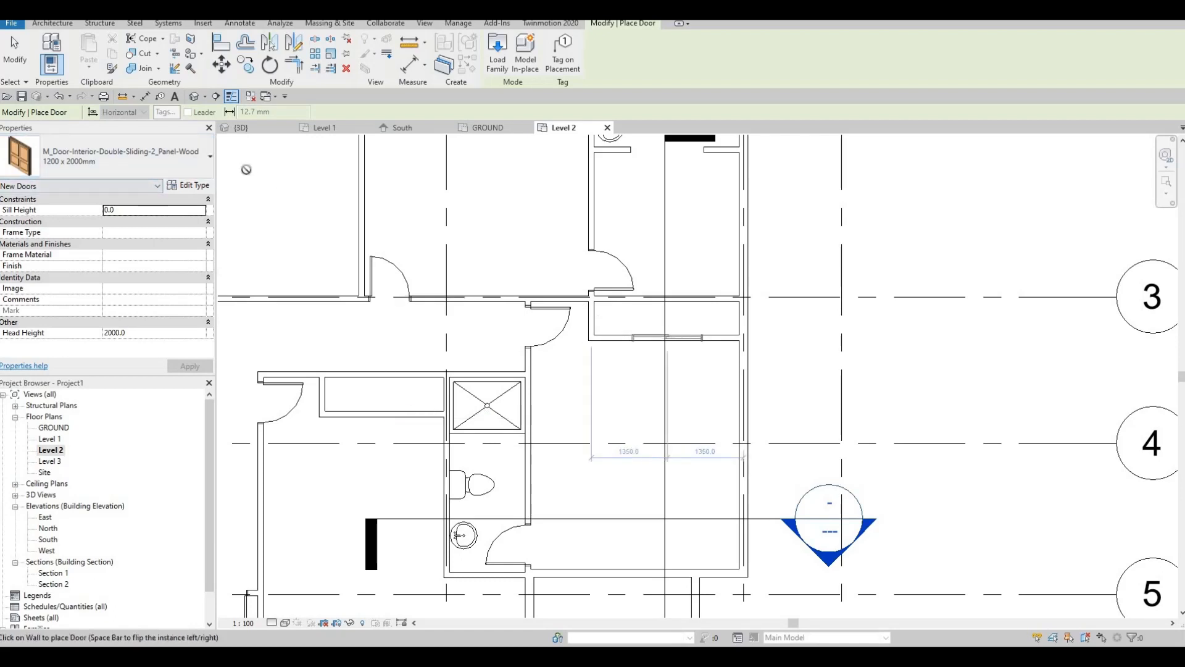
click(144, 164)
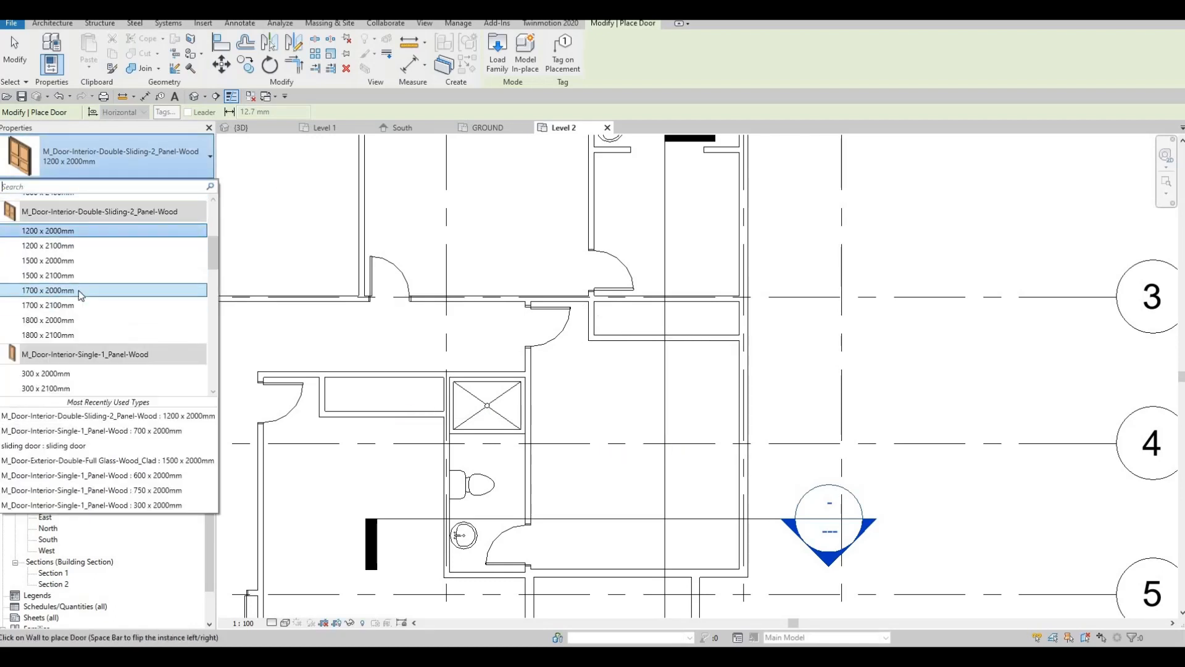
click(76, 290)
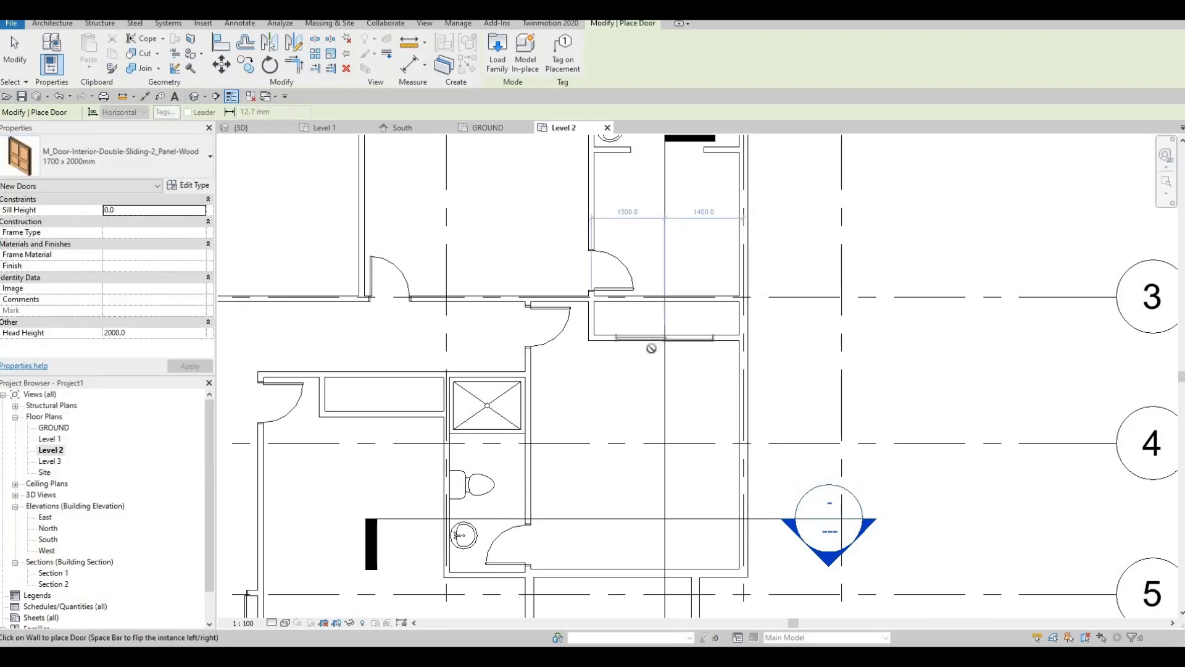
click(651, 347)
Place the same 1700 x 2000mm double sliding door centred in the closet beside the shower room and the closet below the staircase
middle_drag(527, 351, 761, 346)
scroll(760, 345, down, 1)
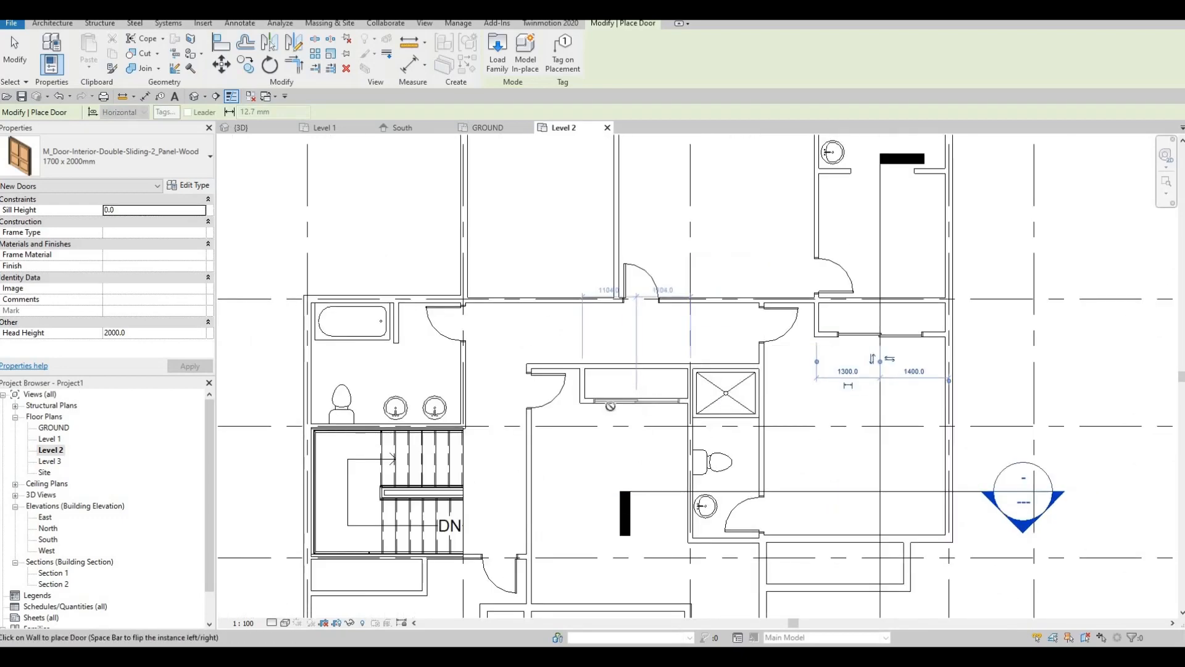
click(618, 403)
middle_drag(372, 591, 585, 492)
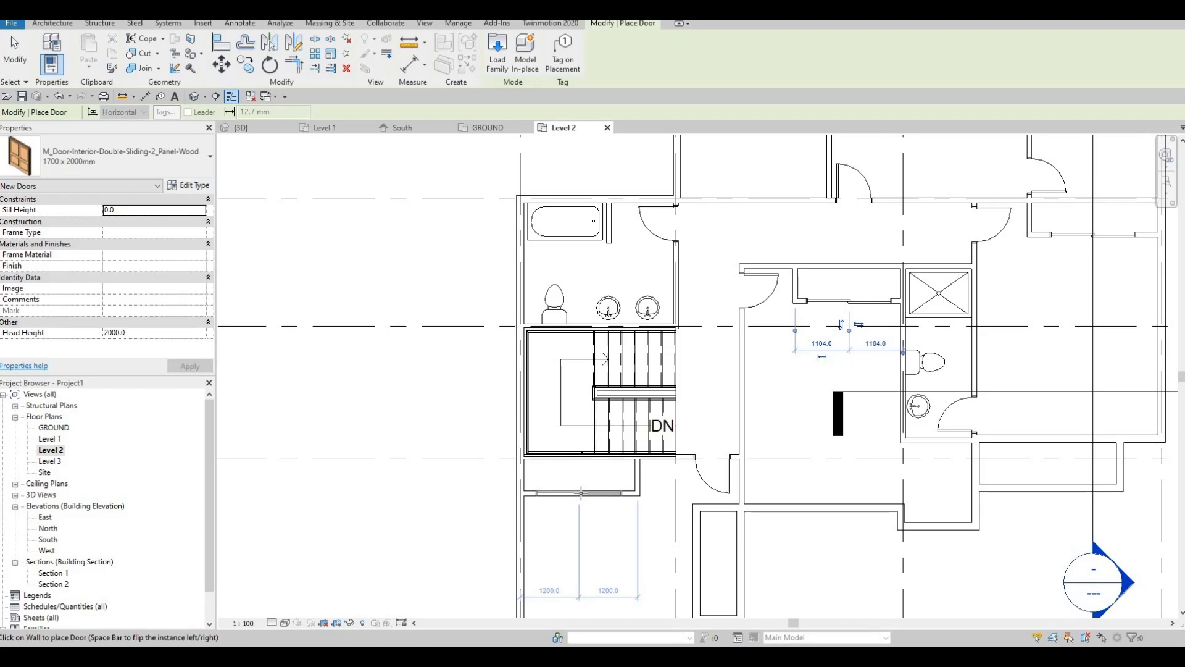
middle_drag(845, 413, 655, 513)
scroll(655, 514, down, 1)
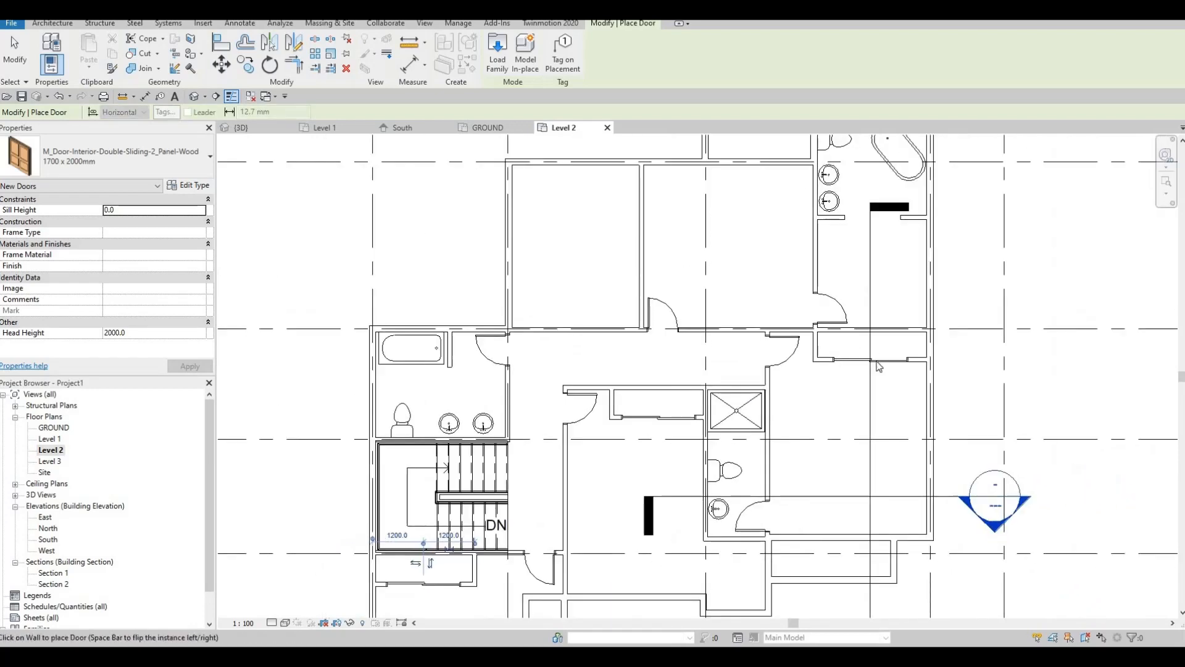
Change the sliding door of the closet below grid line 3 to the 1800 x 2000mm type
key(Escape)
key(Escape)
click(881, 360)
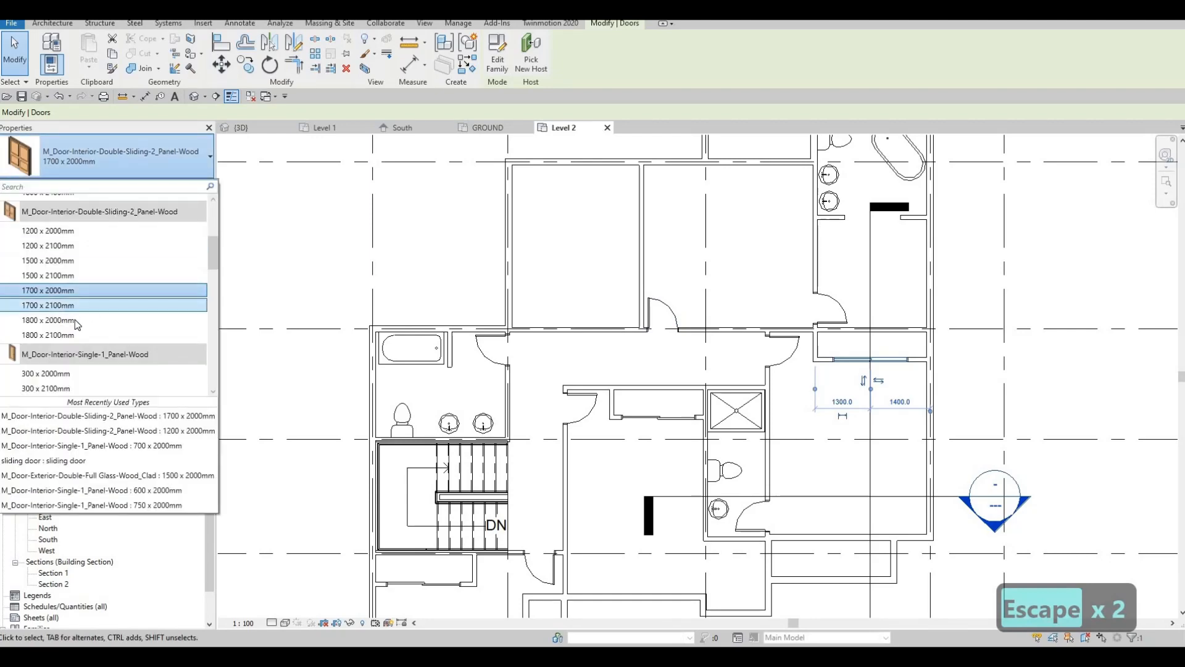
click(1110, 317)
key(Escape)
key(Escape)
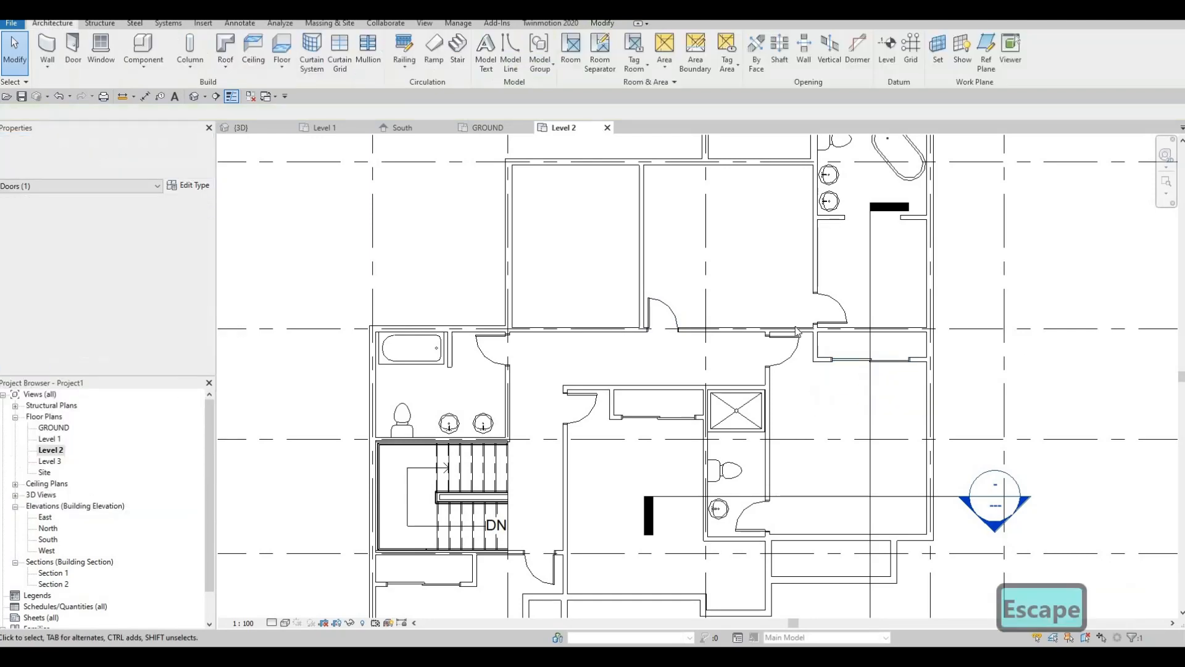
Draw two closely spaced parallel detail lines in the <Demolished> line style across the full width of the closet below grid line 3
middle_drag(737, 207, 599, 263)
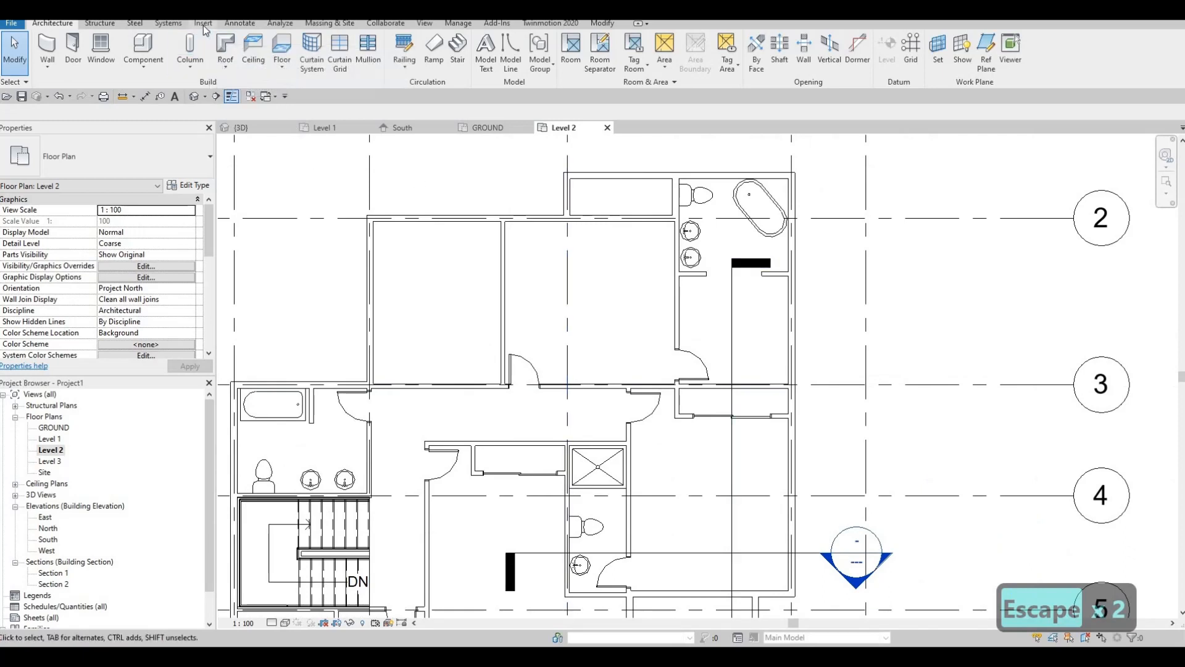
click(238, 23)
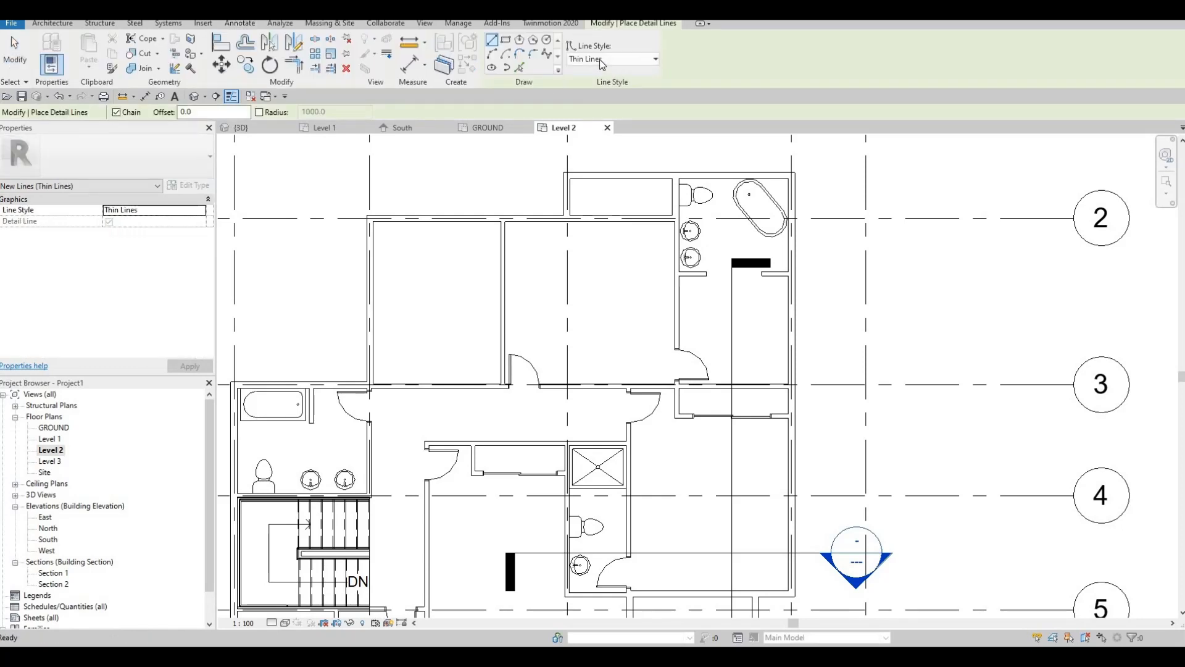
click(601, 62)
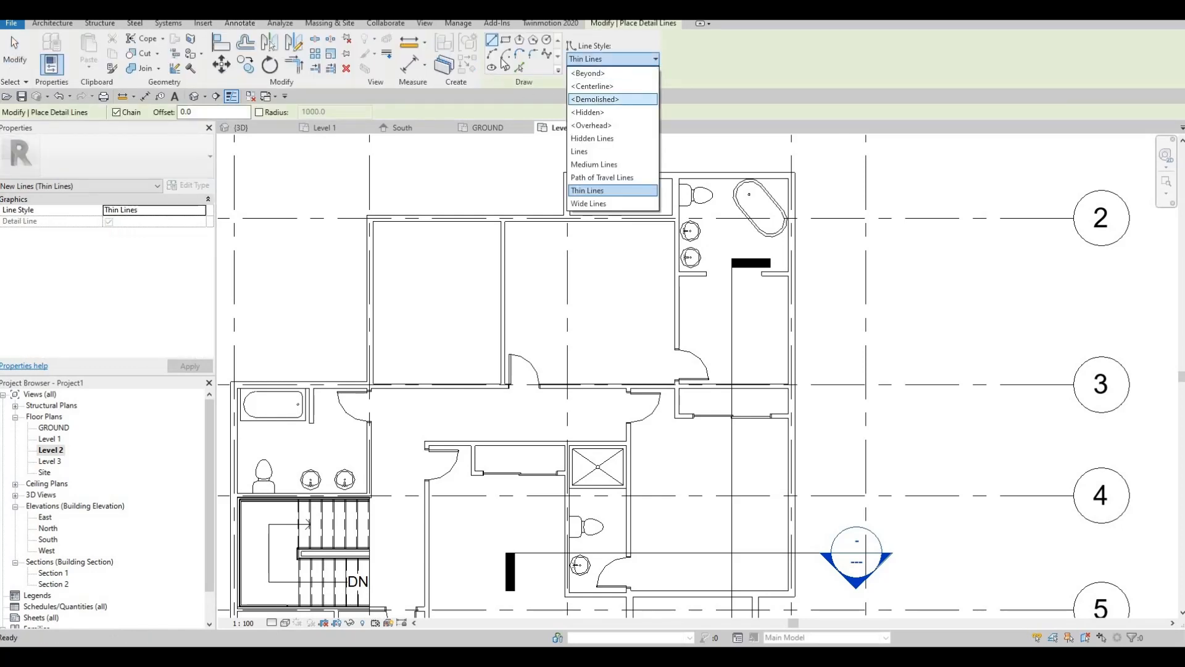
click(596, 99)
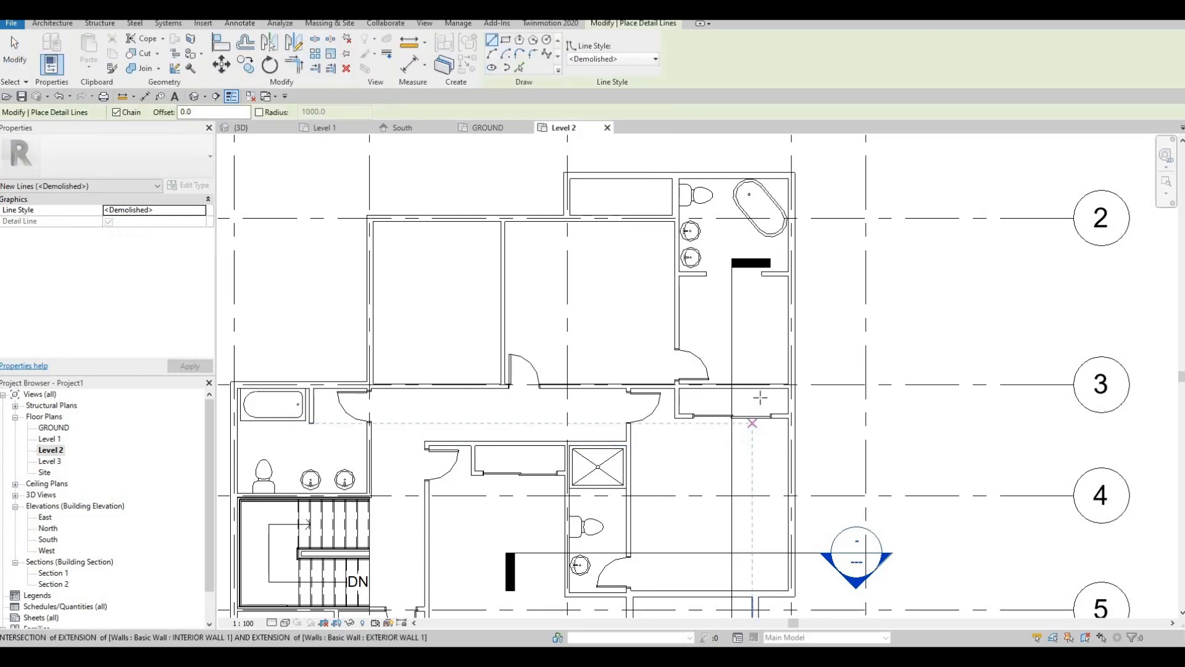
scroll(759, 398, up, 4)
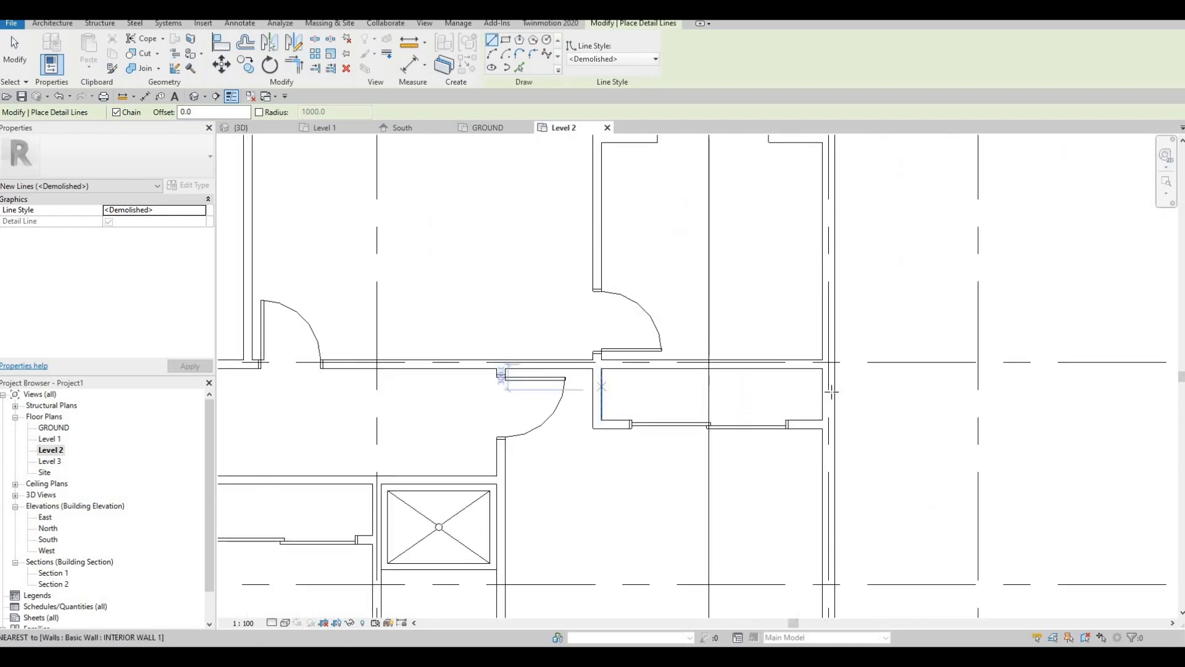
click(601, 390)
click(823, 390)
key(Escape)
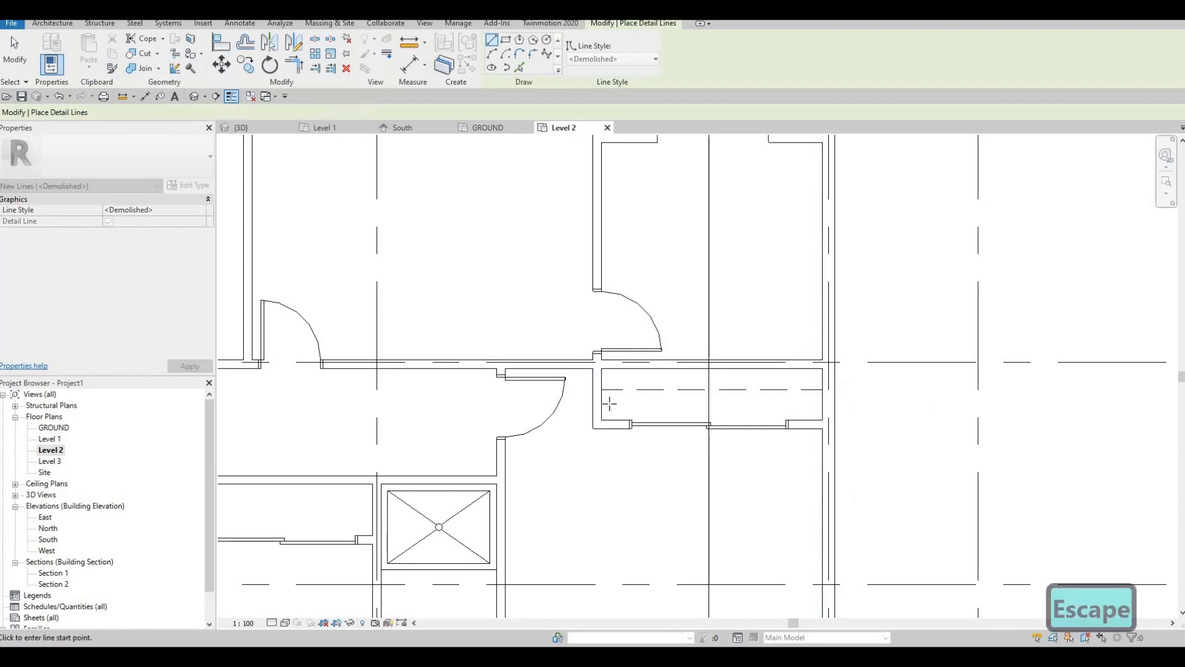
click(822, 395)
middle_drag(740, 450, 961, 371)
scroll(960, 371, down, 2)
key(Escape)
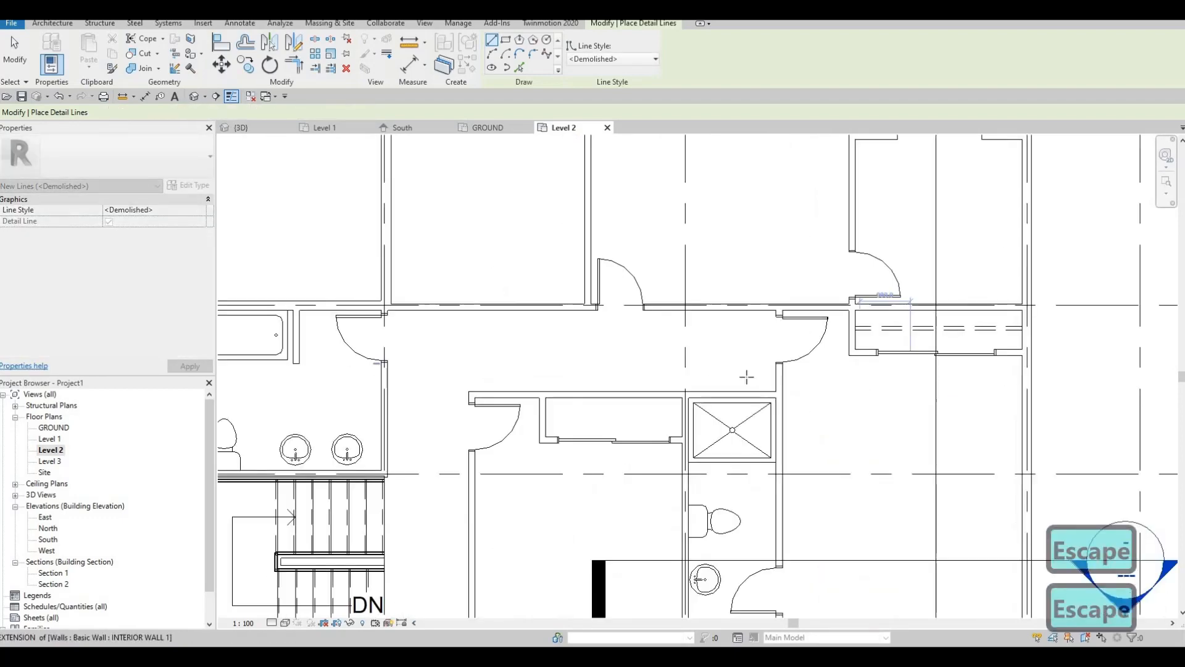
Draw two parallel <Demolished> detail lines across the inside of the closet beside the shower room
scroll(746, 377, down, 1)
middle_drag(747, 376, 871, 345)
scroll(756, 384, up, 3)
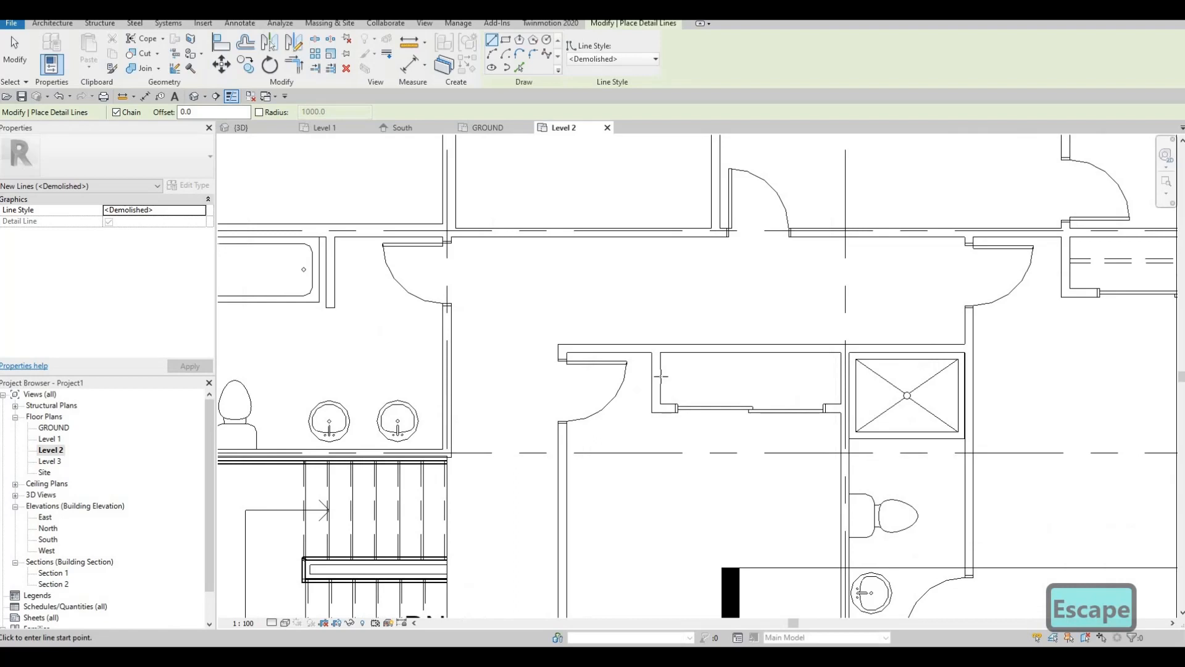
click(836, 379)
click(662, 379)
key(Escape)
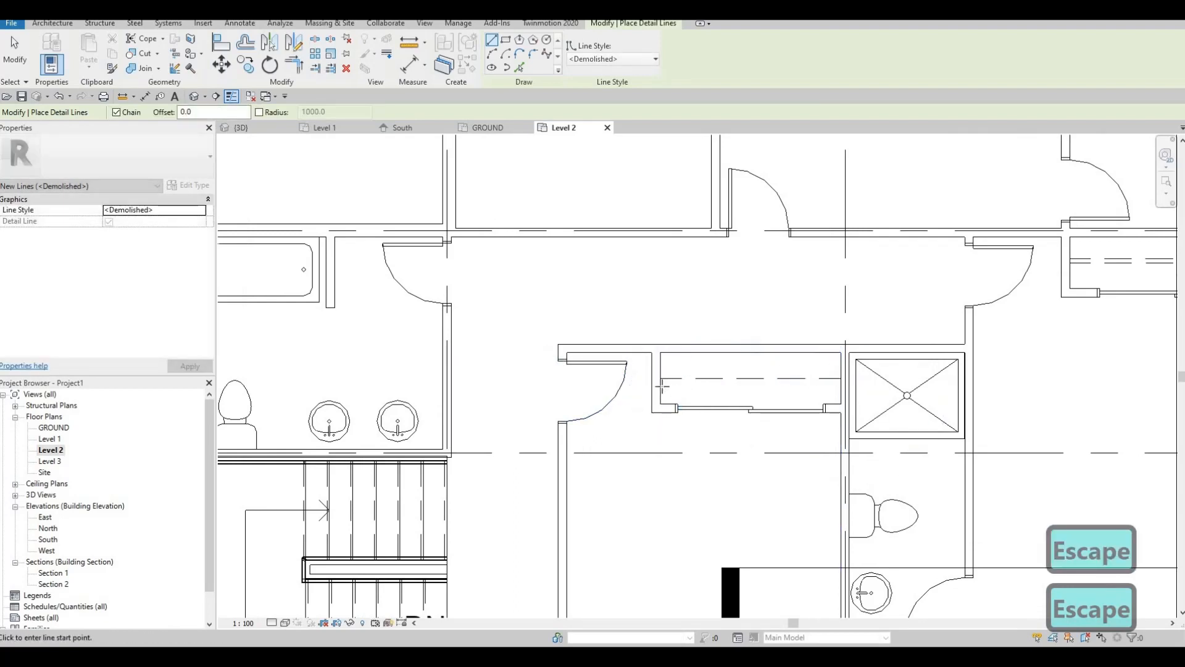
click(660, 357)
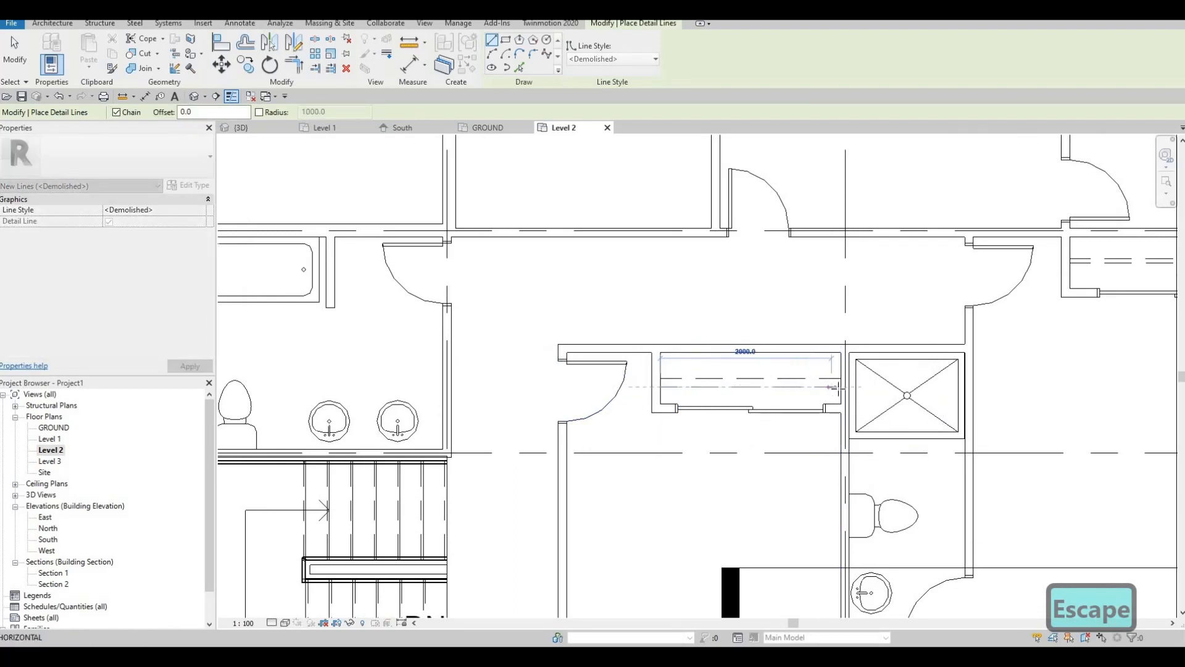
click(841, 387)
key(Escape)
Nudge the lower detail line in the closet beside the shower room slightly upward, closer to the other line
scroll(743, 391, down, 1)
middle_drag(744, 391, 791, 361)
key(Escape)
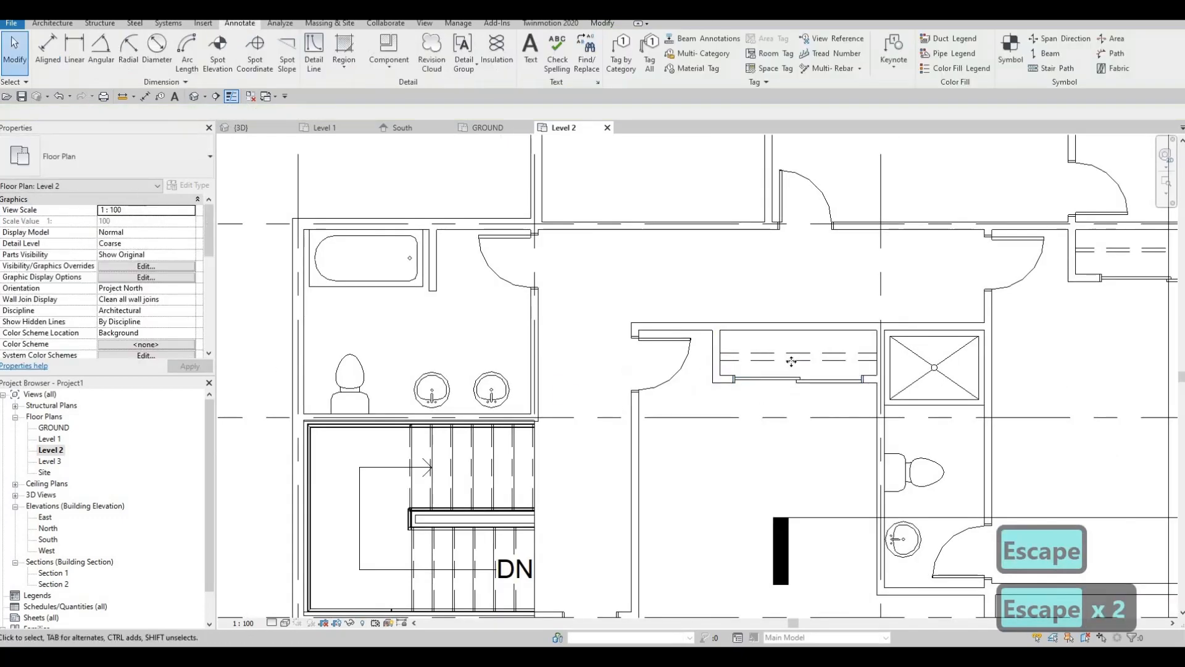
click(790, 363)
key(Up)
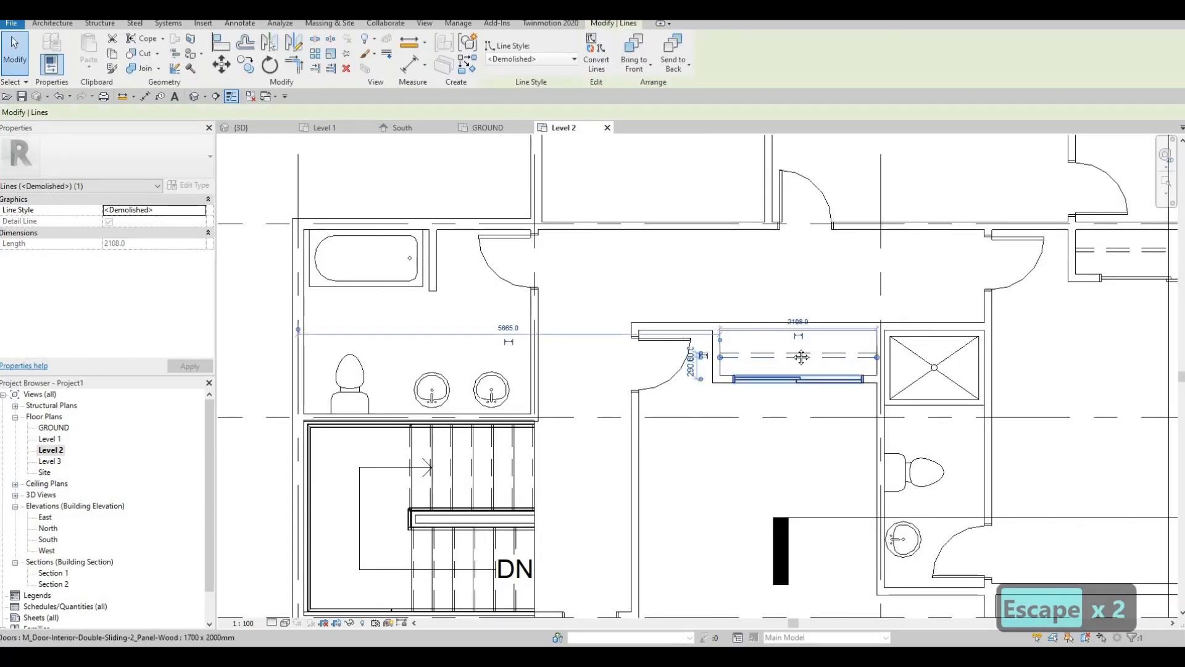
Create similar <Demolished> detail lines, drawing two parallel ones across the inside of the closet below the staircase
key(c)
key(s)
middle_drag(688, 278, 897, 173)
middle_drag(582, 445, 614, 256)
scroll(526, 349, up, 2)
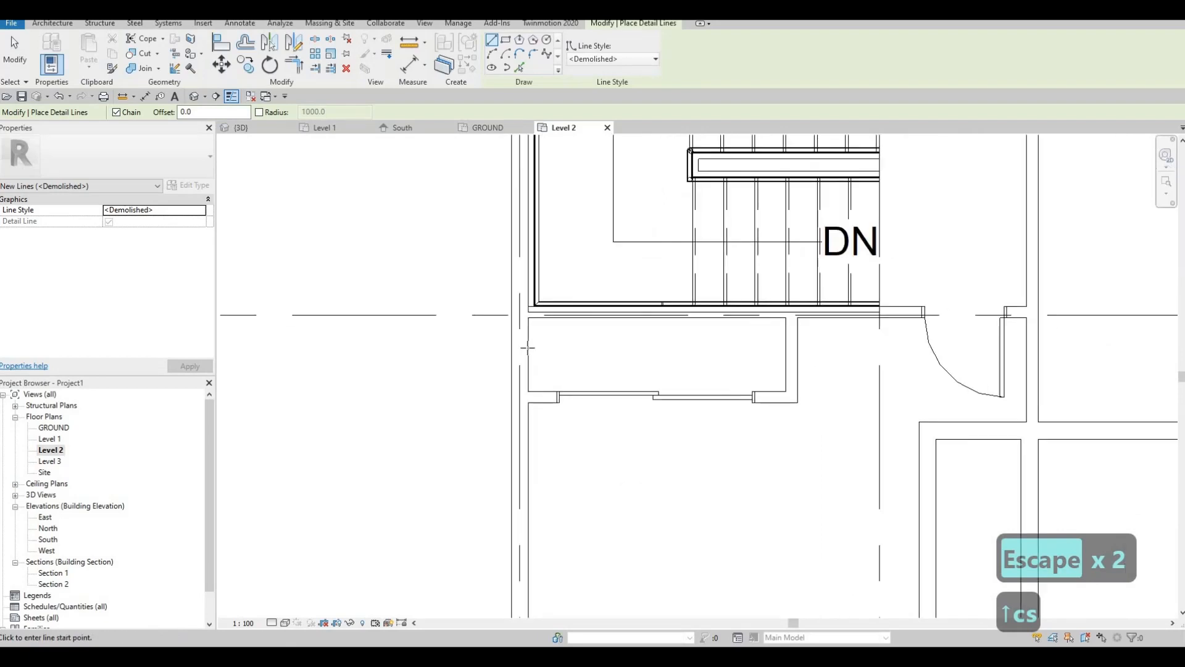
click(529, 349)
click(788, 348)
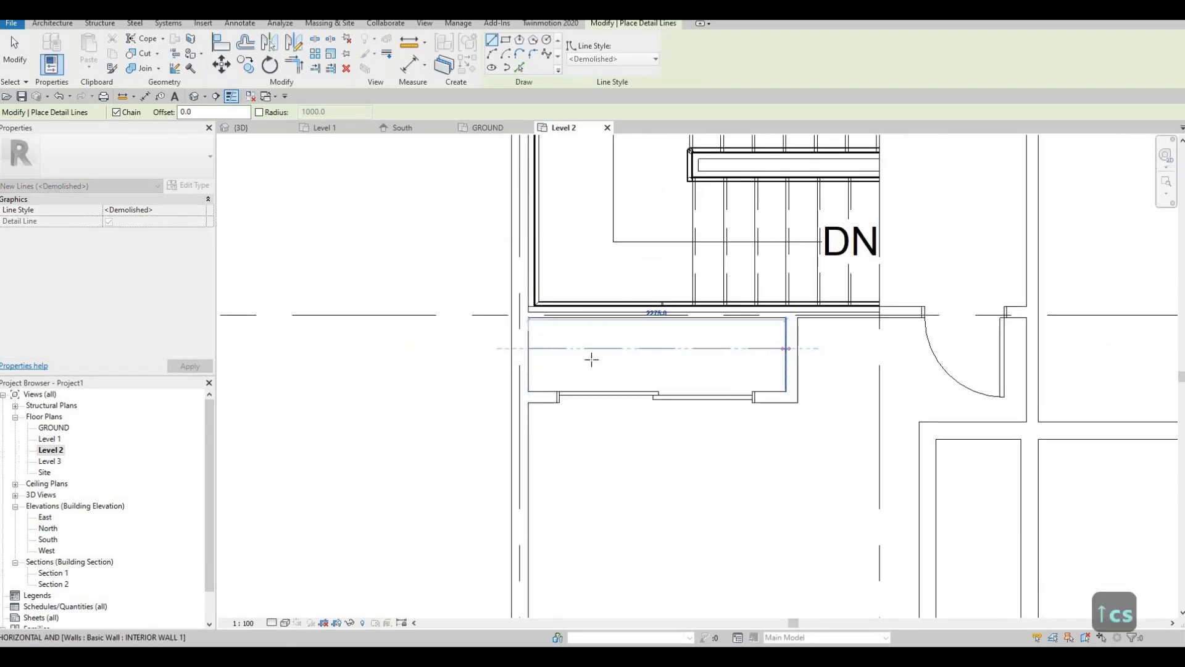
key(Escape)
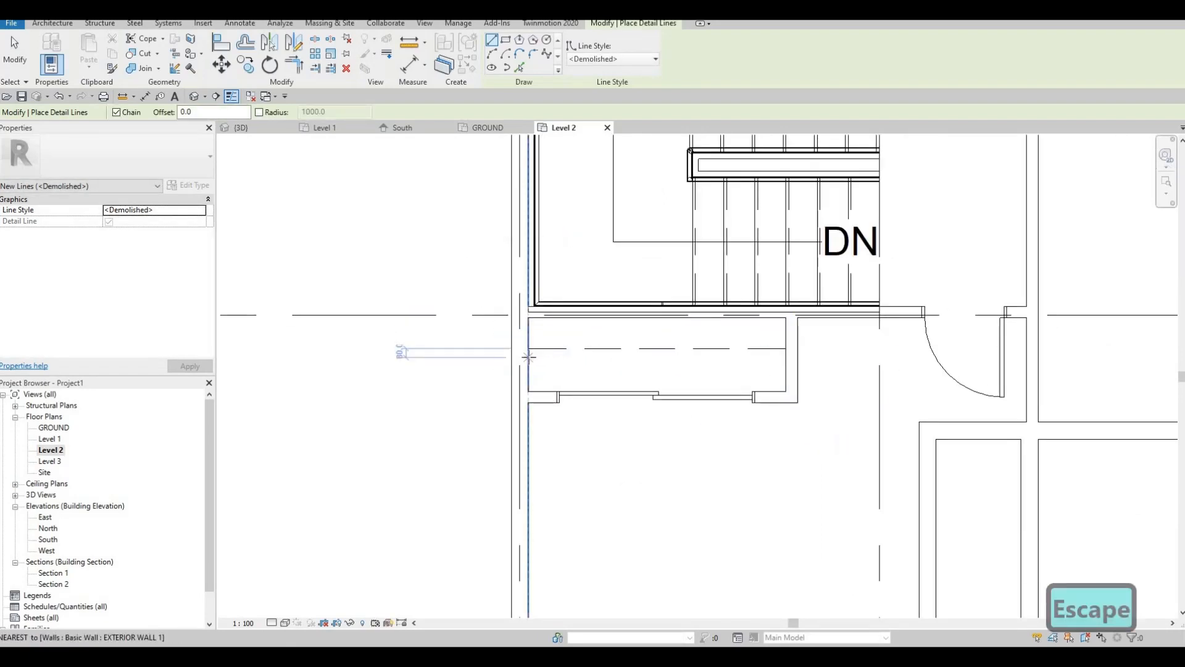
click(529, 357)
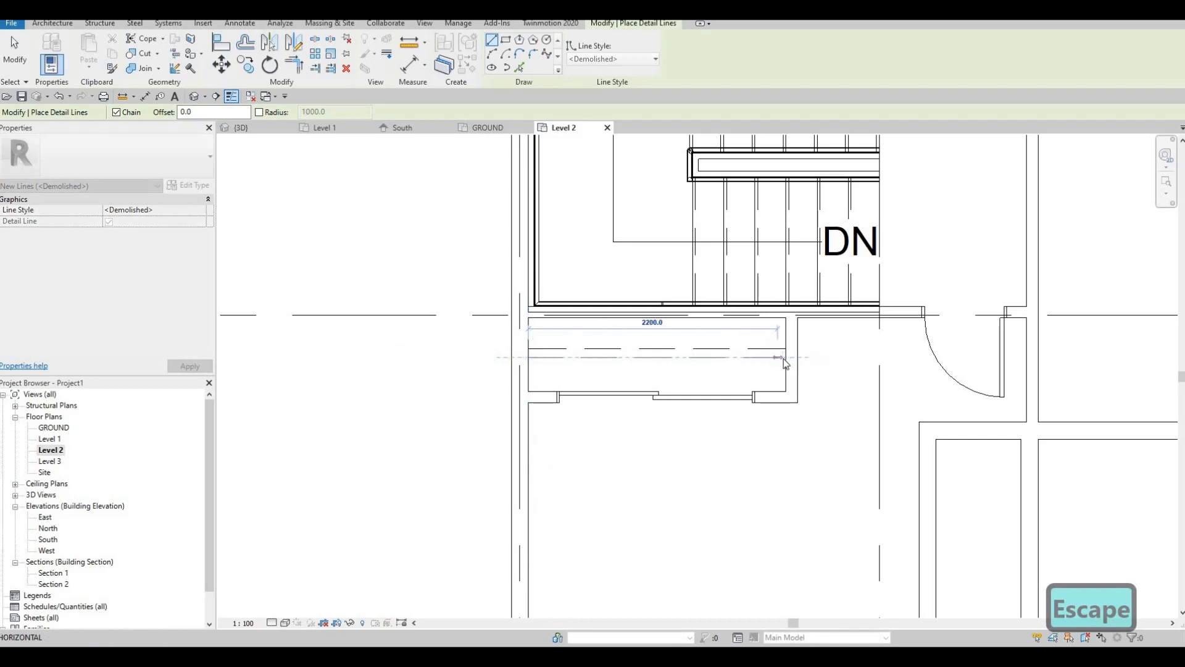
key(Escape)
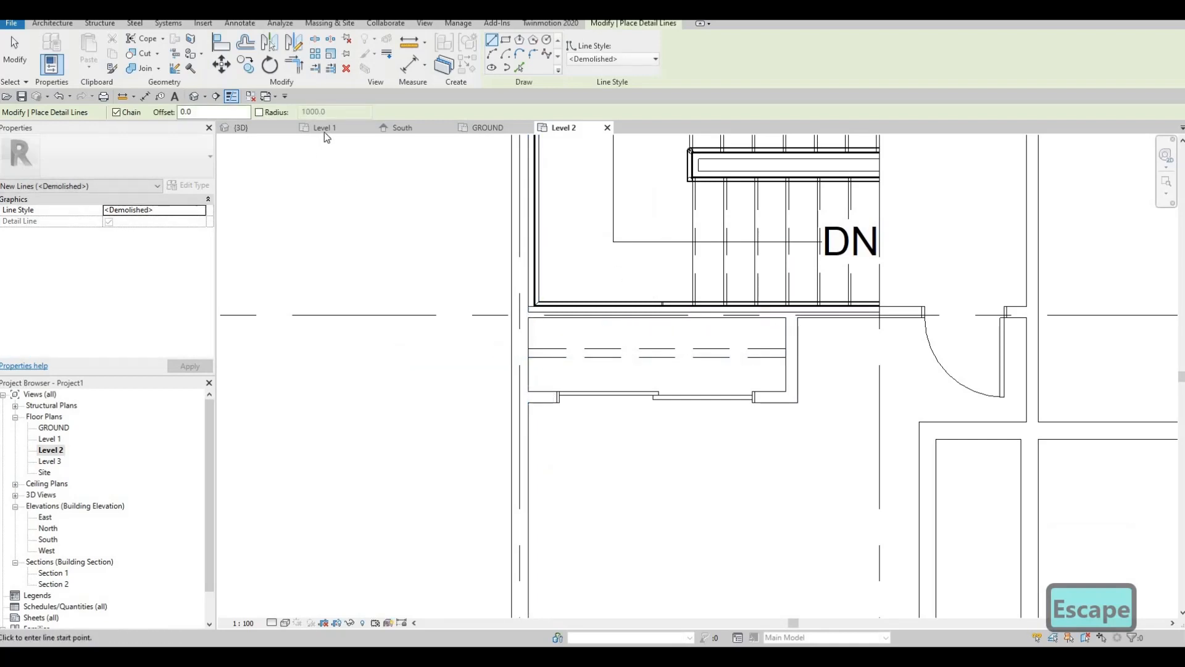
On the Level 1 plan, draw two parallel <Demolished> detail lines across the small closet above the toilet room
click(326, 127)
middle_drag(517, 477, 546, 363)
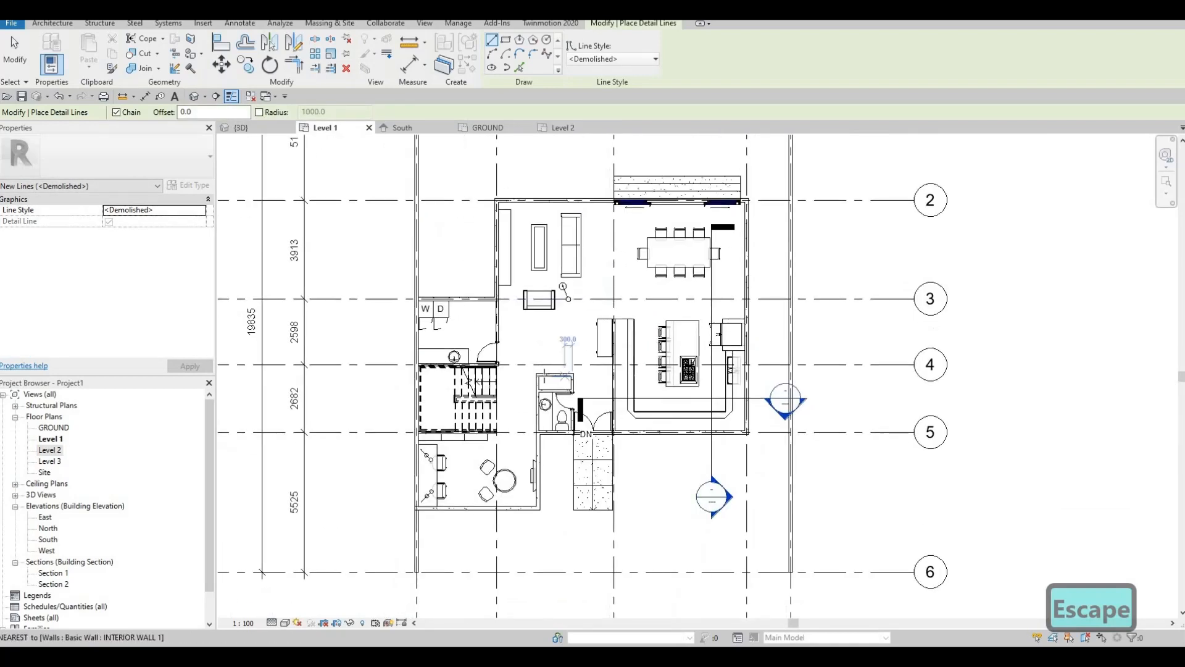
scroll(546, 363, up, 2)
scroll(542, 378, up, 4)
click(511, 387)
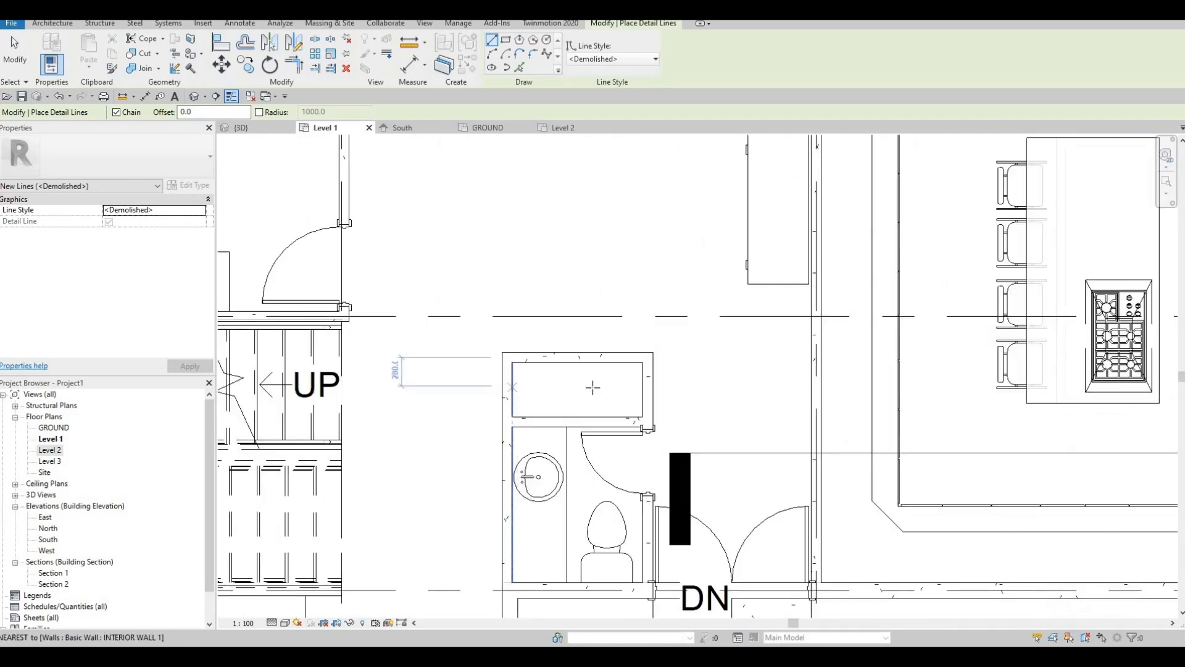
click(642, 390)
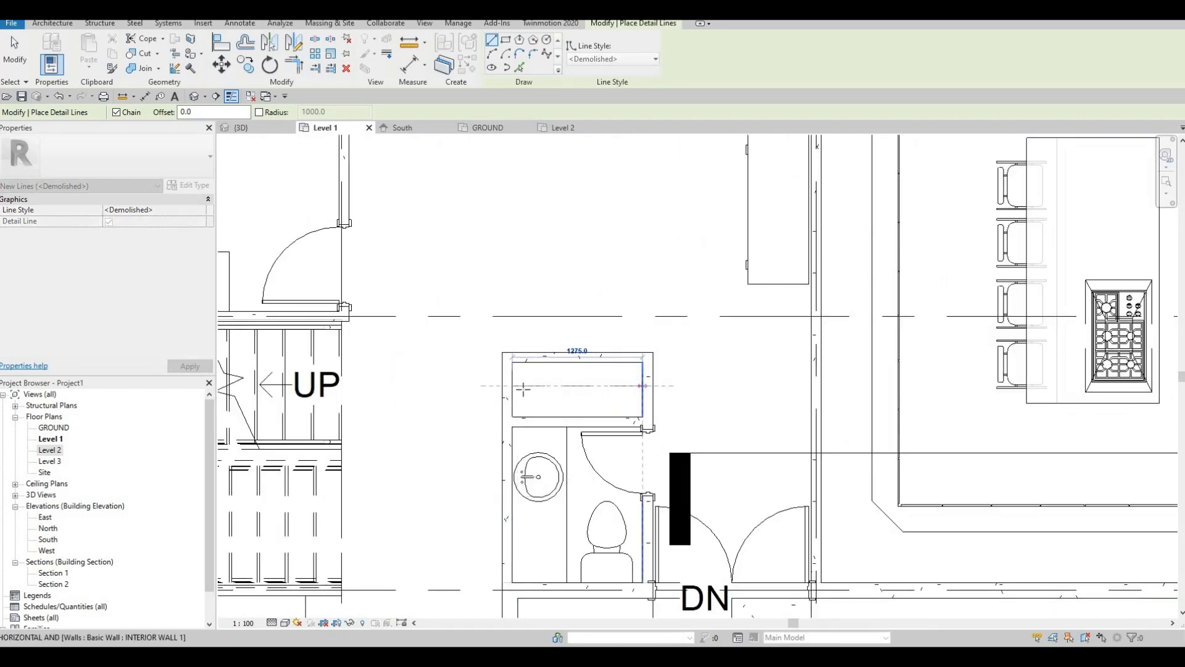
key(Escape)
click(512, 394)
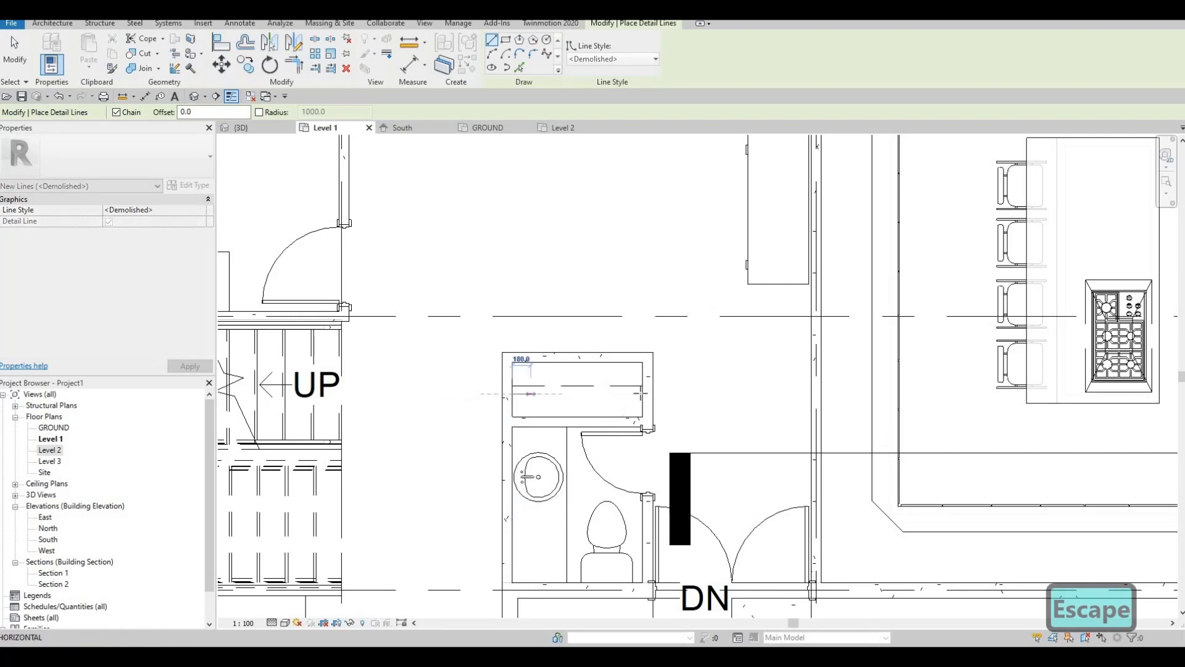
key(Escape)
key(Escape)
key(Escape)
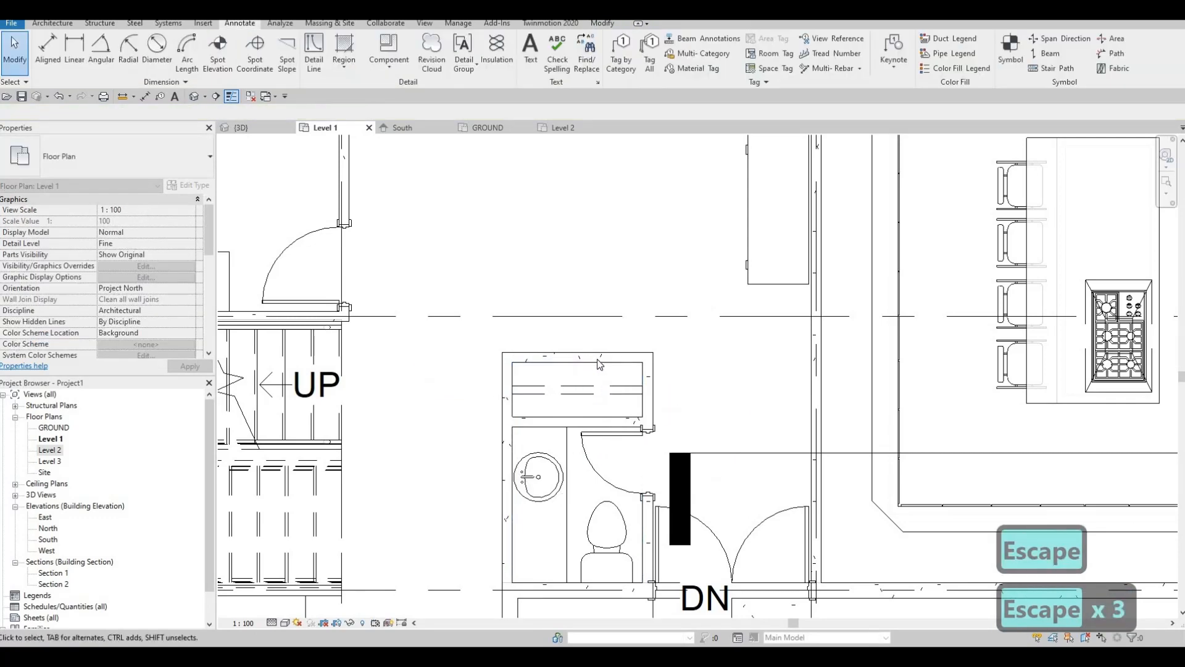
Place a 1200 x 2000mm double sliding door centred in the upper wall of the Level 1 closet above the toilet room
click(596, 357)
key(Escape)
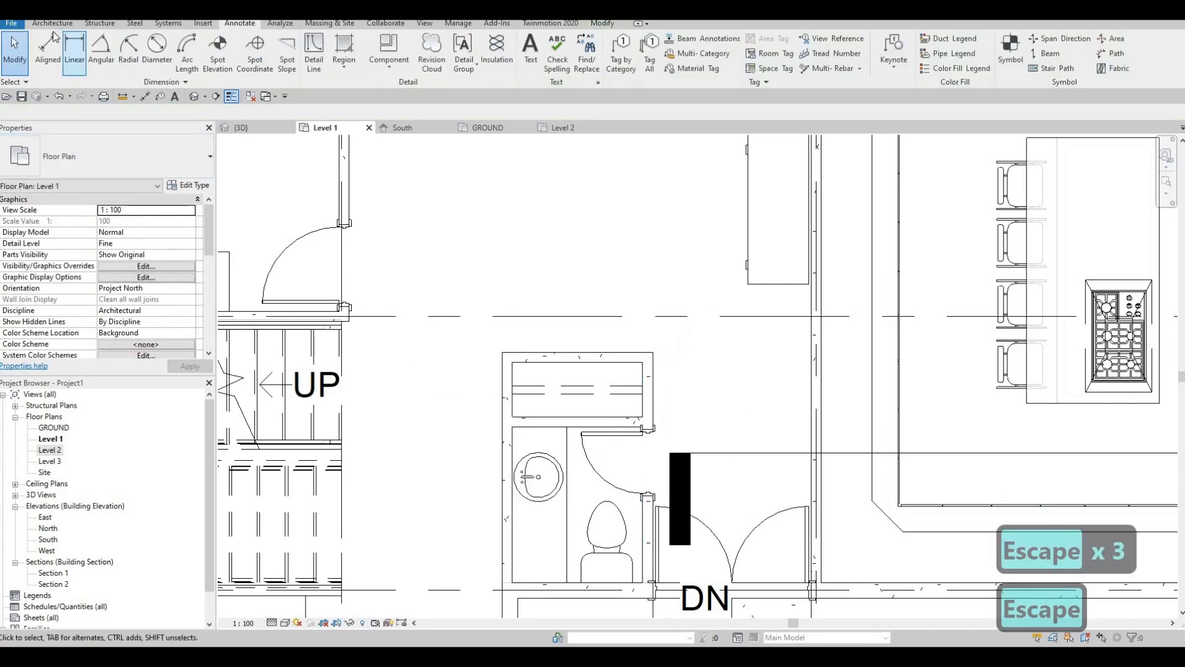
click(73, 49)
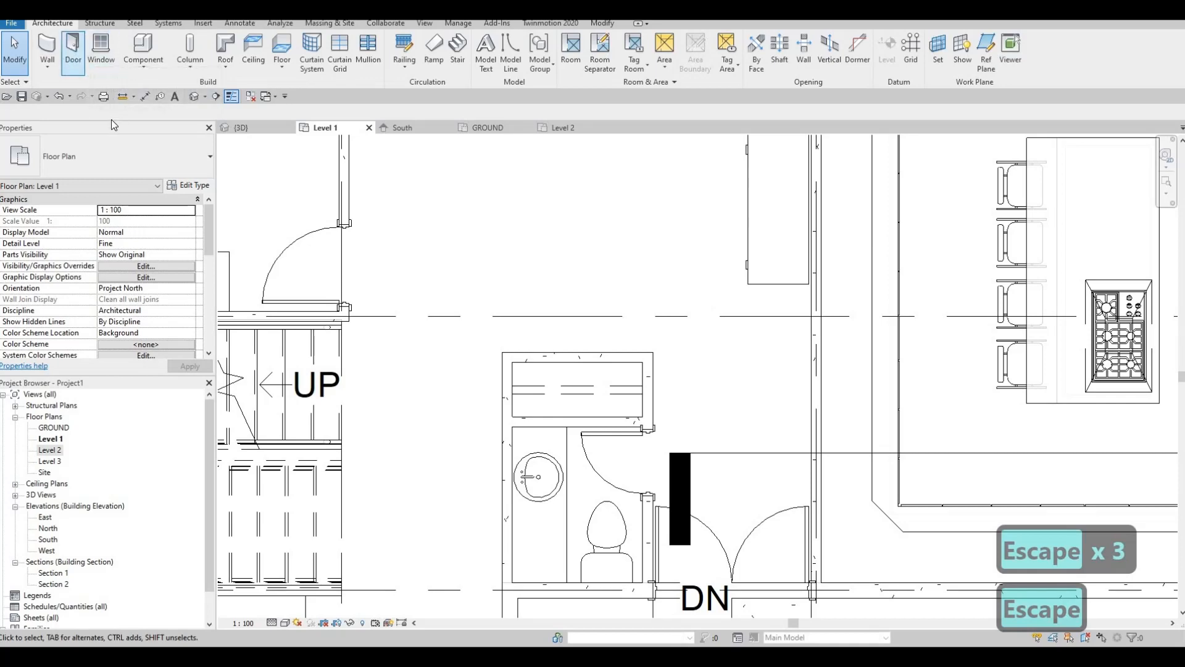
click(77, 158)
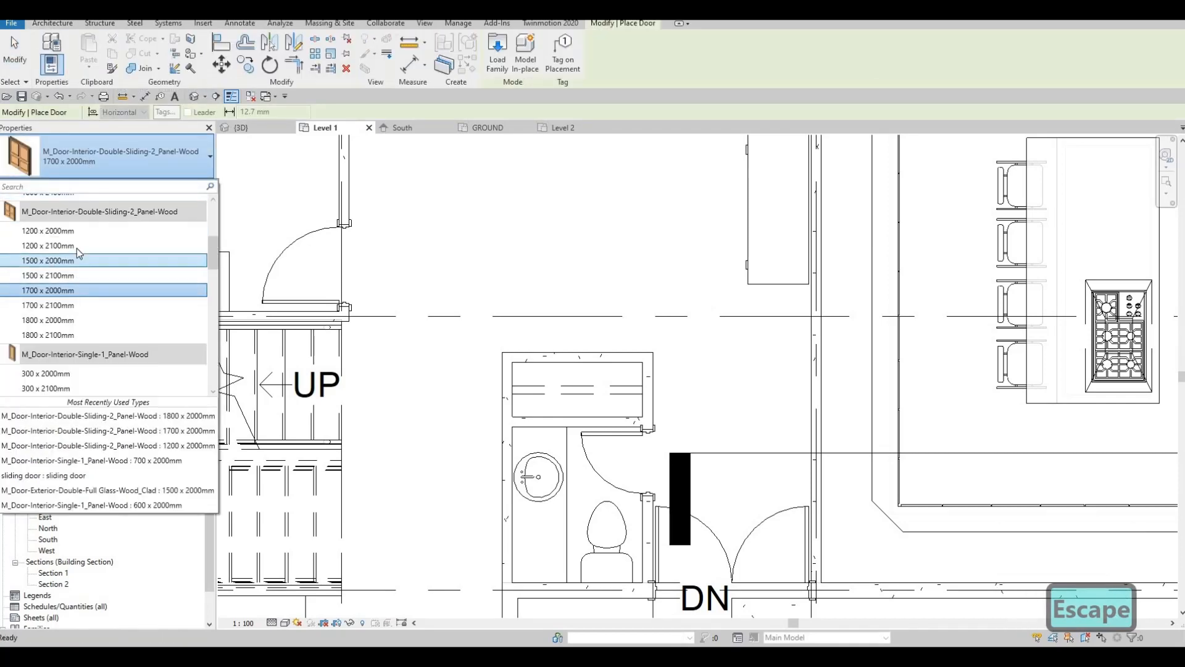
click(48, 230)
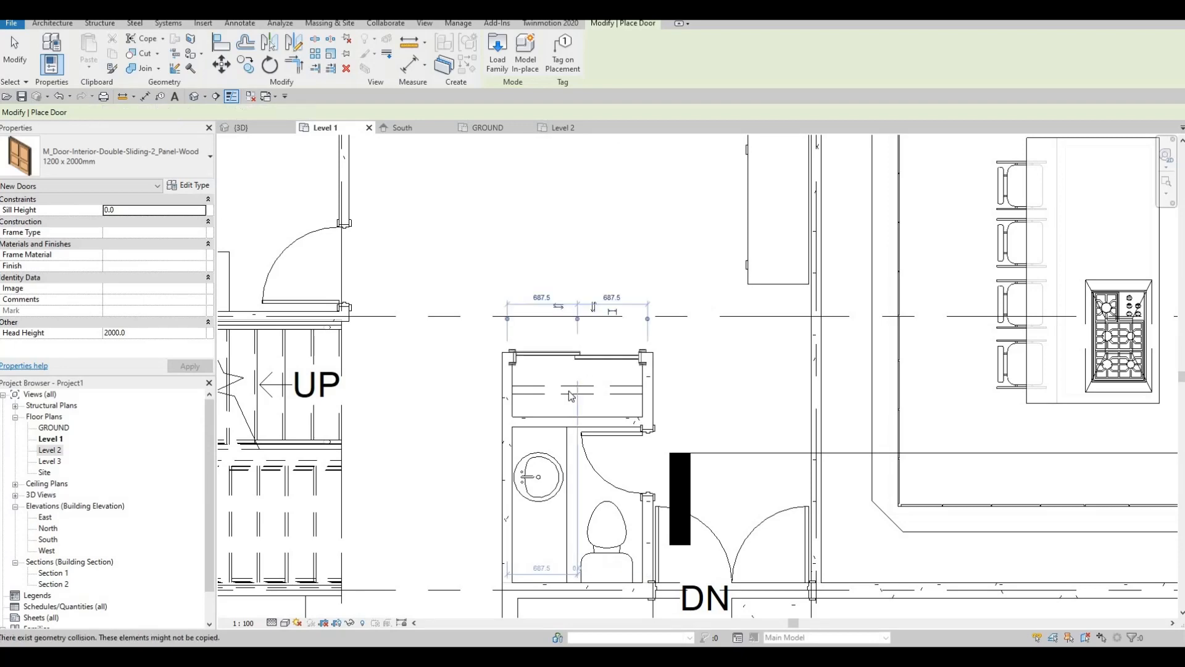
Finish placing doors on Level 1 and open the Level 2 floor plan
key(Escape)
key(Escape)
middle_drag(579, 355, 478, 445)
scroll(578, 332, down, 5)
key(Escape)
scroll(625, 388, down, 3)
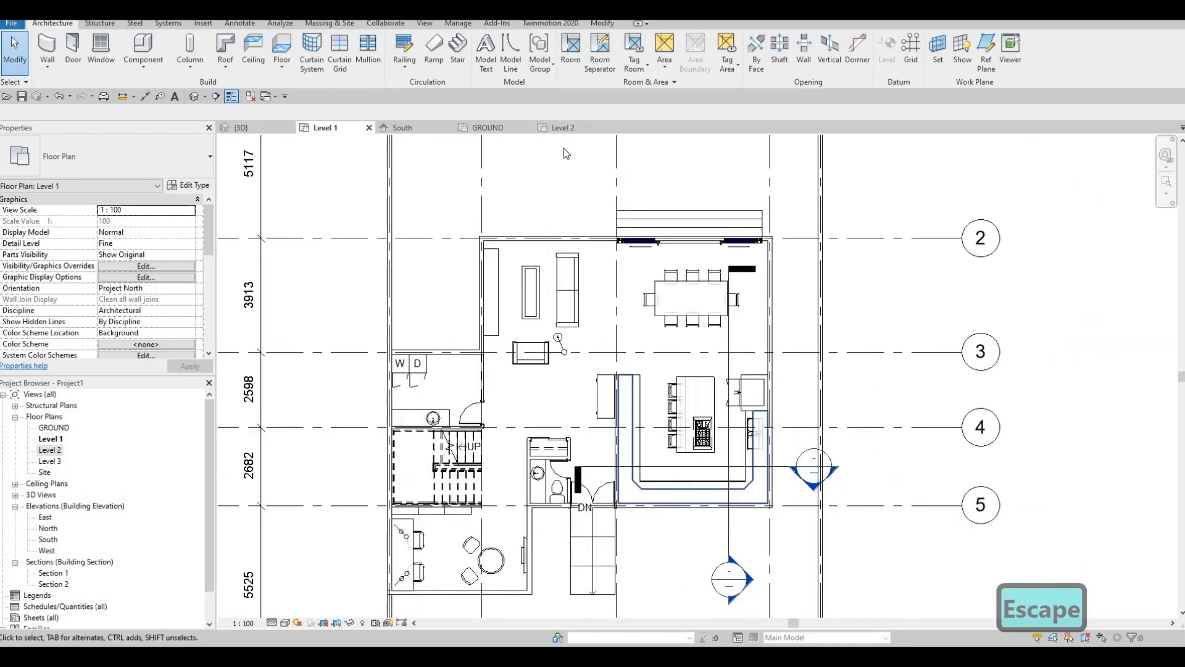
click(559, 127)
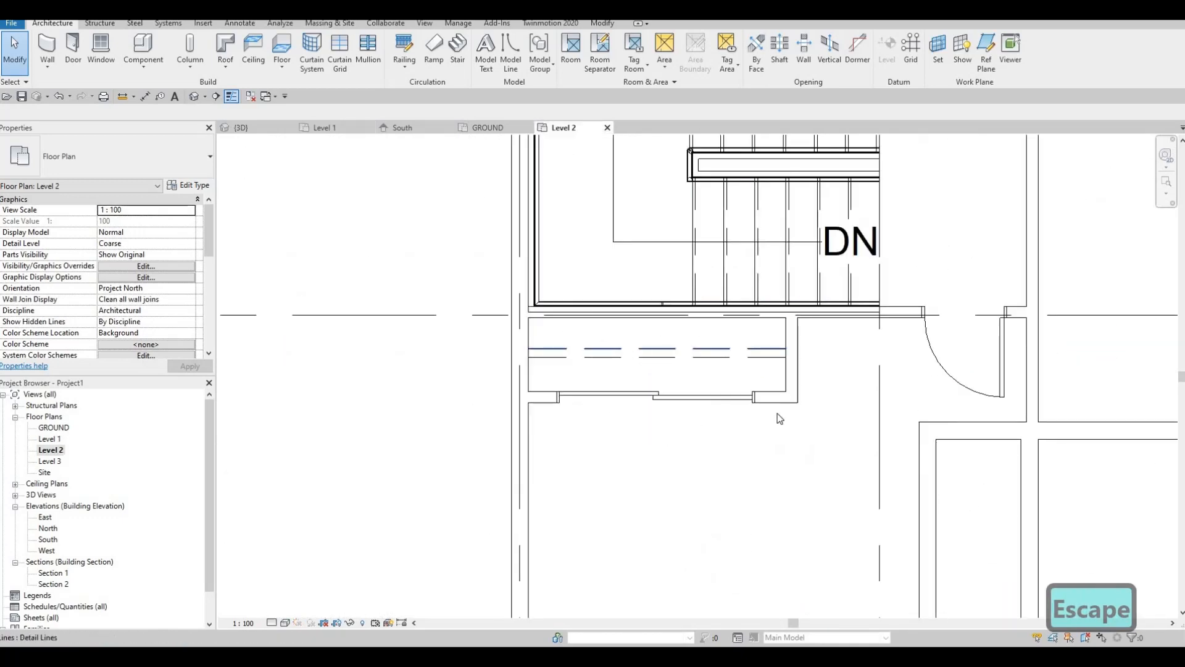
scroll(574, 445, down, 5)
scroll(579, 452, down, 1)
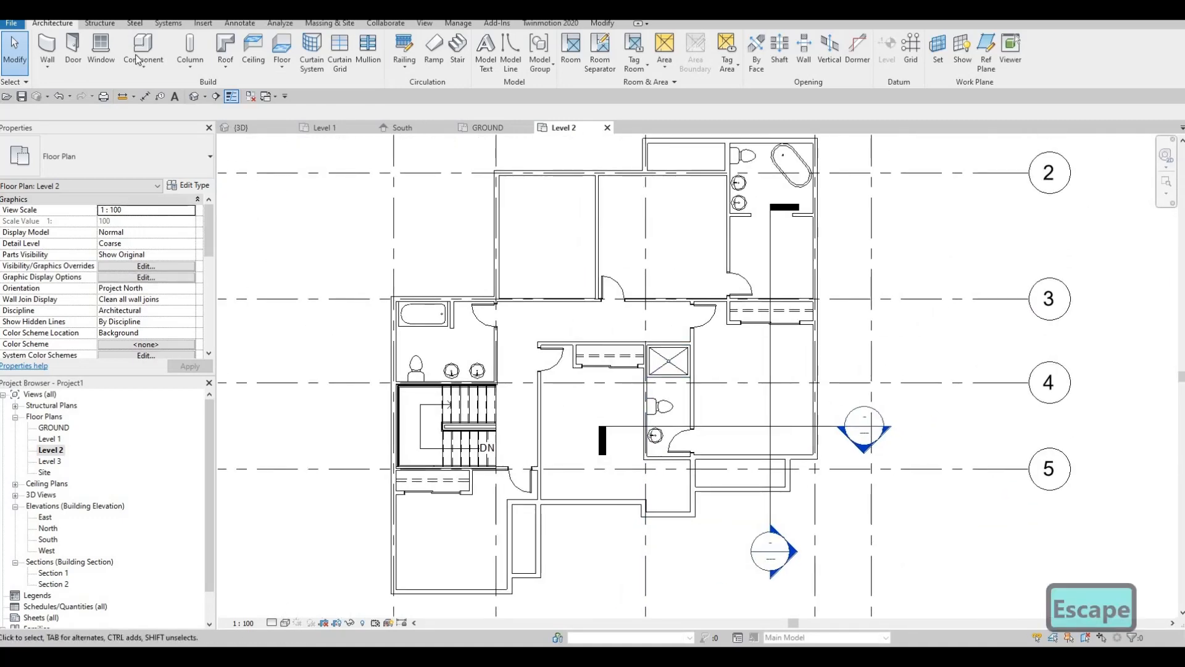
Load the M_Bed-Box family from the Furniture > Beds folder of the metric library
click(203, 24)
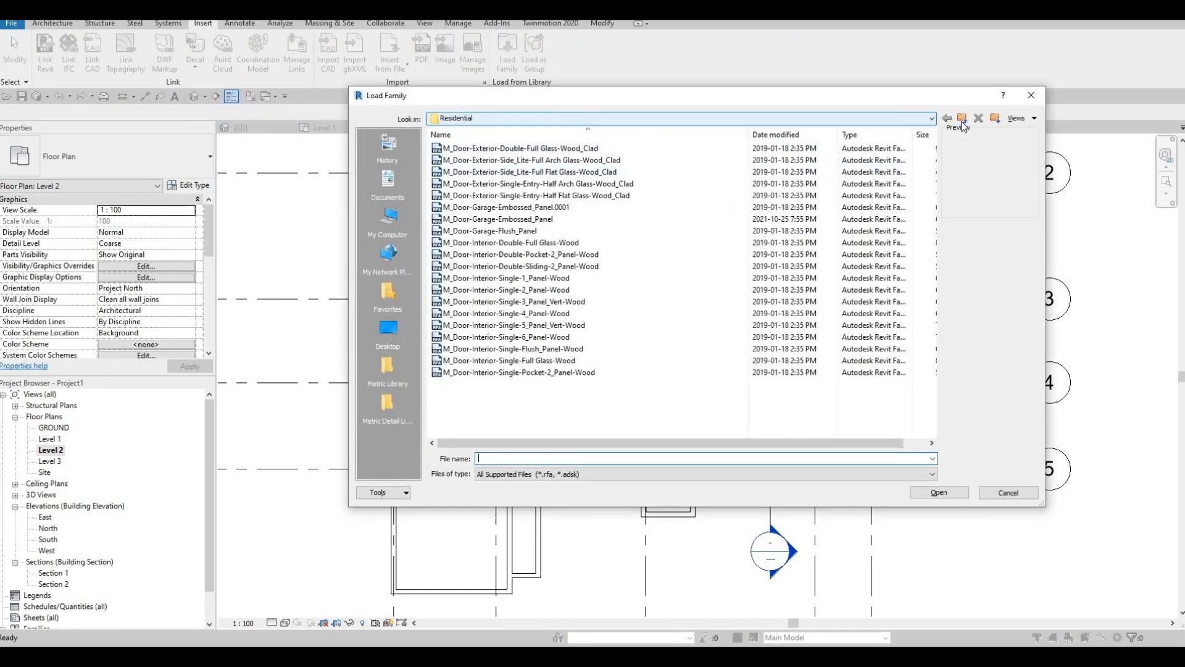
click(962, 123)
click(959, 124)
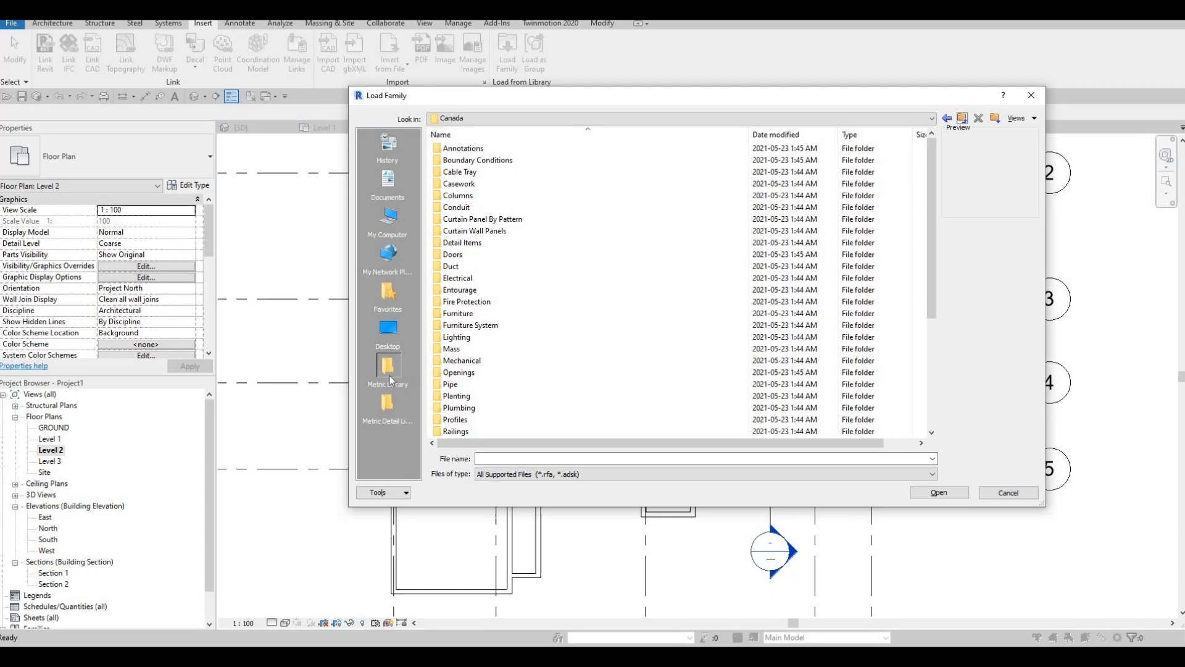
double_click(459, 313)
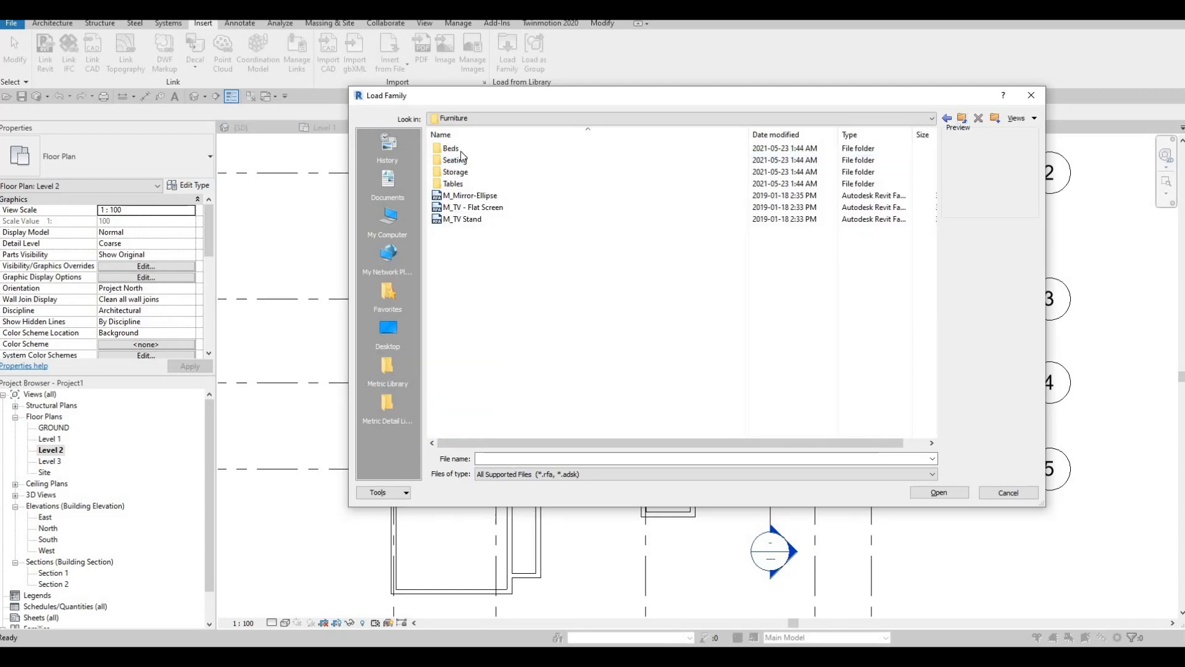
double_click(452, 148)
click(463, 148)
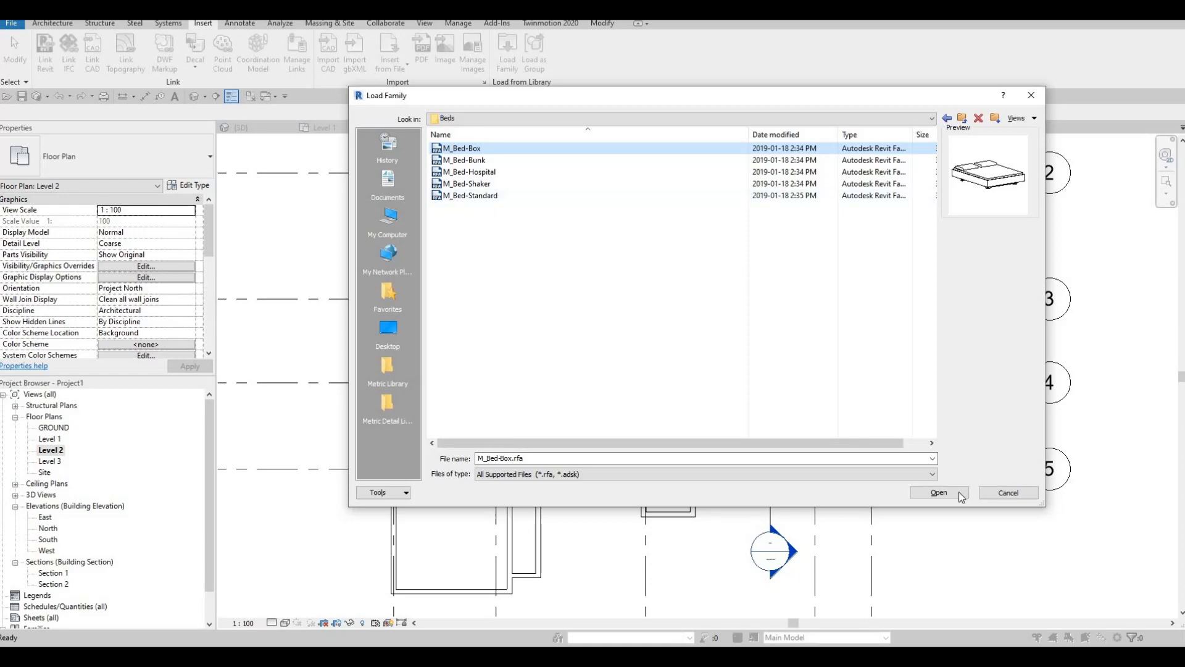
key(Return)
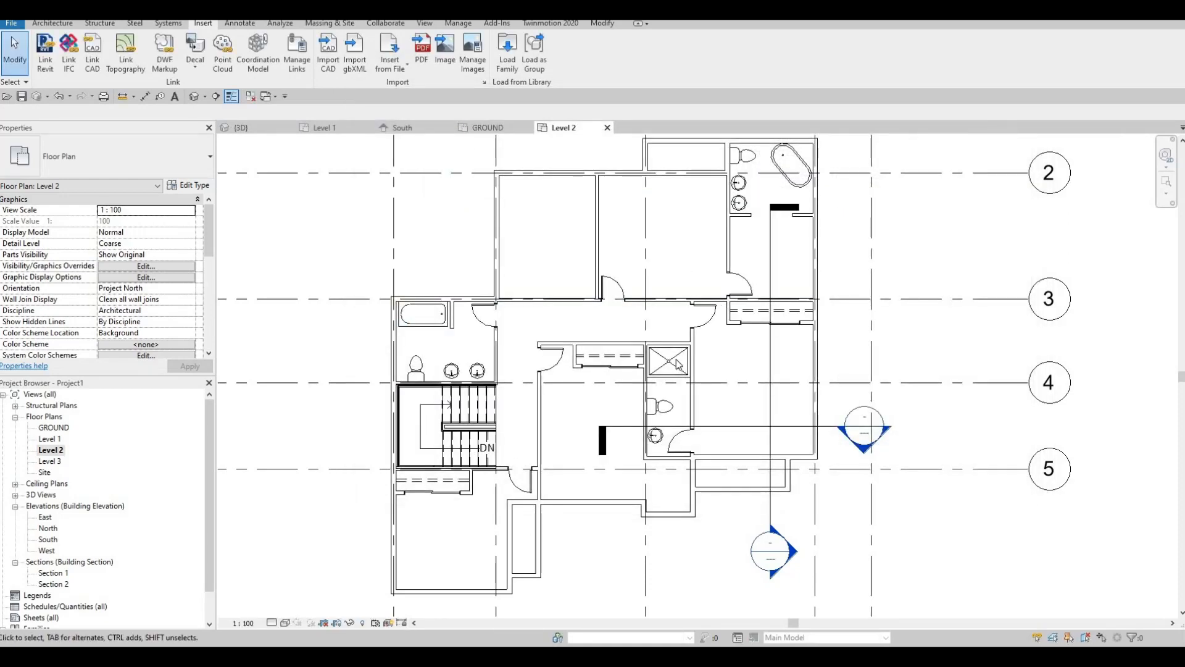
Place a 1346 x 1880mm - Double M_Bed-Box in the upper bedroom, rotated so its pillows face the wall shared with the ensuite
middle_drag(676, 320, 676, 364)
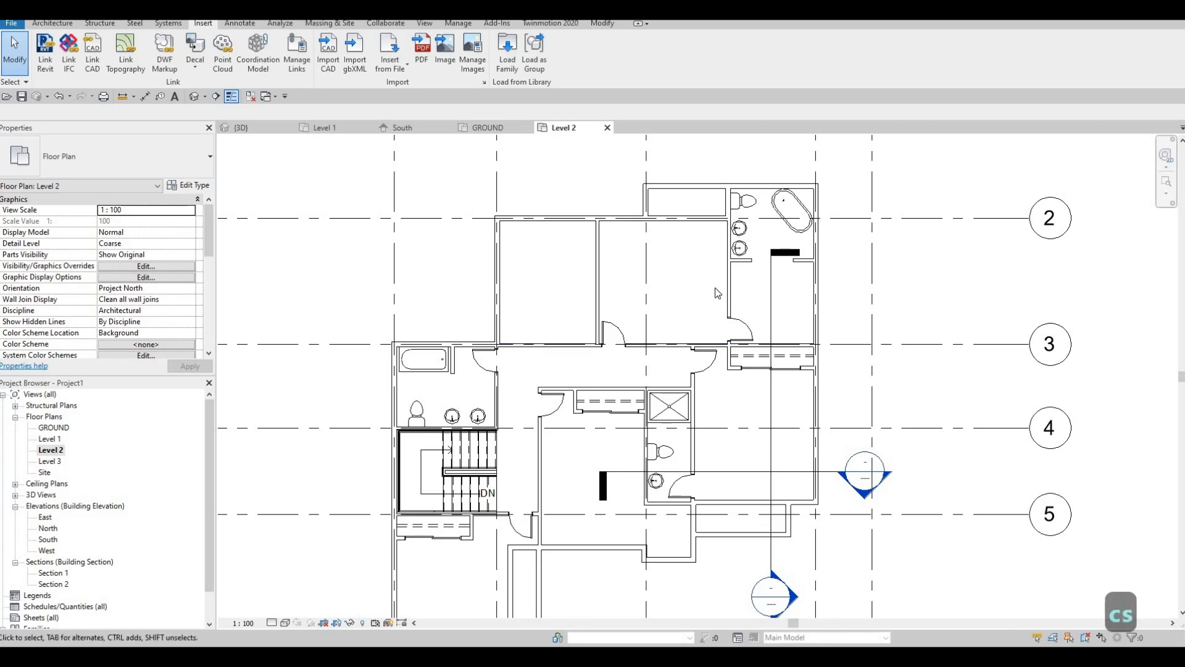
key(Escape)
key(Escape)
key(c)
key(m)
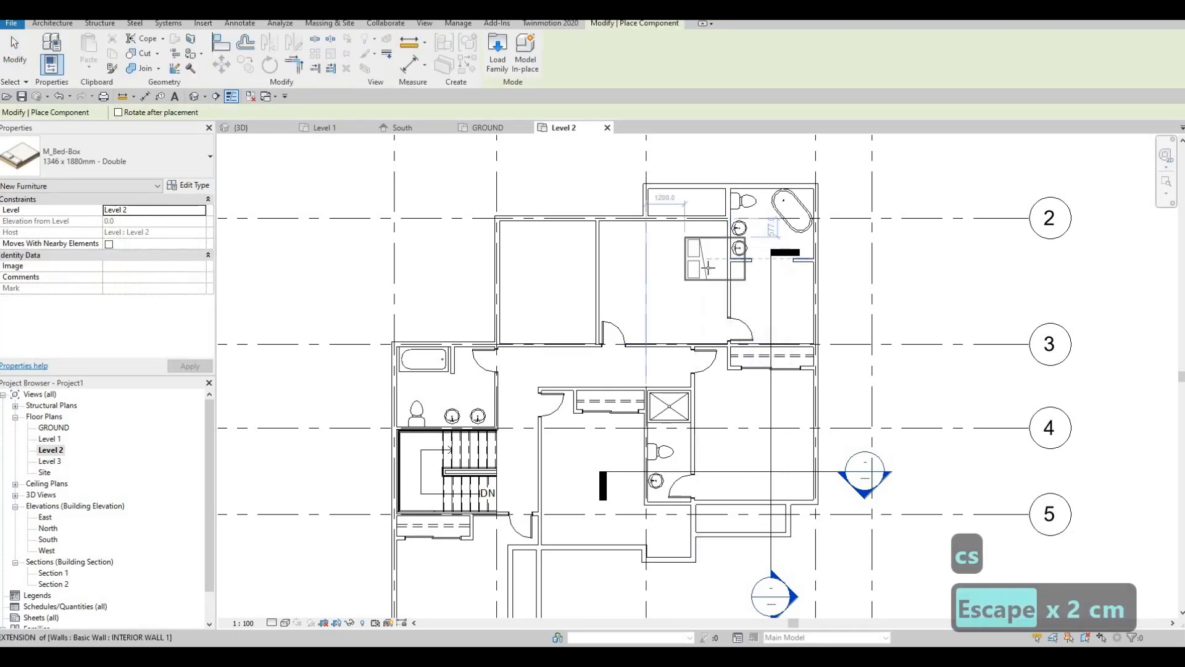
key(space)
key(space)
key(space)
key(space)
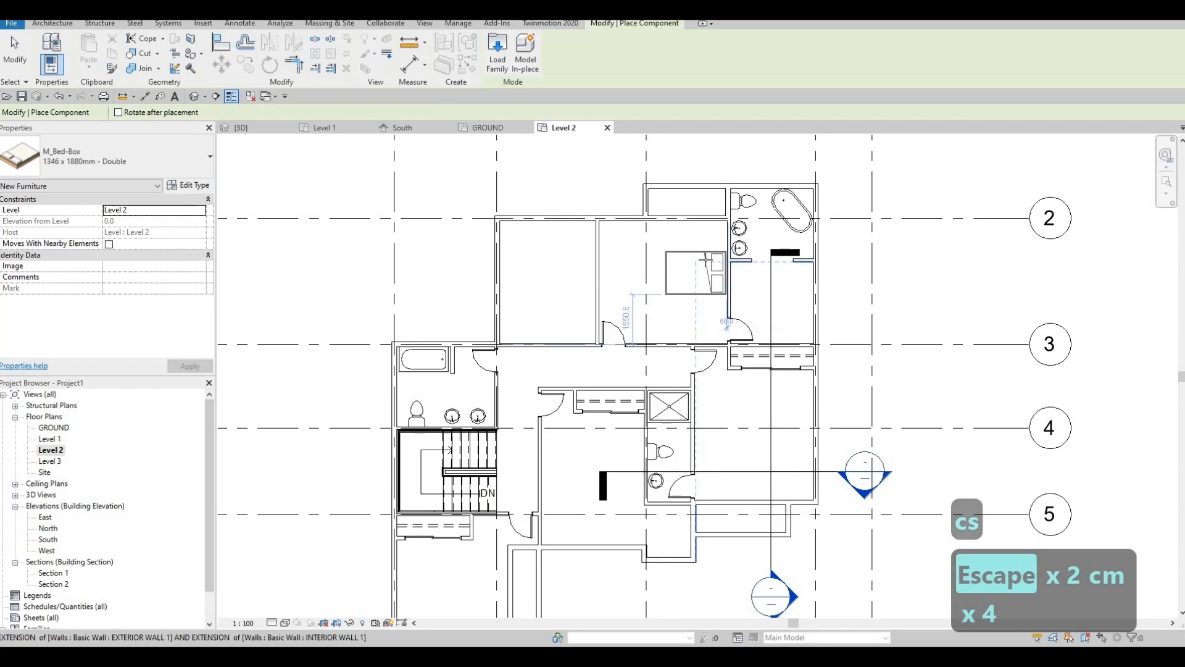
click(707, 266)
key(Escape)
key(Escape)
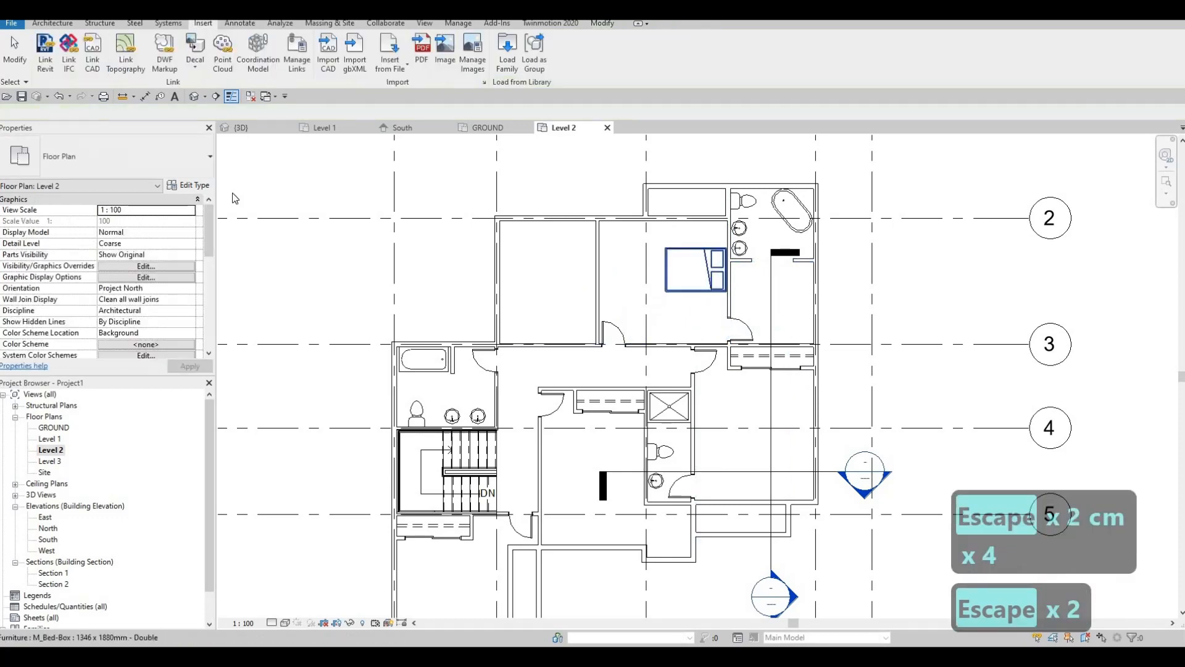
Change the upper bedroom's bed to the 1525 x 2007mm - Queen type
key(Escape)
click(93, 158)
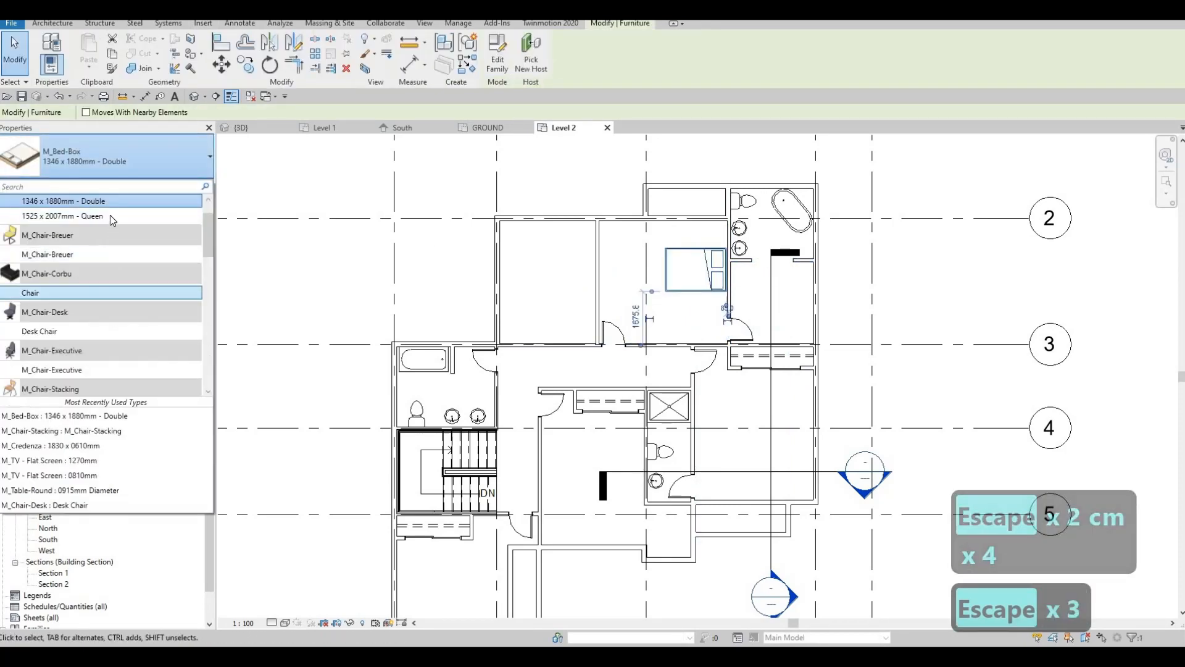
click(701, 227)
key(Escape)
key(Escape)
key(Escape)
scroll(702, 235, up, 3)
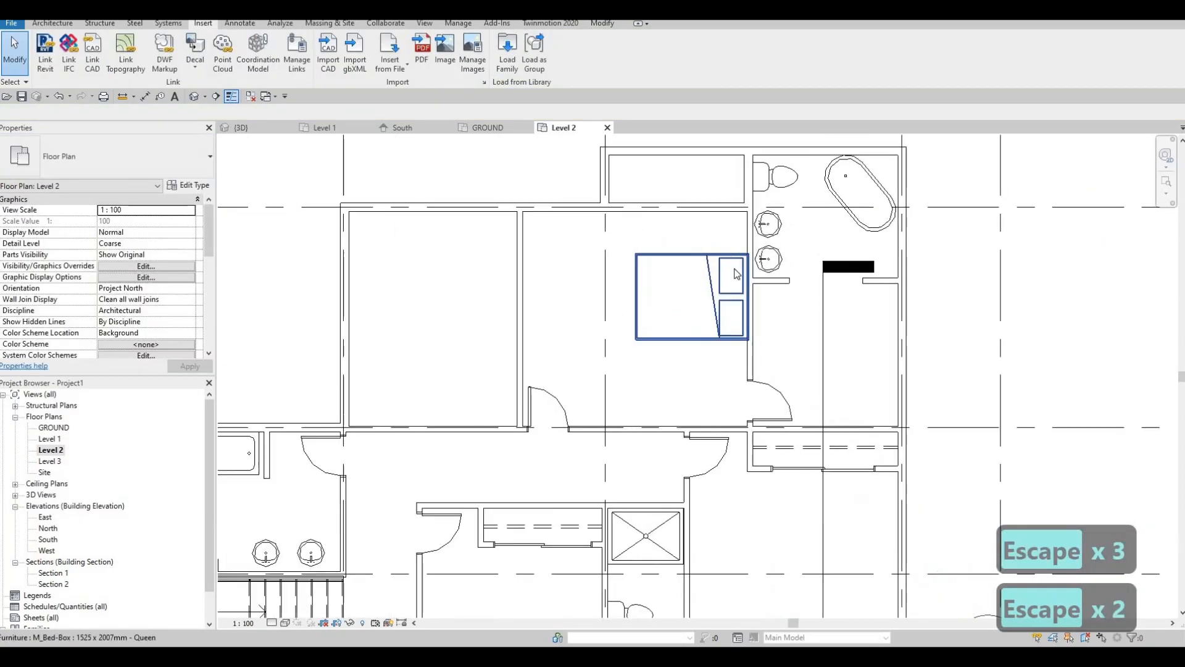
Nudge the upper bedroom's queen bed slightly left and up so its headboard sits just clear of the ensuite wall
click(730, 273)
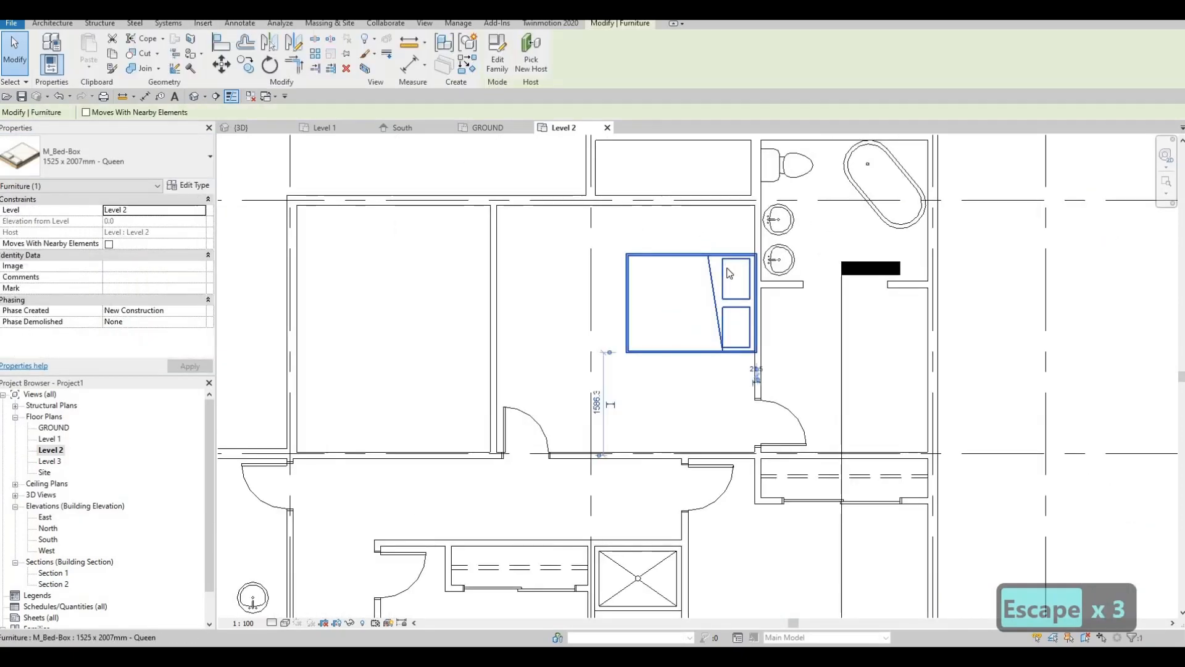
key(Left)
key(Left)
key(Up)
key(Right)
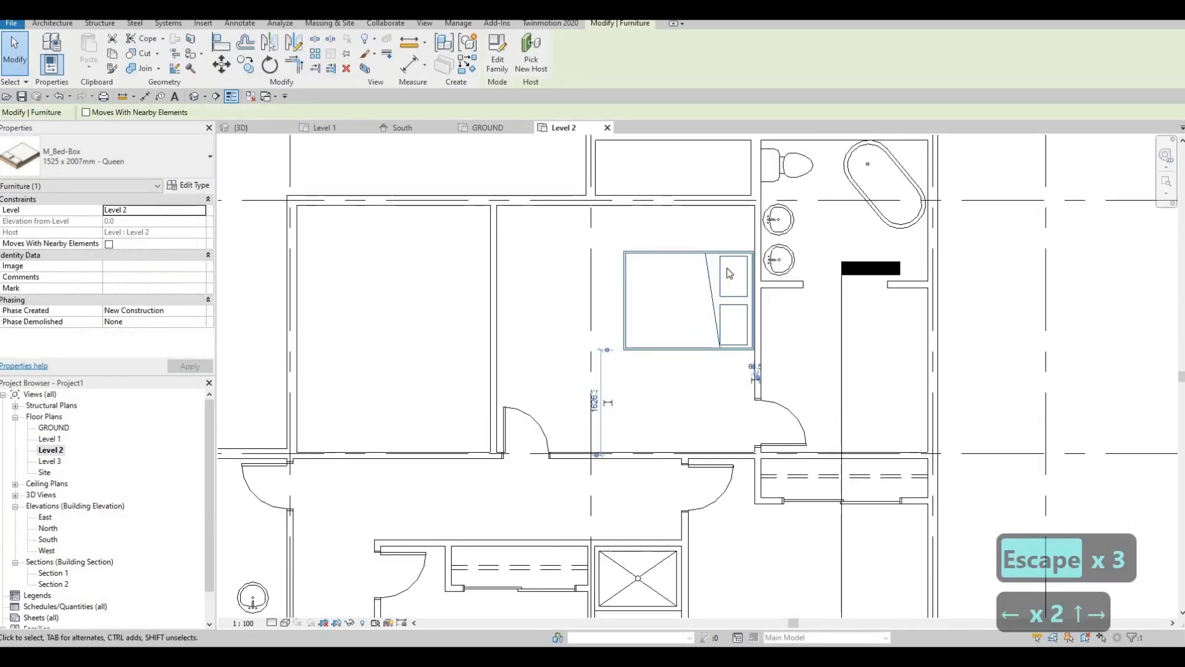
key(Escape)
key(Escape)
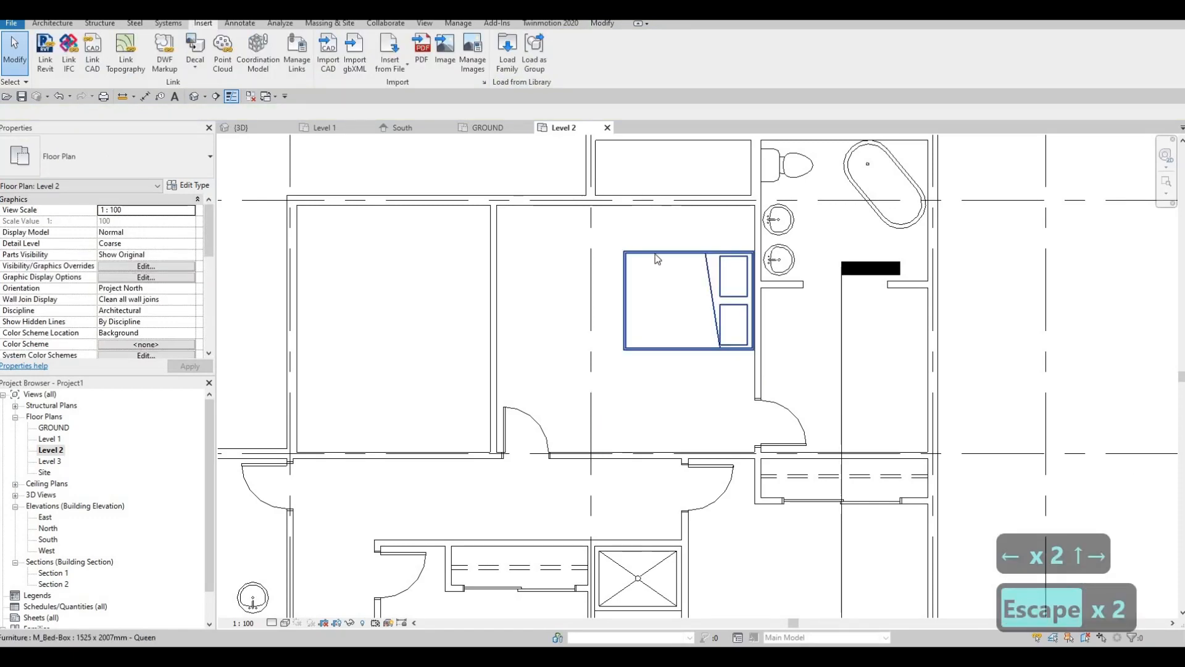
scroll(642, 378, down, 2)
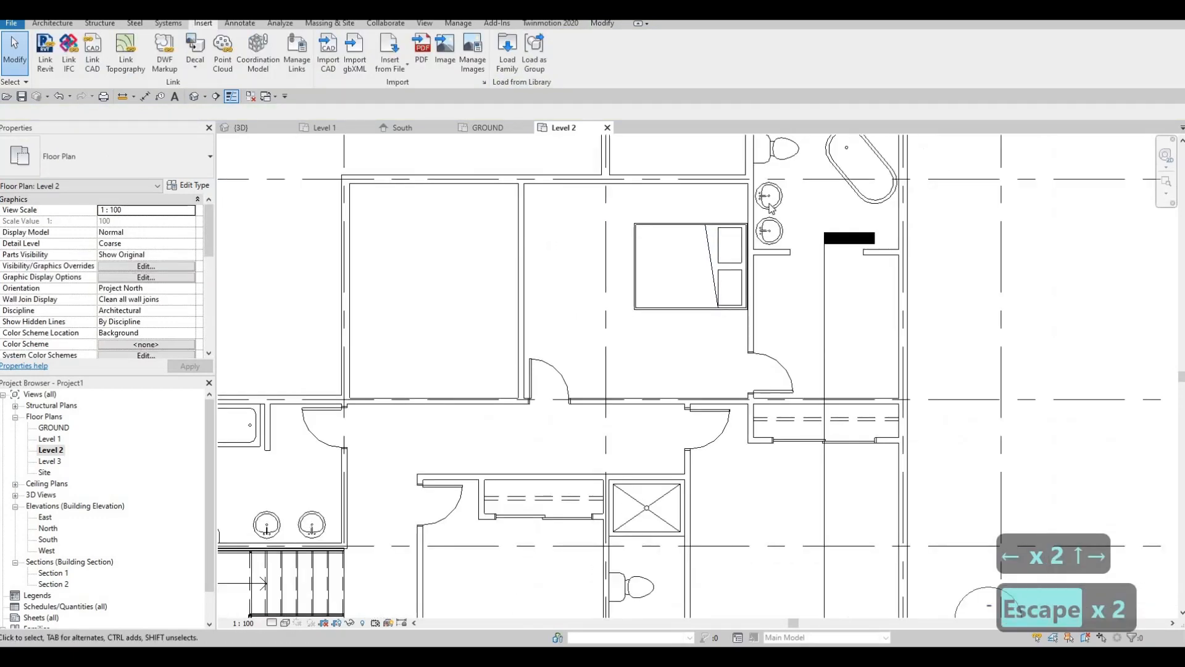
scroll(745, 276, up, 6)
scroll(745, 276, down, 6)
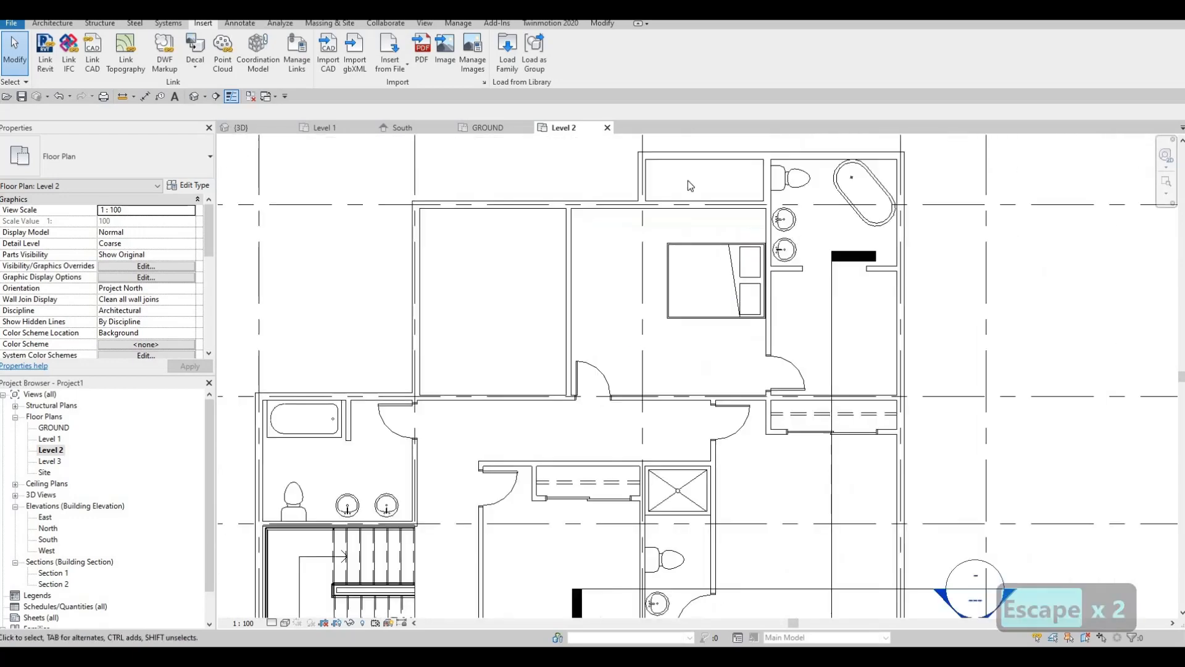
key(Escape)
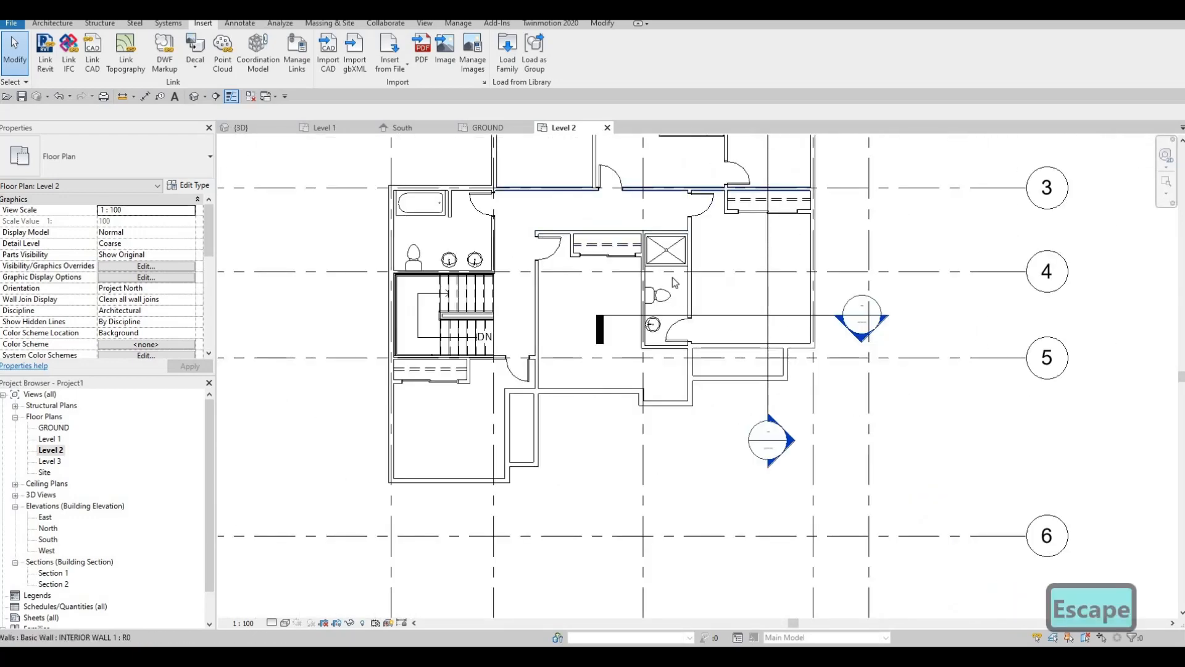
Create a similar queen bed in the bedroom right of the shower room, with its pillows against the right exterior wall
scroll(675, 148, up, 1)
middle_drag(676, 148, 679, 253)
click(683, 241)
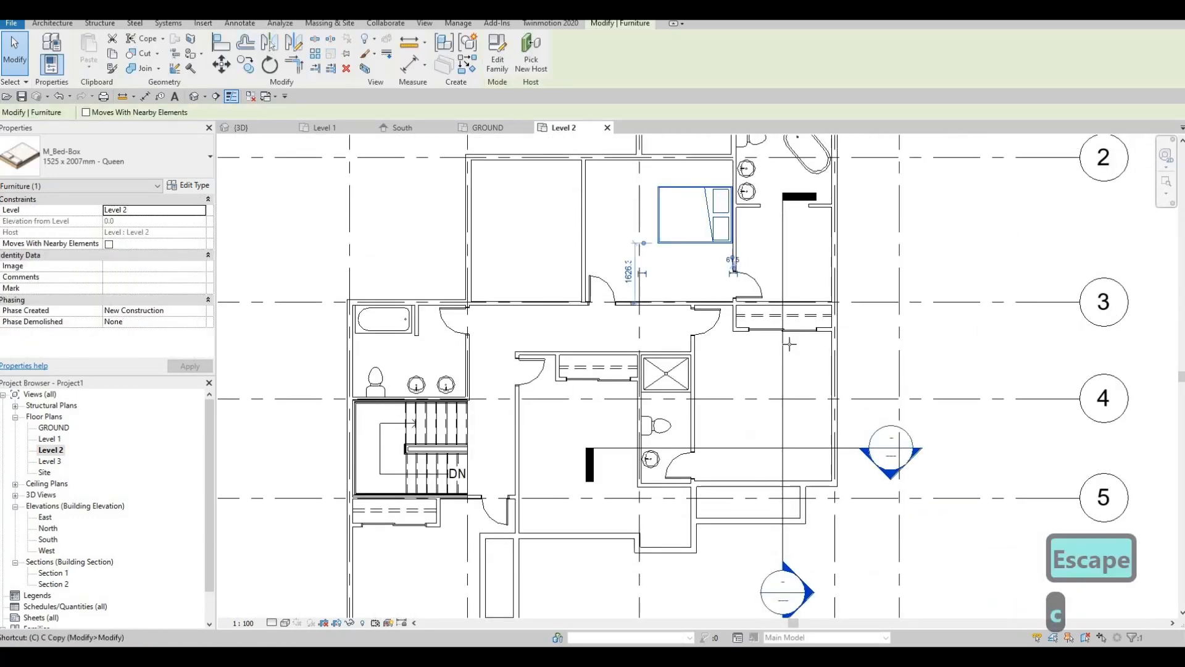
key(c)
key(s)
middle_drag(833, 386, 790, 343)
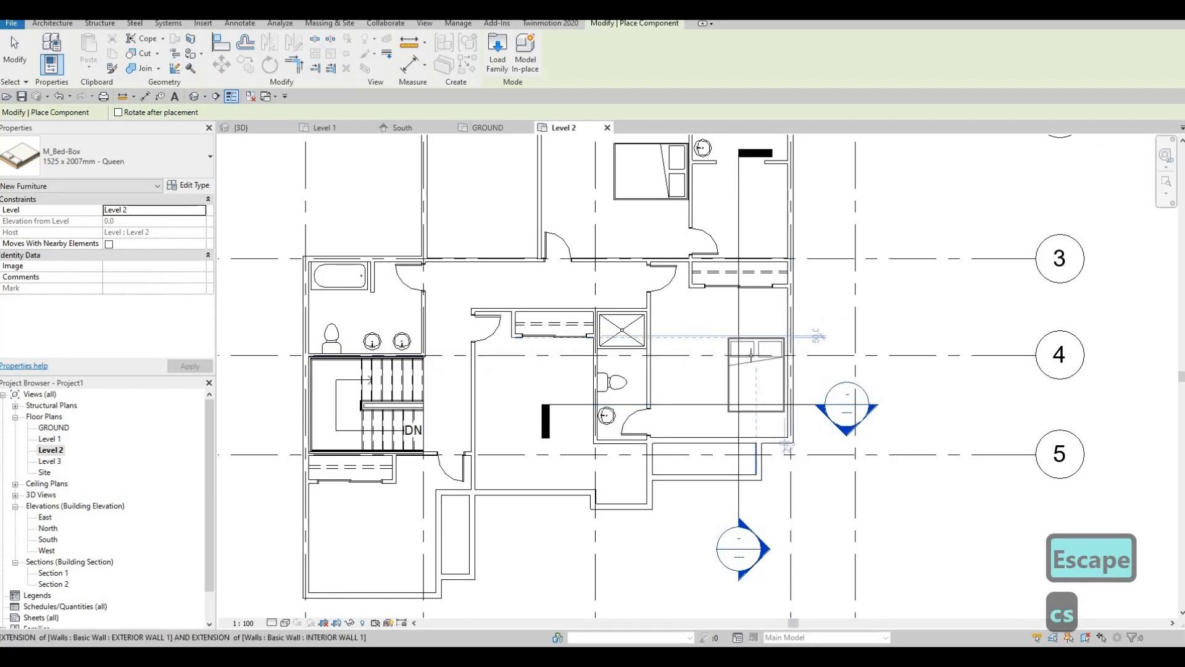
key(space)
key(space)
key(space)
key(space)
key(space)
key(space)
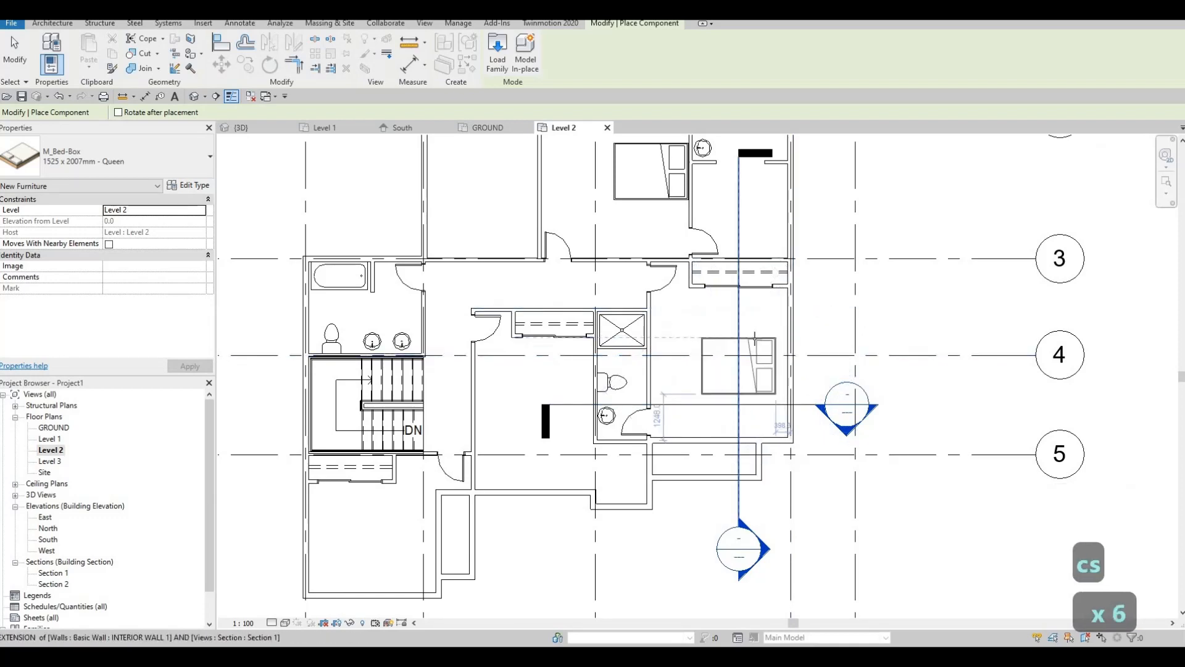
click(757, 344)
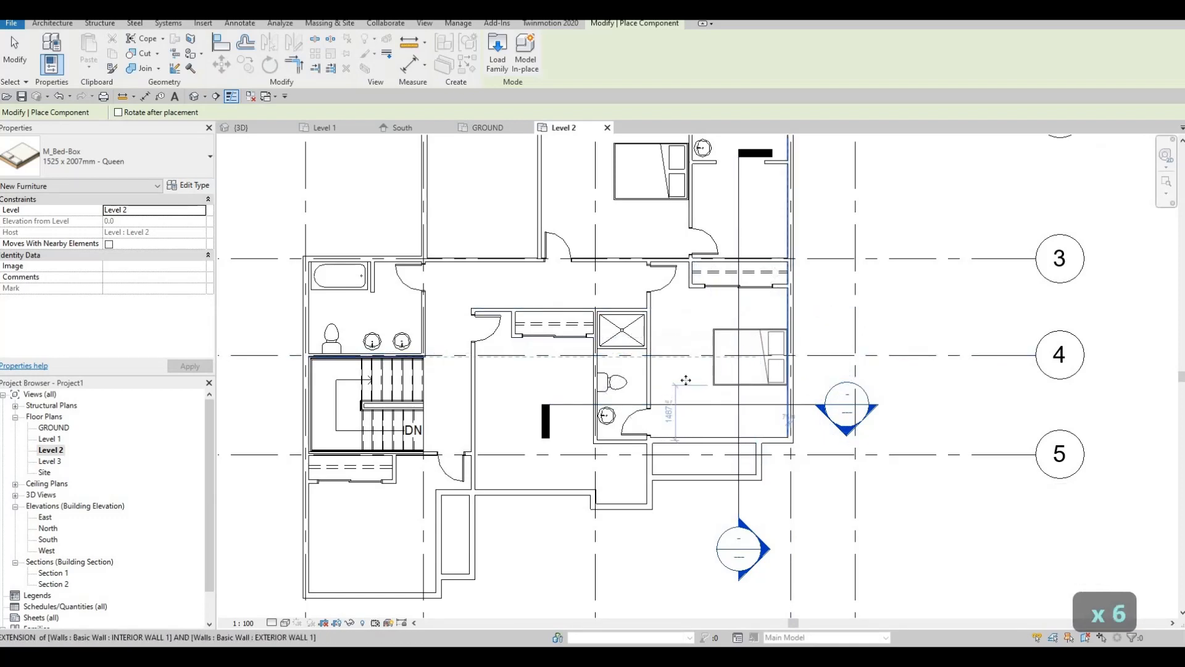
Place another queen bed in the middle bedroom, with its pillows toward the wall shared with the shower room
scroll(576, 449, down, 1)
middle_drag(575, 449, 653, 370)
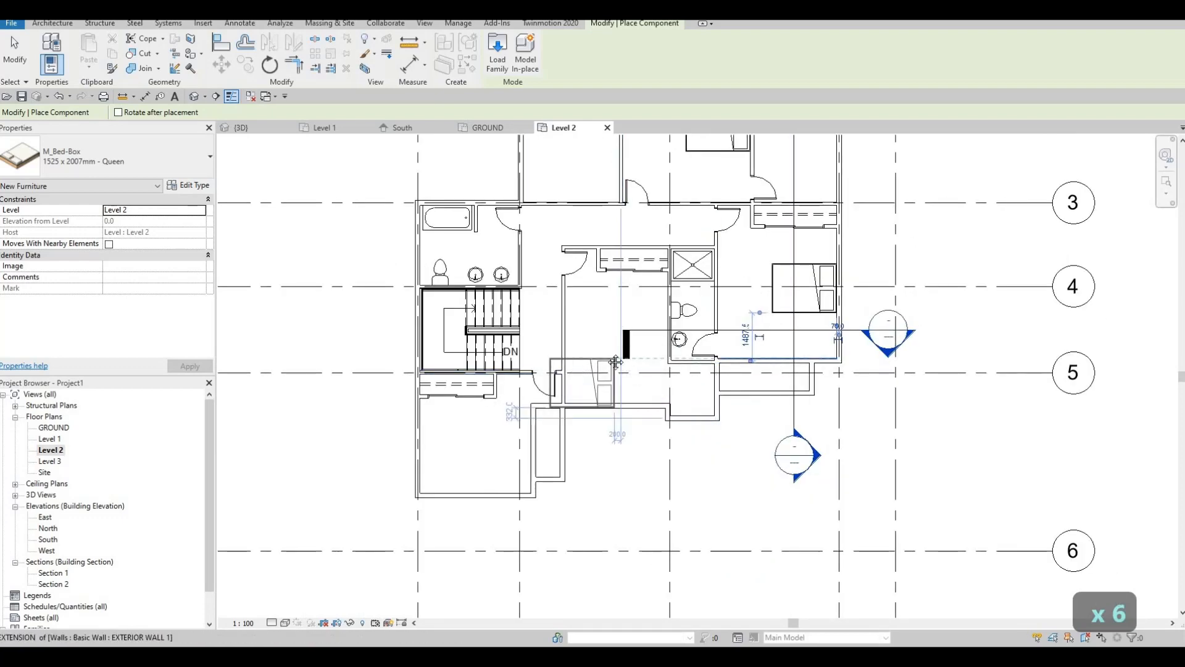
middle_drag(541, 425, 581, 382)
scroll(633, 317, up, 1)
scroll(647, 295, up, 1)
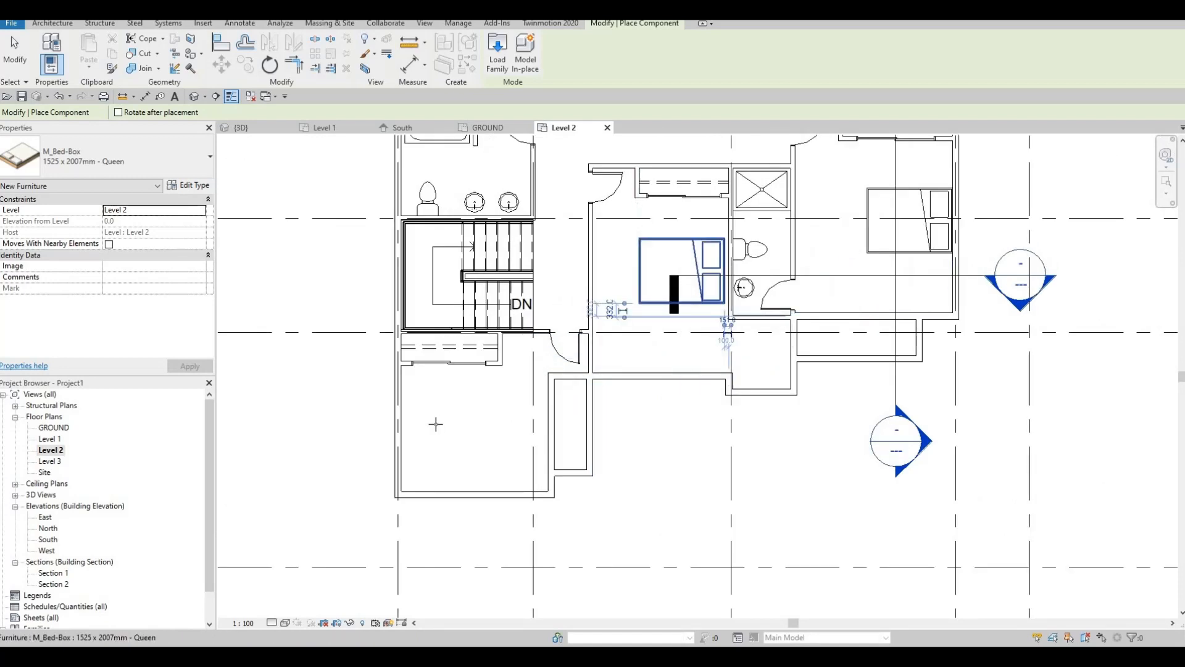
Place a queen bed in the bedroom below the staircase, rotated so its pillows are against the left exterior wall
key(space)
key(space)
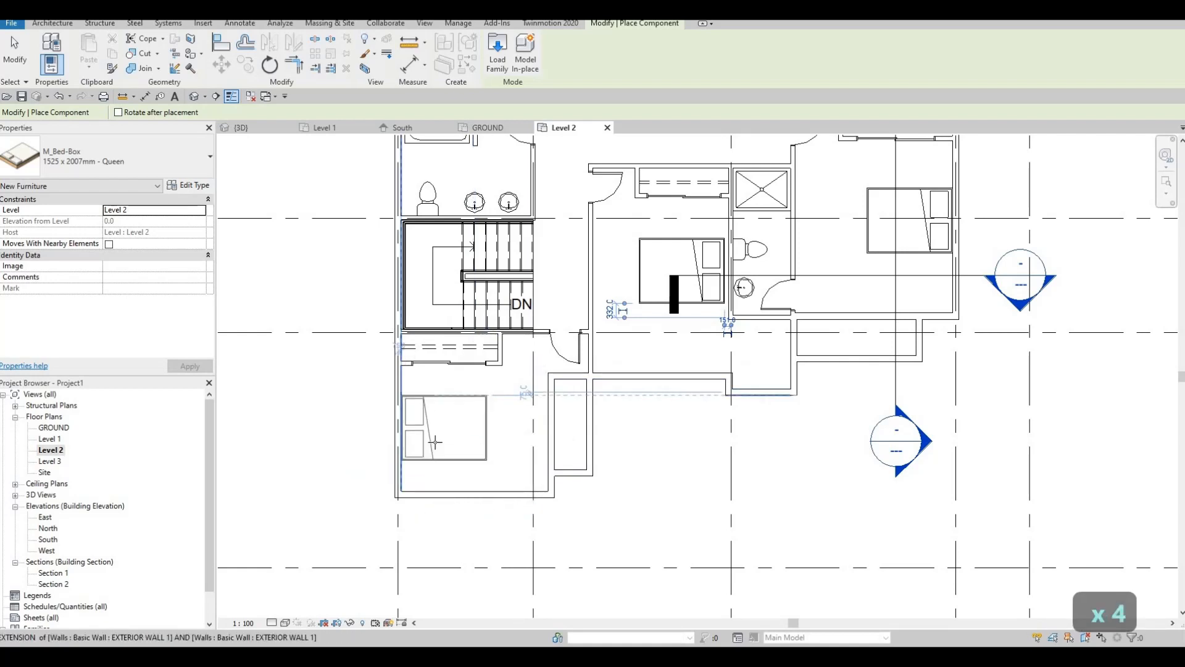
key(Escape)
key(Escape)
key(Escape)
key(Escape)
key(Escape)
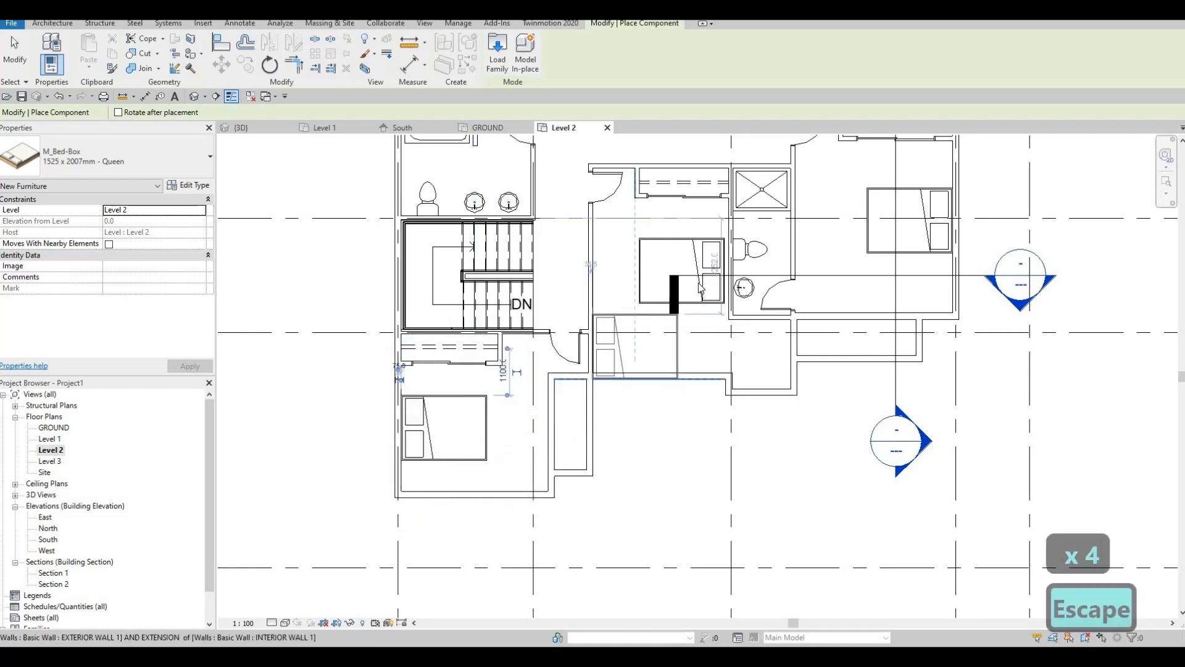
Nudge the middle bedroom's bed right, close to the shower room wall
scroll(713, 253, up, 3)
click(729, 257)
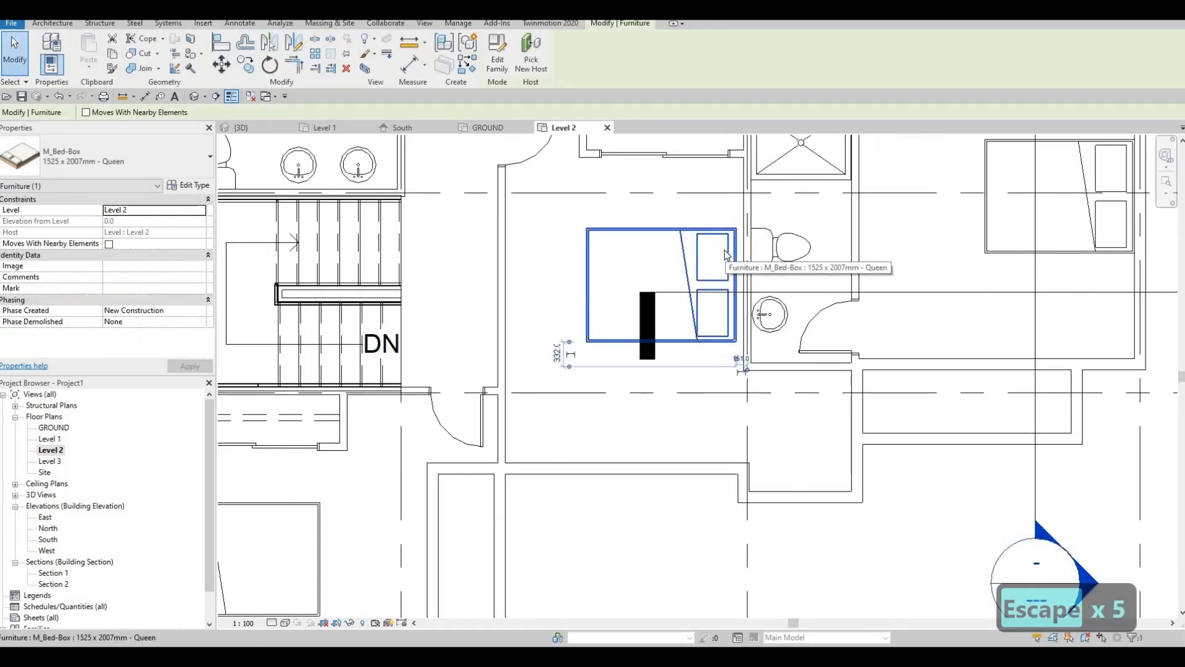
key(Right)
key(Right)
key(Right)
key(Left)
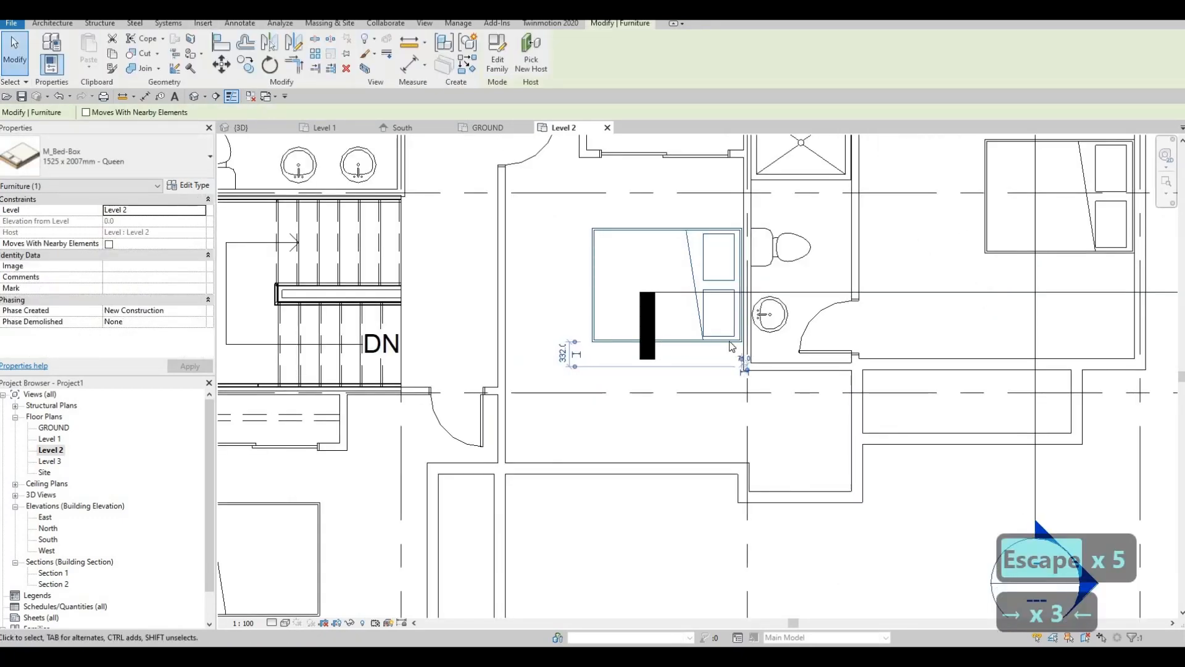
middle_drag(733, 345, 708, 308)
key(Escape)
scroll(719, 368, down, 3)
scroll(708, 308, down, 2)
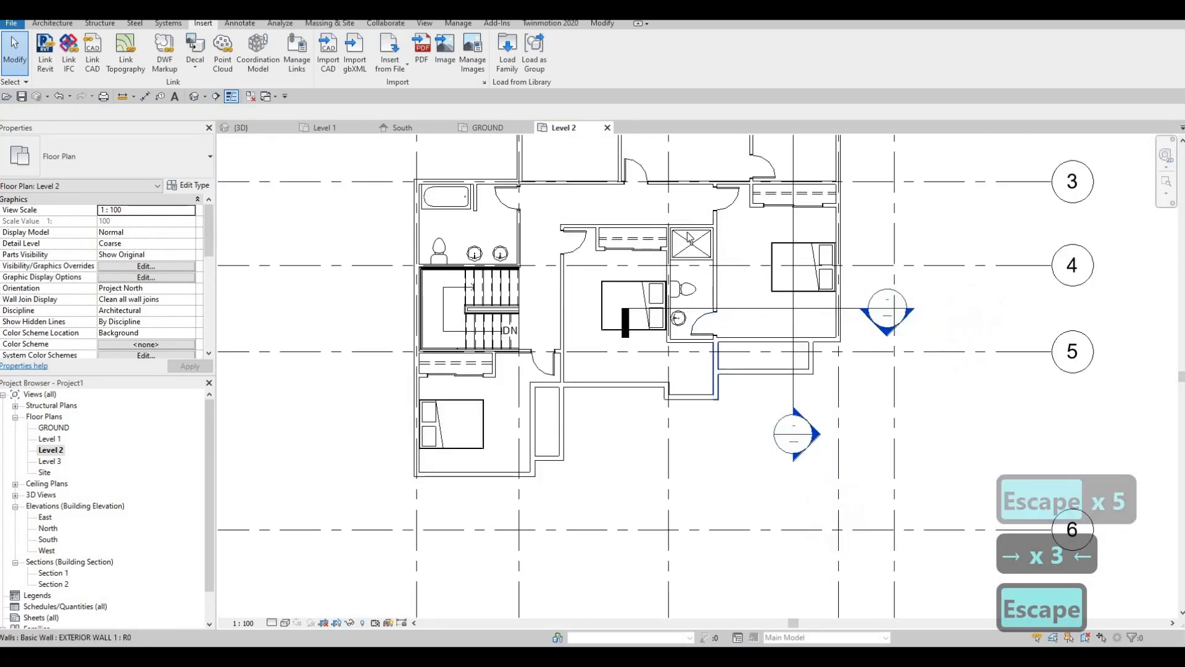
Align the back of the middle bedroom's bed with the face of the shower room wall
middle_drag(647, 286, 652, 269)
scroll(684, 254, up, 2)
scroll(650, 268, up, 3)
key(Escape)
key(Escape)
key(a)
key(l)
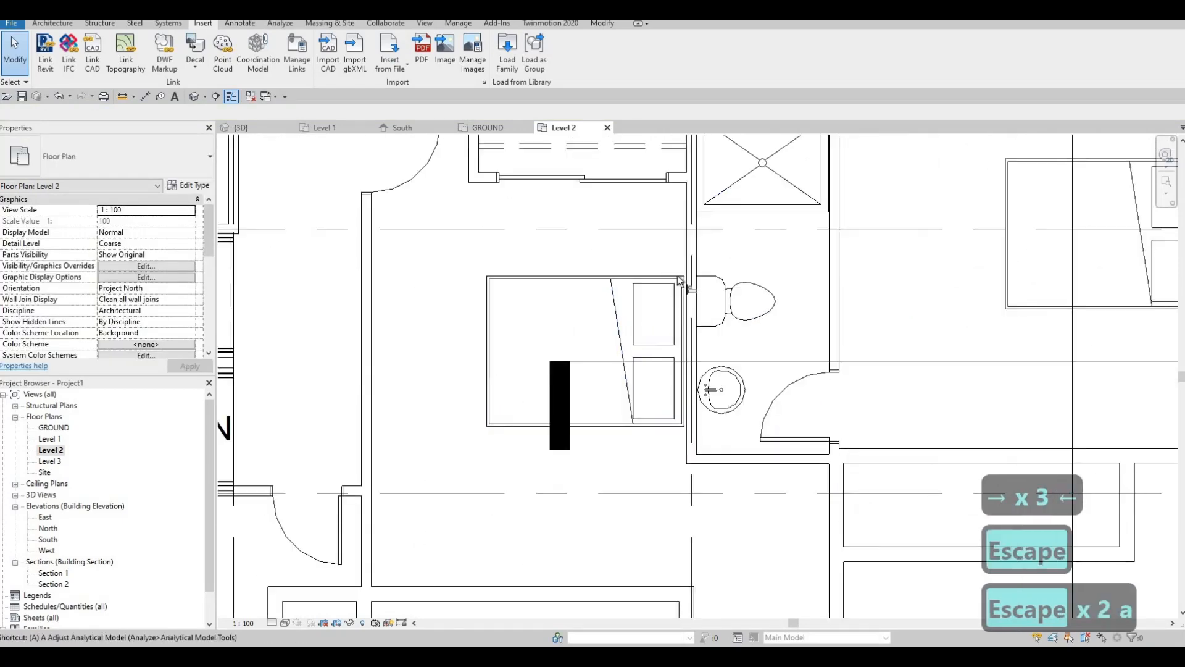
scroll(693, 247, up, 2)
click(692, 290)
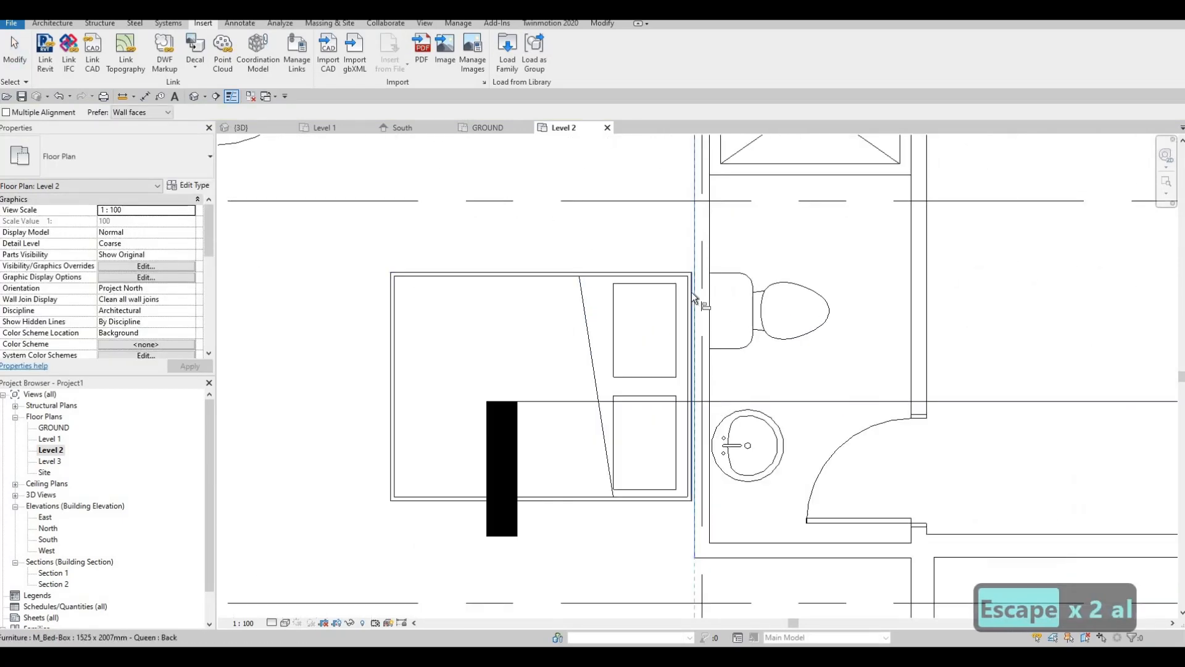
click(690, 290)
scroll(706, 294, down, 2)
scroll(708, 297, down, 1)
key(Escape)
middle_drag(561, 371, 657, 297)
scroll(701, 297, down, 3)
scroll(704, 298, down, 1)
scroll(701, 296, up, 1)
key(Escape)
scroll(706, 336, up, 1)
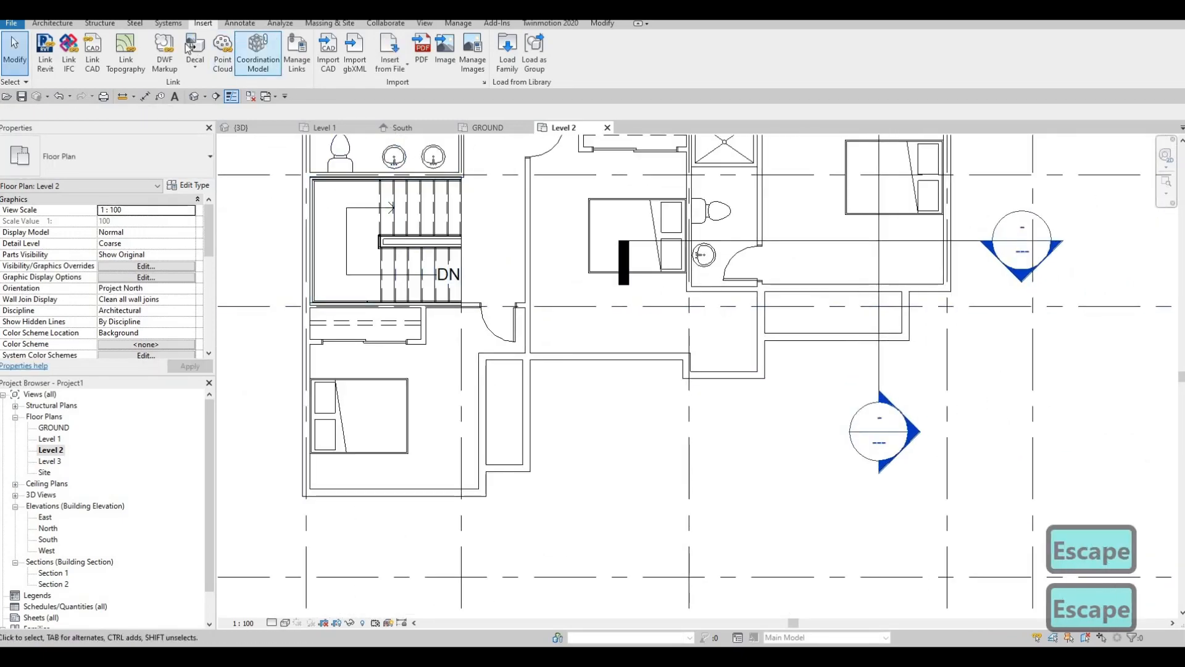
Draw a vertical Thin Lines detail line about 1625 mm long across the alcove below the shower room, from wall to wall
click(247, 26)
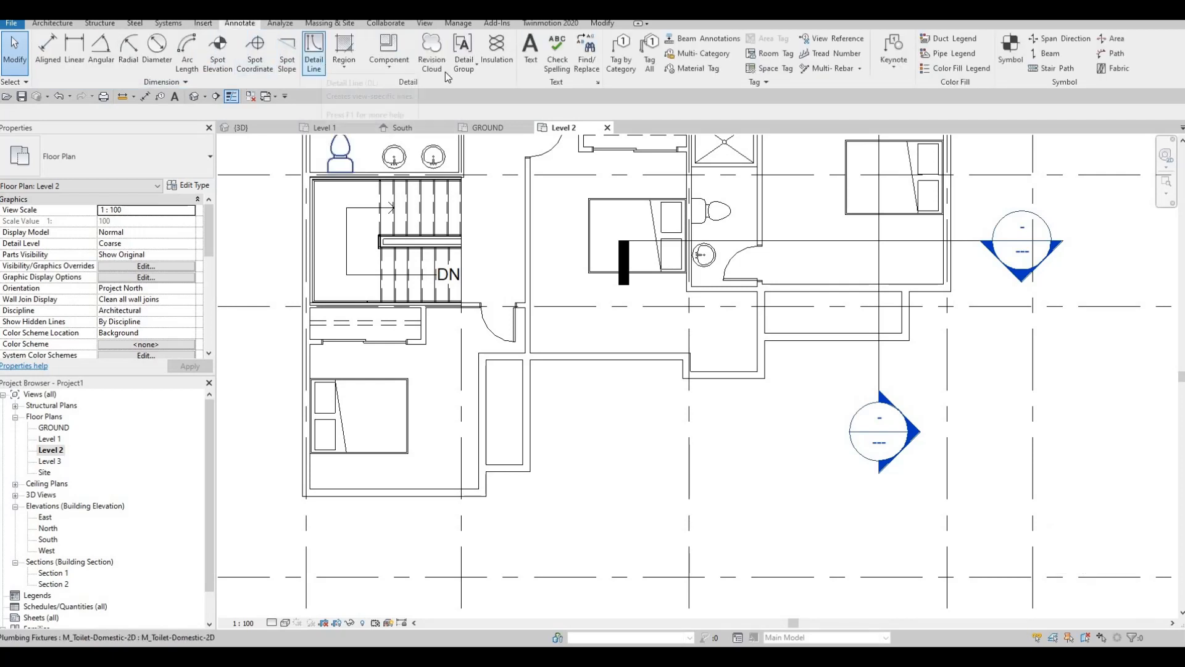
click(584, 61)
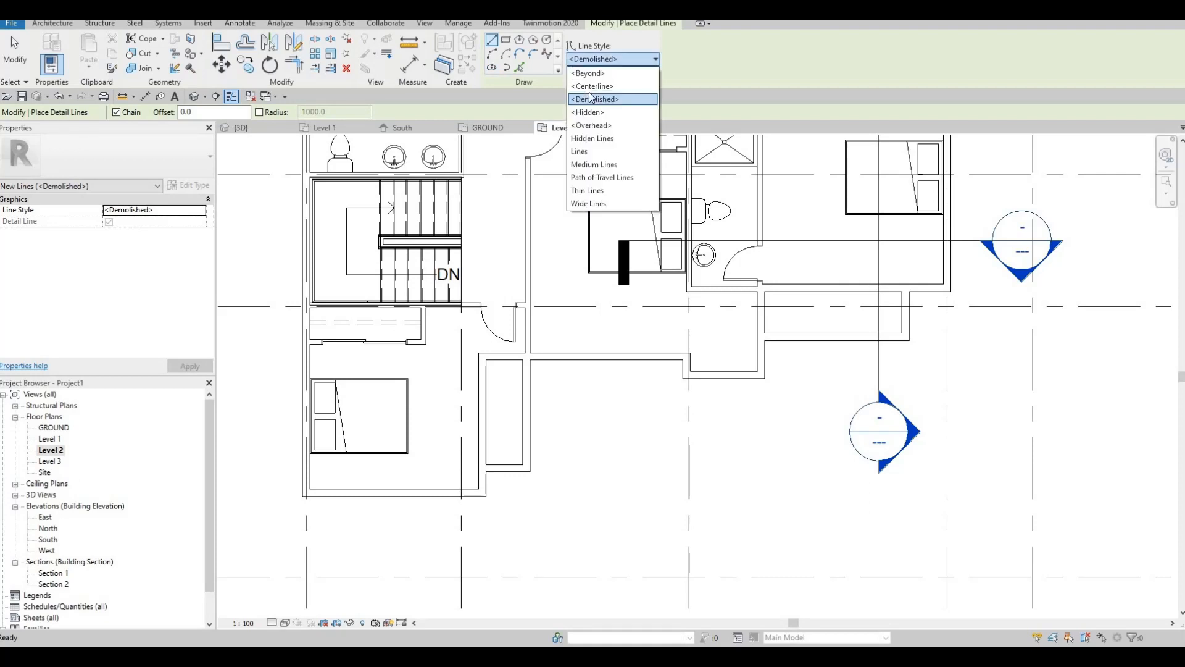
click(591, 190)
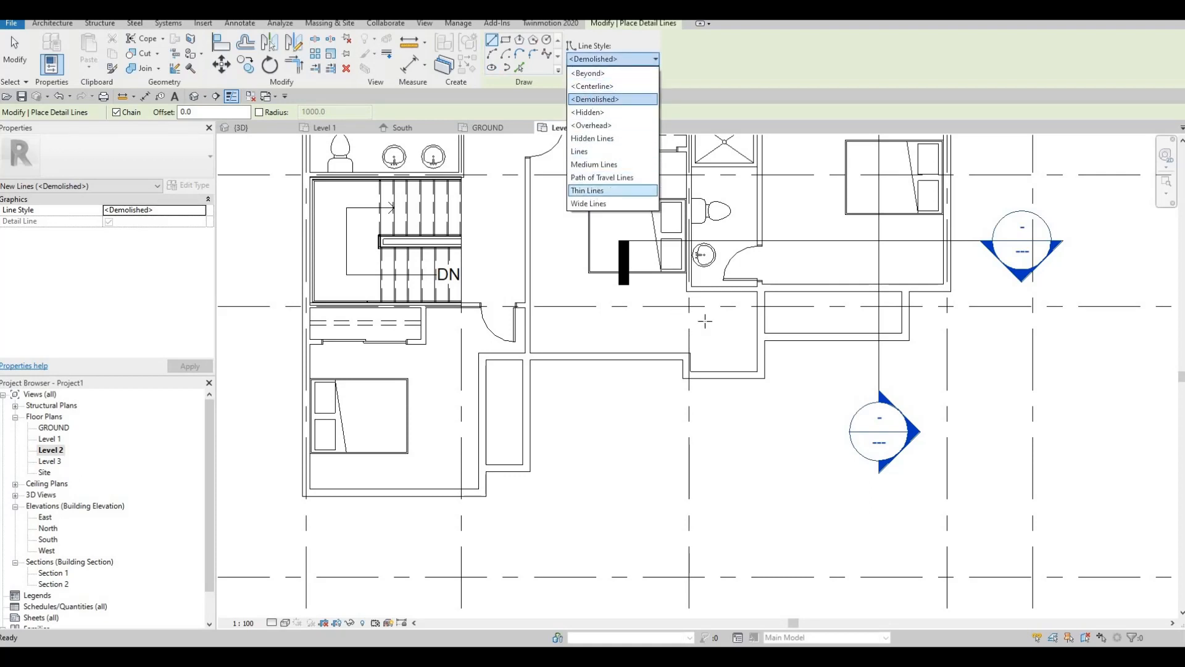
click(730, 294)
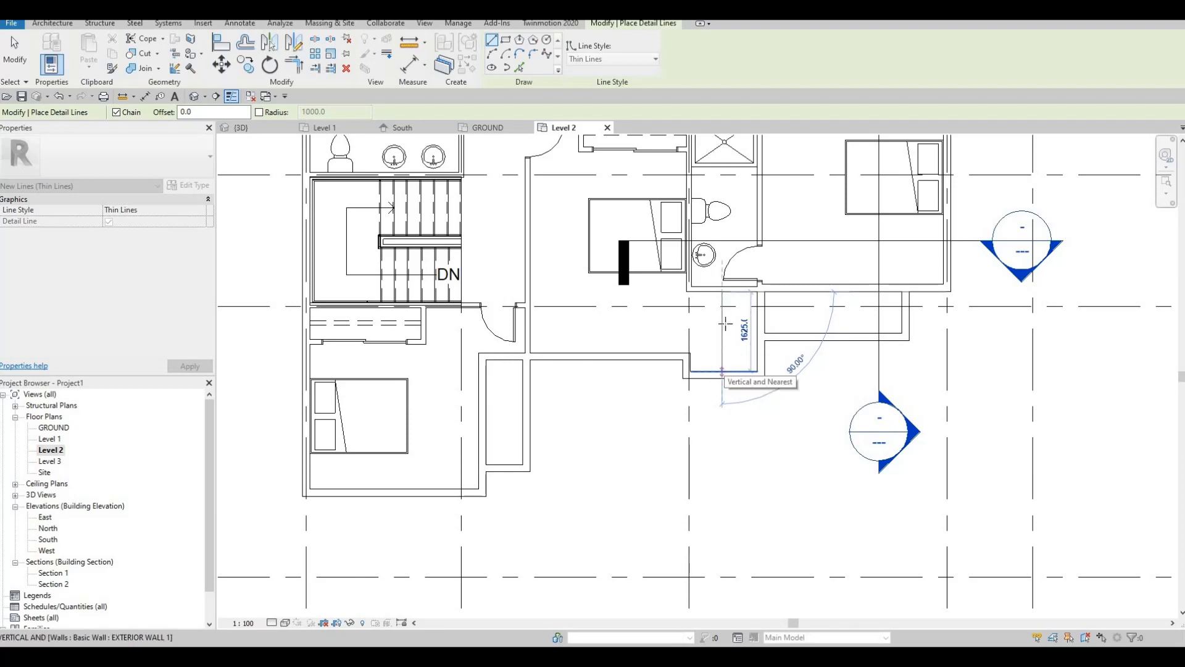
click(722, 370)
key(Escape)
key(Escape)
Place an M_Chair-Executive component at the desk line in the alcove below the shower room, rotated to face the desk
scroll(772, 297, up, 2)
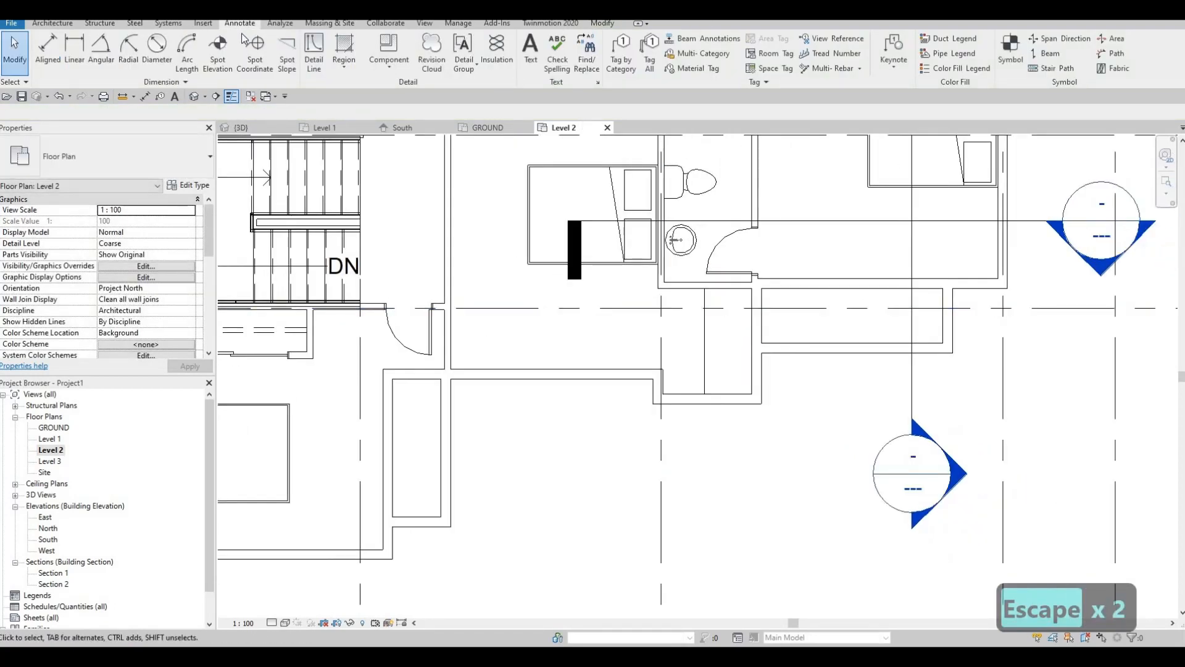
click(204, 24)
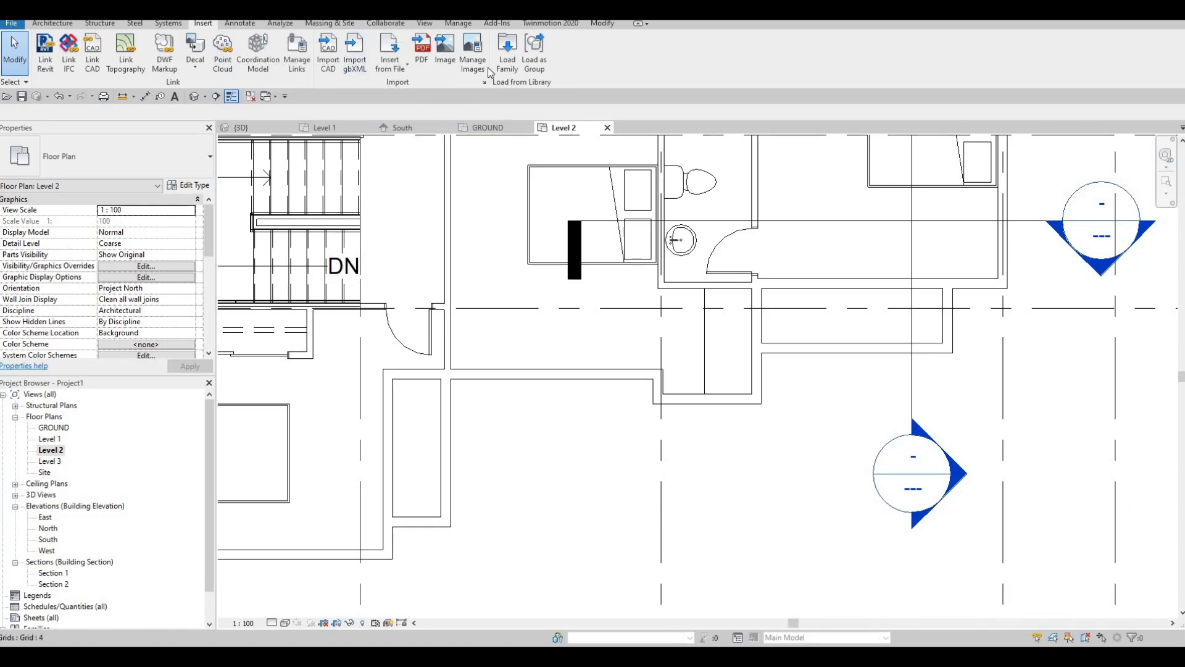
click(54, 24)
click(147, 68)
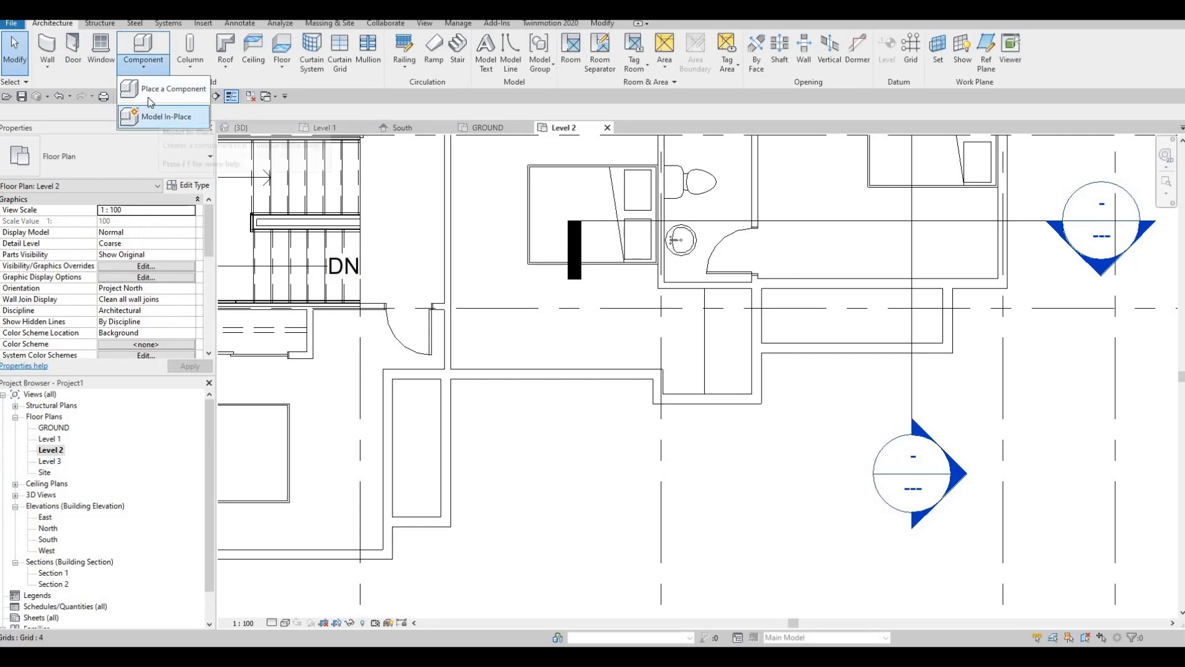
click(163, 92)
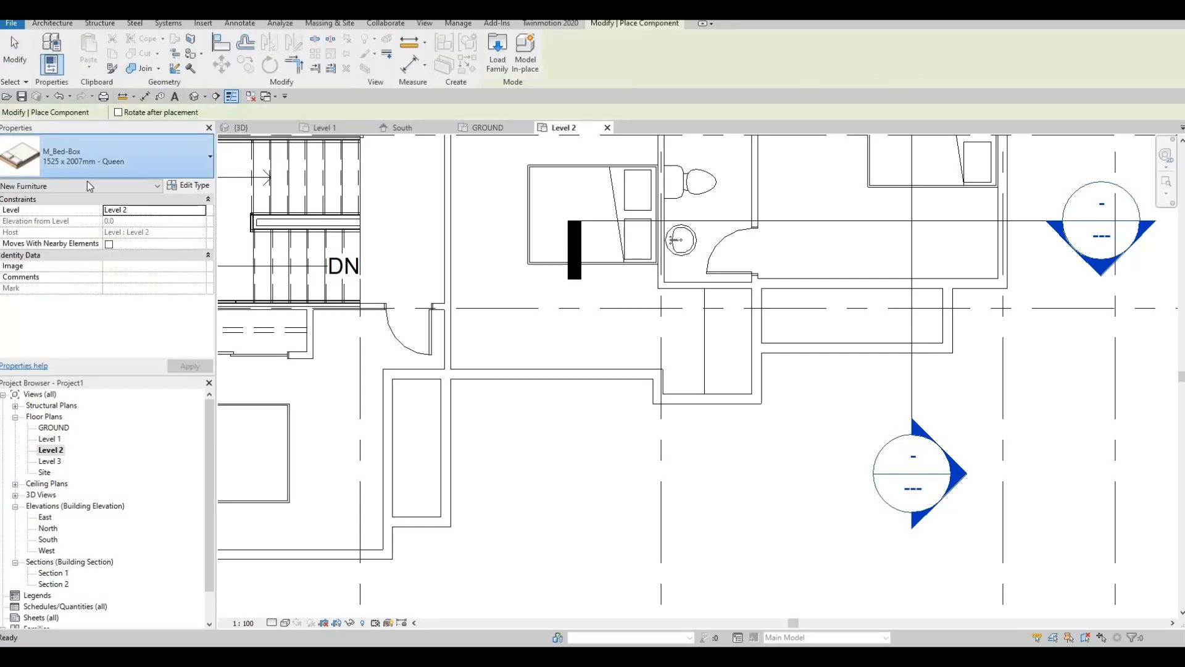
click(92, 162)
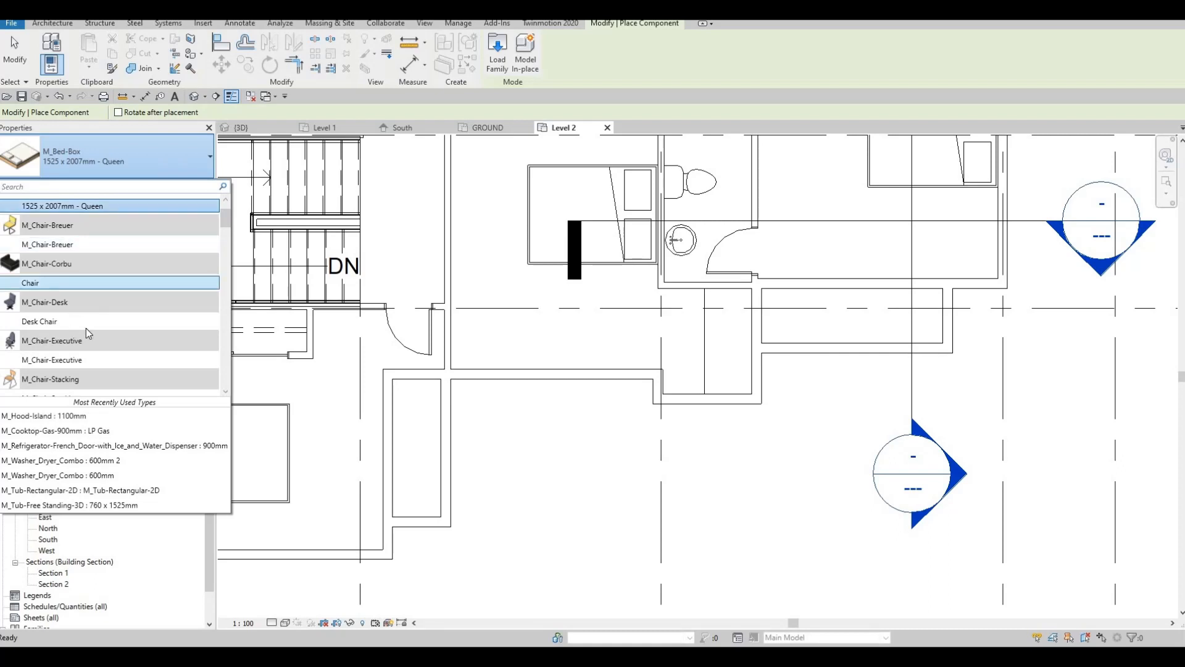
click(100, 343)
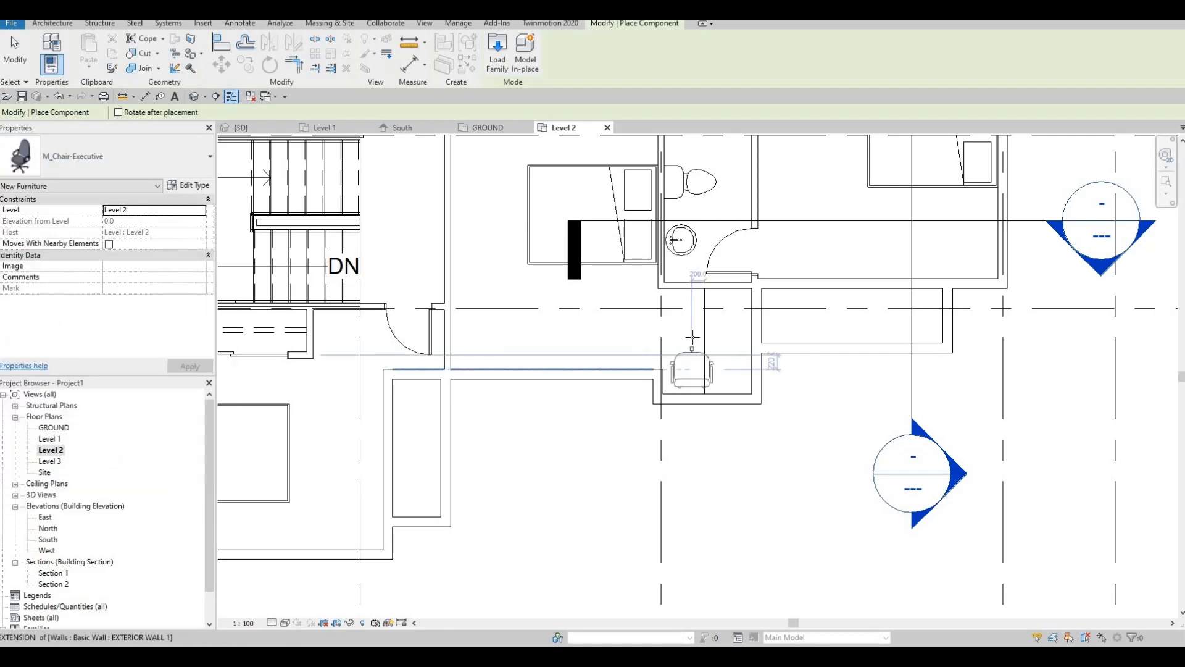
scroll(688, 337, up, 1)
key(space)
key(space)
key(space)
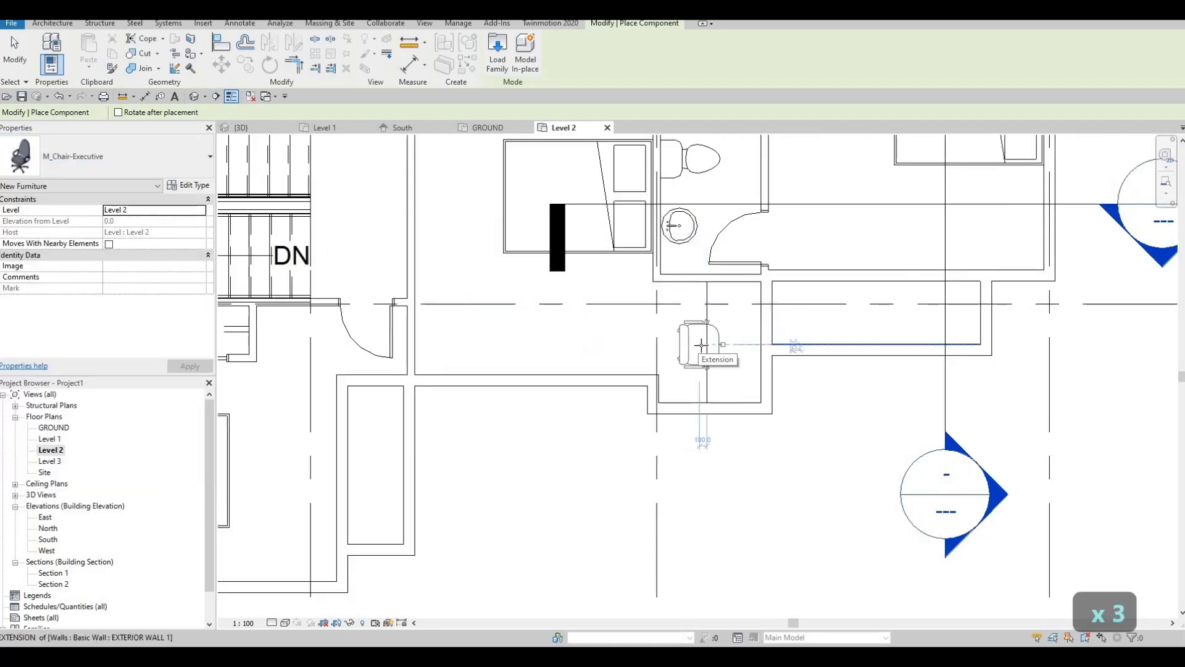
click(704, 343)
key(Escape)
key(Escape)
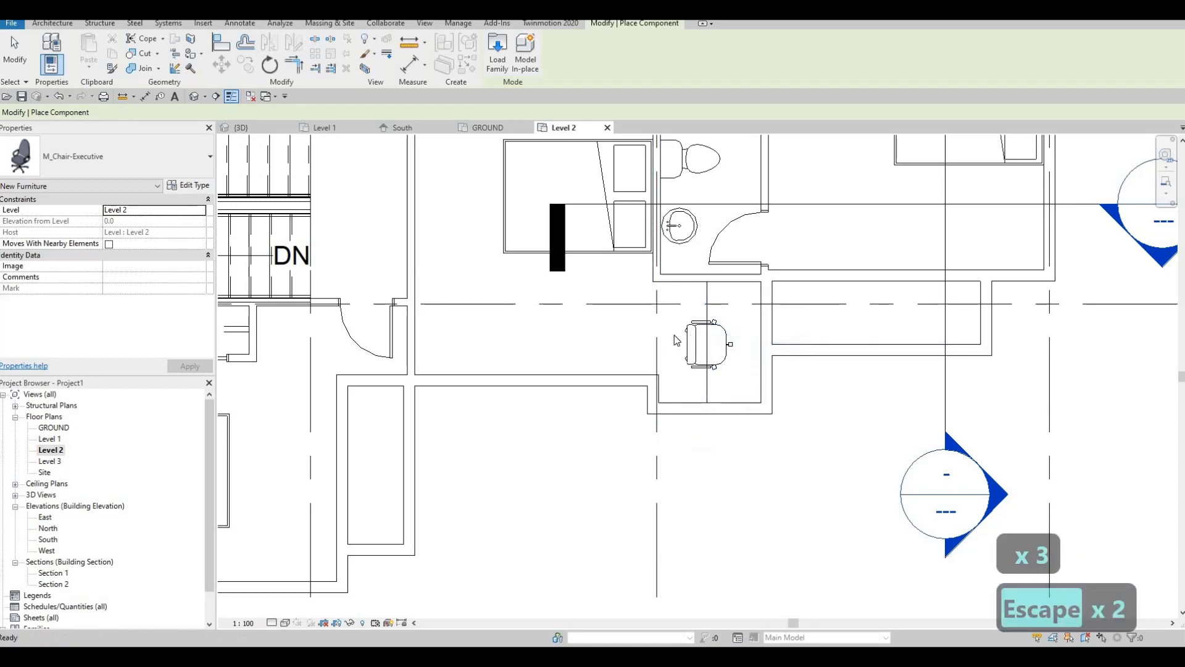
Examine the whole Level 2 floor plan, from the upper bedroom and bathroom down to the bedroom below the staircase
scroll(795, 377, down, 3)
scroll(795, 383, down, 3)
scroll(795, 383, up, 3)
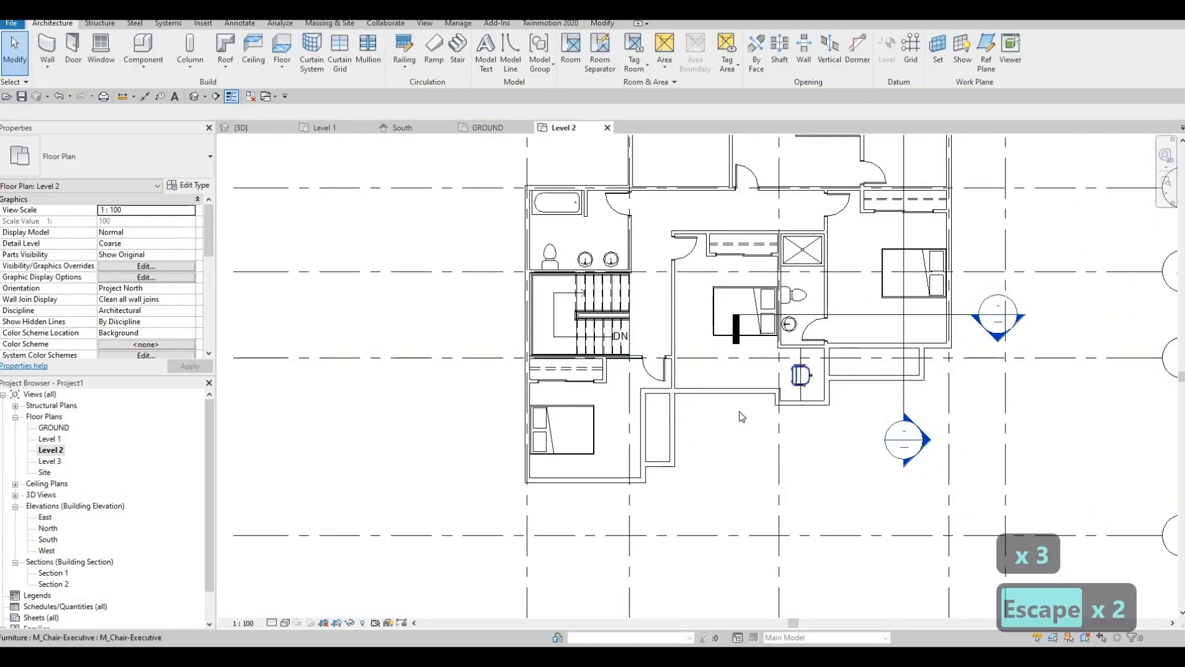
middle_drag(770, 359, 719, 425)
scroll(761, 397, down, 1)
scroll(749, 389, down, 2)
middle_drag(733, 372, 717, 403)
scroll(717, 316, up, 2)
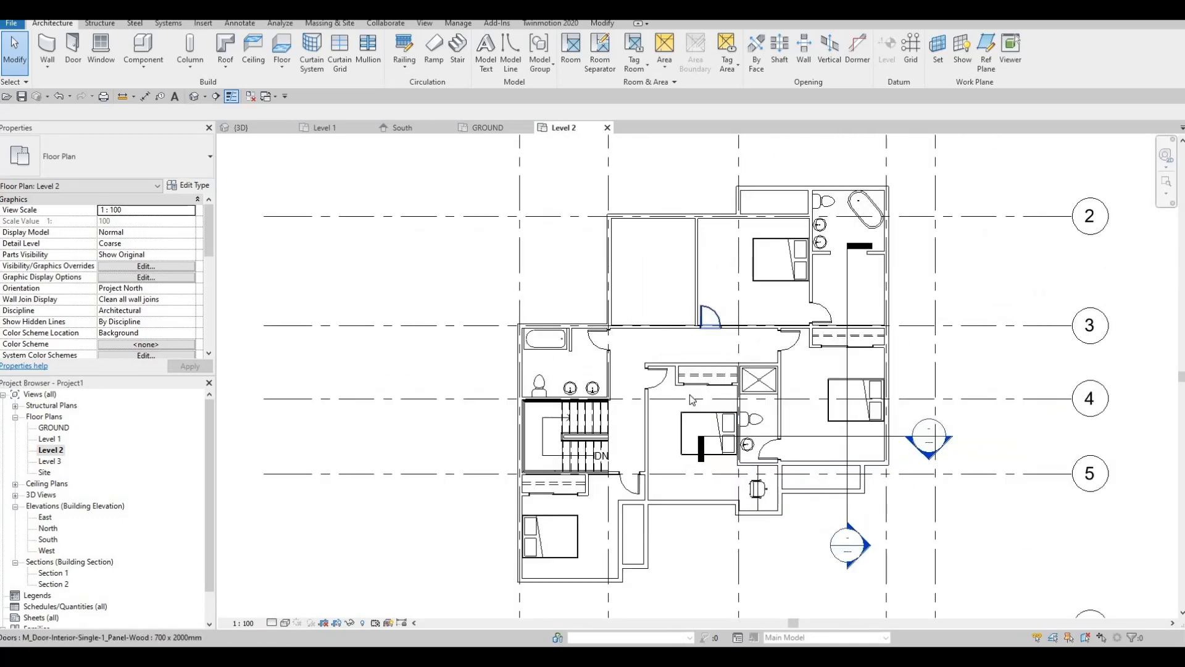
middle_drag(695, 251, 676, 306)
middle_drag(679, 347, 670, 280)
scroll(673, 321, down, 1)
scroll(673, 322, up, 1)
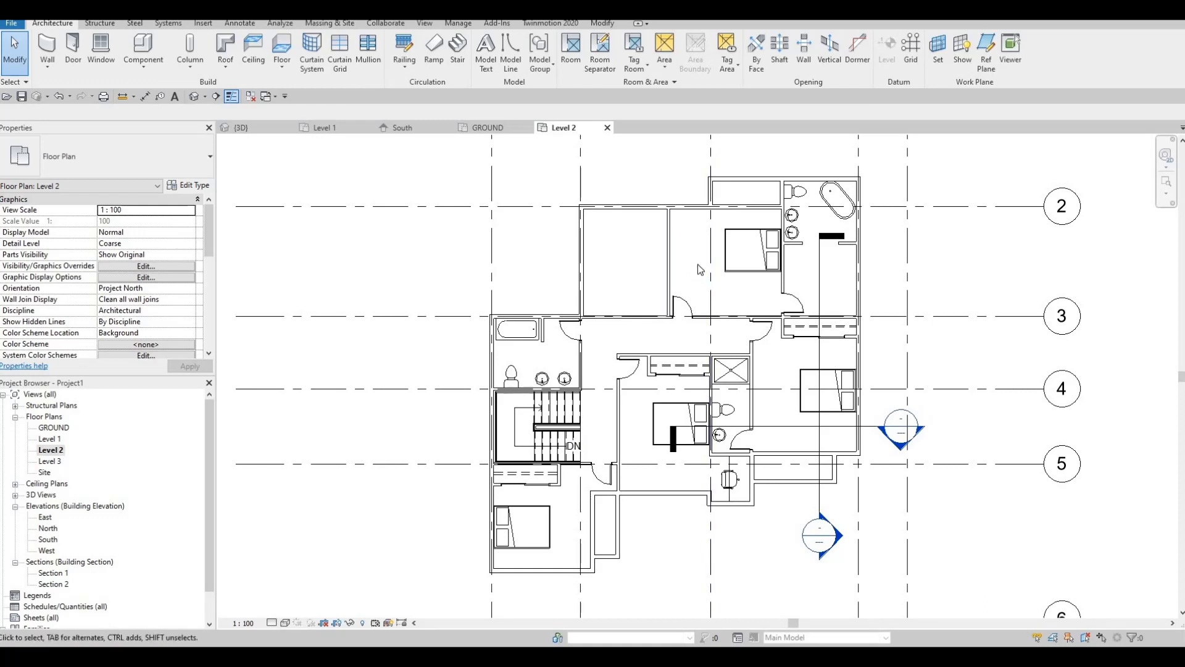
scroll(680, 291, down, 1)
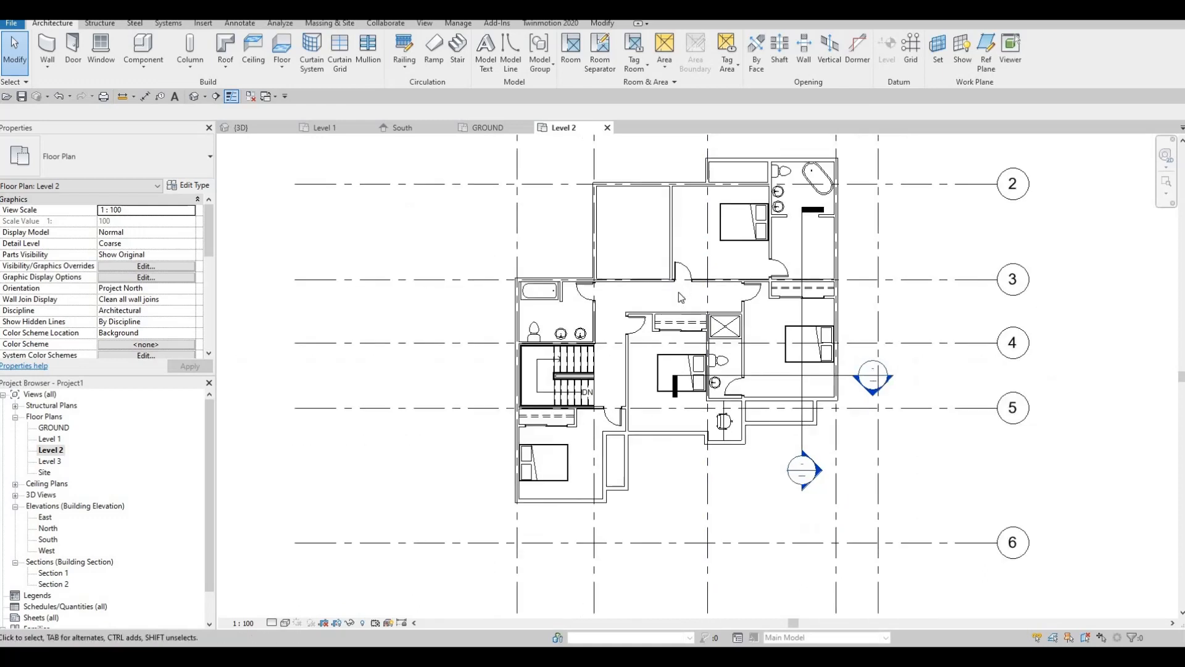
middle_drag(679, 291, 685, 322)
scroll(708, 302, up, 1)
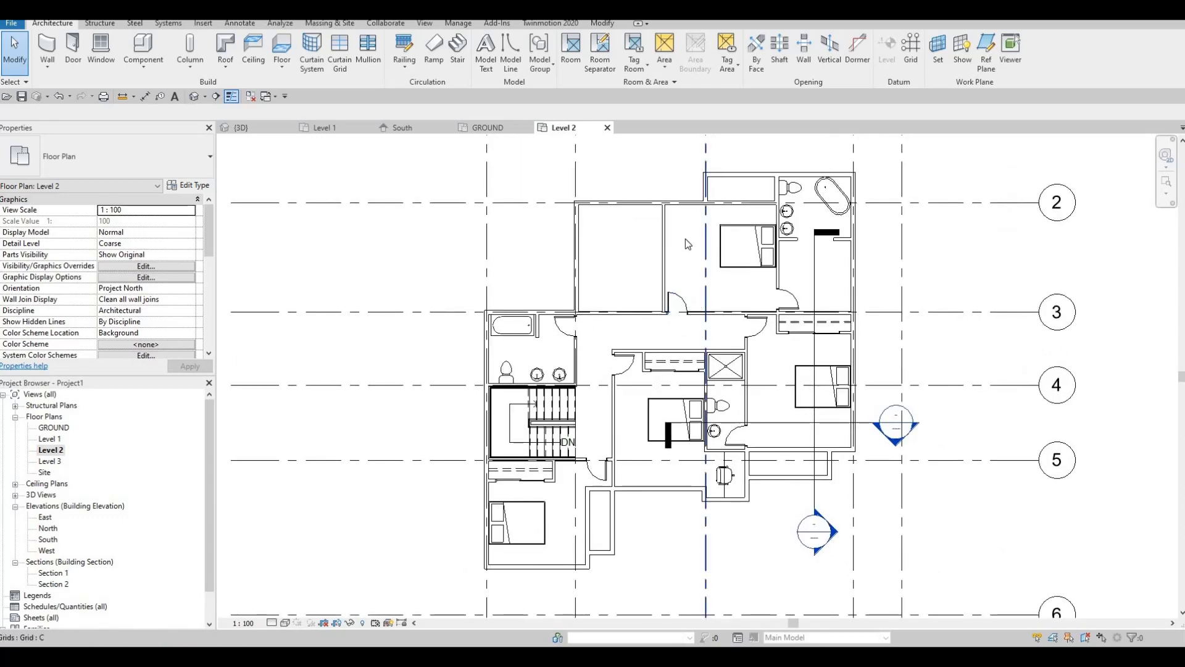
middle_drag(687, 241, 684, 186)
scroll(684, 185, down, 2)
middle_drag(683, 317, 691, 247)
scroll(690, 248, down, 3)
scroll(641, 316, up, 4)
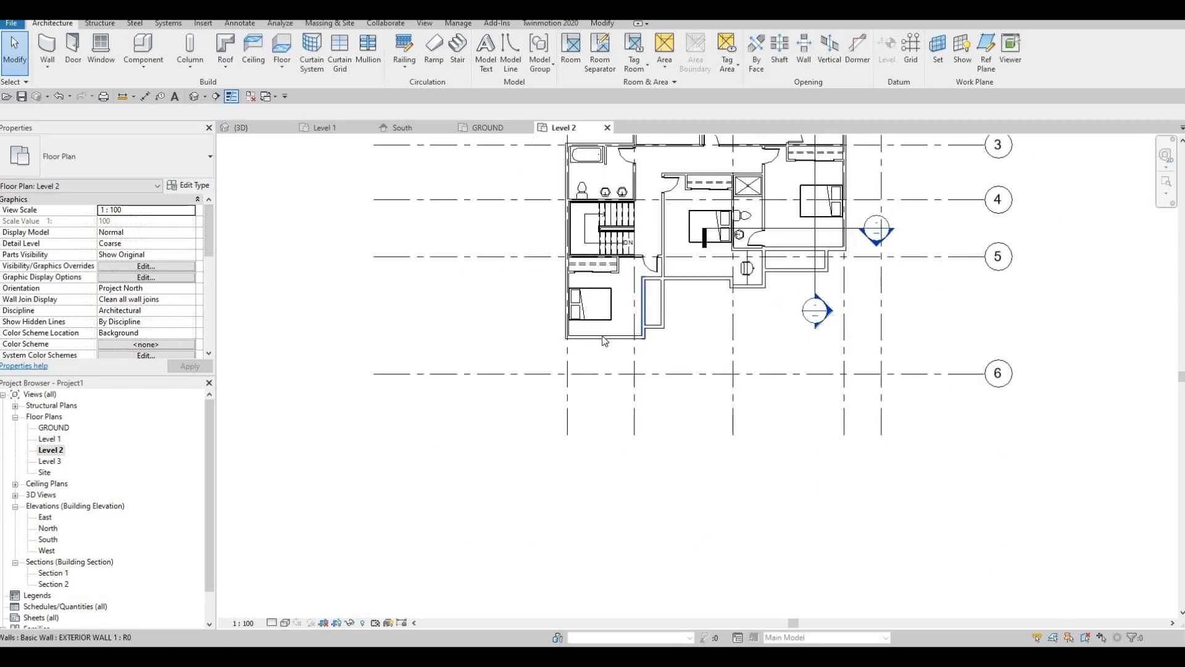
middle_drag(676, 404, 605, 453)
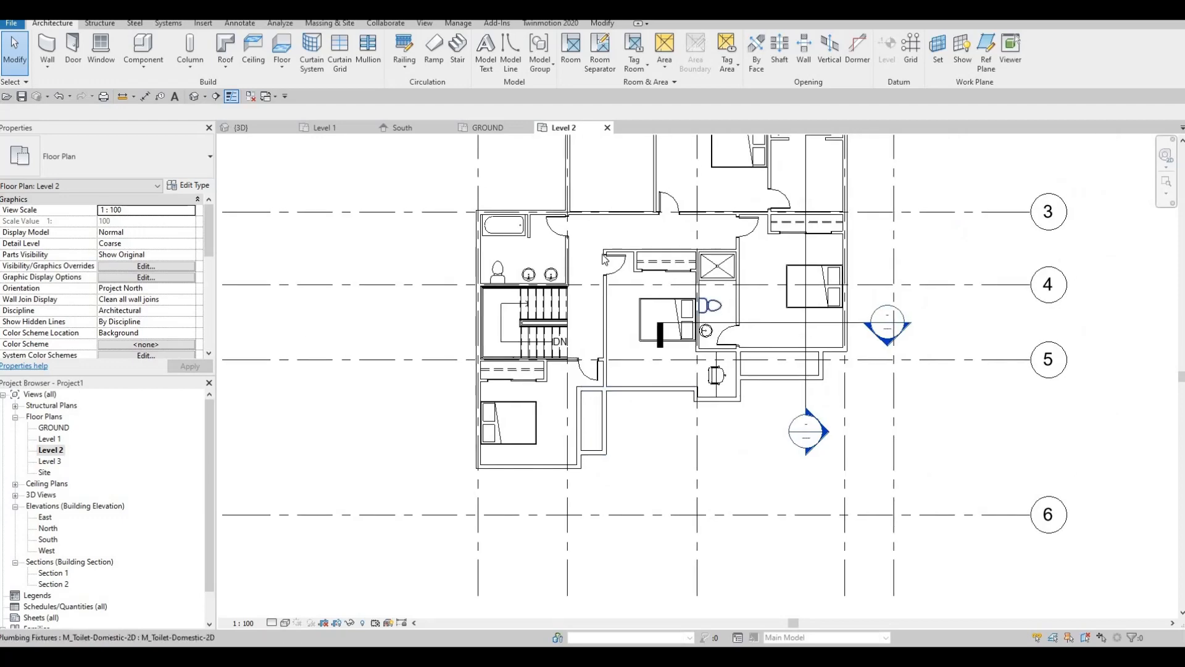
middle_drag(701, 323, 656, 427)
middle_drag(610, 265, 664, 248)
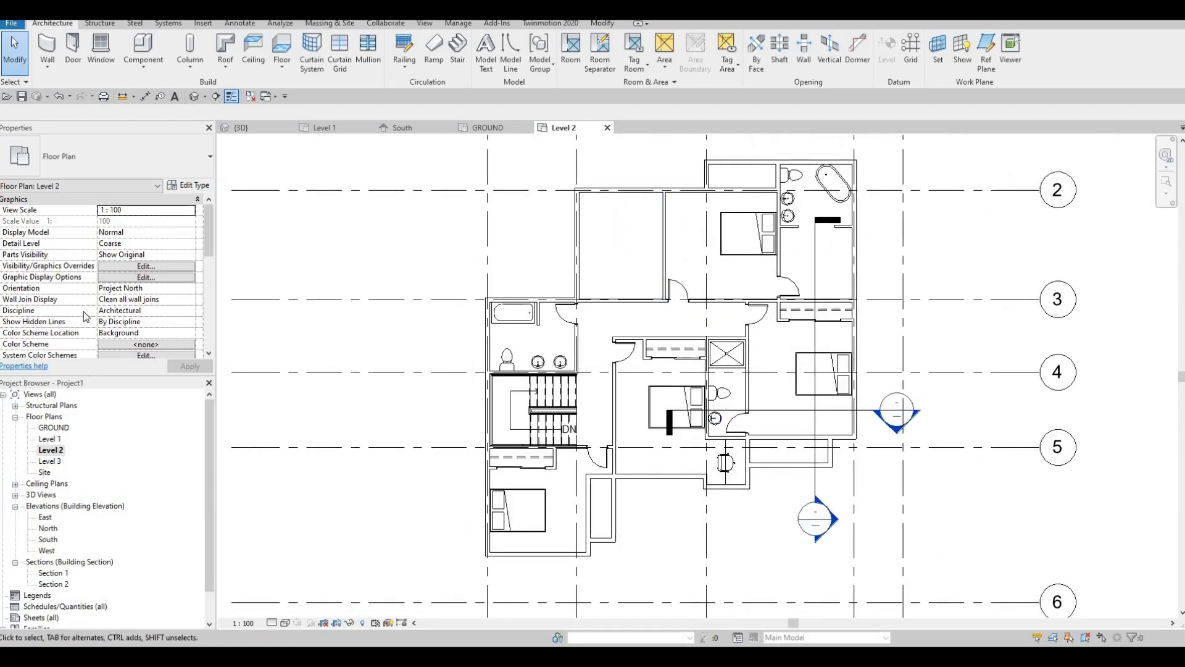
Set the Level 2 view's underlay base level to Level 1 and apply it
scroll(79, 298, down, 1)
scroll(78, 299, down, 6)
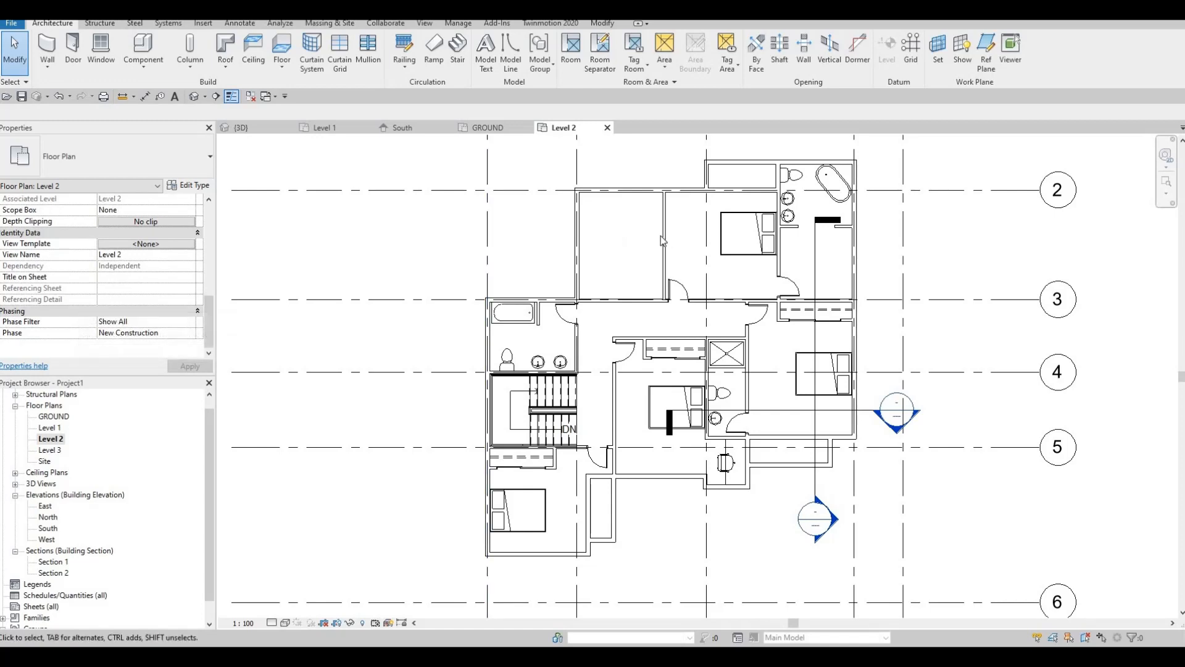
scroll(145, 278, up, 6)
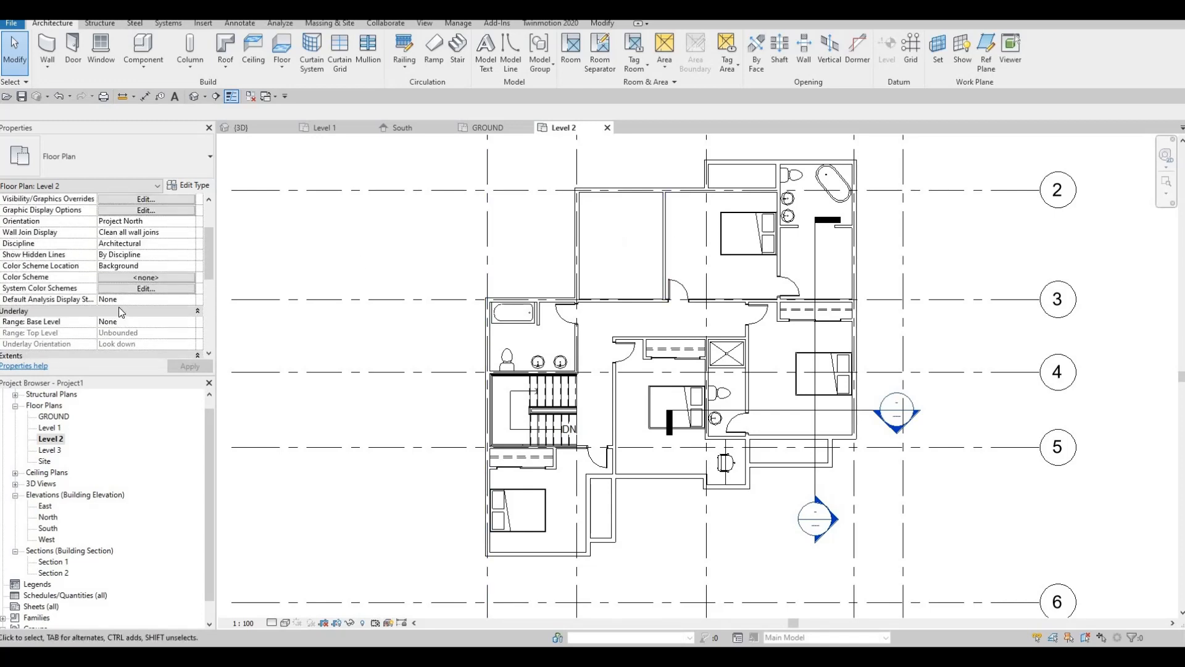
scroll(119, 304, down, 3)
key(Escape)
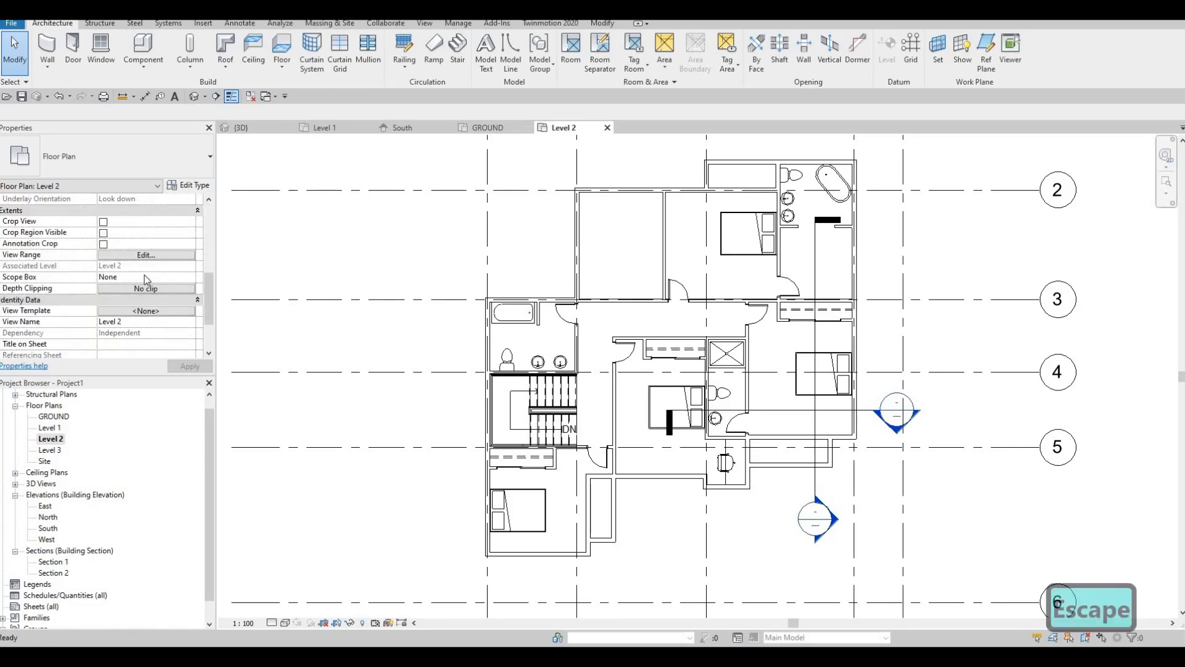
key(Escape)
scroll(150, 290, up, 5)
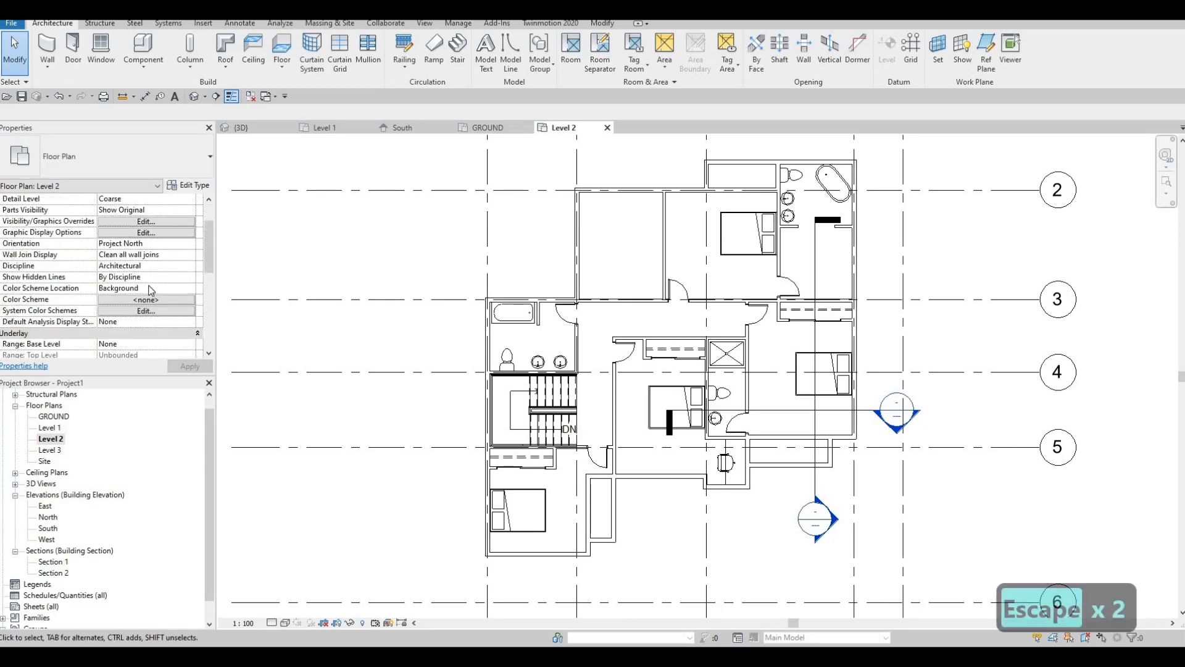
scroll(150, 291, down, 3)
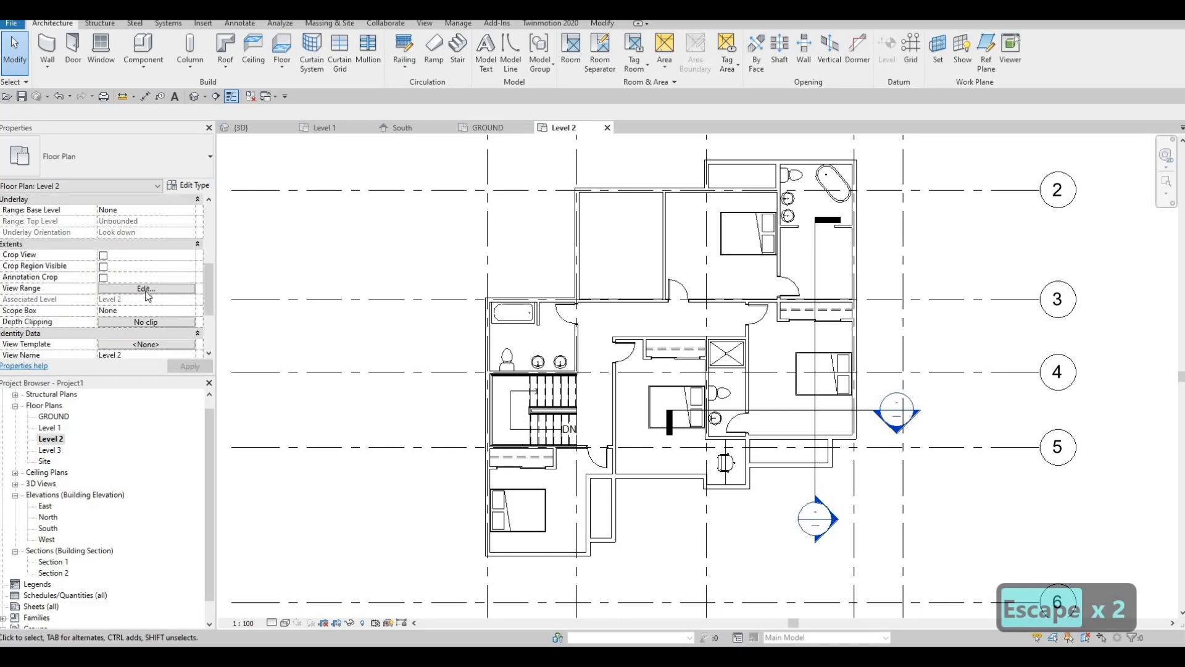
scroll(141, 295, down, 1)
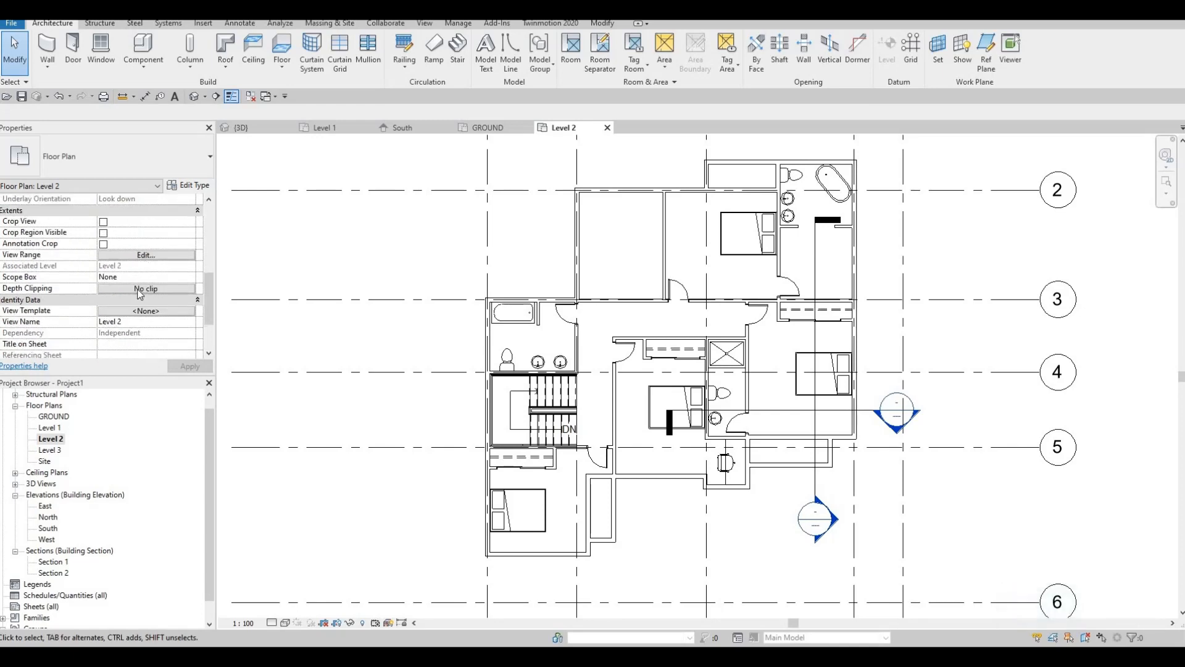
scroll(141, 295, up, 1)
scroll(91, 288, up, 1)
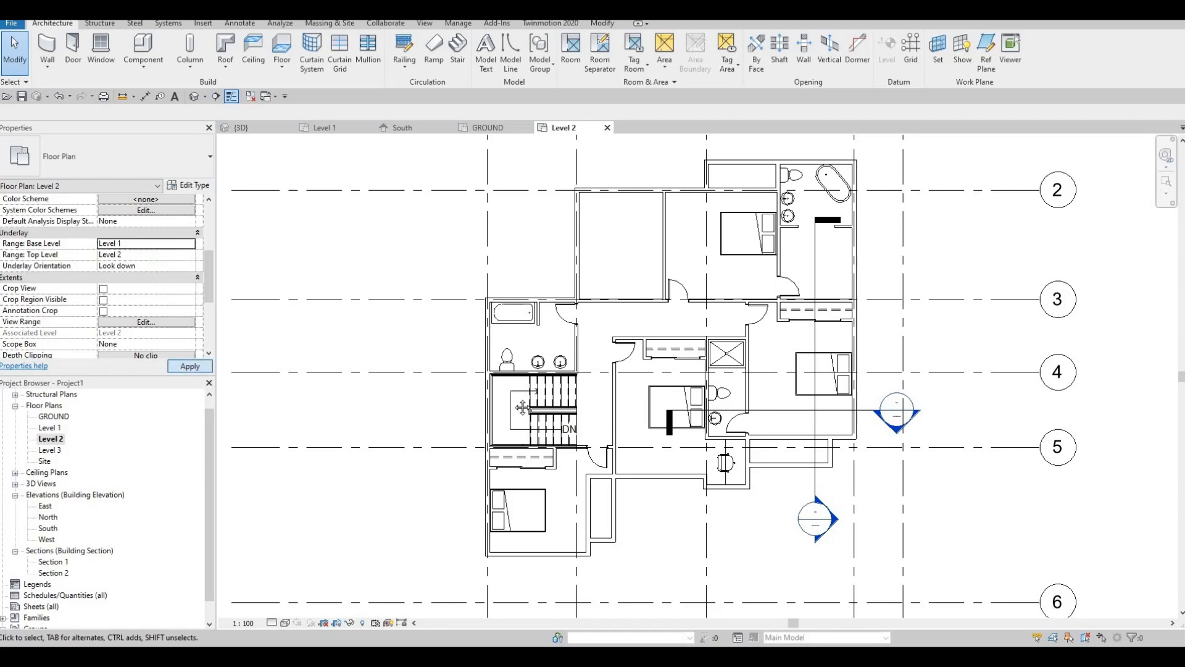
Nudge the upper bedroom's left partition wall and its adjacent door right together, clear of the Level 1 sofa in the underlay
scroll(598, 368, up, 3)
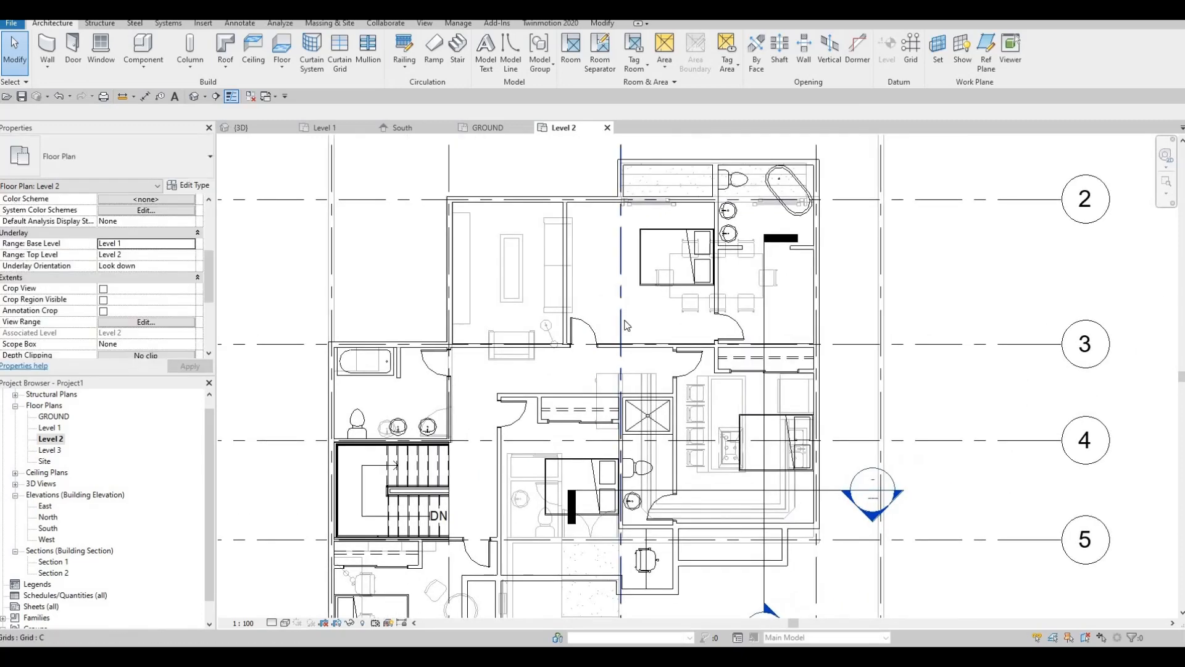
middle_drag(624, 321, 620, 324)
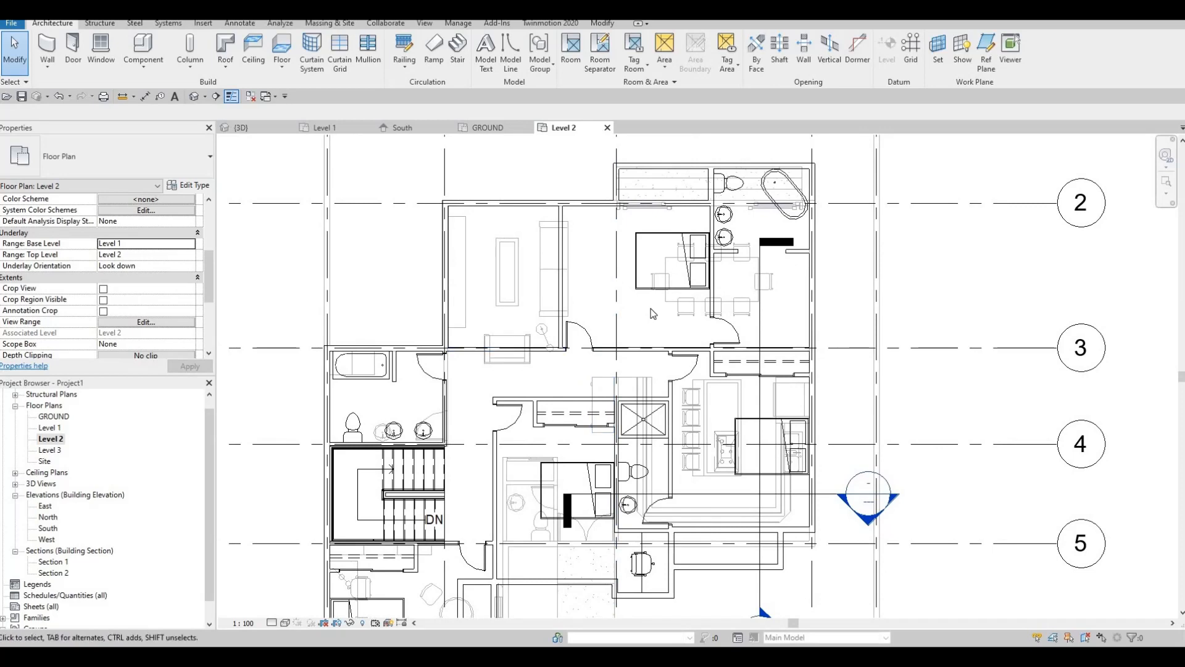
click(565, 283)
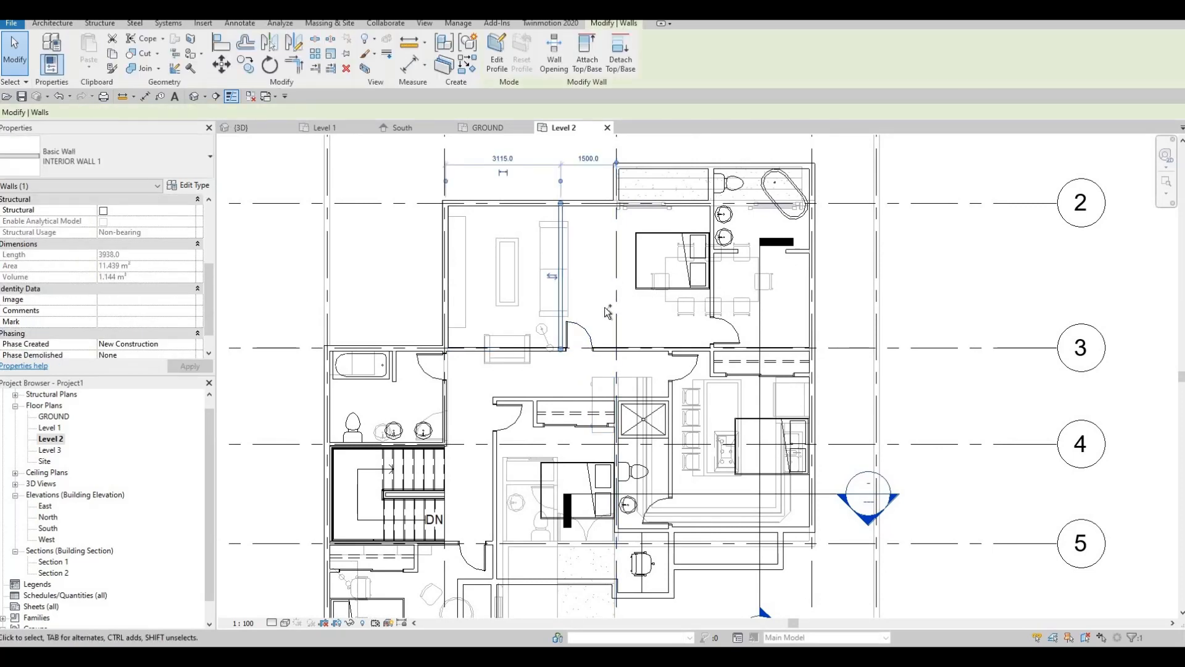
ctrl+click(583, 320)
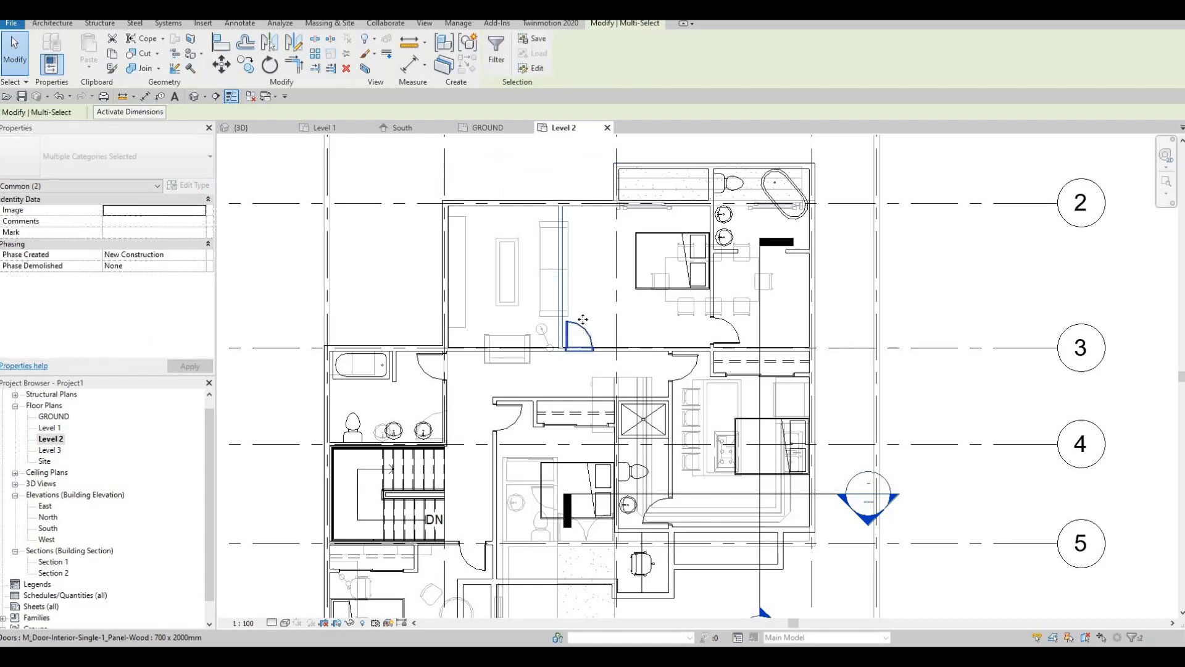
key(Right)
key(Right)
key(Right)
key(Right)
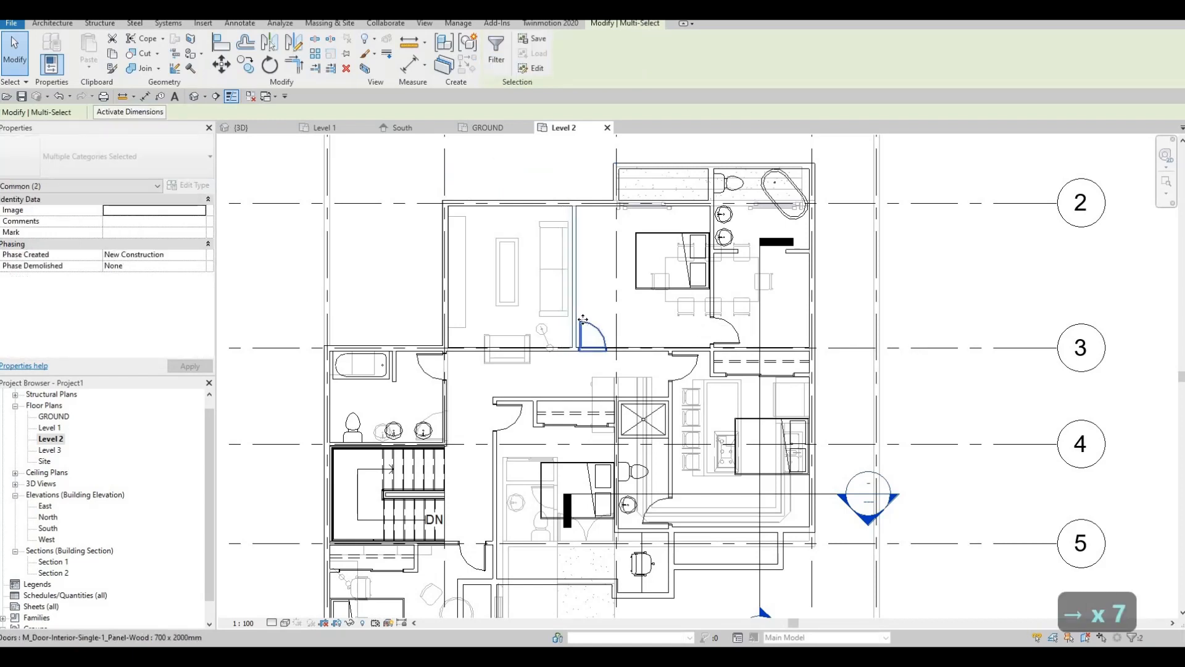
key(Right)
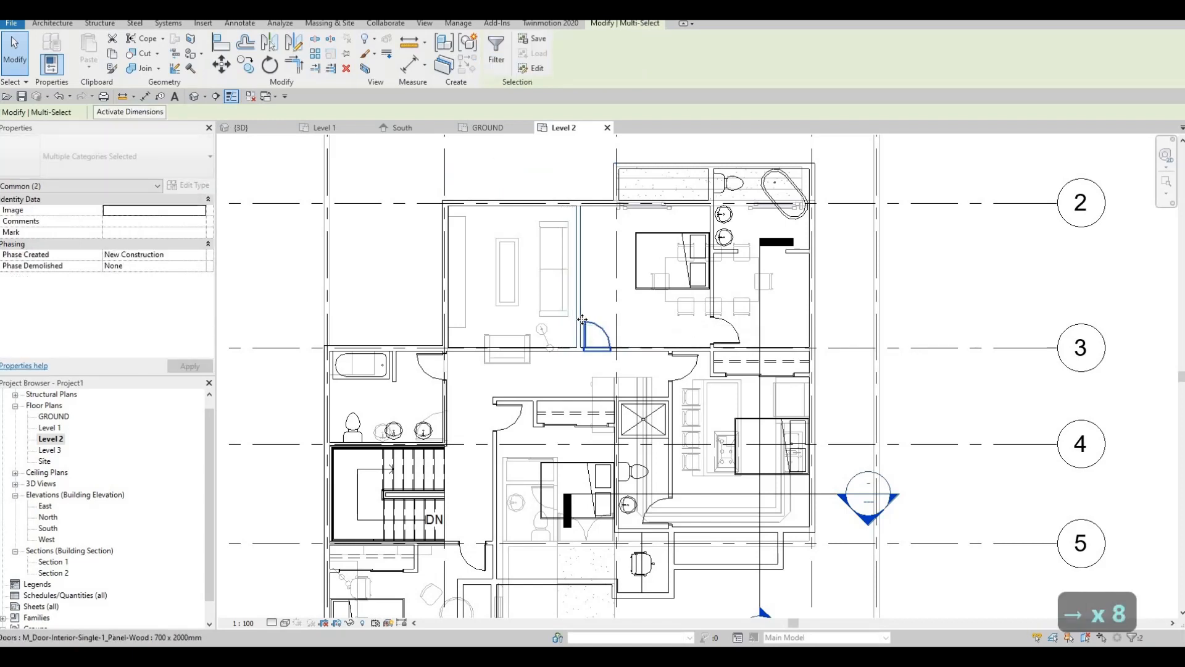
key(Left)
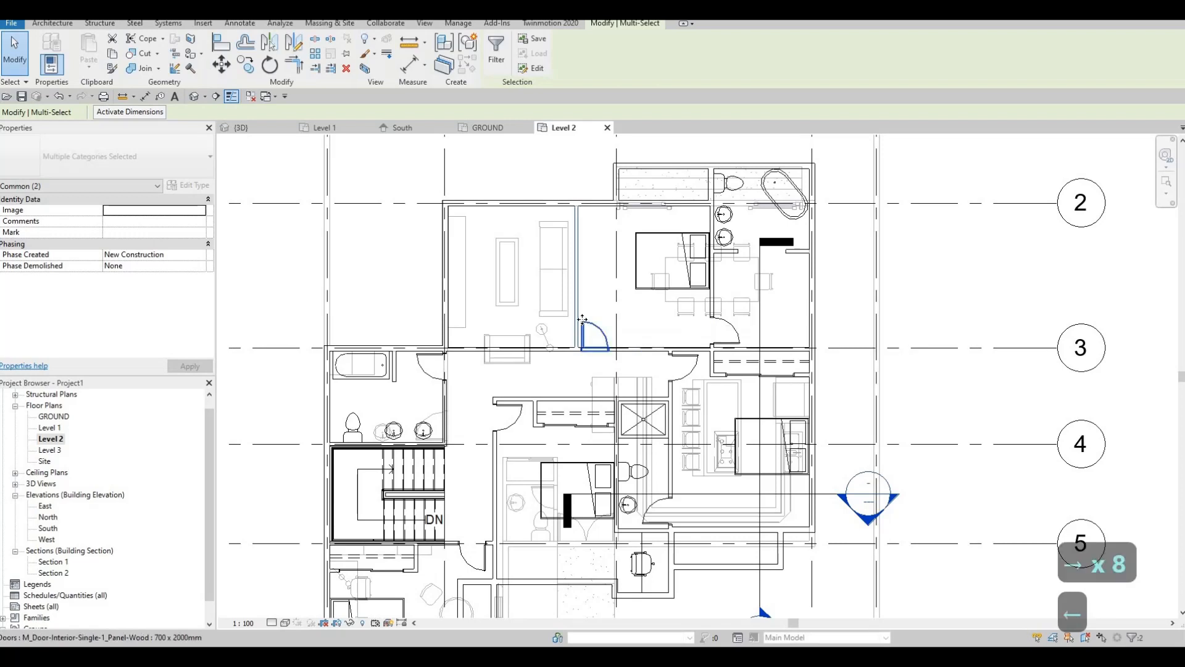
key(Right)
key(Escape)
key(Escape)
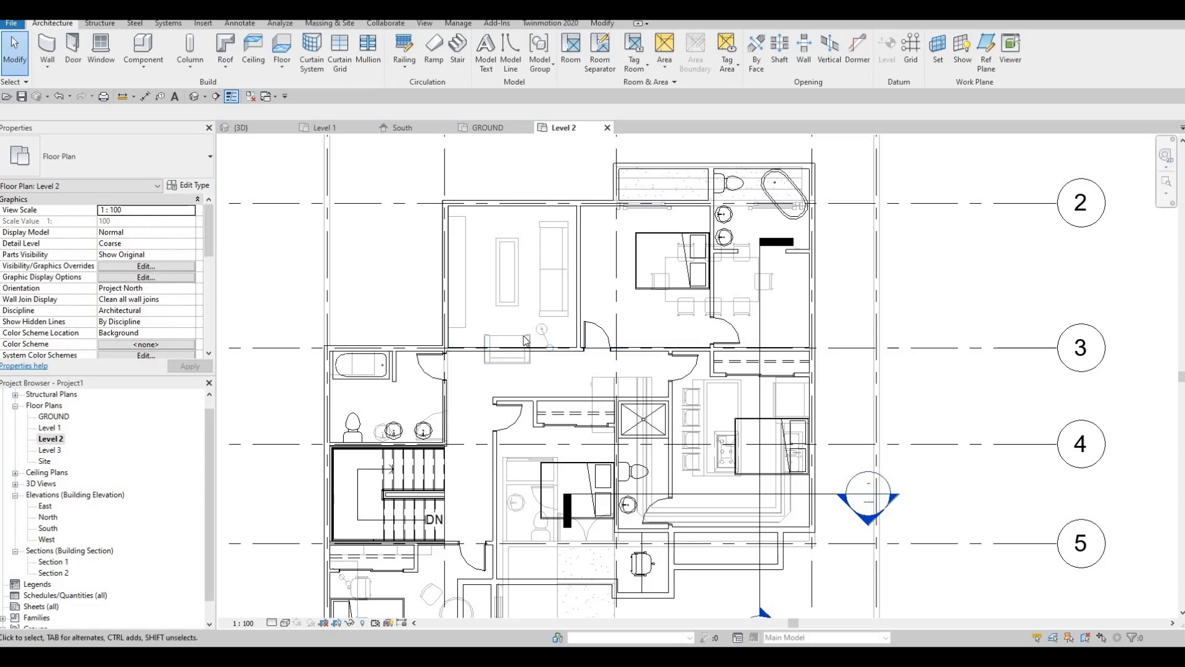
Set the upper bedroom's left partition wall 3600 mm from the grid line along the adjoining room's outer wall
key(Escape)
key(Escape)
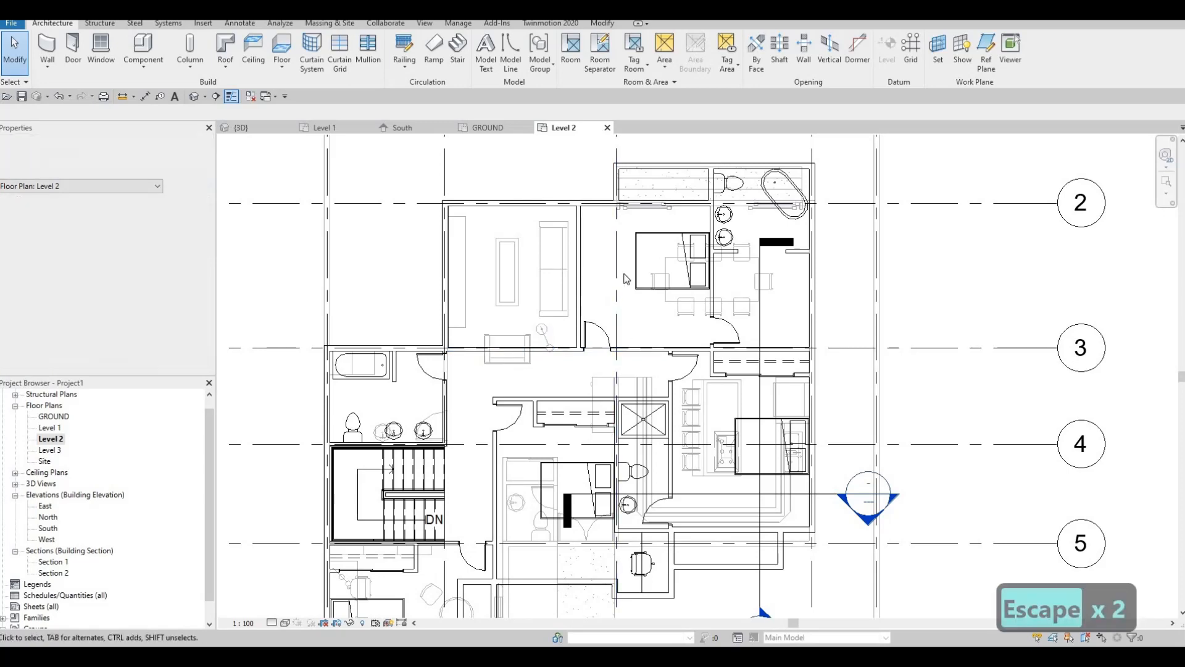
click(578, 267)
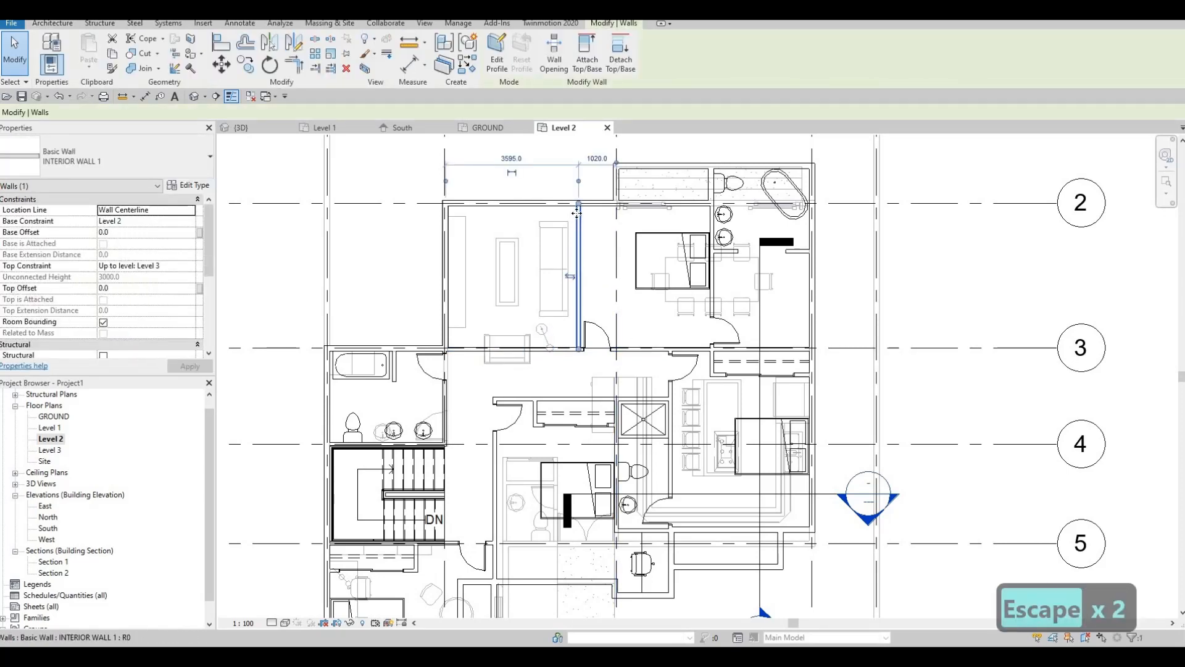
click(513, 172)
text(36)
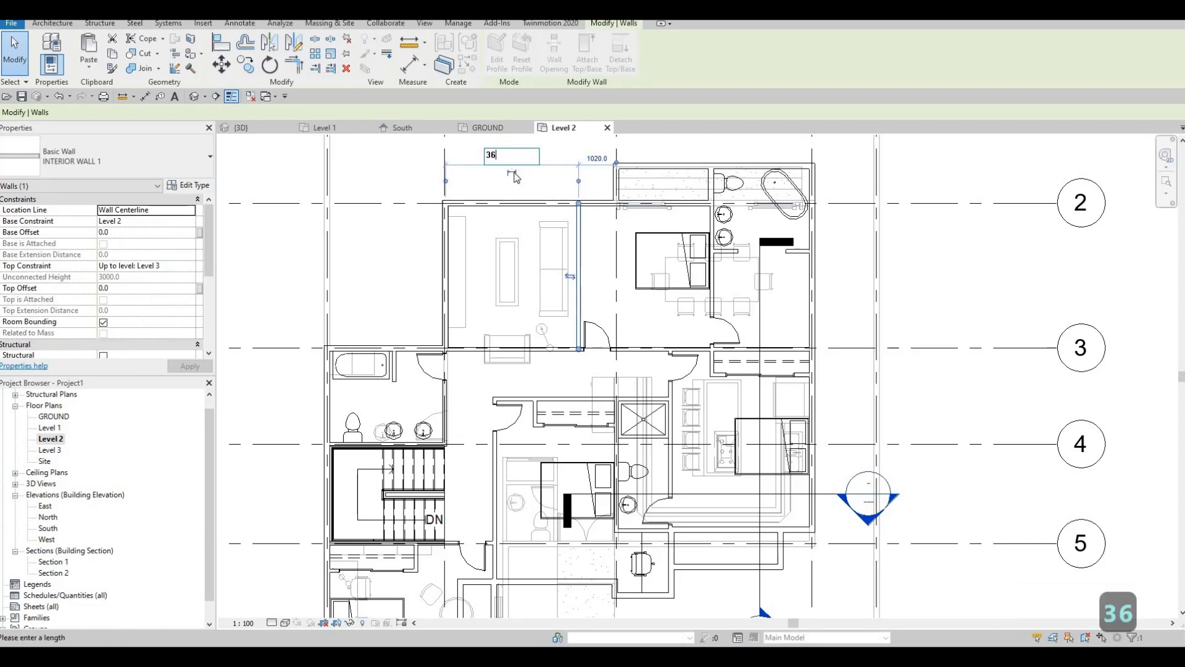
text(00)
key(Escape)
key(Escape)
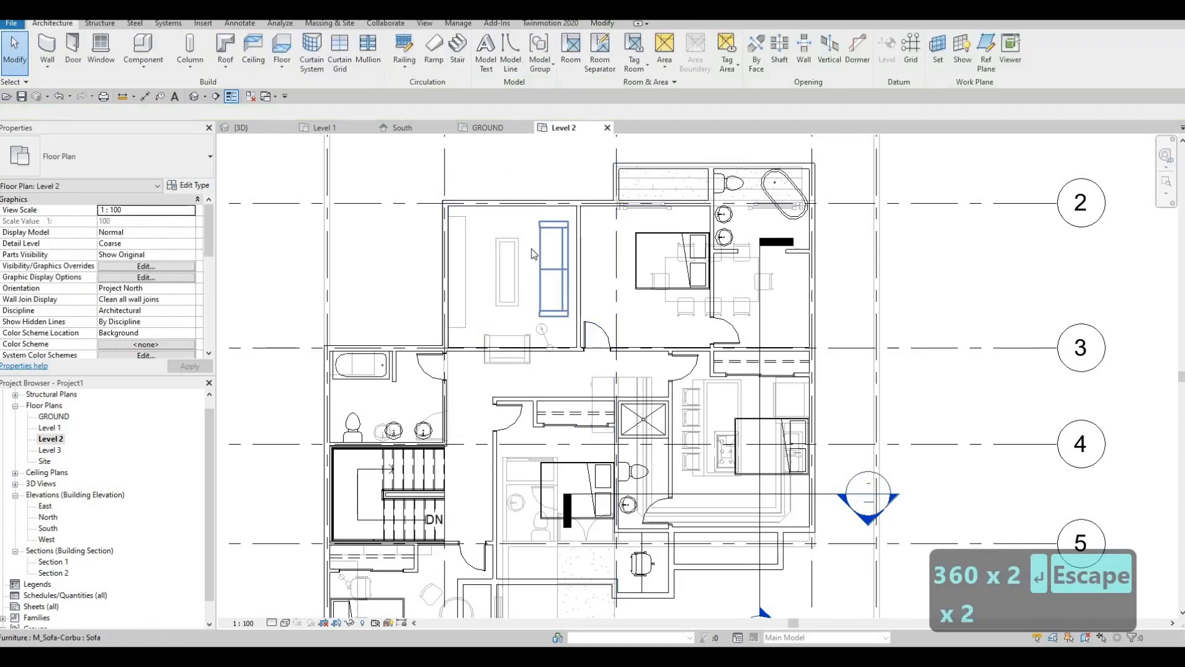
Set the Level 2 view's underlay base level to None and apply it
scroll(532, 249, down, 3)
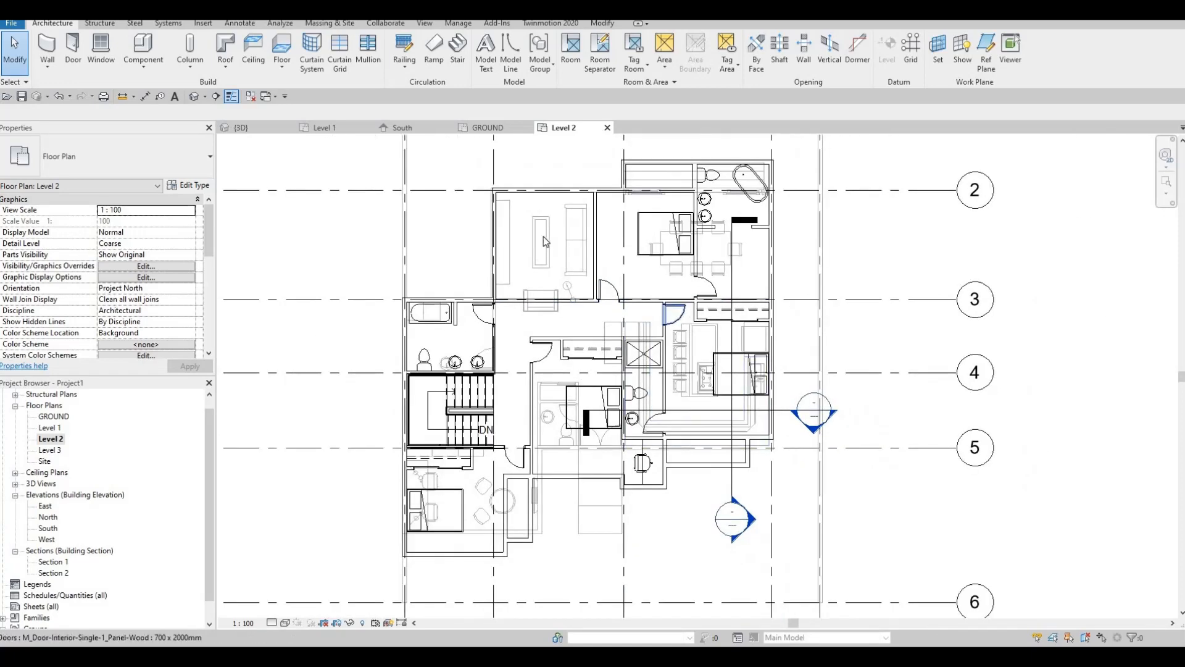
middle_drag(525, 190, 512, 229)
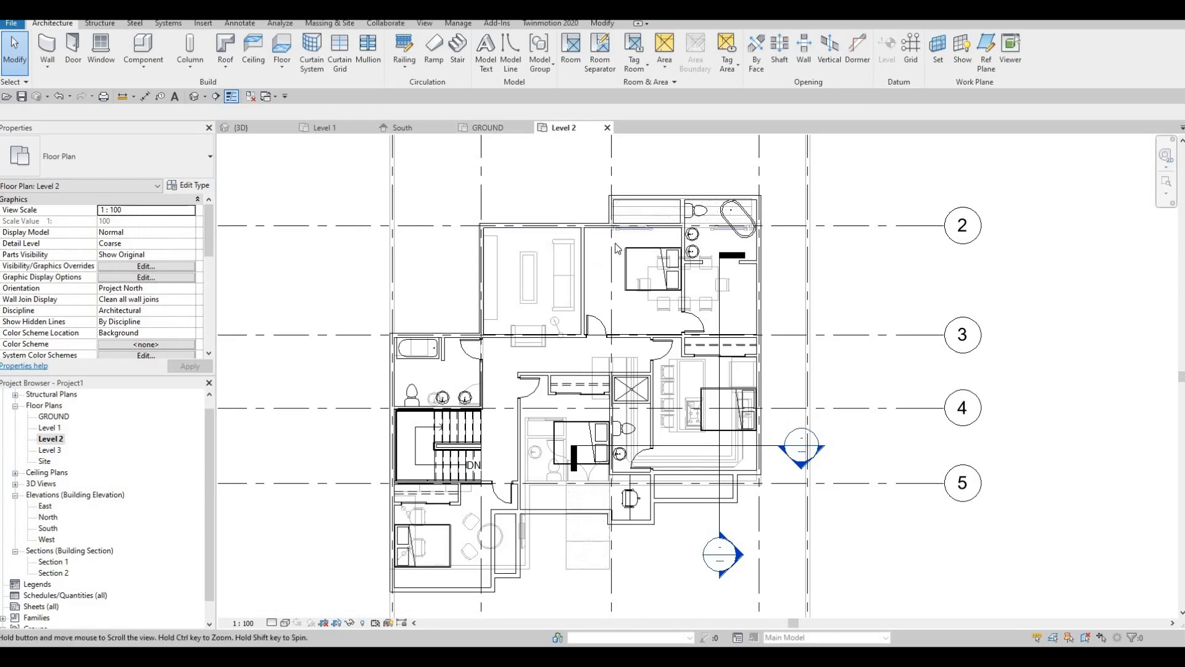
key(Escape)
scroll(493, 282, up, 2)
scroll(493, 282, up, 1)
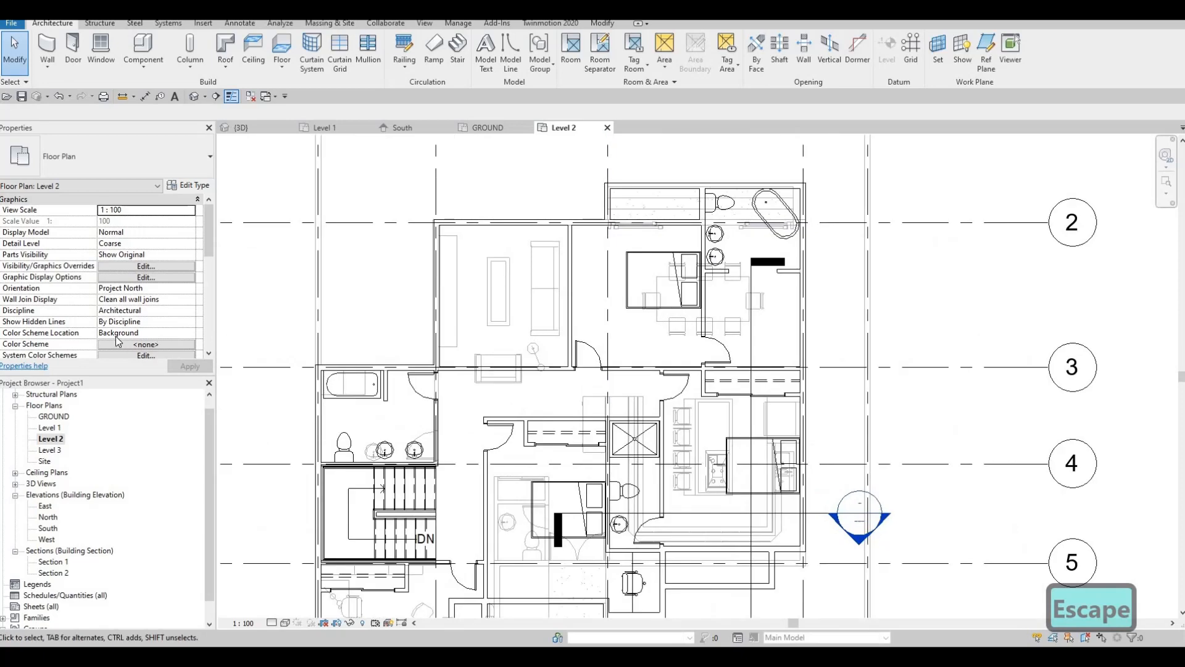
scroll(121, 299, down, 5)
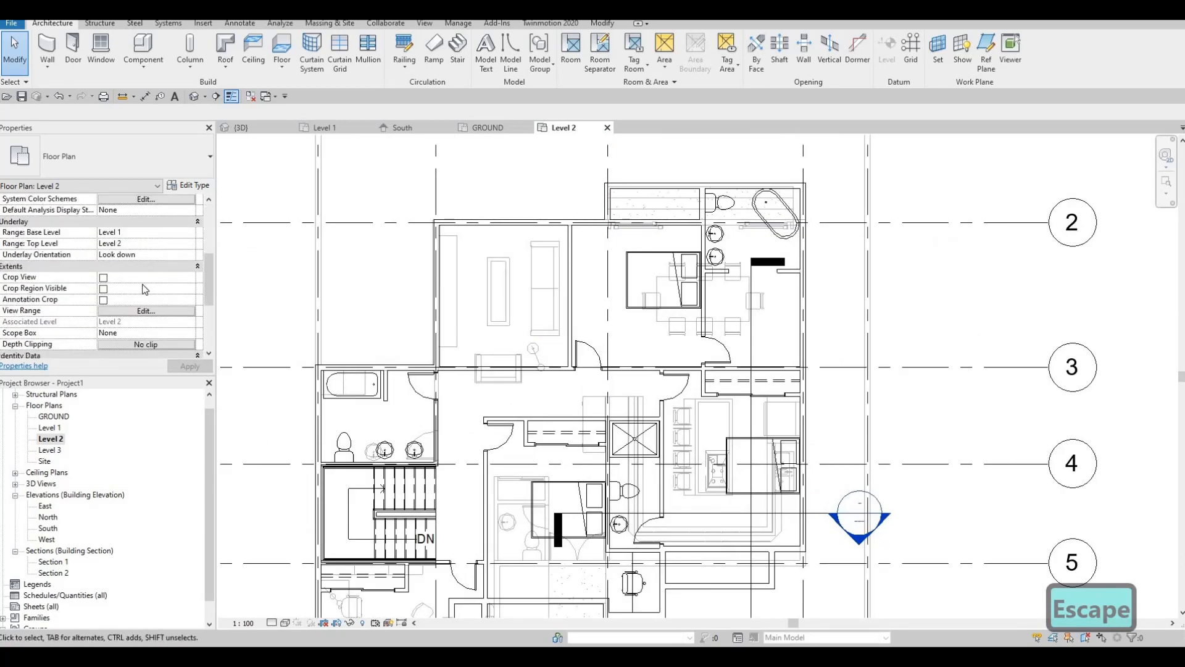
scroll(145, 289, up, 3)
click(195, 301)
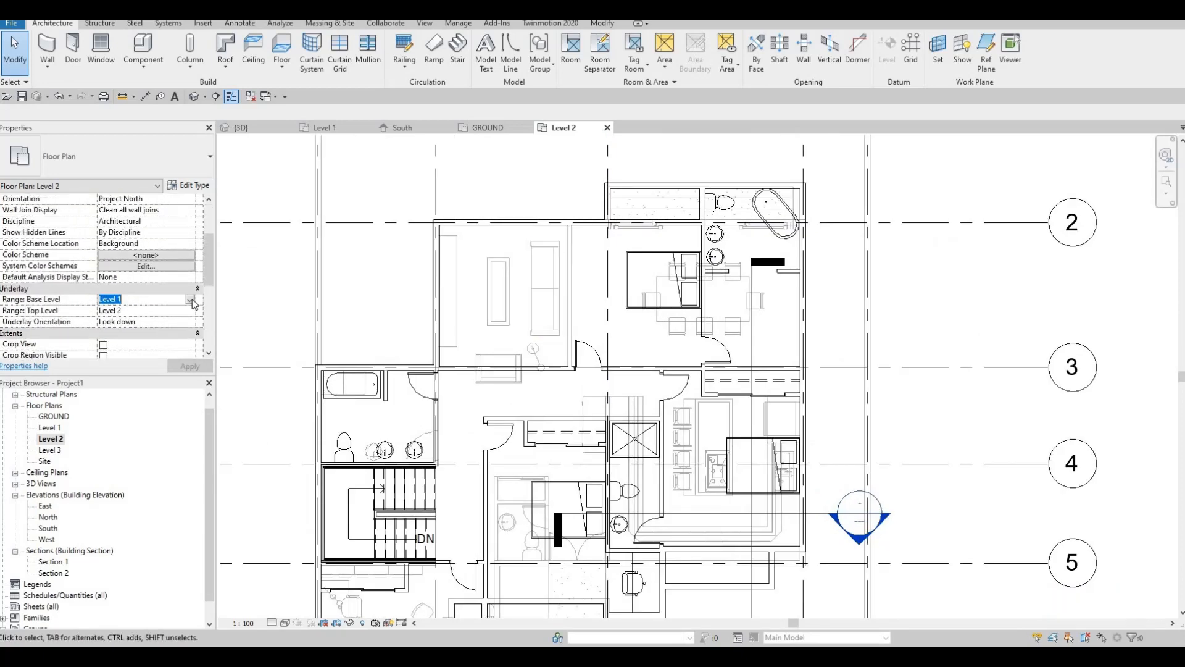
click(145, 301)
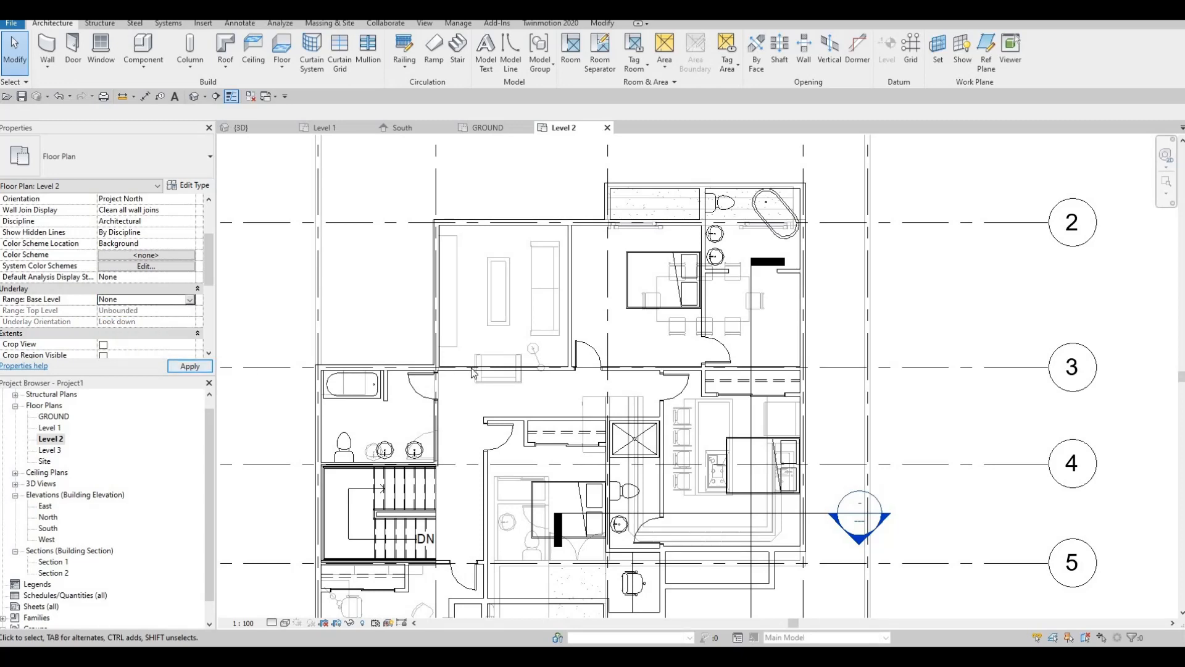
scroll(666, 262, down, 2)
key(Escape)
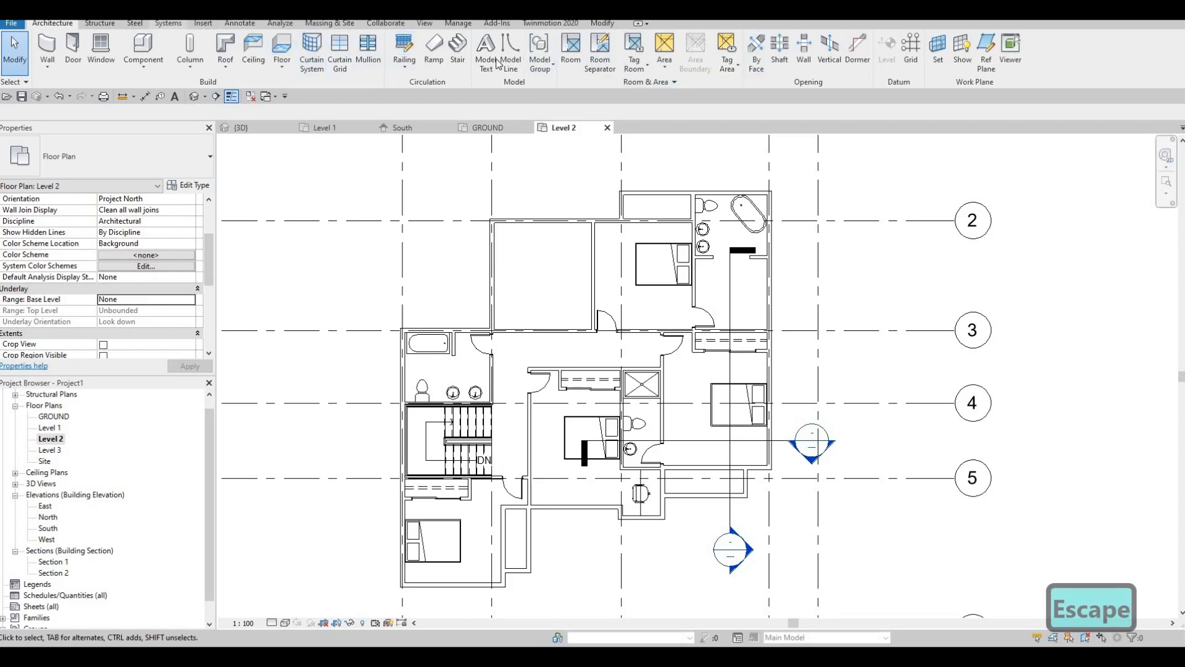
Load the M_Table-Night Stand family from the Tables folder of the Furniture library
click(203, 24)
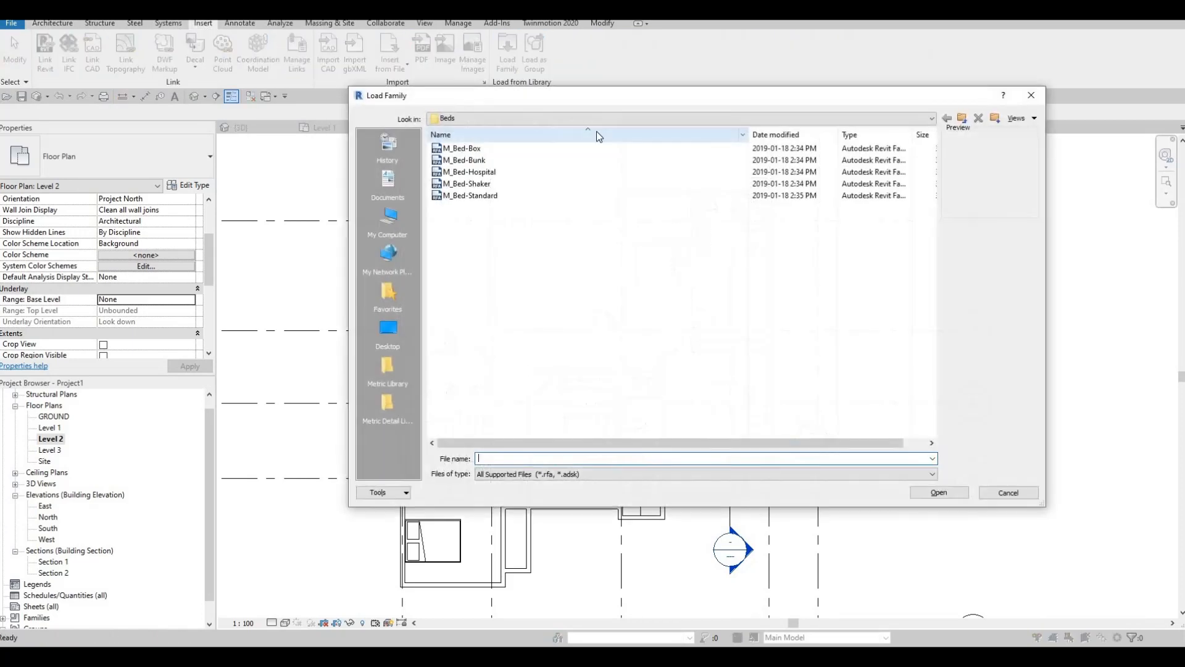
click(592, 117)
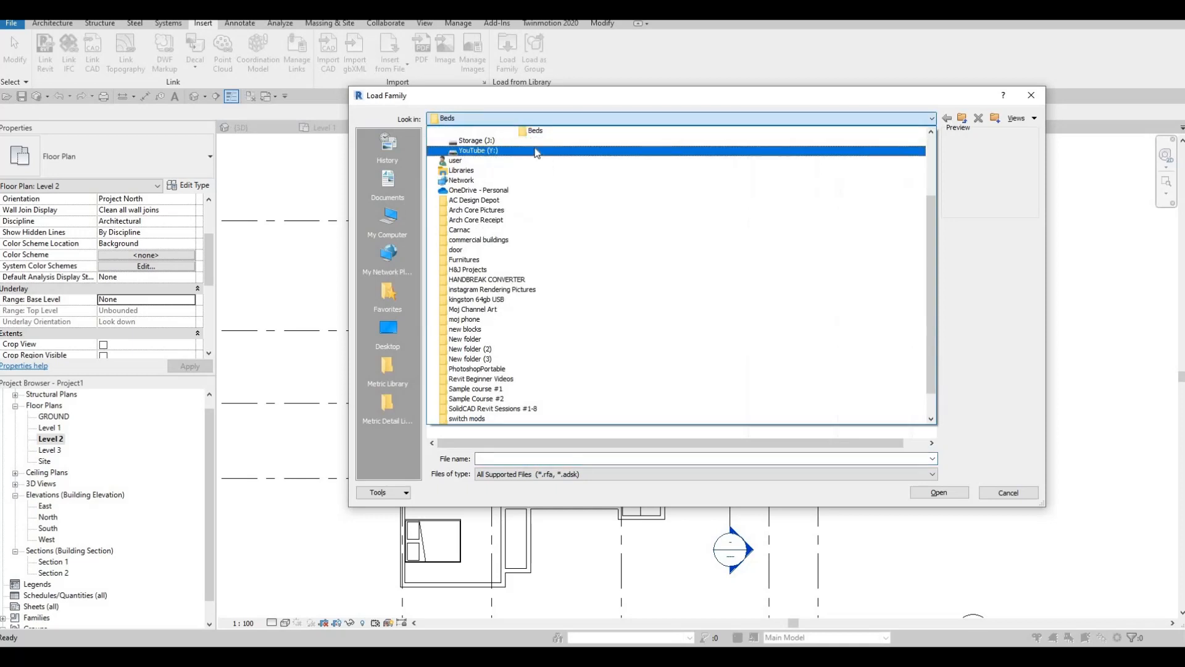
click(501, 151)
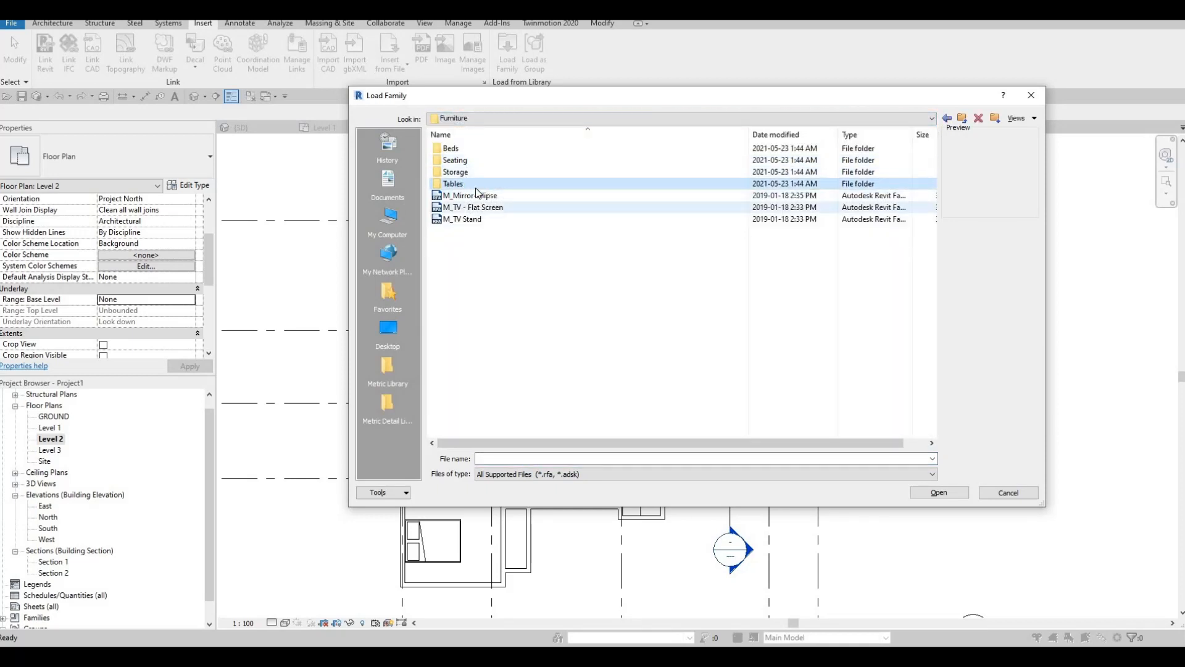
double_click(463, 184)
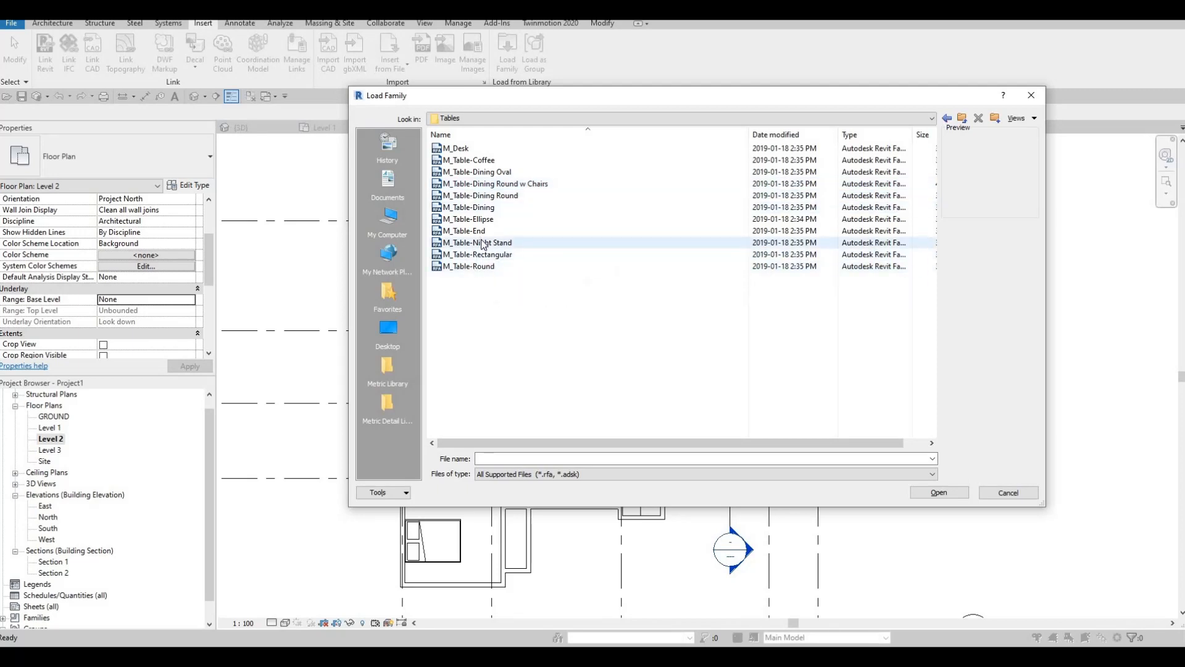
click(939, 491)
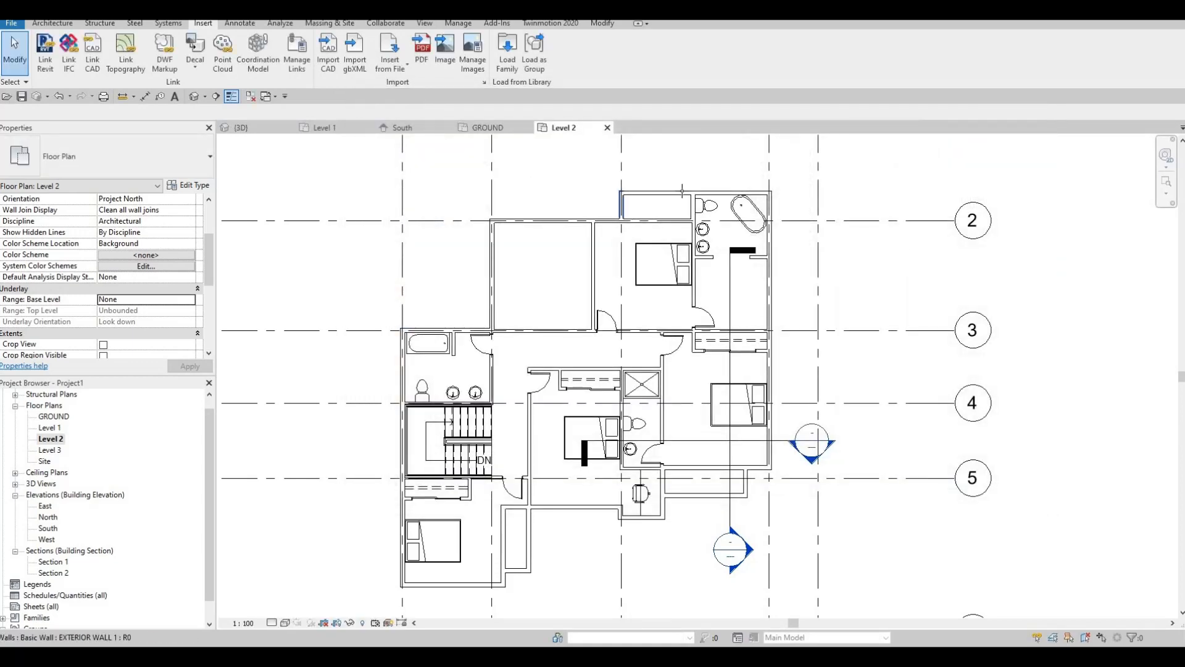
Place M_Table-Night Stand components on both sides of the beds in the upper bedroom and the bedroom right of the shower room
key(m)
scroll(683, 222, up, 5)
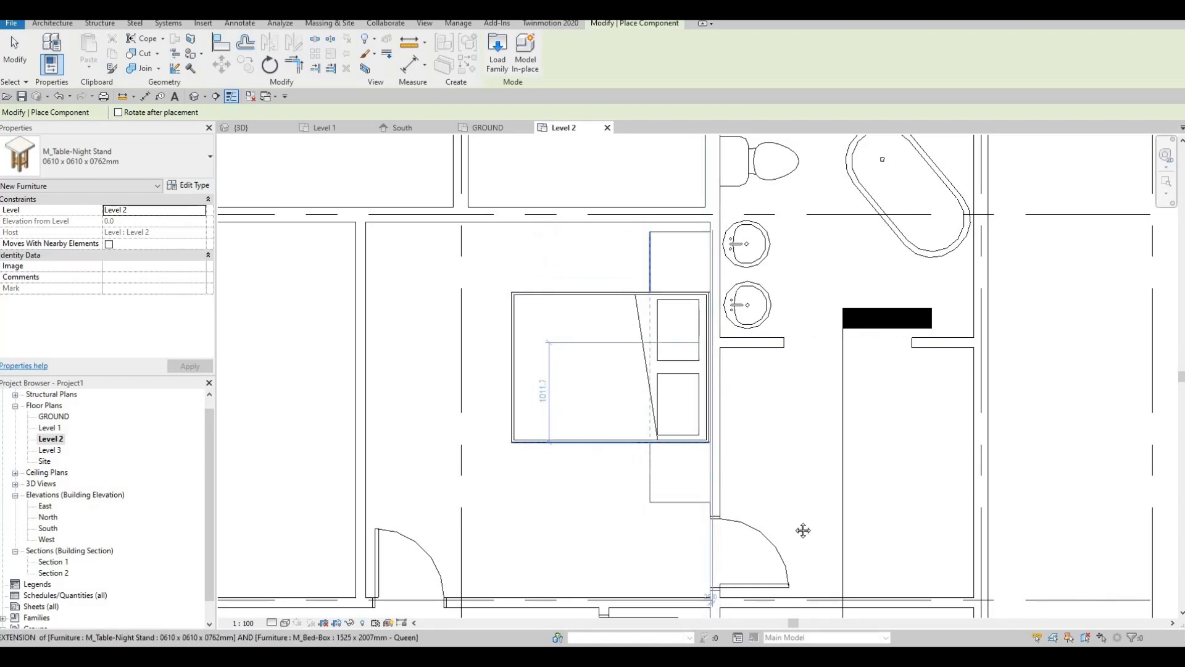
scroll(803, 531, down, 2)
middle_drag(803, 531, 646, 250)
scroll(646, 250, down, 1)
scroll(703, 352, up, 3)
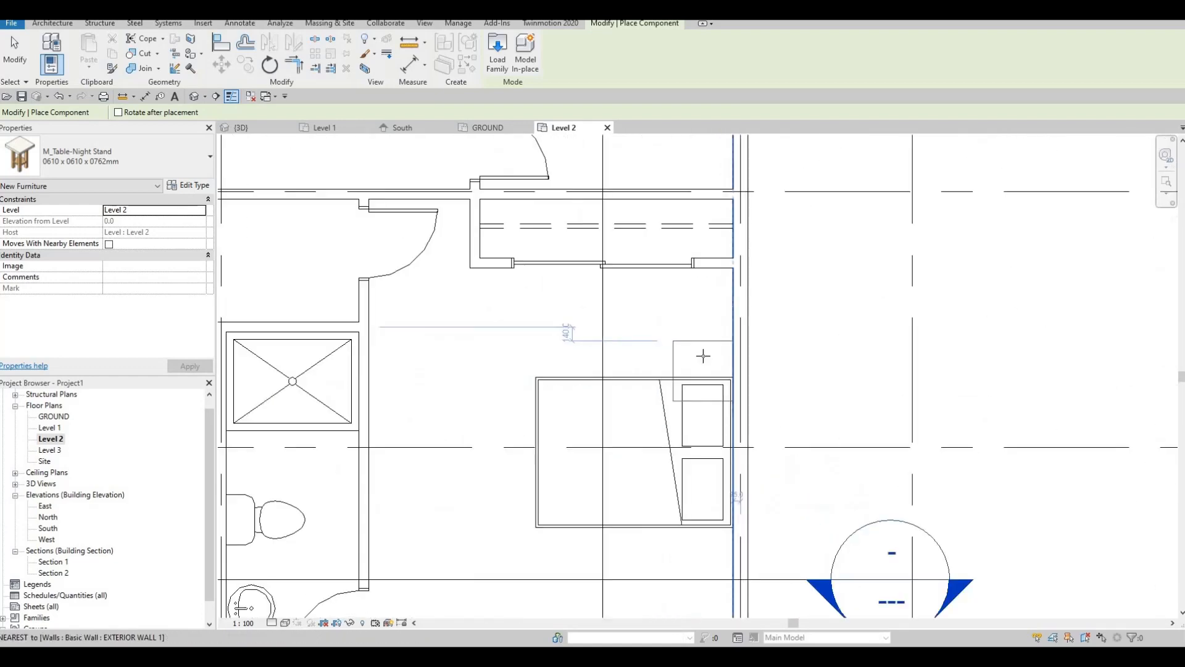
click(702, 349)
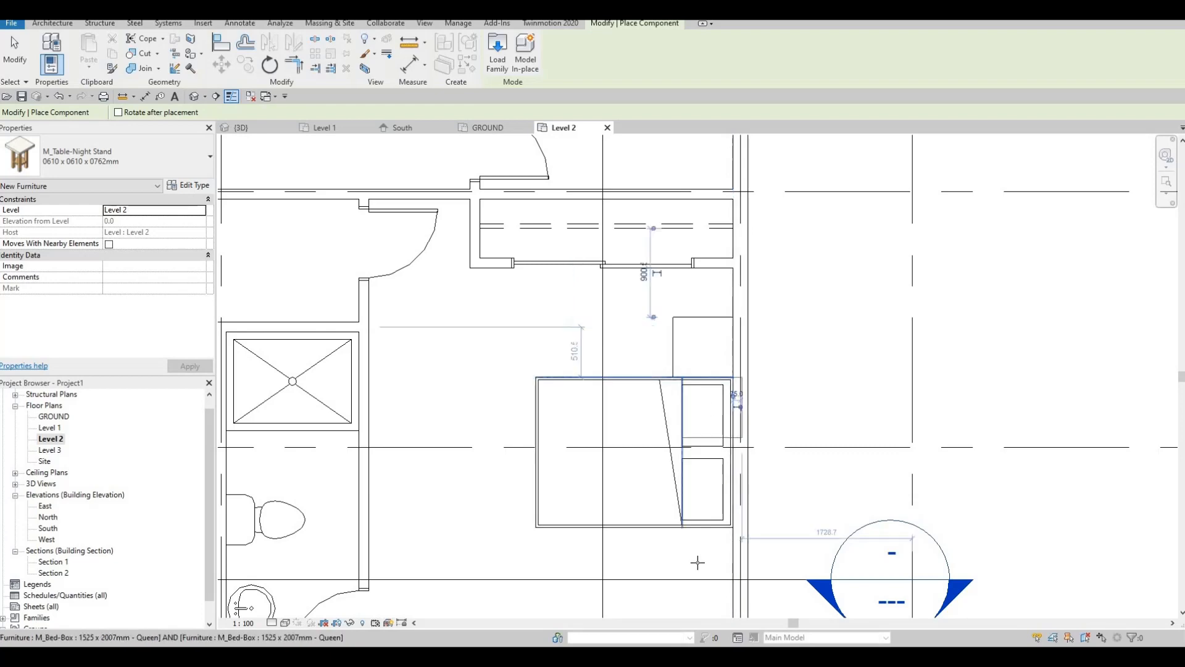
click(702, 556)
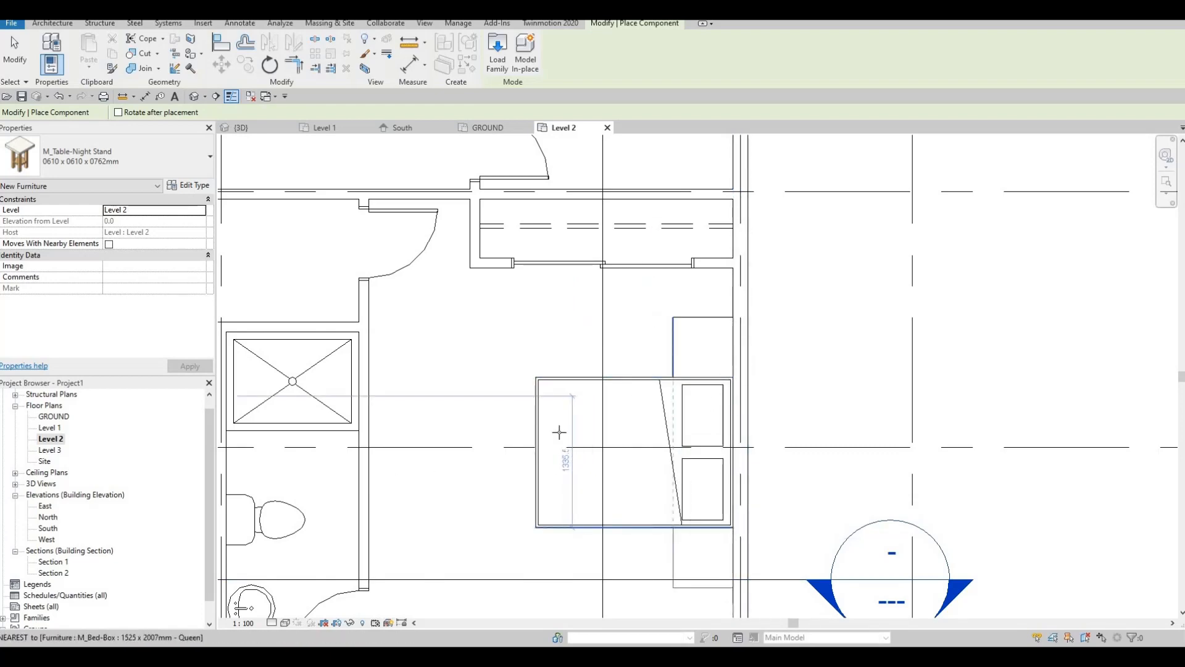
Place night stands above and below the bed in the middle bedroom, against the shower room wall
scroll(558, 432, down, 3)
middle_drag(558, 432, 846, 354)
scroll(846, 353, down, 1)
scroll(643, 371, up, 2)
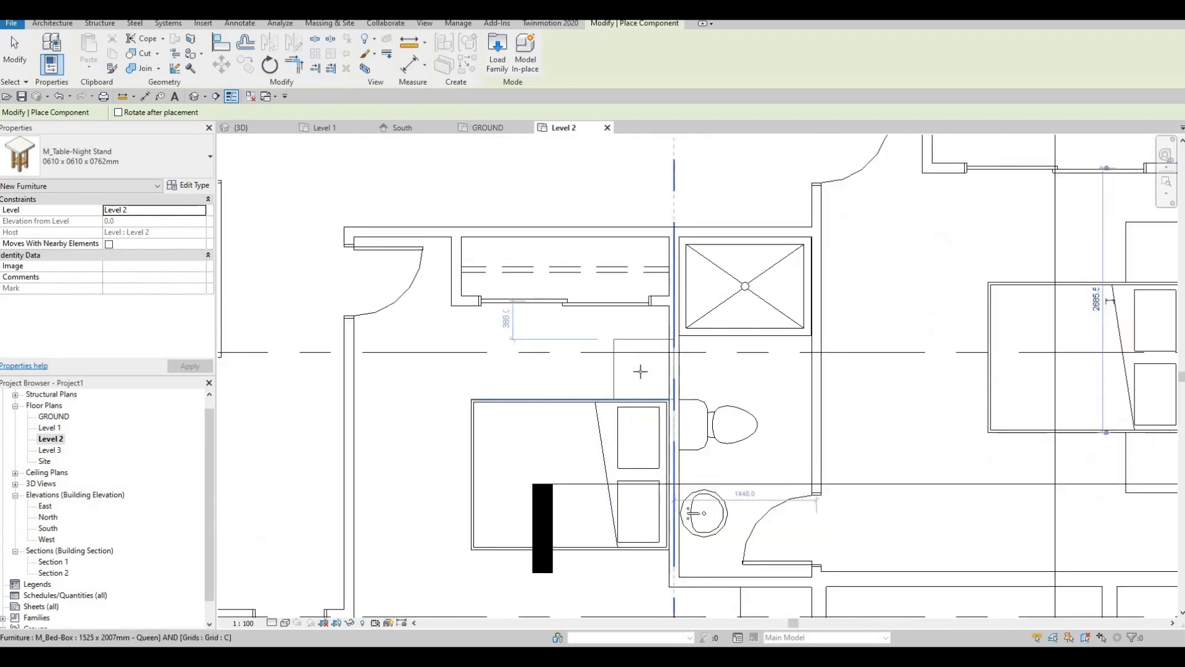
middle_drag(635, 569, 681, 385)
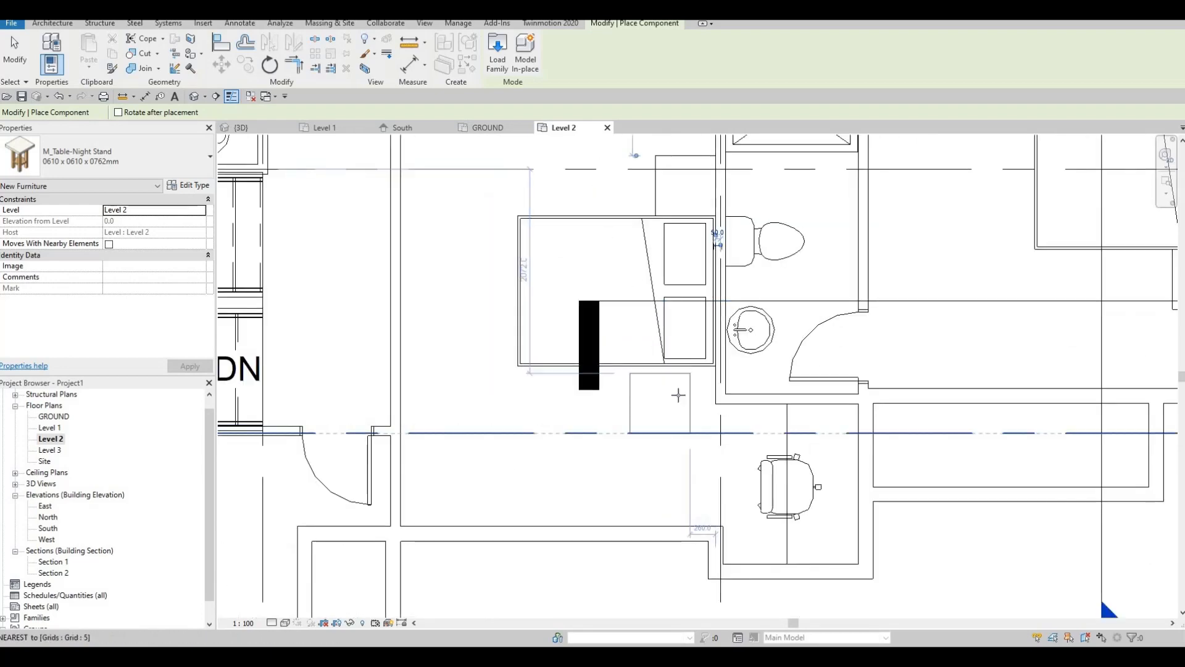
click(686, 395)
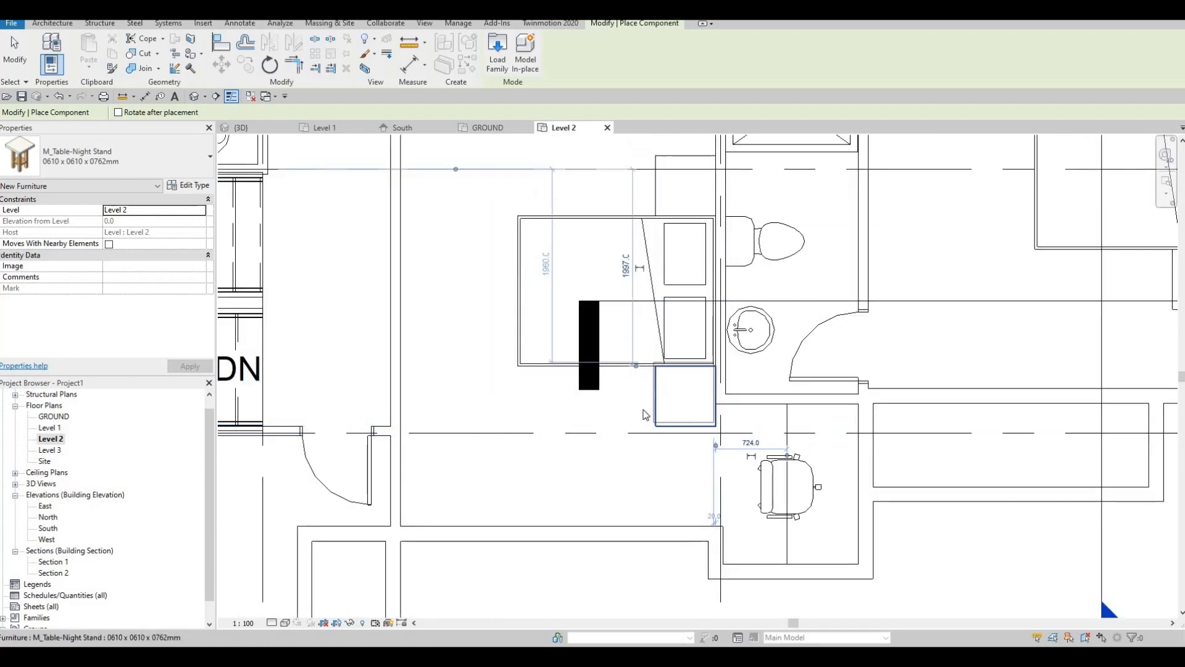
scroll(660, 367, down, 1)
middle_drag(645, 402, 646, 470)
key(Escape)
key(Escape)
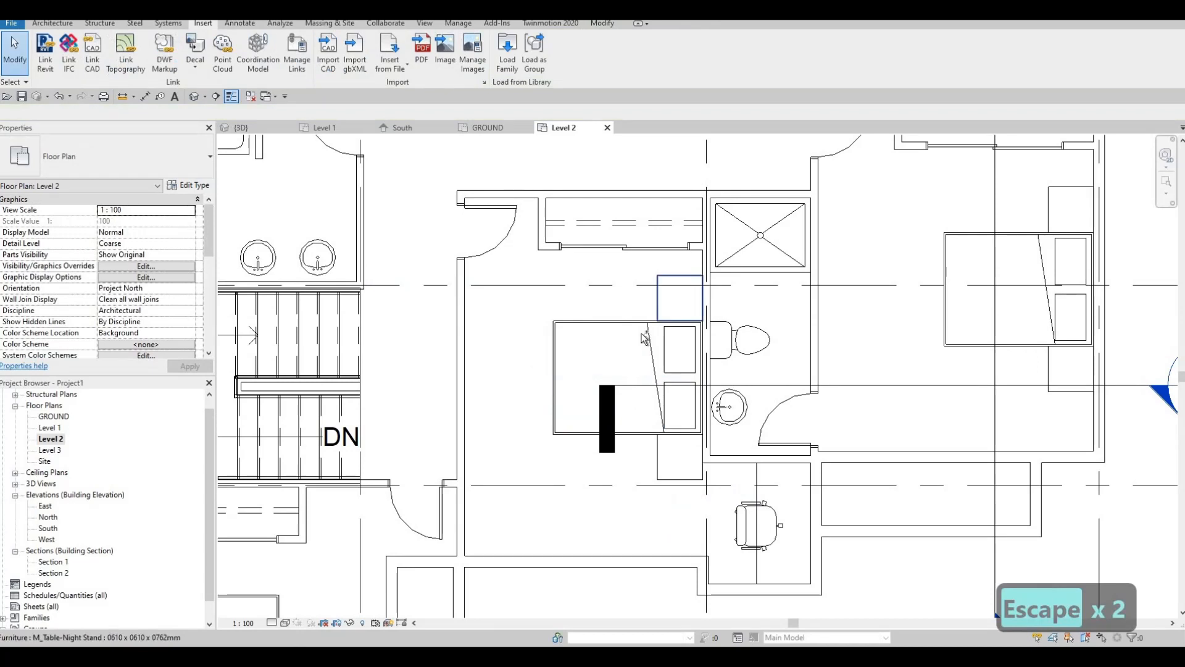
Nudge the middle bedroom's bed and both its night stands up together towards the closet
ctrl+click(657, 313)
ctrl+click(646, 435)
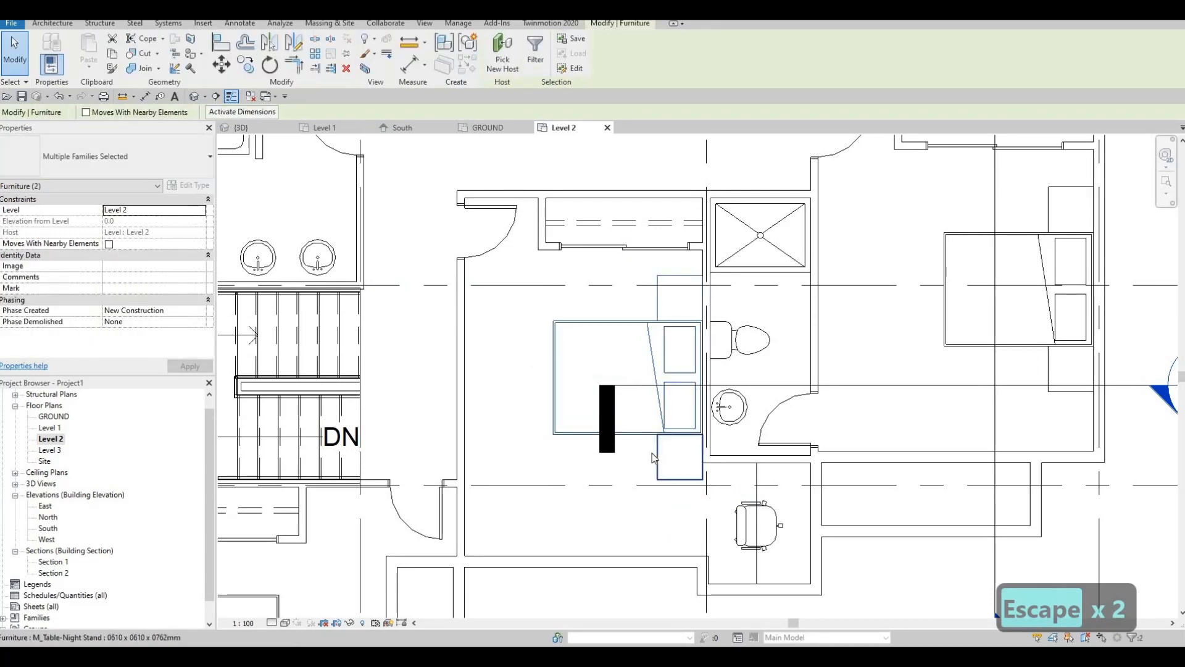
key(Up)
key(Up)
key(Up)
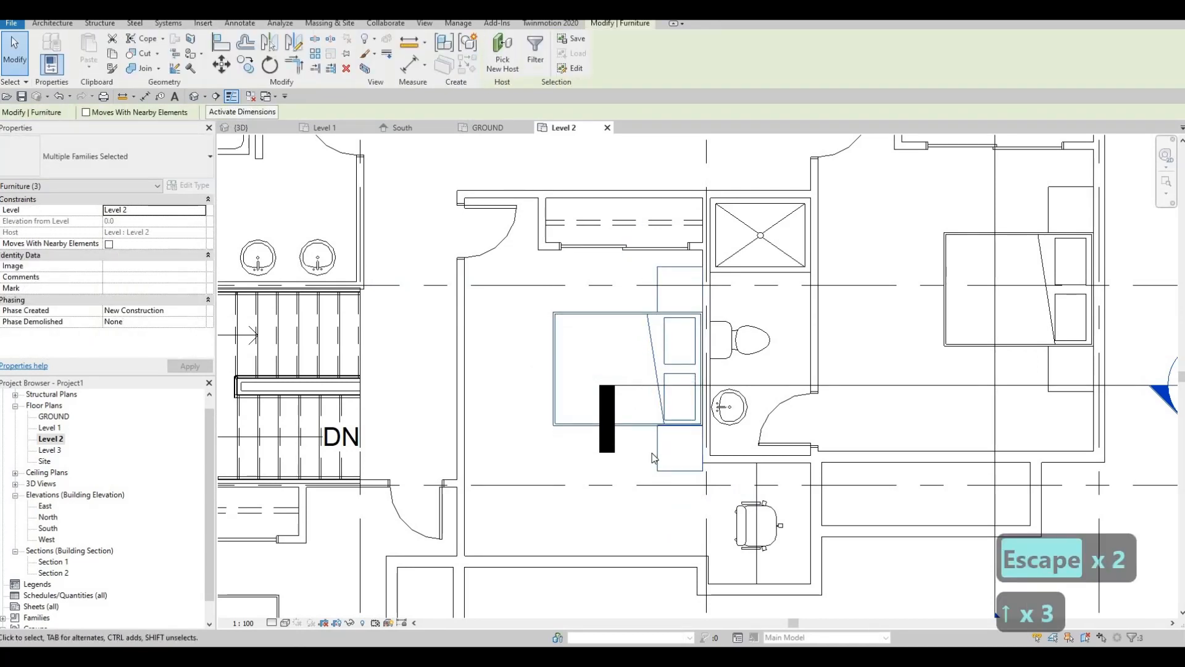
key(Up)
key(Up)
key(Up)
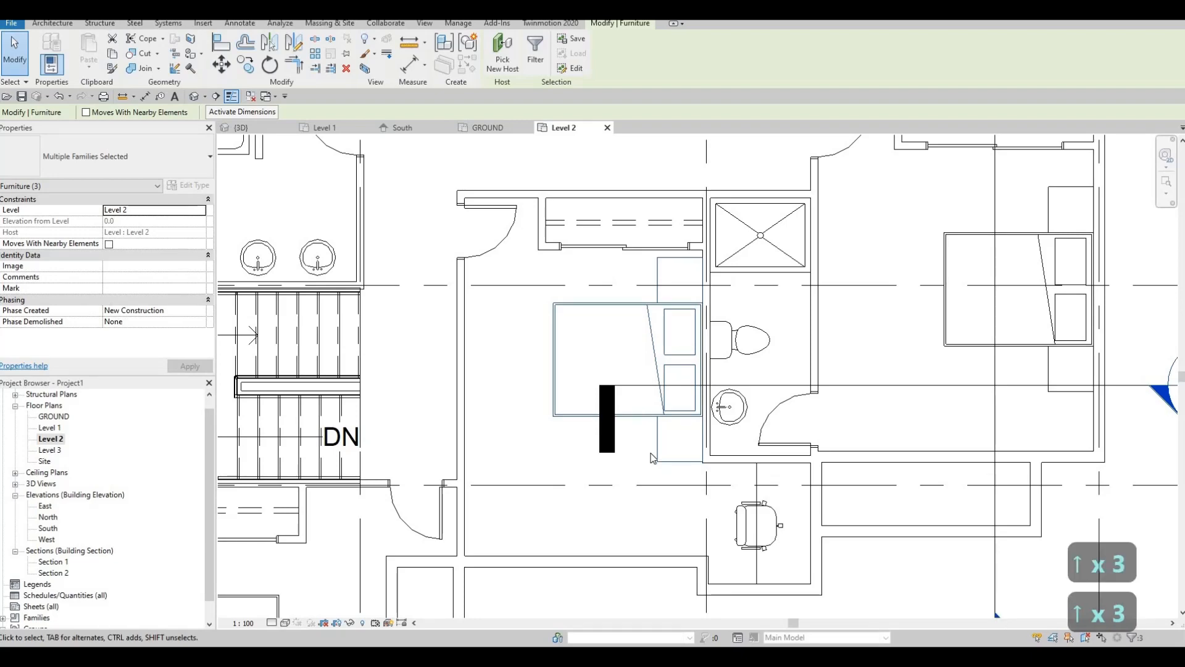
key(Escape)
Create similar night stands on both sides of the bed in the bedroom below the staircase, against the exterior wall
scroll(724, 480, down, 1)
middle_drag(719, 489, 780, 409)
scroll(698, 487, down, 1)
scroll(781, 409, down, 1)
scroll(753, 393, down, 1)
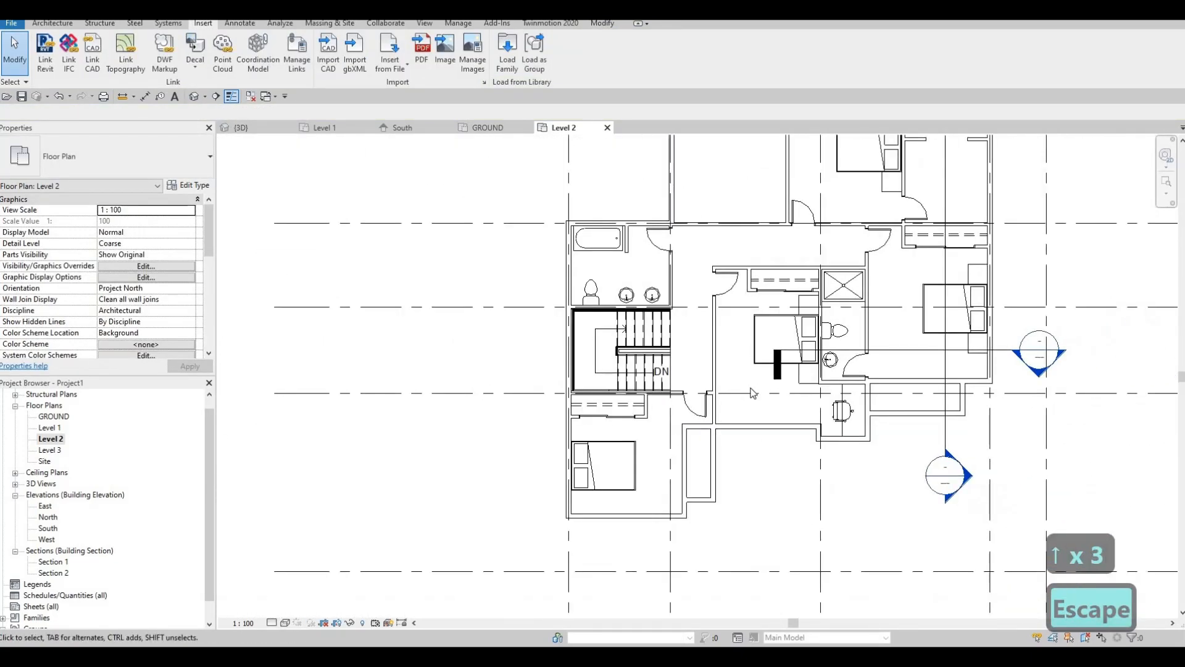
scroll(815, 376, up, 1)
click(817, 373)
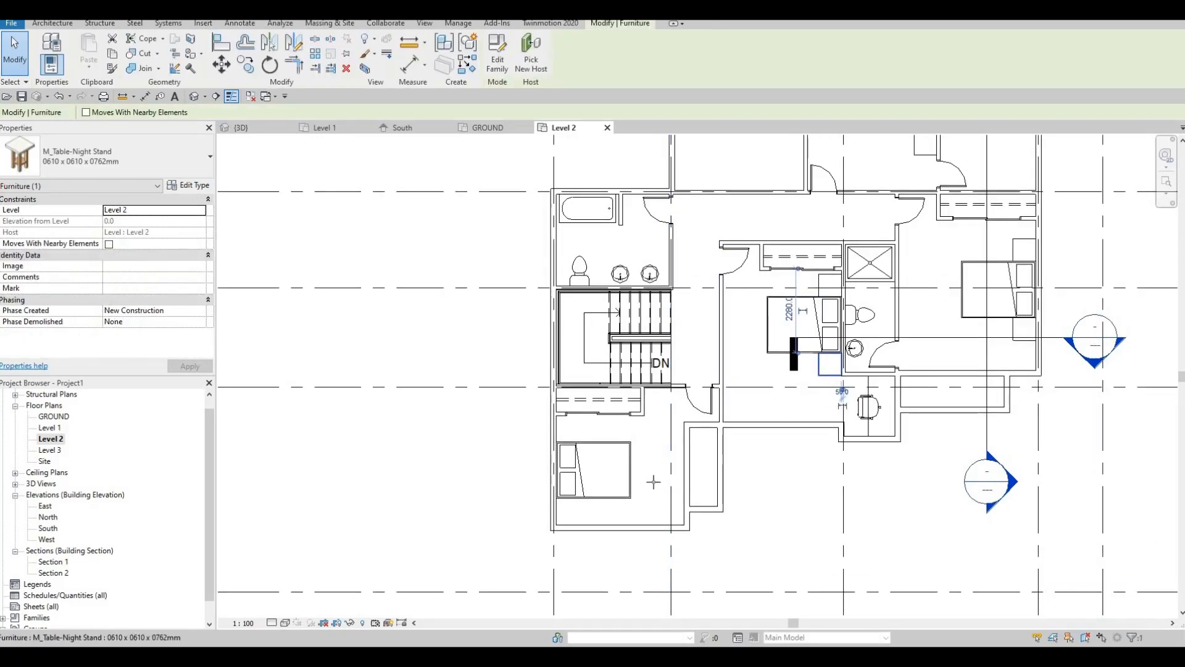
key(s)
scroll(571, 476, up, 4)
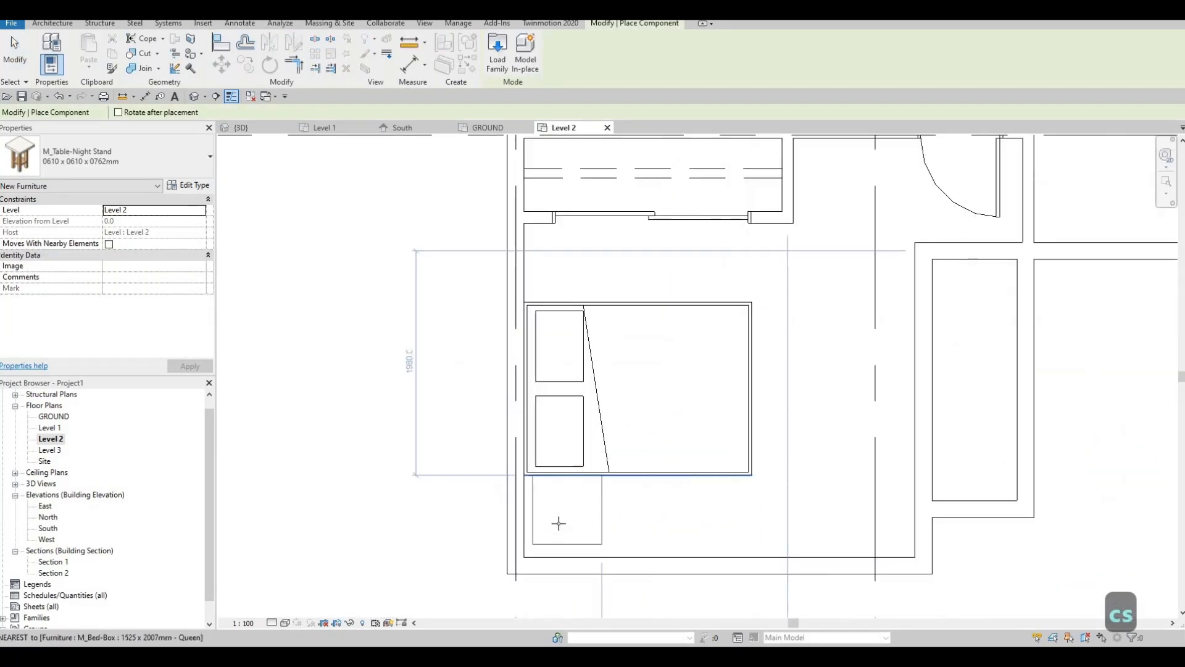
click(557, 270)
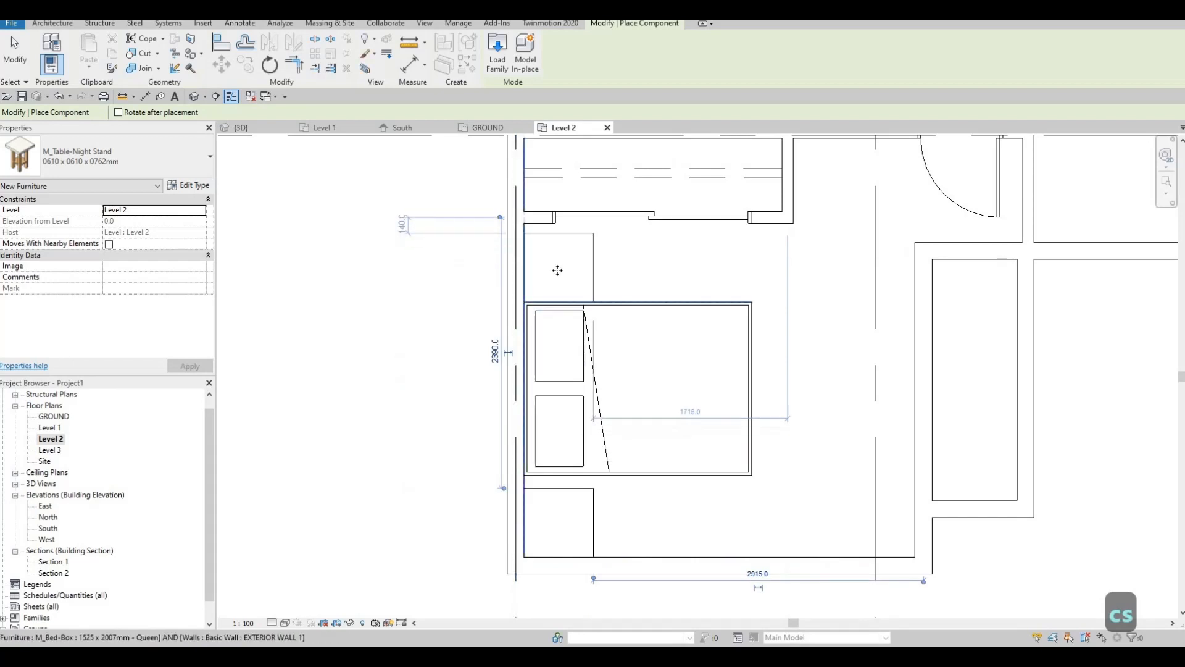
key(Escape)
key(Escape)
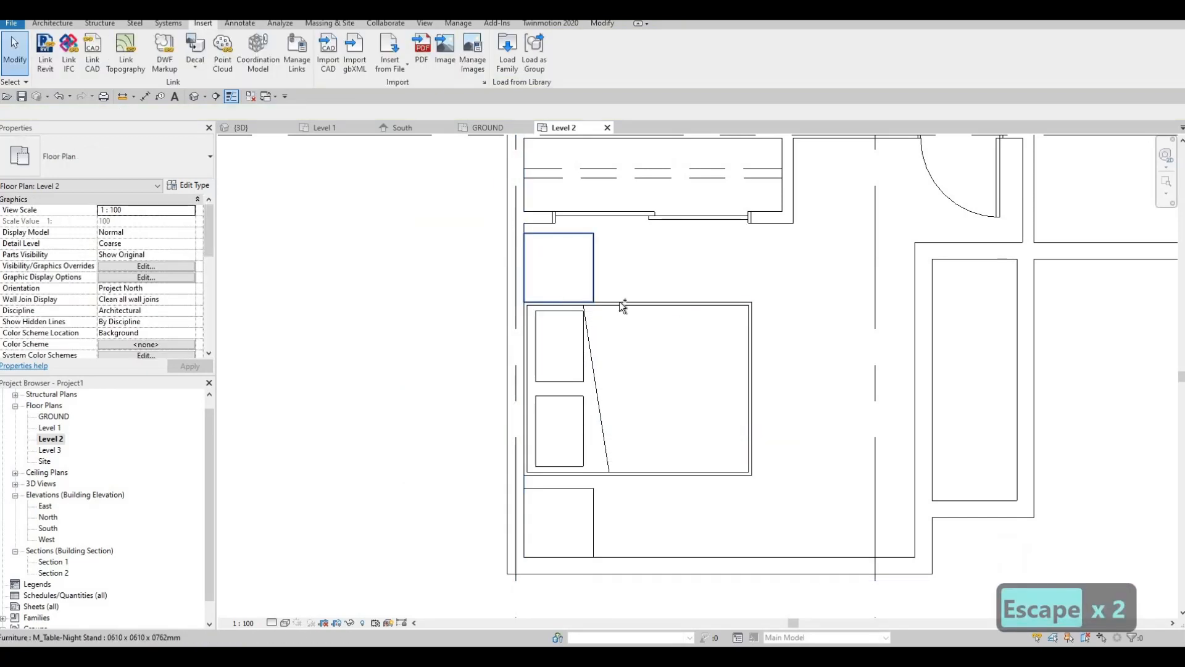
Nudge the bed and its upper night stand down together to meet the lower night stand in the bedroom below the staircase
ctrl+click(620, 303)
key(Down)
key(Down)
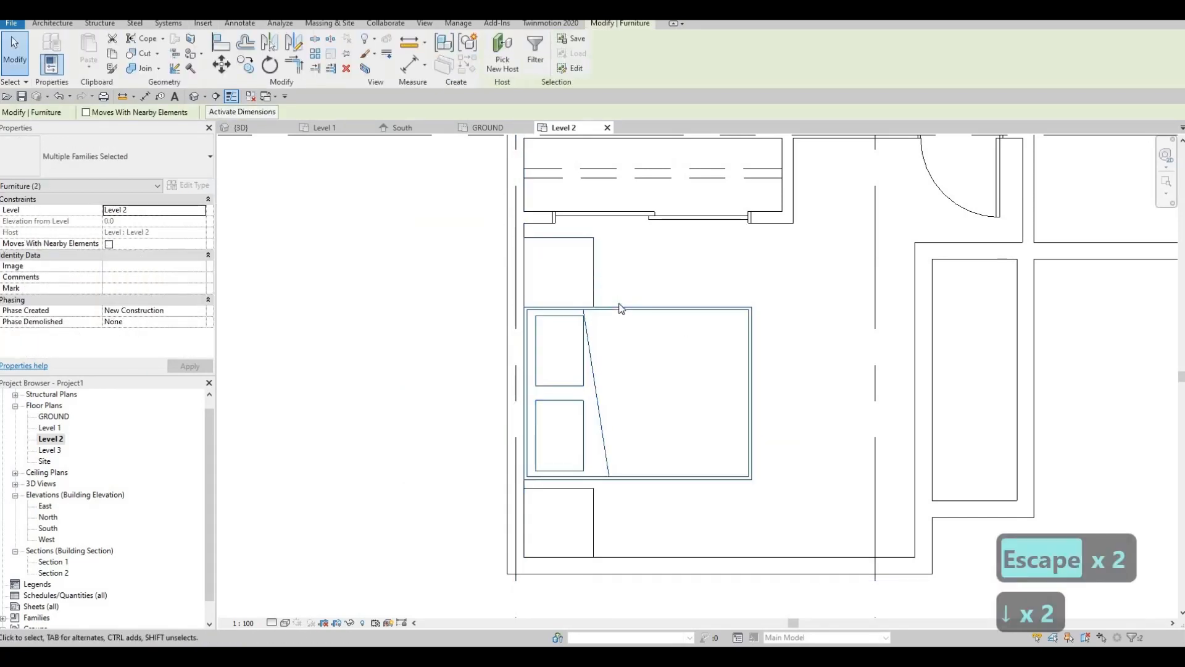
key(Down)
key(Down)
key(Down)
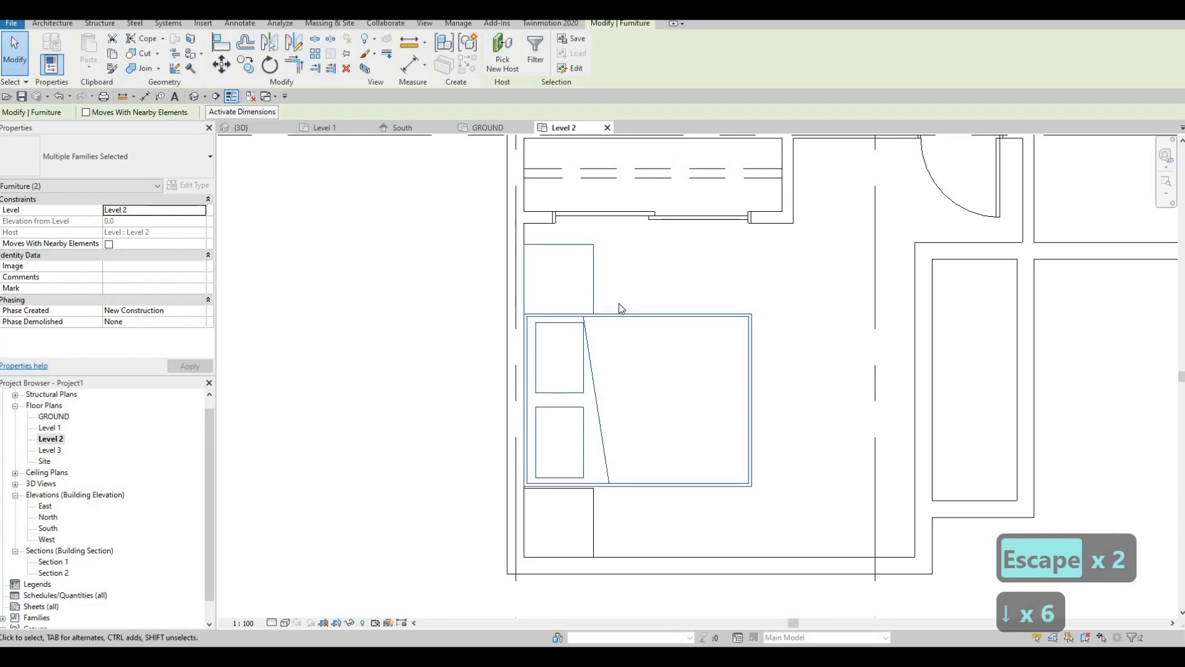
key(Escape)
scroll(741, 370, down, 4)
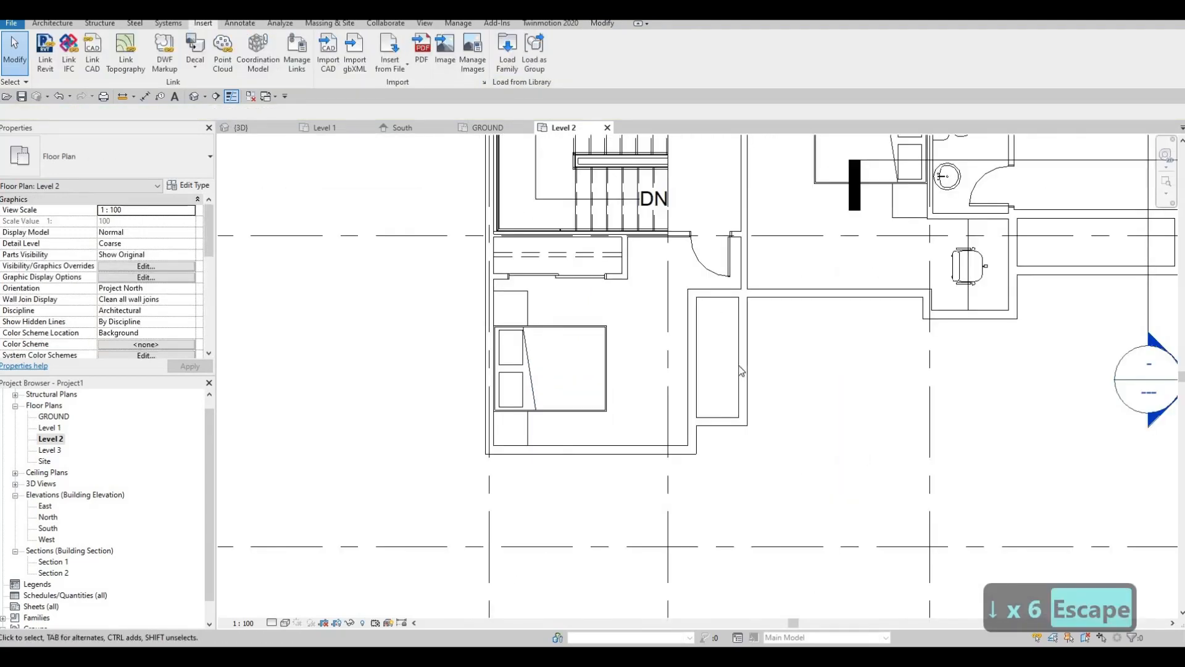
Examine the furnished Level 2 bedrooms across the whole floor plan
scroll(753, 374, down, 2)
middle_drag(770, 381, 762, 396)
scroll(765, 392, down, 1)
middle_drag(804, 339, 797, 325)
scroll(793, 358, down, 1)
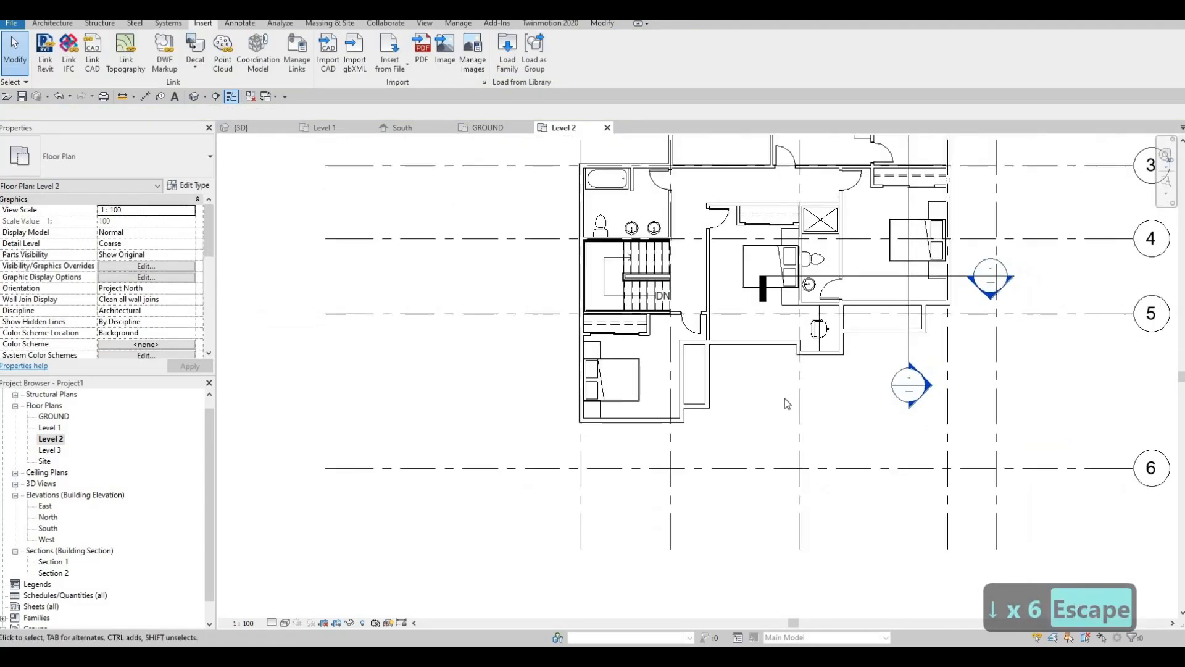
middle_drag(786, 401, 799, 470)
middle_drag(811, 418, 788, 451)
middle_drag(782, 402, 757, 432)
key(Escape)
key(Escape)
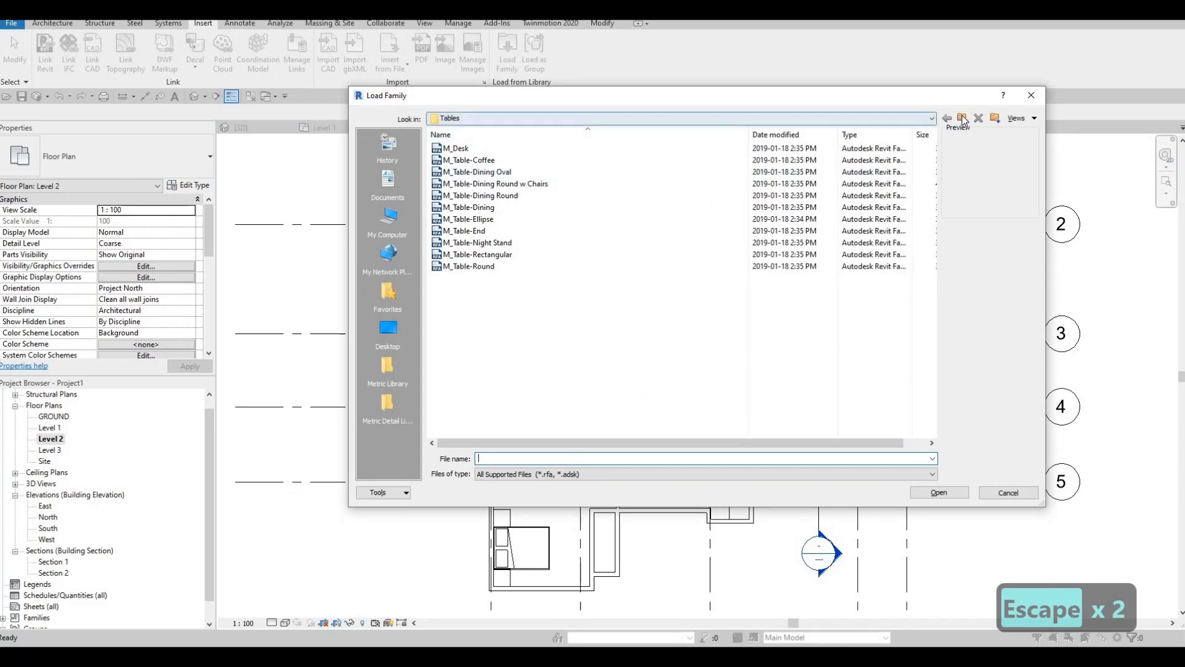
Load the M_Table Lamp - Hemispheric family from the library's Lighting, Architectural, Internal folder
click(963, 117)
click(963, 118)
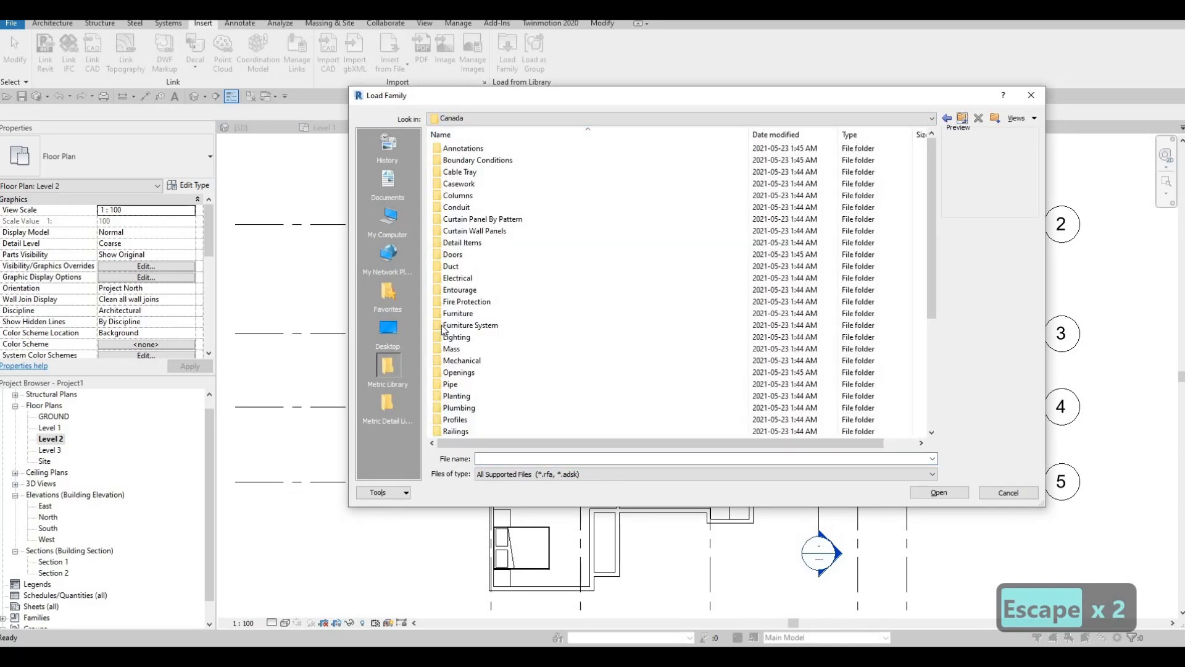
scroll(501, 364, down, 3)
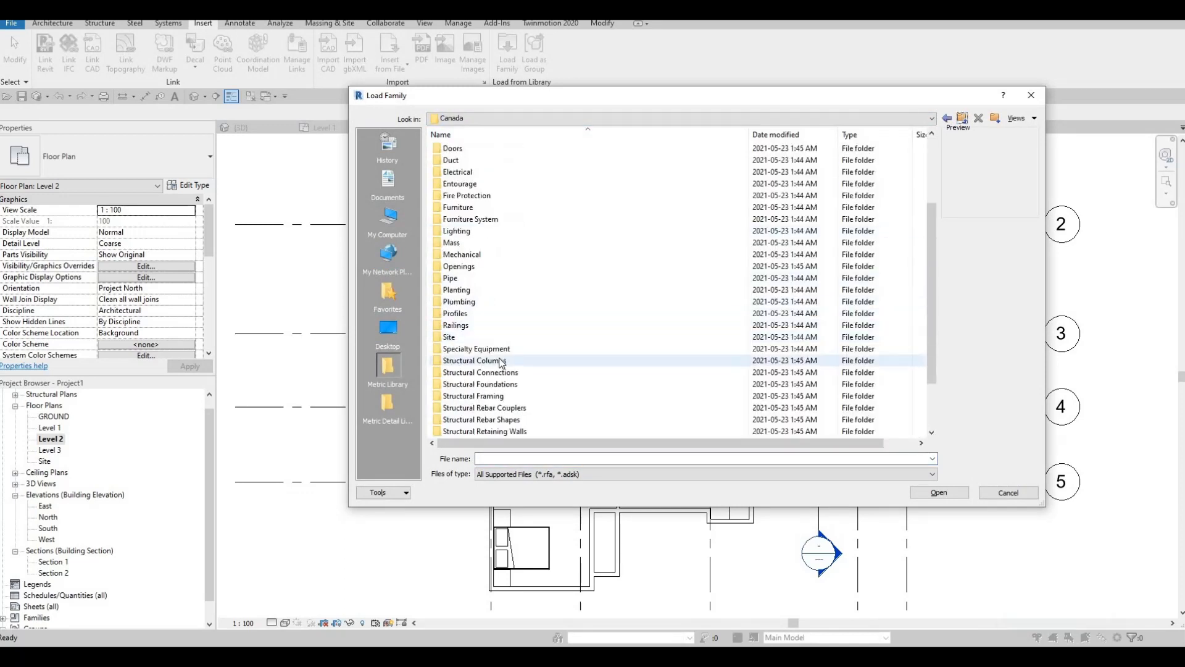
double_click(457, 231)
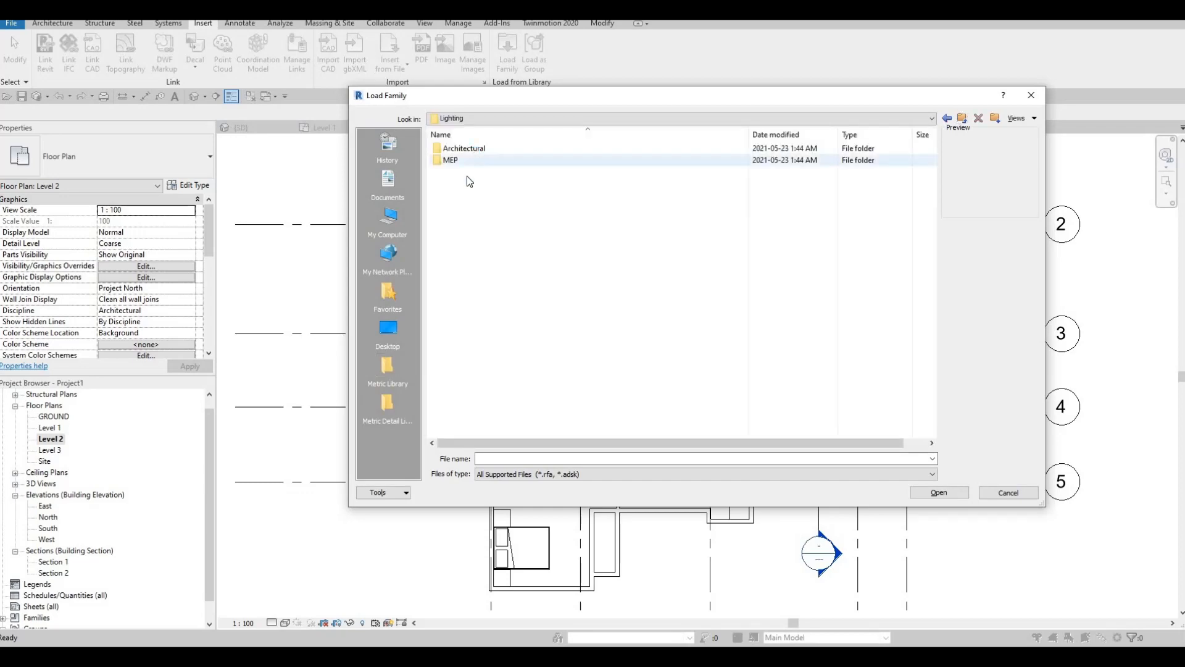
double_click(463, 148)
double_click(465, 159)
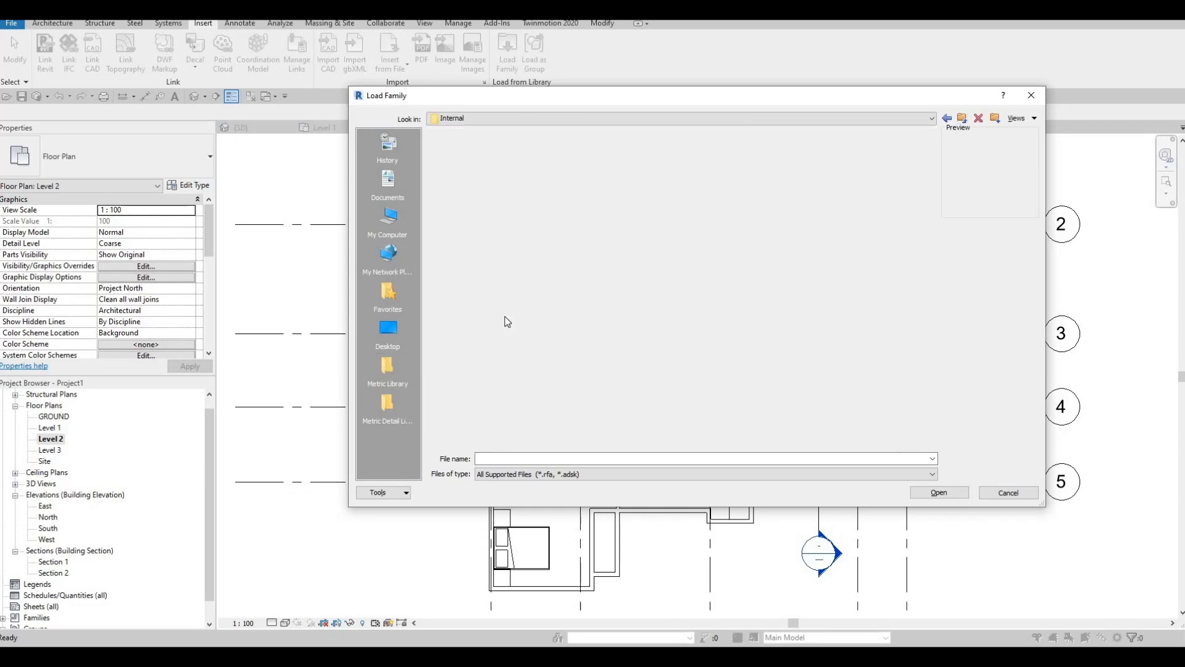
scroll(521, 355, down, 2)
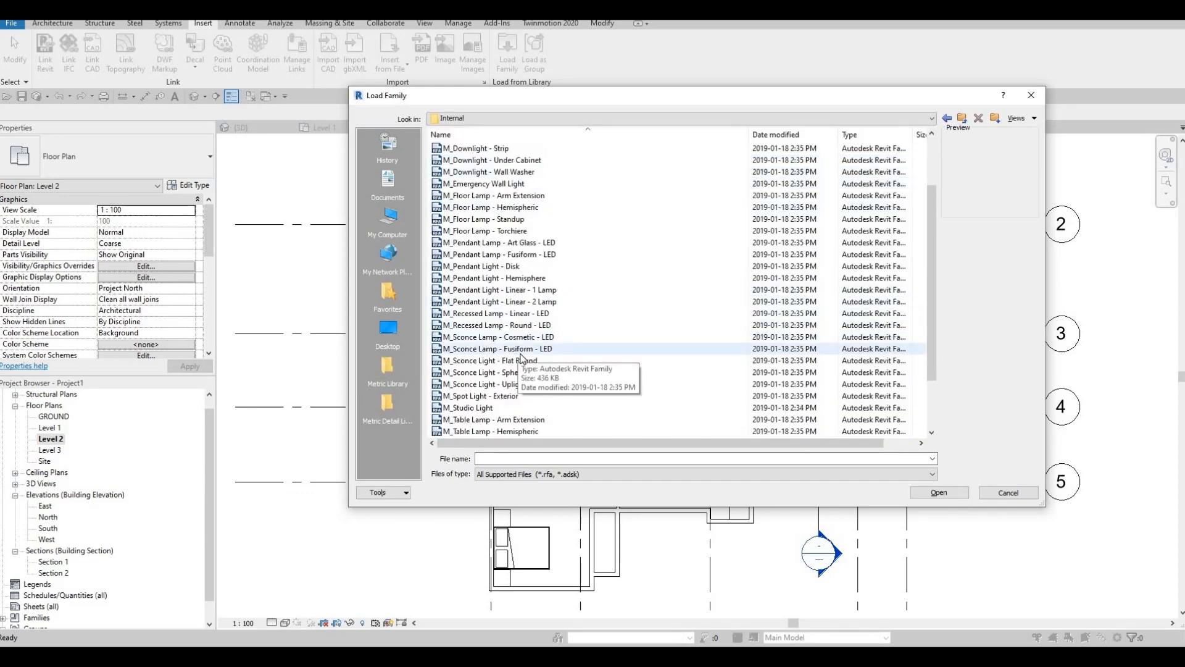
scroll(521, 386, down, 2)
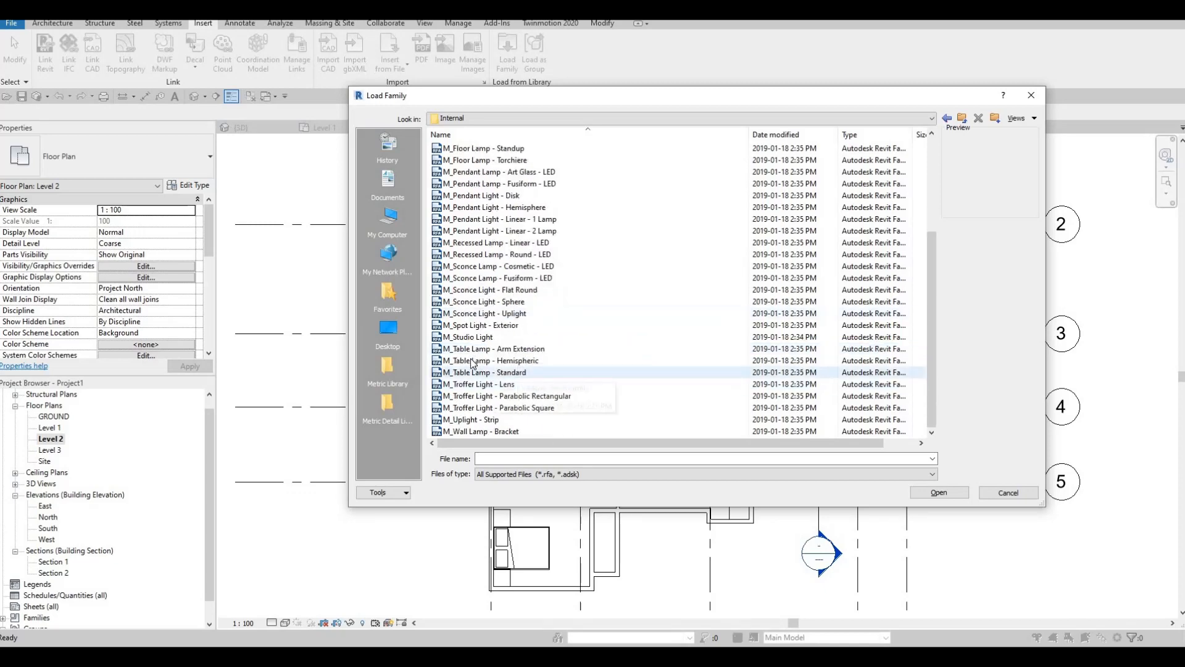
click(470, 348)
click(471, 363)
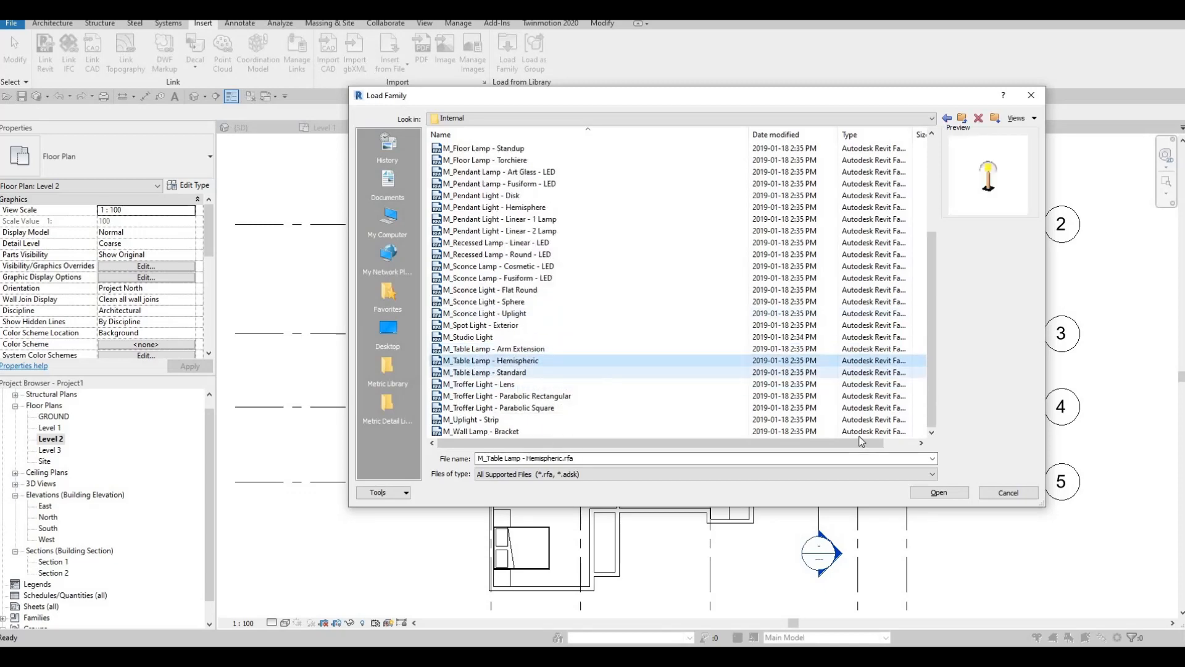
key(Return)
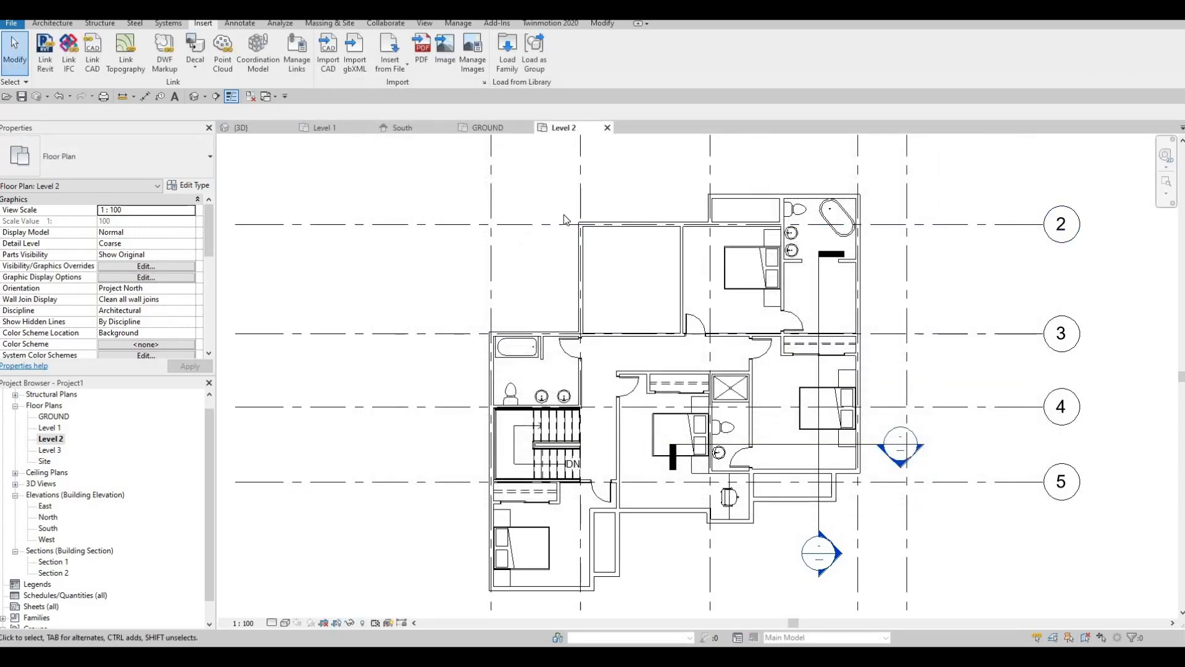
Place hemispheric table lamps at 650 elevation from level on both night stands in the uppermost bedroom
key(m)
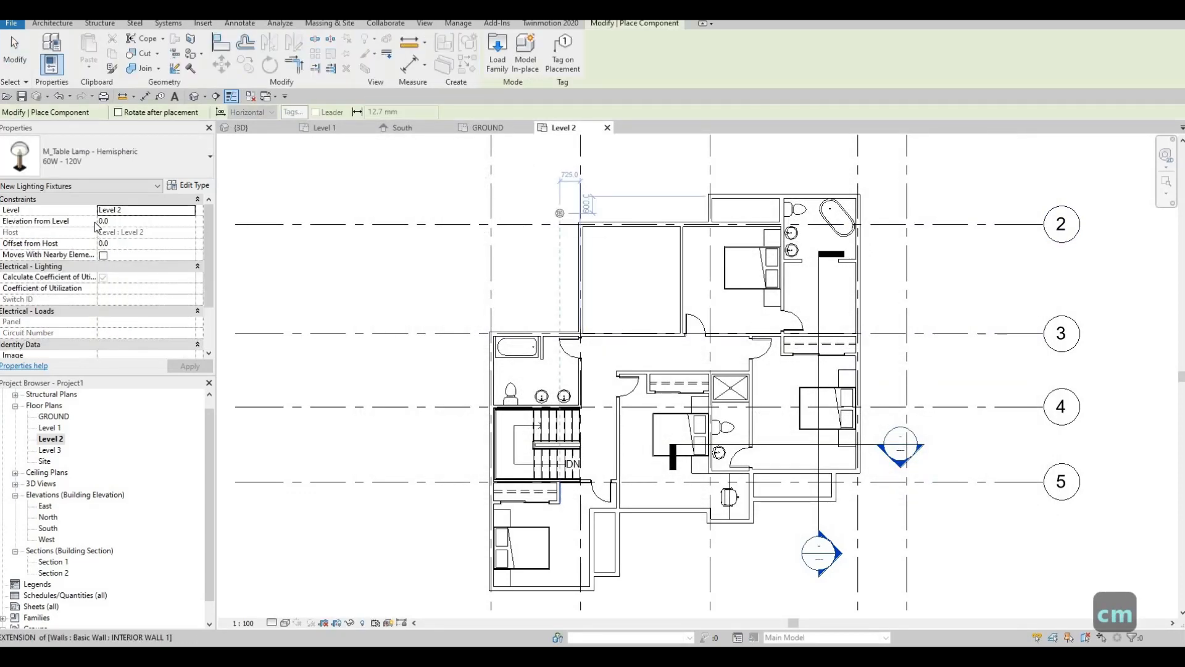
click(124, 224)
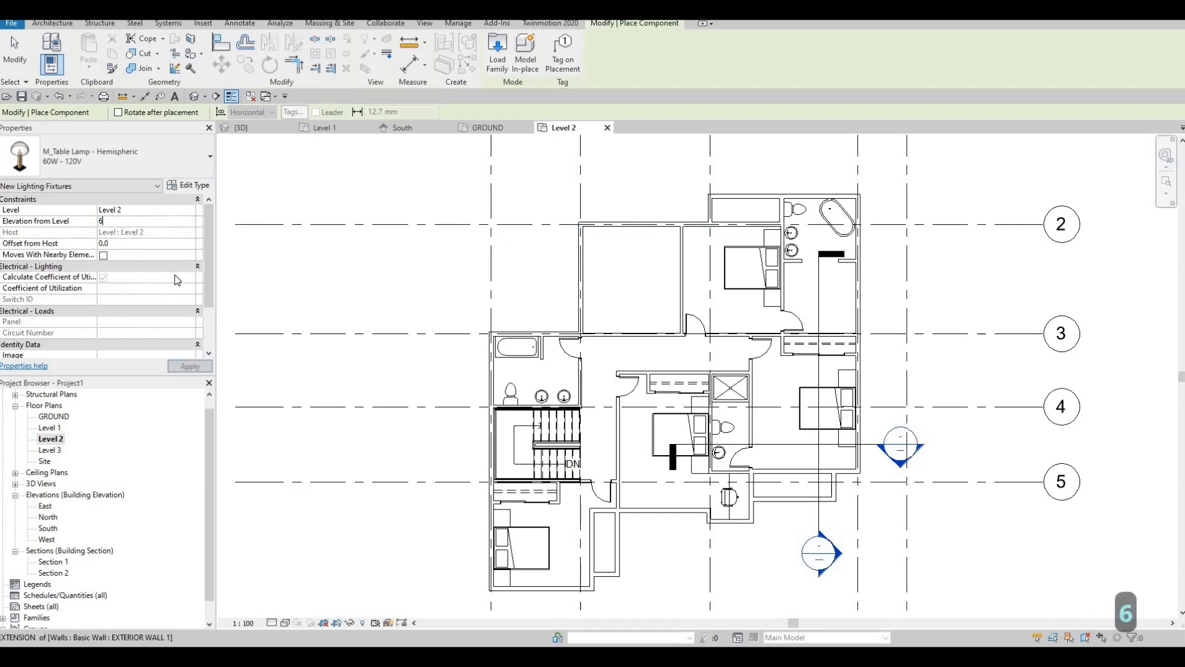
scroll(775, 227, up, 5)
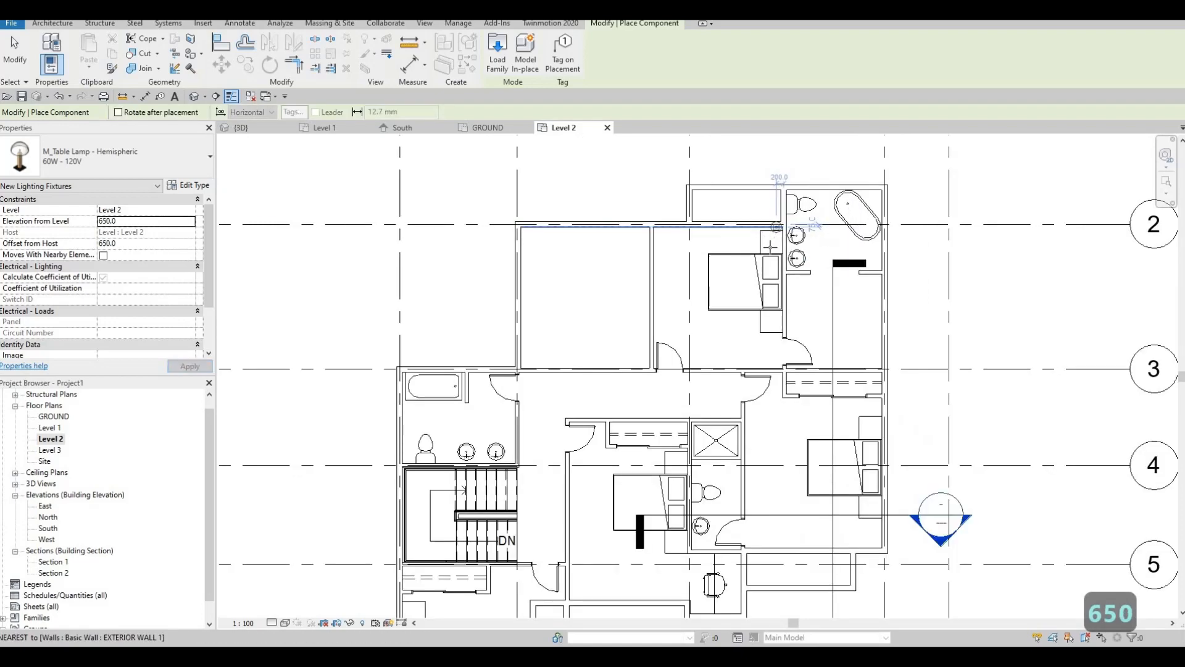
click(765, 277)
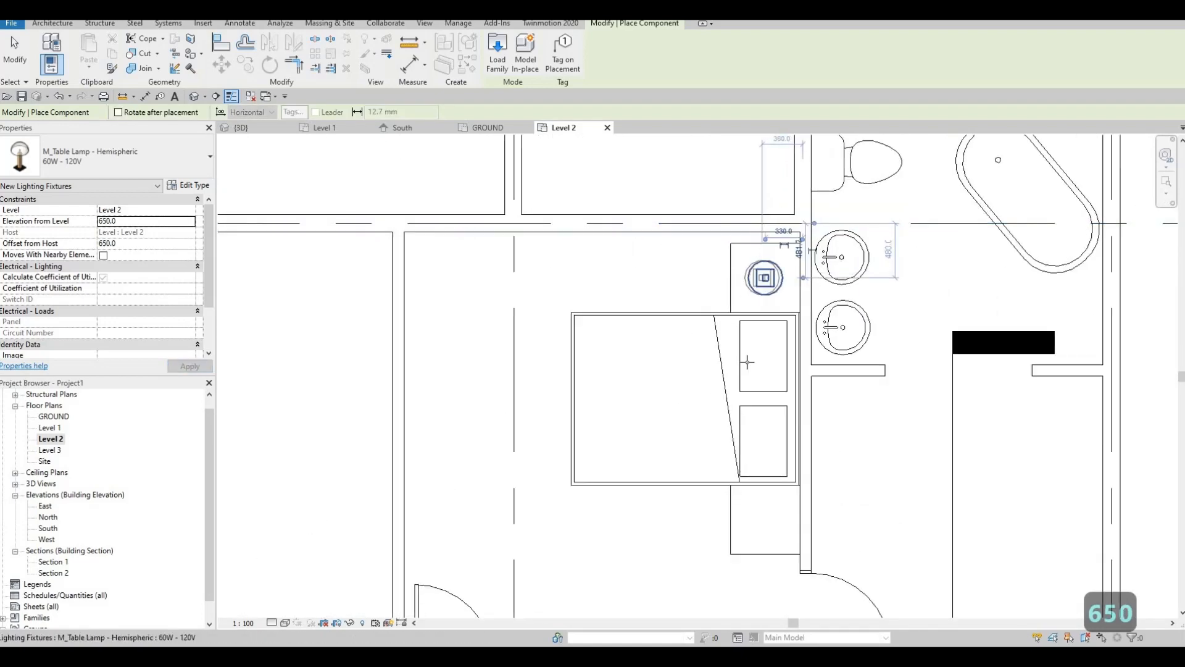
middle_drag(765, 482, 760, 282)
scroll(760, 282, down, 1)
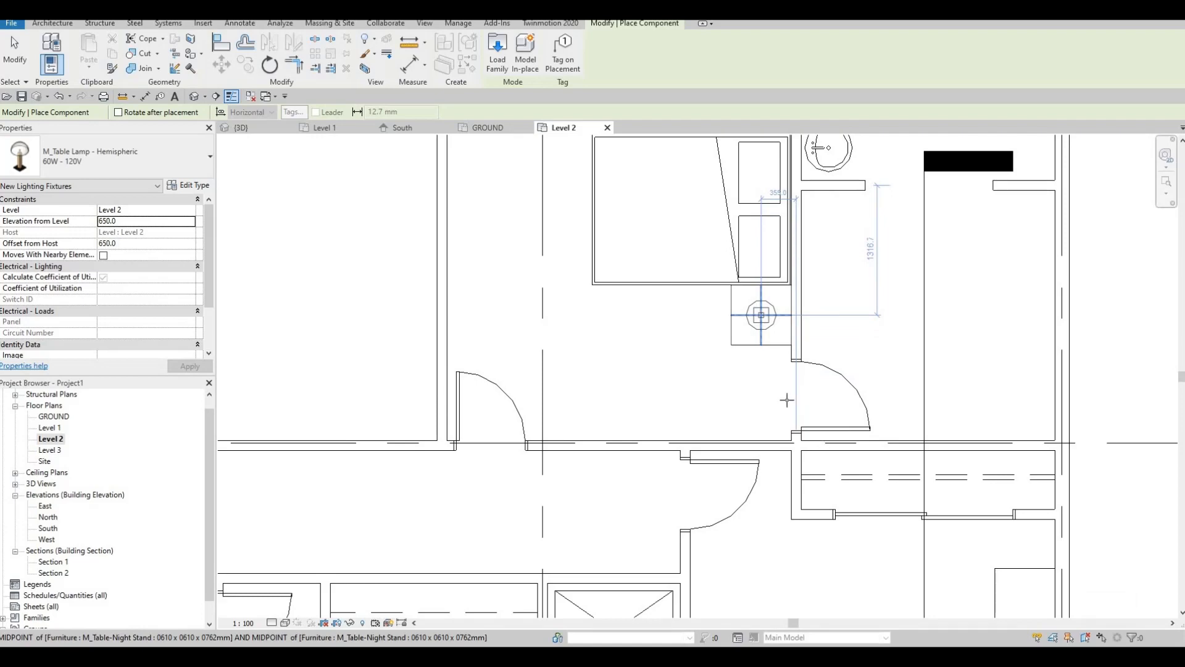
Place table lamps on both night stands in the bedroom on the far side of the shower room
scroll(788, 400, down, 2)
middle_drag(787, 400, 700, 265)
scroll(821, 375, up, 2)
click(845, 382)
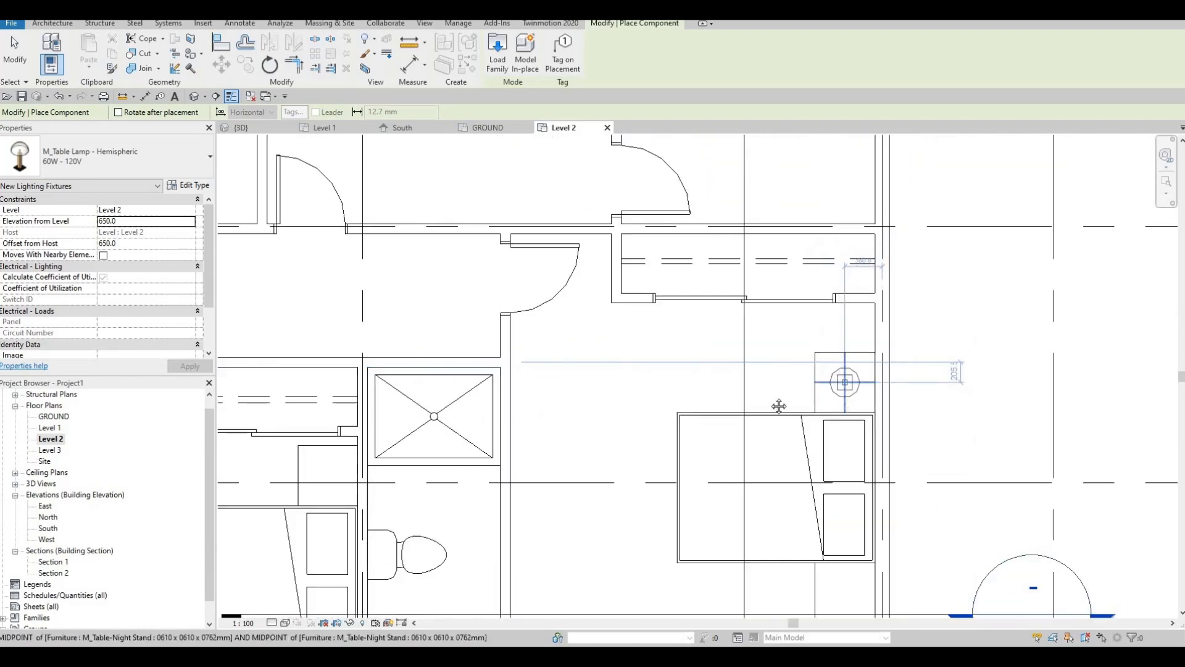
middle_drag(808, 464, 676, 203)
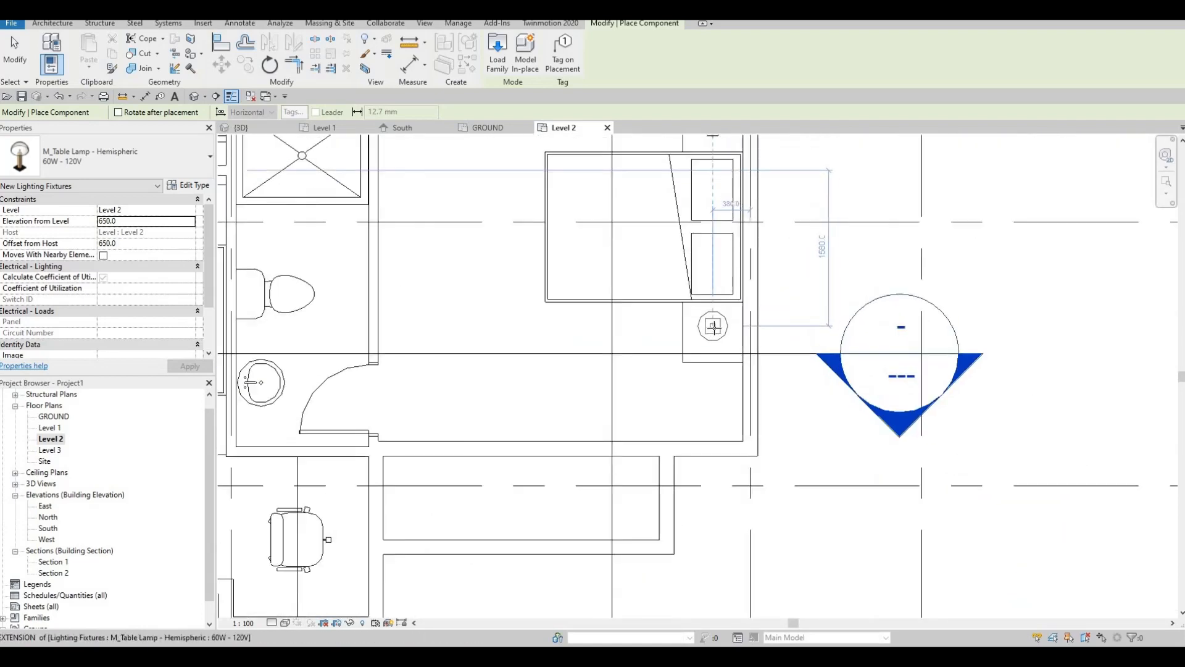
click(692, 202)
scroll(718, 303, down, 1)
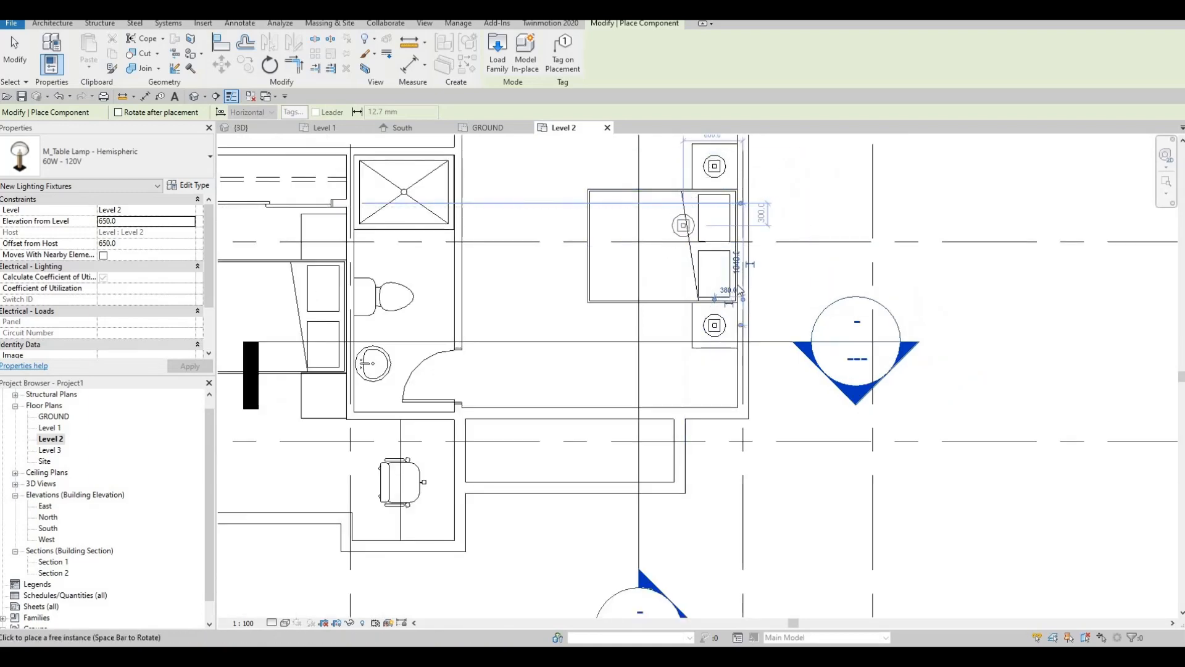
Place table lamps on the lower and upper night stands in the middle bedroom
scroll(740, 291, down, 4)
scroll(719, 318, up, 3)
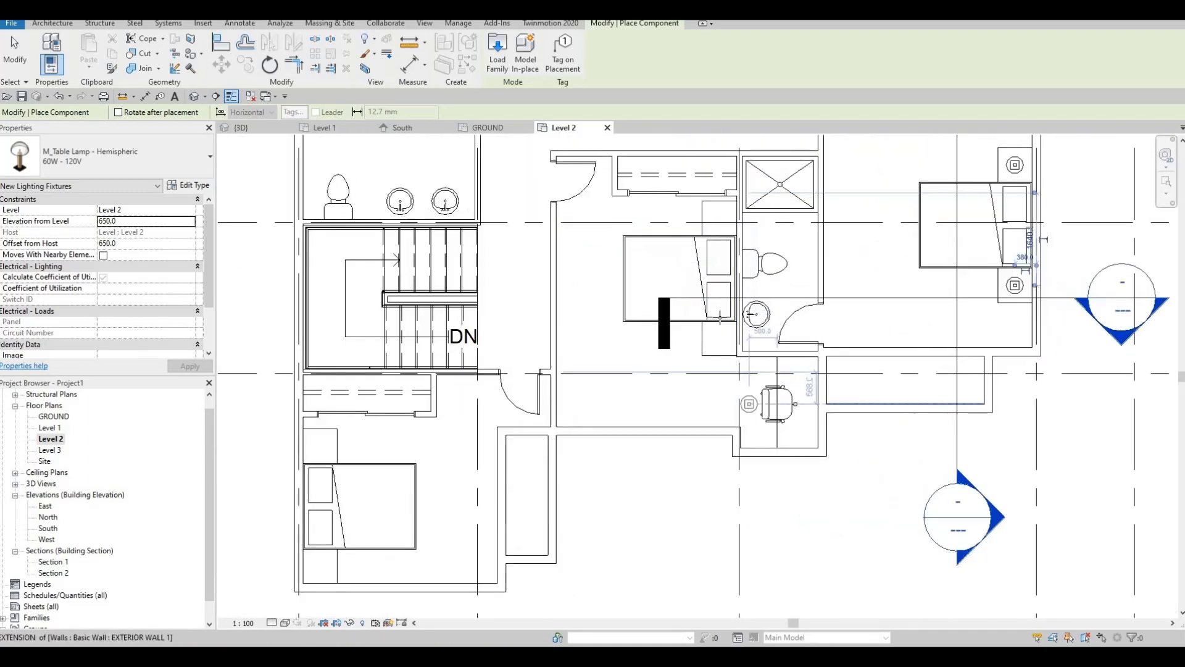
scroll(720, 319, up, 3)
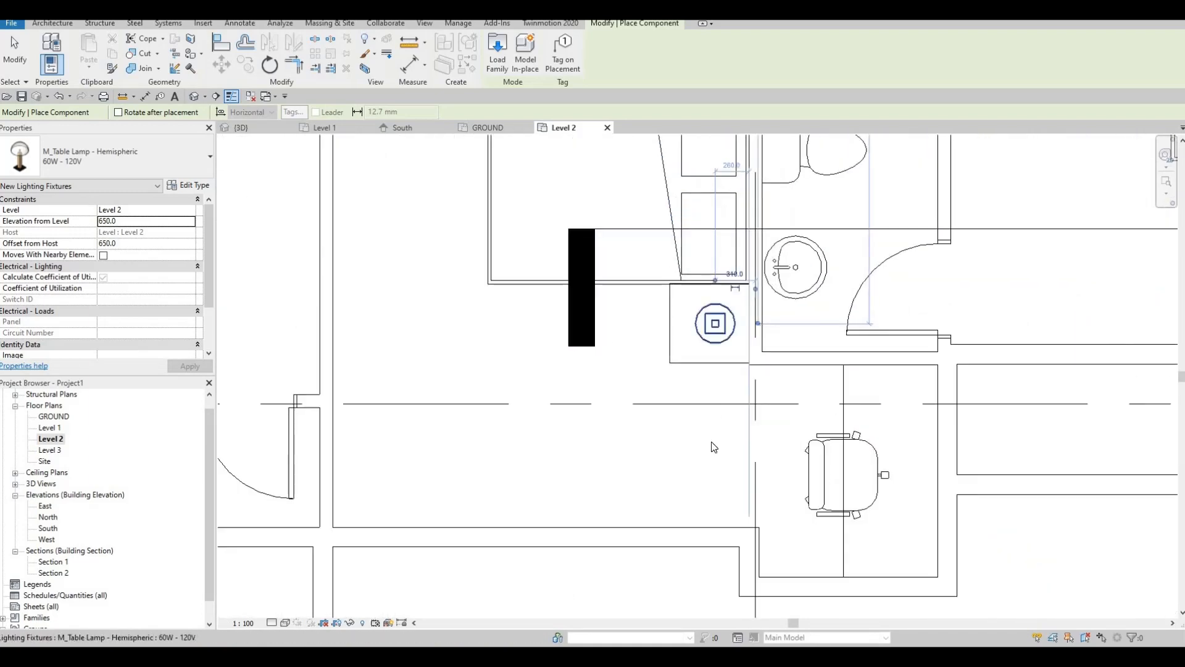
middle_drag(687, 179, 718, 411)
click(762, 303)
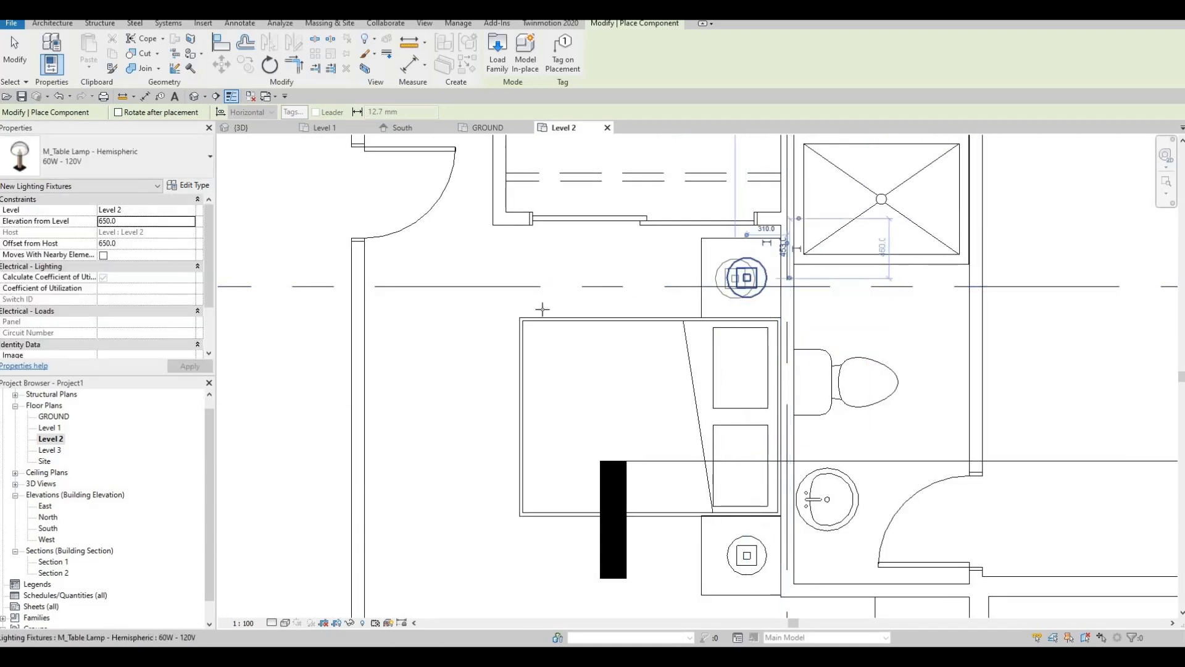
Place table lamps on both night stands in the bedroom below the staircase and end the placement
scroll(648, 304, down, 3)
middle_drag(543, 309, 812, 303)
middle_drag(530, 402, 699, 182)
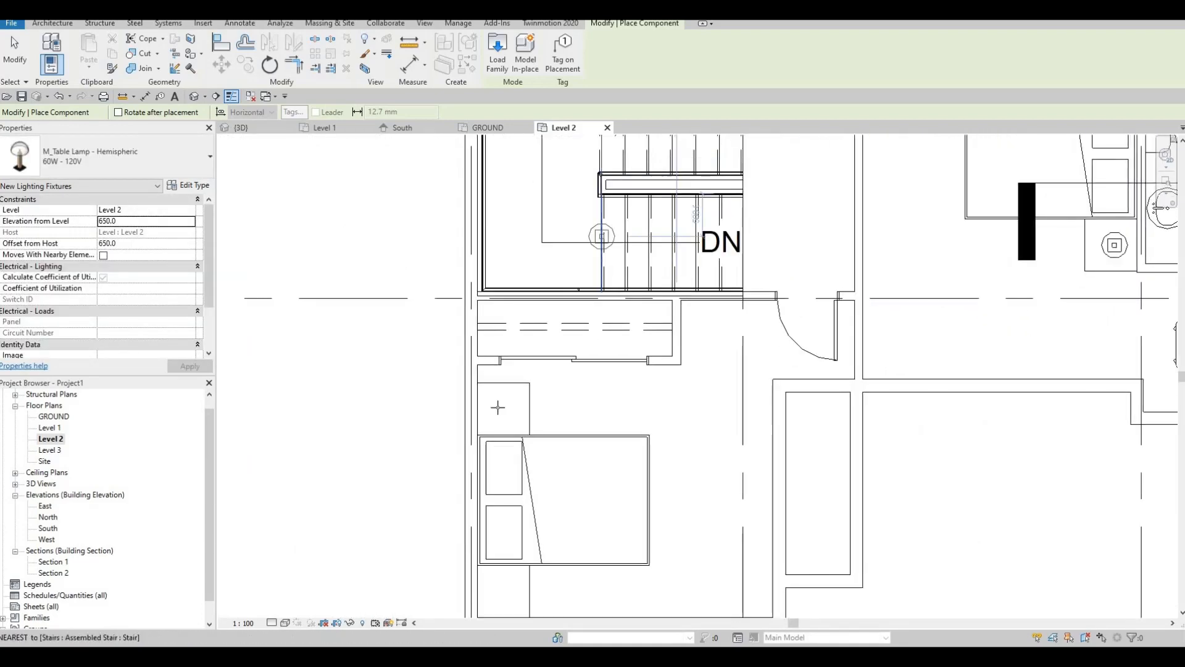
click(504, 408)
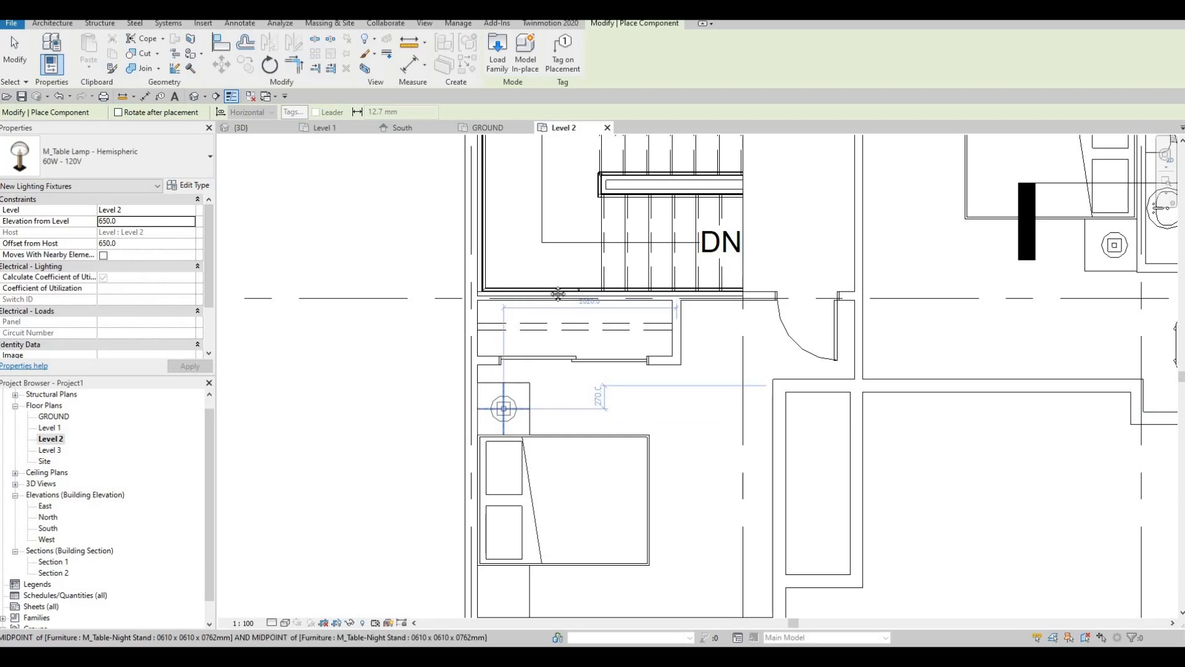
middle_drag(521, 346, 541, 100)
click(524, 352)
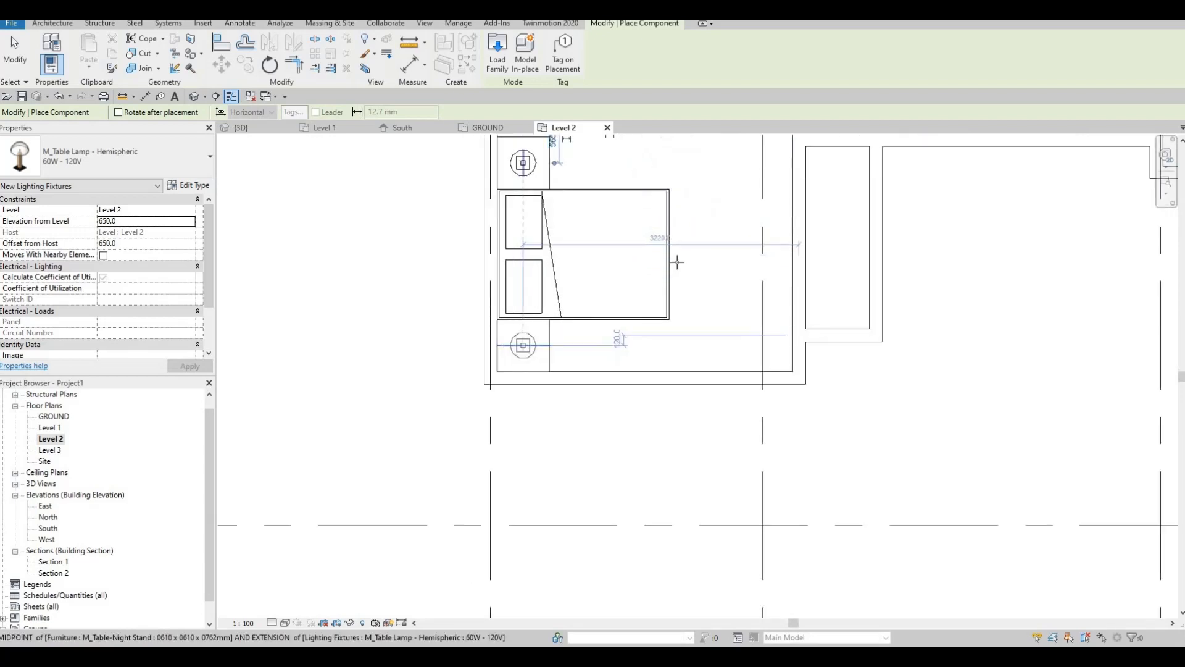
key(Escape)
key(Escape)
key(Escape)
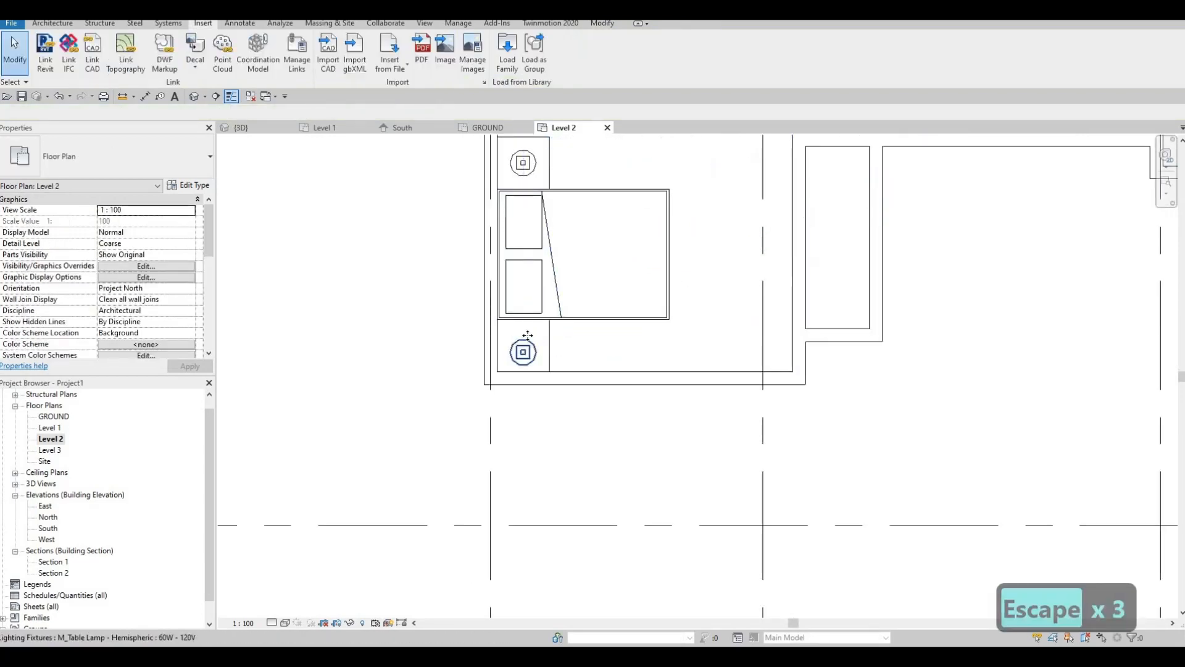
Nudge the lower table lamp up to centre it on its night stand in the bedroom below the staircase
click(535, 333)
key(Up)
key(Up)
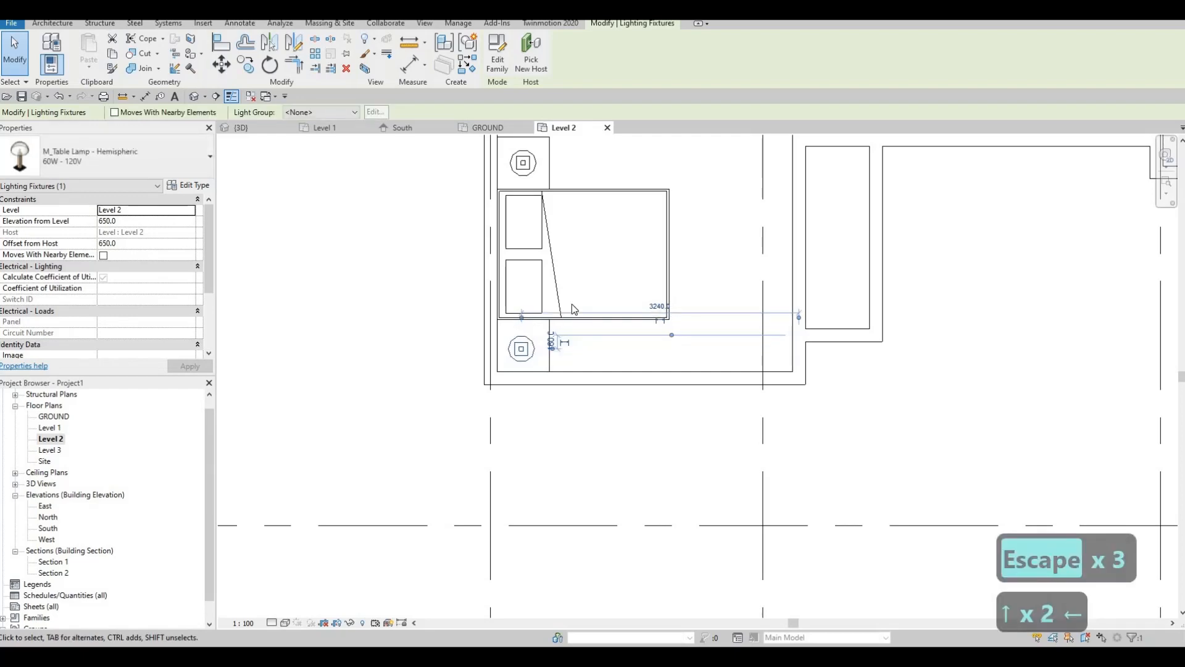
key(Left)
key(Up)
key(Right)
scroll(817, 253, down, 3)
key(Escape)
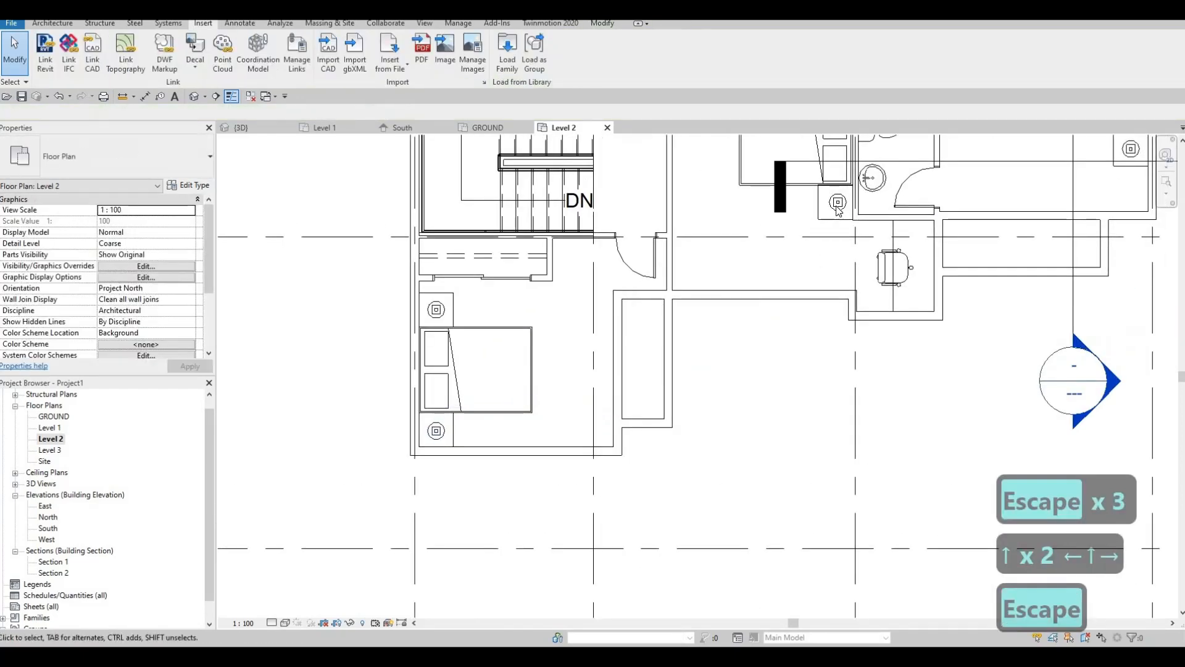
Nudge the middle bedroom's two table lamps left to centre them on their night stands
click(836, 204)
key(Left)
key(Left)
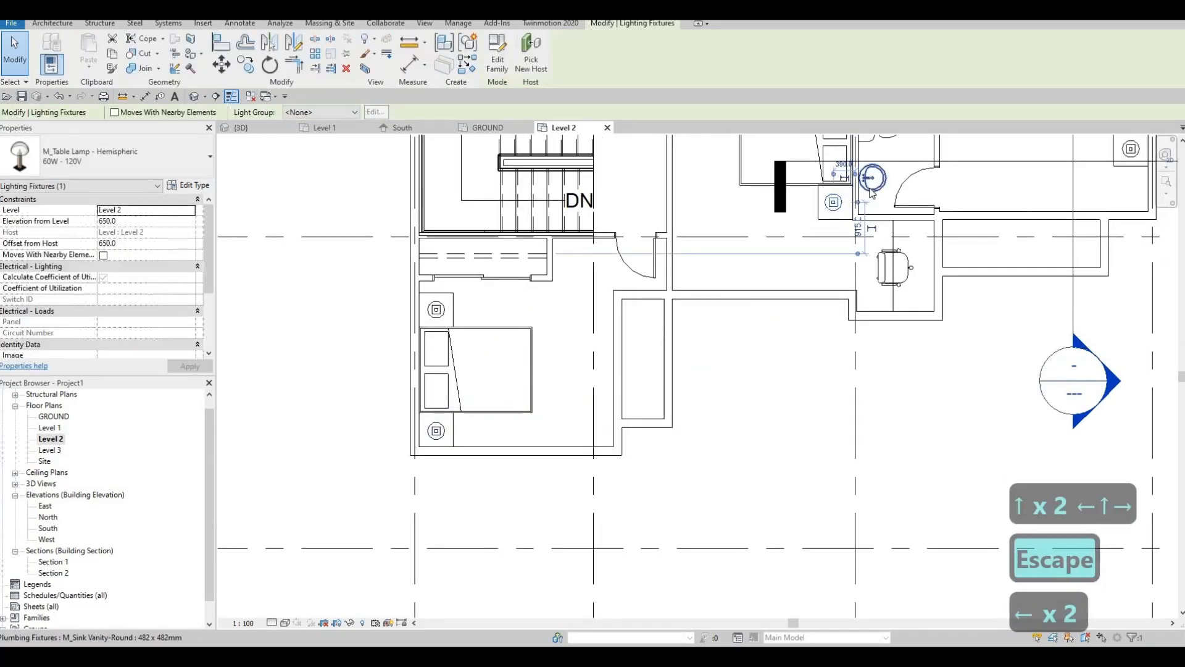
key(Right)
middle_drag(810, 377, 814, 440)
click(781, 343)
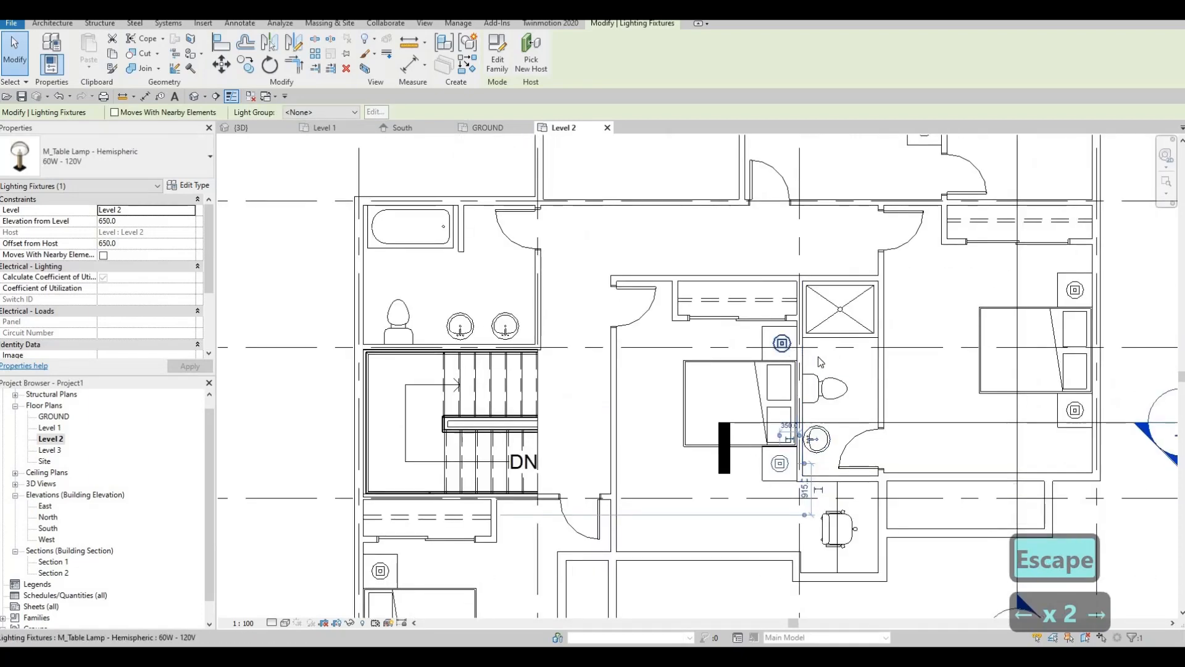
key(Left)
scroll(747, 356, down, 2)
key(Escape)
key(Escape)
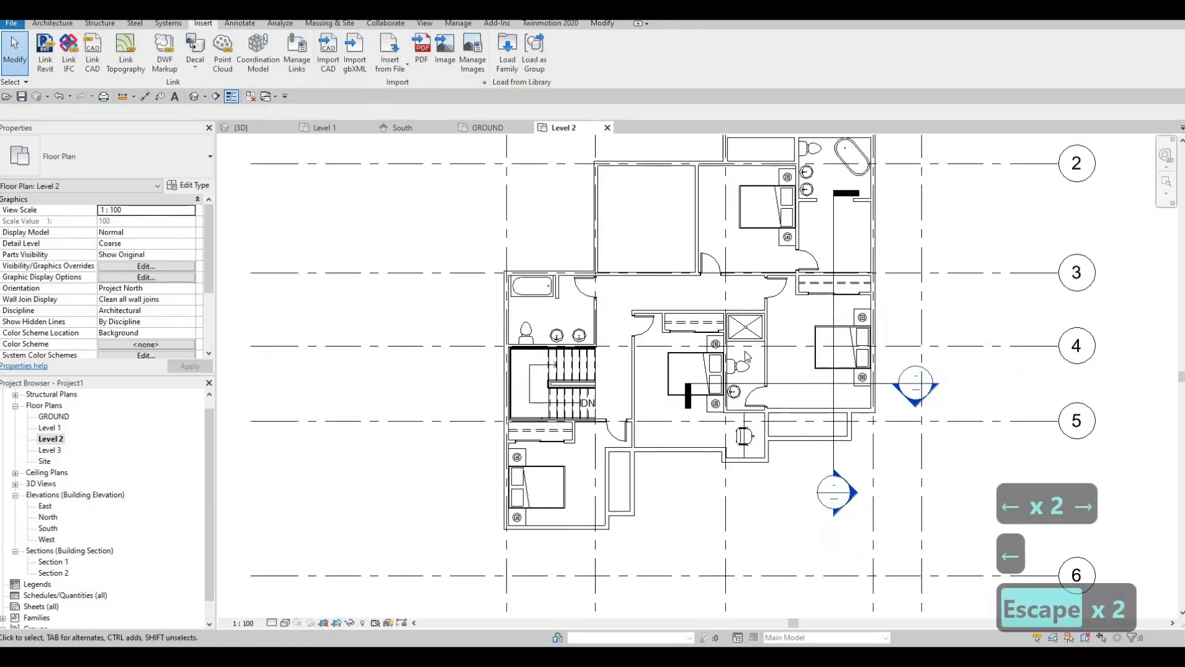
Review the table lamp placement in all Level 2 bedrooms
scroll(747, 357, down, 1)
middle_drag(748, 358, 751, 287)
middle_drag(826, 369, 814, 449)
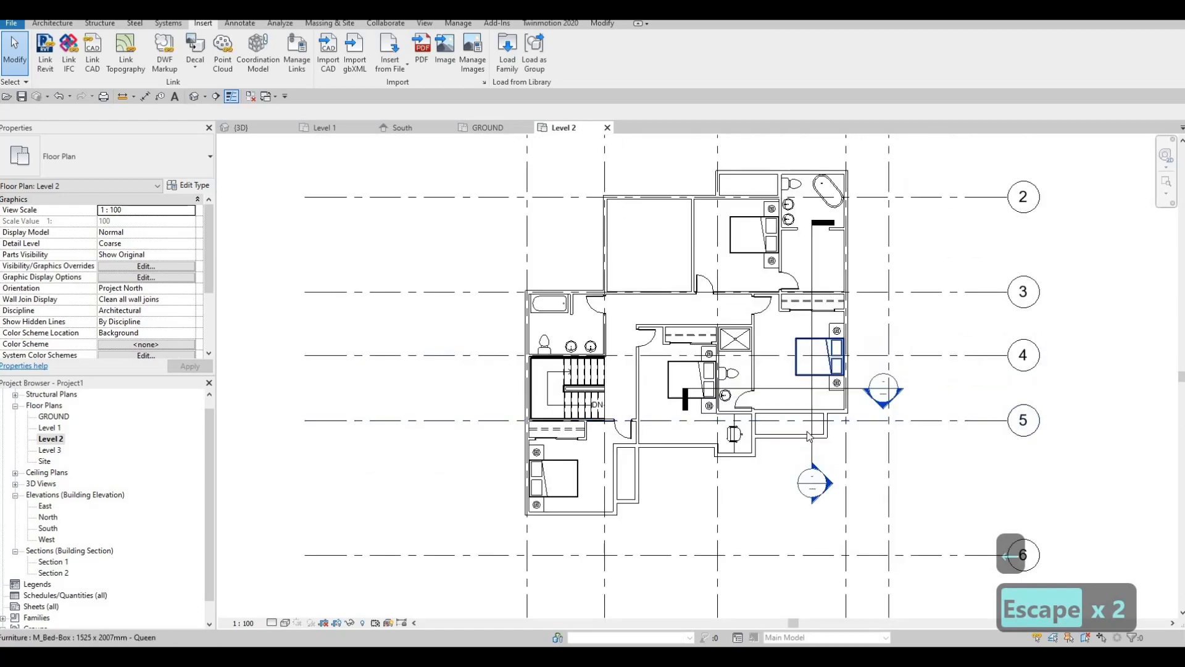
middle_drag(796, 340, 795, 406)
key(F1)
key(F1)
scroll(832, 315, up, 2)
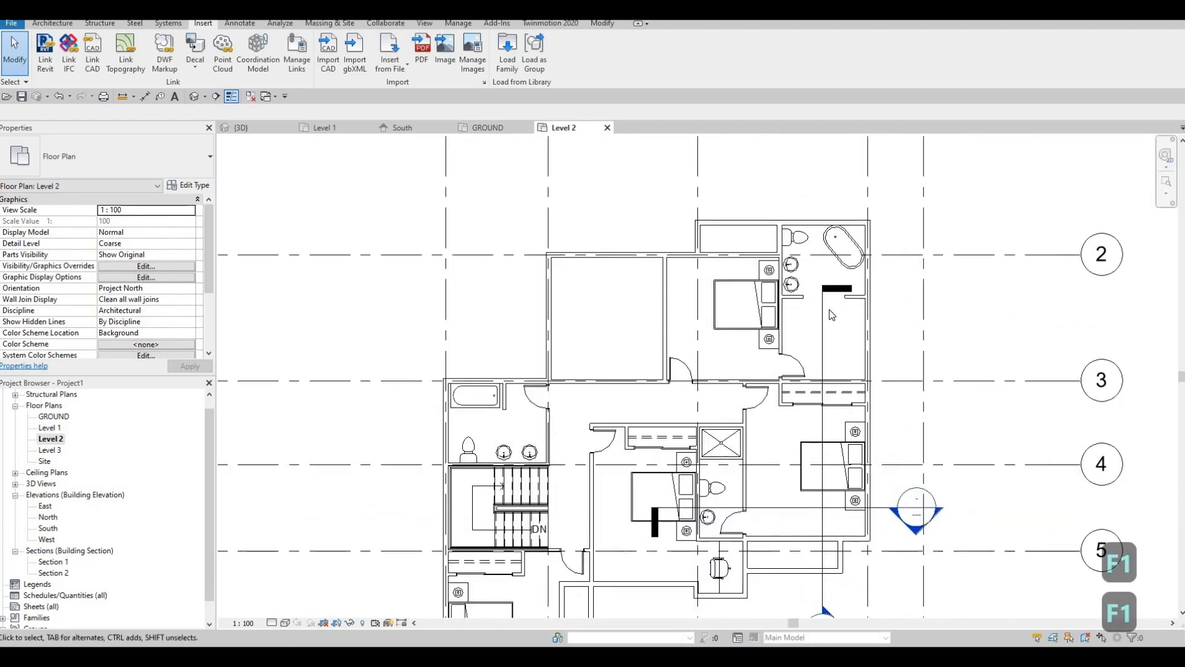
scroll(772, 361, up, 2)
middle_drag(732, 445, 753, 269)
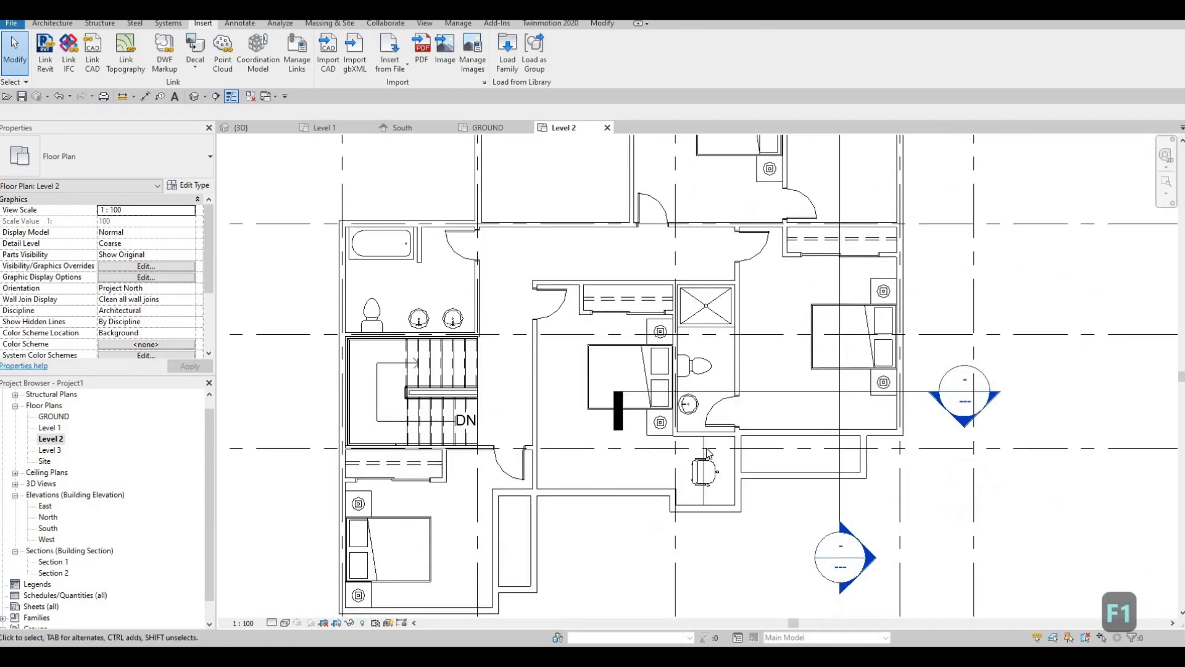
Draw a Thin Lines counter outline about 1370 mm long around the two sinks beside the freestanding tub, ending at the wall
click(704, 453)
key(c)
key(s)
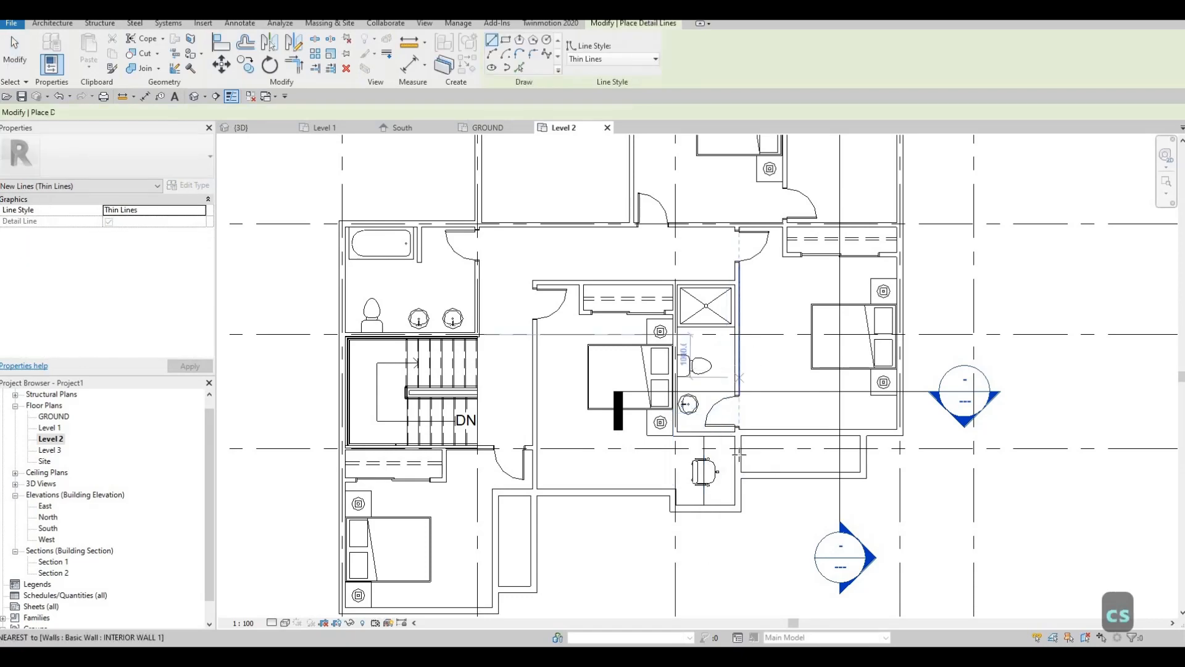
middle_drag(710, 456, 679, 630)
middle_drag(794, 284, 784, 395)
scroll(778, 345, up, 5)
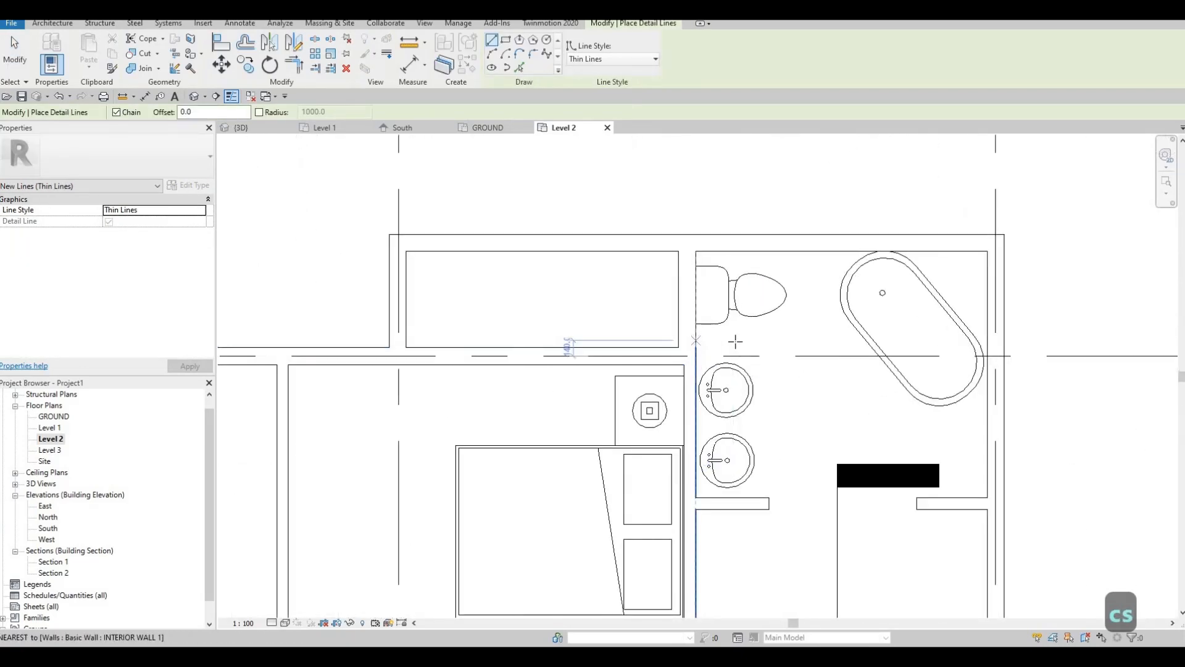
click(696, 341)
click(756, 477)
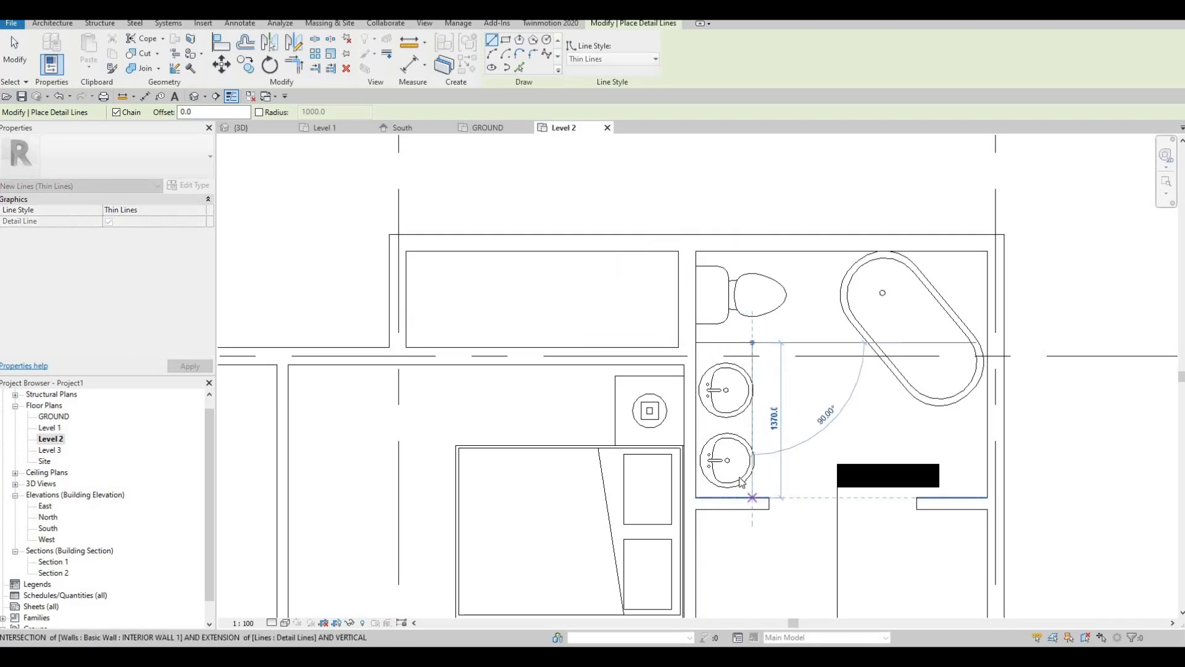
click(741, 479)
key(Escape)
key(Escape)
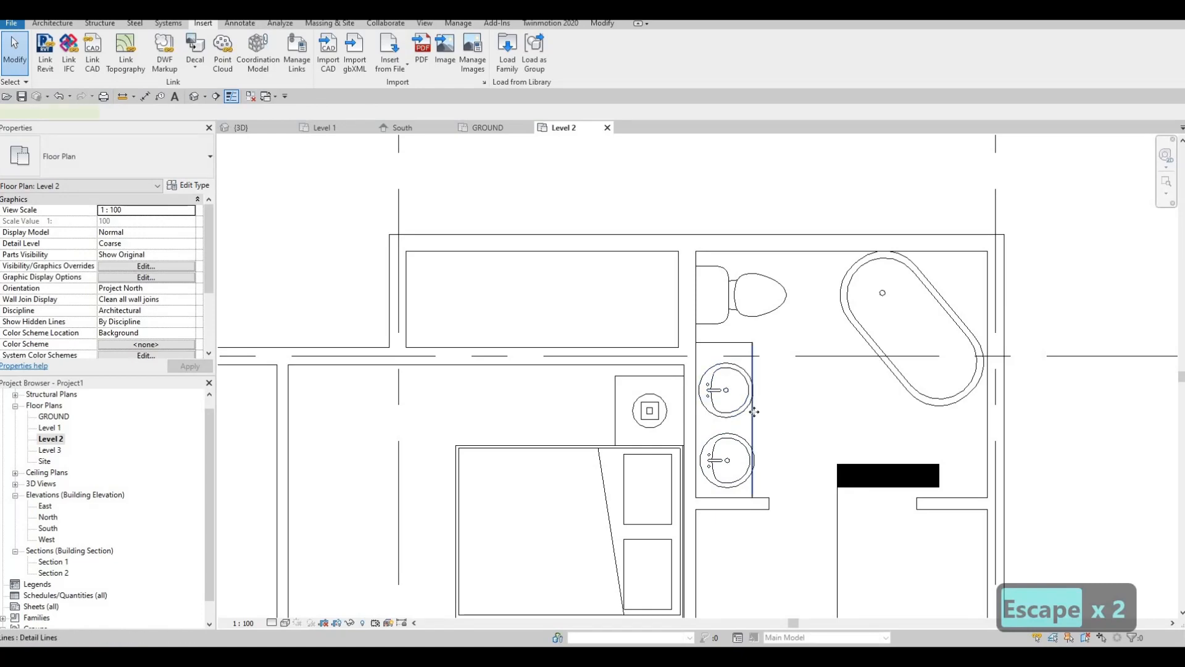
Nudge the counter's front edge two increments right, away from the two sinks, in the bathroom with the freestanding tub
click(754, 411)
key(Right)
key(Right)
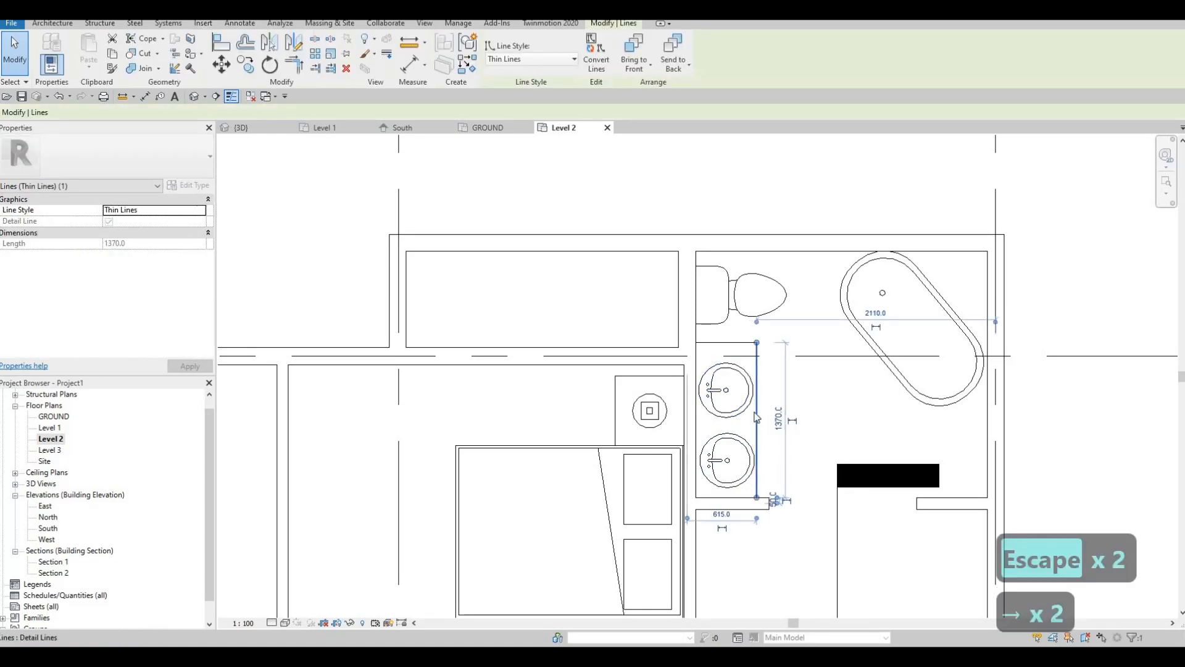
key(Escape)
key(Escape)
scroll(752, 299, down, 4)
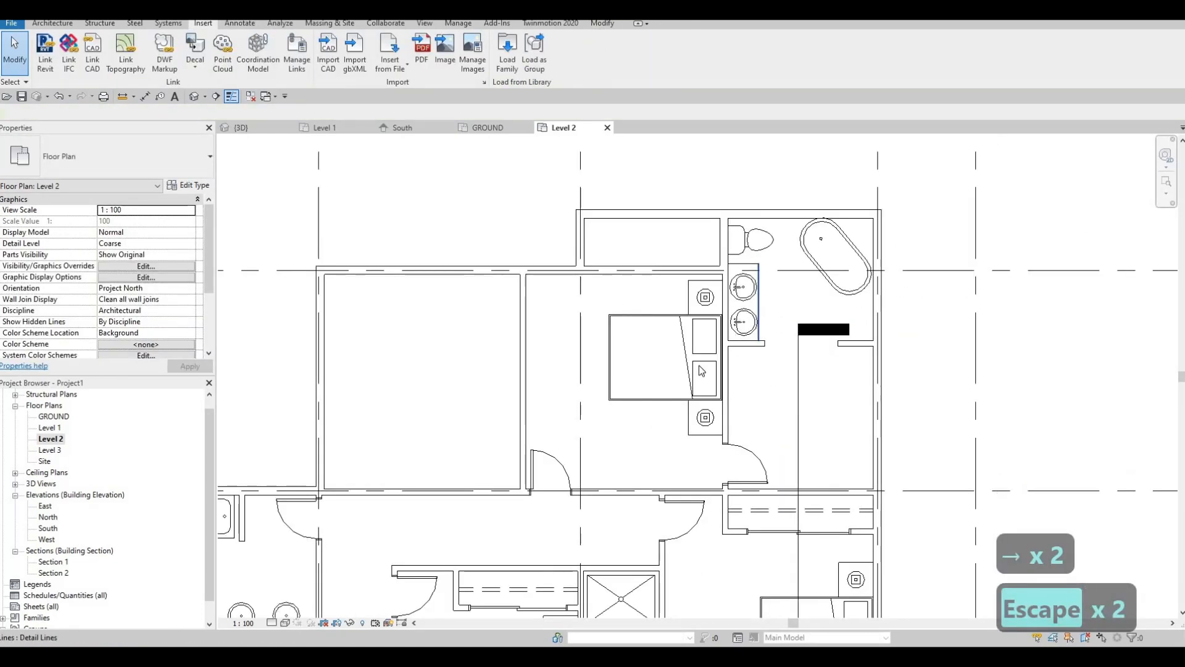
Draw a Thin Lines counter outline about 1870 mm long around the two sinks in the bathroom above the staircase
click(759, 313)
key(c)
key(s)
middle_drag(680, 387, 743, 224)
scroll(743, 224, down, 2)
middle_drag(545, 323, 610, 292)
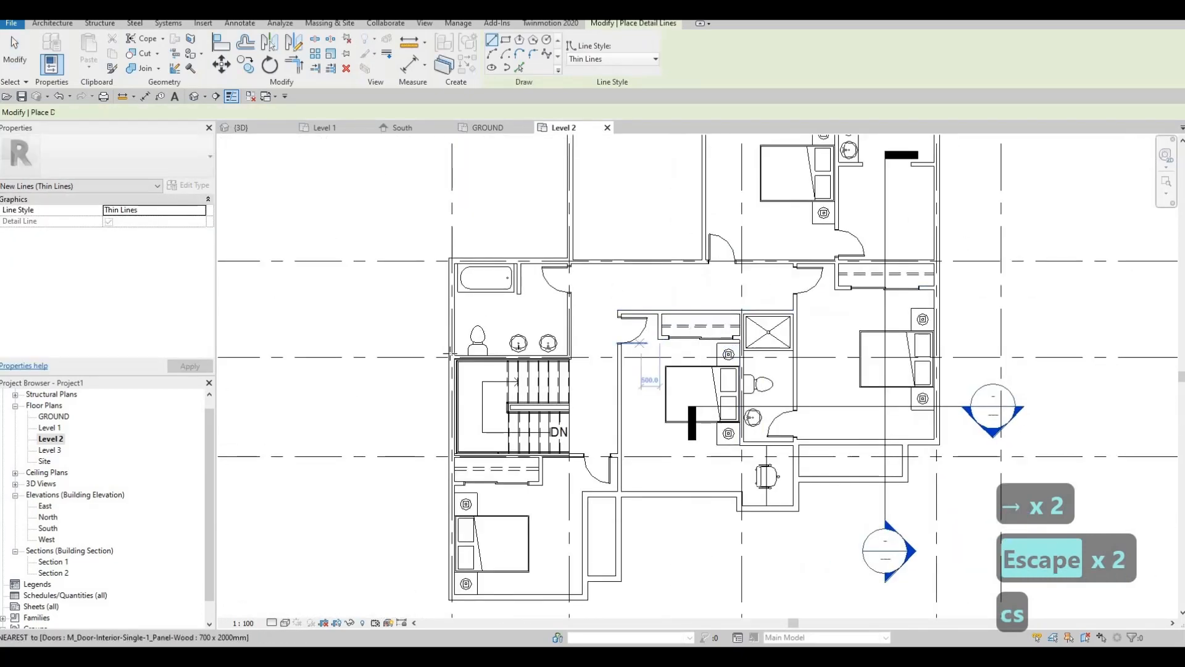
scroll(538, 342, up, 5)
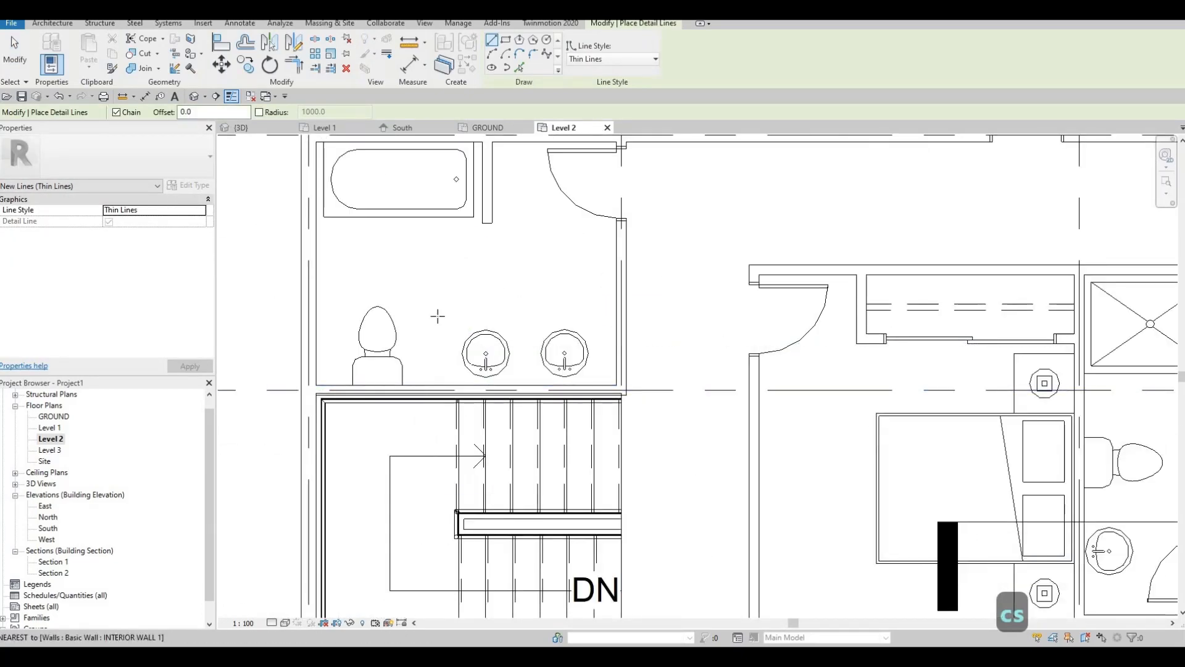
click(432, 385)
click(592, 321)
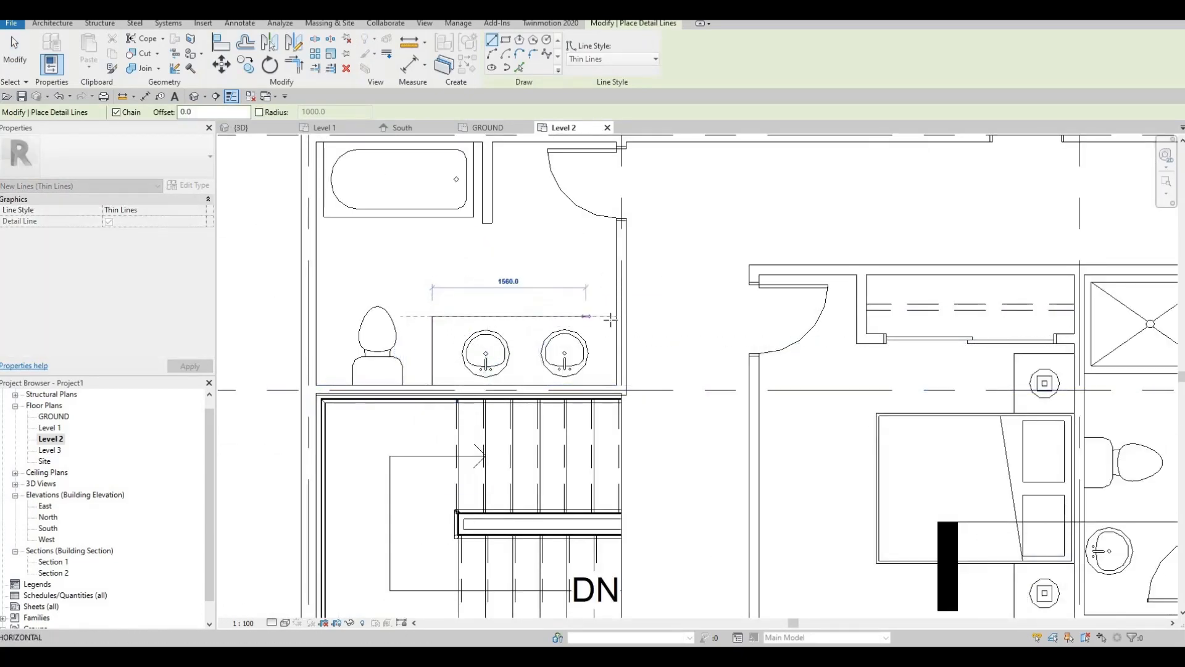
click(537, 324)
key(Escape)
key(Escape)
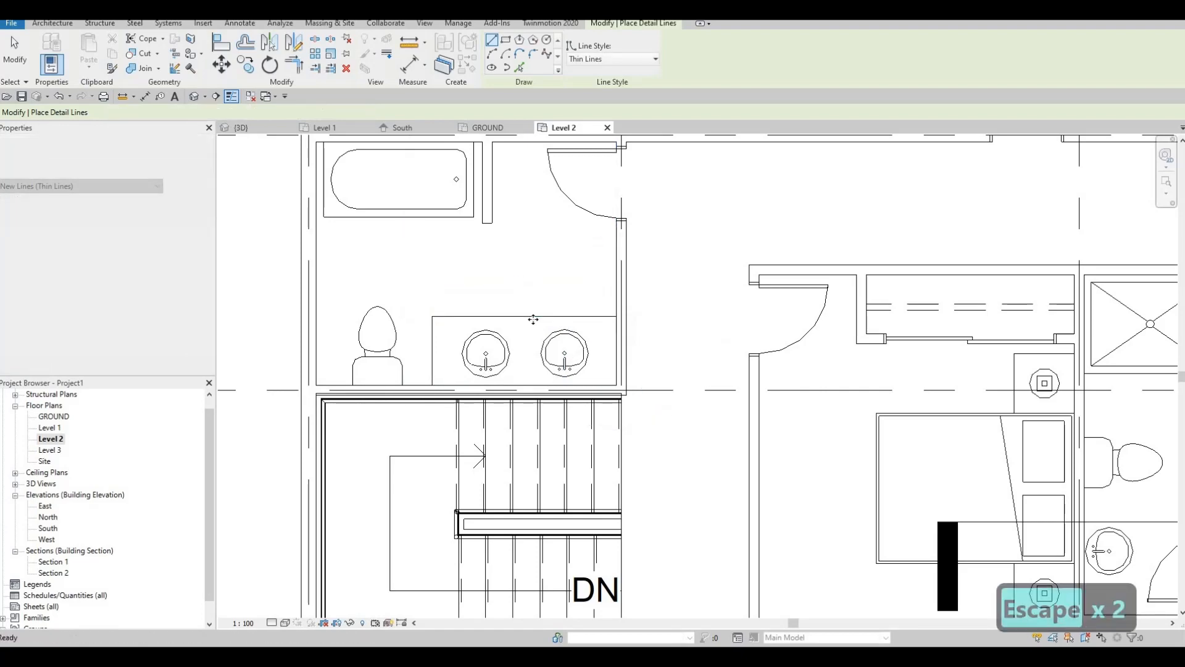
Nudge the counter's front edge down towards the sinks in the bathroom above the staircase
click(536, 321)
key(Down)
key(Down)
key(Down)
key(Down)
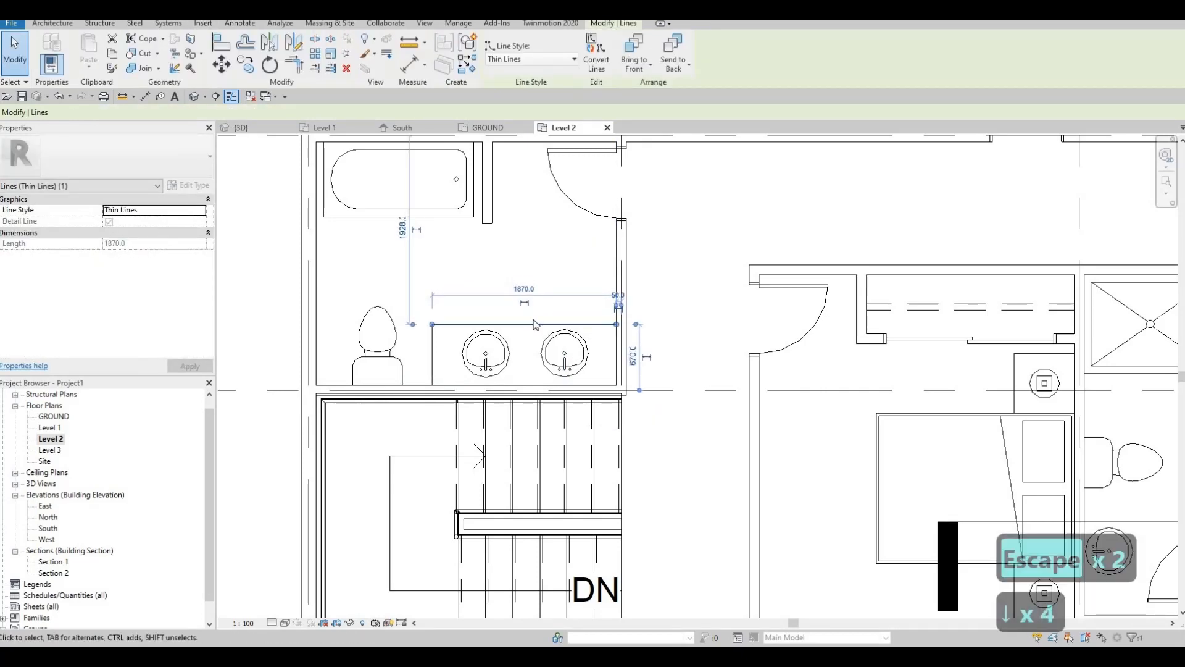
key(Escape)
key(Escape)
scroll(617, 312, down, 5)
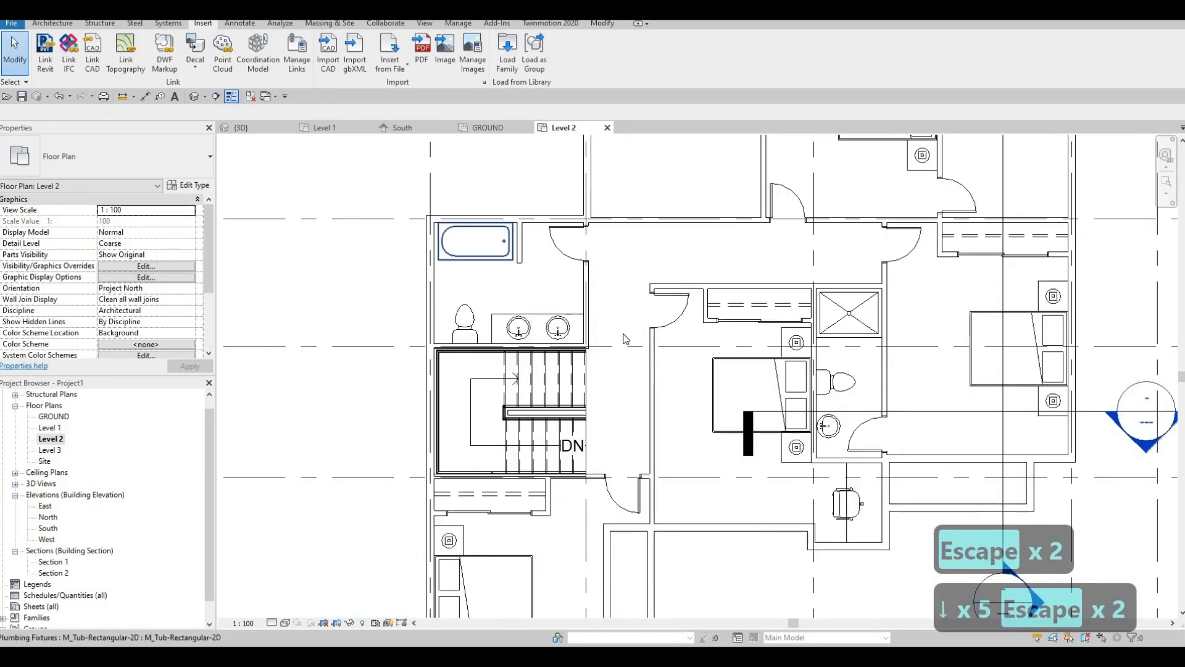
Draw a Thin Lines closet outline about 1600 mm long against the left wall of the dressing room below the freestanding-tub bathroom
middle_drag(668, 319, 605, 335)
middle_drag(781, 198, 749, 358)
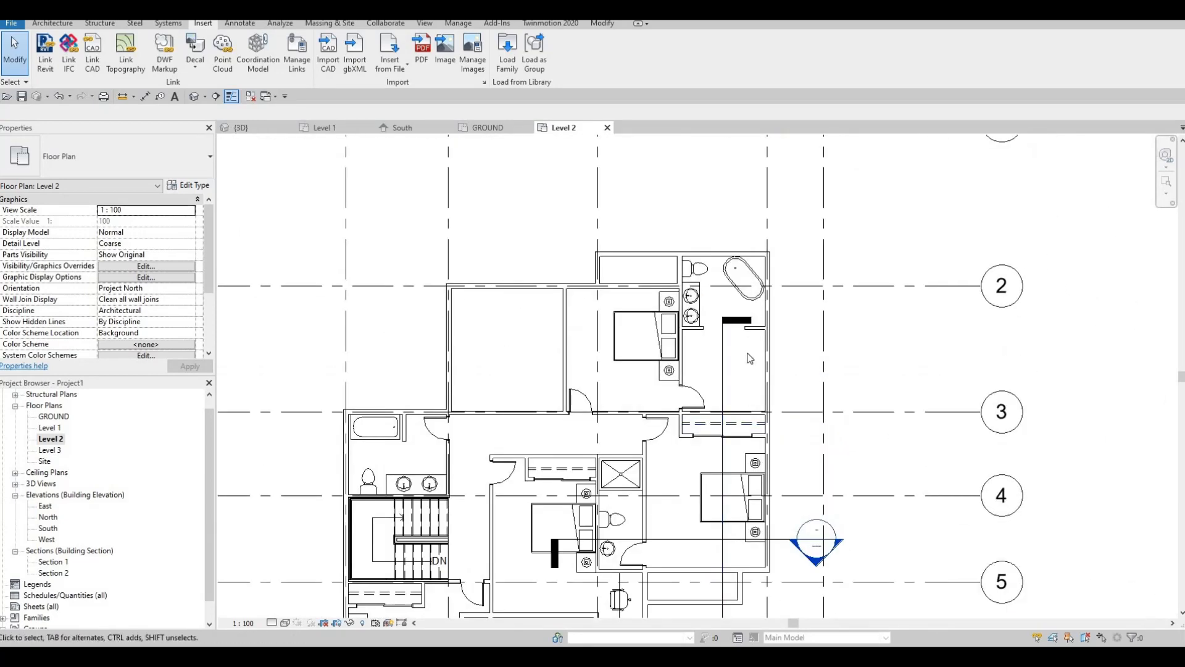
click(394, 479)
key(c)
key(s)
scroll(718, 377, up, 3)
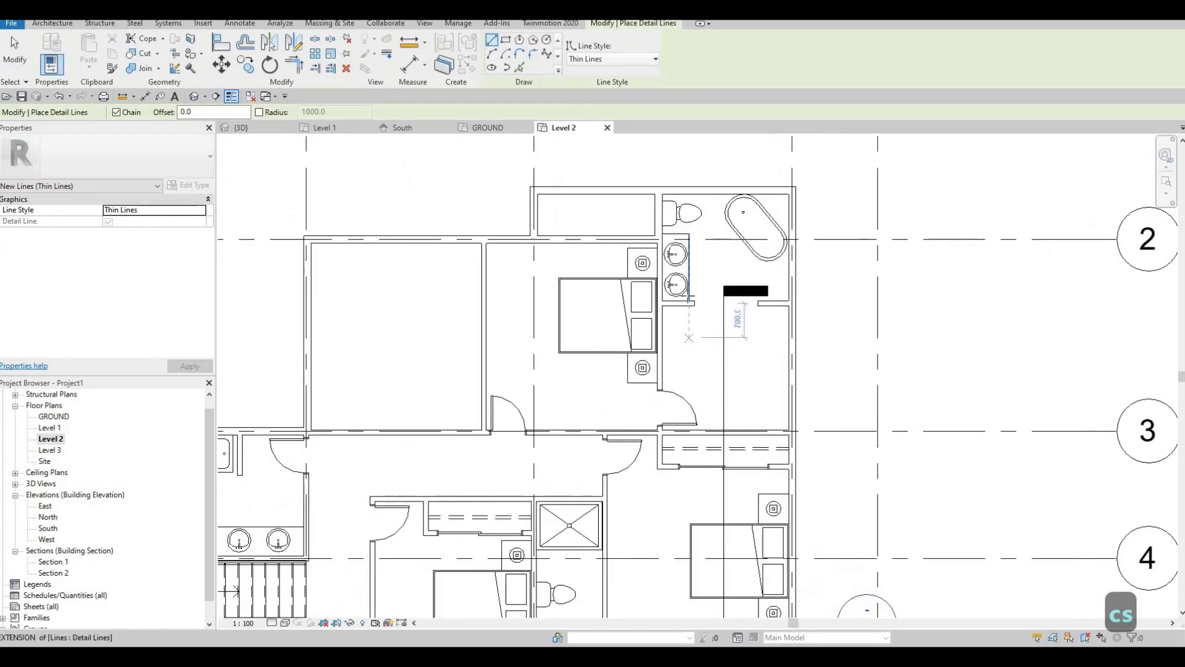
scroll(689, 337, up, 2)
click(688, 288)
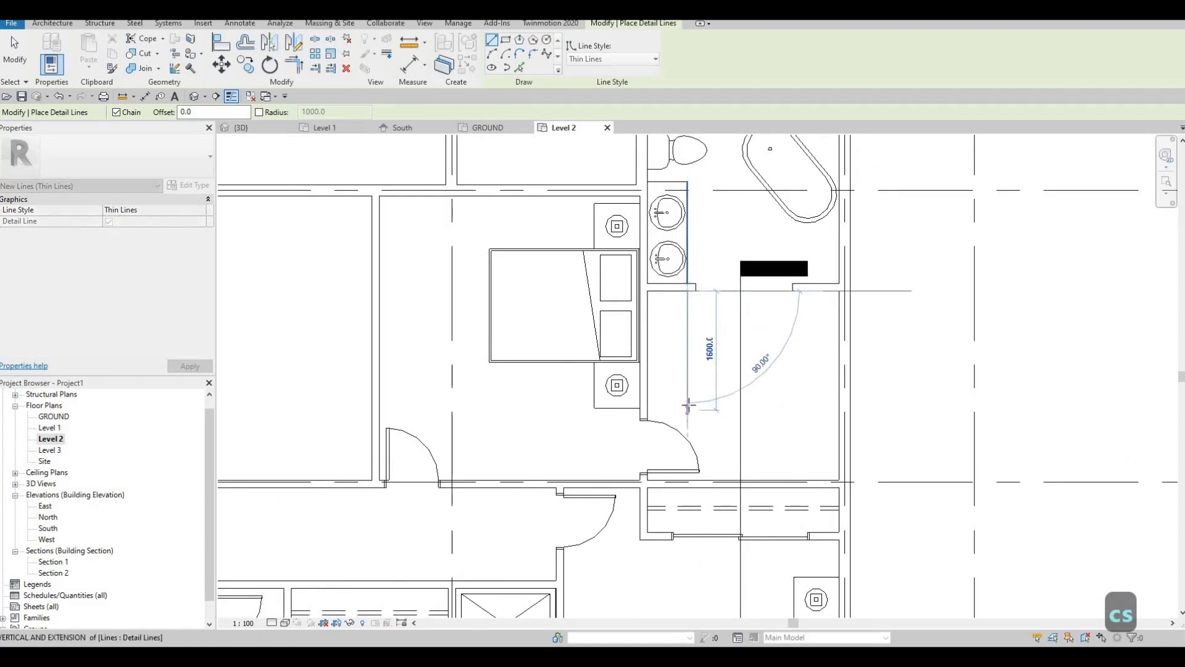
click(688, 409)
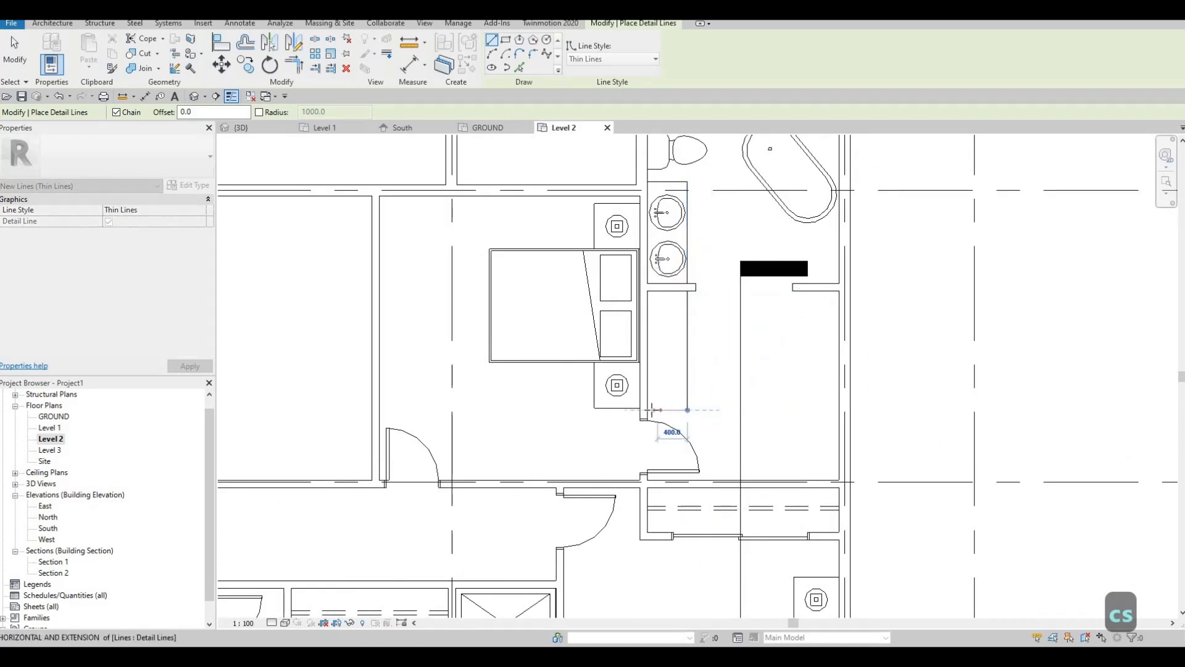
key(Escape)
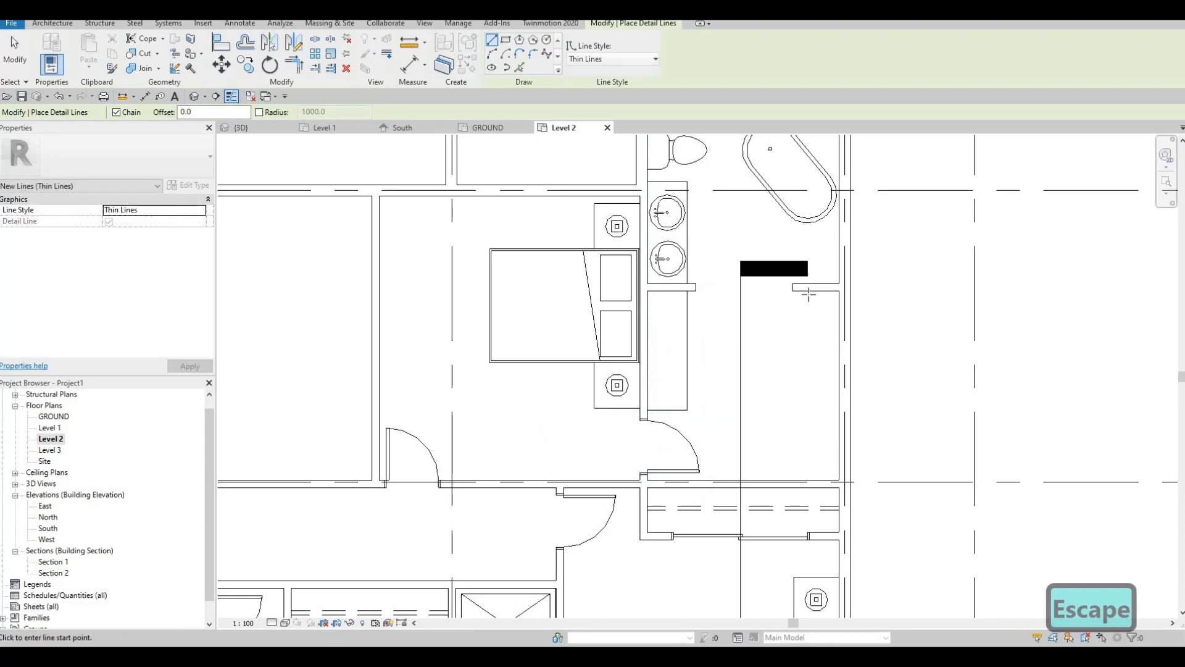
Draw an L-shaped Thin Lines closet outline along the dressing room's right and bottom walls, with an end line about 438 mm long
click(801, 291)
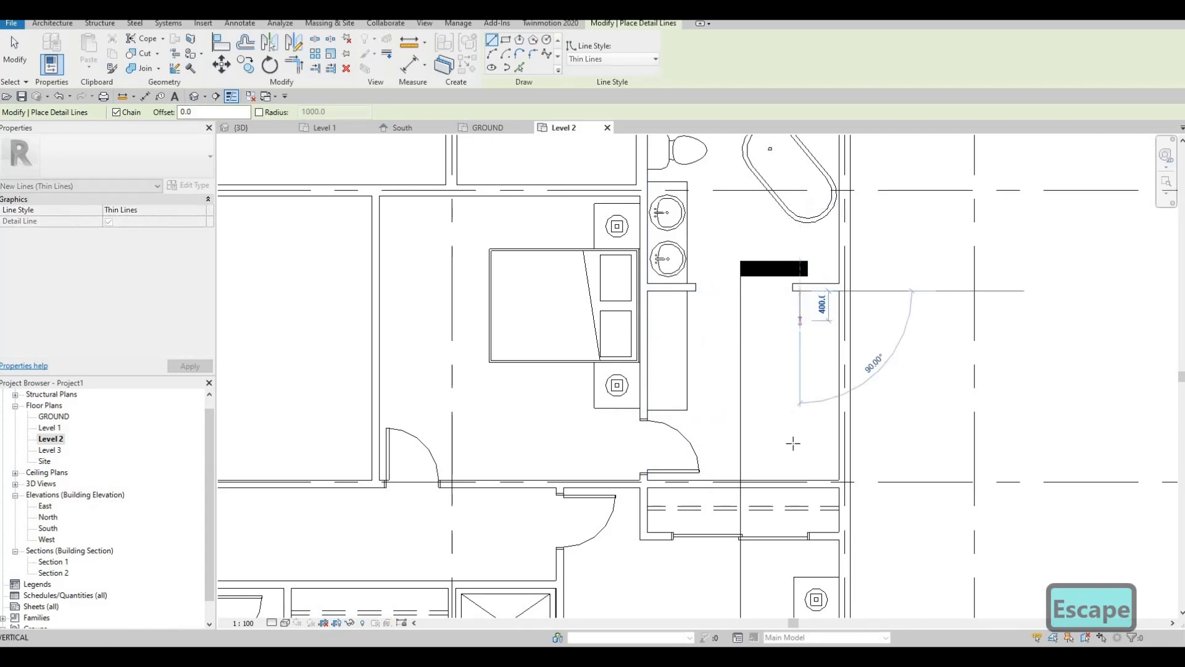
click(799, 447)
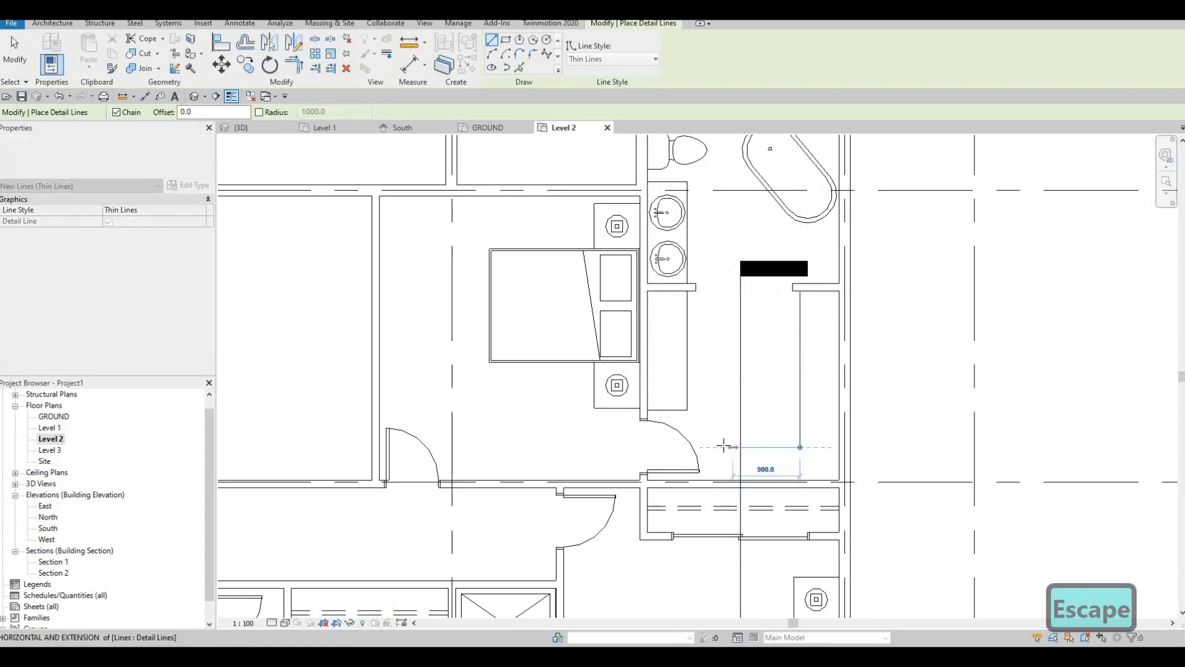
click(725, 447)
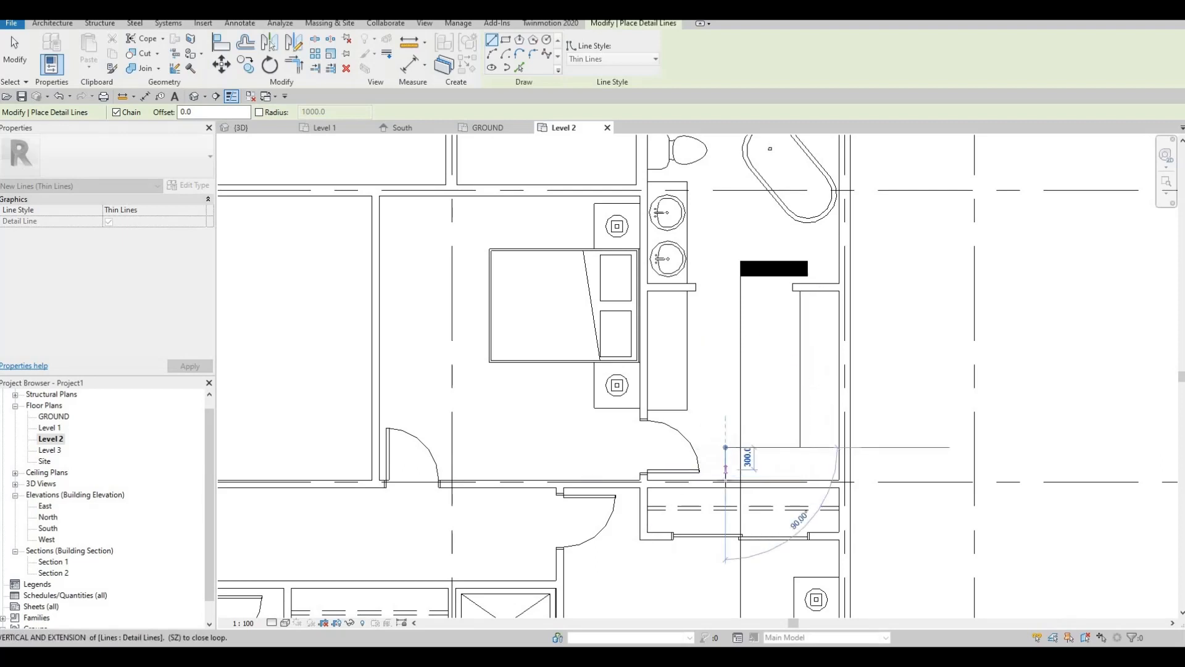
click(726, 479)
key(Escape)
scroll(727, 457, up, 2)
key(Escape)
key(Escape)
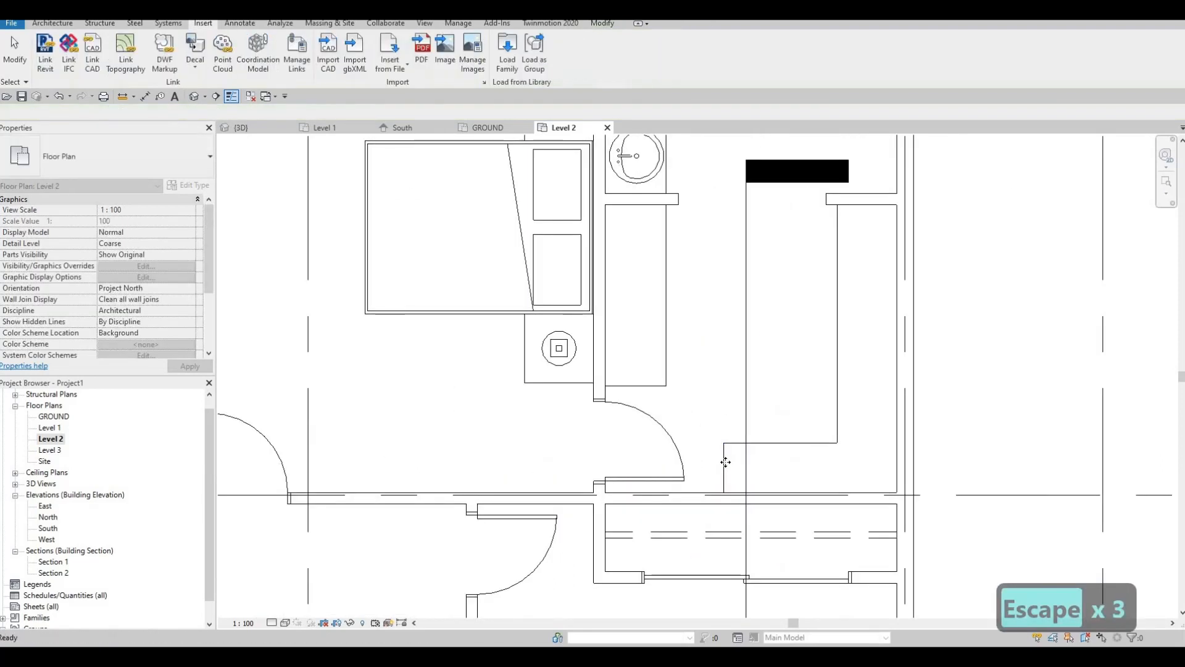
Nudge the short end line of the L-shaped closet four increments left
click(725, 461)
key(Left)
key(Left)
key(Left)
key(Left)
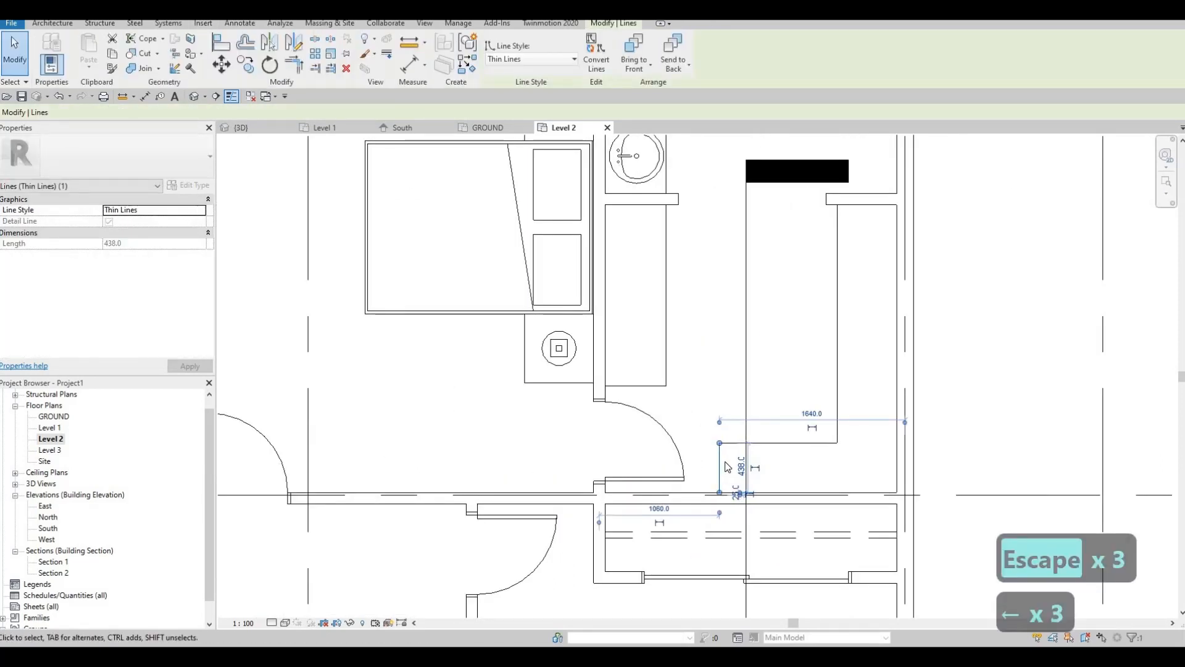
key(Escape)
key(Escape)
scroll(610, 462, down, 2)
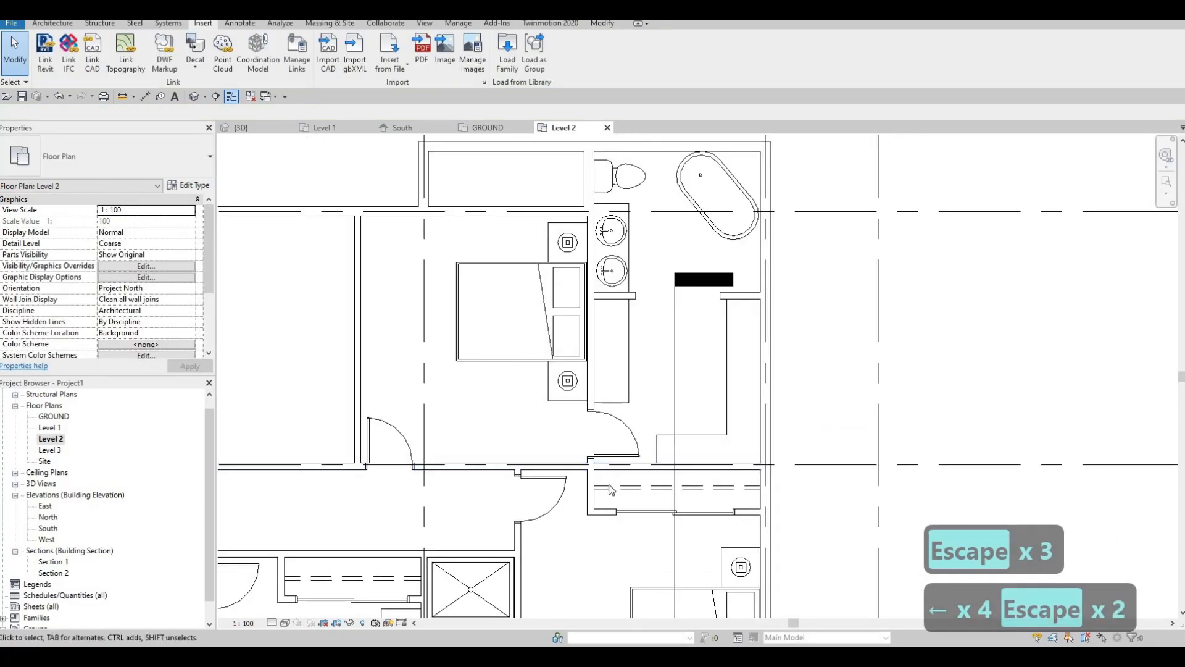
Draw dashed <Demolished> detail lines inside the dressing room's left closet, about 1500 mm down and 480 mm across to the wall
click(611, 487)
key(c)
key(s)
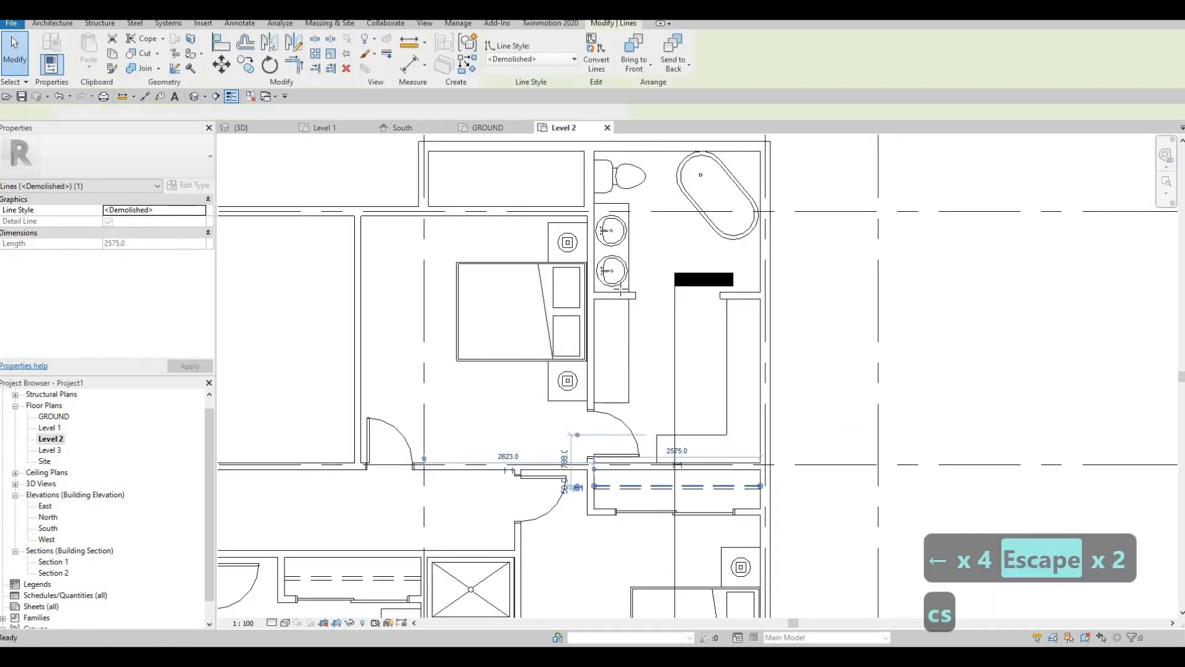
scroll(632, 364, up, 4)
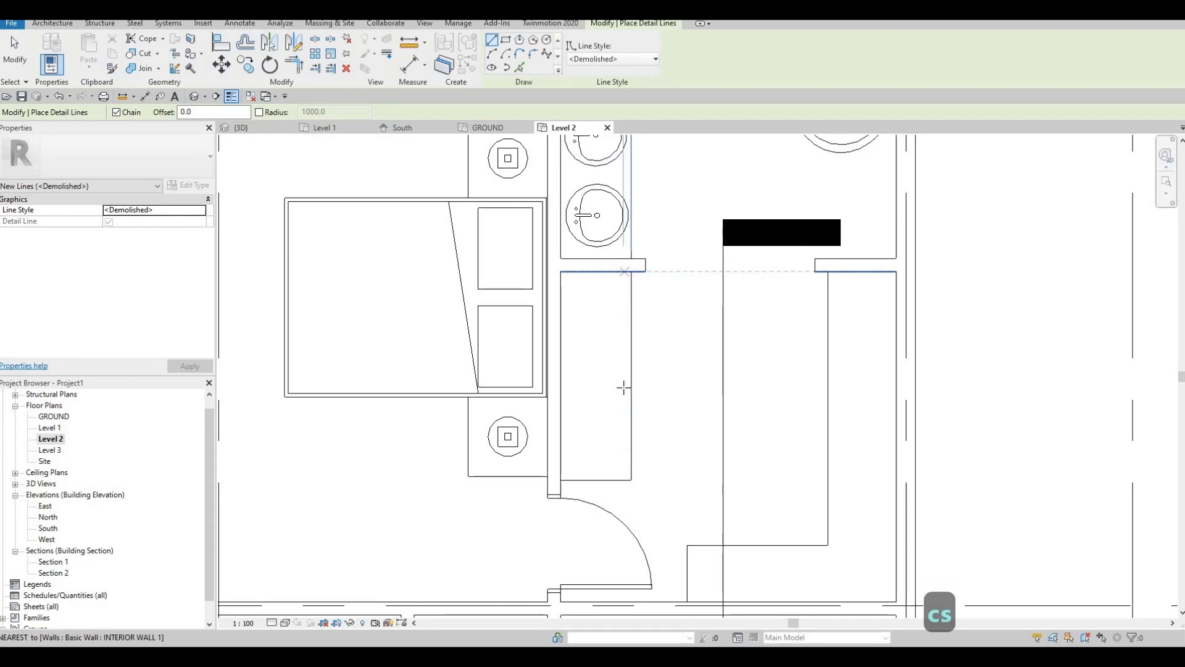
click(624, 271)
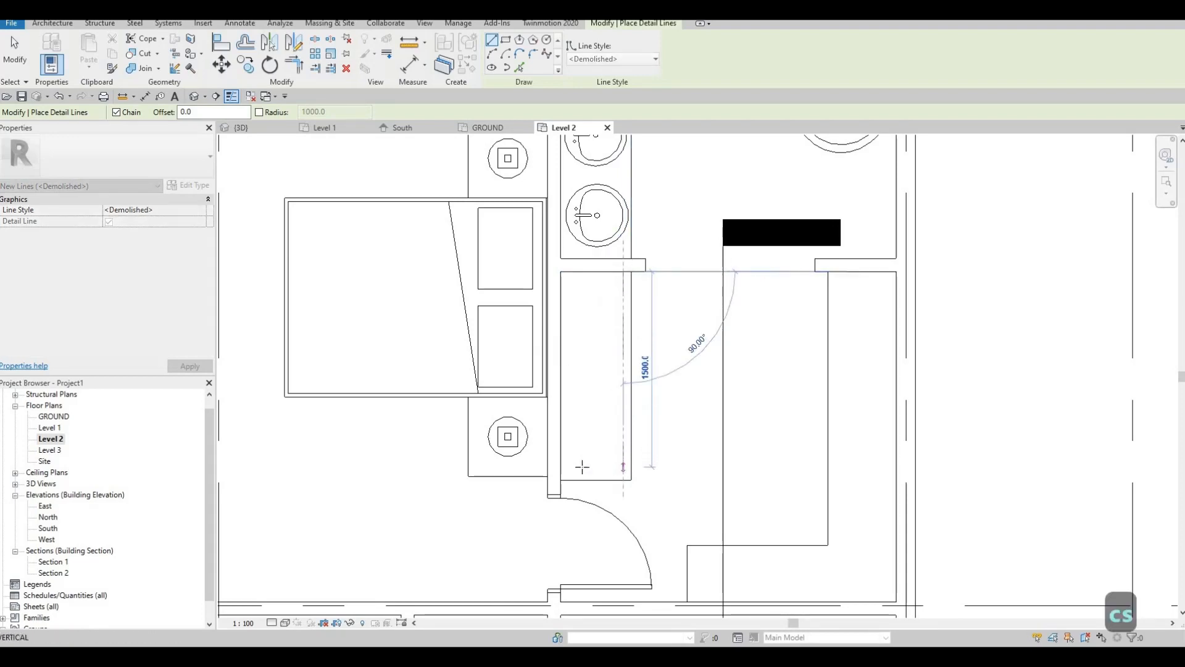
click(560, 467)
click(561, 467)
key(Escape)
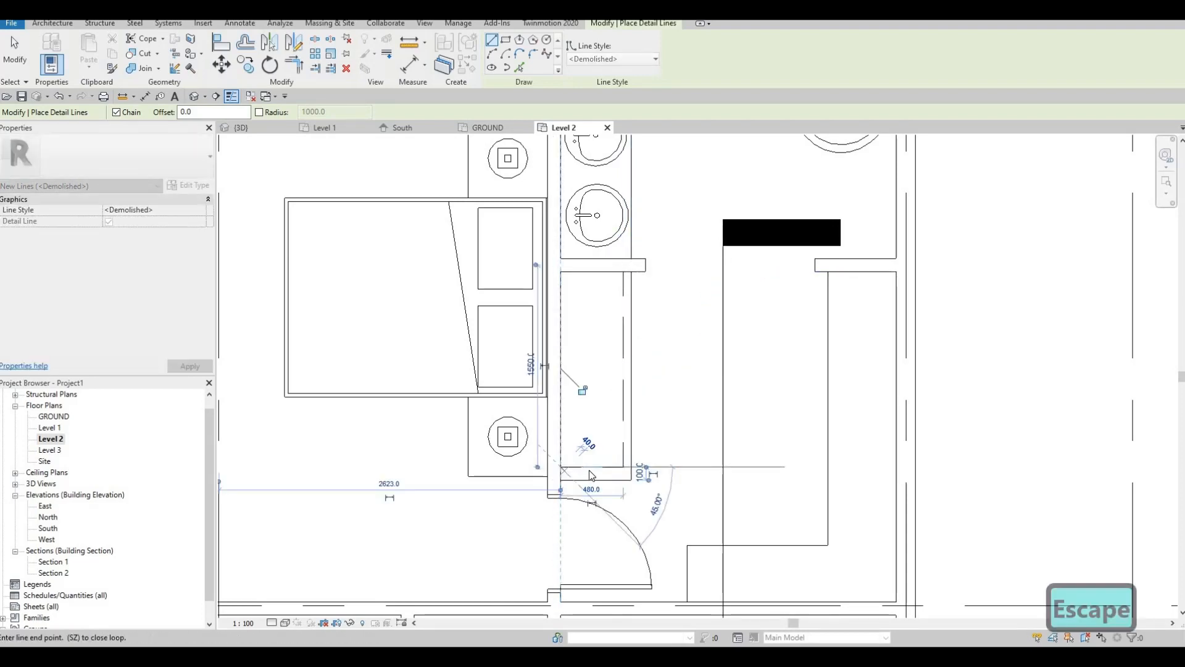
key(Escape)
Nudge the left closet's horizontal dashed line three increments down towards the closet's bottom edge
click(587, 467)
key(Down)
key(Down)
key(Down)
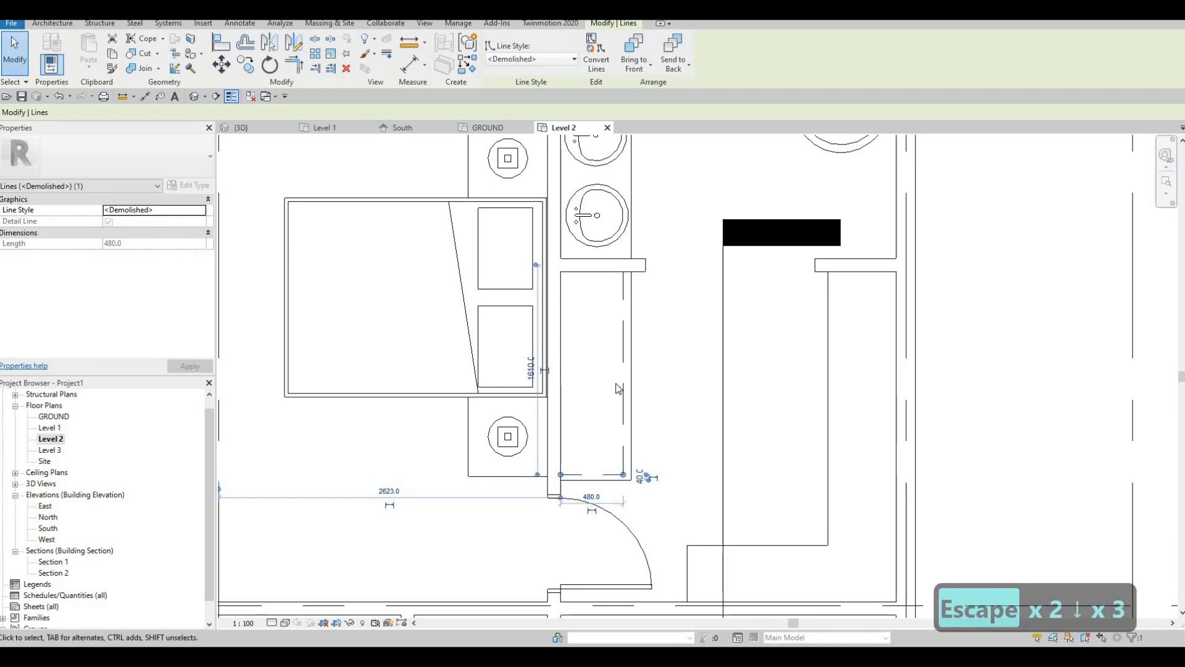
middle_drag(652, 348, 518, 336)
scroll(518, 336, down, 1)
key(Escape)
key(Escape)
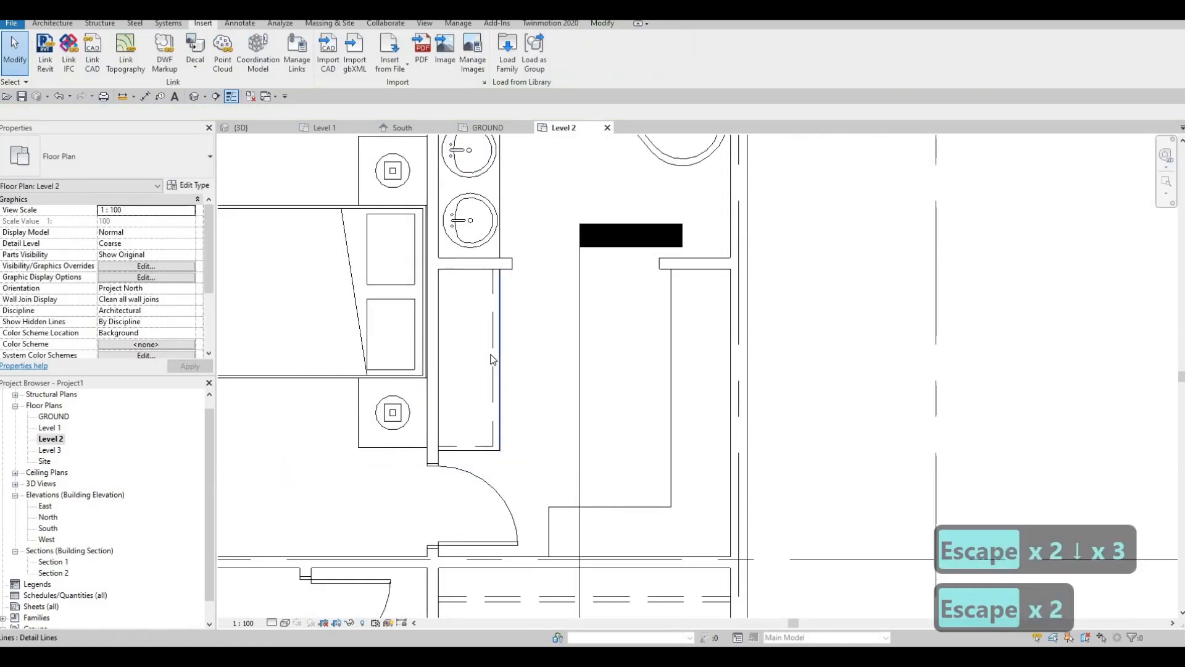
Draw dashed <Demolished> detail lines just inside the L-shaped closet's outline, ending with a segment about 398 mm long at the bottom wall
click(515, 369)
key(c)
key(s)
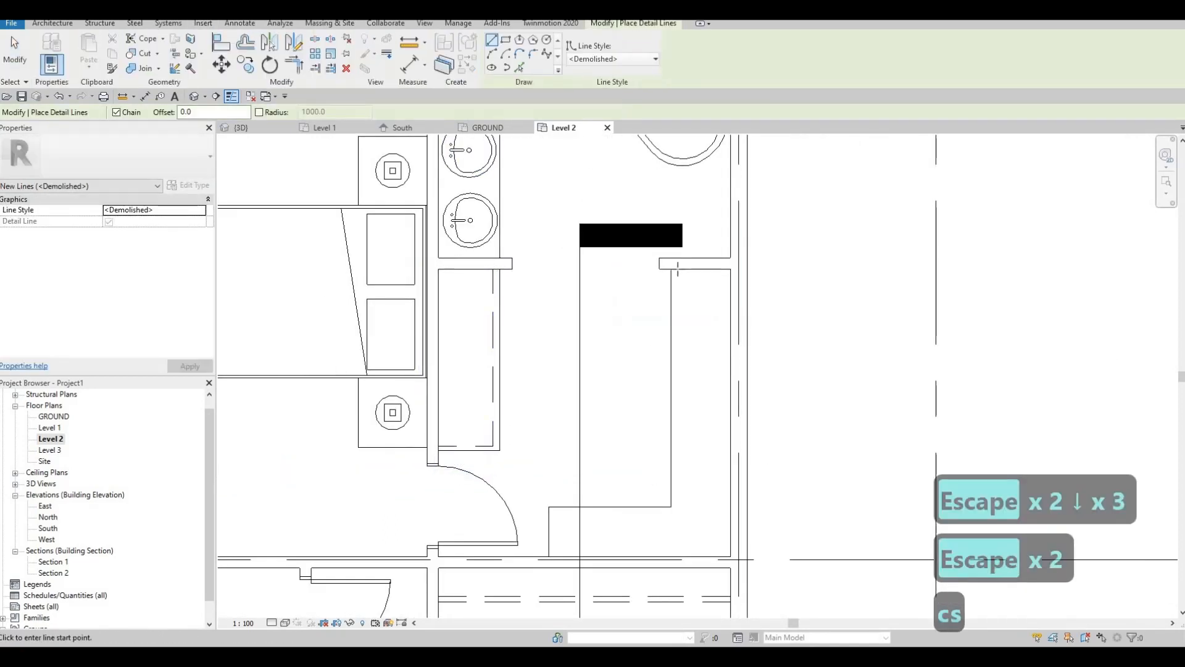
click(678, 269)
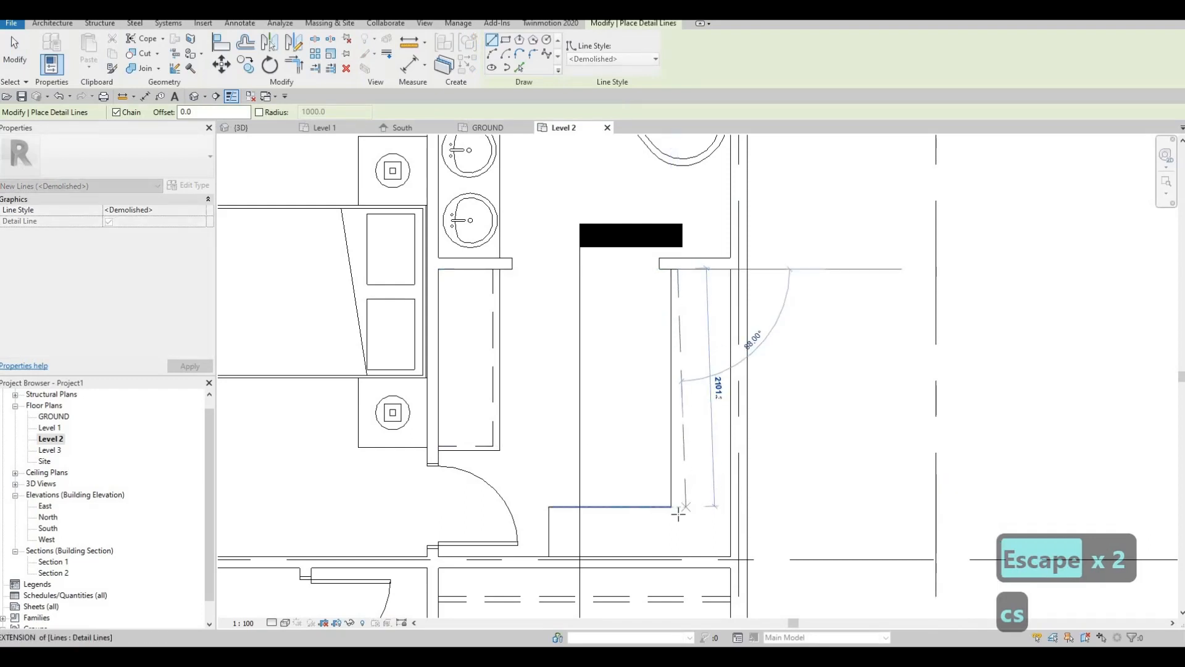
click(634, 516)
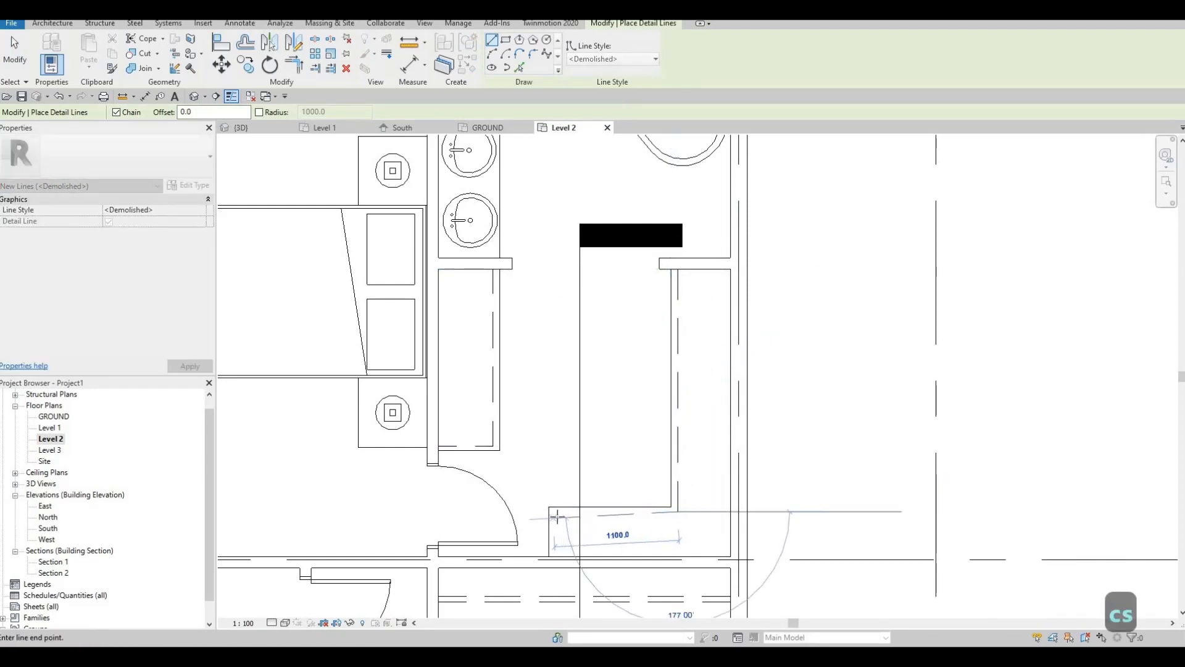
click(558, 513)
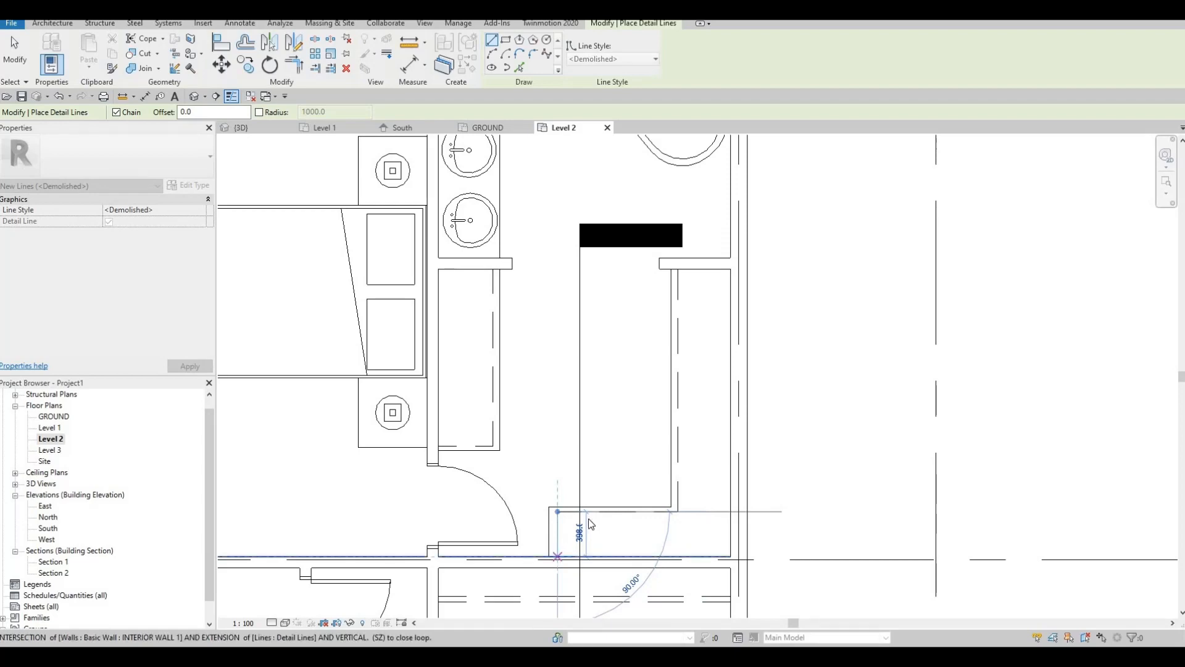
key(Escape)
key(Escape)
key(Escape)
scroll(786, 402, down, 4)
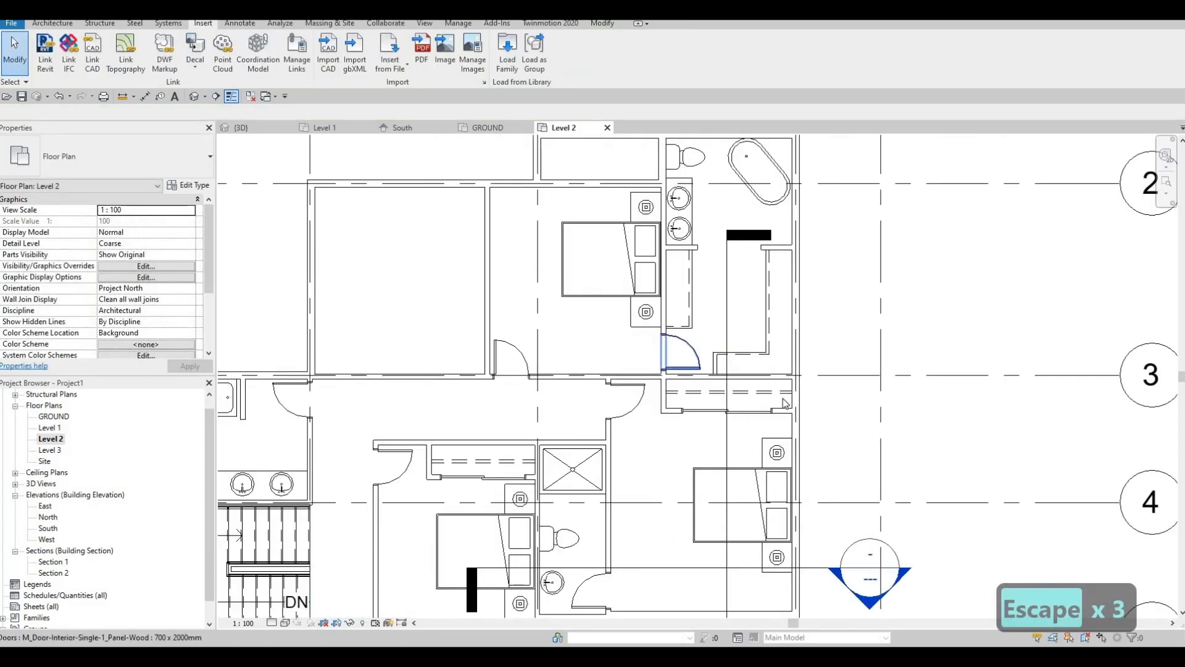
key(Escape)
scroll(785, 403, down, 3)
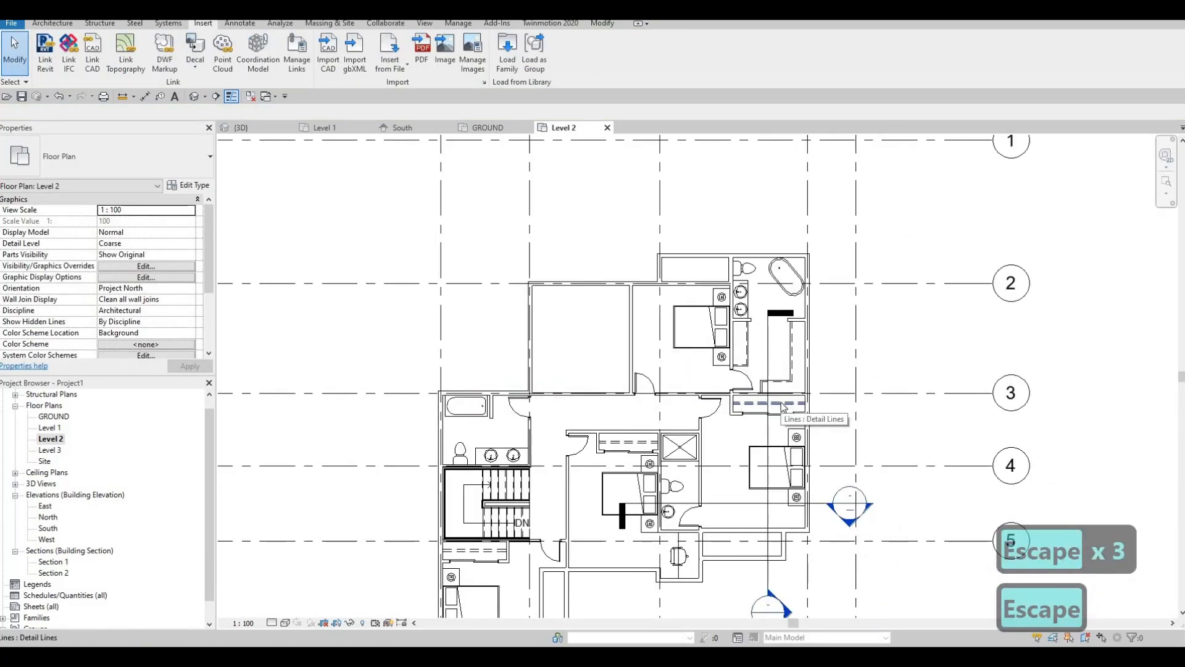
Draw Thin Lines counter edges around the small ensuite's sink, from the wall beside the toilet and about 1102 mm down to the lower wall
key(F1)
scroll(653, 483, up, 1)
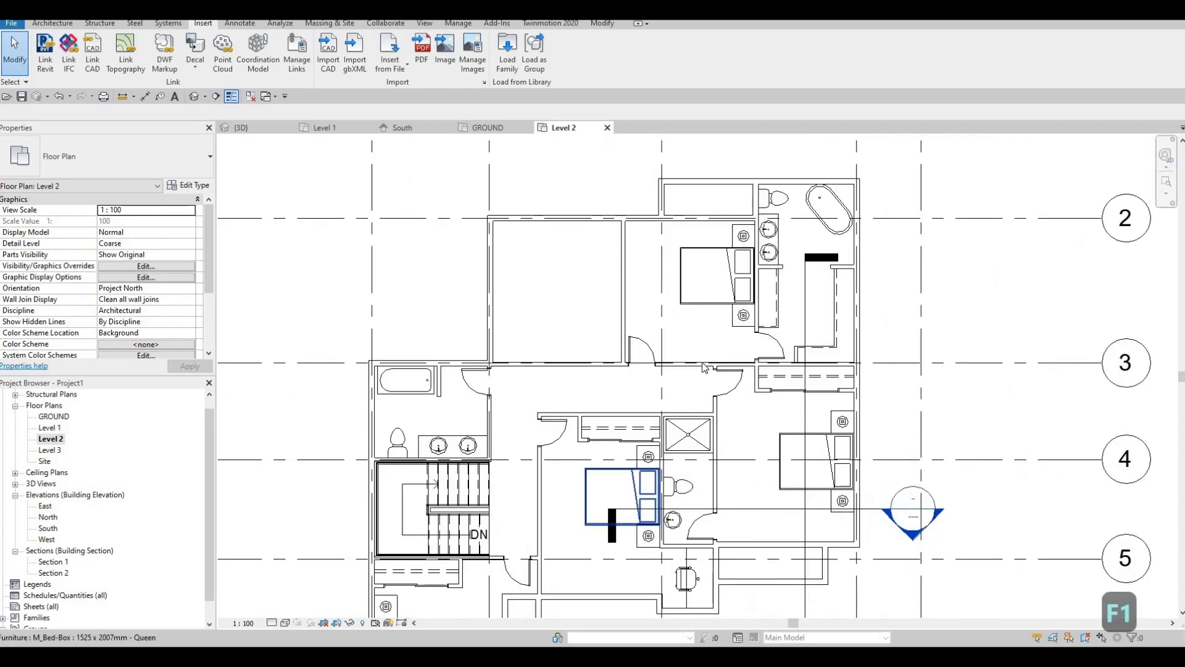
middle_drag(762, 421, 827, 285)
scroll(831, 274, up, 1)
middle_drag(855, 136, 839, 196)
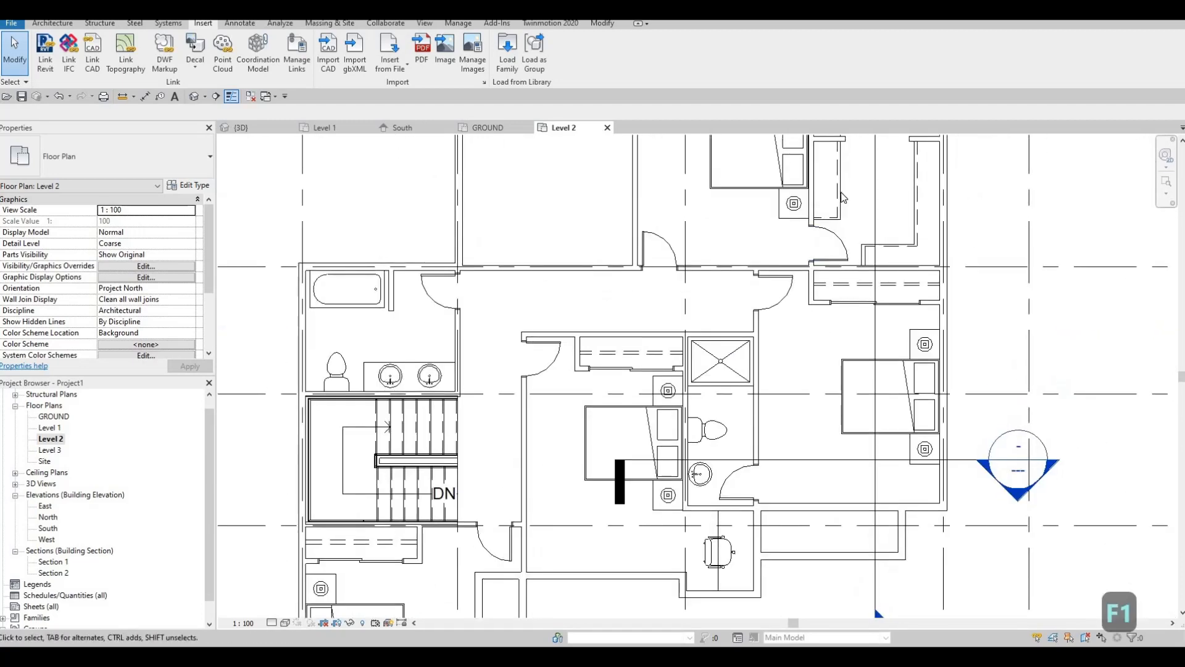
click(840, 202)
key(c)
key(s)
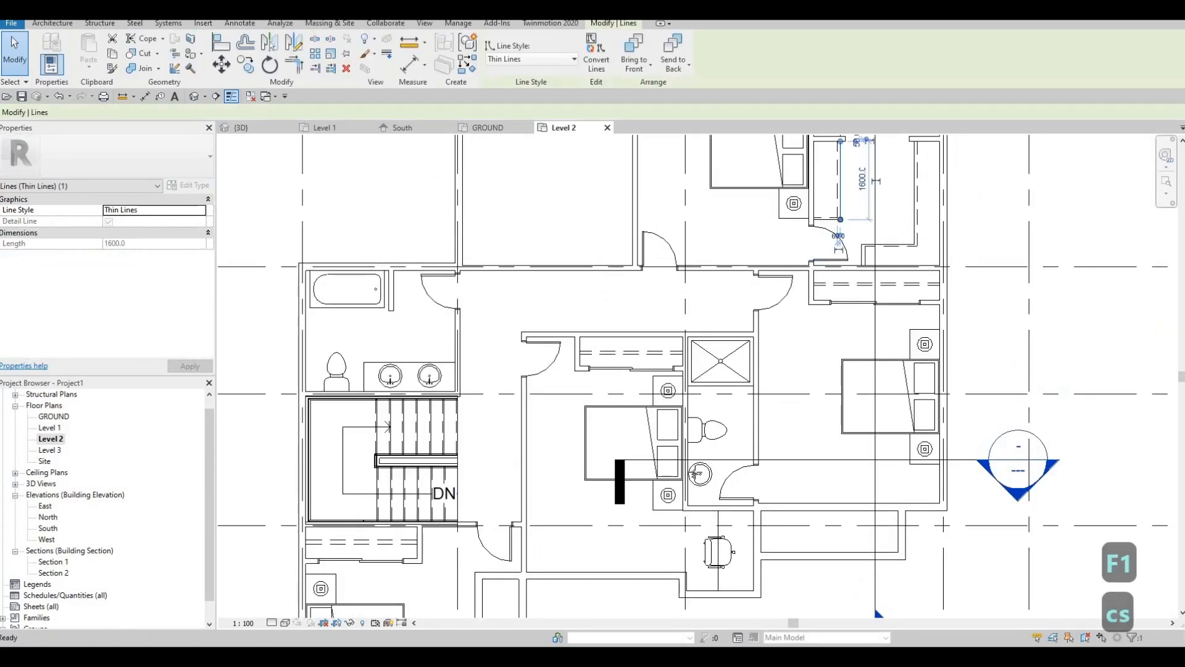
scroll(723, 475, up, 2)
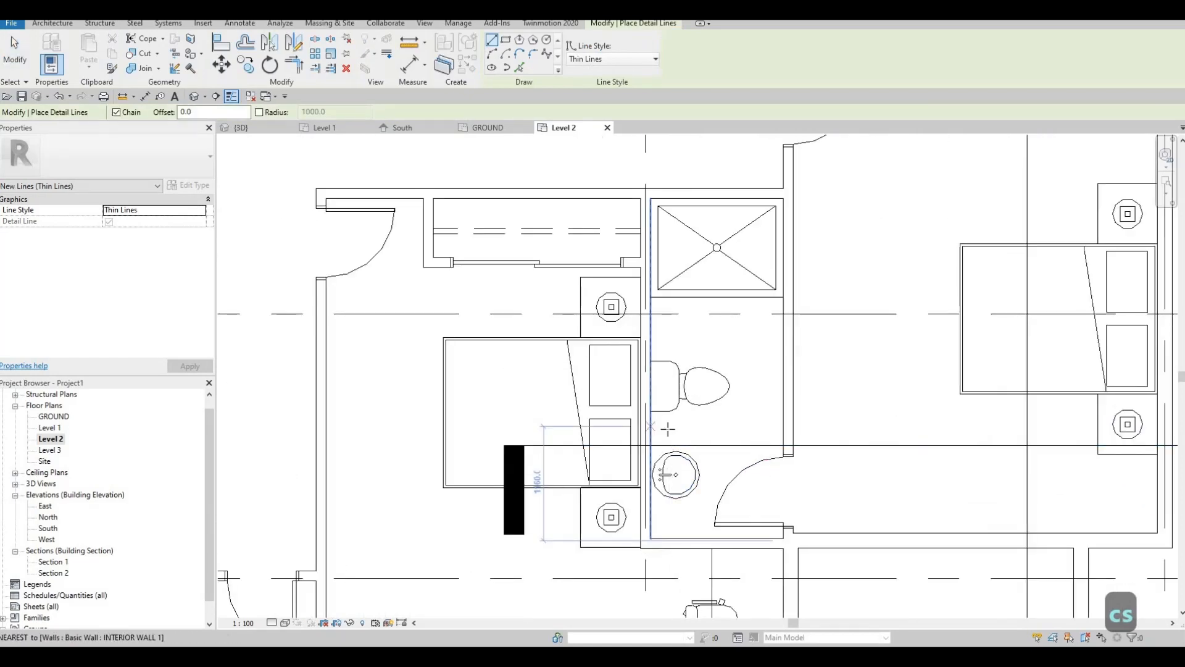
click(651, 430)
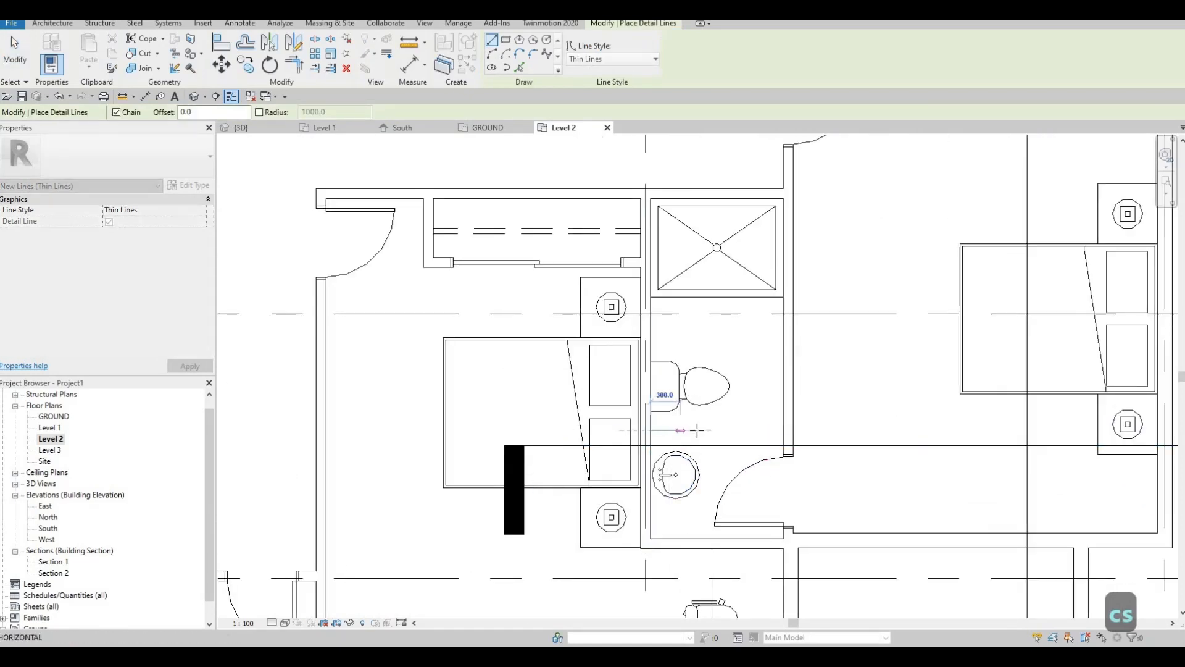
click(695, 529)
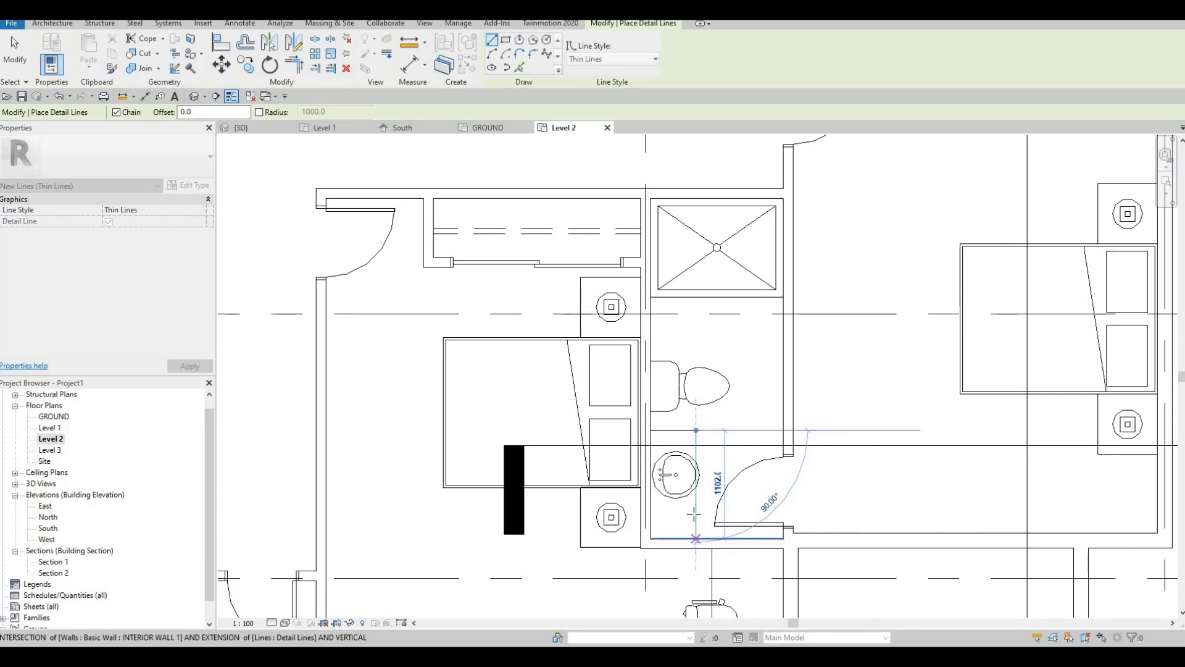
click(695, 538)
key(Escape)
key(Escape)
key(Escape)
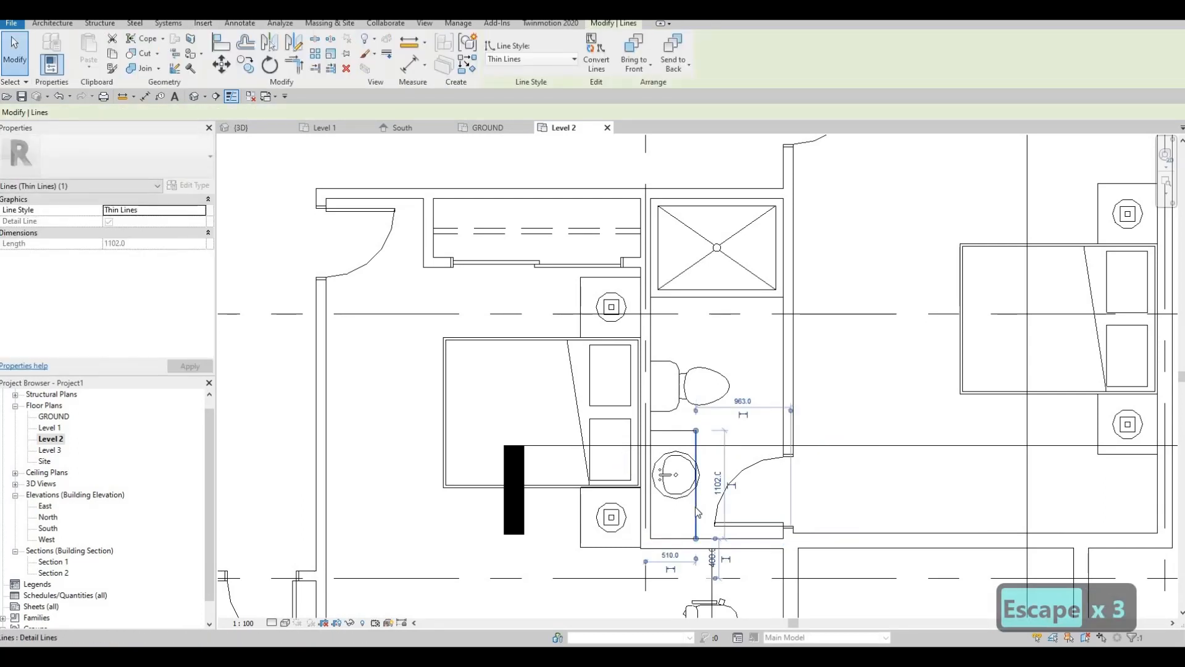
Nudge the vertical front line of the ensuite counter four increments right, away from the sink
key(Right)
key(Right)
key(Right)
key(Right)
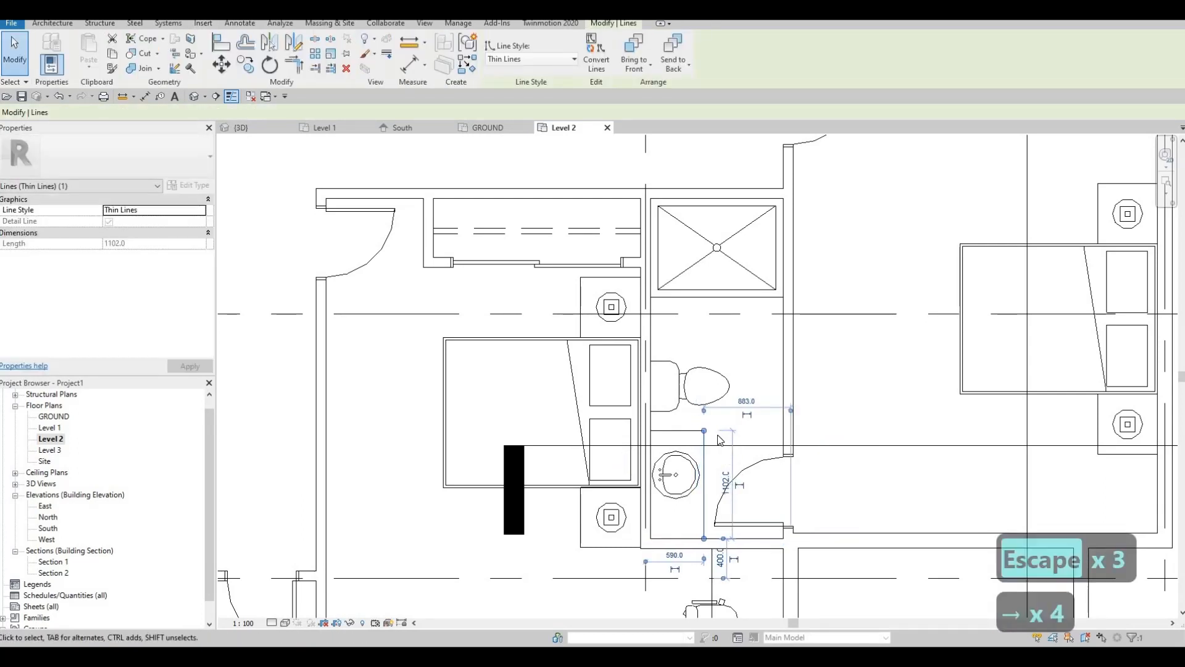
key(Escape)
key(Escape)
Nudge the round vanity sink four increments down within the ensuite counter outline
click(694, 449)
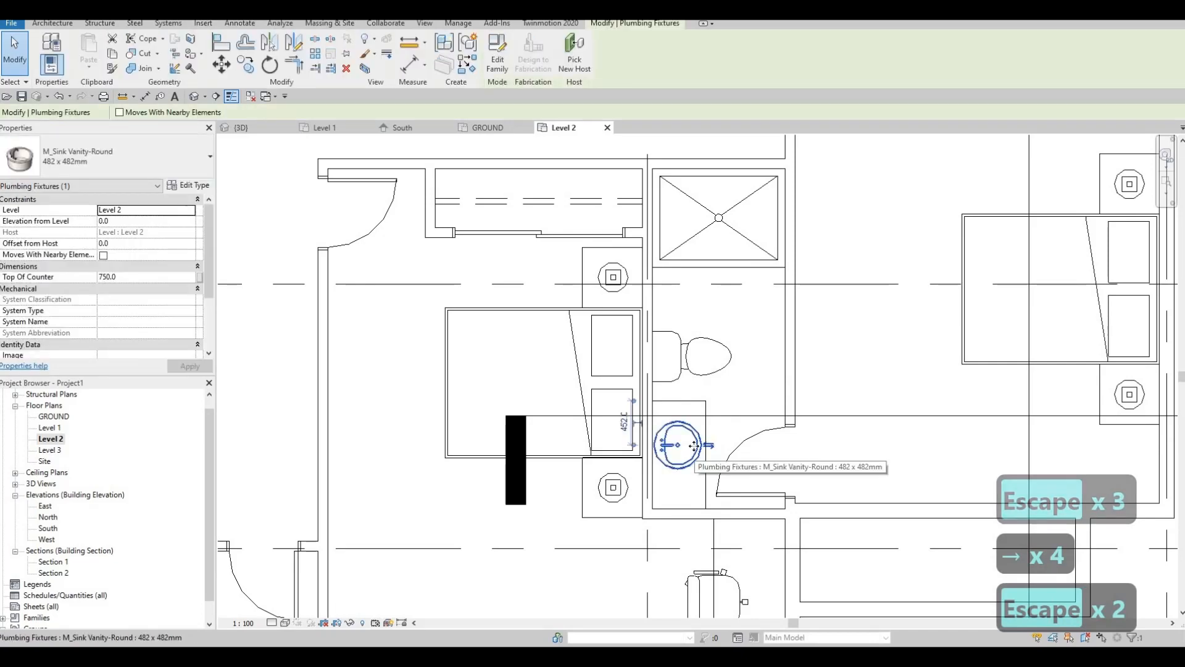
key(Down)
key(Down)
key(Down)
key(Down)
scroll(727, 385, down, 3)
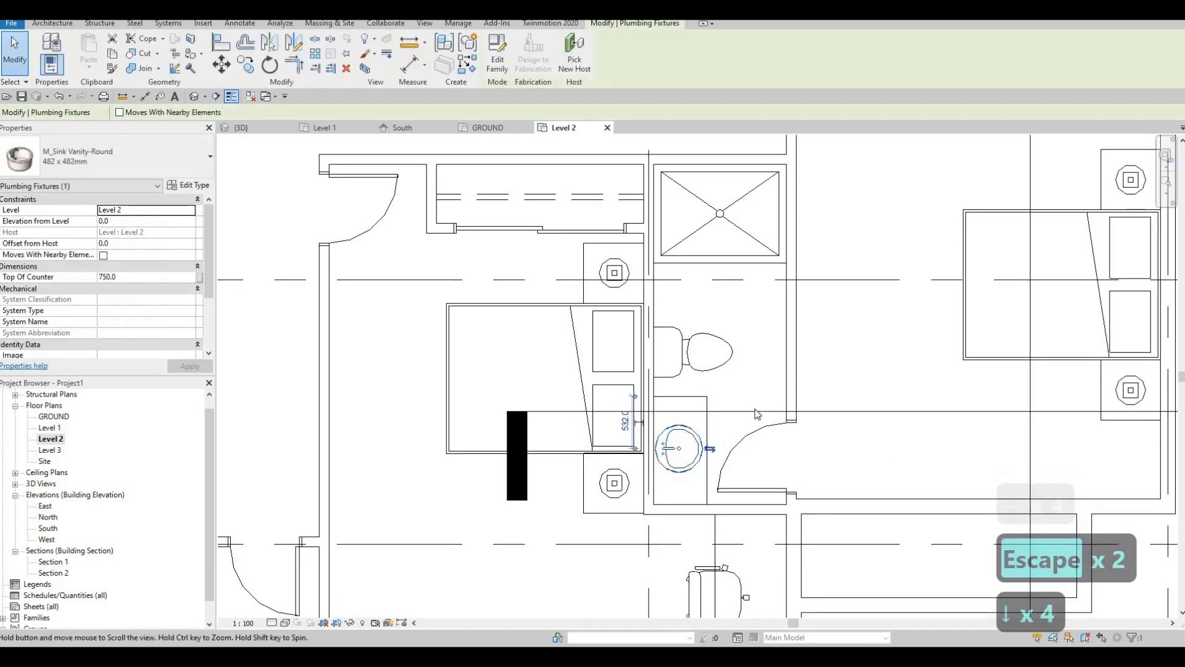
Deselect the vanity sink and look over the room layout of the whole Level 2 floor plan
key(Escape)
key(Escape)
scroll(765, 387, down, 2)
scroll(765, 388, down, 4)
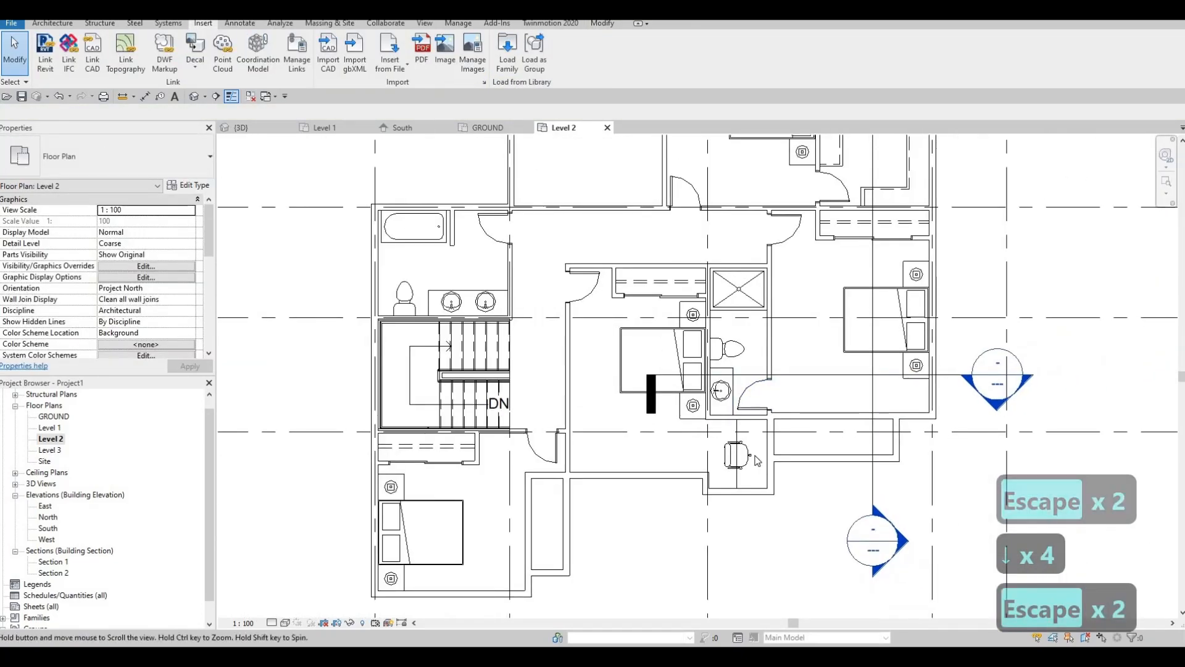
middle_drag(689, 365, 684, 399)
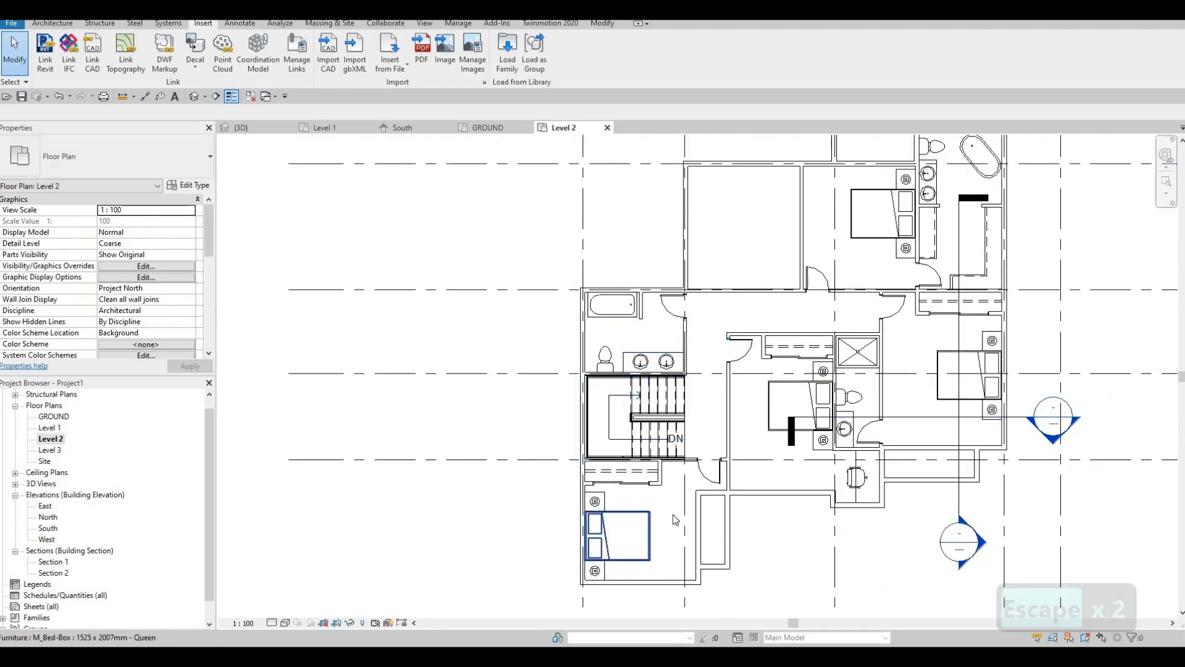
middle_drag(677, 452, 654, 500)
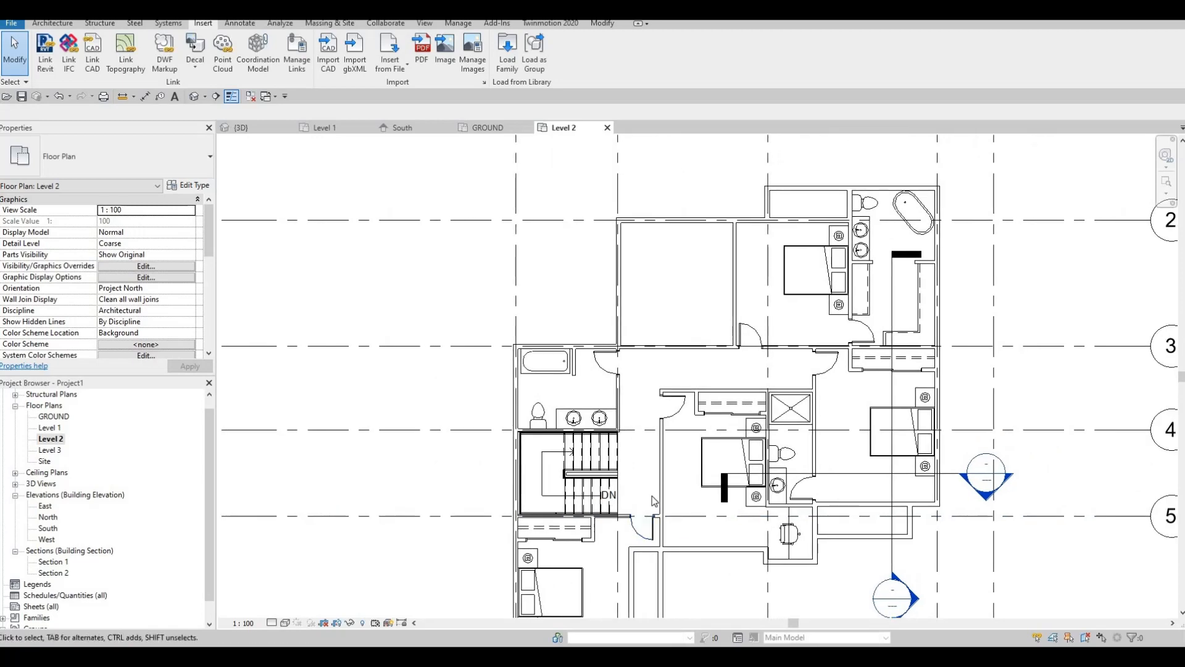
middle_drag(779, 428, 701, 324)
scroll(701, 325, down, 1)
middle_drag(670, 447, 681, 369)
scroll(682, 370, up, 2)
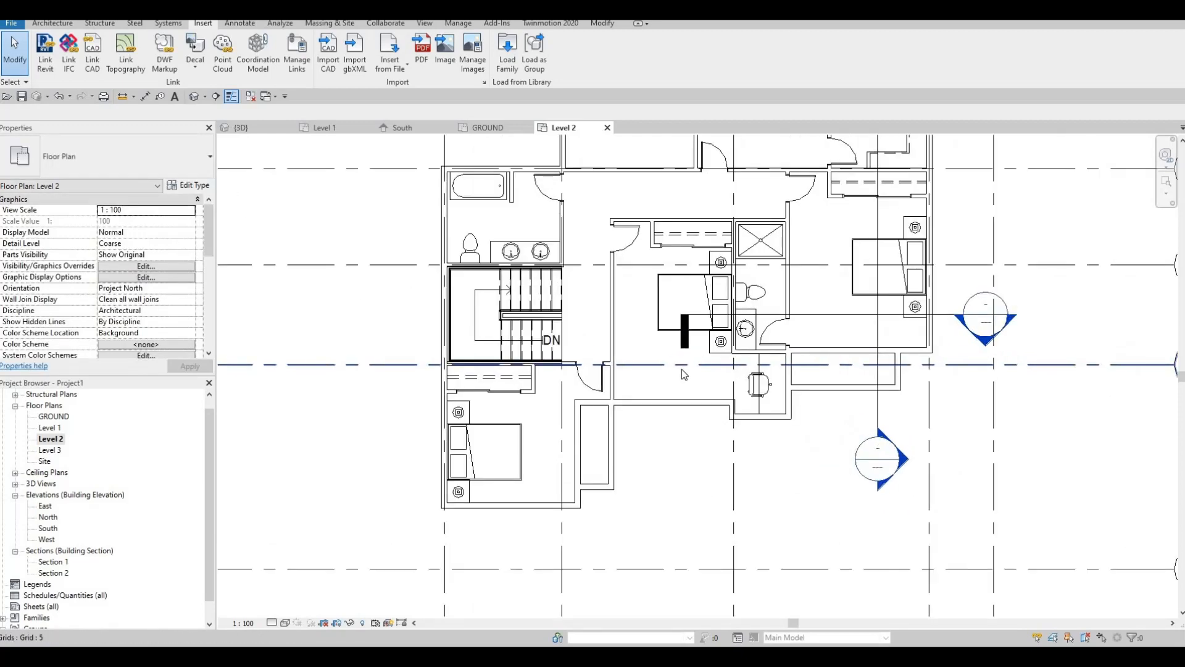
scroll(618, 531, down, 2)
scroll(620, 535, down, 2)
middle_drag(620, 534, 580, 516)
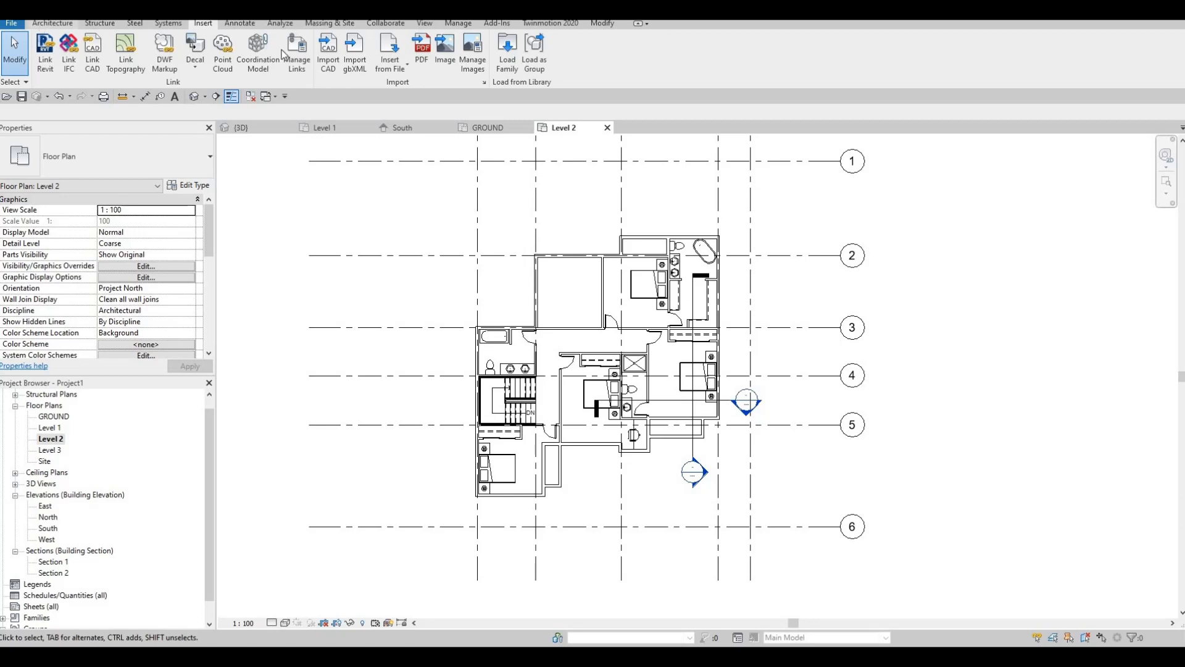
Start an architectural floor on Level 2 and duplicate the FLOOR 1 type as FLOOR 2
click(52, 24)
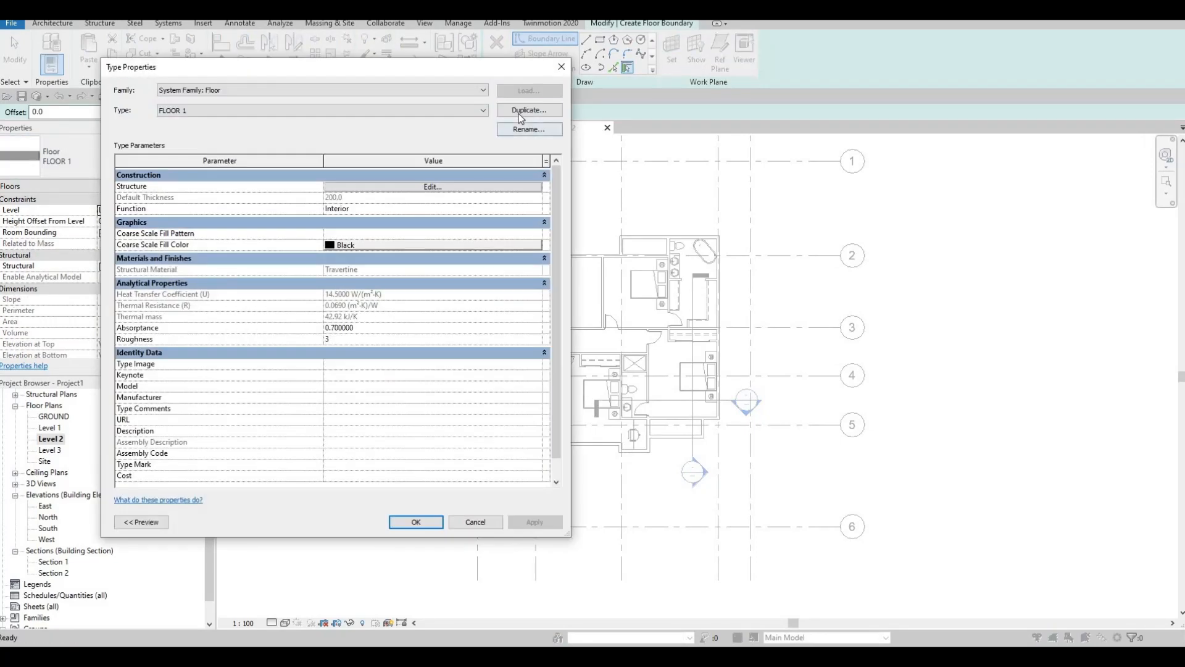
click(519, 113)
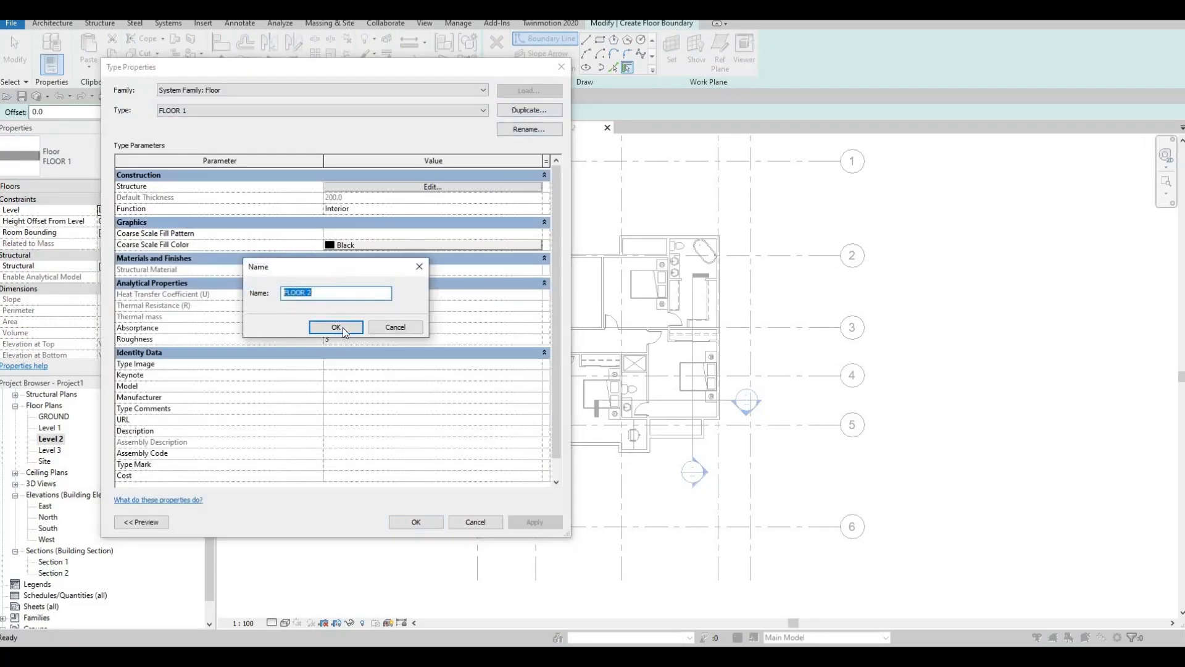
key(Return)
Open the material selection for FLOOR 2's structure layer and browse to the Wood category of the AEC Materials library
click(372, 186)
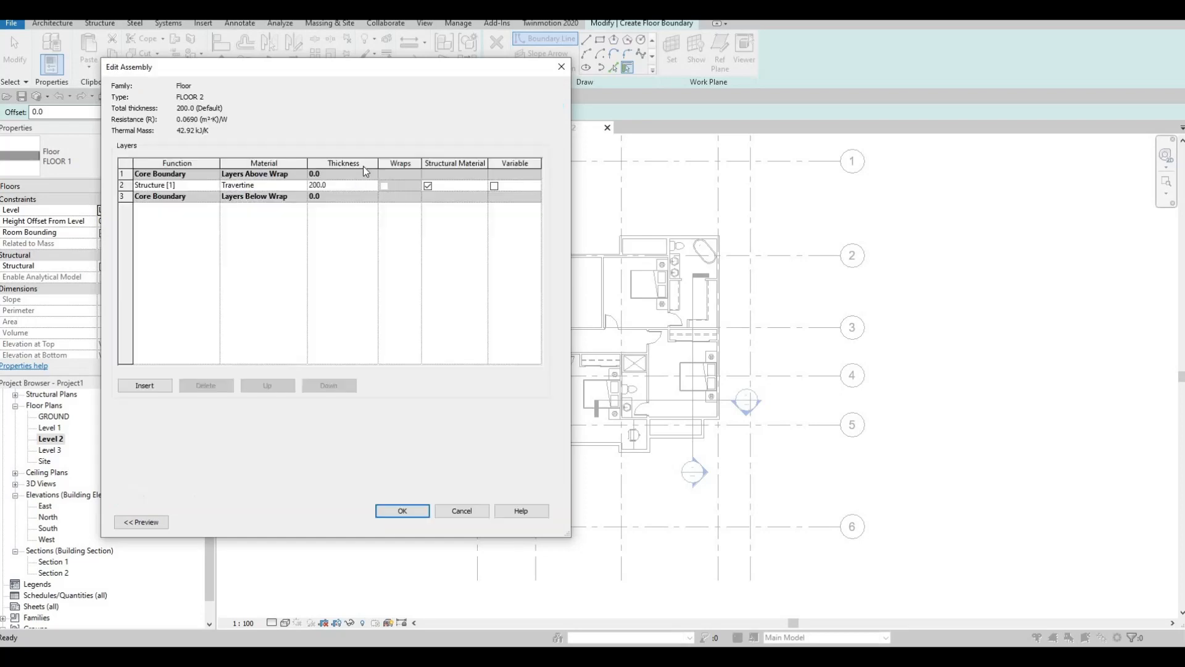
click(301, 187)
click(304, 186)
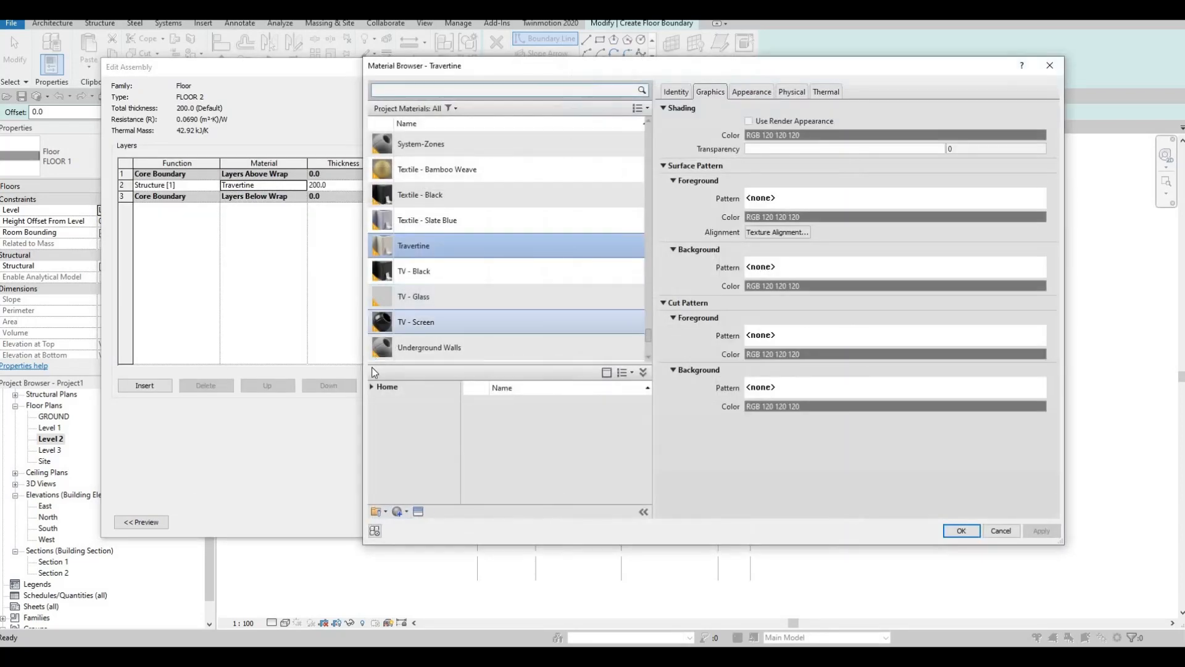
scroll(371, 365, down, 3)
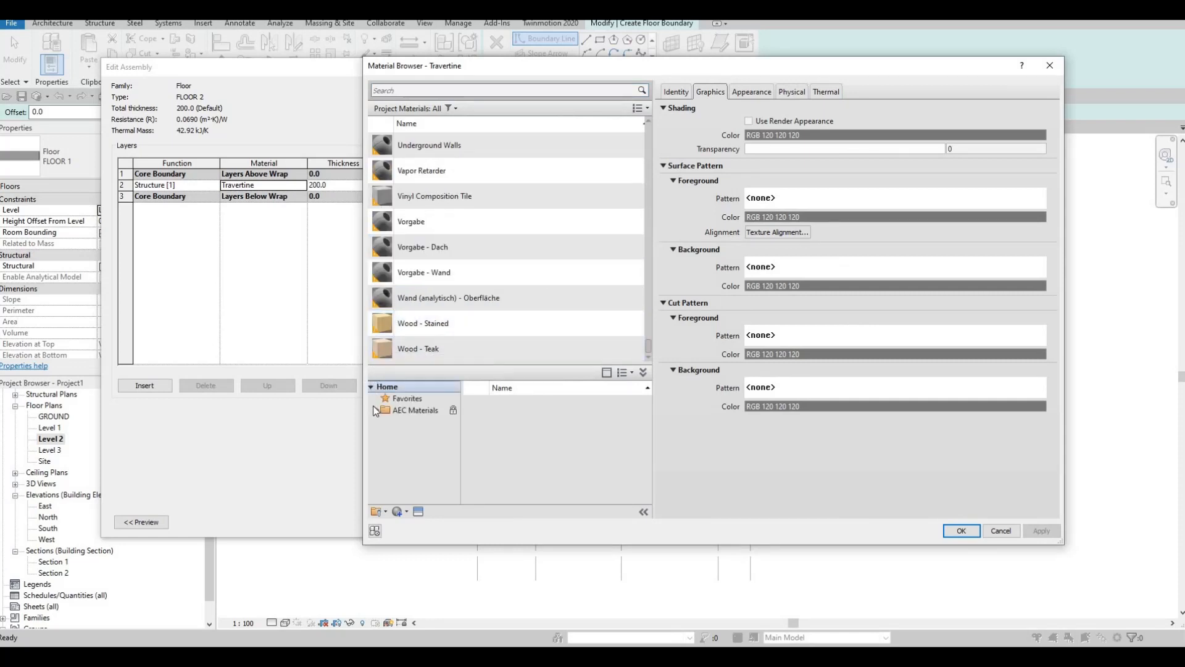
click(377, 412)
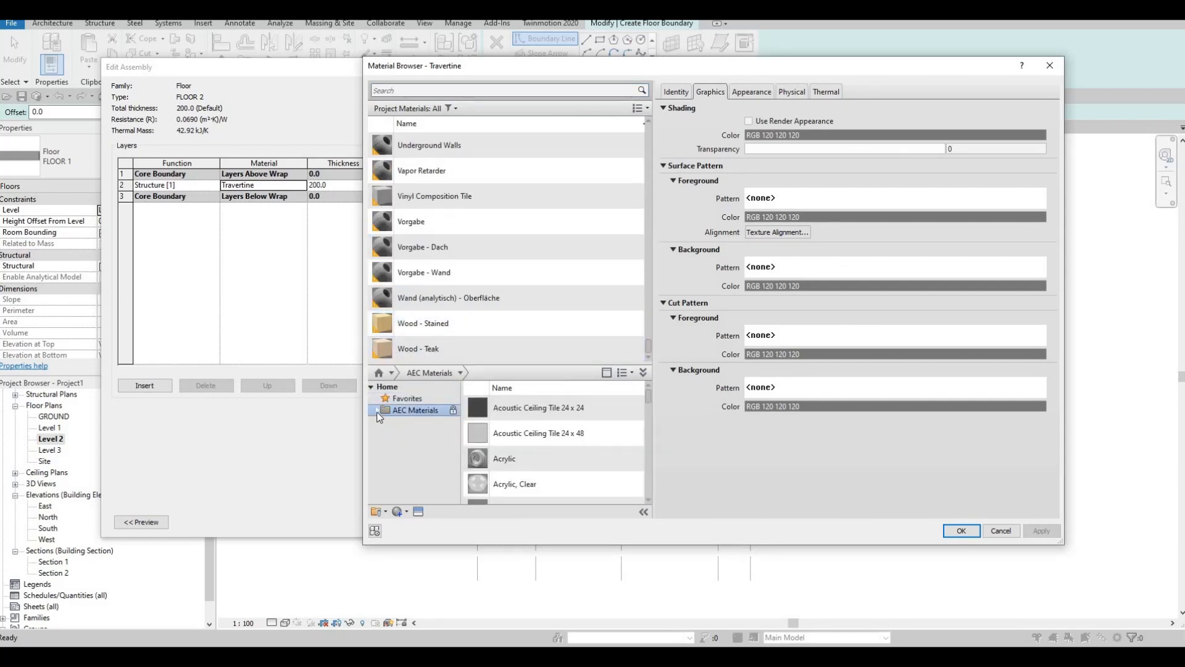
click(377, 411)
scroll(405, 482, down, 3)
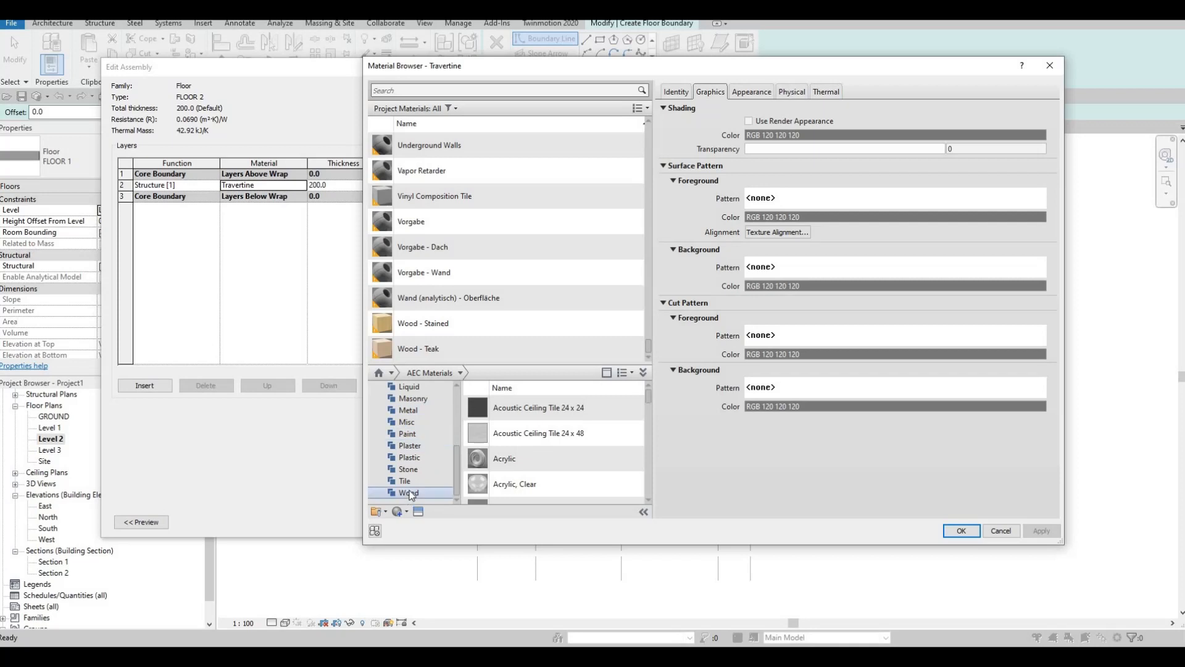
click(409, 492)
Assign Maple - Glossy to FLOOR 2's structure layer and accept the assembly and type properties
scroll(586, 446, down, 3)
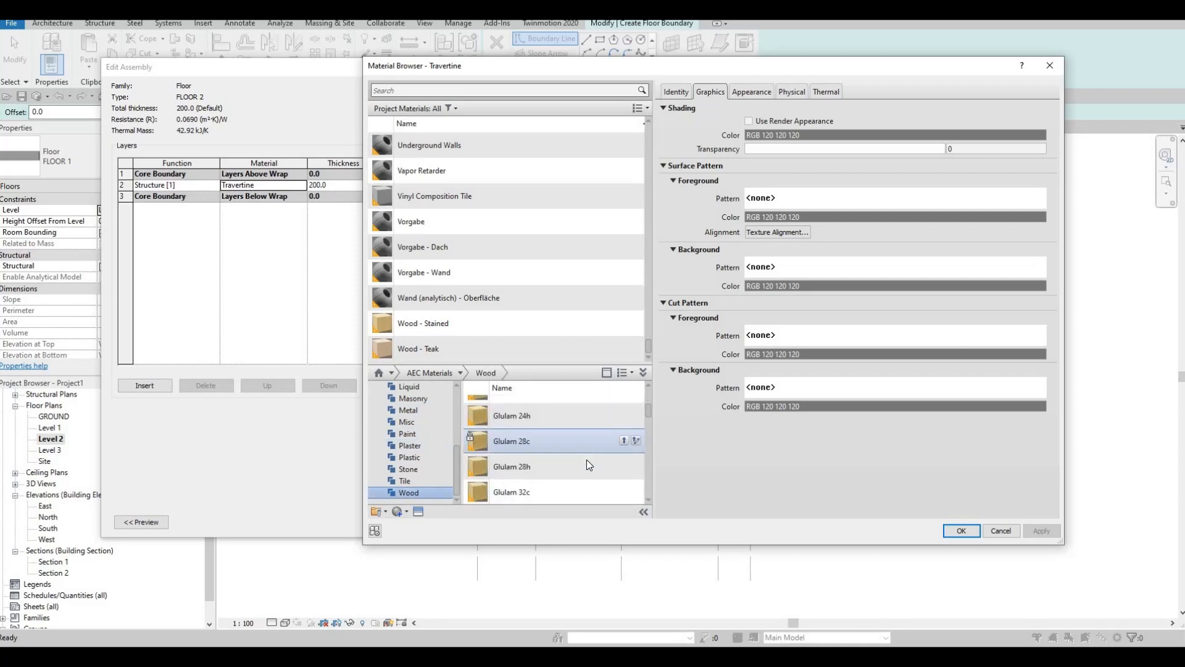
scroll(587, 462, down, 3)
scroll(592, 457, down, 3)
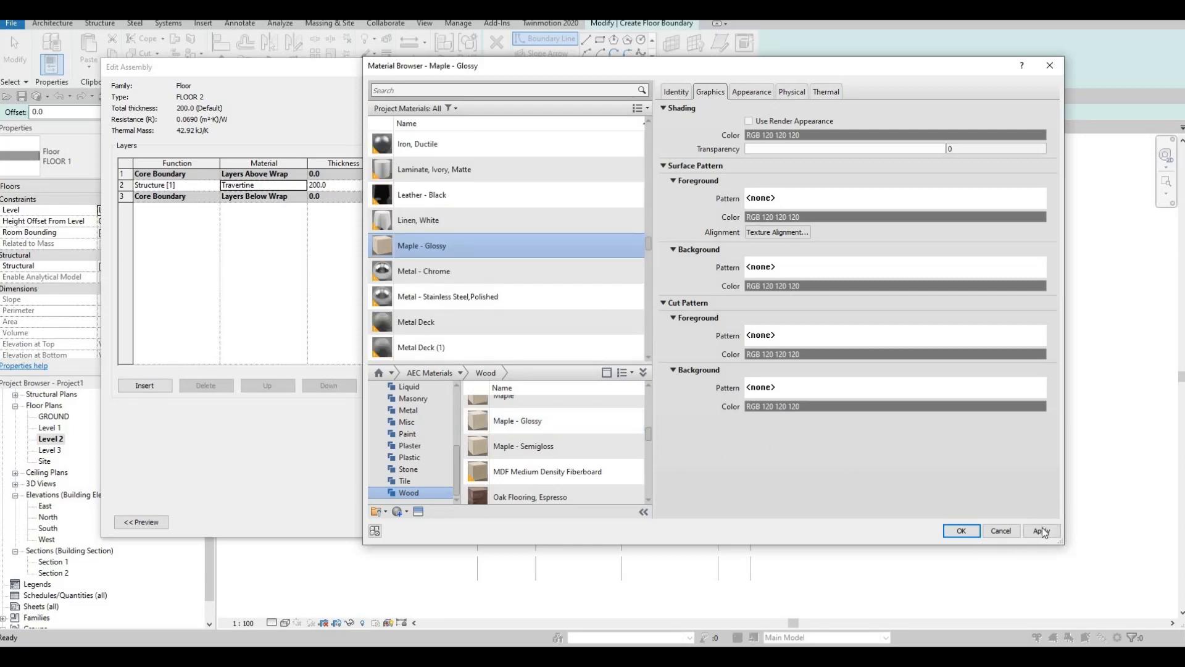
click(961, 530)
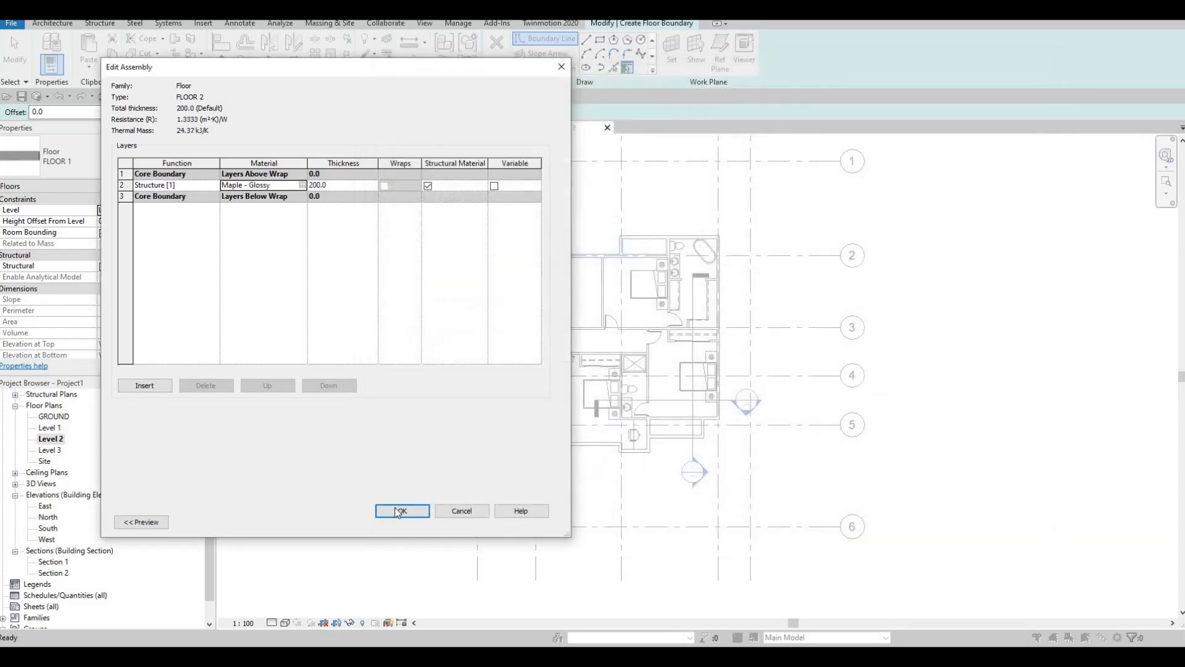
click(422, 516)
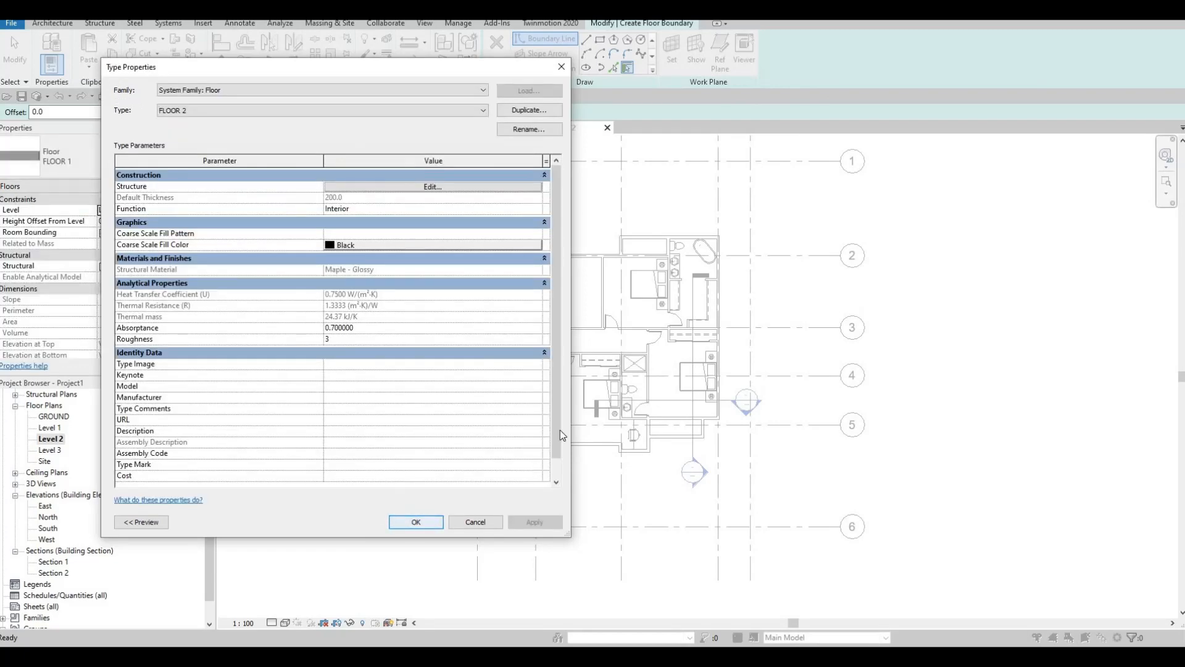
click(423, 522)
Pick floor boundary lines along the northernmost exterior wall, the wall between ensuite and bedroom, and that bedroom's north and west walls
scroll(561, 305, up, 4)
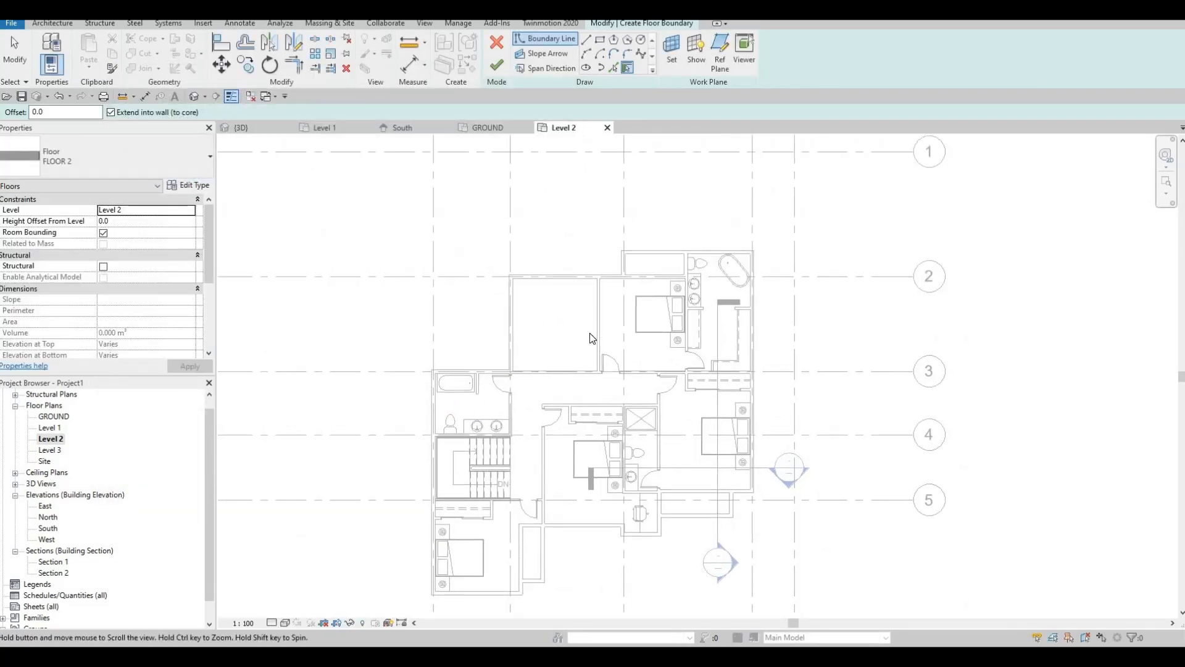
middle_drag(593, 271, 600, 234)
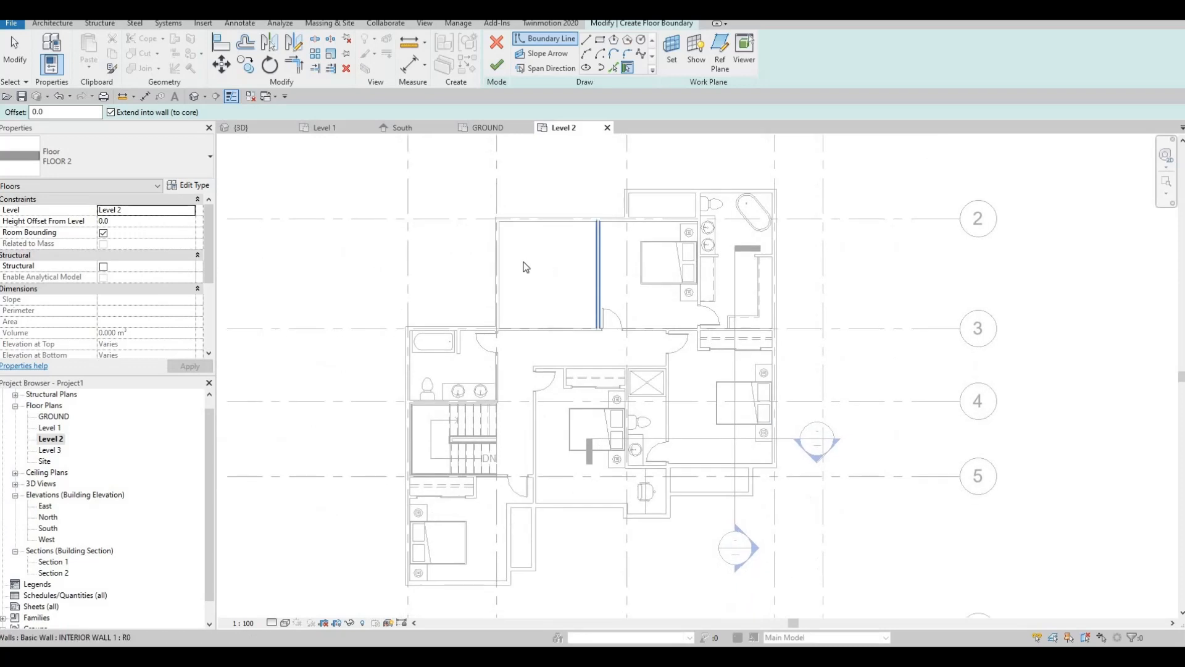
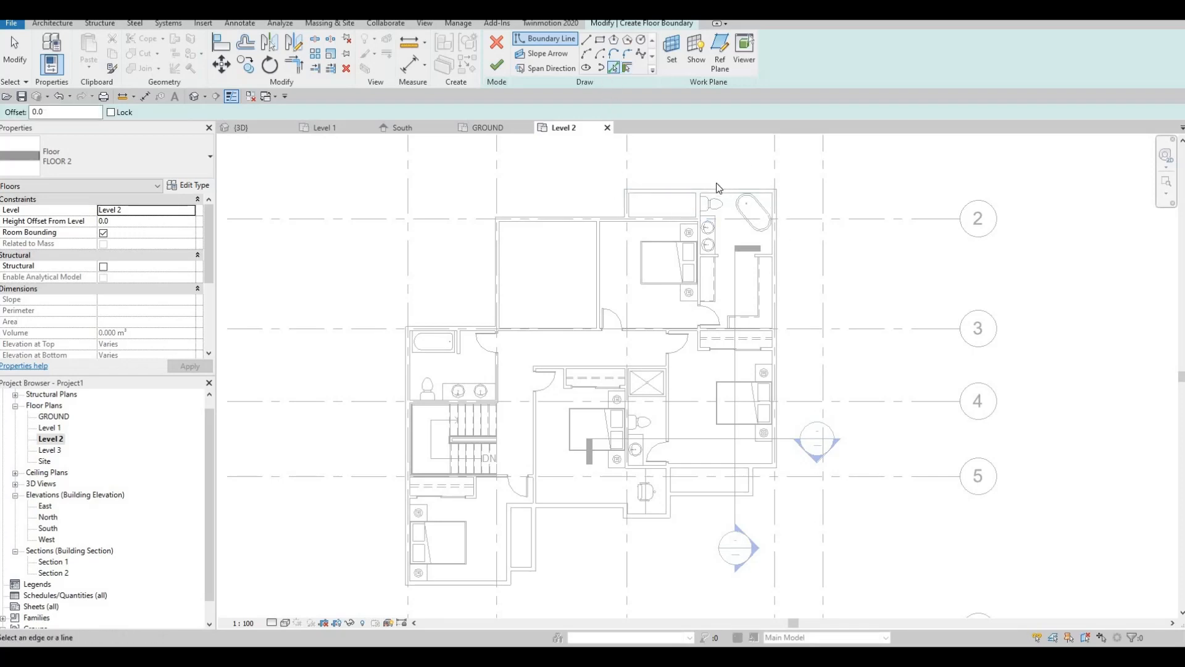
scroll(714, 185, up, 2)
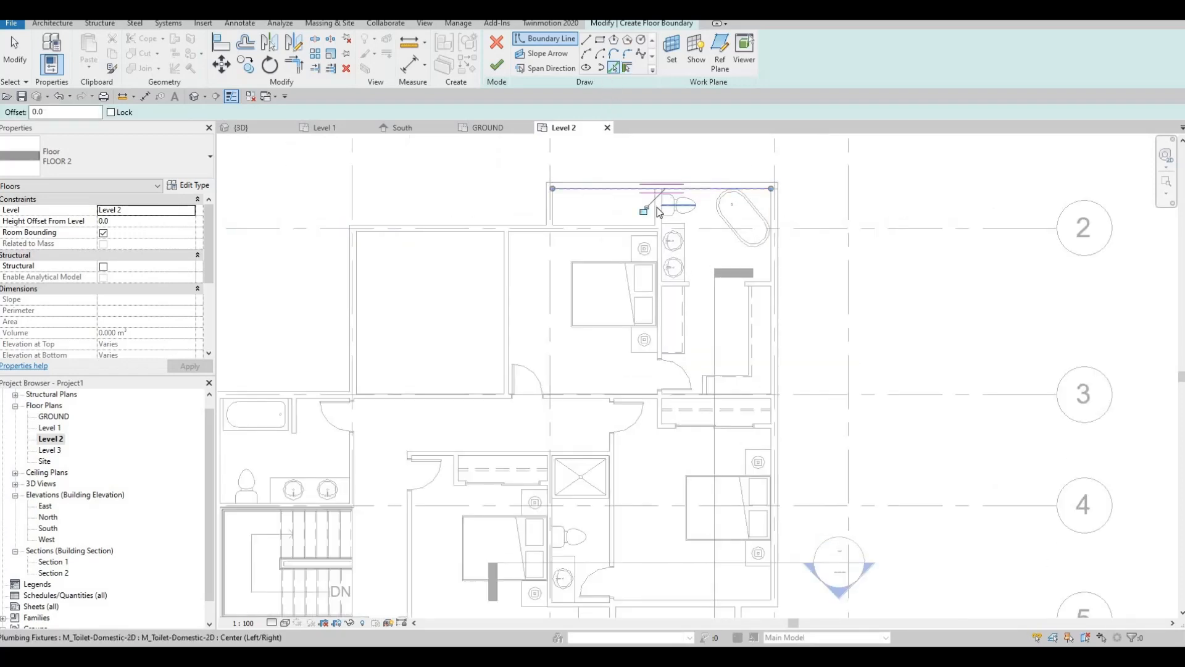
scroll(663, 204, up, 2)
click(658, 200)
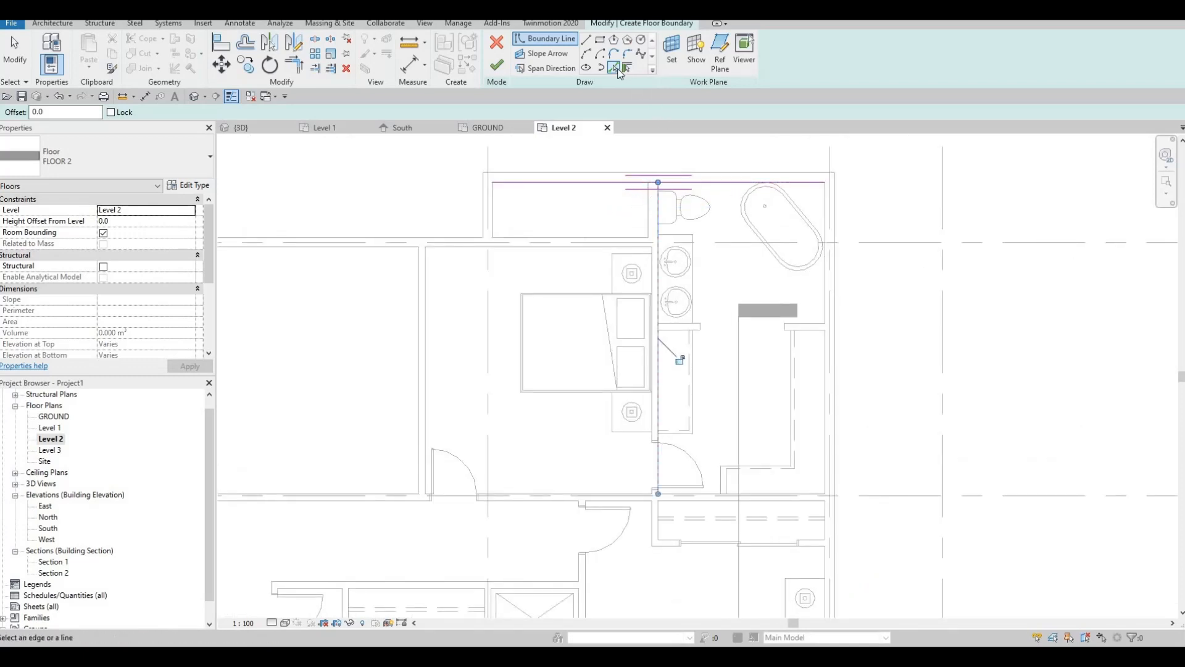
click(572, 248)
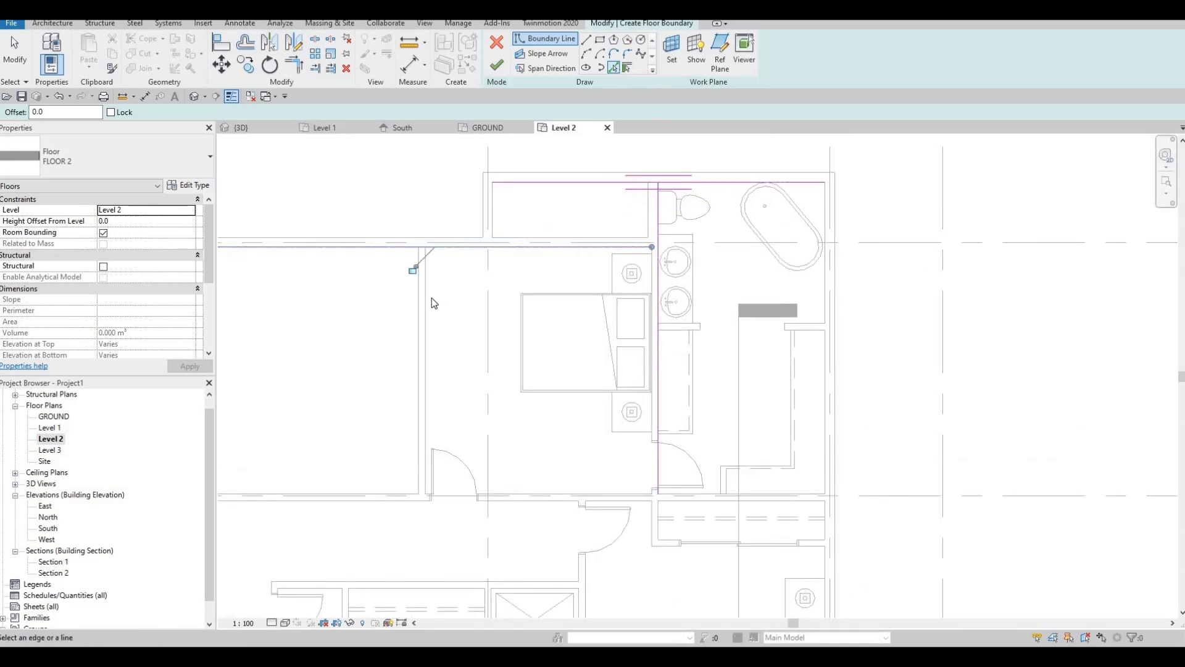
click(428, 298)
Pick floor boundary lines along the corridor's north wall near grid 3 and the west exterior wall beside the bathroom
scroll(438, 327, down, 2)
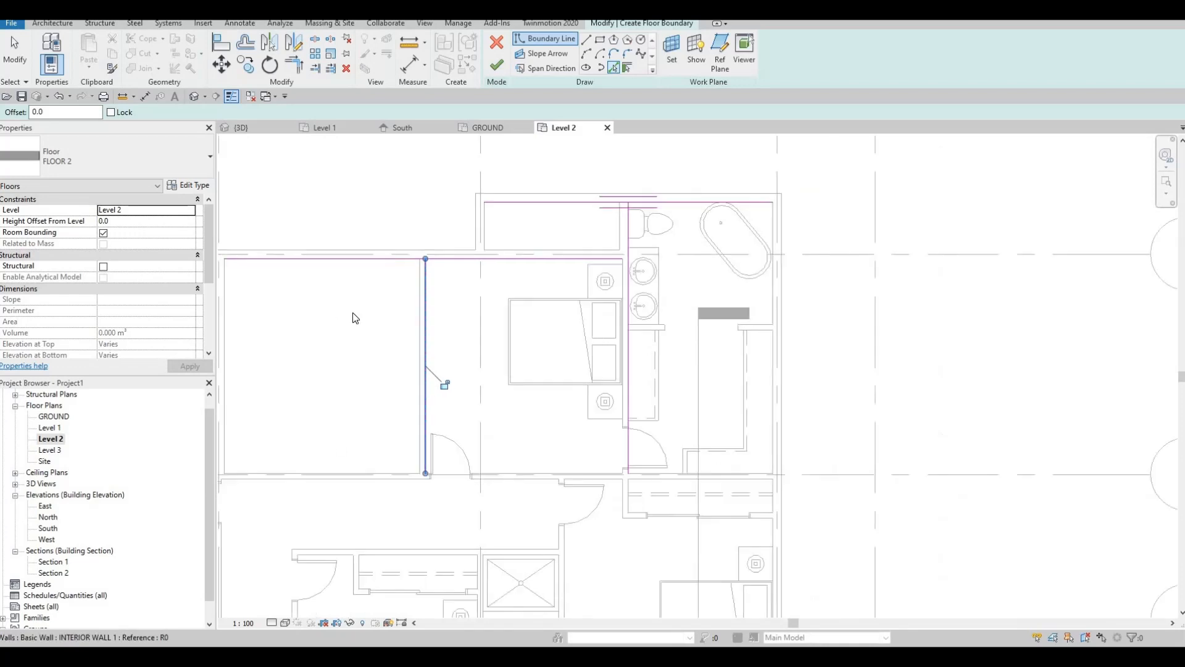
middle_drag(374, 459, 558, 395)
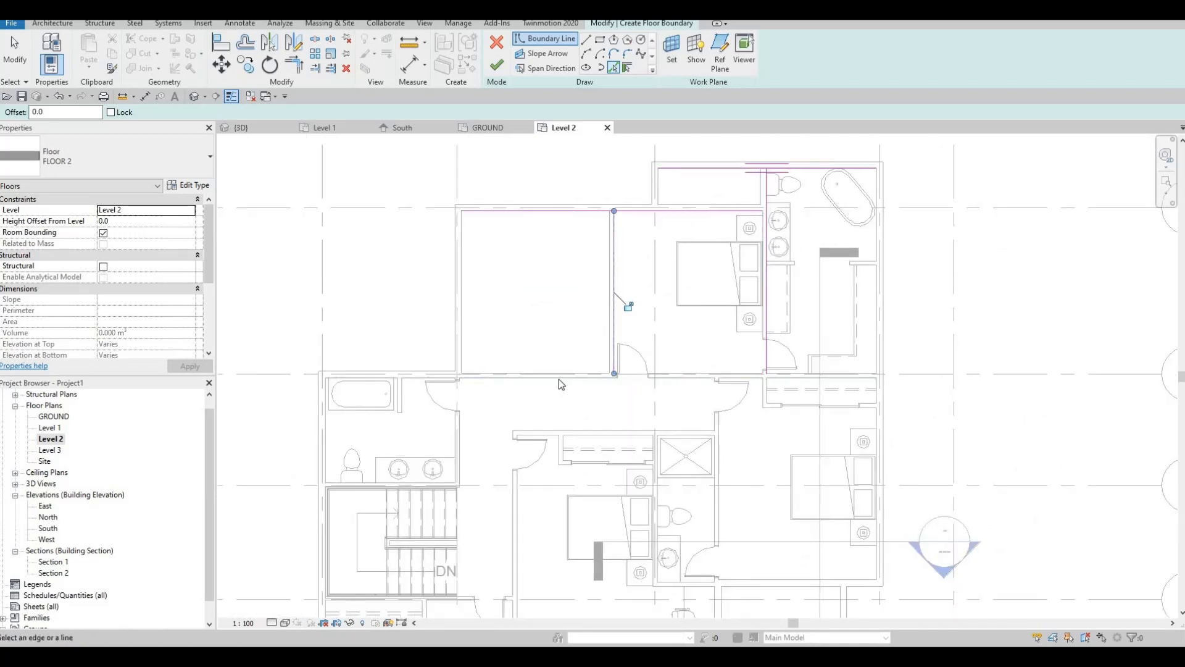
click(559, 381)
scroll(310, 408, up, 1)
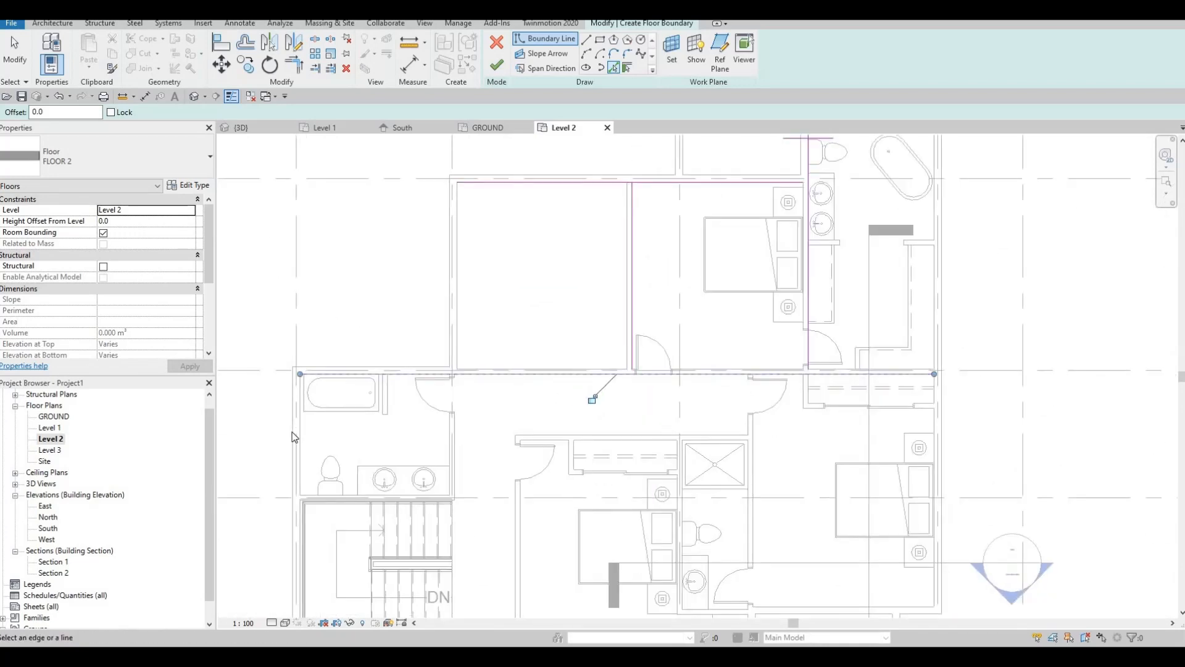
scroll(315, 432, up, 1)
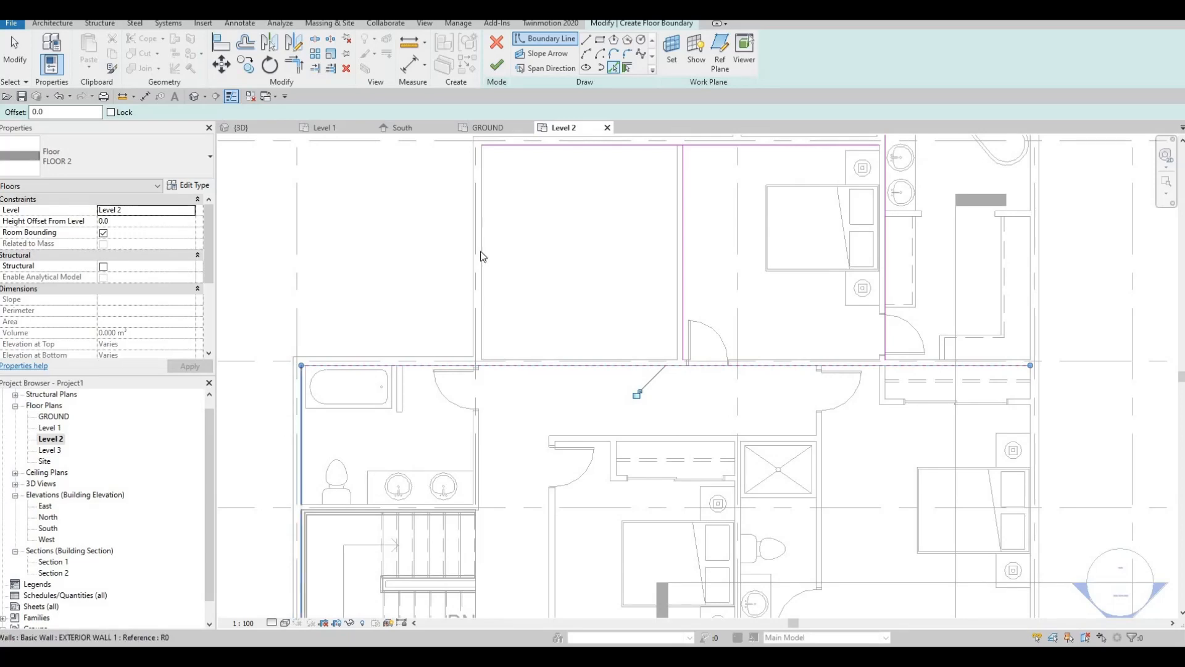
scroll(457, 276, up, 4)
scroll(425, 317, up, 1)
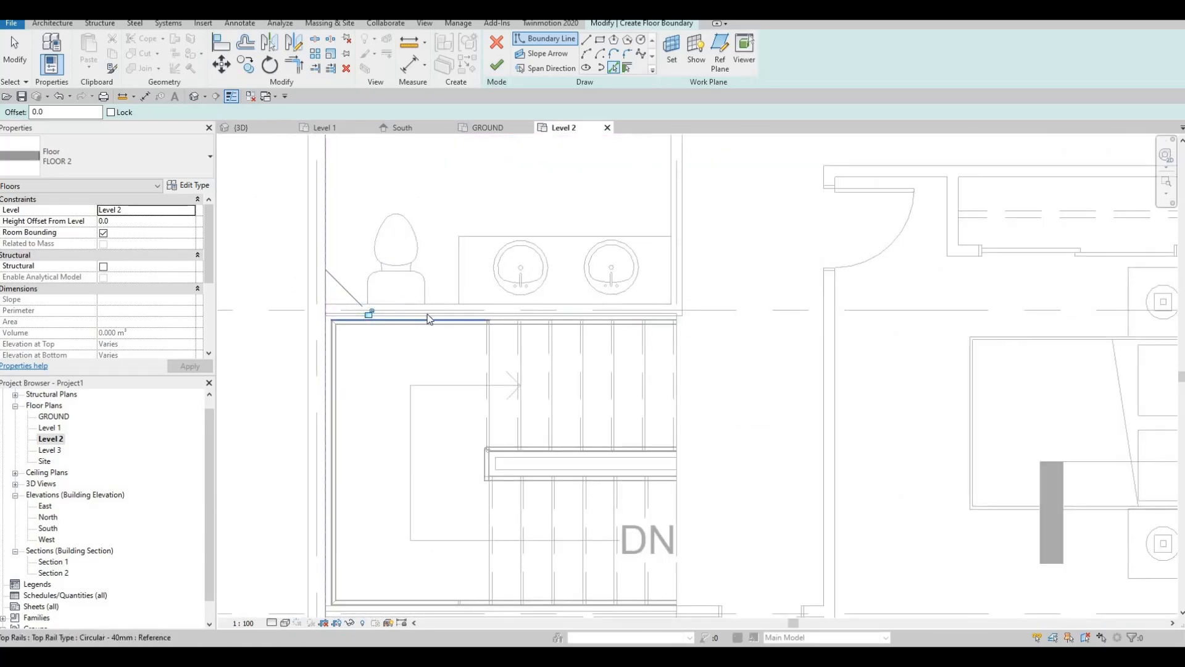
Pick floor boundary lines around the stairwell along its north wall, the east edge of the upper flight and its south wall
scroll(494, 326, up, 3)
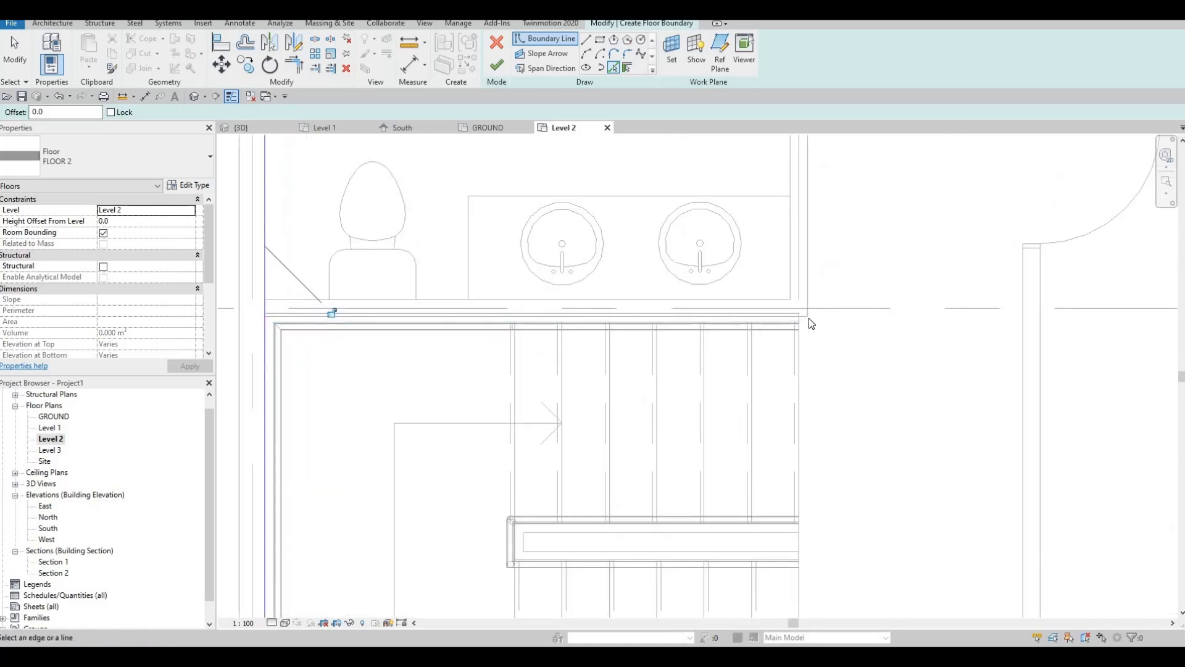
click(809, 323)
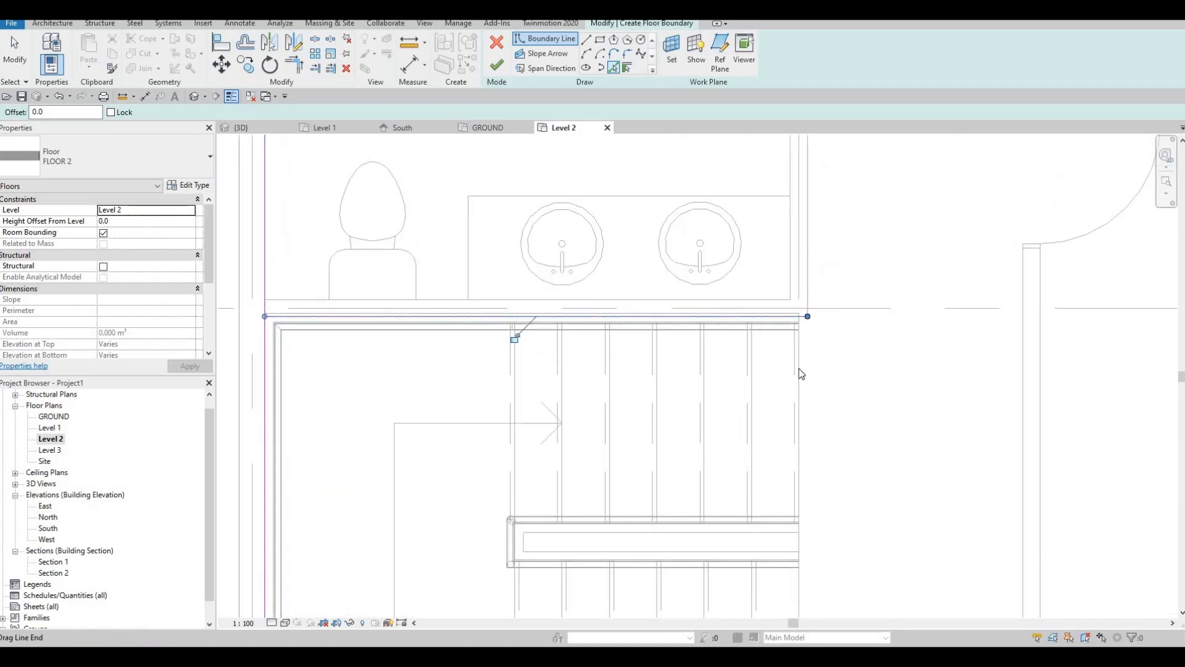
click(813, 434)
middle_drag(757, 417, 773, 275)
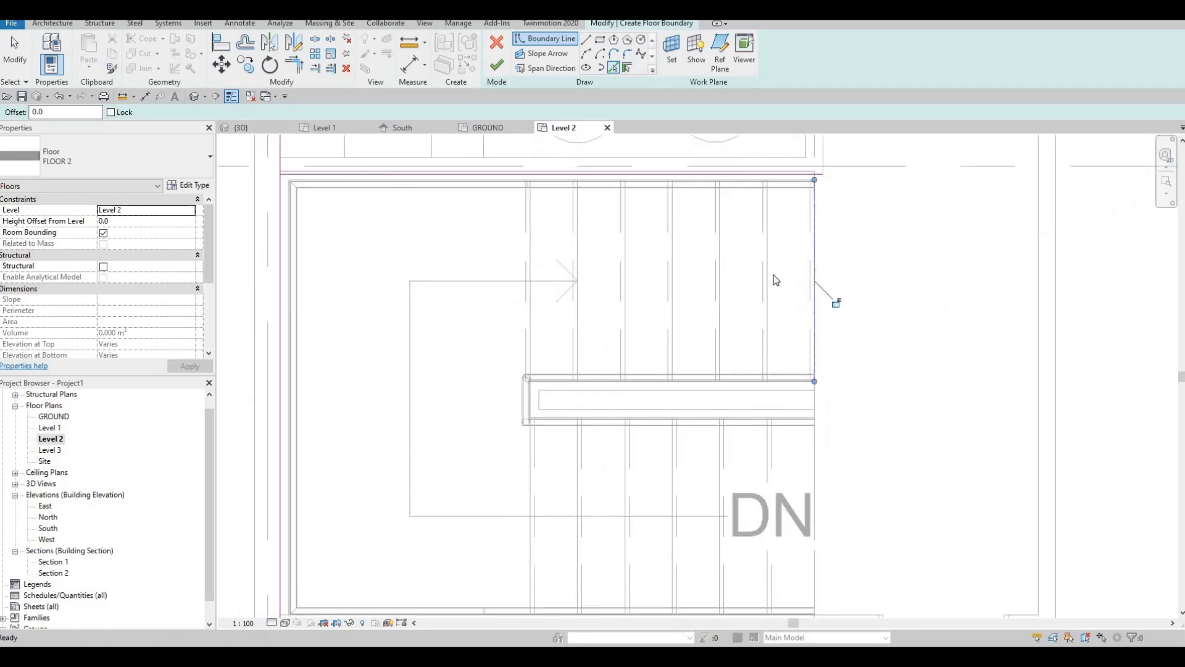
scroll(773, 275, down, 3)
middle_drag(766, 492, 794, 347)
scroll(829, 356, up, 2)
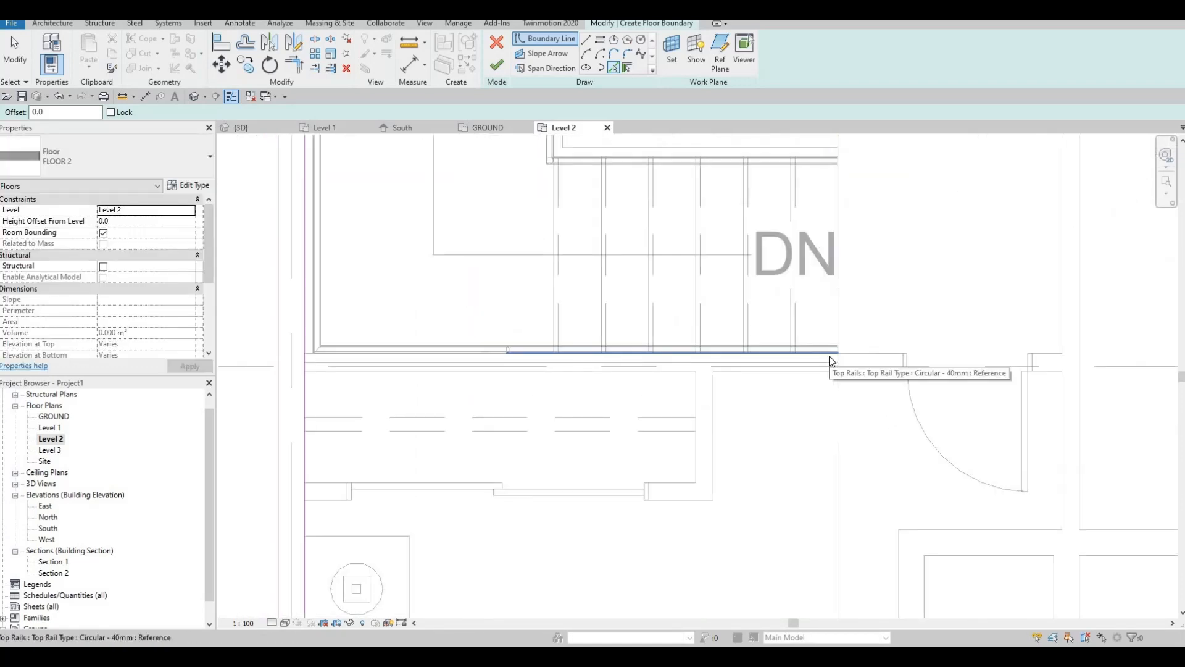
scroll(318, 356, up, 3)
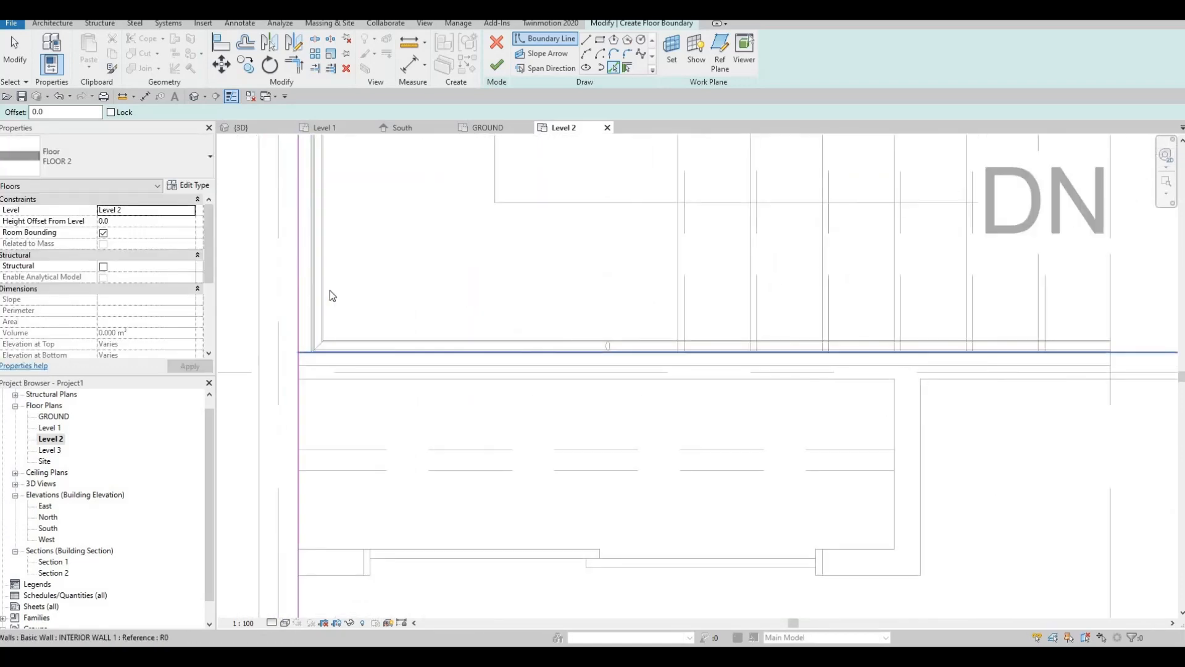
click(387, 351)
Pick floor boundary lines along the southwest bedroom's south and east walls and the adjoining exterior wall running east to the desk alcove
scroll(334, 289, down, 5)
scroll(448, 368, down, 5)
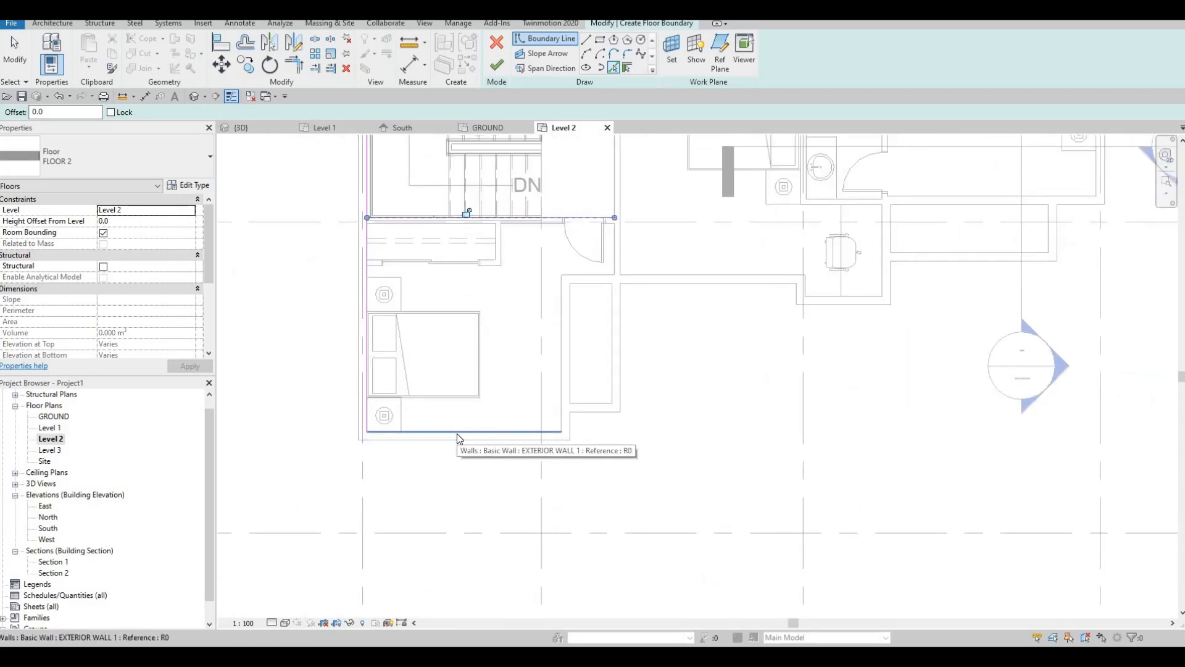
click(500, 432)
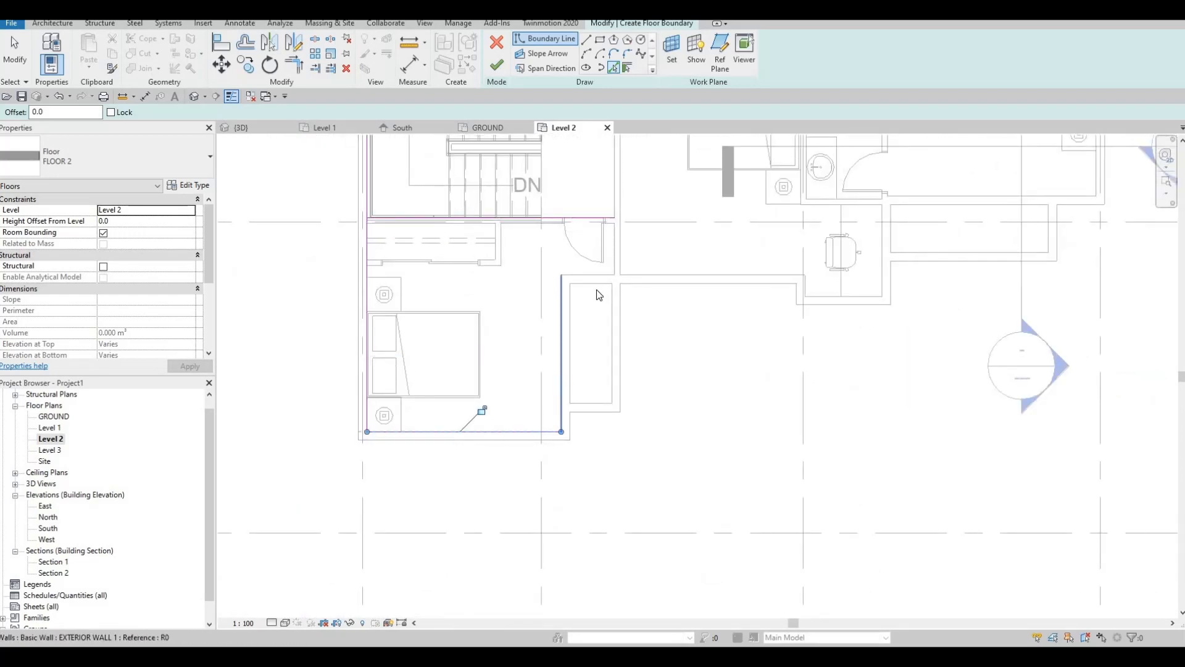
click(635, 346)
scroll(651, 343, up, 3)
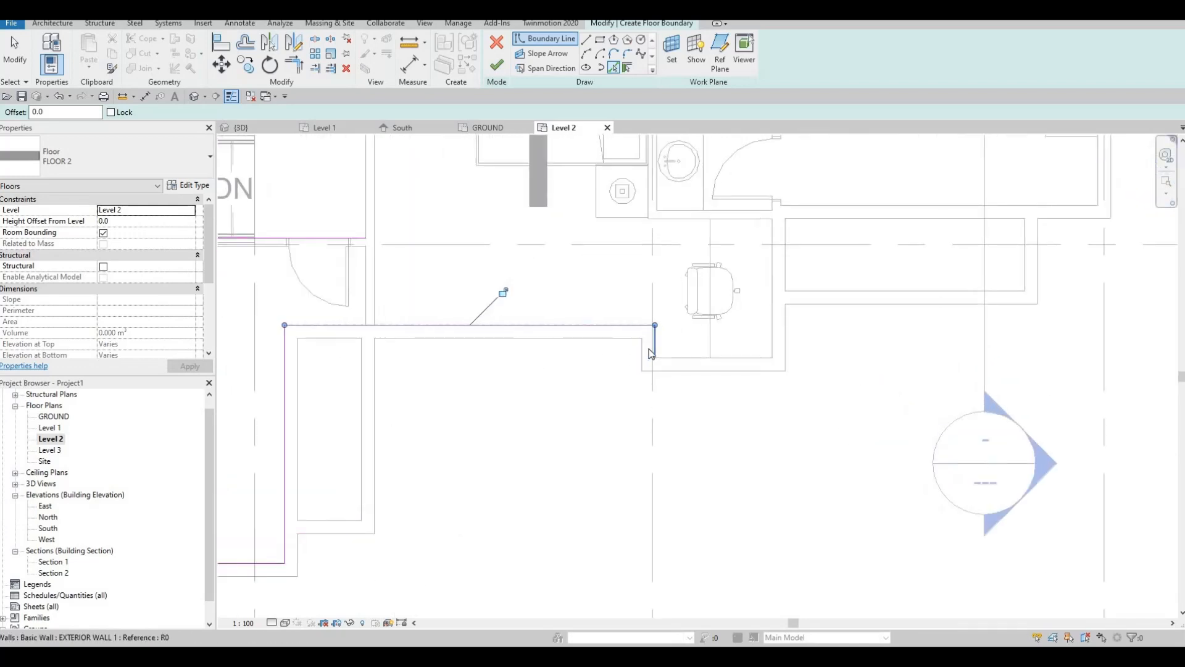
Pick floor boundary lines along the inner faces of the desk alcove's west, south and east walls
scroll(652, 353, up, 2)
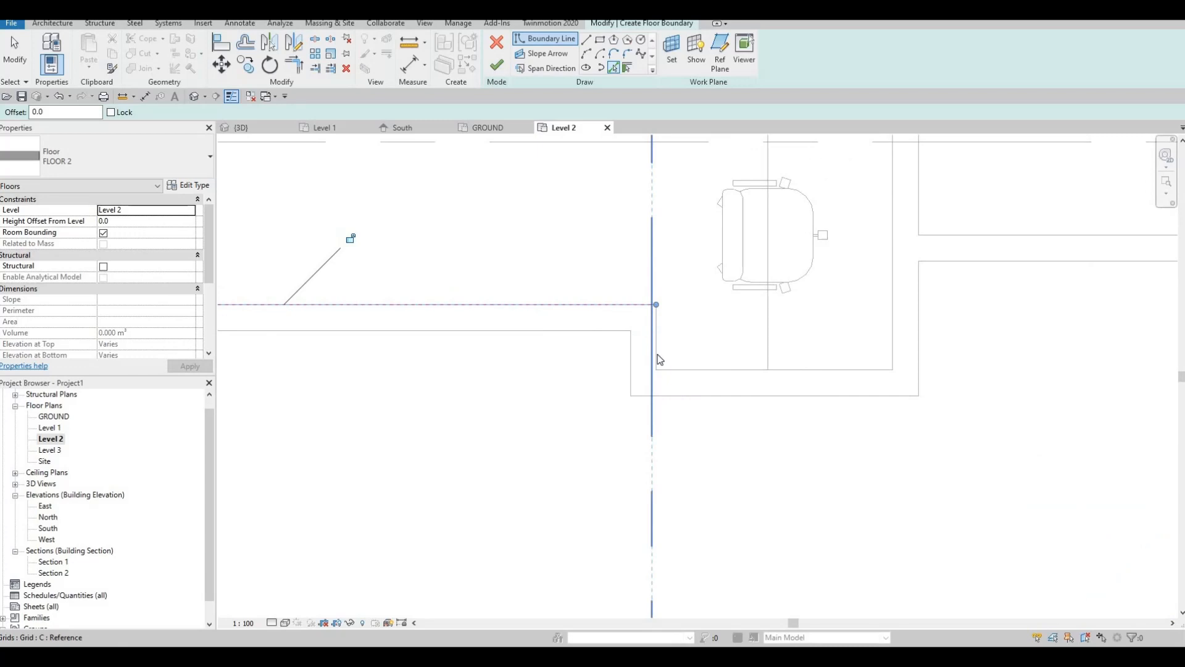
scroll(658, 375, up, 2)
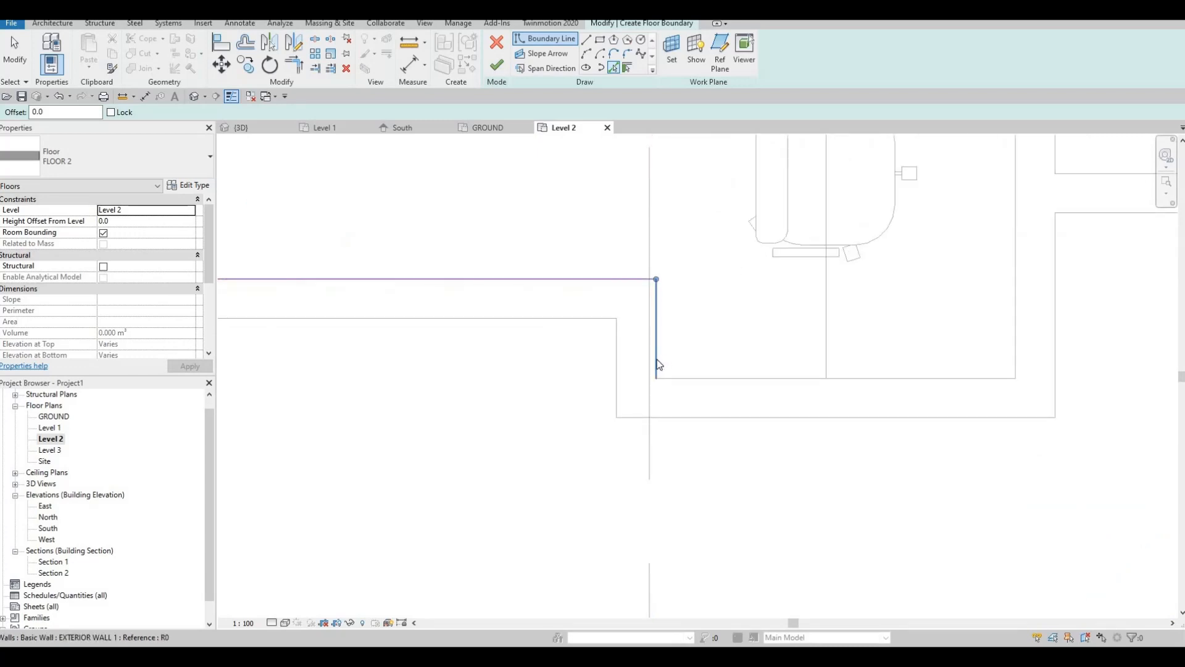
scroll(663, 359, up, 2)
click(655, 361)
click(689, 388)
scroll(658, 359, down, 3)
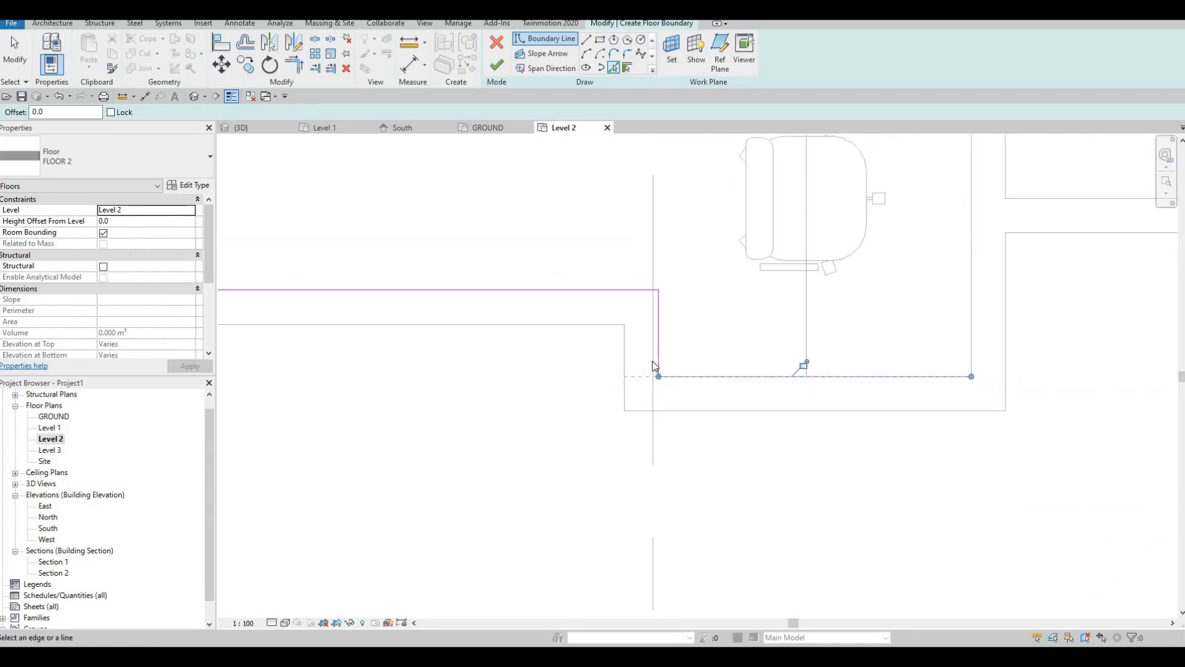
middle_drag(900, 321, 654, 358)
click(649, 356)
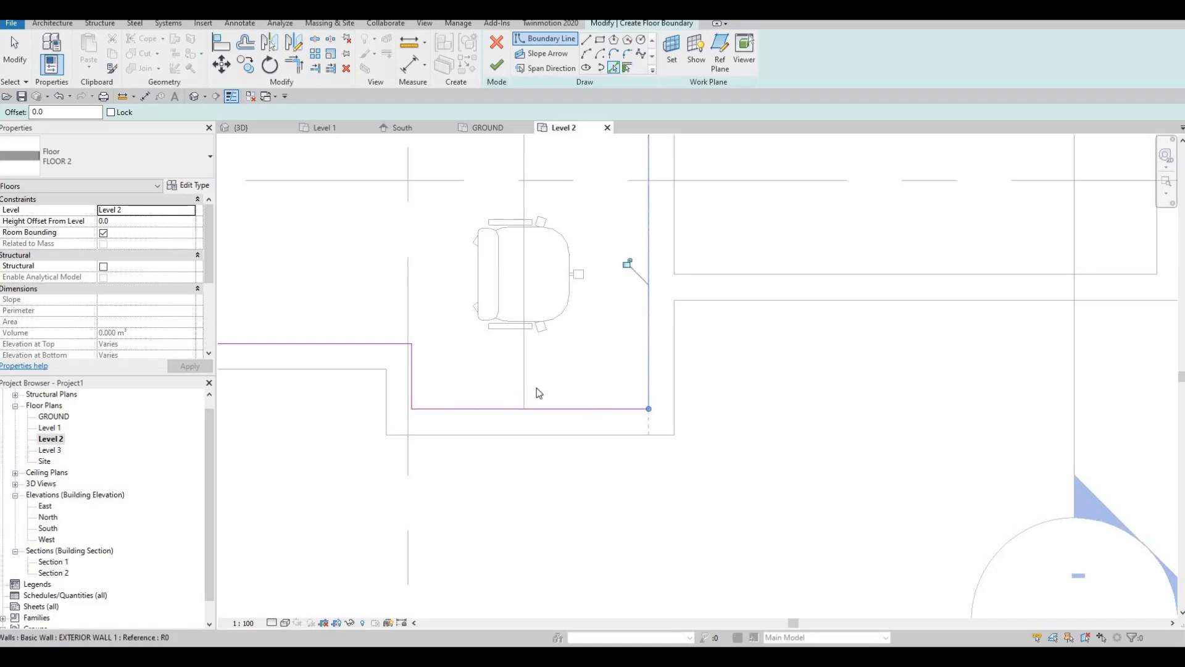
Pick floor boundary lines along the southeast bedroom's south wall and the east exterior wall beside its bed
scroll(536, 388, down, 1)
middle_drag(522, 386, 435, 395)
scroll(568, 369, down, 1)
click(562, 283)
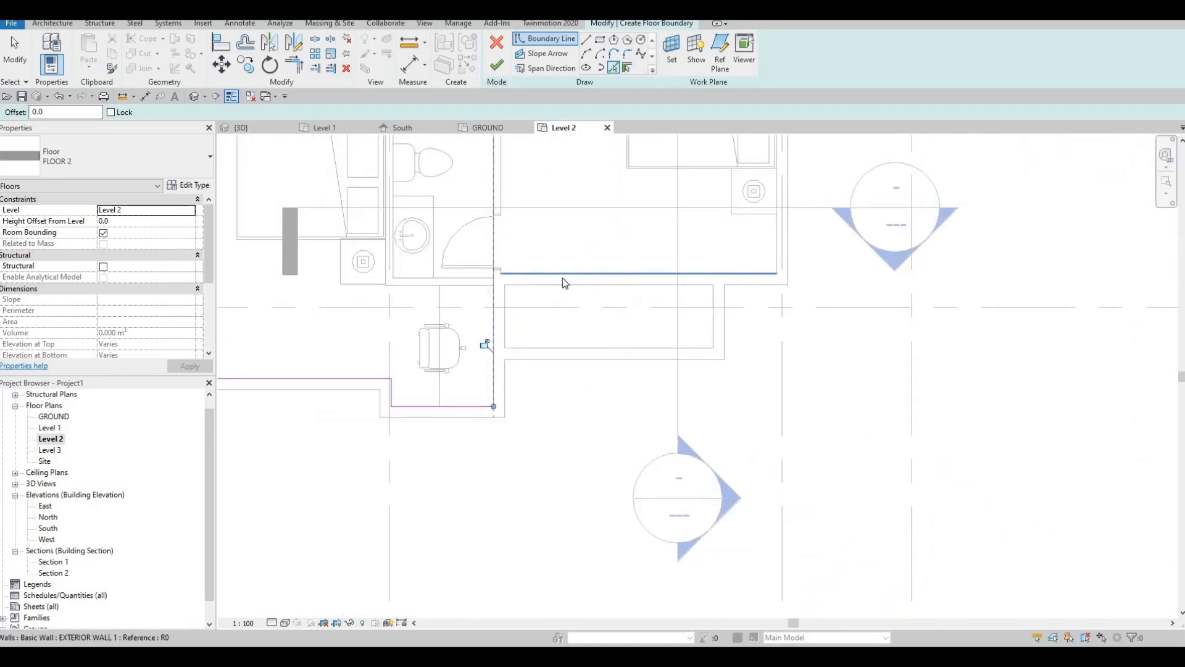
scroll(642, 389, down, 1)
middle_drag(743, 292, 647, 387)
click(648, 370)
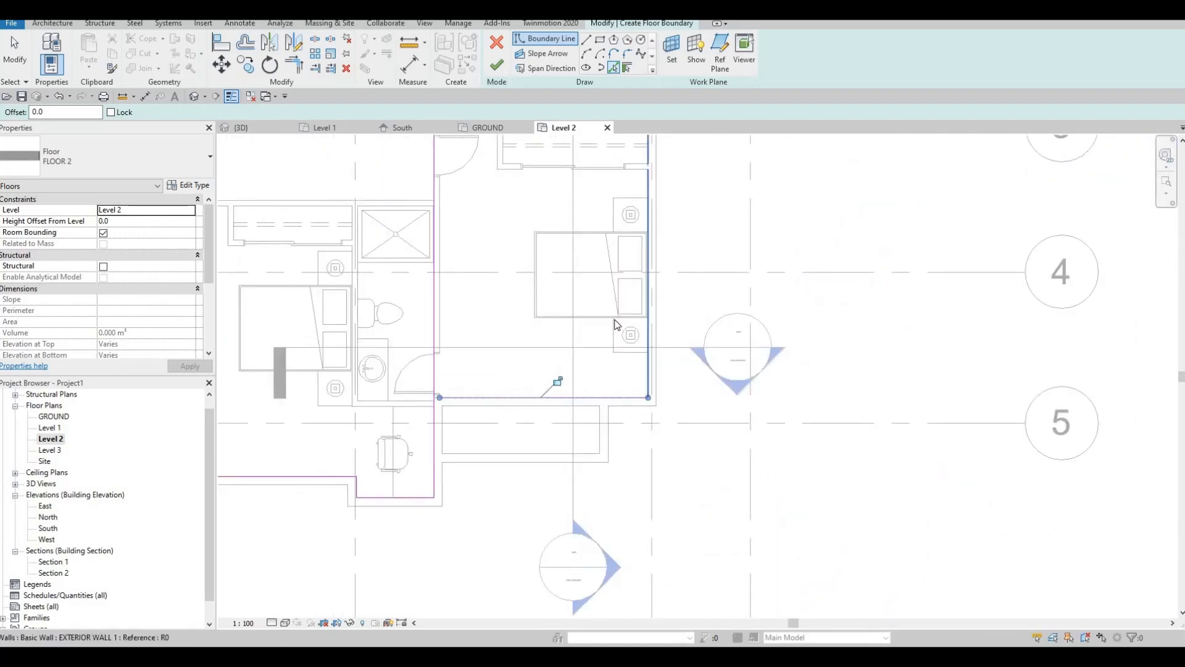
Trim the north bedroom's upper boundary line to a corner with the ensuite's west boundary line using Trim/Extend to Corner
middle_drag(587, 352, 579, 519)
scroll(579, 519, down, 1)
mouse_move(702, 342)
middle_down()
mouse_move(695, 434)
mouse_move(710, 437)
mouse_move(801, 394)
mouse_move(911, 372)
middle_up()
key(Escape)
key(Escape)
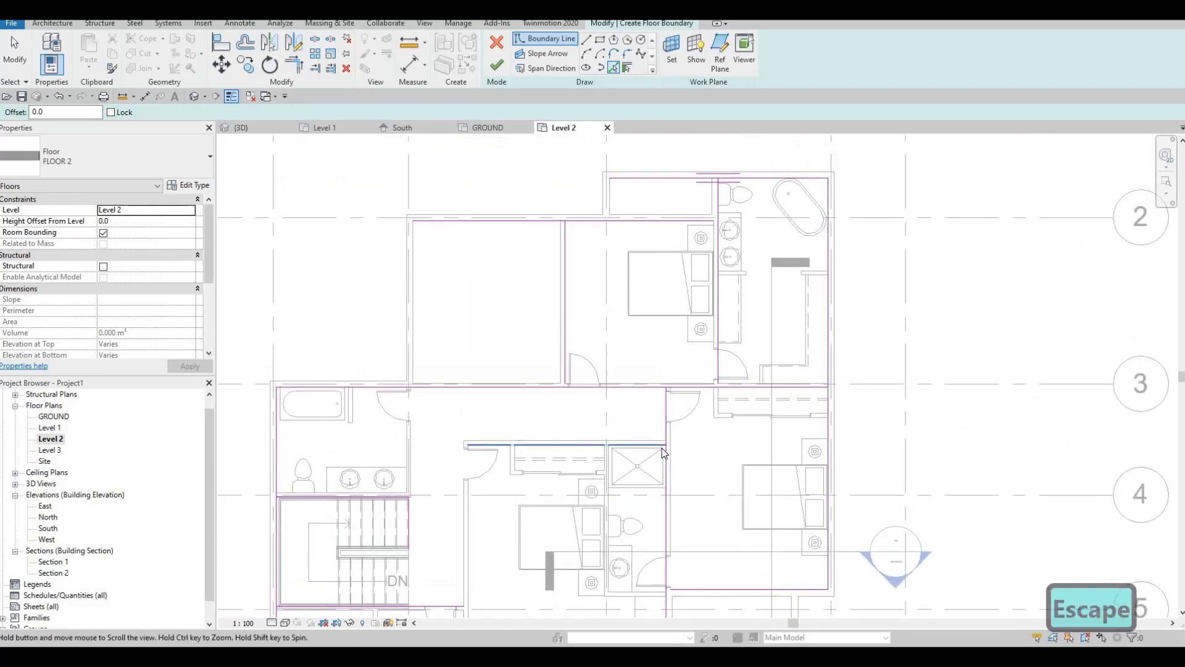
key(t)
key(r)
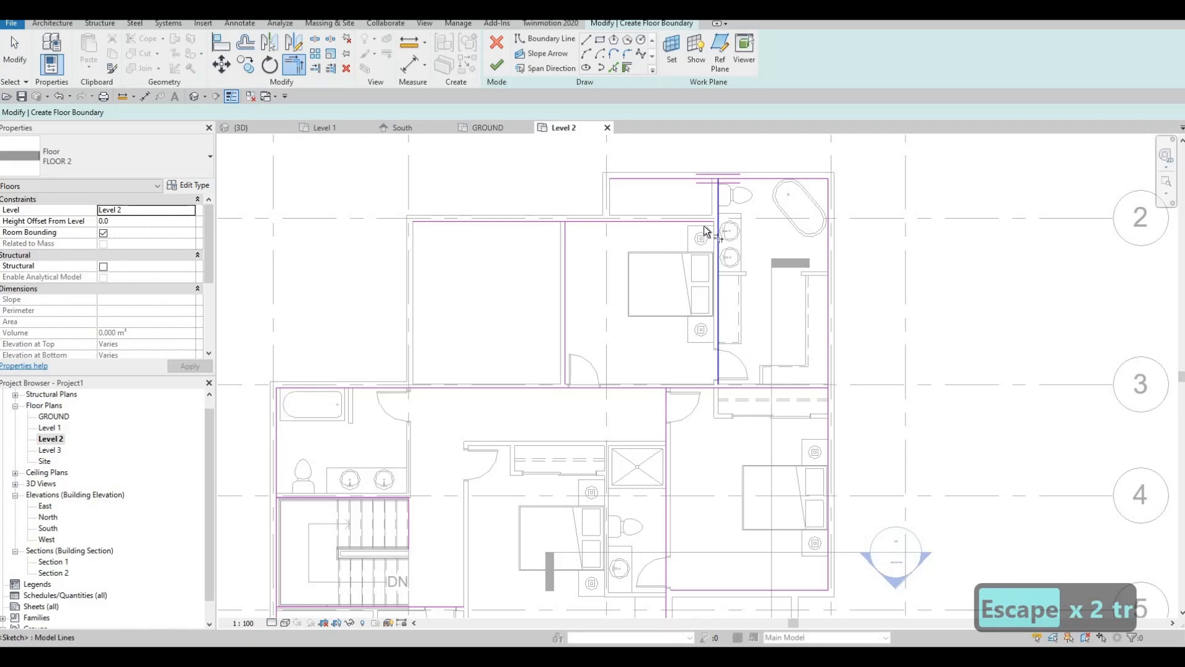
click(704, 223)
click(703, 221)
click(714, 222)
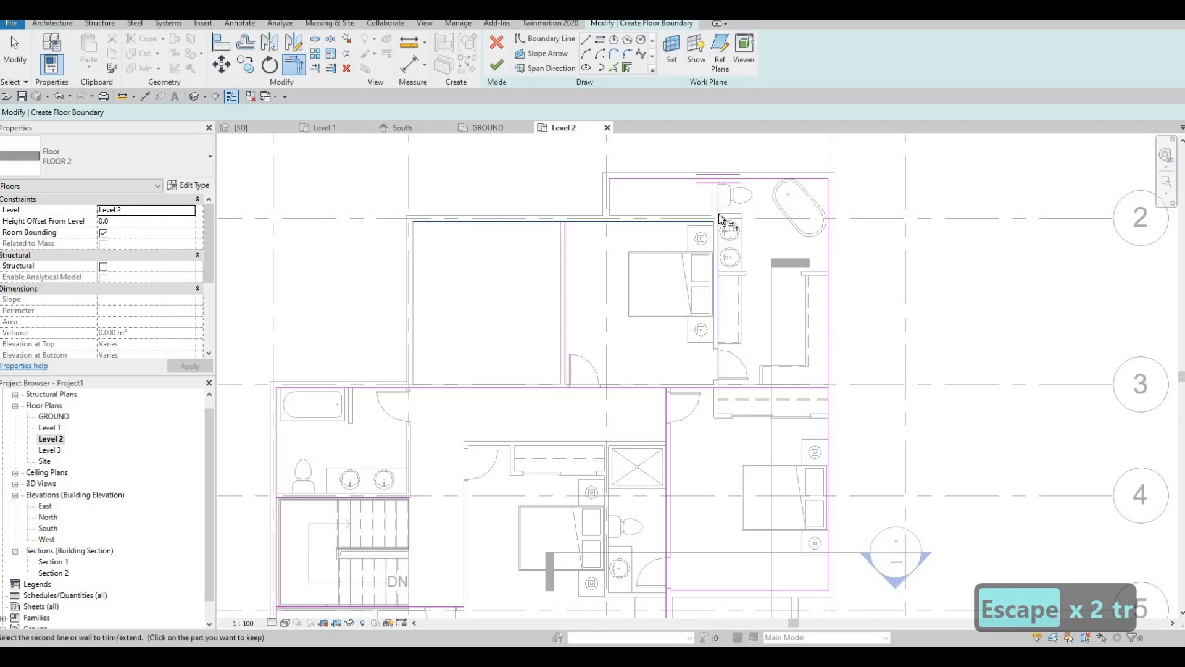
click(719, 202)
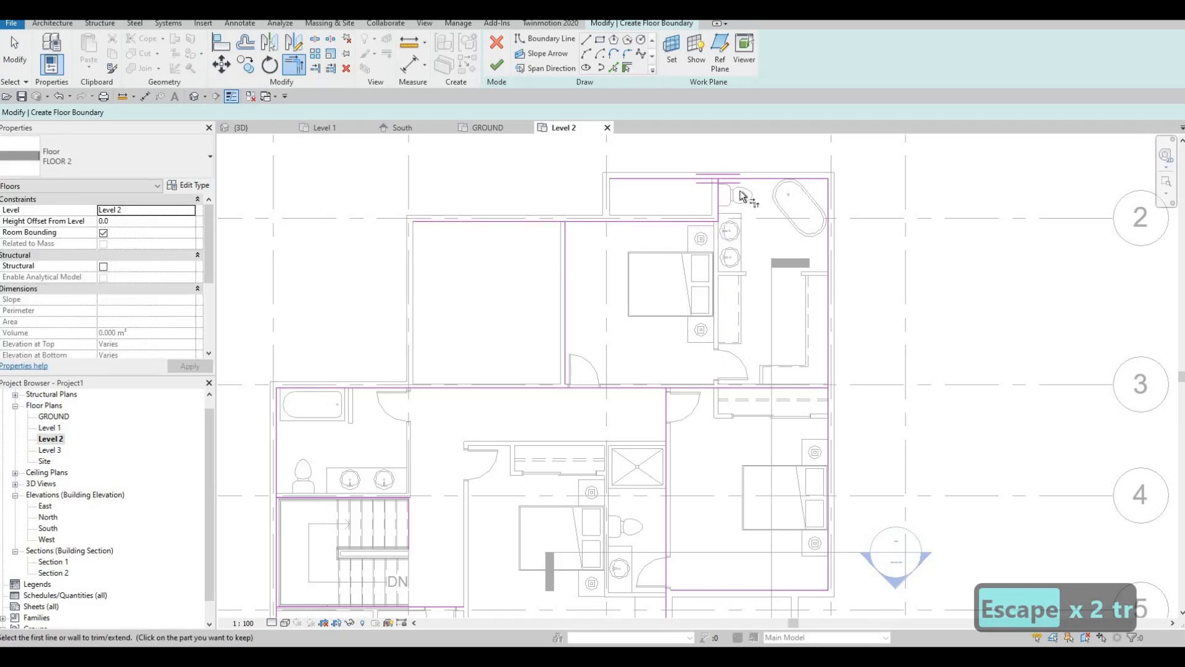
Trim the north bedroom's west boundary line to corners with its north line and the corridor's north line, unjoining the conflicting elements
click(570, 237)
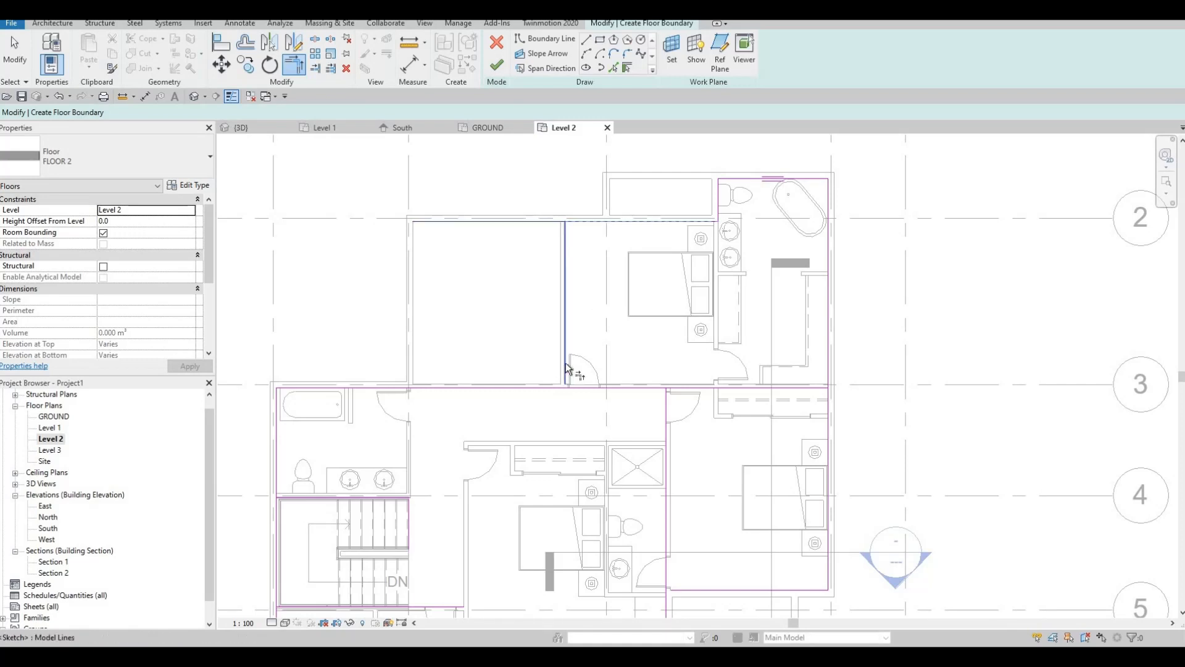
click(535, 386)
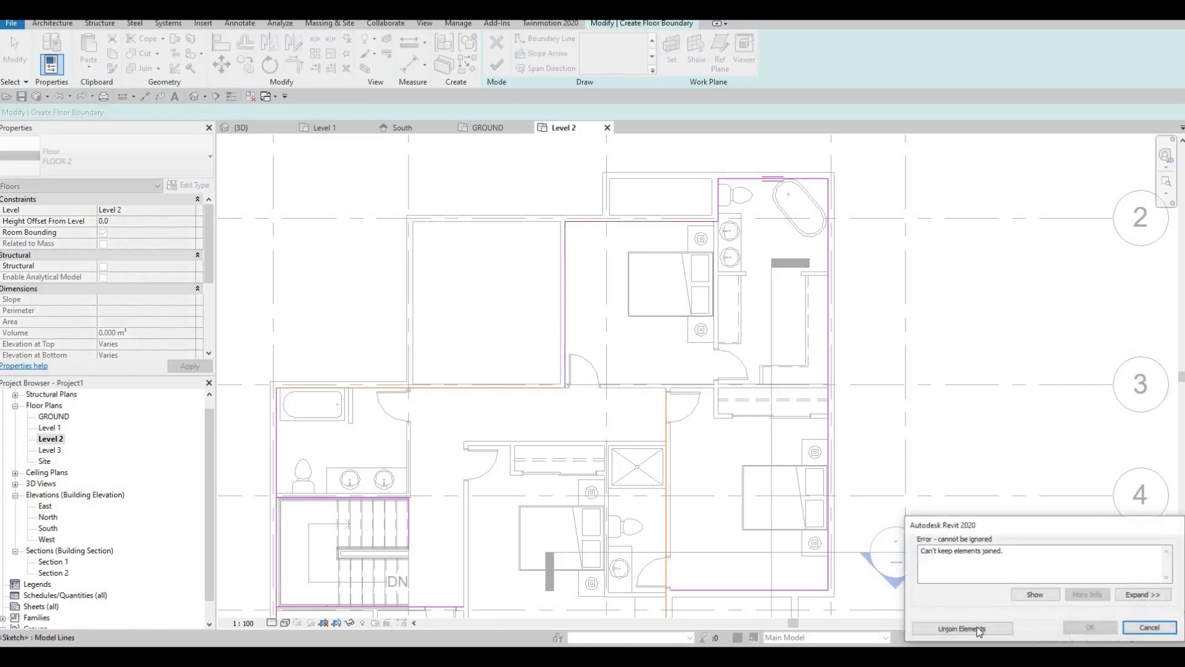
key(Escape)
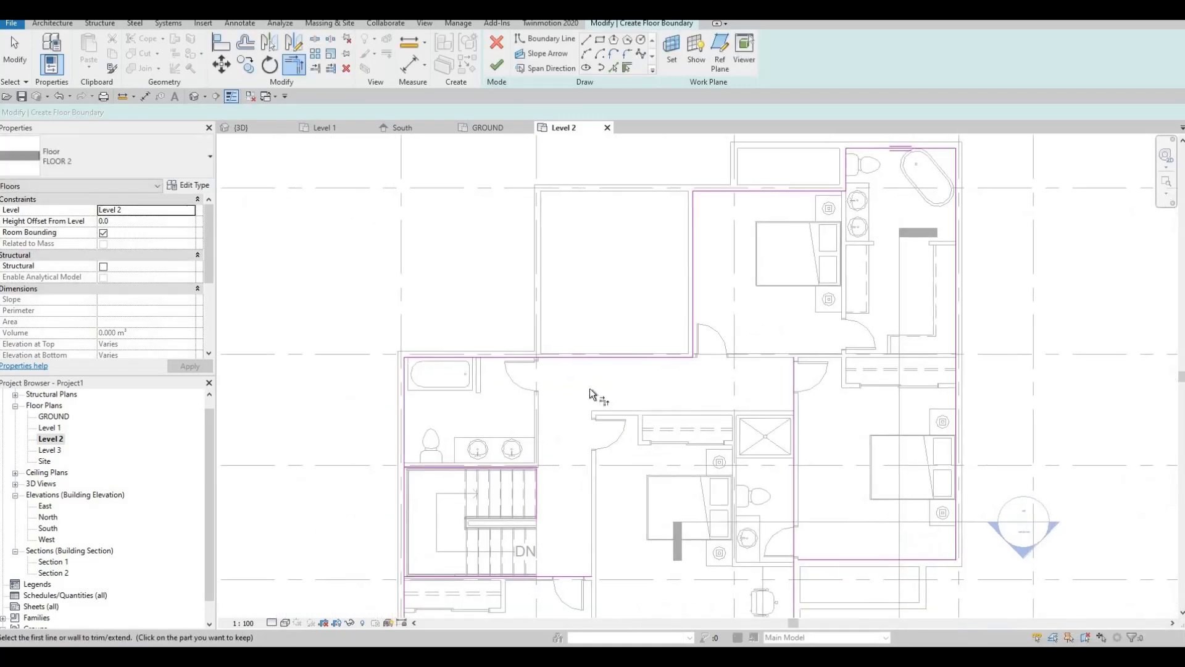
Trim the bathroom's west boundary line to a corner with the stairwell's north line, unjoining the conflicting elements
scroll(528, 425, up, 4)
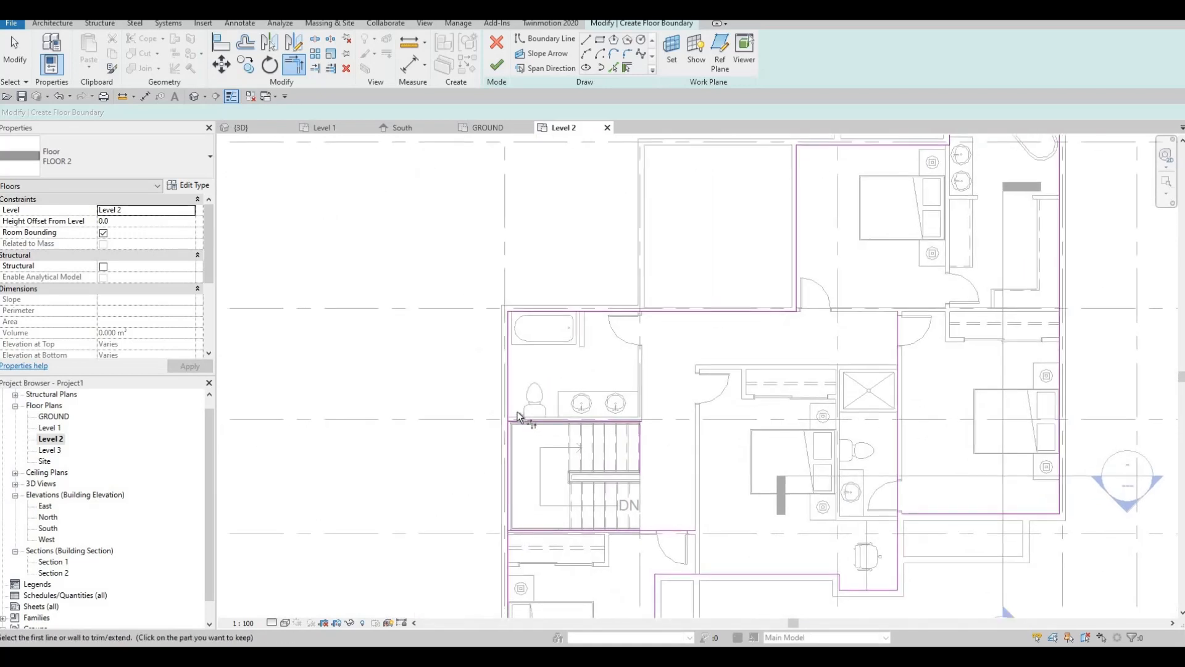
click(518, 425)
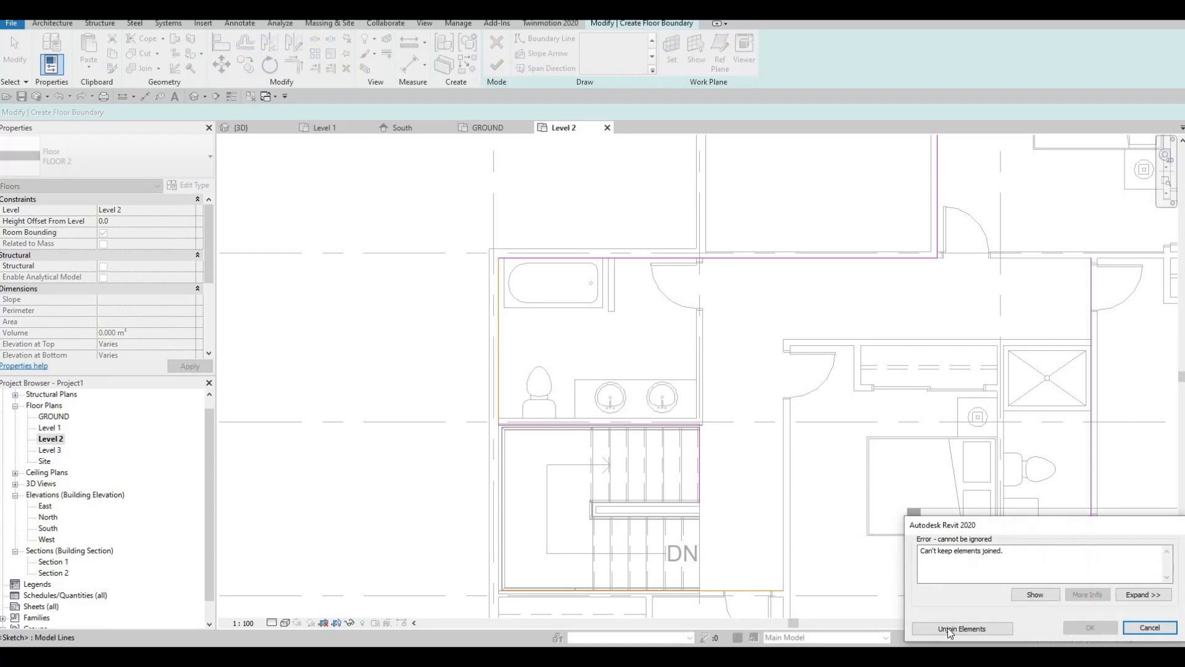
click(947, 628)
key(t)
key(r)
scroll(621, 452, up, 2)
scroll(731, 396, up, 1)
key(Escape)
key(Escape)
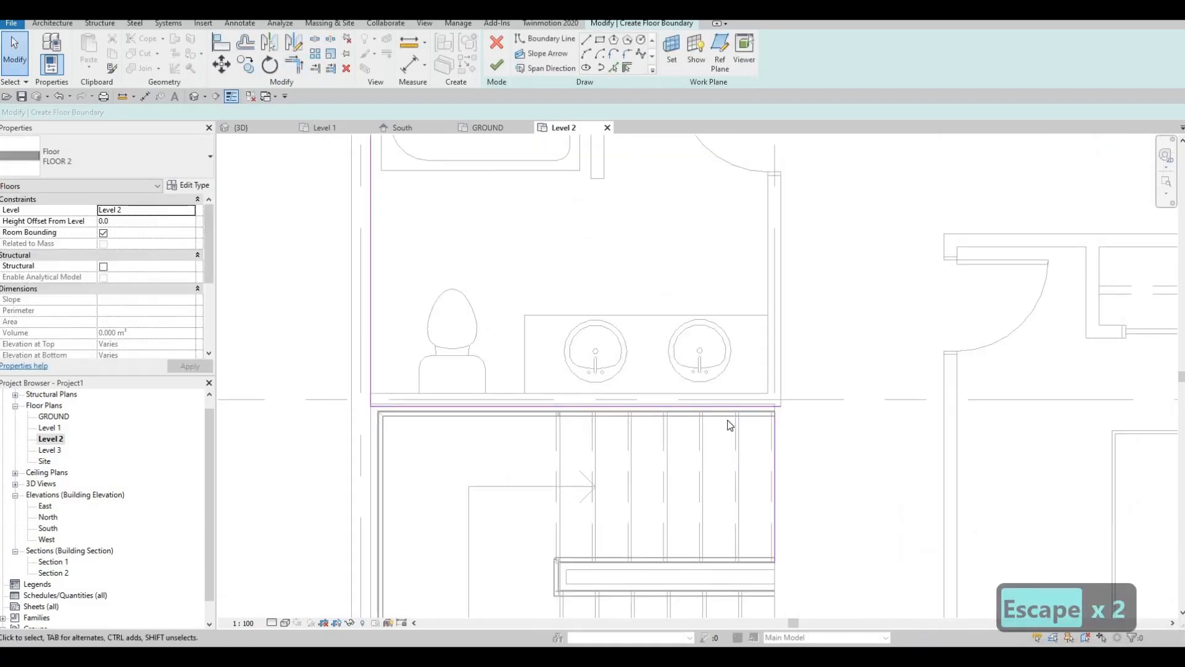
Align the stairwell's north boundary line to the bathroom-side face of the wall between bathroom and stairs
key(a)
key(l)
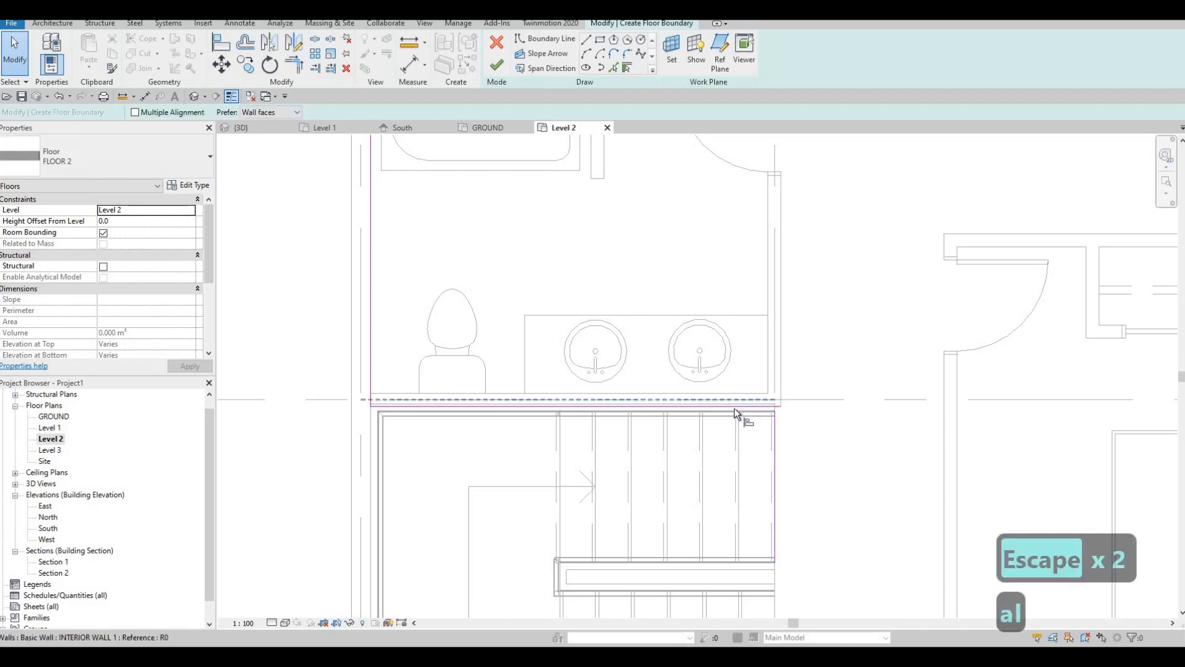
click(734, 392)
click(763, 406)
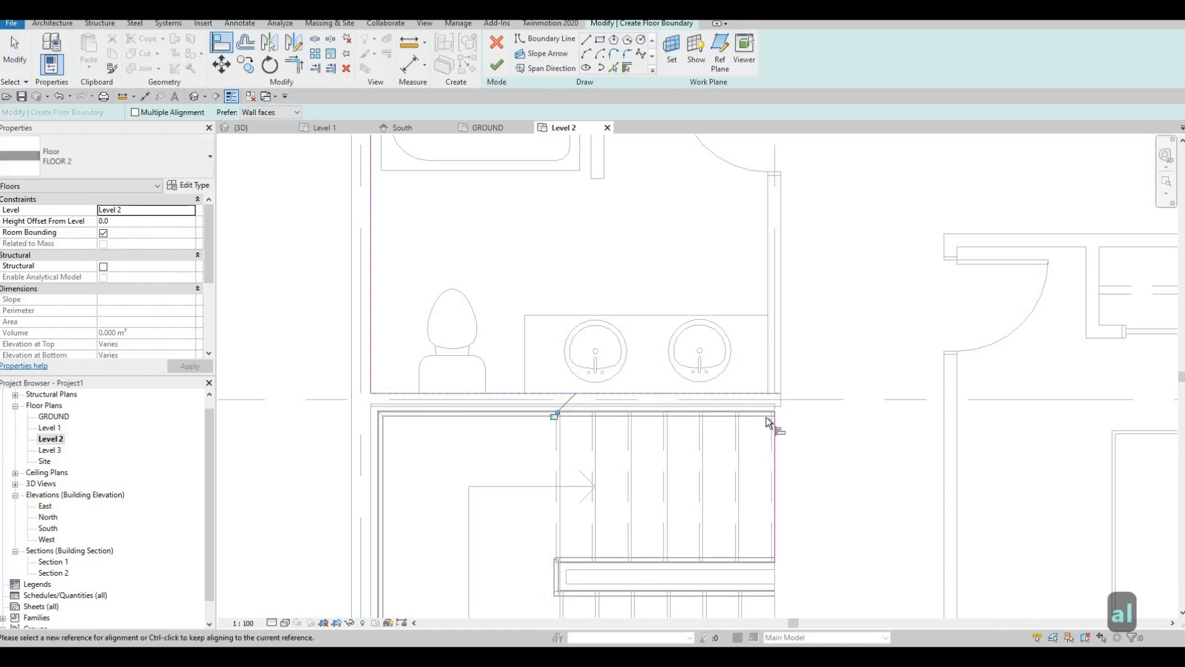
scroll(762, 417, down, 1)
key(Escape)
key(Escape)
Trim the boundary line at the stairs' east edge to a corner with the stairwell's north line
key(t)
key(r)
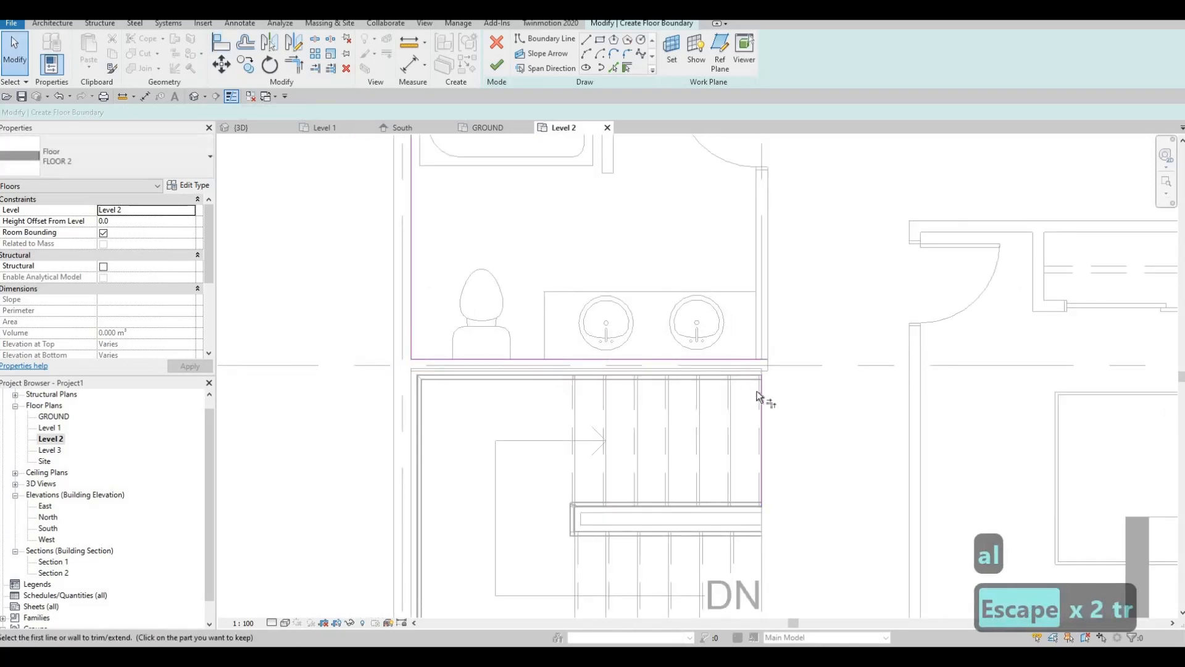
click(761, 397)
click(756, 485)
scroll(690, 460, down, 1)
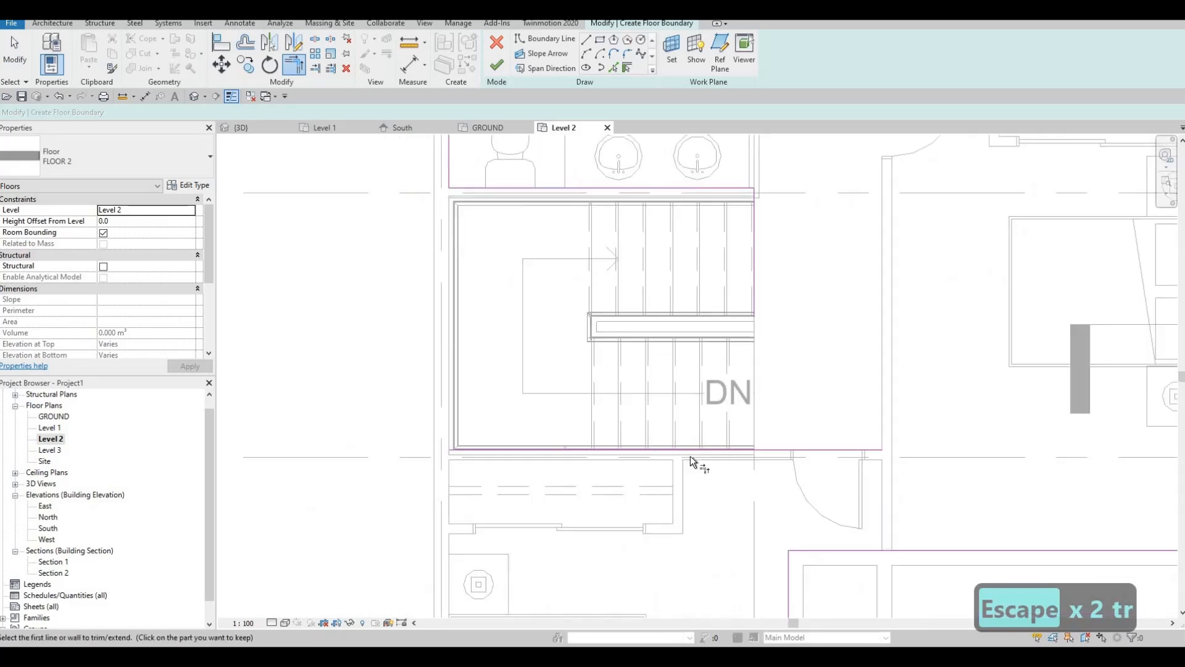
Align the stairwell's south boundary line to the bedroom-side face of the wall between stairs and southwest bedroom
scroll(707, 413, up, 2)
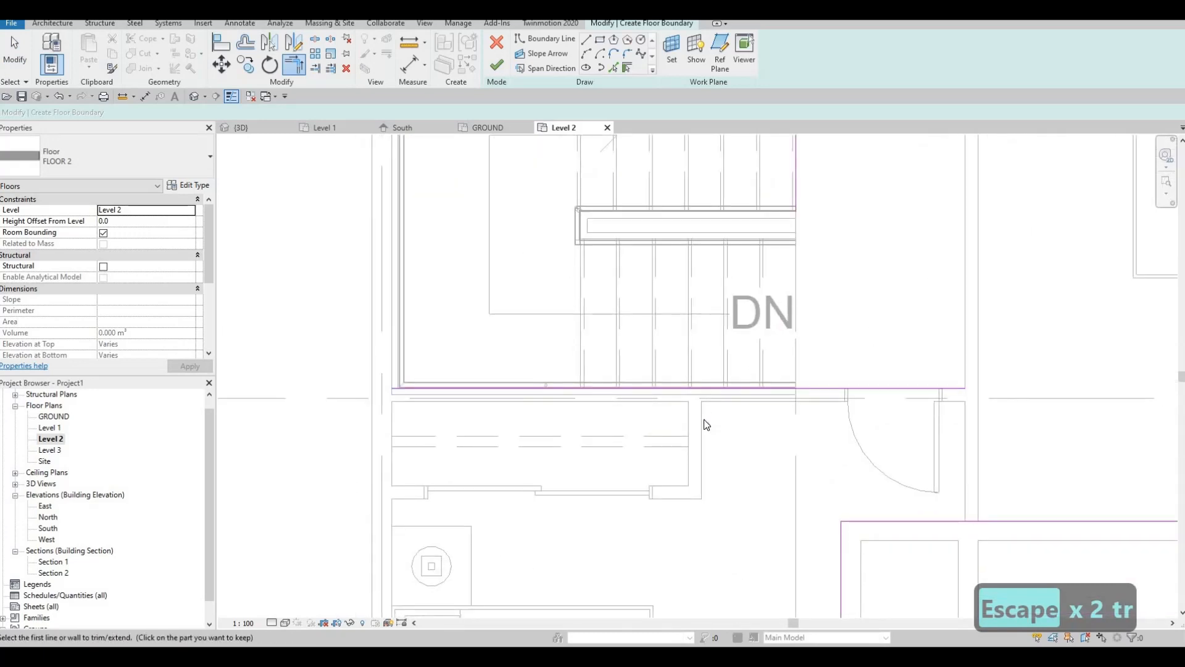
key(Escape)
key(Escape)
key(Escape)
key(a)
key(l)
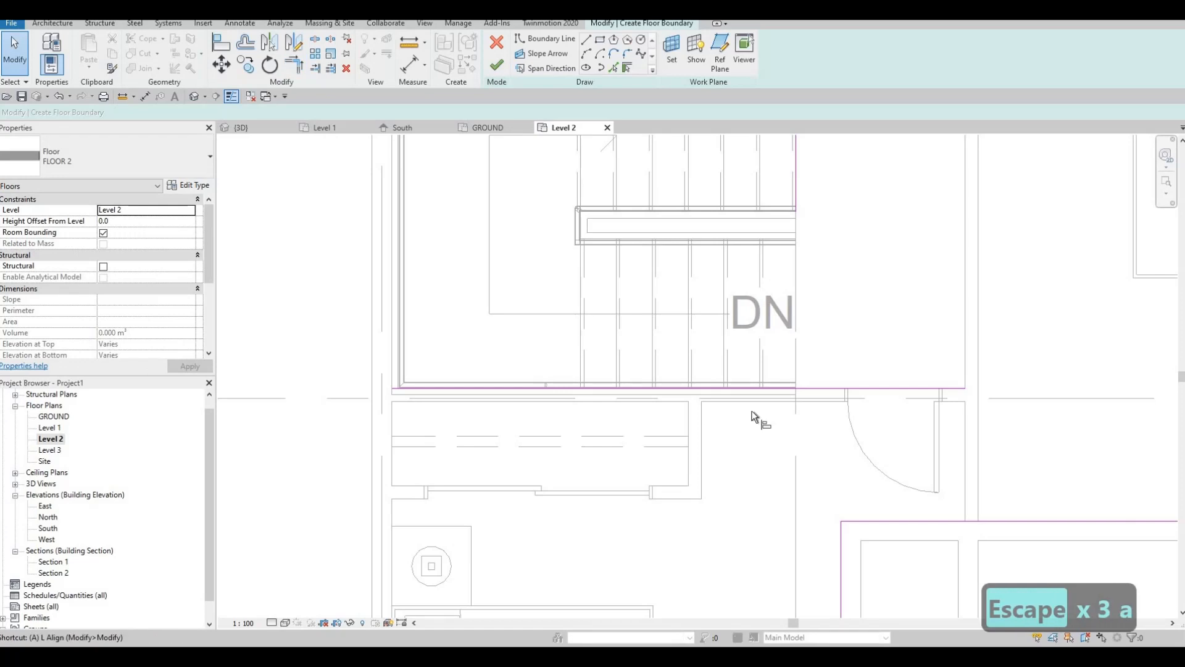
key(Escape)
key(Escape)
key(a)
key(l)
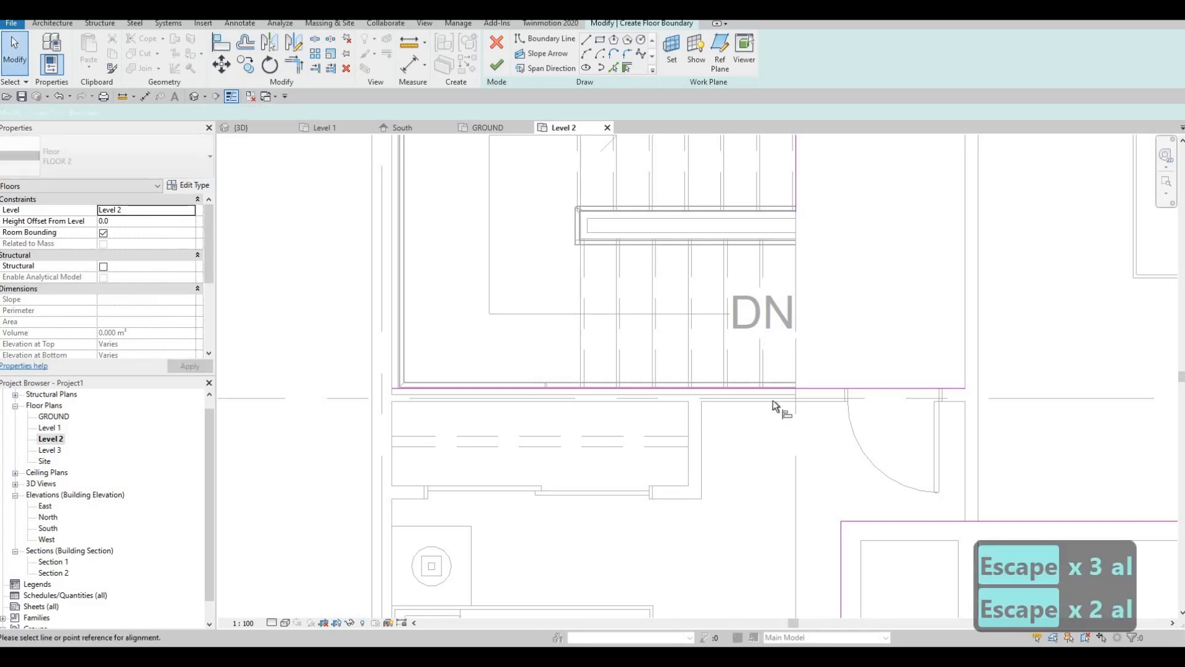
click(776, 395)
click(776, 388)
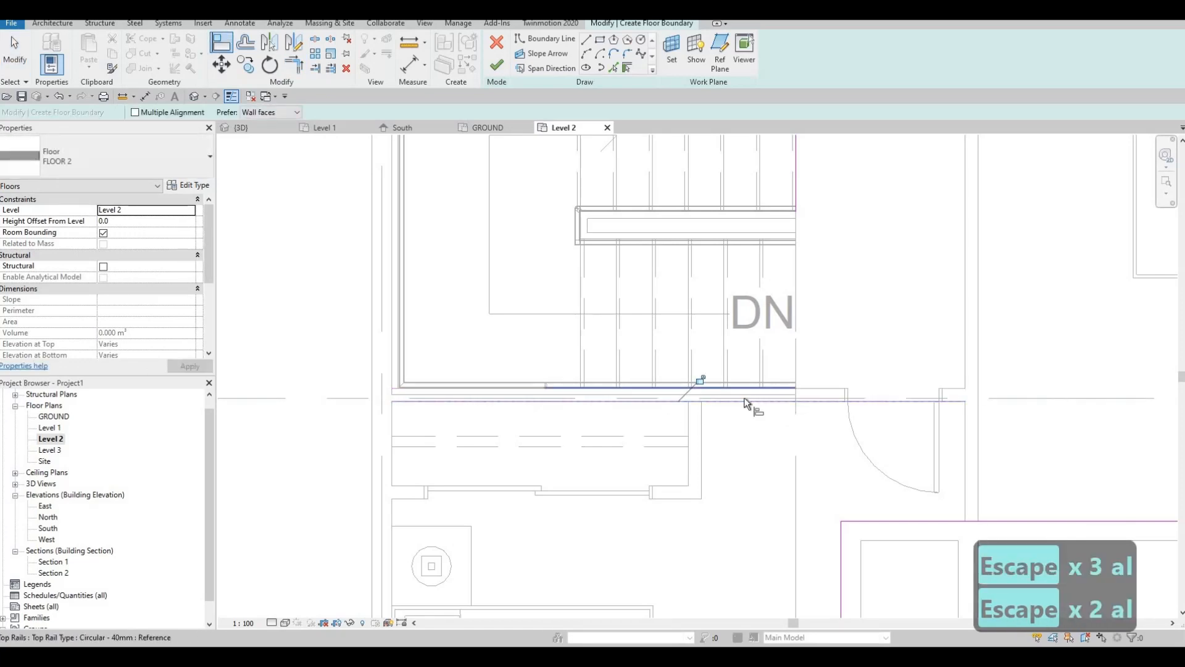
key(Escape)
Extend the boundary line at the stairs' east edge to a corner with the south line, keeping the part along the stairwell
middle_drag(671, 423, 746, 433)
scroll(754, 400, down, 1)
scroll(753, 418, down, 1)
key(t)
key(r)
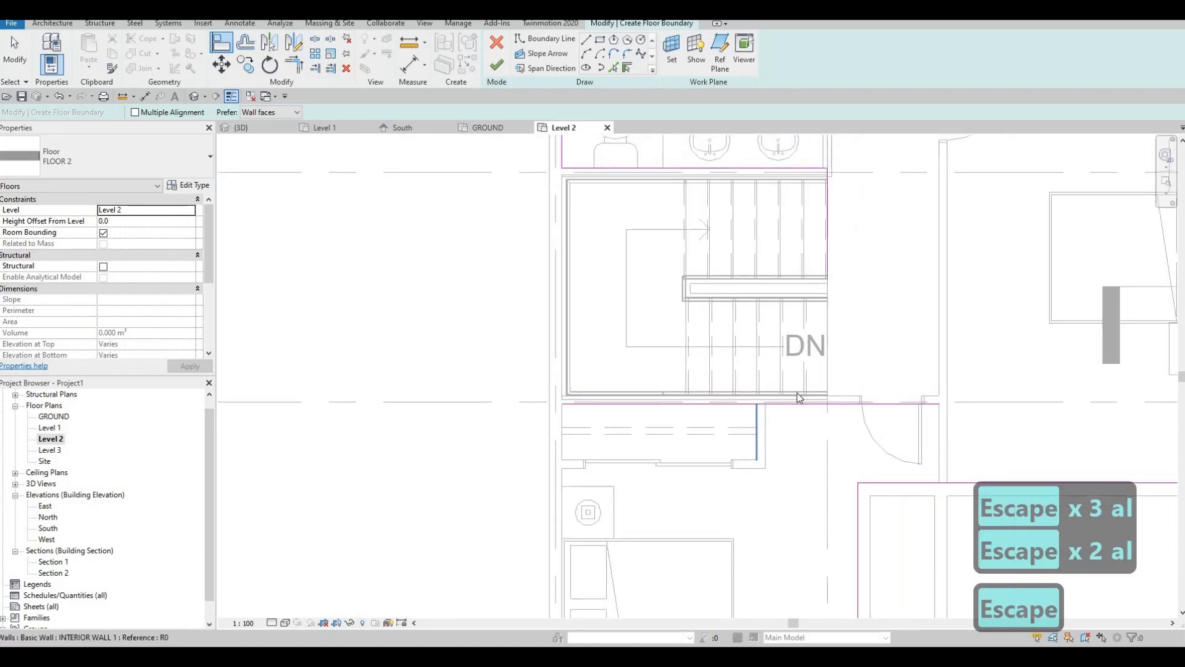
key(t)
key(r)
click(828, 261)
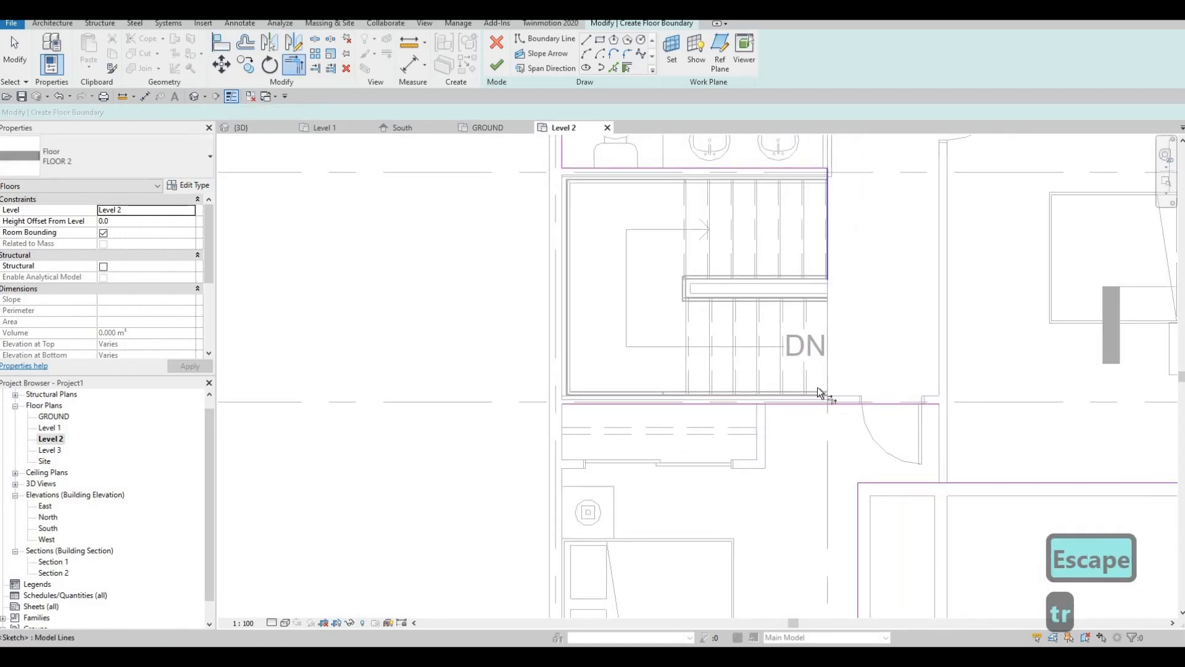
click(809, 404)
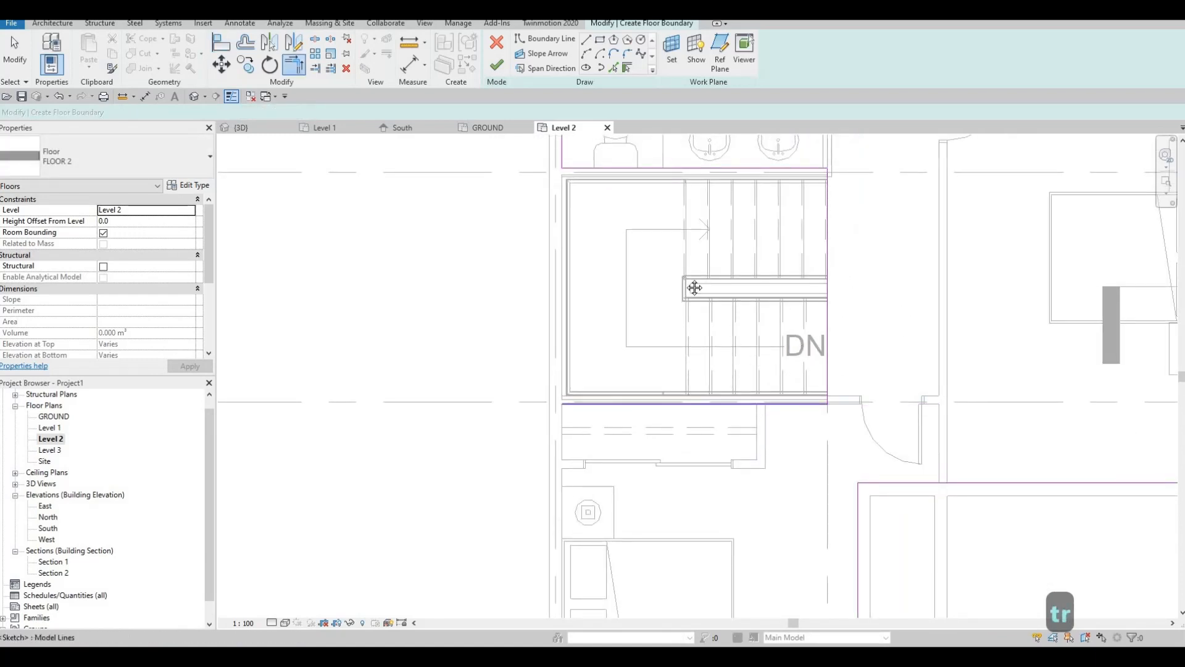
Pick a floor boundary line along the southwest bedroom's west side, at the head of the bed
scroll(707, 390, down, 1)
scroll(707, 391, down, 1)
middle_drag(706, 391, 699, 281)
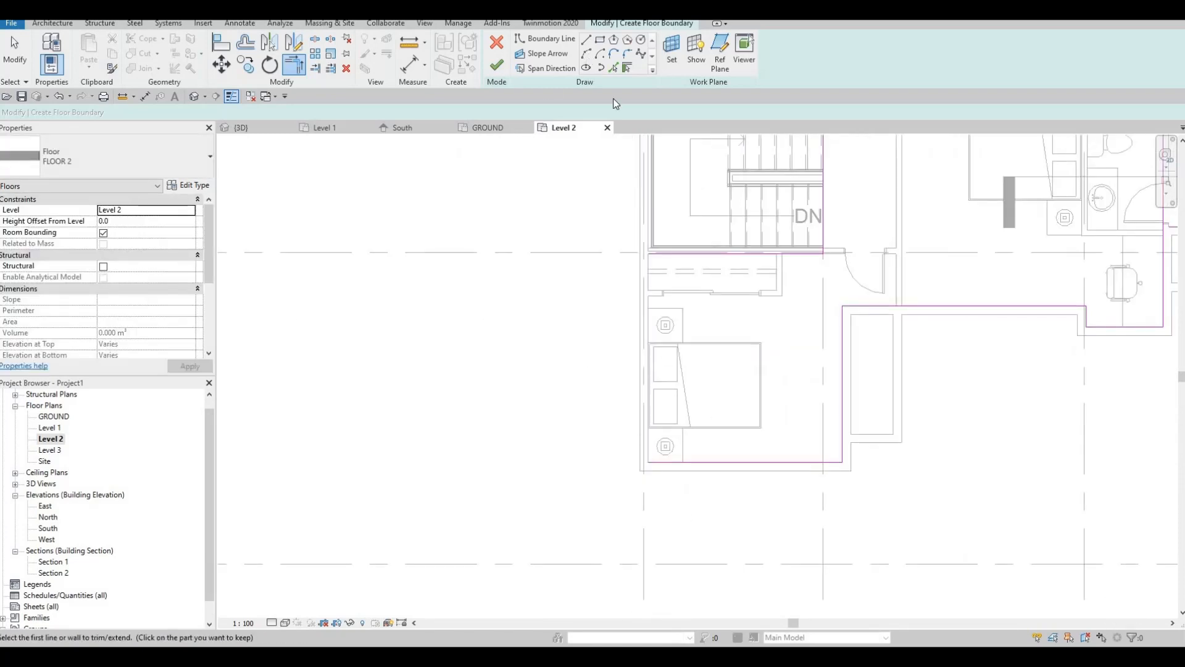
key(Escape)
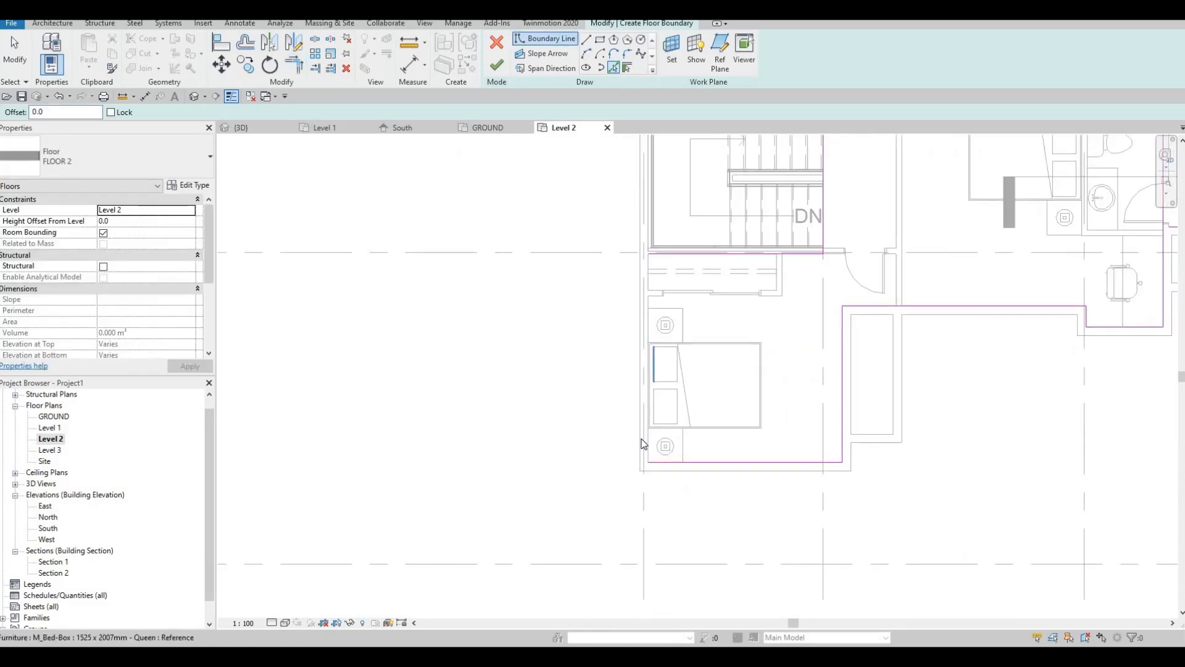
scroll(654, 372, up, 4)
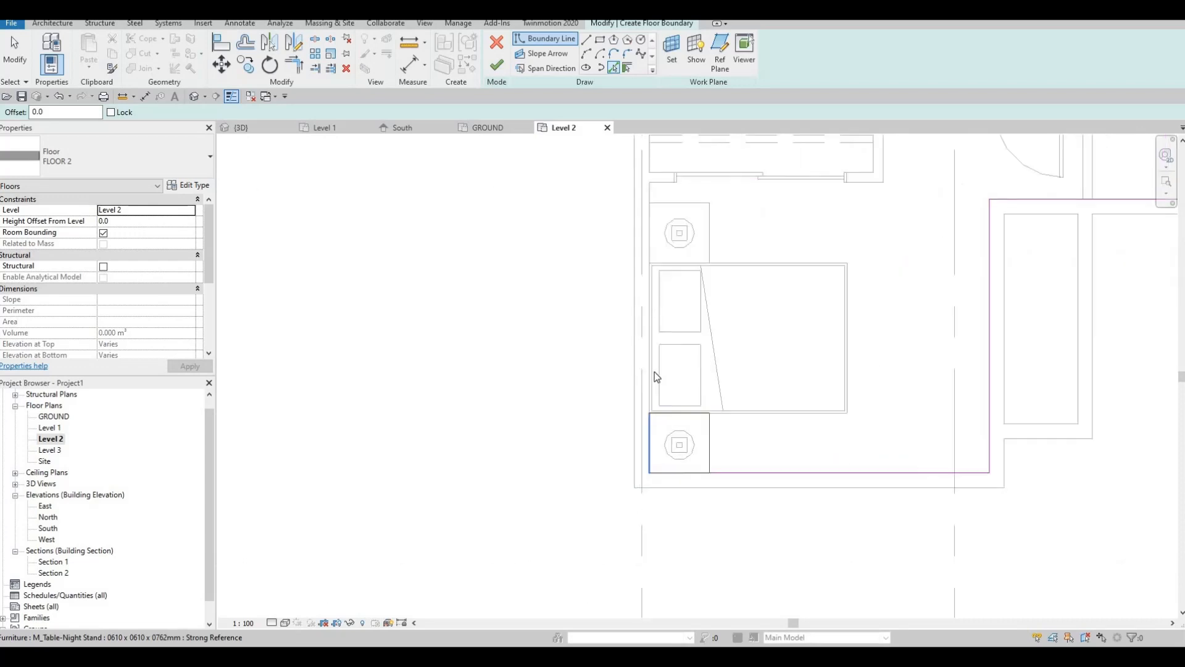
scroll(691, 363, down, 2)
scroll(641, 453, down, 2)
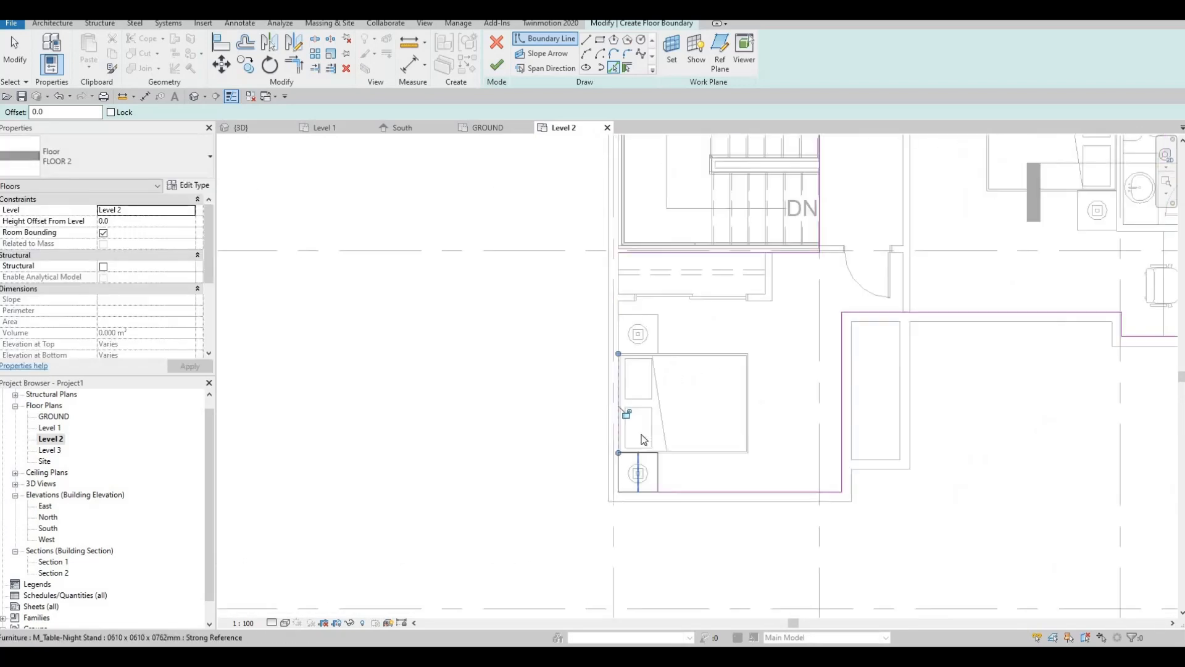
Extend the southwest bedroom's west boundary line to corners with its south line and the line below the stairwell
key(Escape)
key(Escape)
key(Escape)
key(t)
key(r)
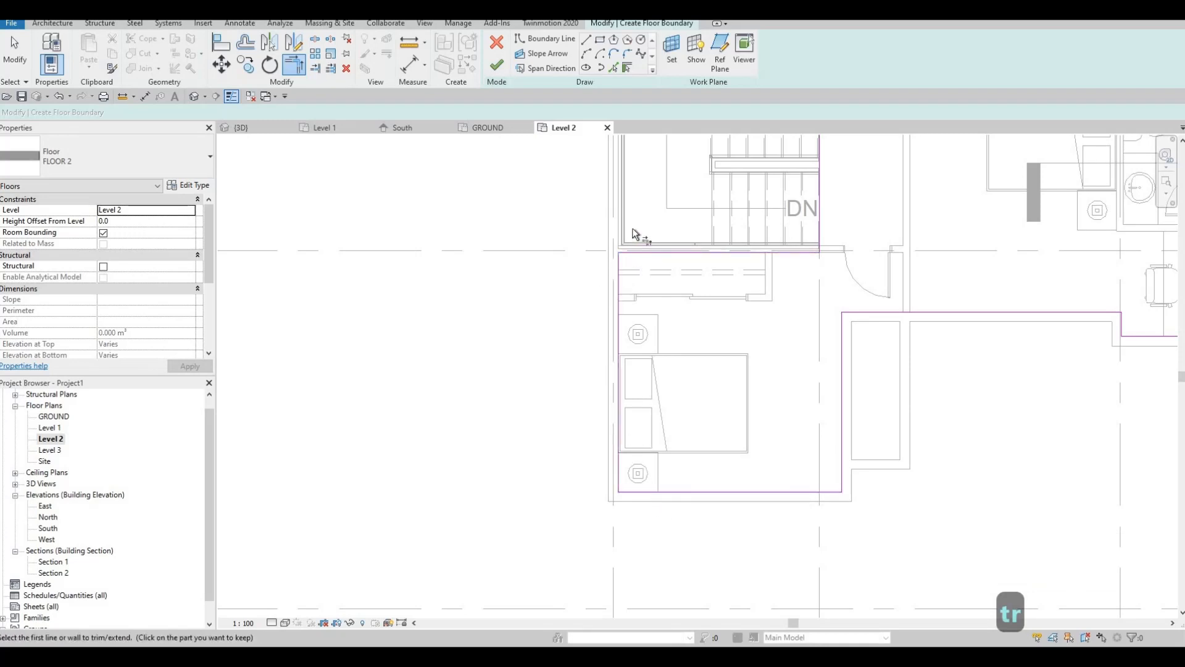
Shift the southwest bedroom's west boundary line slightly off the wall and align it to the exterior wall's inner face
scroll(633, 244, up, 5)
key(Escape)
key(Escape)
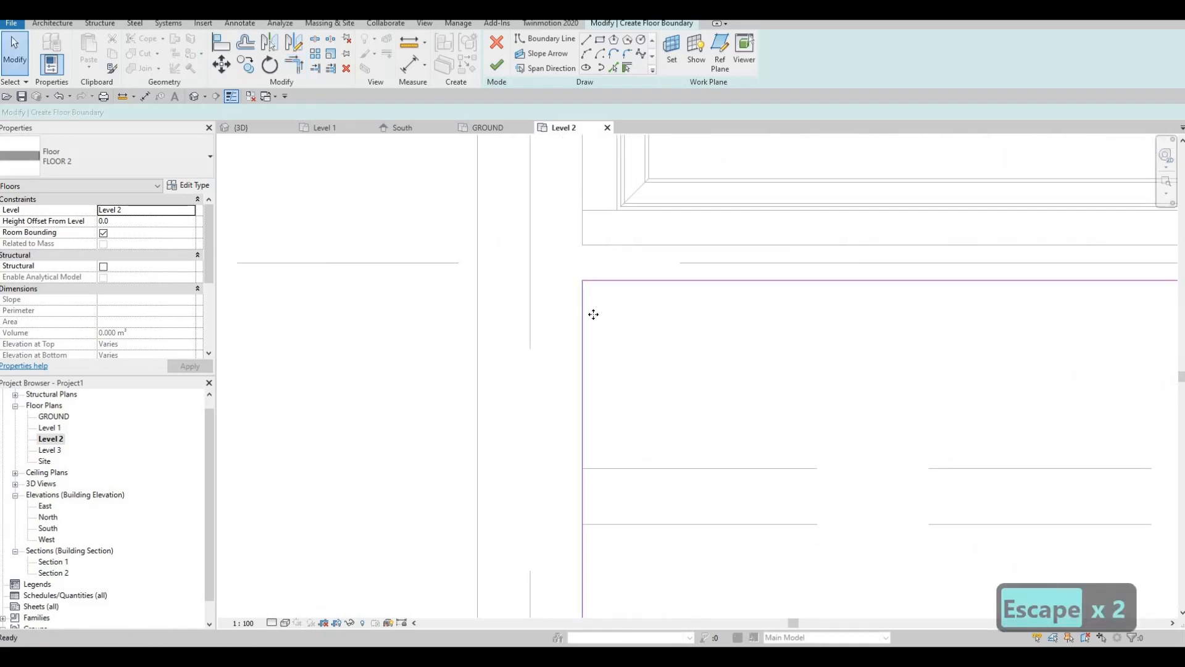
drag(593, 314, 606, 332)
key(Escape)
key(Escape)
key(a)
key(l)
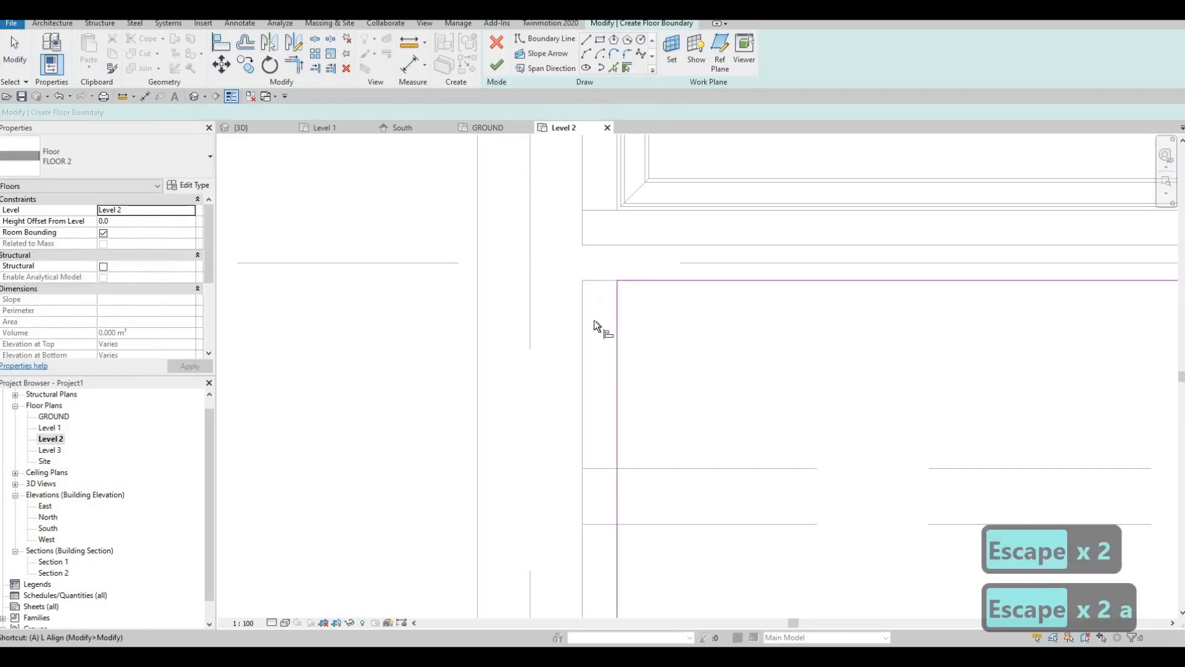
key(l)
click(583, 299)
click(618, 306)
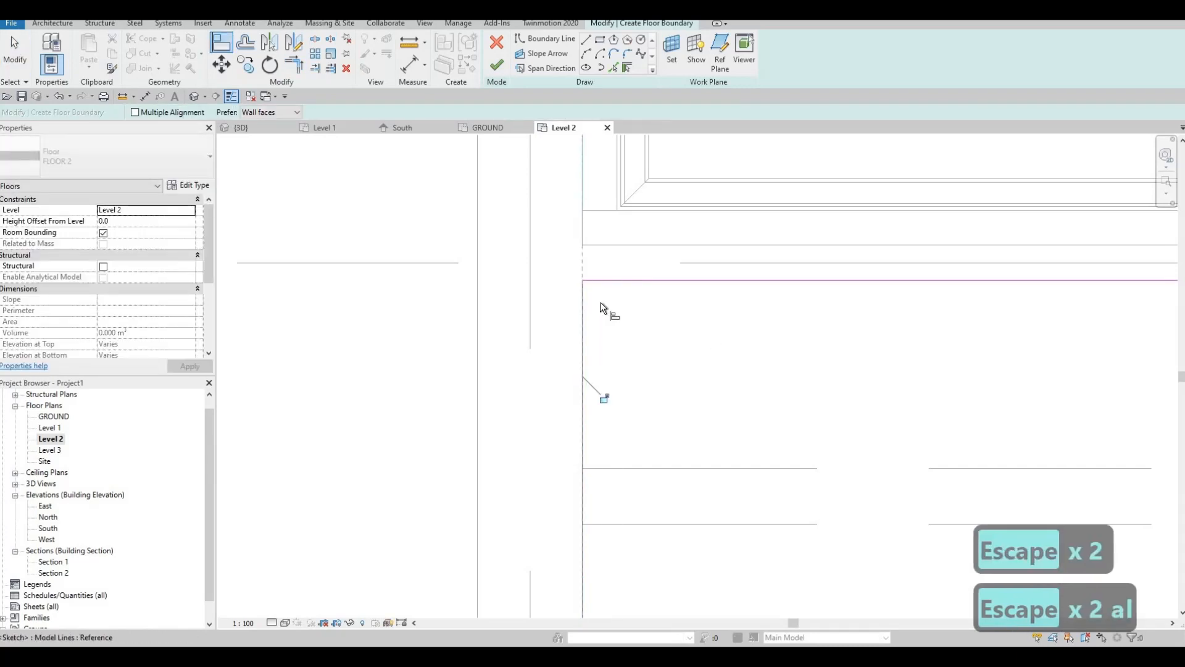
Trim the southeast bedroom's south boundary line to a corner with the vertical line along the desk alcove's east side
key(Escape)
scroll(772, 340, down, 5)
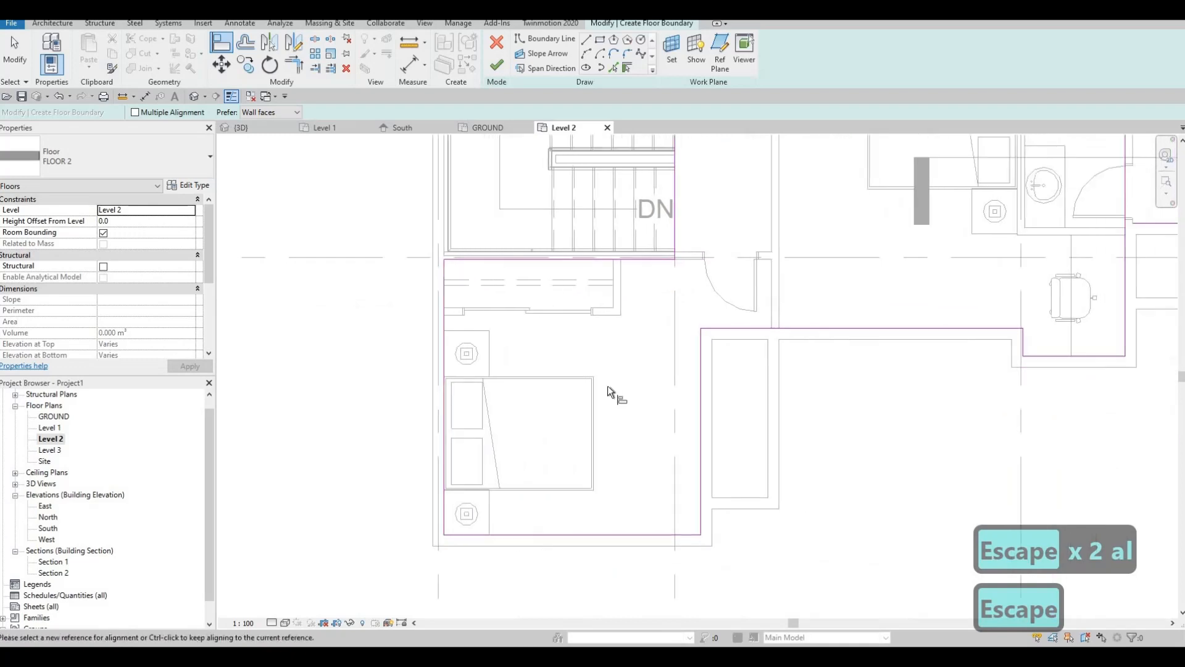
scroll(608, 387, down, 3)
middle_drag(608, 386, 586, 418)
middle_drag(684, 405, 656, 425)
middle_drag(725, 406, 578, 417)
scroll(536, 426, up, 1)
scroll(634, 386, up, 3)
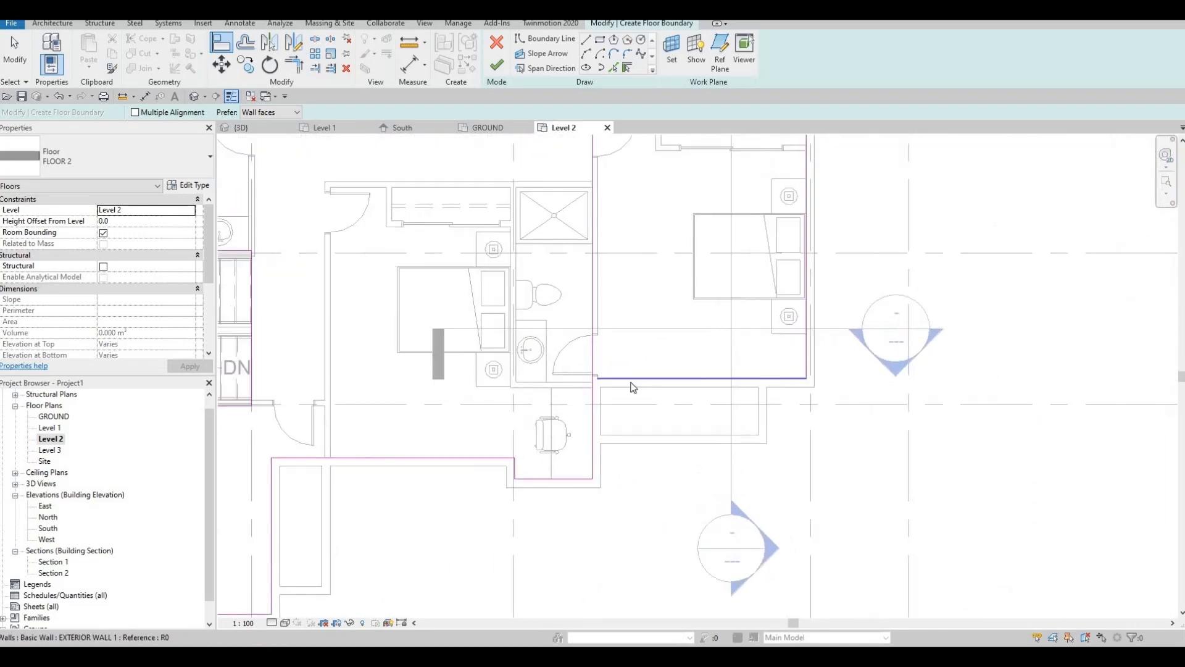
key(Escape)
key(t)
key(r)
click(611, 377)
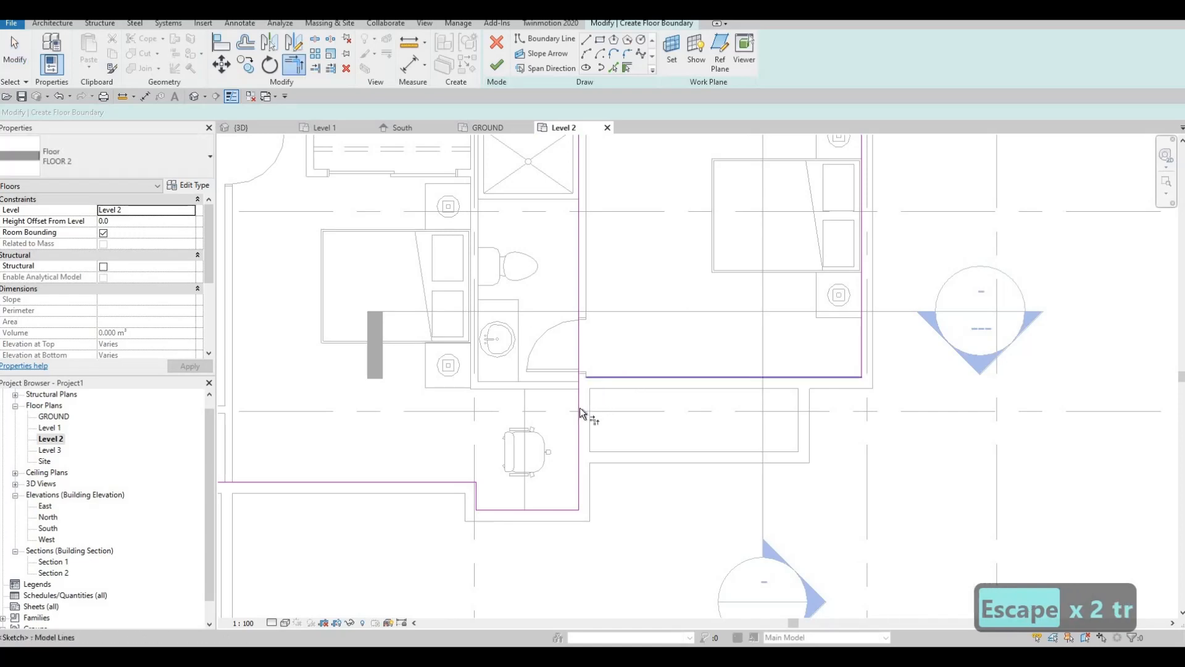
click(580, 412)
Check the closed boundary around the whole plan and finish the FLOOR 2 sketch on Level 2
middle_drag(748, 361, 663, 369)
scroll(738, 391, down, 2)
middle_drag(738, 391, 642, 406)
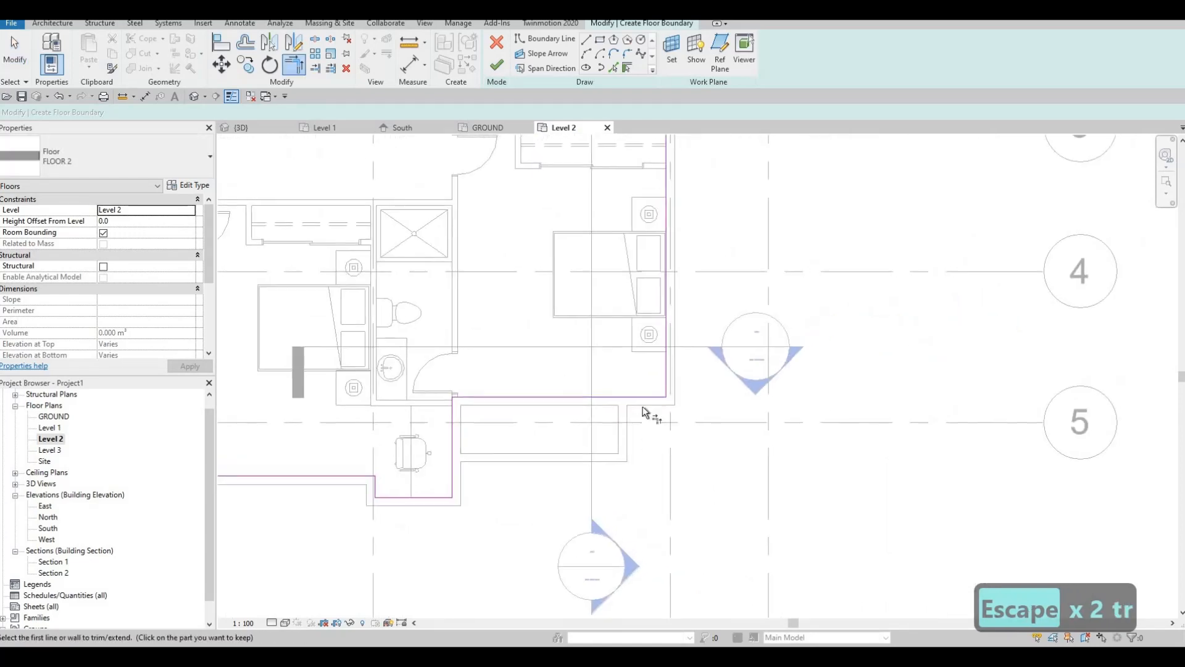
scroll(652, 361, down, 1)
middle_drag(652, 362, 638, 444)
scroll(655, 304, down, 1)
middle_drag(655, 304, 668, 389)
scroll(687, 211, down, 2)
middle_drag(688, 212, 687, 303)
middle_drag(471, 357, 601, 247)
scroll(601, 247, down, 1)
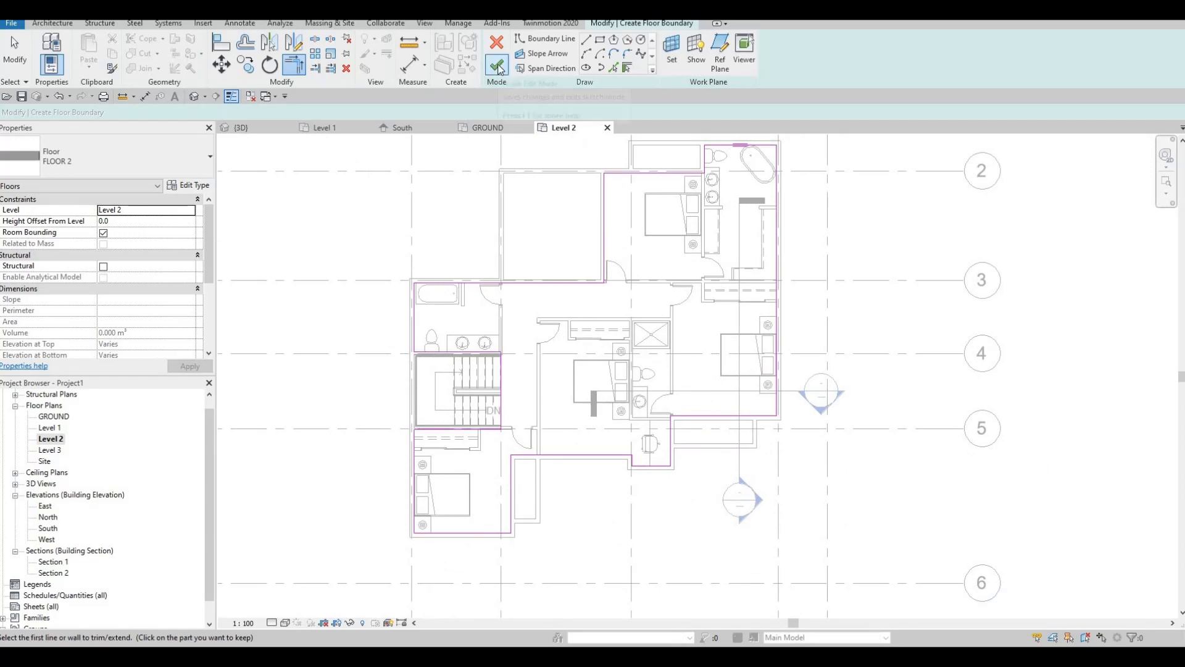
click(499, 67)
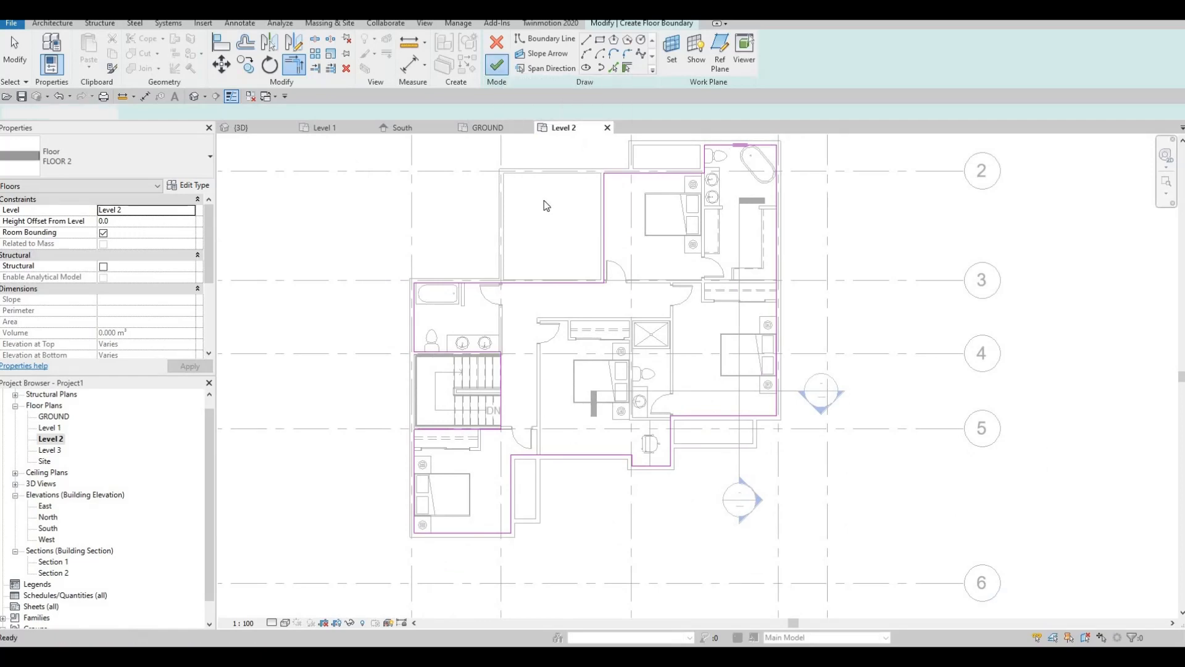
Inspect the upper storey in the 3D view and return to the Level 2 floor plan
click(194, 97)
shift+middle_drag(691, 296, 690, 246)
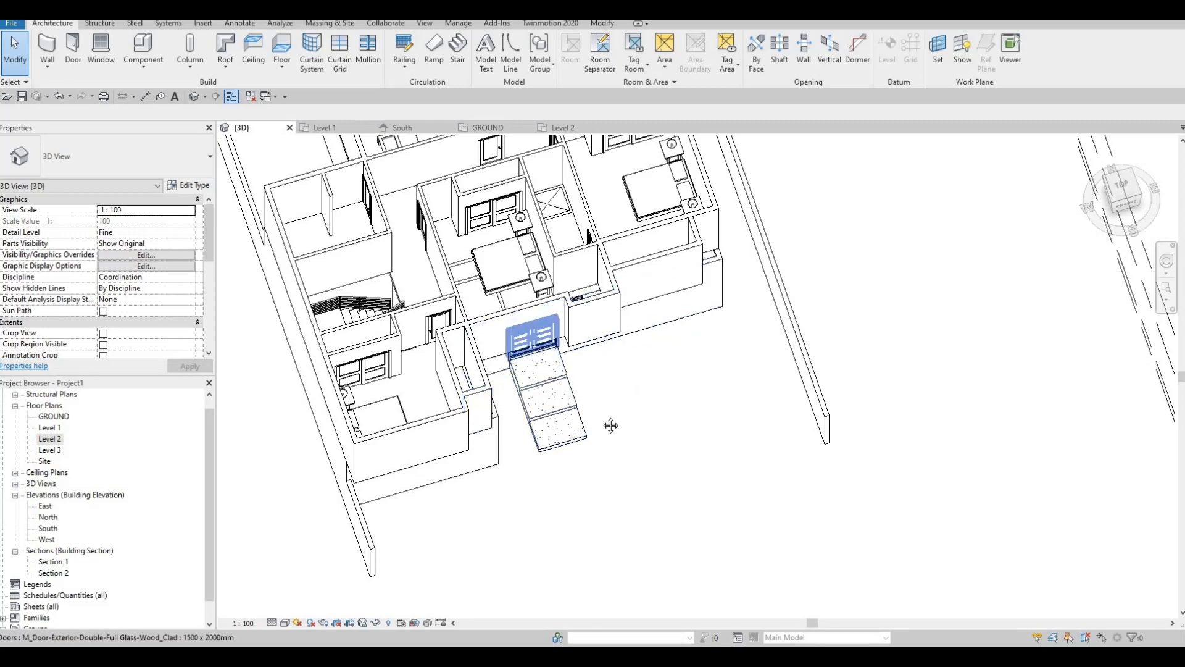
scroll(611, 424, down, 4)
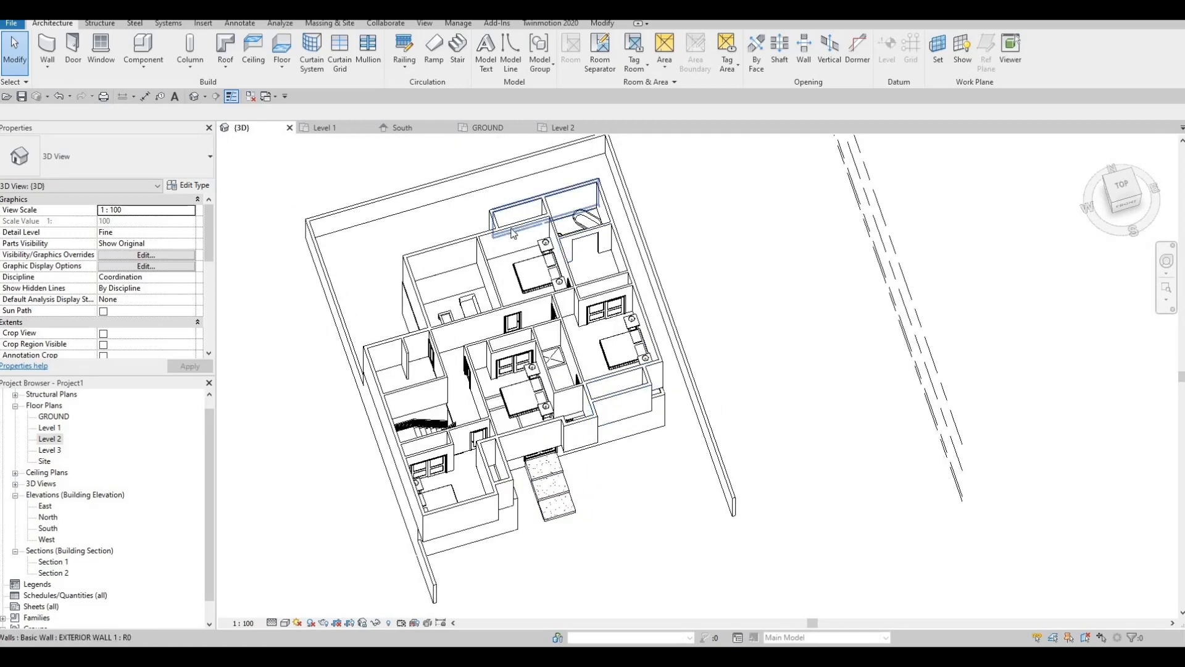
double_click(50, 439)
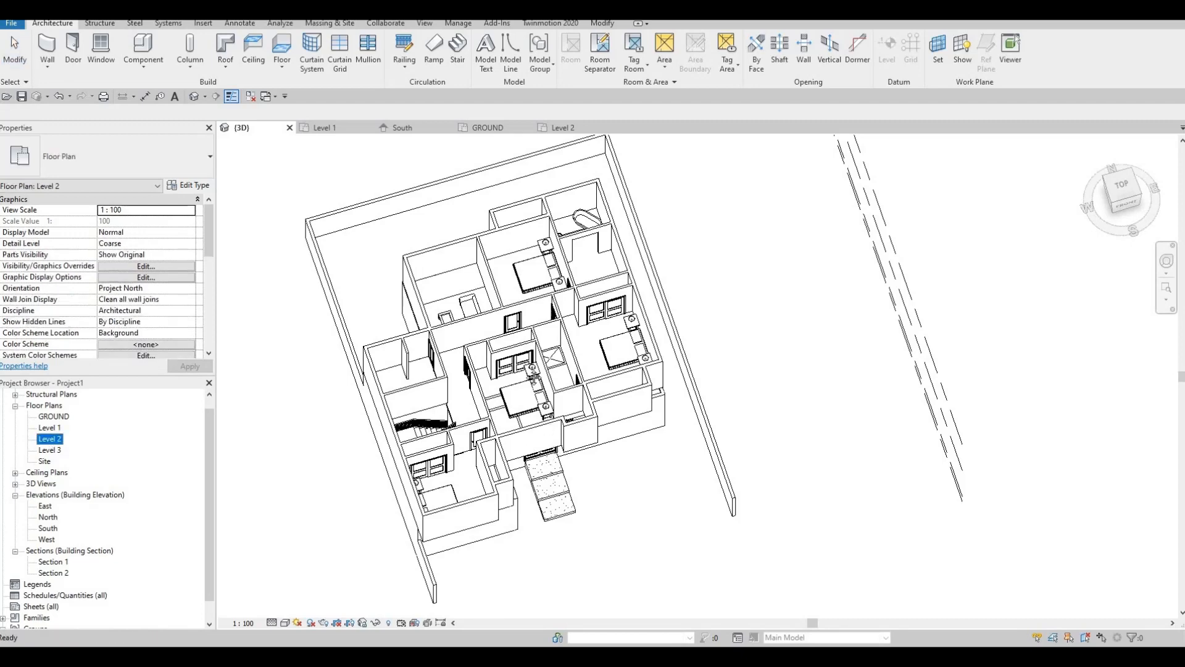
middle_drag(650, 495, 628, 411)
key(Escape)
middle_drag(697, 363, 694, 376)
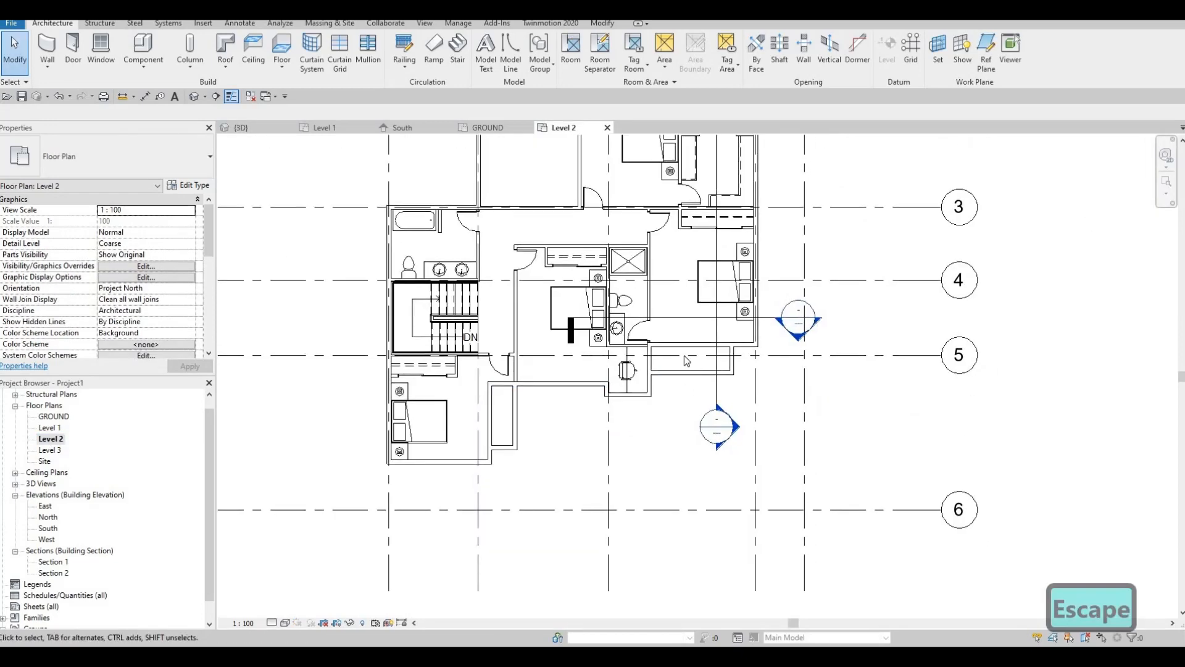
scroll(695, 402, down, 2)
mouse_move(695, 435)
middle_down()
mouse_move(711, 401)
mouse_move(709, 422)
middle_up()
scroll(691, 431, up, 3)
key(F1)
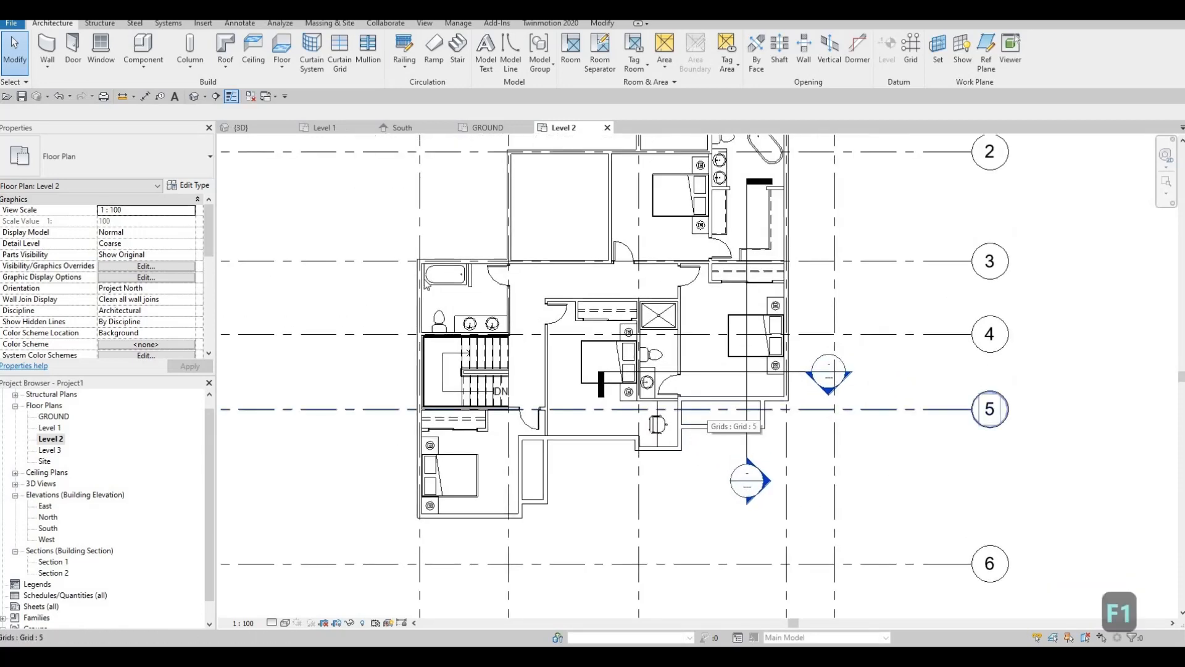
Start another floor on Level 2 and duplicate the FLOOR 2 type as FLOOR 3
click(281, 60)
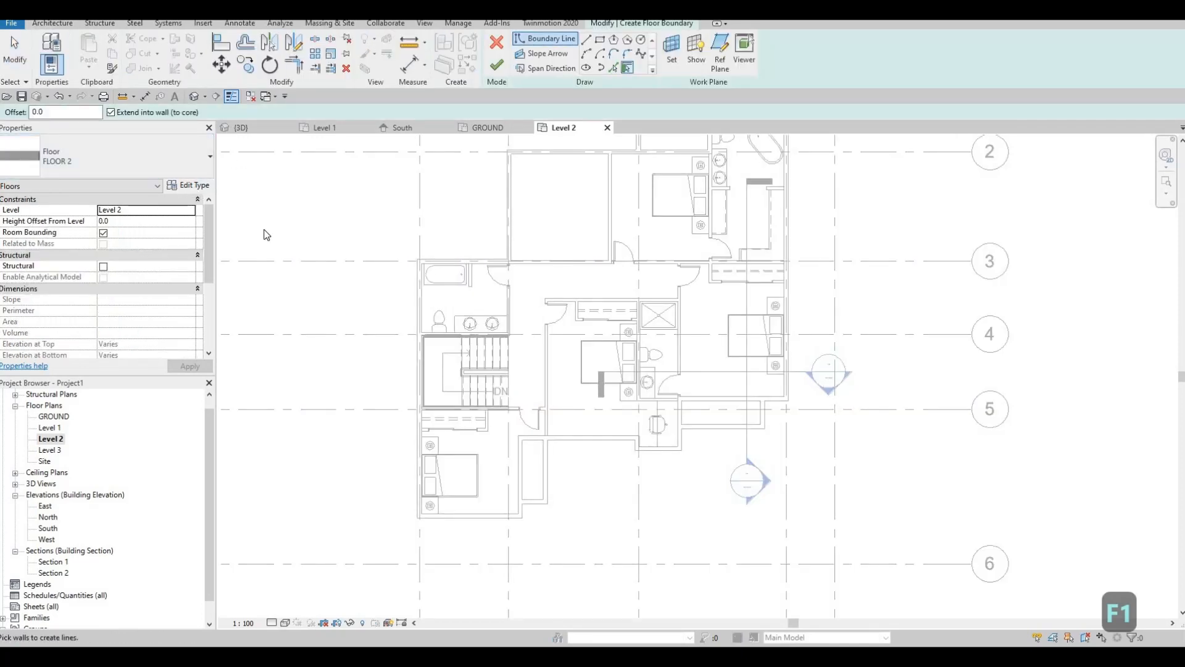
click(188, 185)
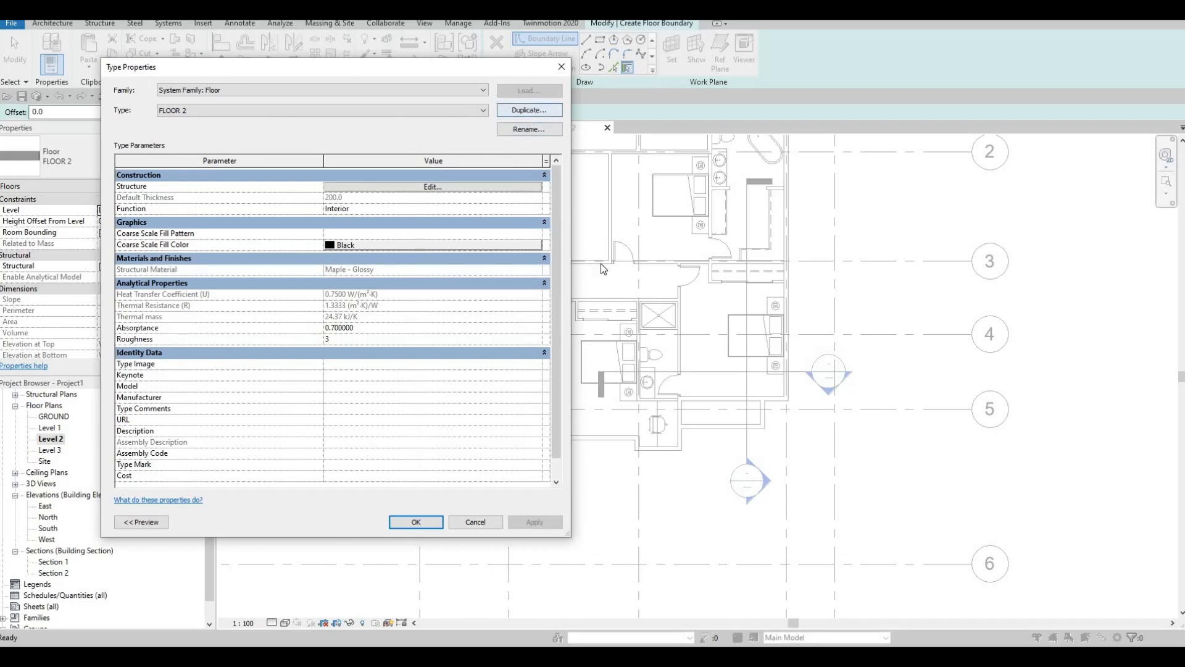
click(524, 111)
click(339, 326)
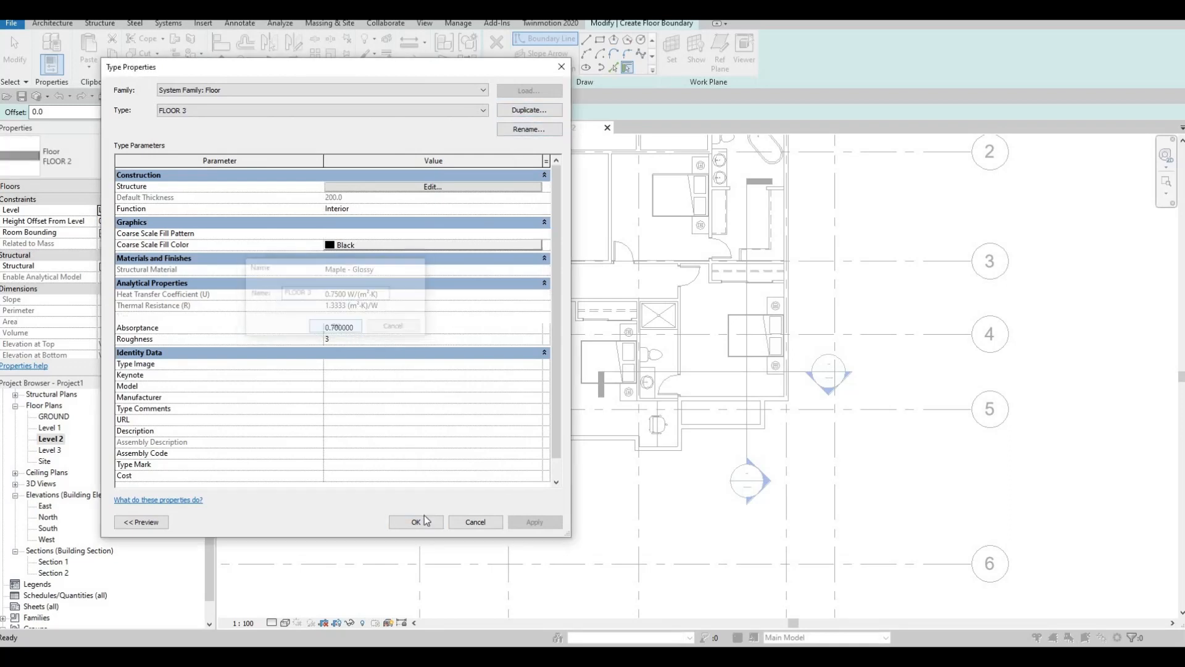
Set FLOOR 3's structure layer material to Concrete, Aerated from the AEC Materials concrete library and apply the type
click(327, 186)
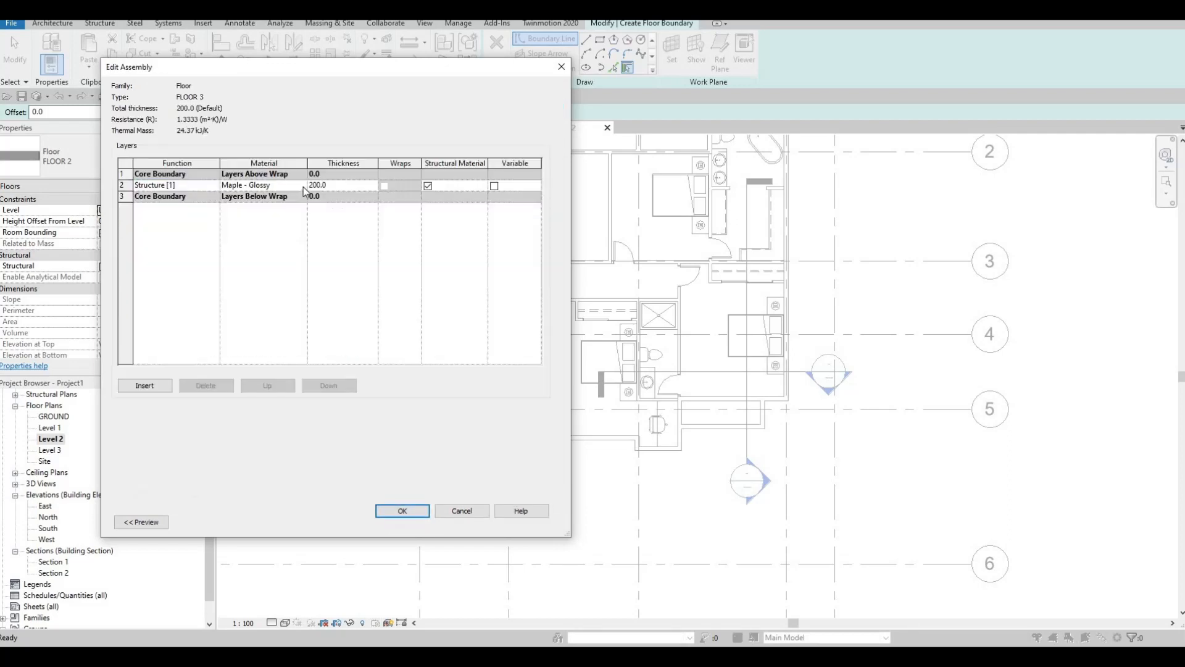
click(302, 185)
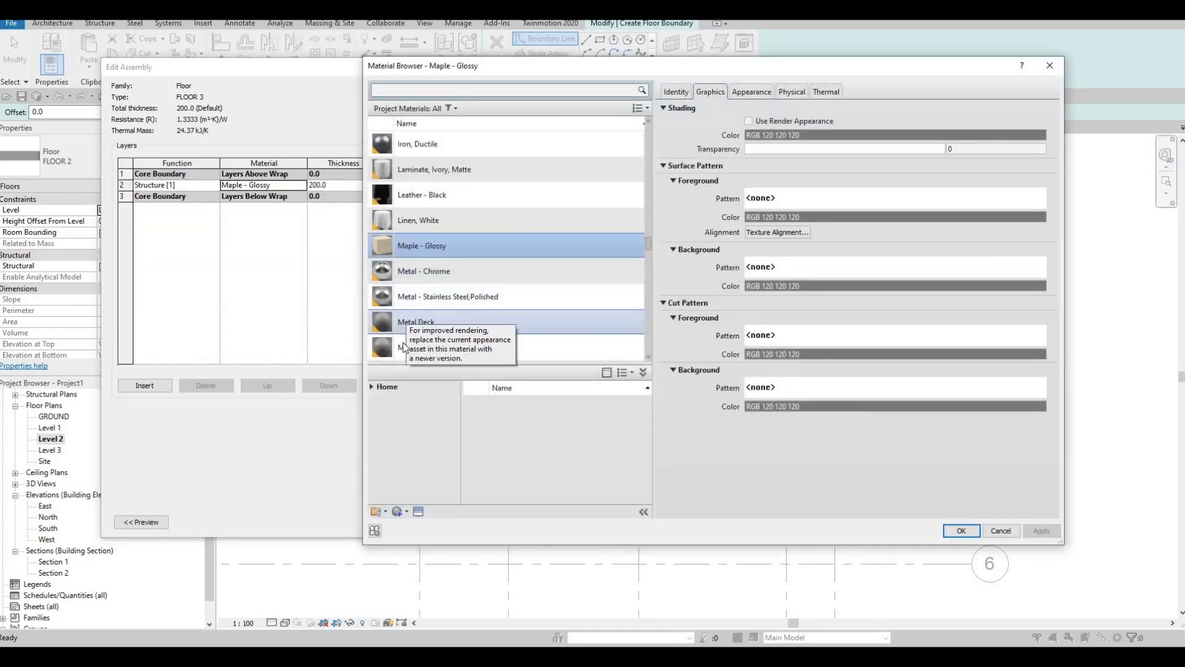
scroll(423, 320, down, 1)
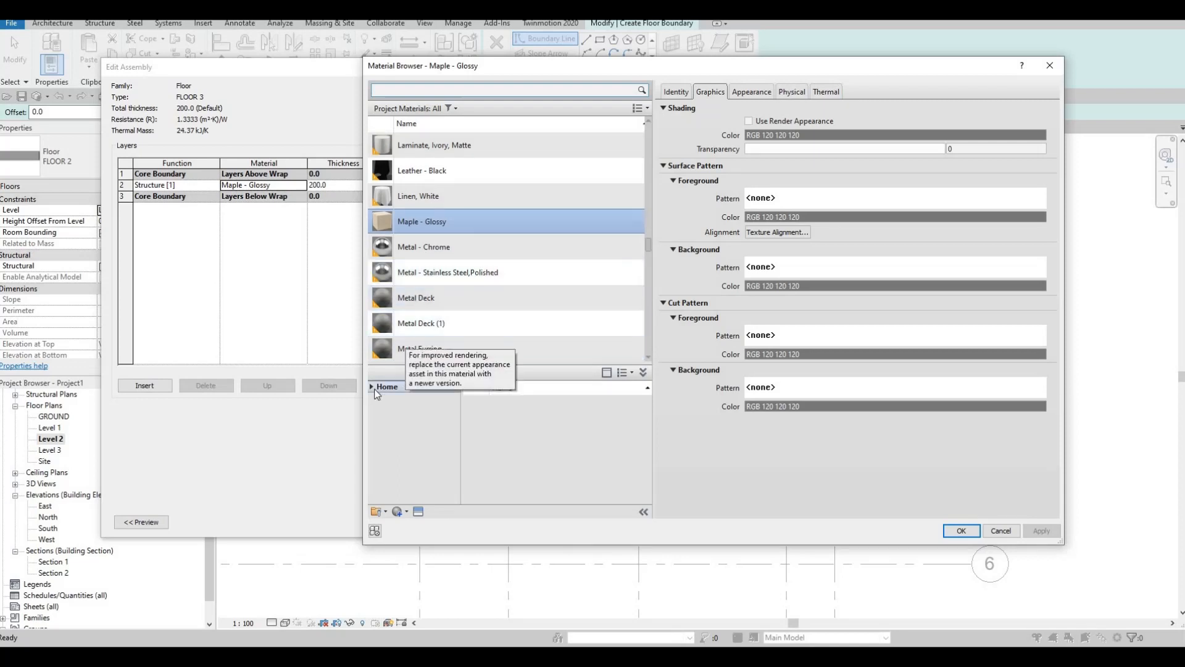
click(370, 390)
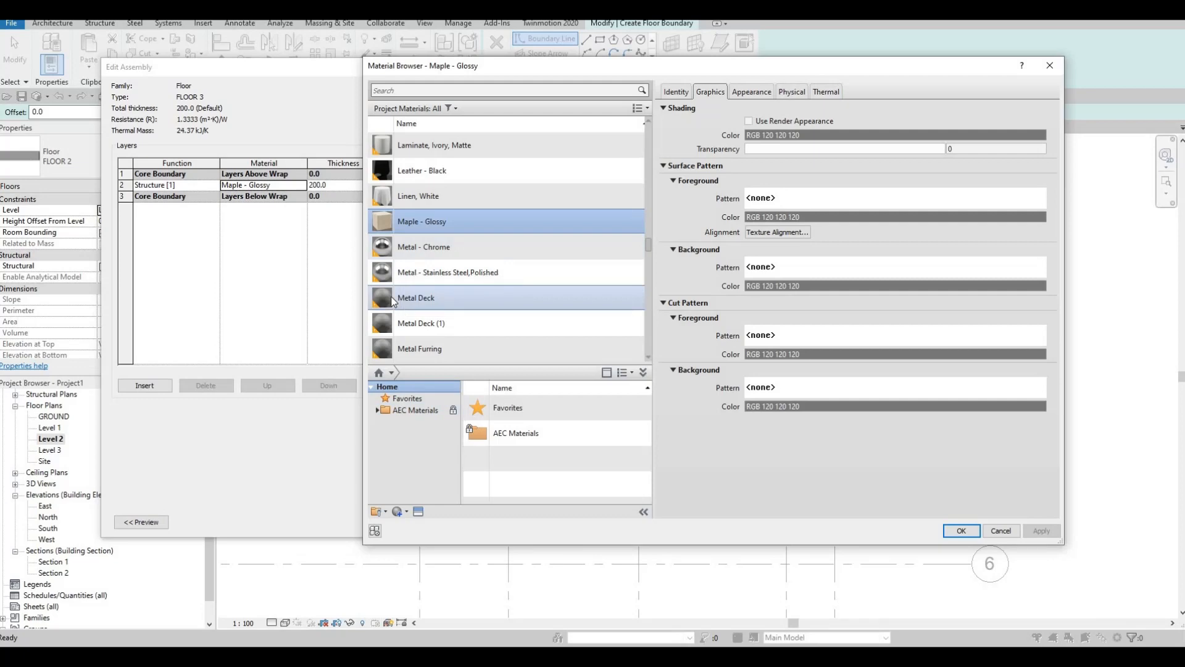
scroll(393, 301, up, 8)
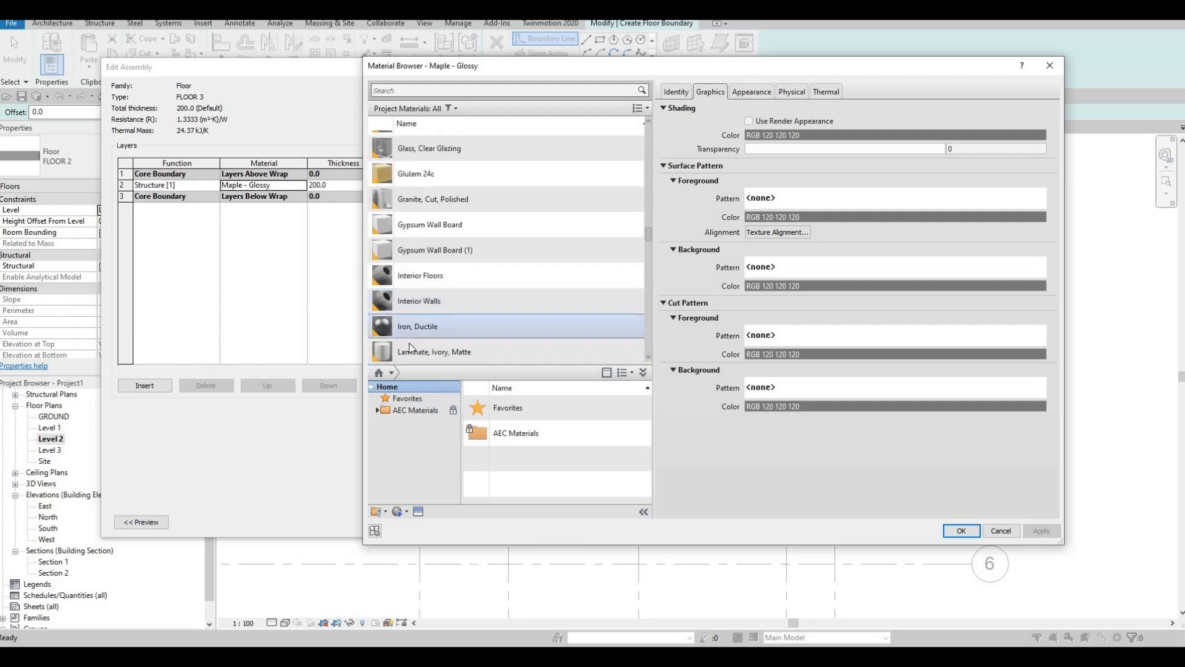
scroll(411, 355, down, 6)
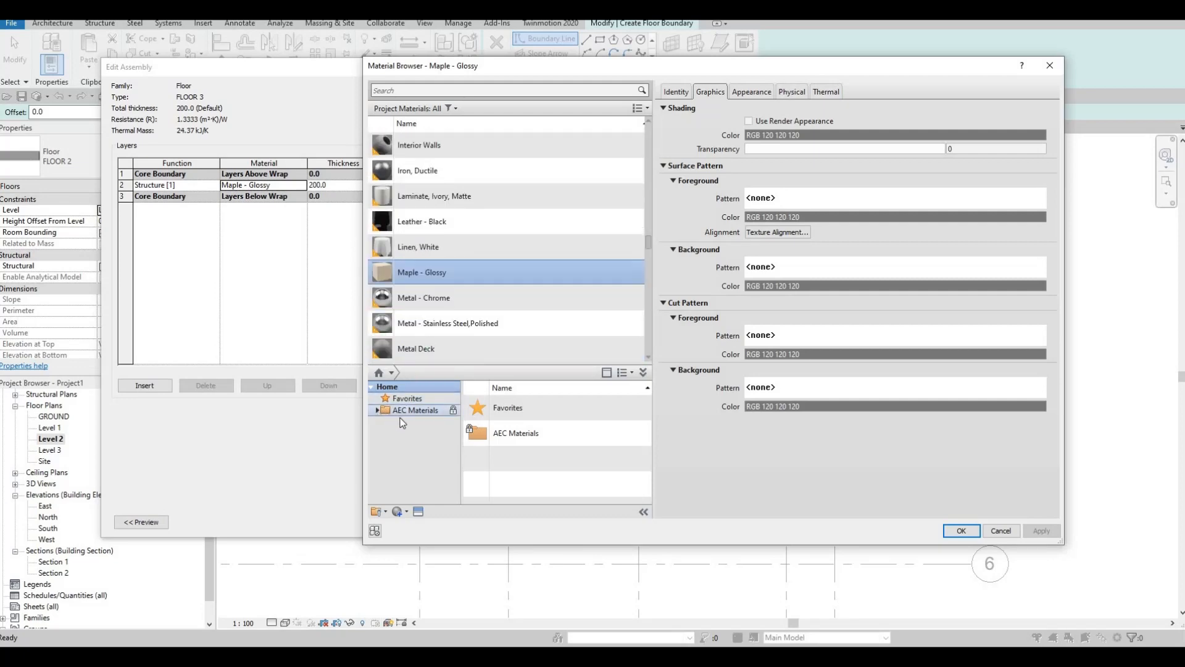
click(400, 415)
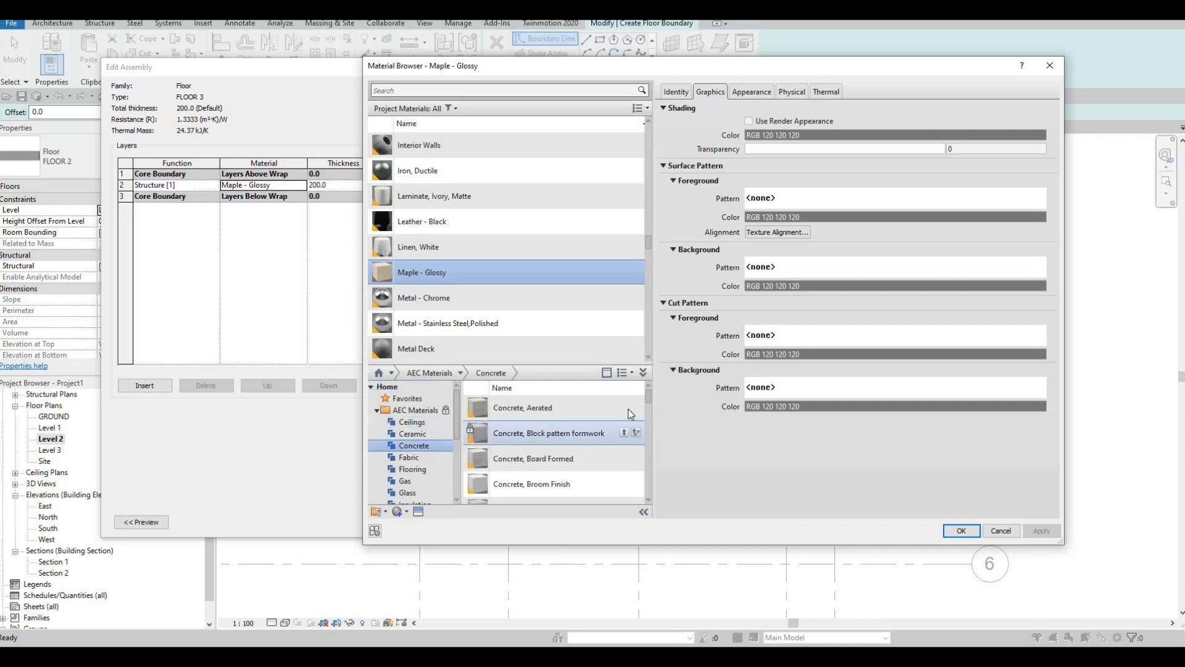
click(623, 403)
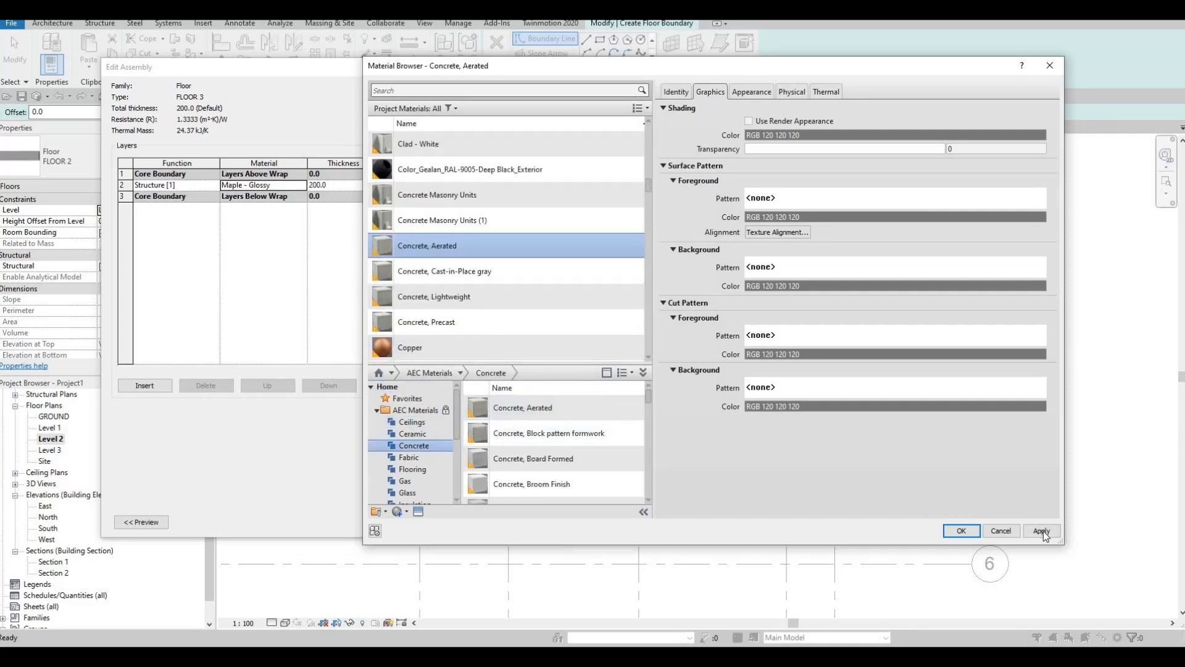
click(961, 531)
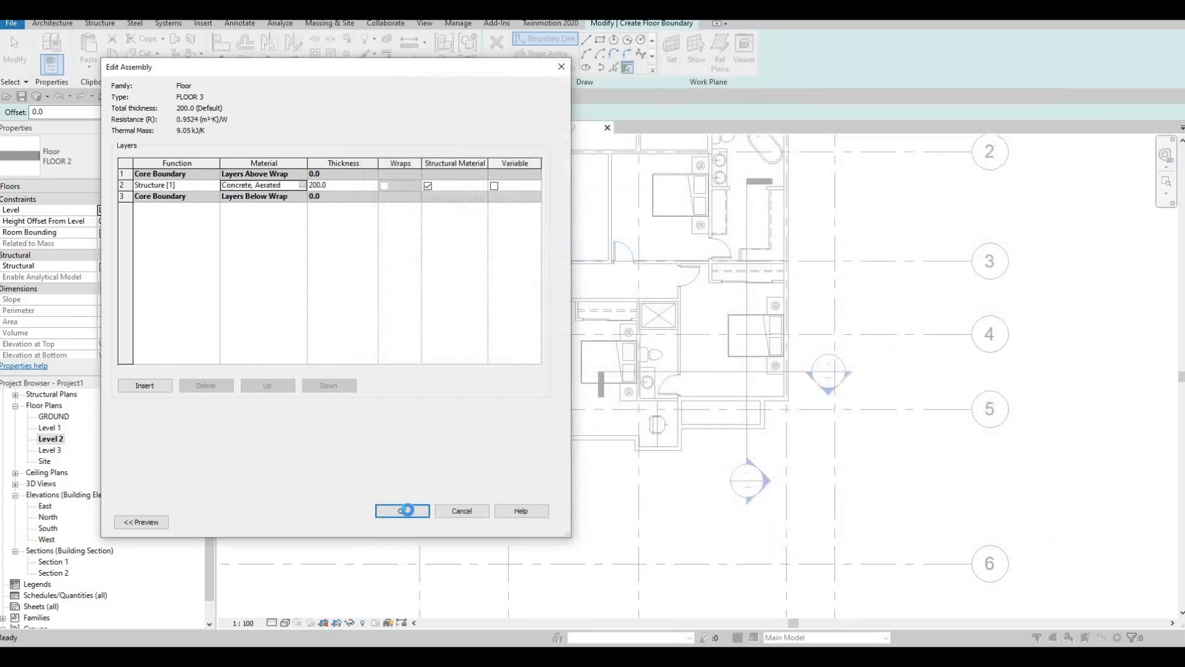
click(402, 511)
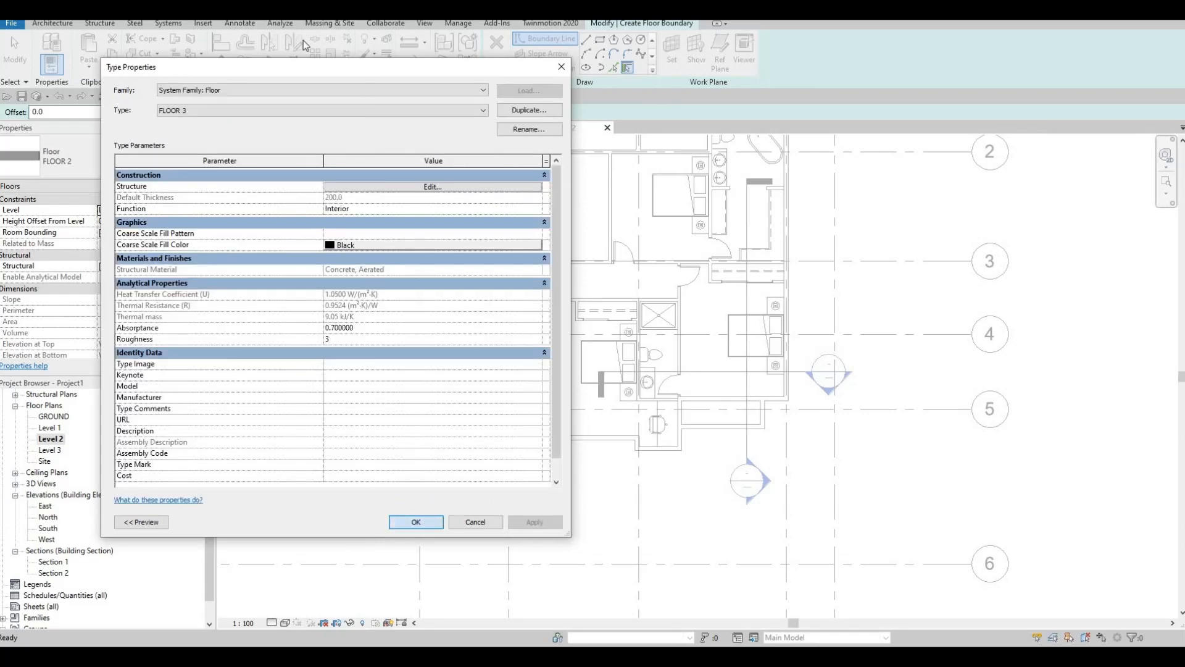
click(416, 521)
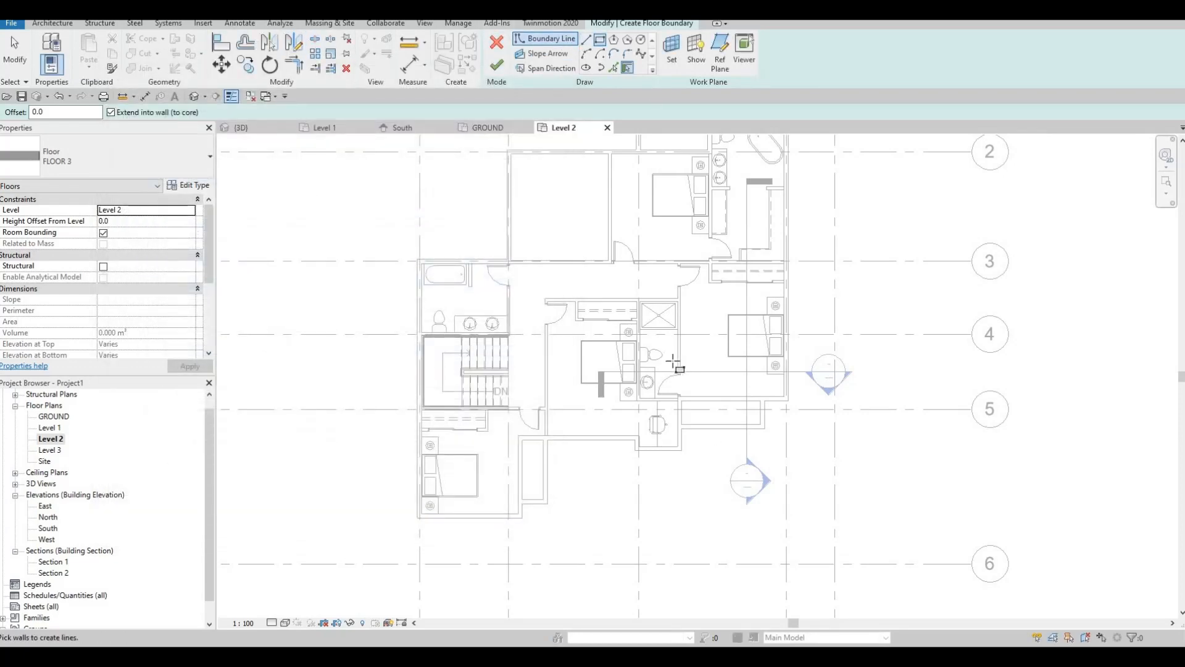
Sketch a rectangular floor boundary about 2800 mm wide over the walled balcony south of the southeast bedroom
scroll(735, 425, up, 4)
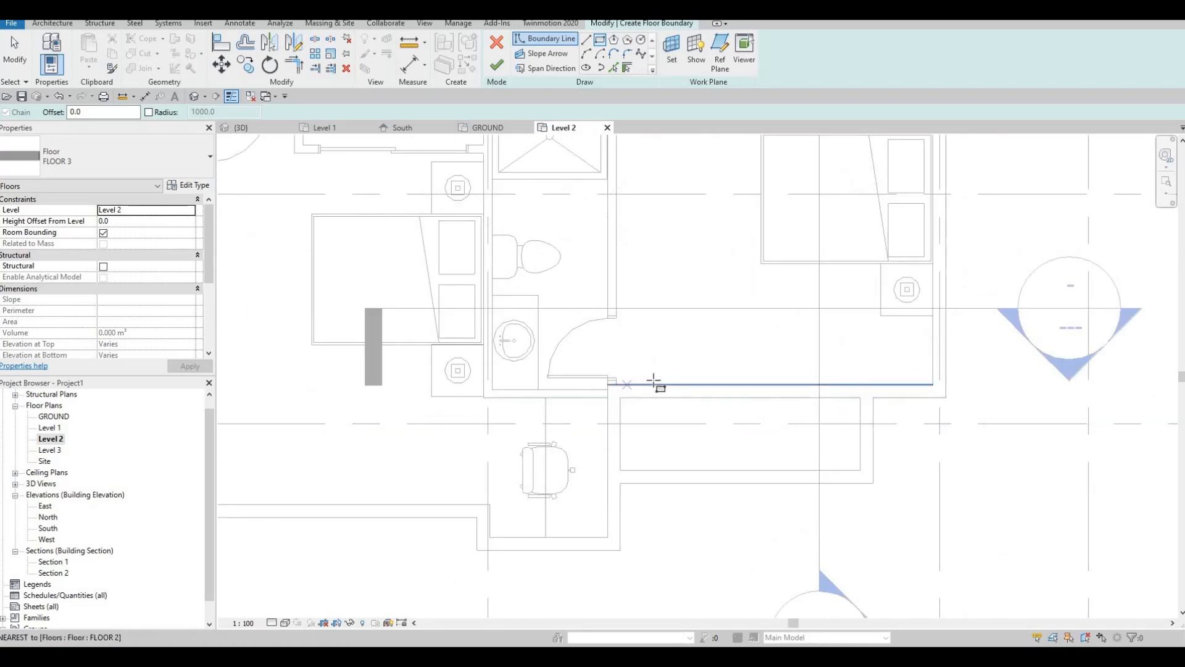
click(618, 384)
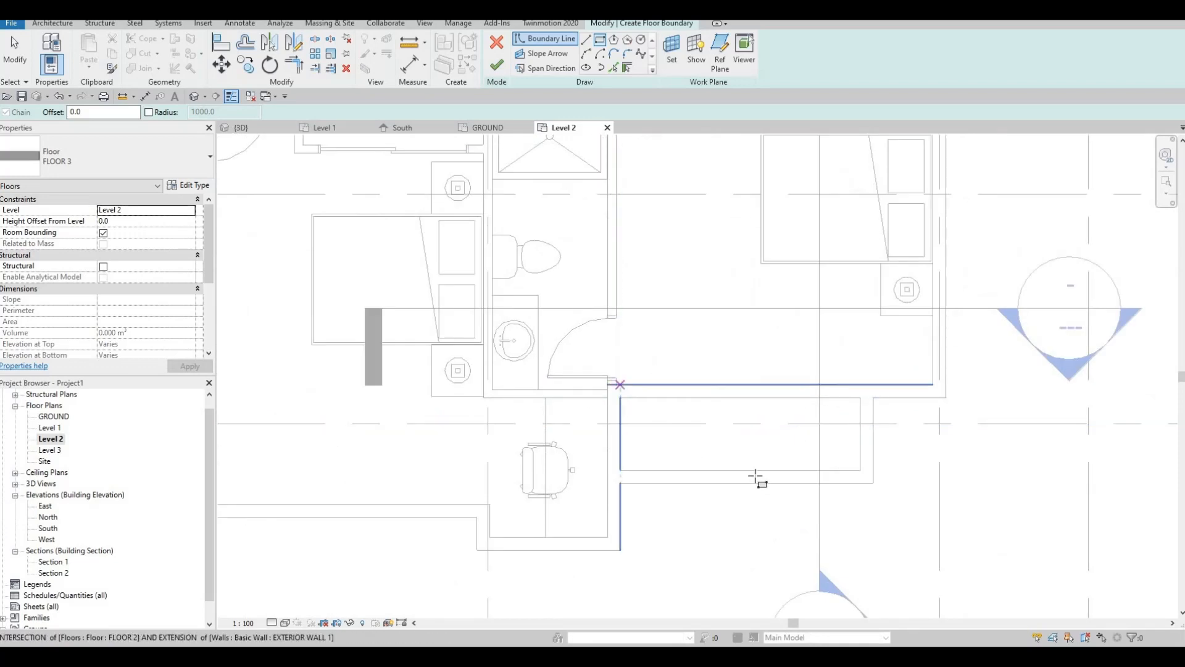
click(867, 471)
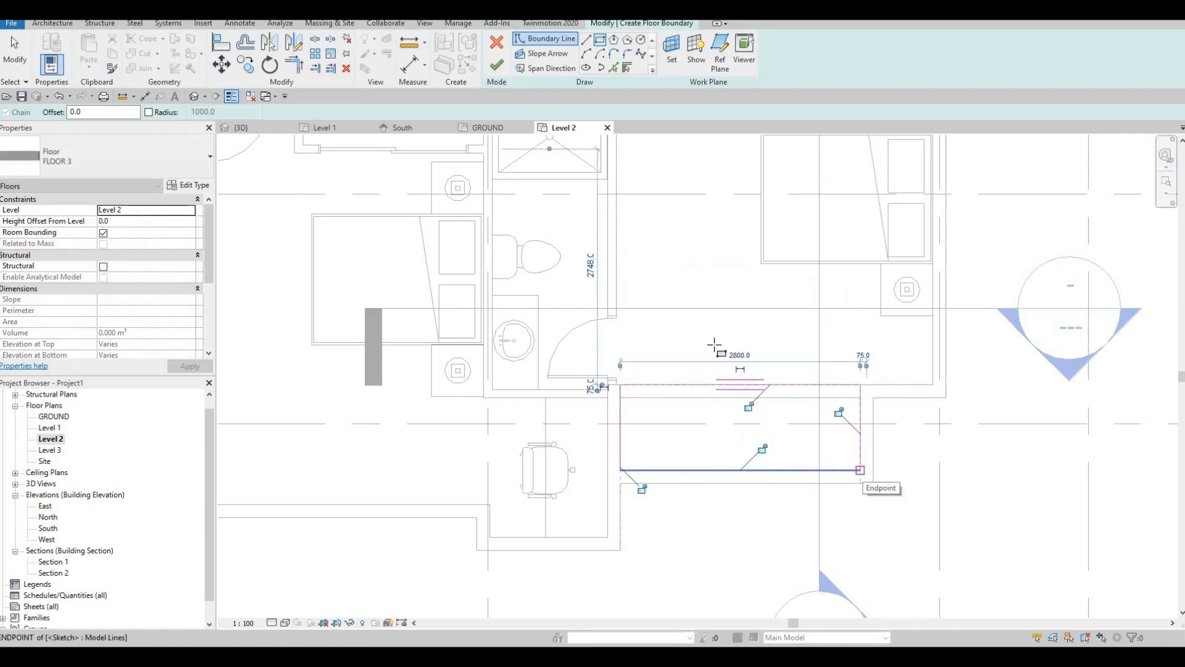
key(Escape)
scroll(710, 339, down, 2)
scroll(727, 418, down, 4)
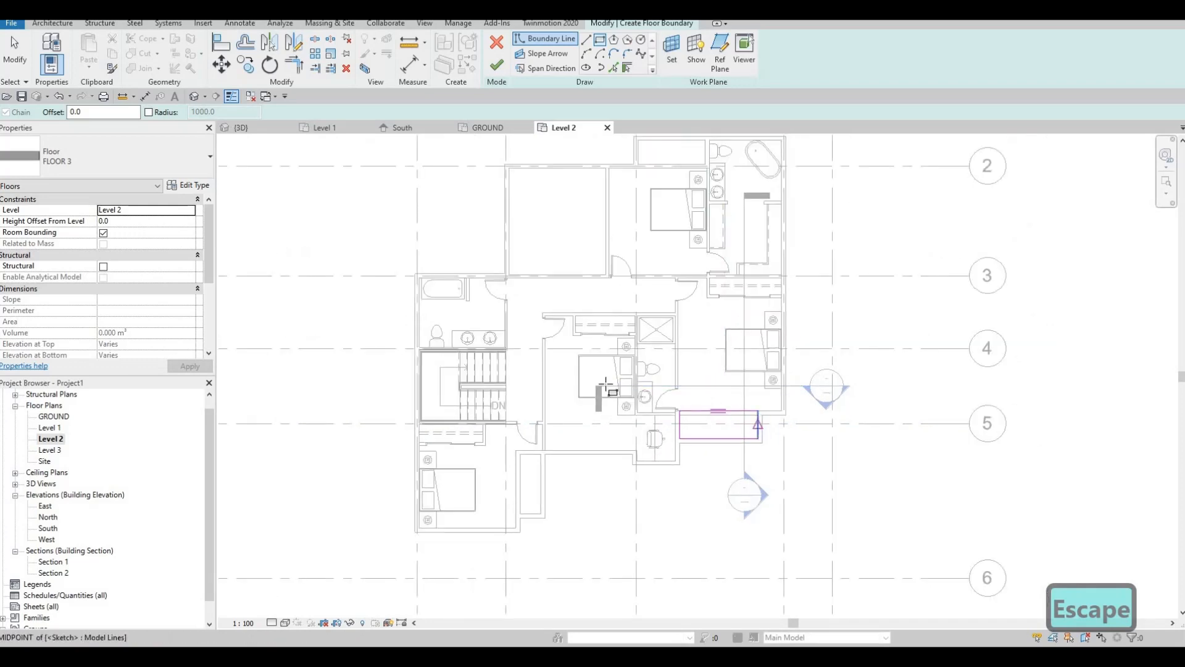
Sketch a second rectangular boundary around the narrow balcony east of the southwest bedroom and finish the FLOOR 3 floor
scroll(543, 429, up, 3)
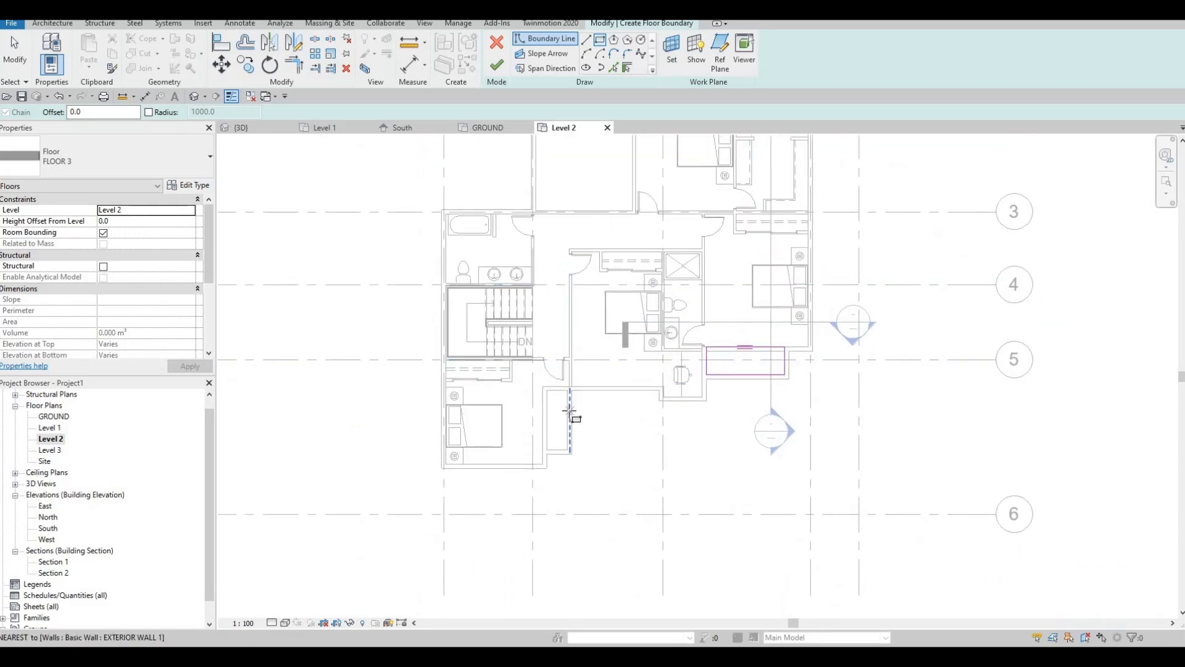
scroll(534, 389, up, 1)
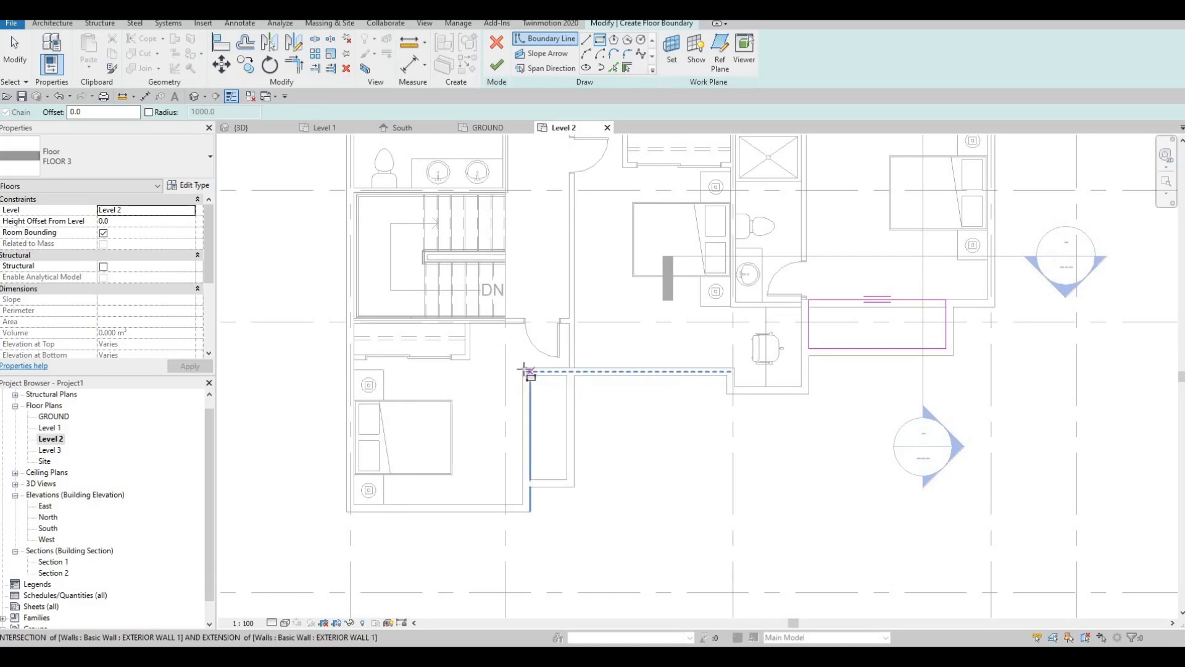
click(574, 368)
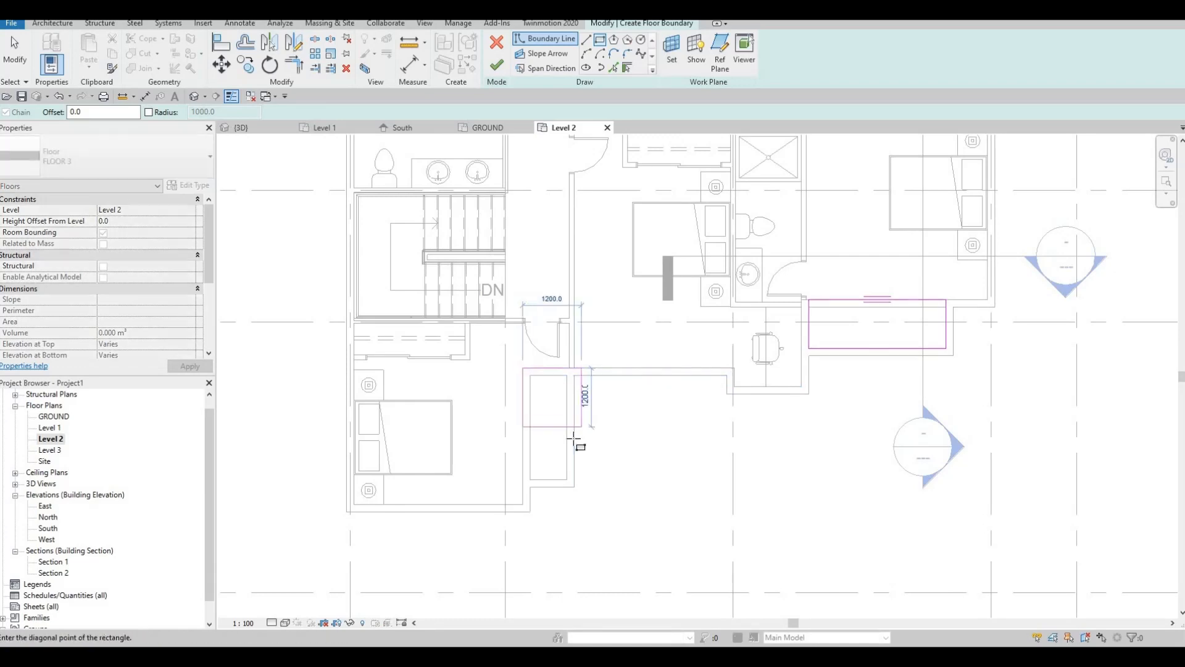
click(574, 487)
key(Escape)
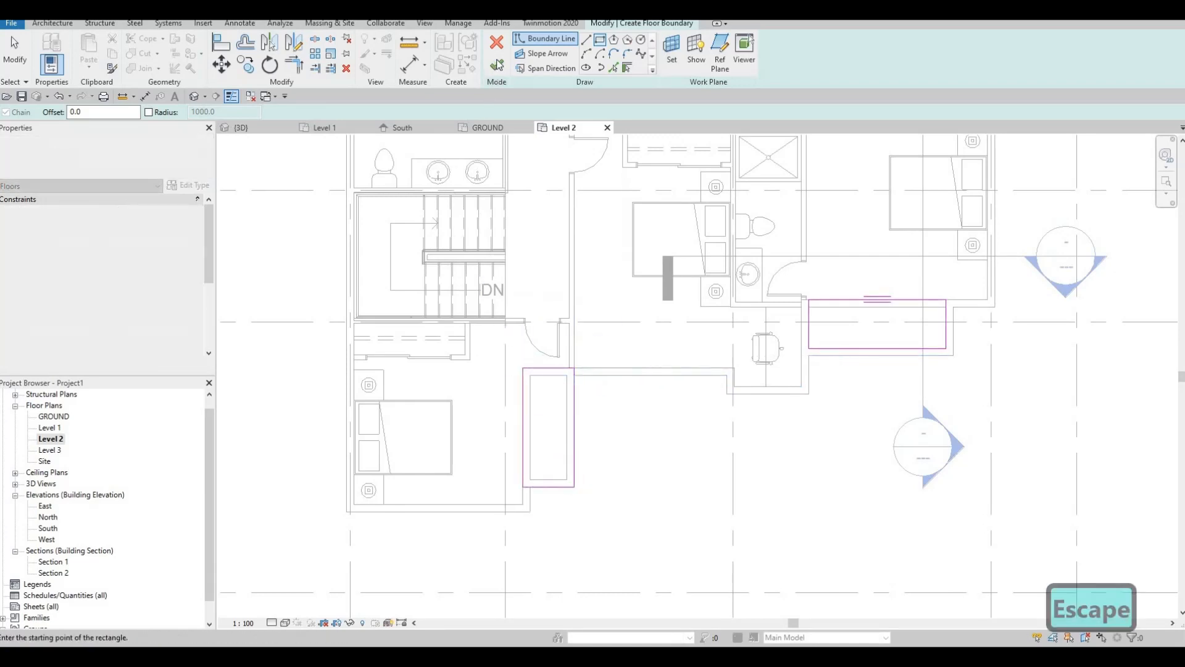
click(497, 65)
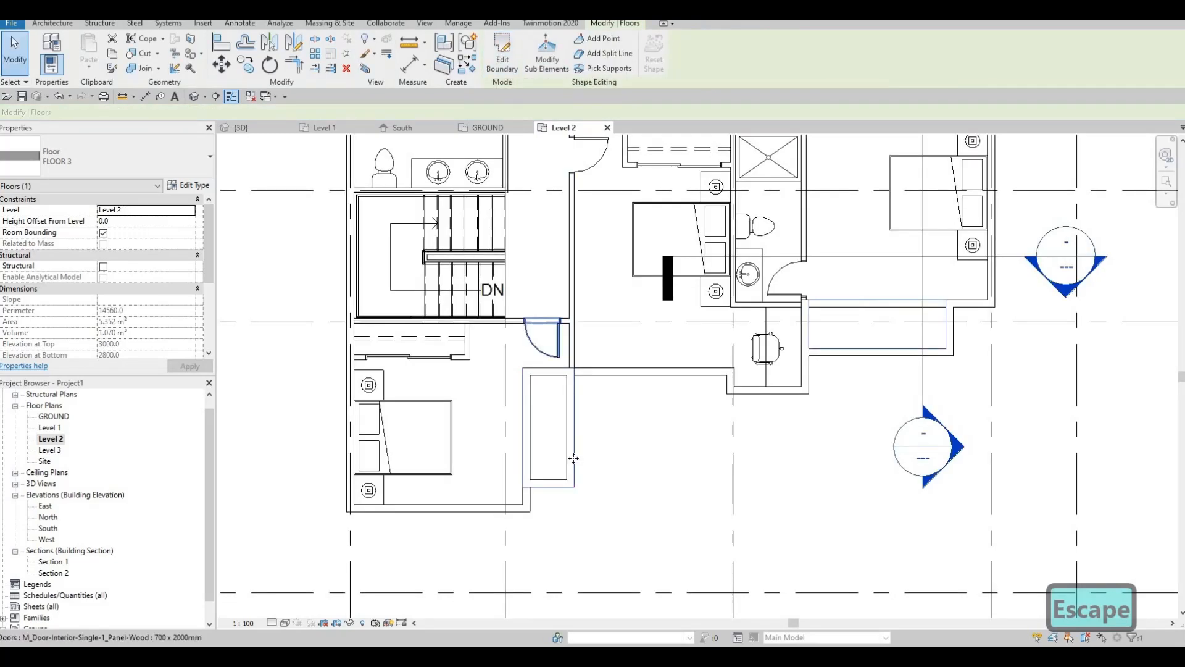
Add a rectangular boundary around the north balcony west of the bathtub bathroom to the FLOOR 3 sketch and finish the edit
click(500, 61)
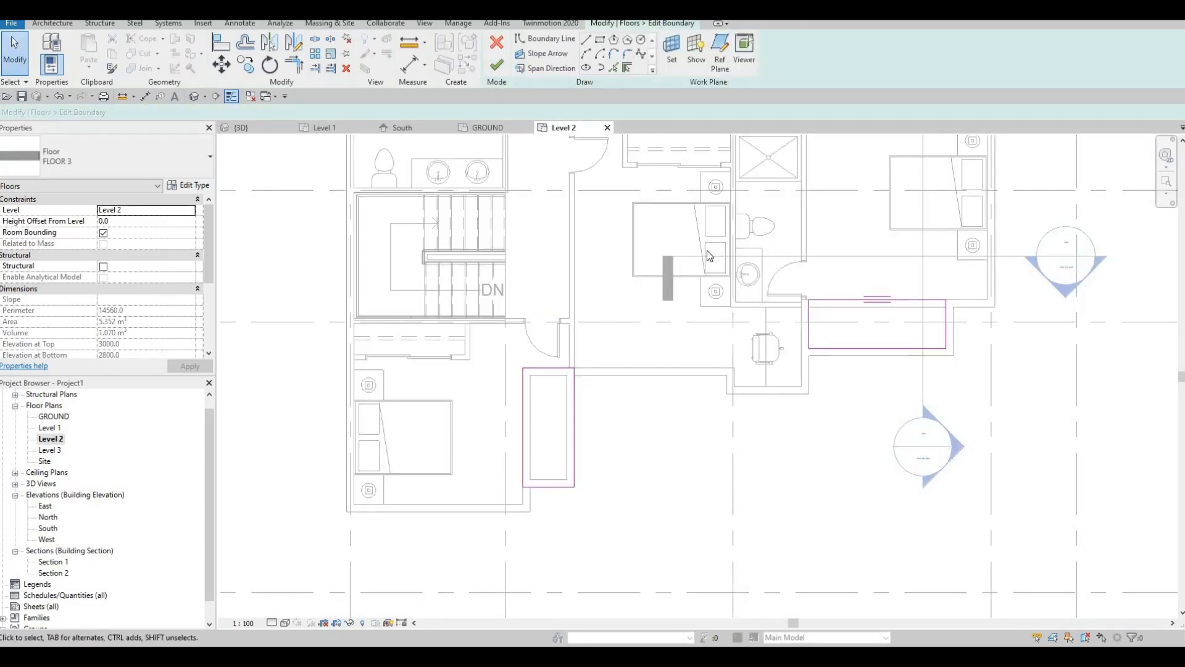
scroll(702, 318, down, 2)
middle_drag(700, 313, 637, 558)
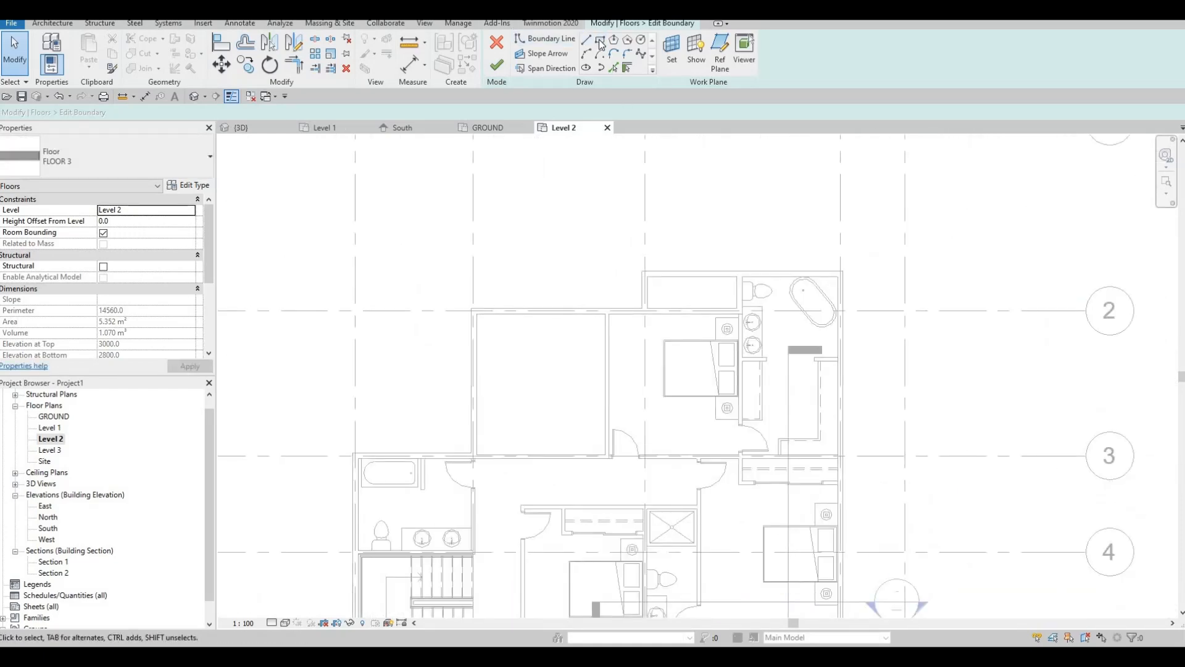
click(644, 270)
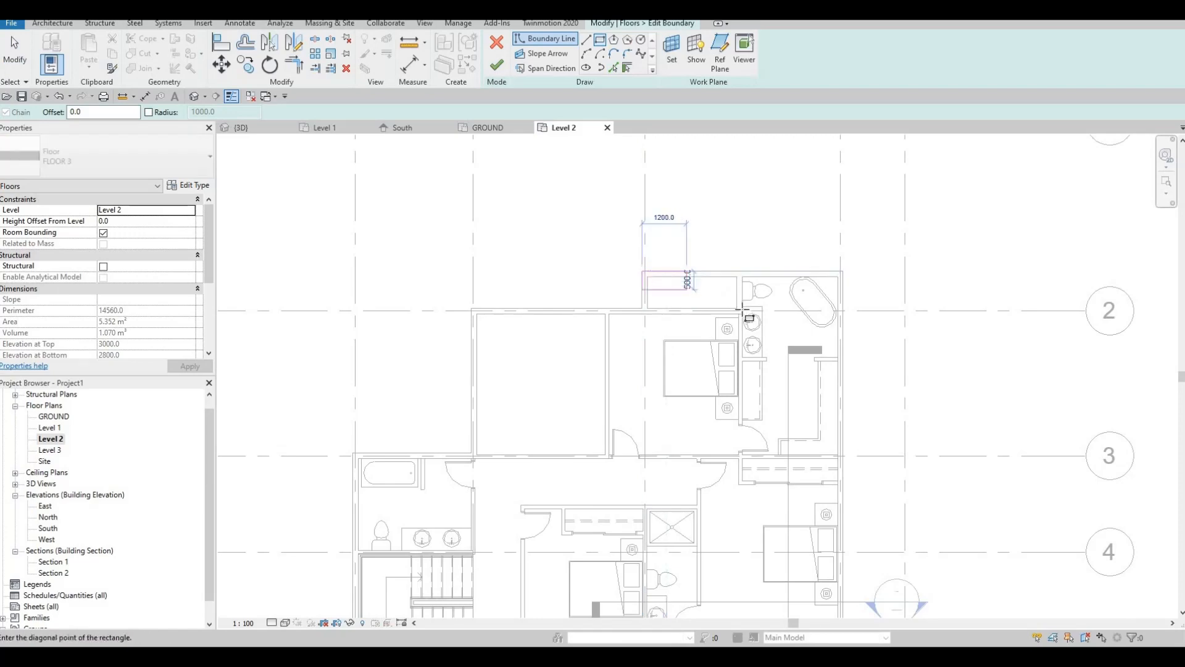
scroll(735, 290, up, 2)
click(744, 314)
key(Escape)
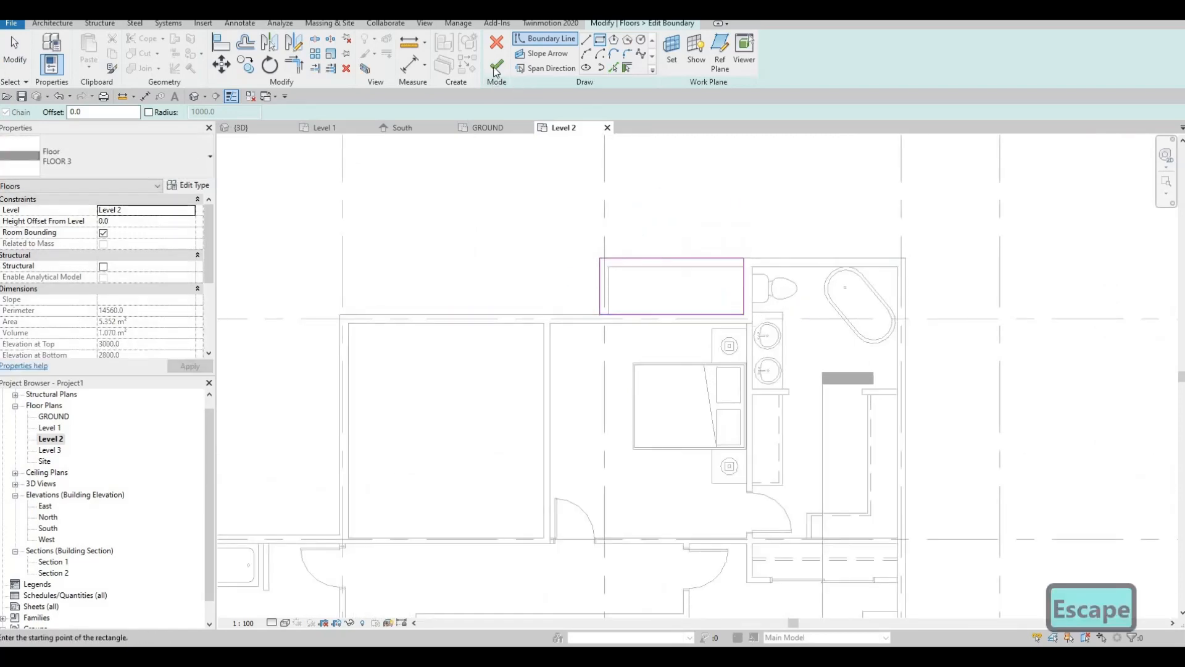
click(497, 65)
Reopen the FLOOR 3 boundary and align the southeast balcony's north edge to the outer face of the bedroom wall
scroll(732, 233, down, 3)
middle_drag(733, 395, 729, 243)
scroll(729, 243, down, 1)
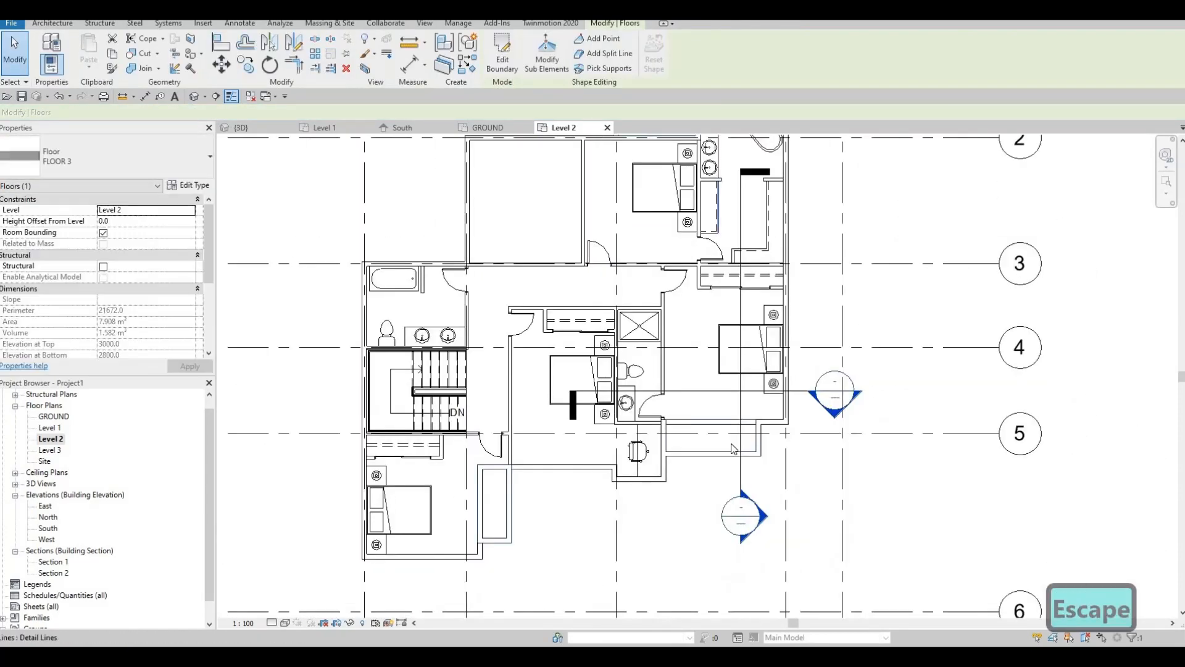
key(Escape)
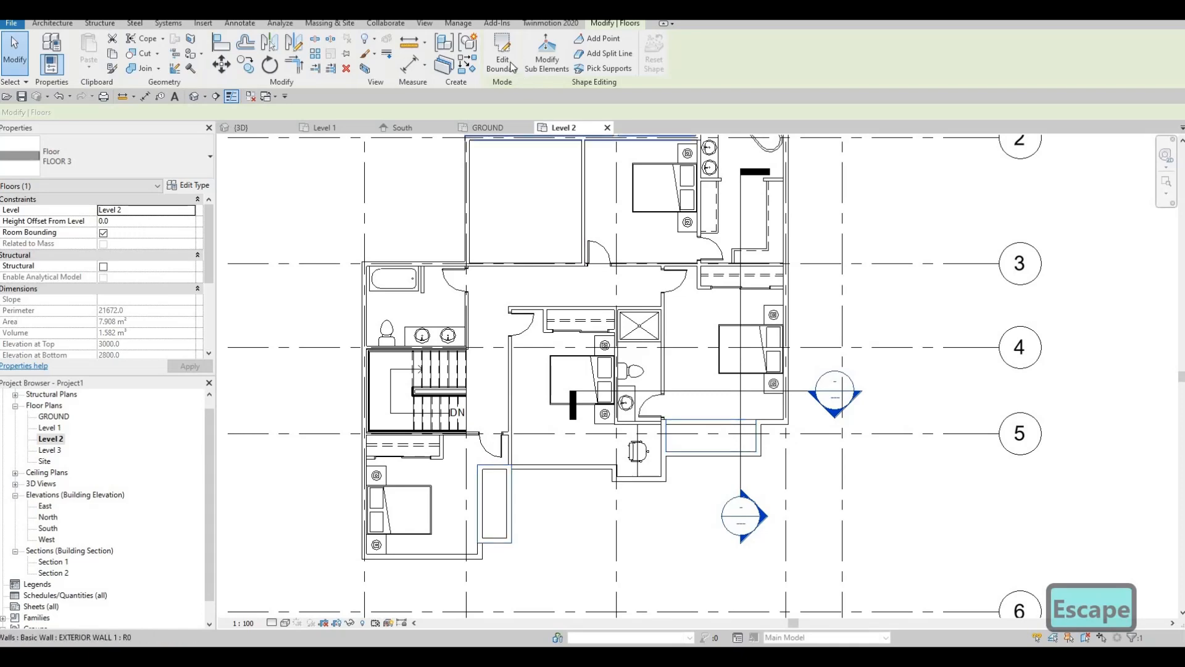
double_click(733, 435)
scroll(740, 443, up, 3)
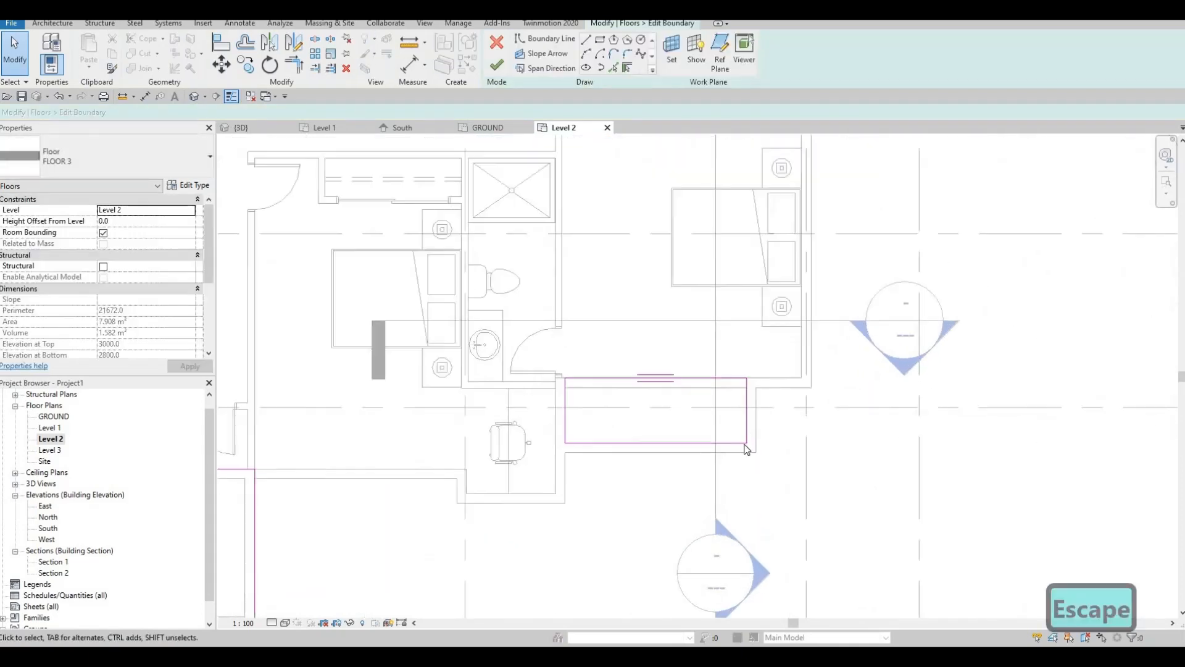
click(758, 434)
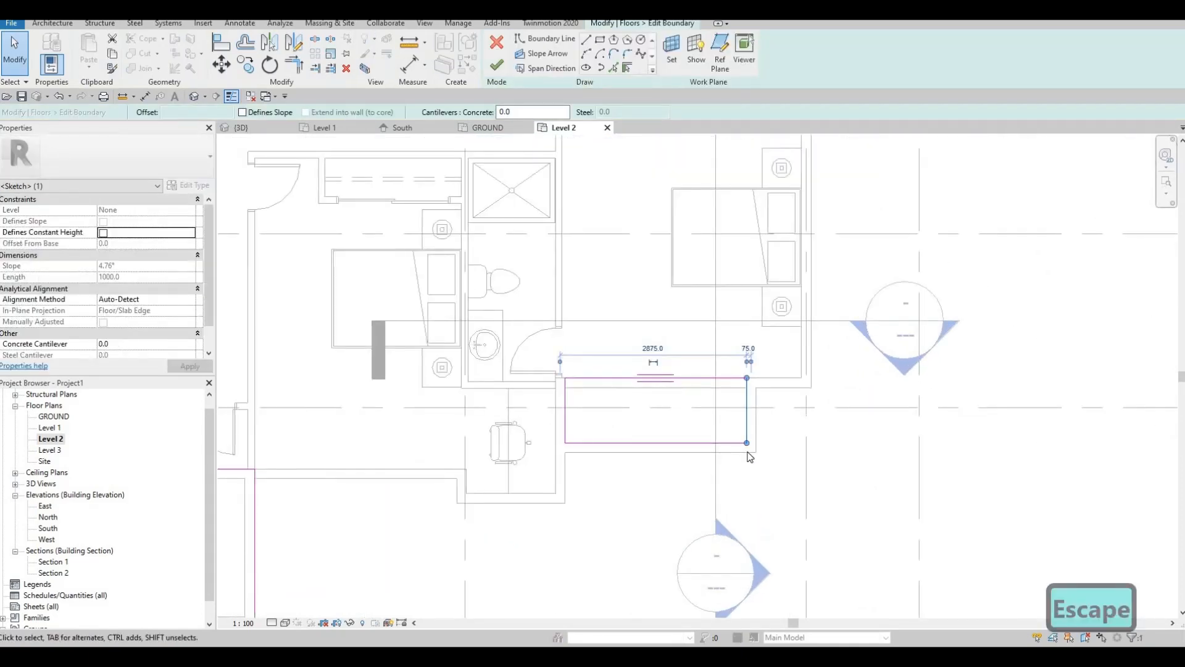
key(Escape)
key(Escape)
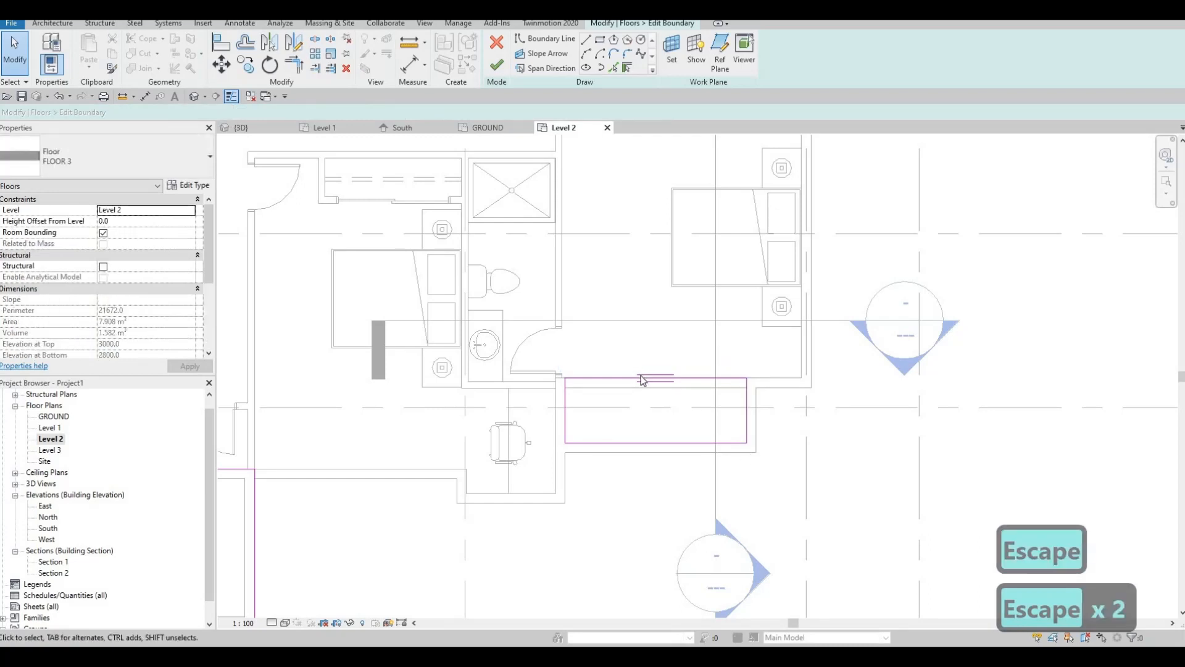
key(a)
key(l)
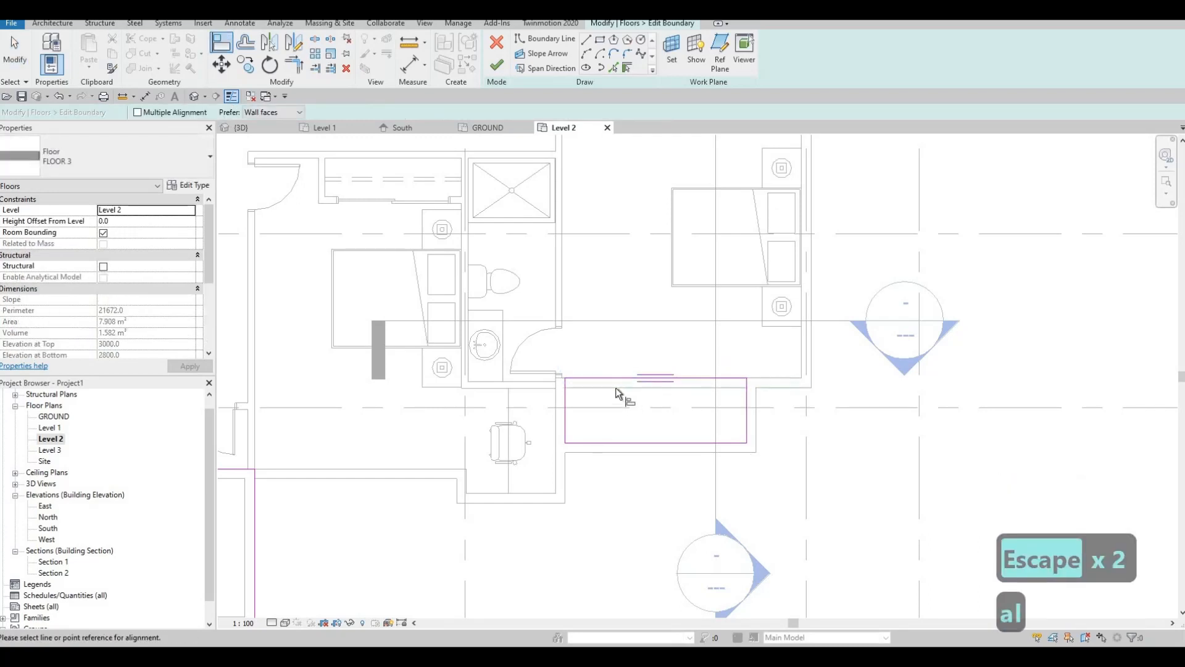
click(622, 382)
click(623, 378)
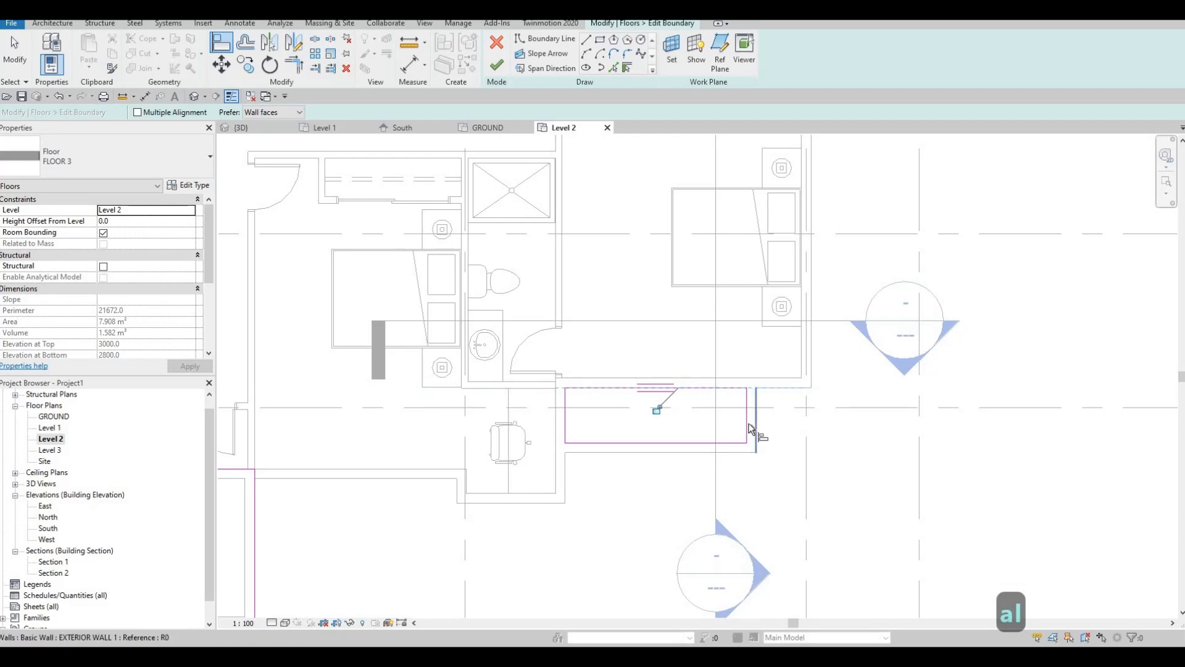
Align the southeast balcony boundary's east and south edges to the outer faces of the balcony walls
click(753, 427)
click(746, 439)
click(728, 449)
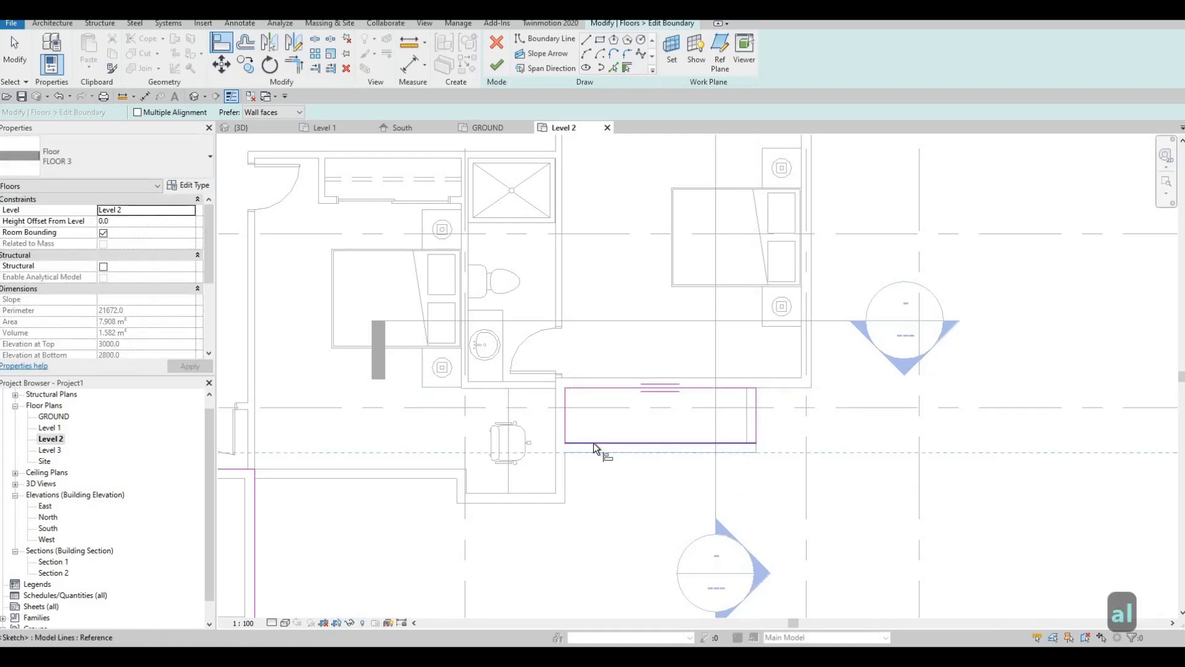
click(595, 443)
Align the southwest balcony boundary's north and west edges to the outer faces of the house walls and finish the floor edit
middle_drag(706, 378, 770, 393)
scroll(580, 418, down, 2)
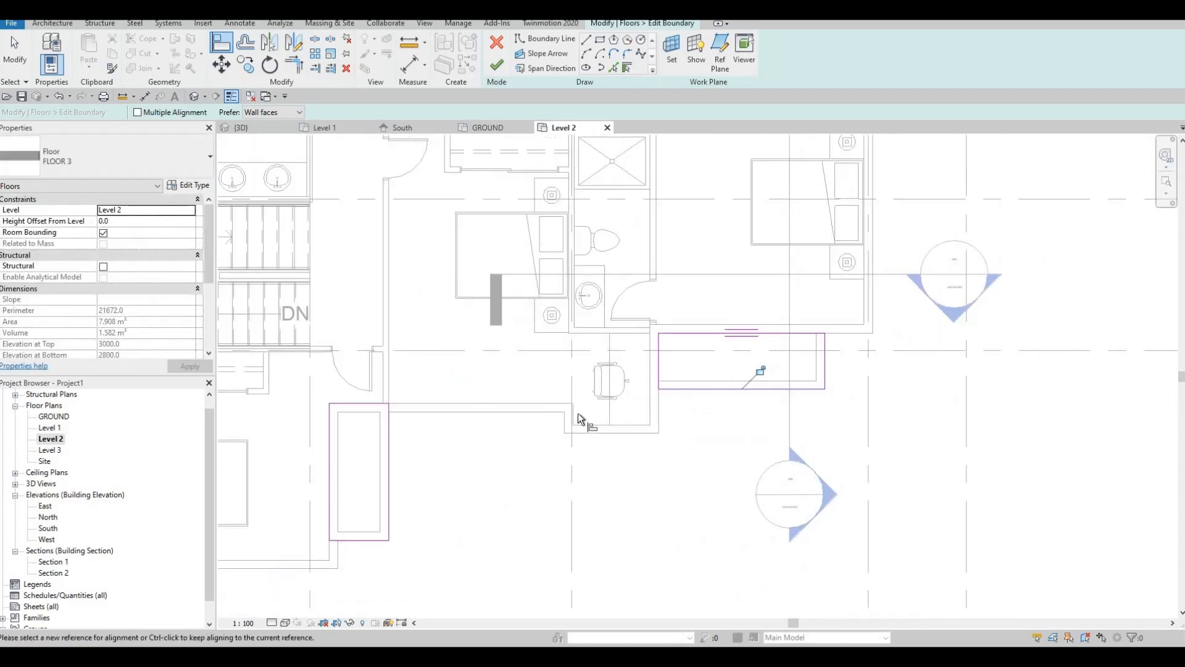
middle_drag(374, 479, 617, 417)
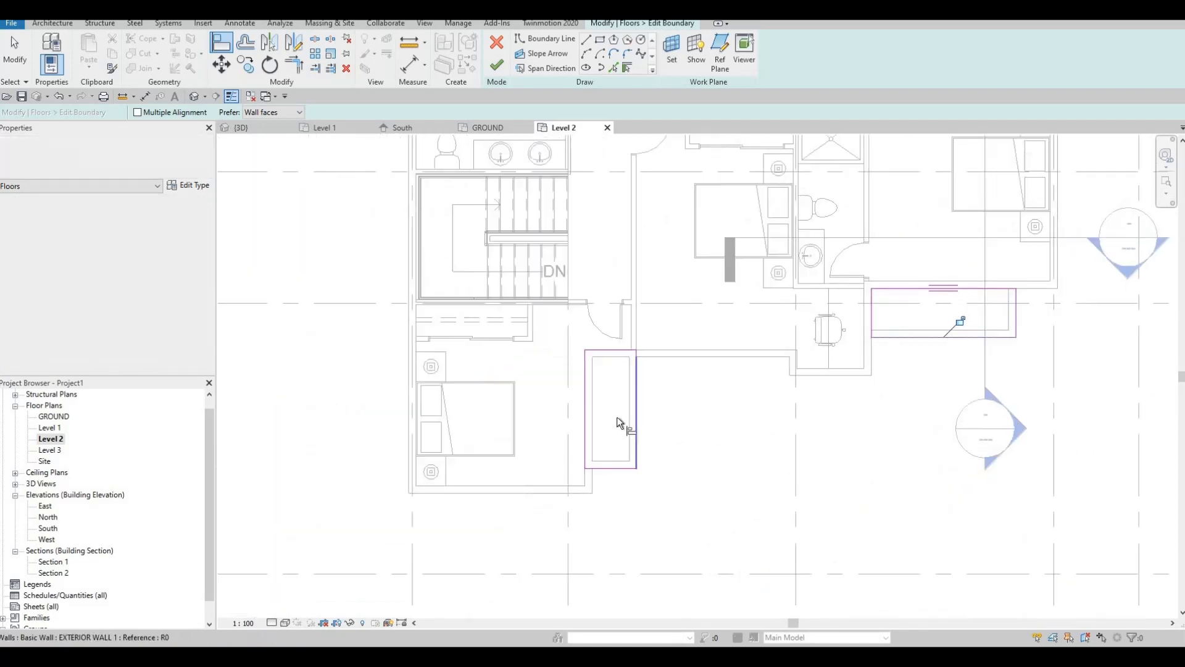
click(609, 355)
click(595, 362)
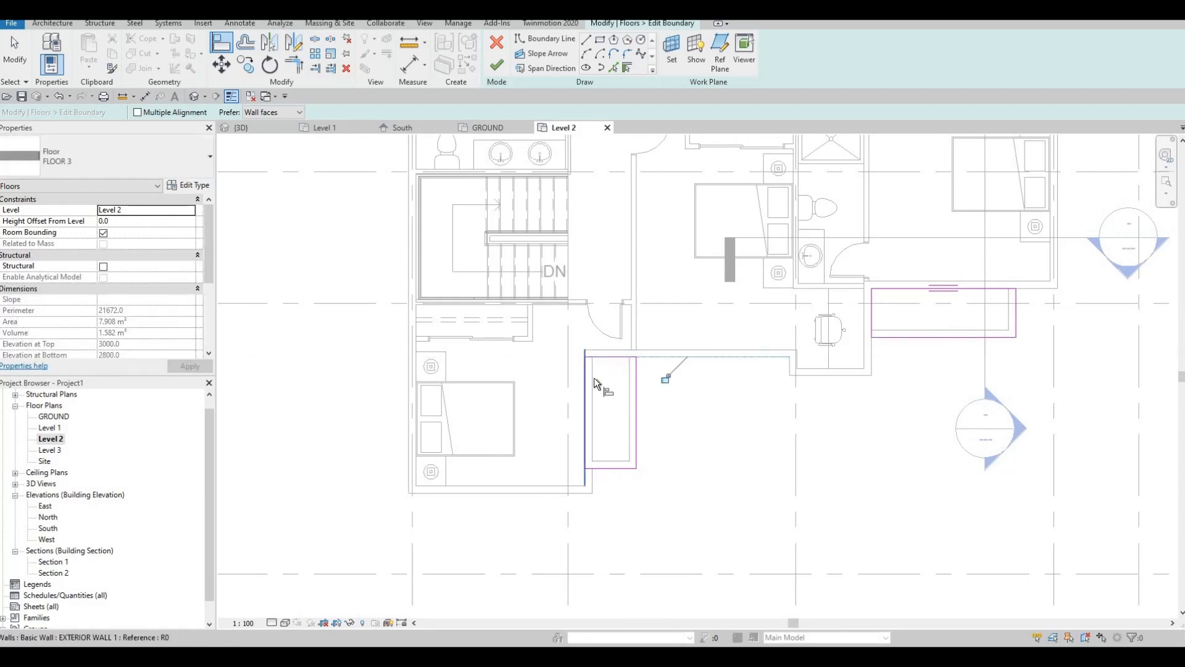
click(593, 377)
click(588, 379)
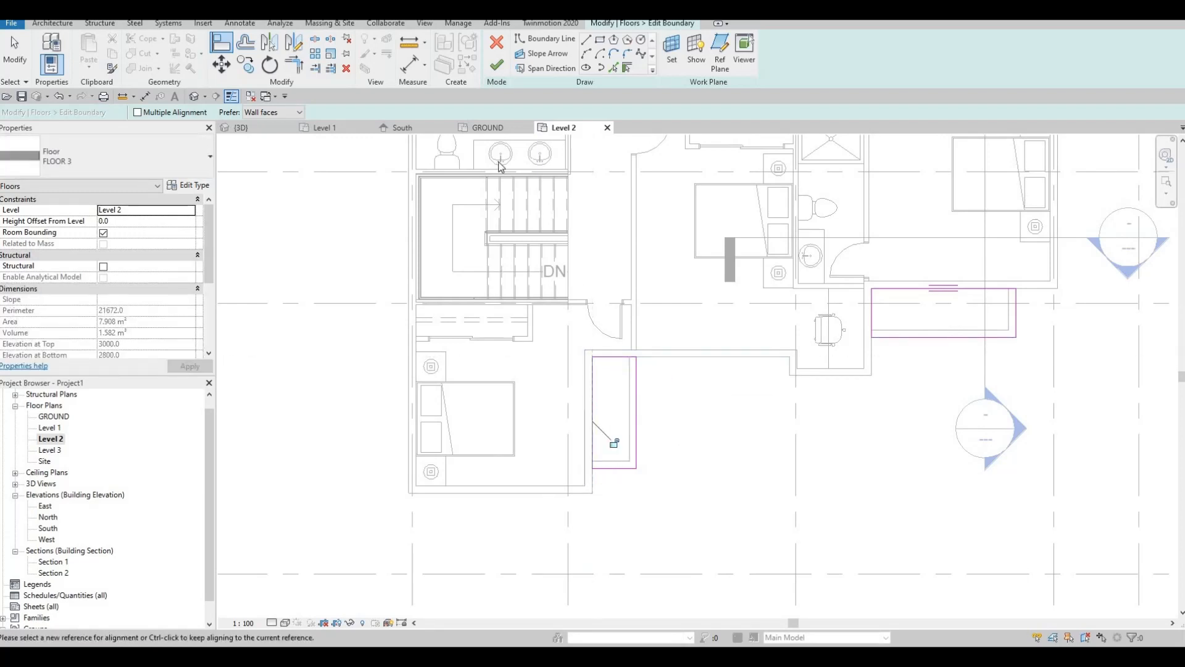
key(Escape)
key(Escape)
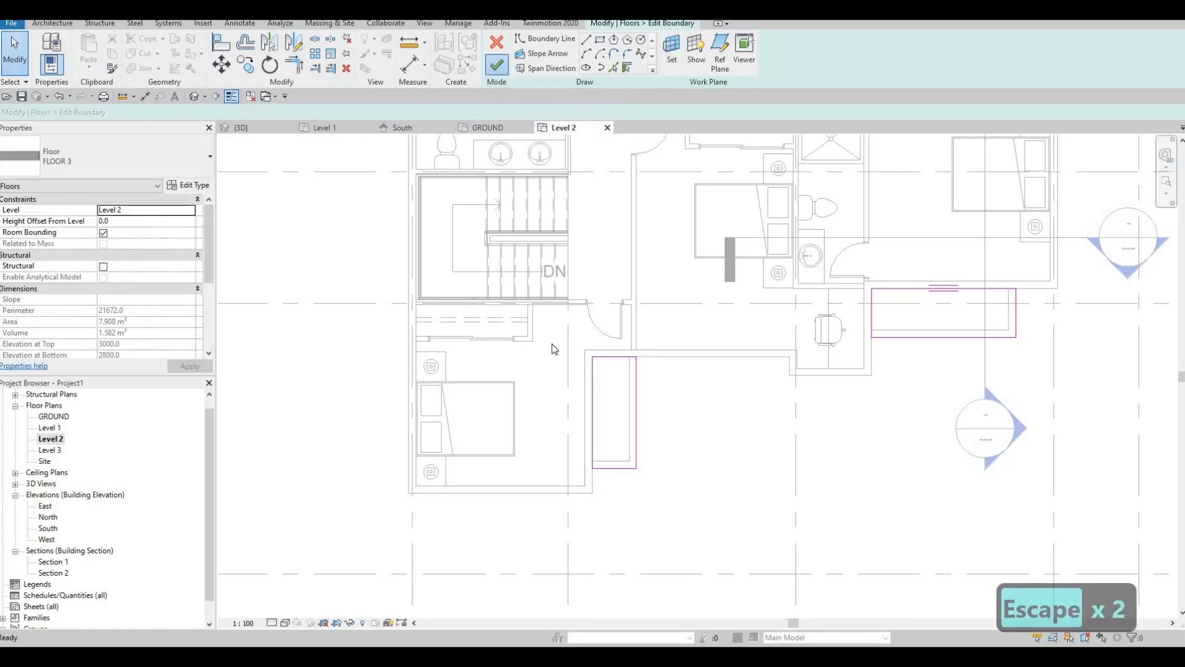
click(497, 65)
key(Escape)
key(Escape)
Delete the east and south exterior walls enclosing the balcony beside the southwest bedroom
click(635, 413)
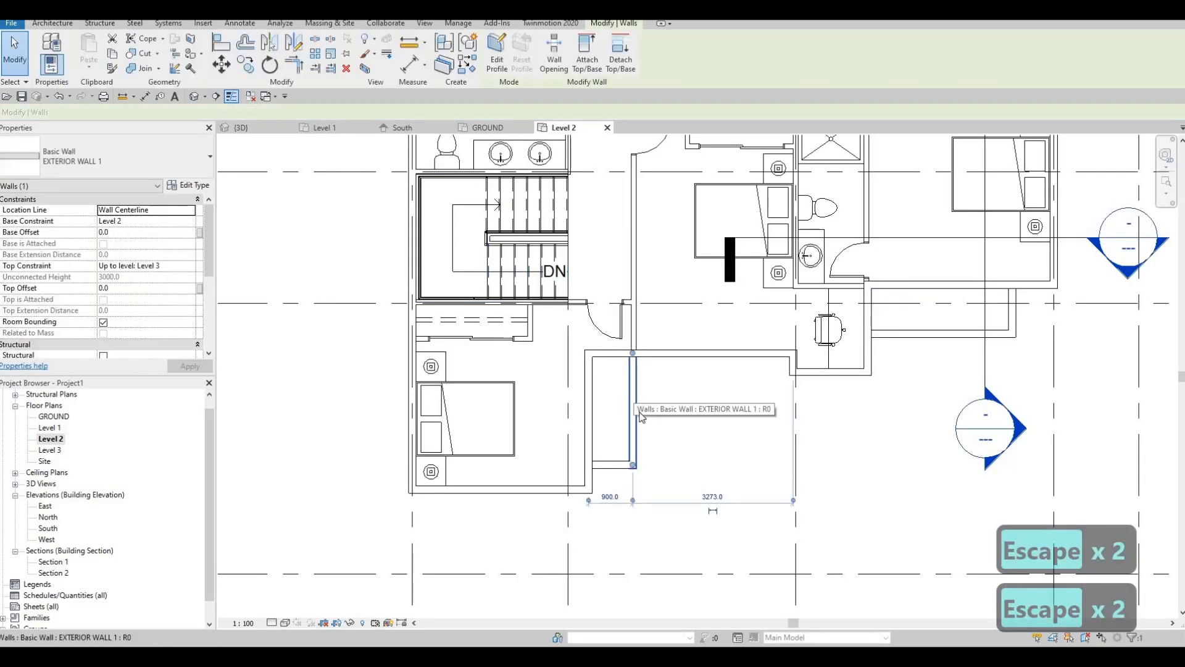
key(Delete)
click(615, 464)
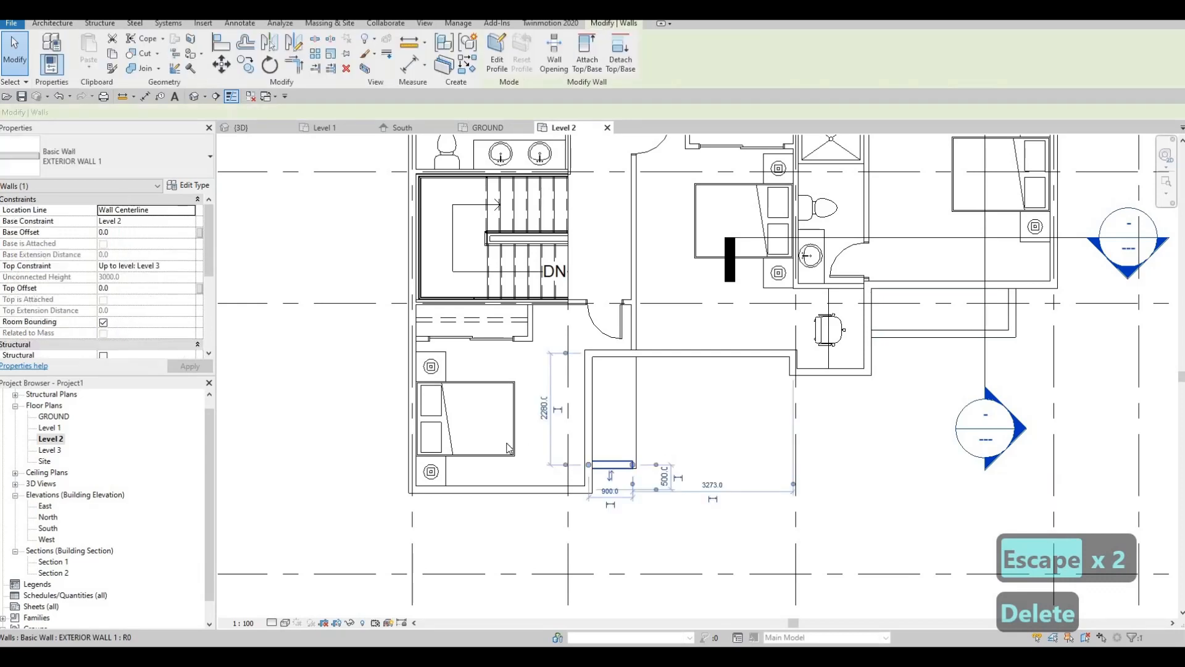
key(Delete)
Delete the south and east exterior walls enclosing the southeast bedroom's balcony
middle_drag(965, 337, 742, 347)
click(793, 333)
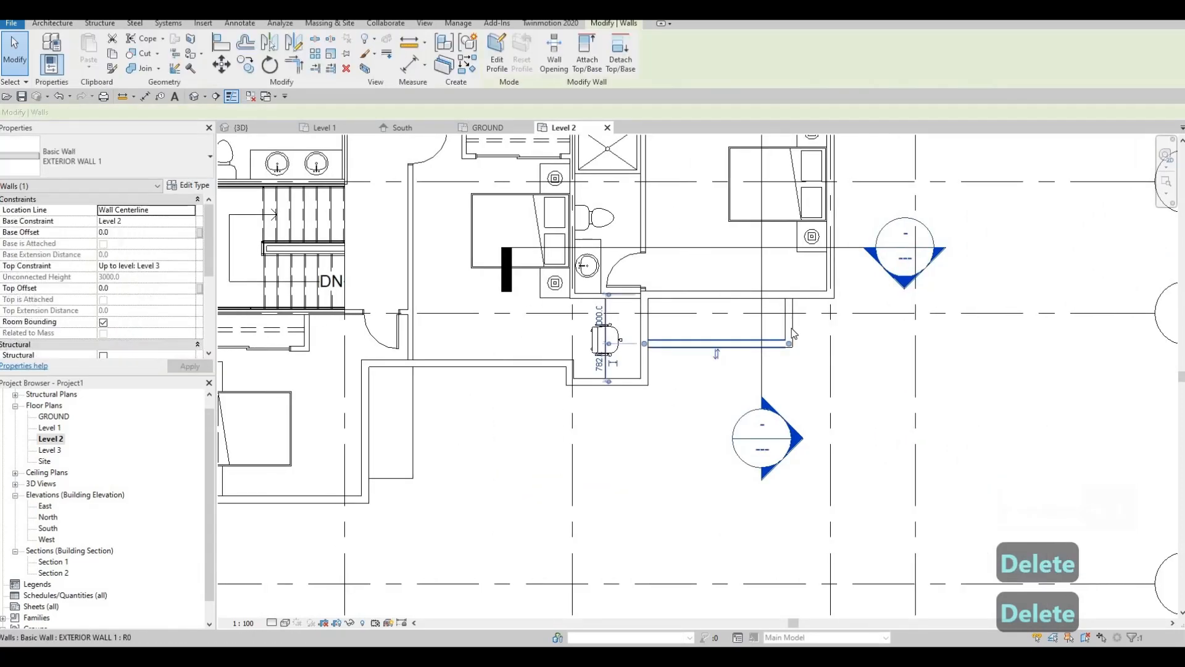
key(Delete)
key(Delete)
Trim the north exterior wall back to the bathroom's west wall and delete the north balcony's west wall
scroll(685, 336, down, 1)
middle_drag(703, 139, 653, 302)
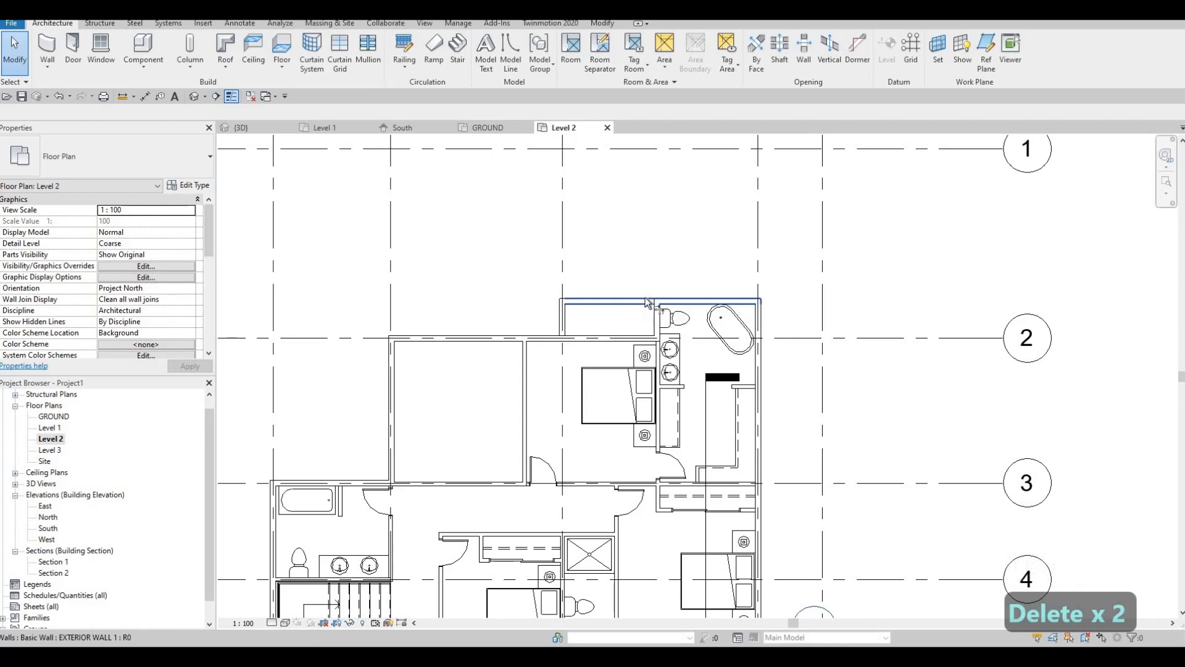
key(t)
key(r)
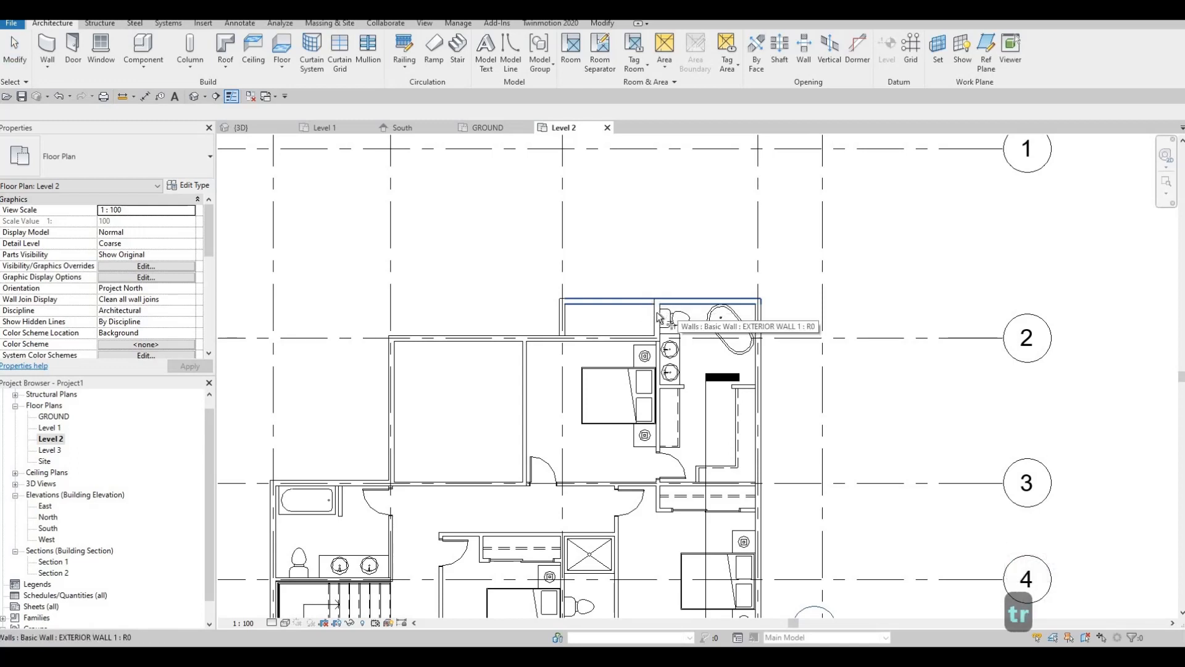
key(Escape)
key(Escape)
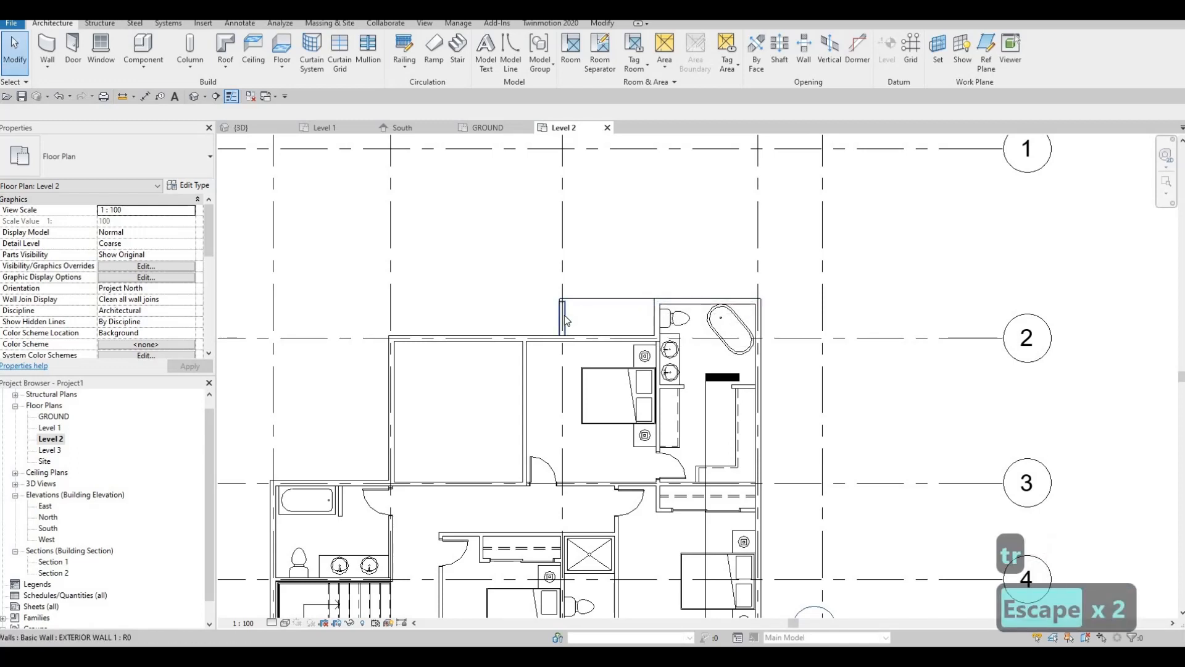
click(565, 314)
key(Delete)
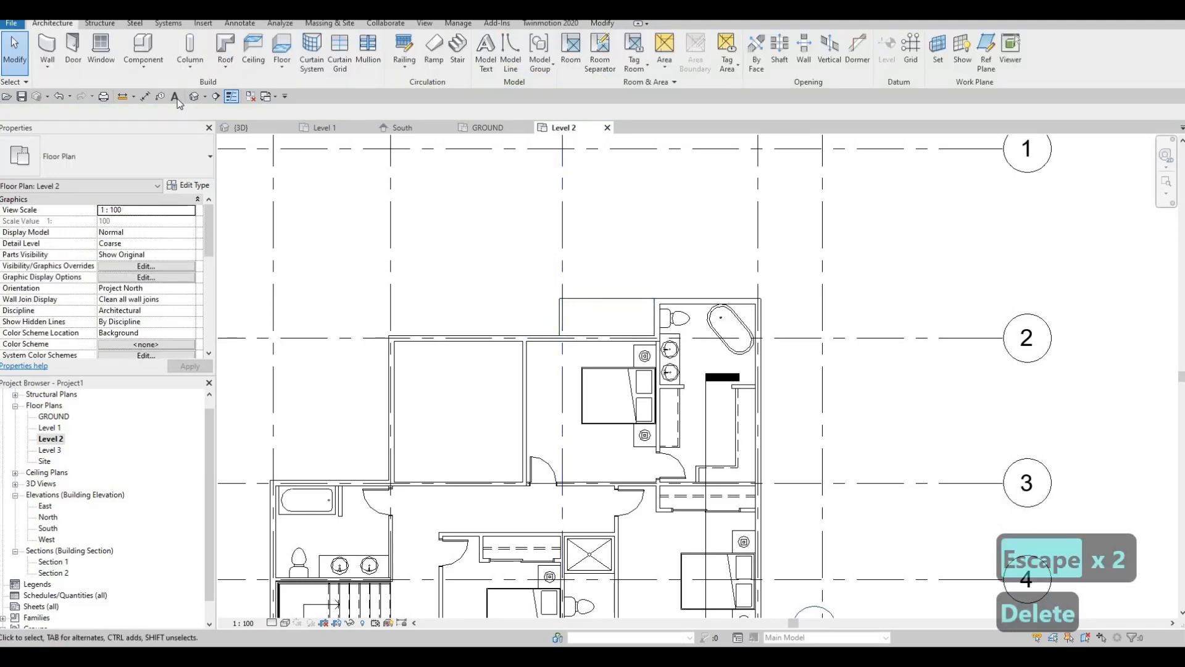
Open the 3D view and inspect the FLOOR 3 balcony slabs around the front entrance from several angles
click(174, 96)
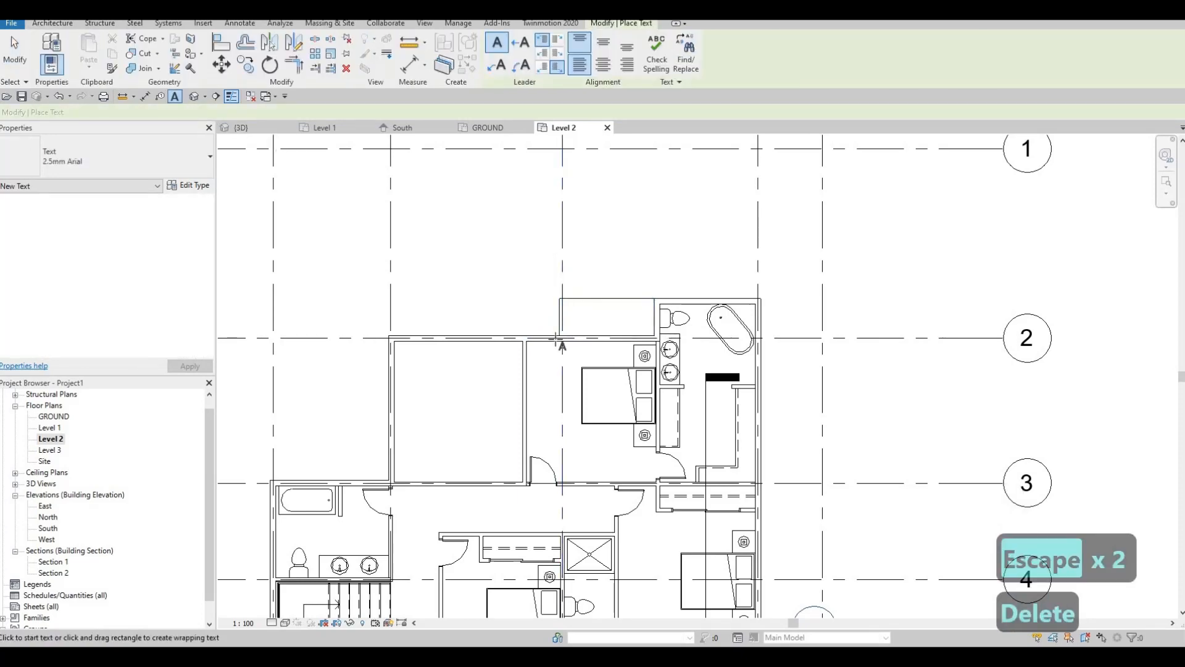
click(194, 96)
key(Escape)
shift+middle_drag(692, 503, 640, 426)
scroll(658, 470, up, 2)
scroll(640, 426, up, 3)
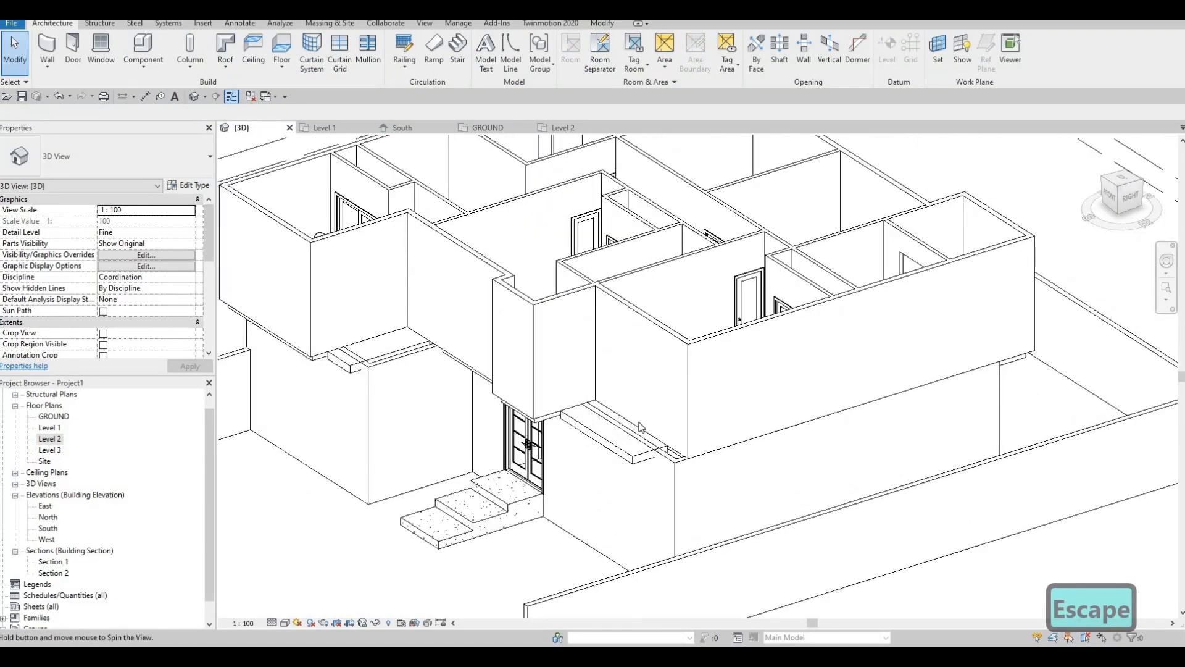
scroll(640, 426, up, 3)
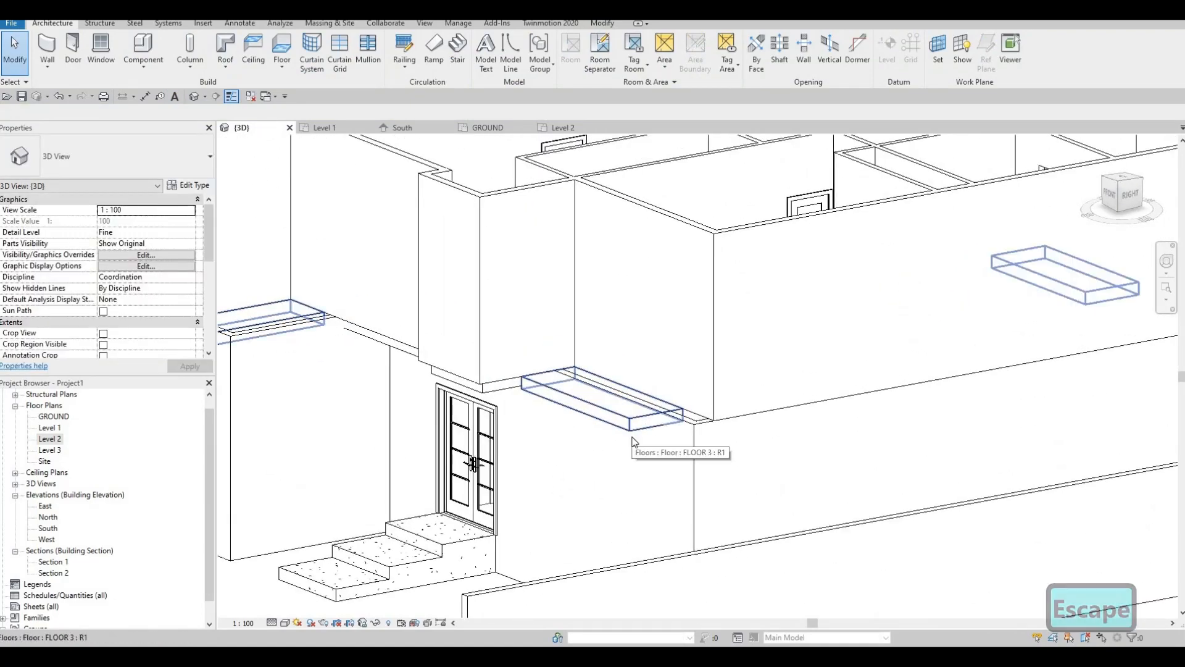
scroll(632, 437, down, 1)
shift+middle_drag(688, 455, 675, 402)
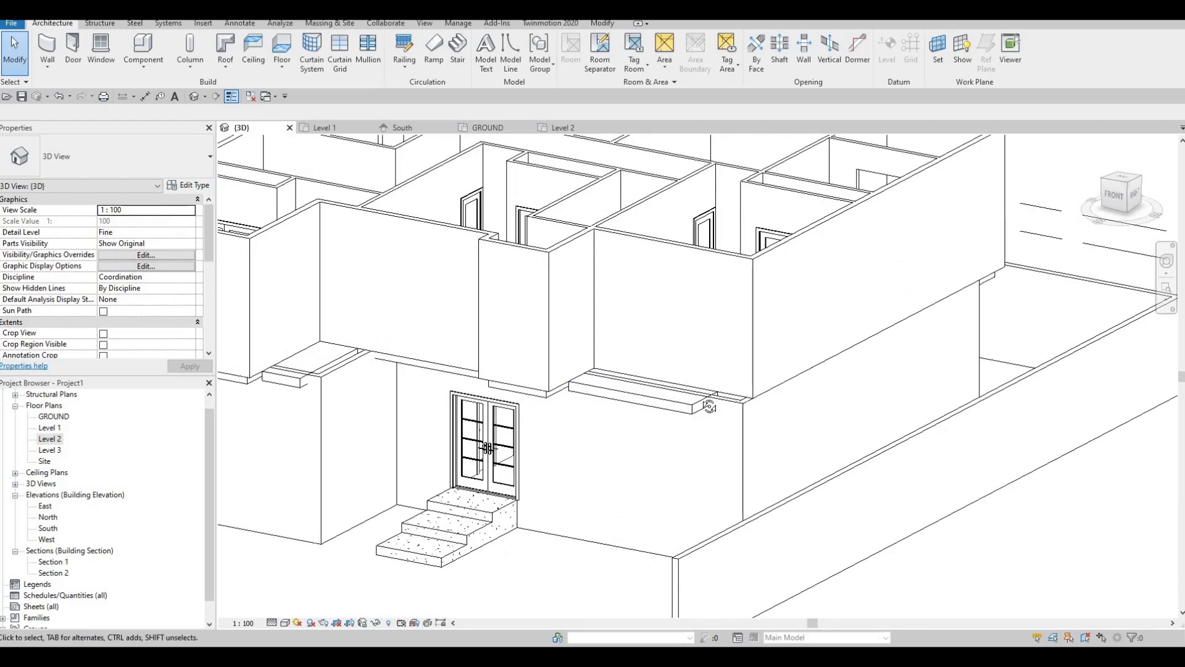
shift+middle_drag(306, 413, 467, 516)
scroll(423, 398, up, 3)
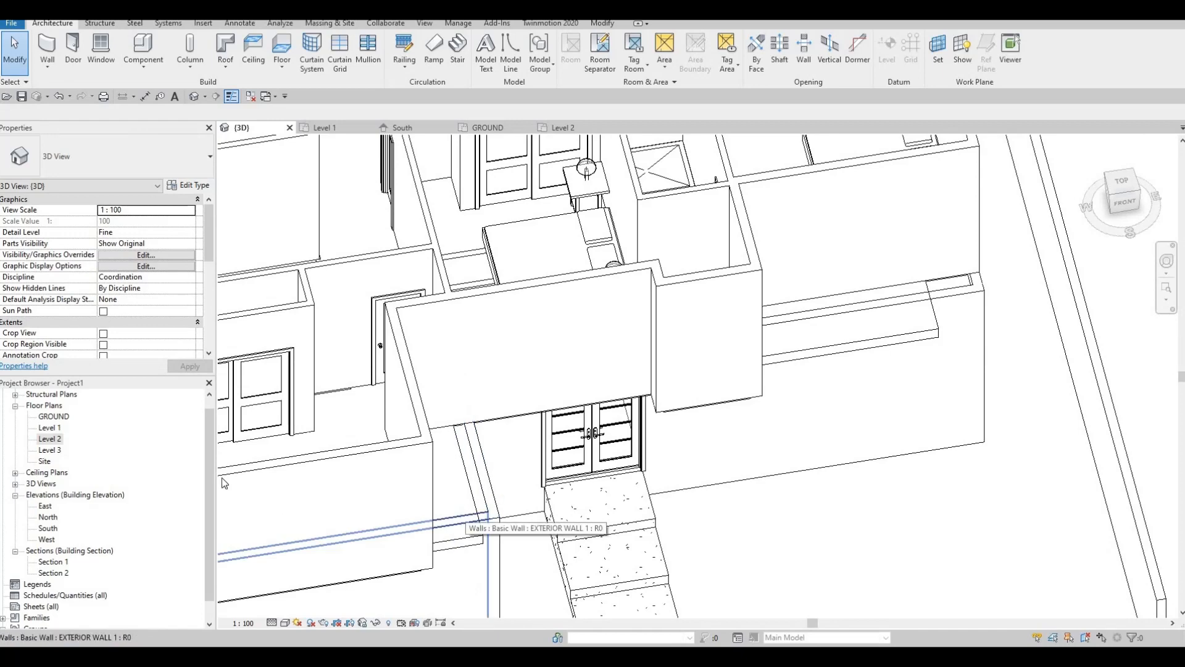
Return to the Level 2 floor plan and look through the view's graphics, underlay and extents properties
click(50, 439)
middle_drag(705, 277, 783, 170)
scroll(781, 173, down, 3)
middle_drag(748, 383, 719, 437)
scroll(642, 437, up, 2)
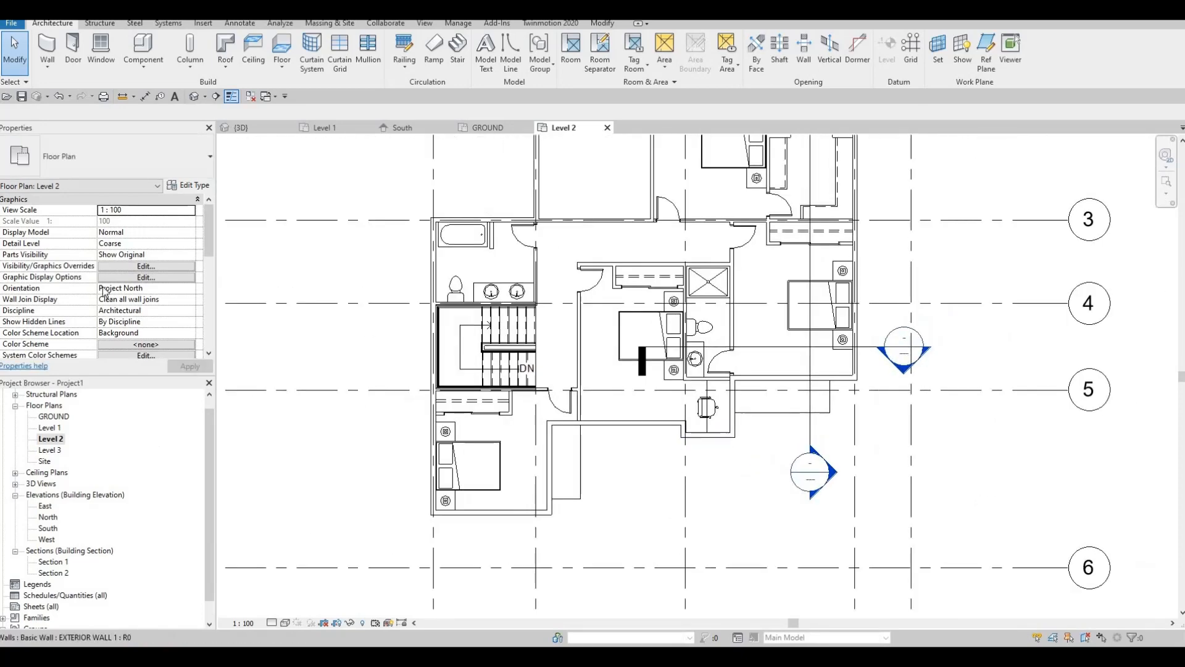
scroll(123, 308, down, 5)
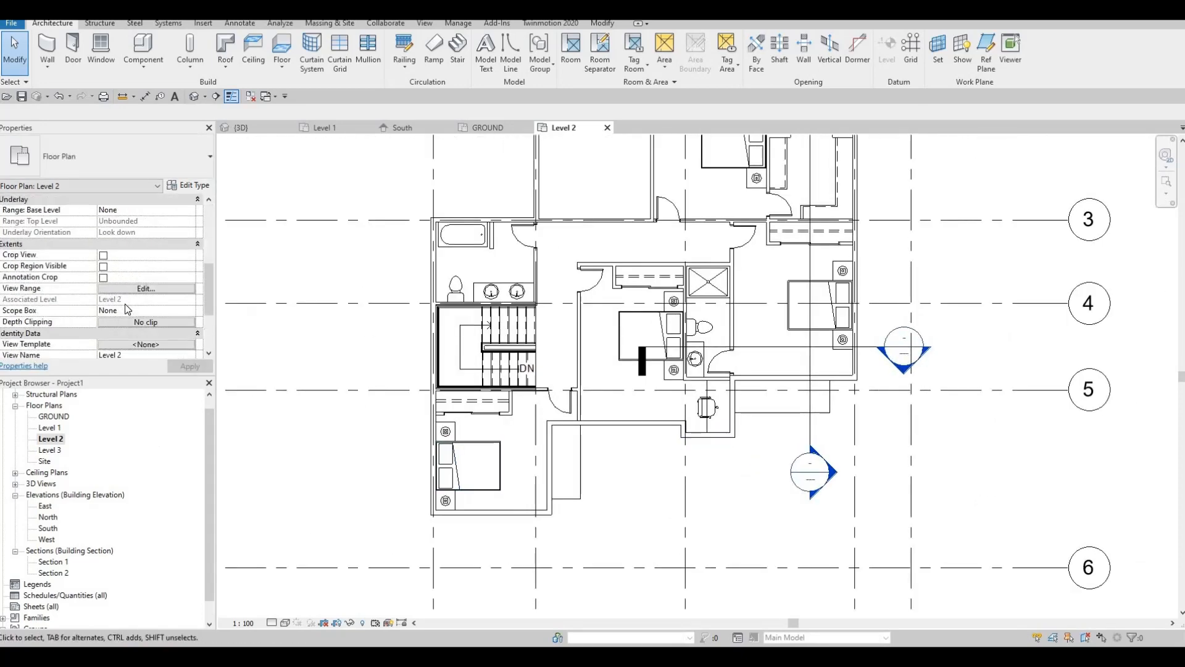
scroll(128, 308, up, 5)
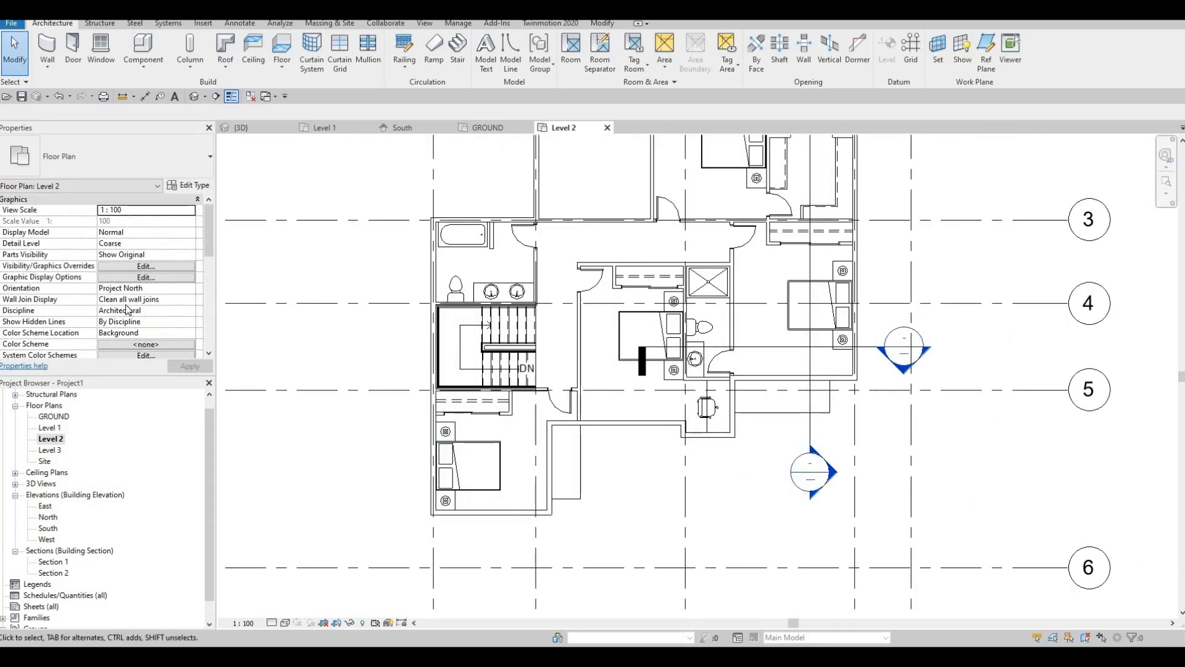
scroll(128, 310, down, 5)
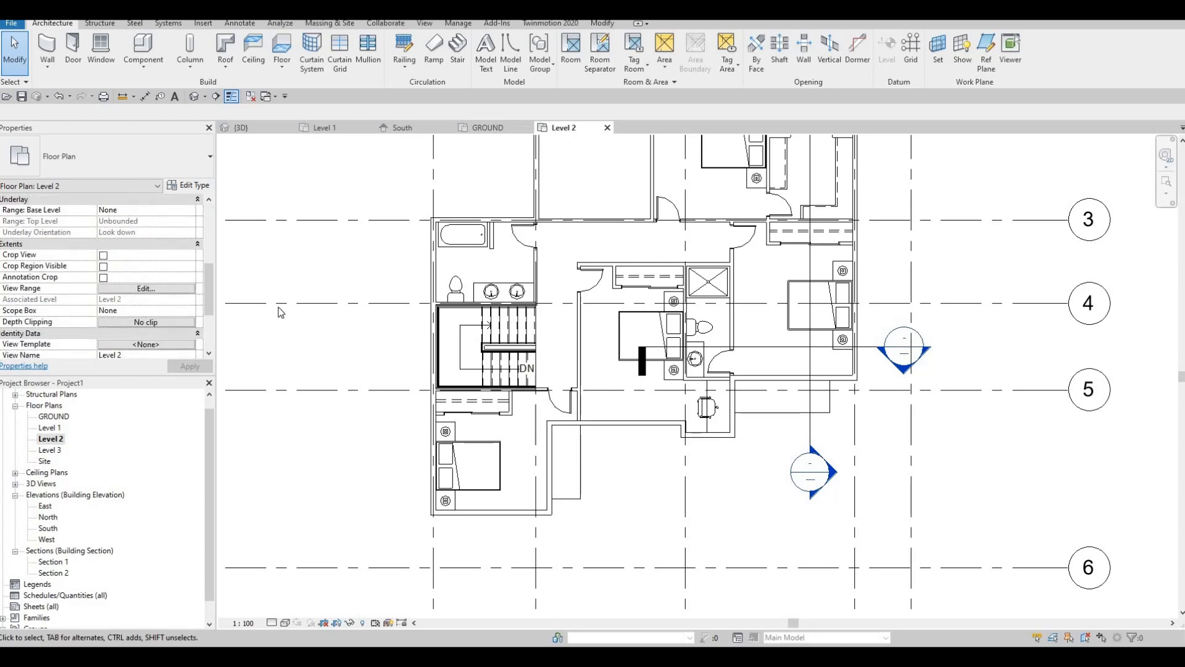
scroll(188, 305, up, 4)
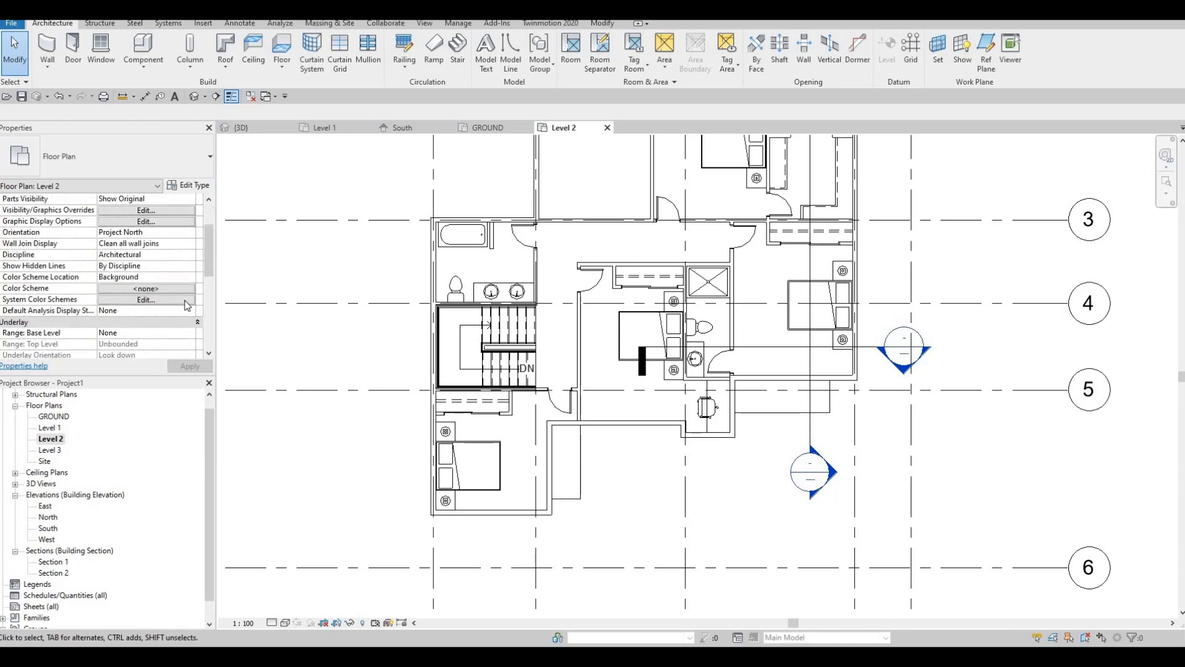
scroll(186, 305, down, 6)
scroll(184, 307, up, 5)
key(Escape)
key(Escape)
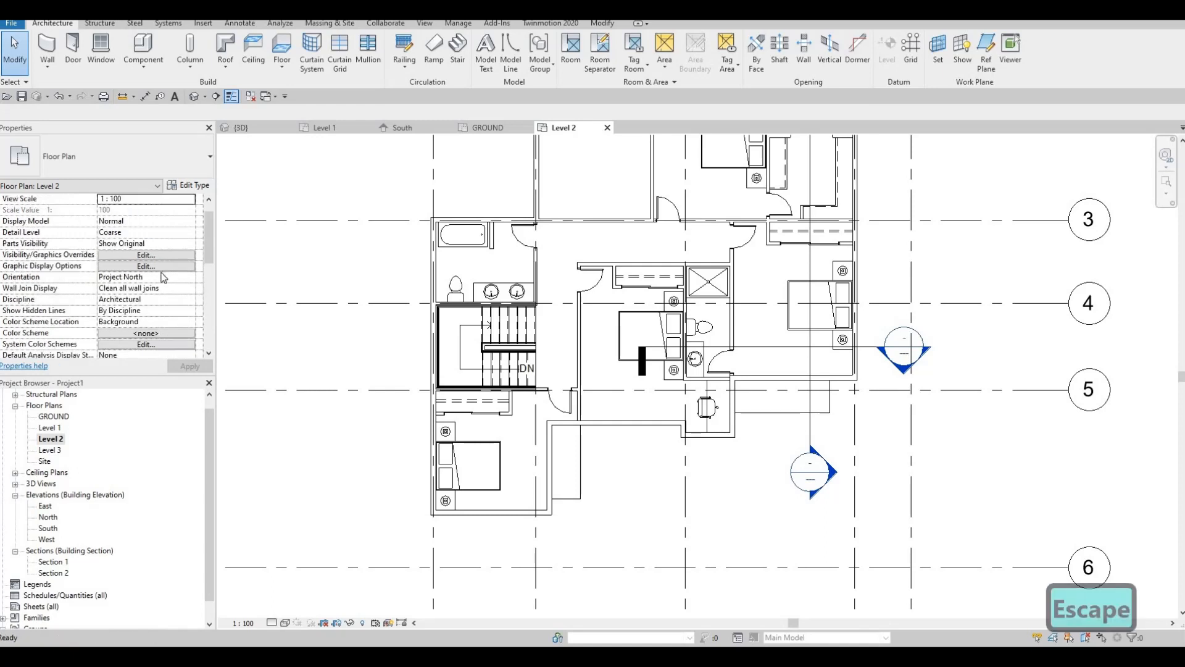
Set the Level 2 floor plan's underlay base level to Level 1
scroll(161, 301, down, 3)
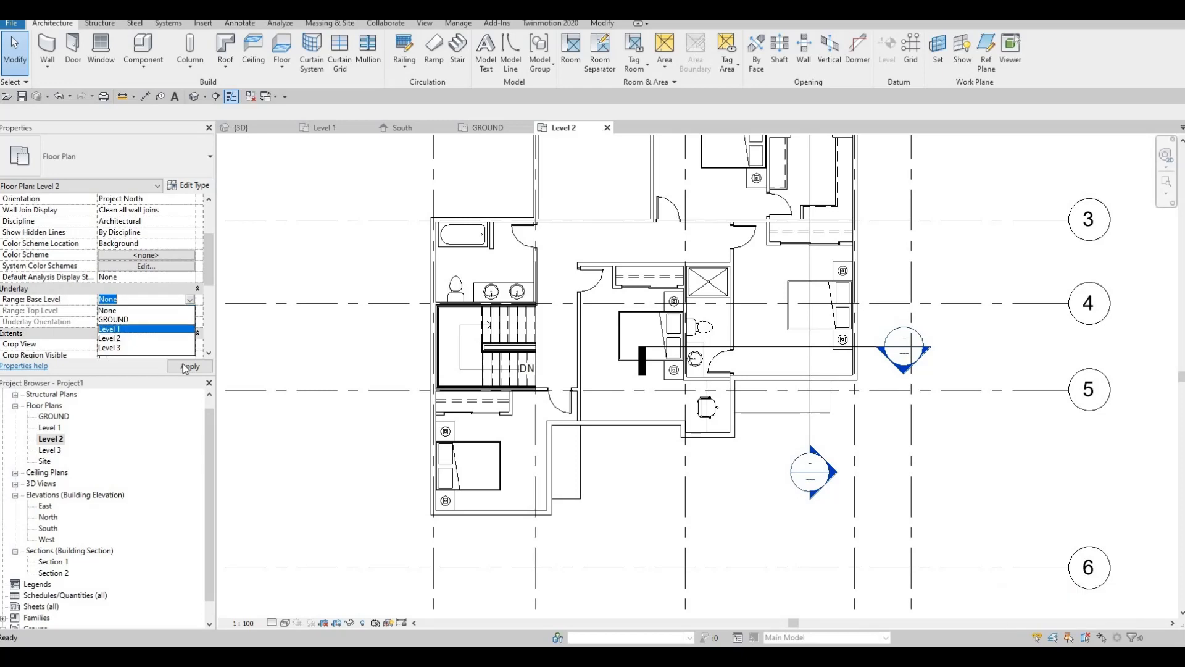
click(110, 329)
scroll(551, 426, up, 4)
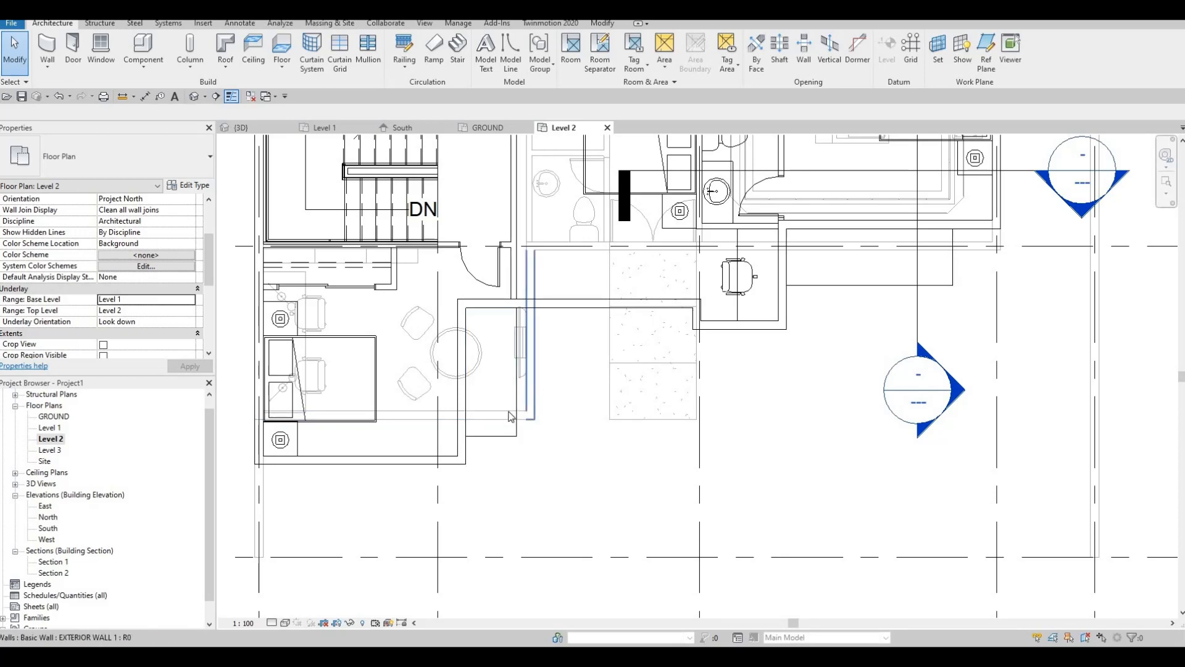
Edit the FLOOR 3 boundary and align the southwest balcony's east edge with the outer face of the Level 1 exterior wall
double_click(516, 347)
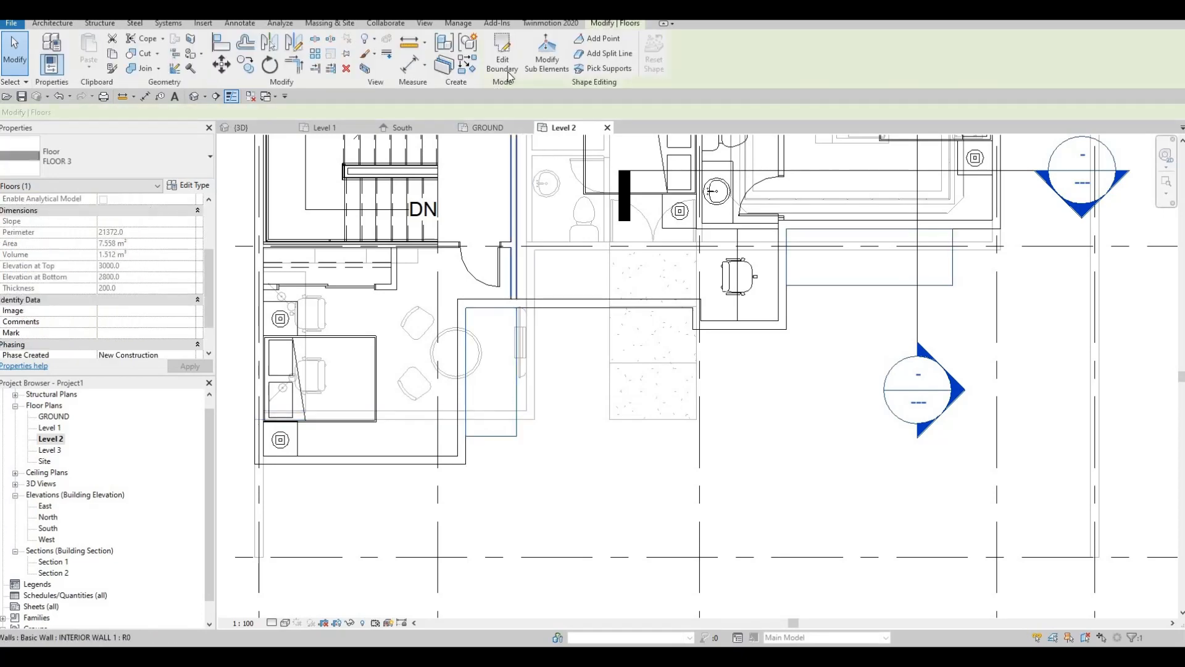
key(a)
key(l)
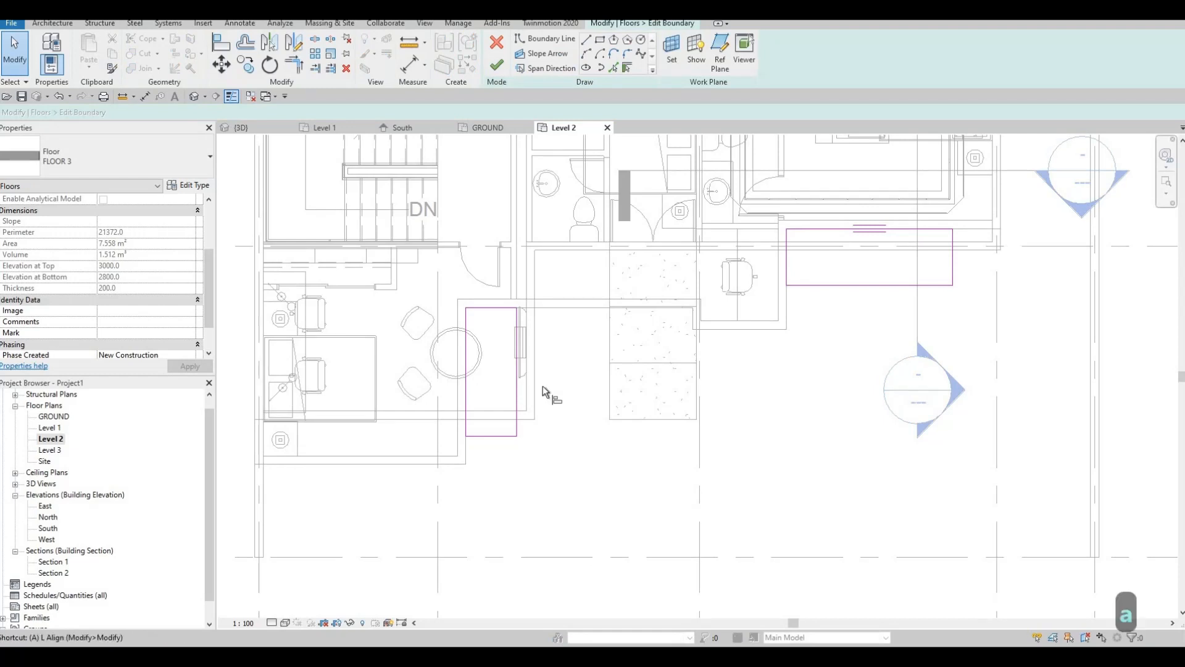
click(516, 380)
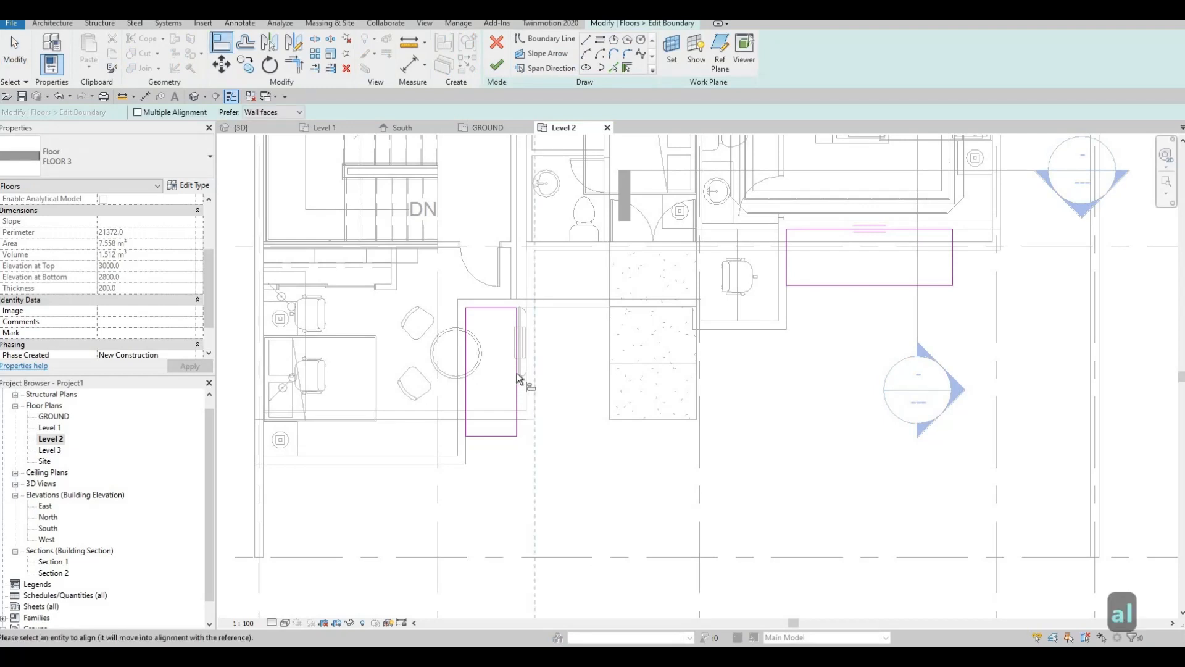
click(517, 377)
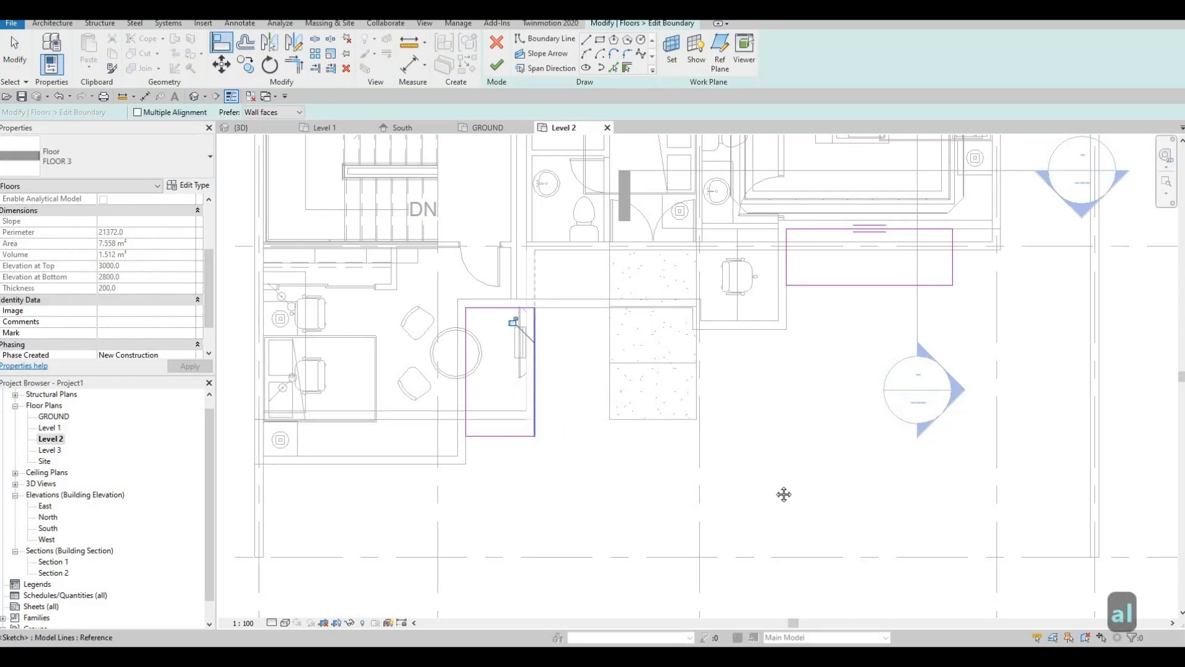
Check the southeast and north balcony outlines against the Level 1 underlay and finish the FLOOR 3 boundary edit
middle_drag(923, 354, 856, 520)
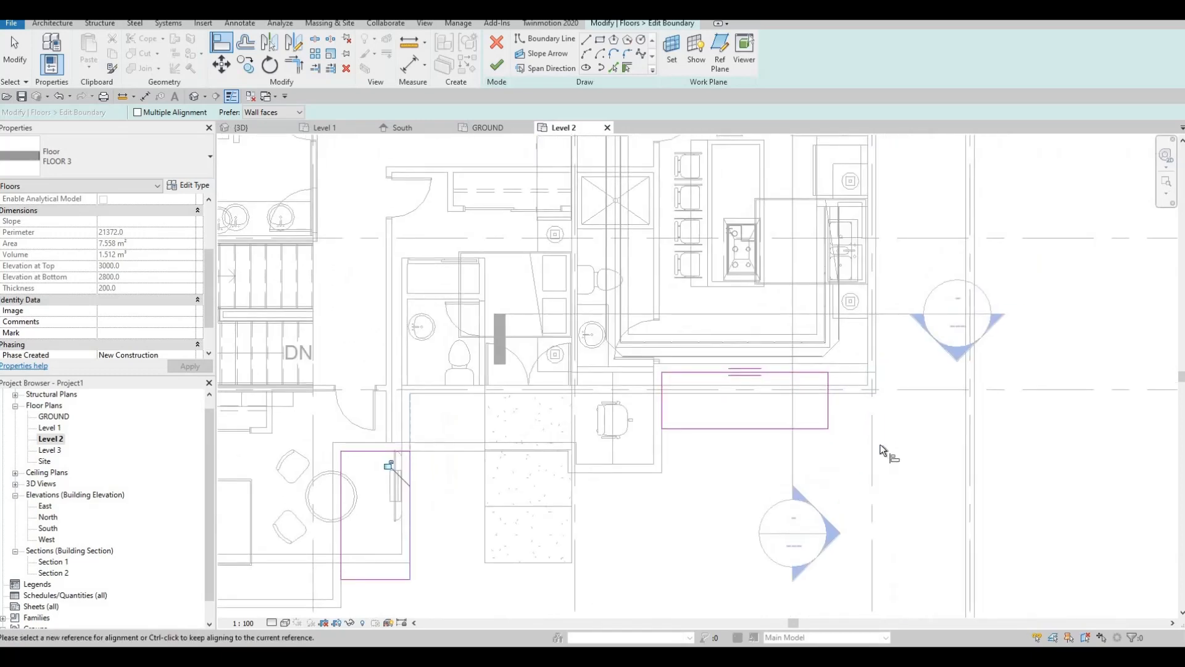
middle_drag(883, 384, 869, 431)
scroll(861, 438, down, 1)
scroll(839, 436, up, 3)
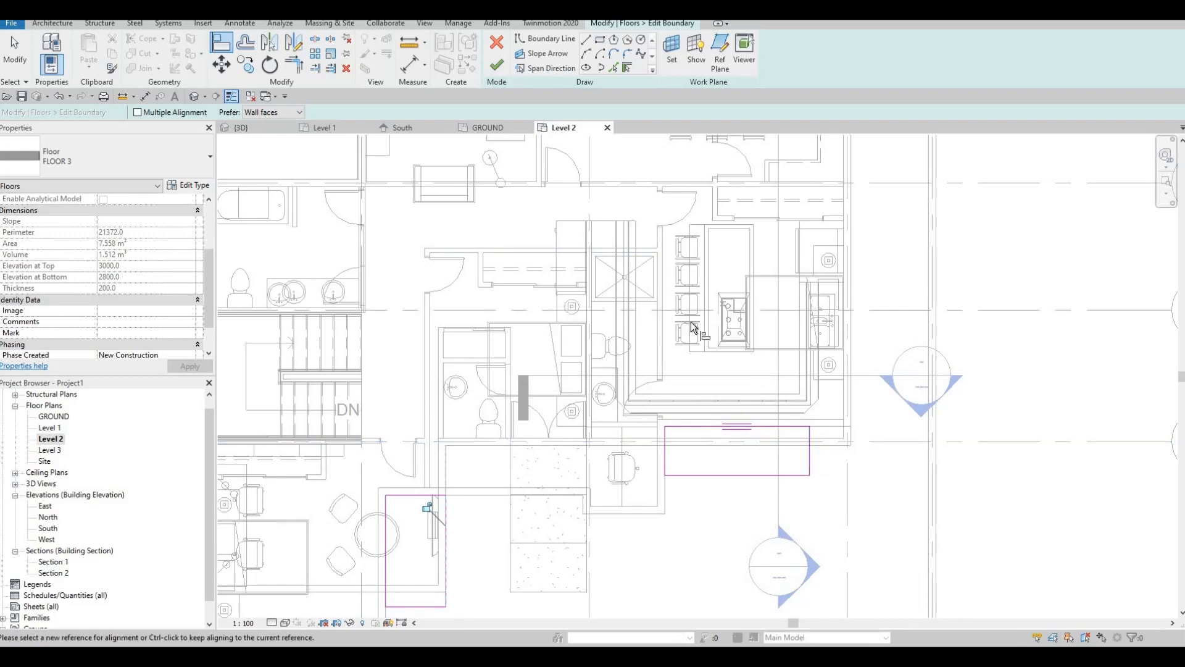
scroll(693, 327, down, 4)
scroll(698, 201, up, 2)
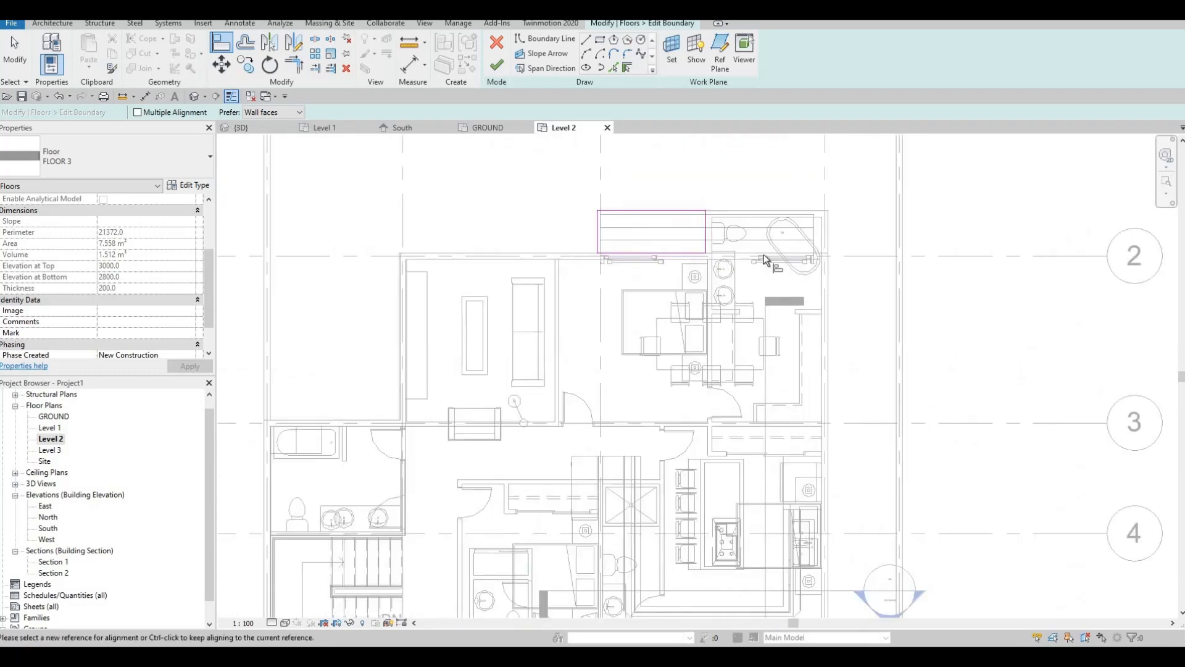
scroll(764, 260, up, 3)
middle_drag(722, 478, 724, 384)
scroll(724, 384, down, 2)
middle_drag(768, 549, 726, 489)
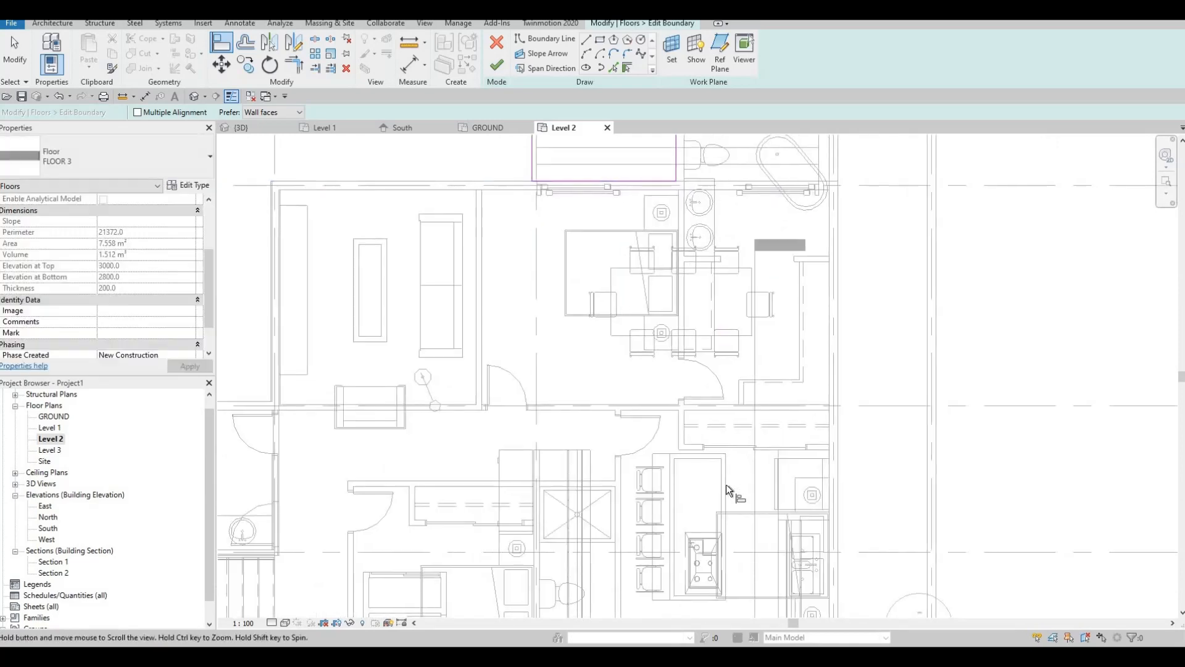
scroll(762, 265, down, 3)
scroll(767, 272, up, 5)
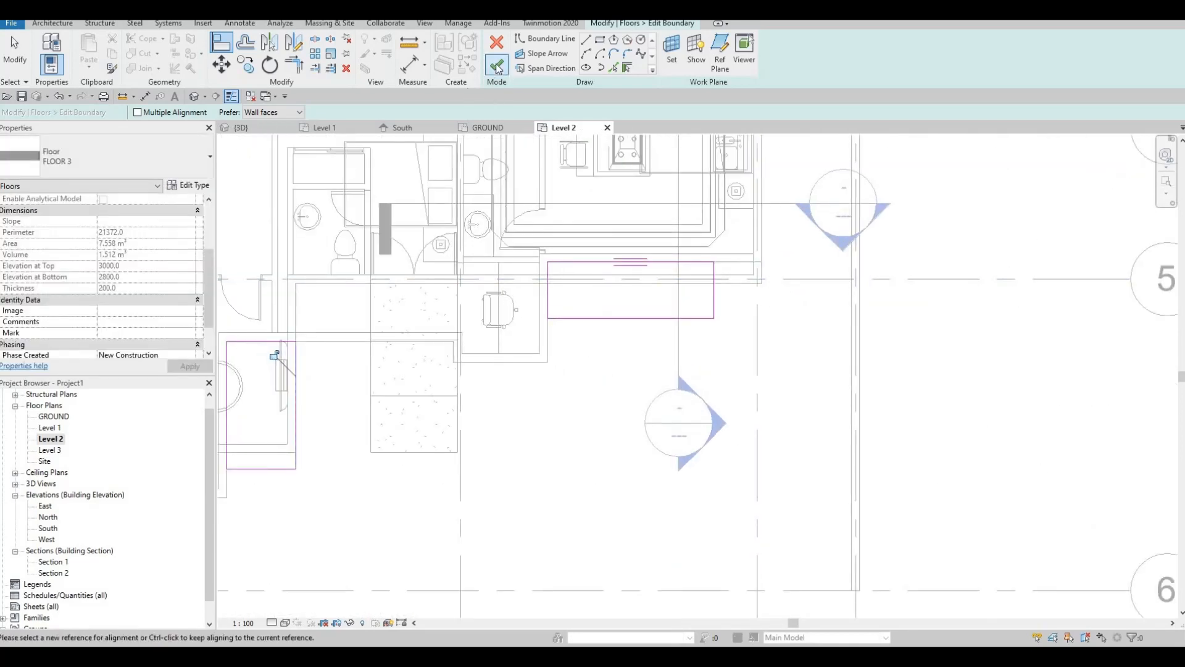
click(498, 67)
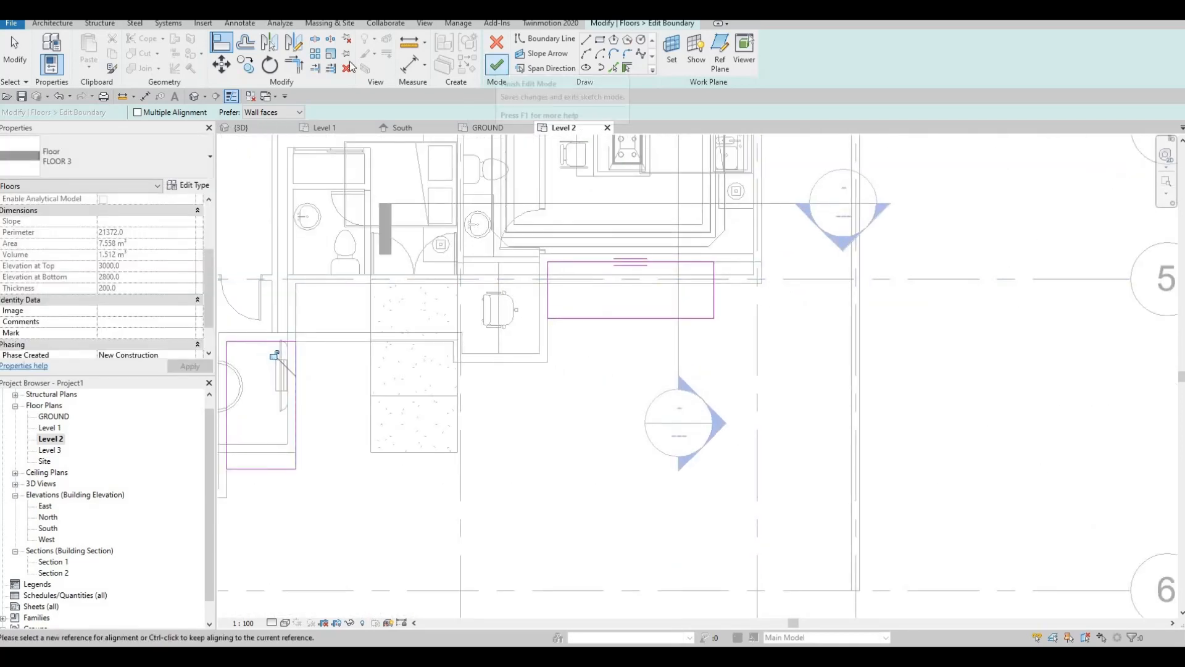
Open the 3D view and examine the balcony slabs around the front entrance and the building's exterior from several angles
click(195, 96)
scroll(821, 314, up, 5)
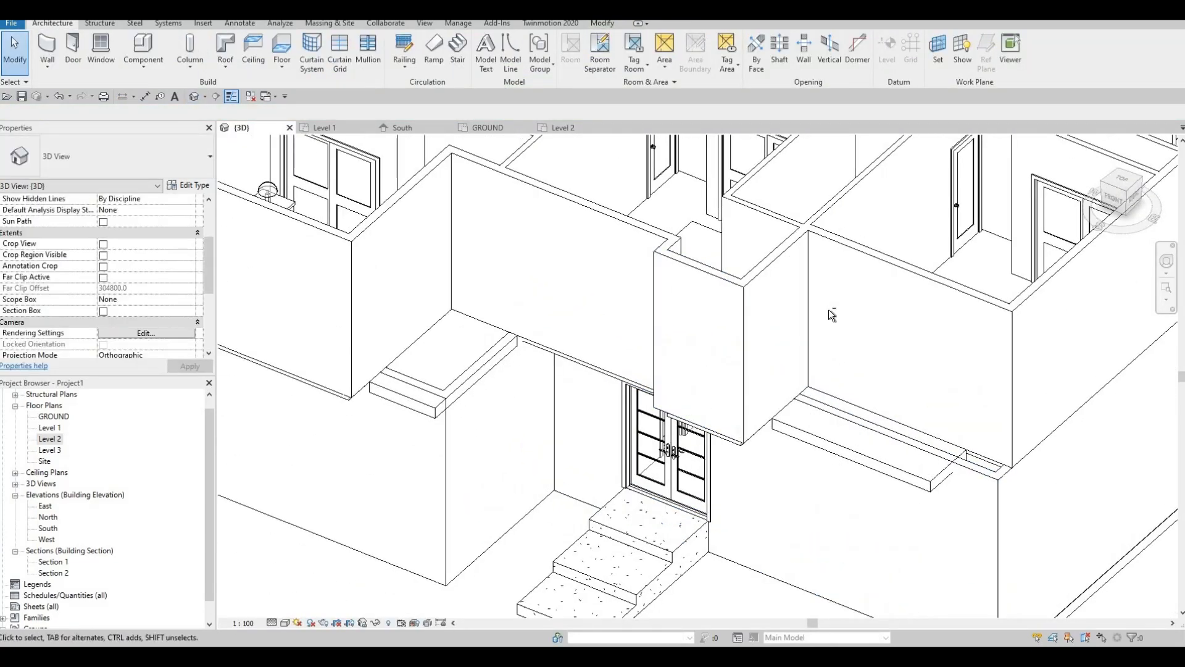
scroll(828, 311, down, 1)
middle_drag(847, 348, 792, 261)
shift+middle_drag(786, 309, 802, 332)
shift+middle_drag(851, 389, 843, 222)
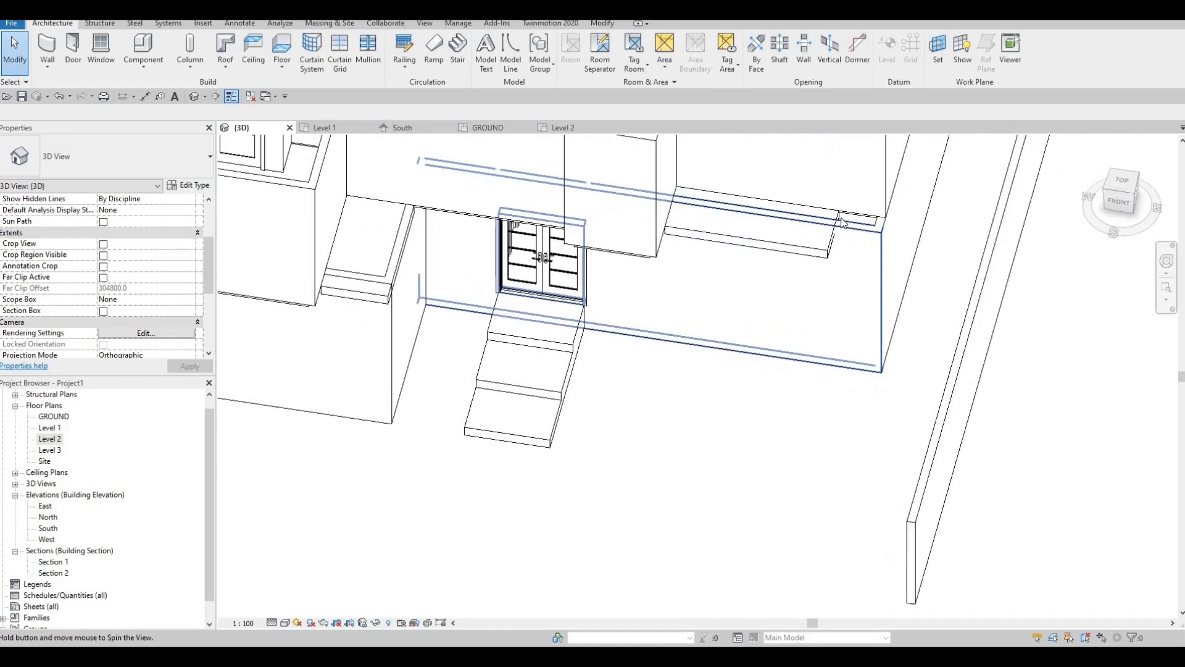
scroll(858, 220, down, 2)
shift+middle_drag(862, 162, 797, 216)
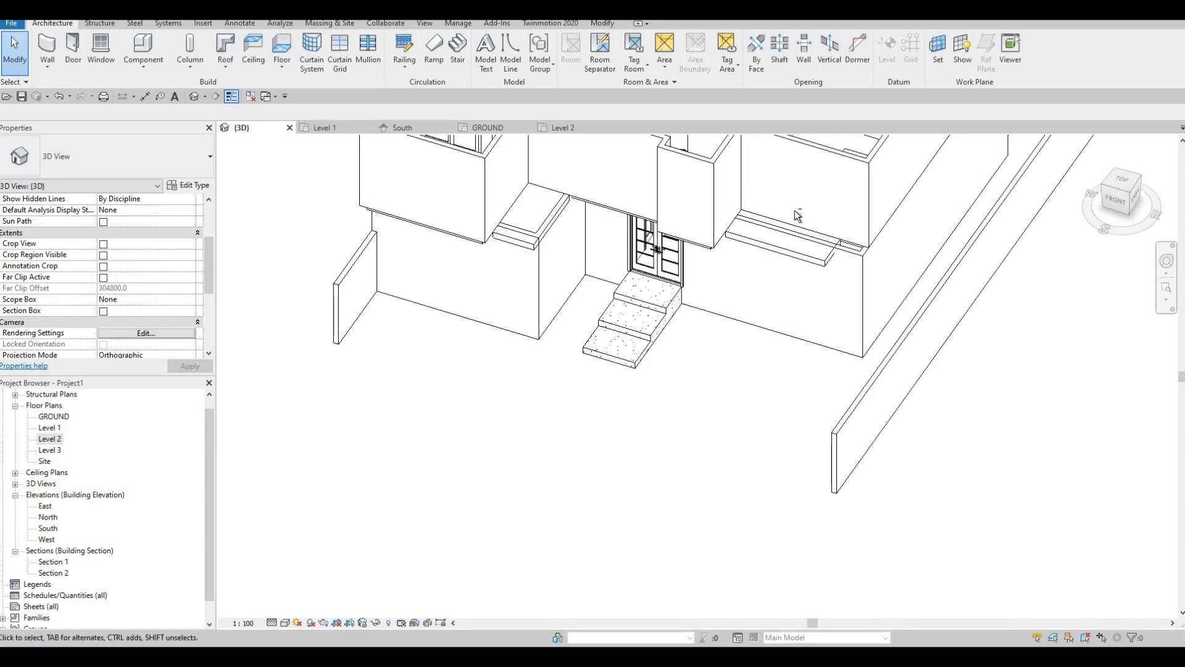
shift+middle_drag(790, 277, 809, 292)
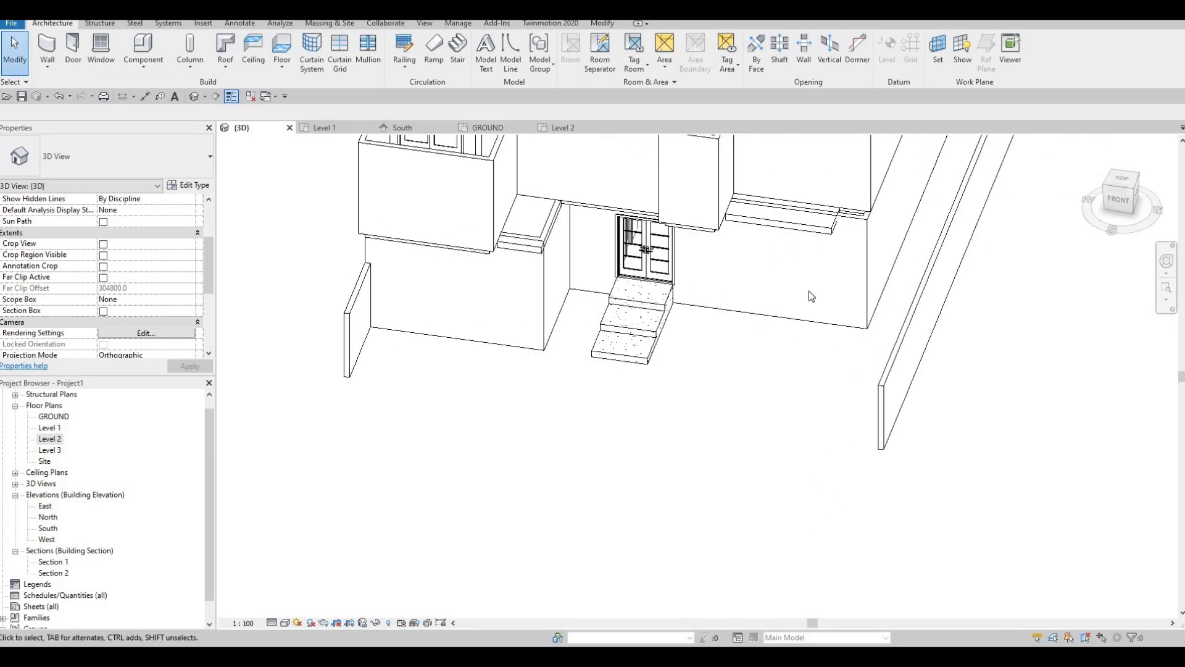
scroll(809, 292, down, 2)
shift+middle_drag(814, 247, 722, 405)
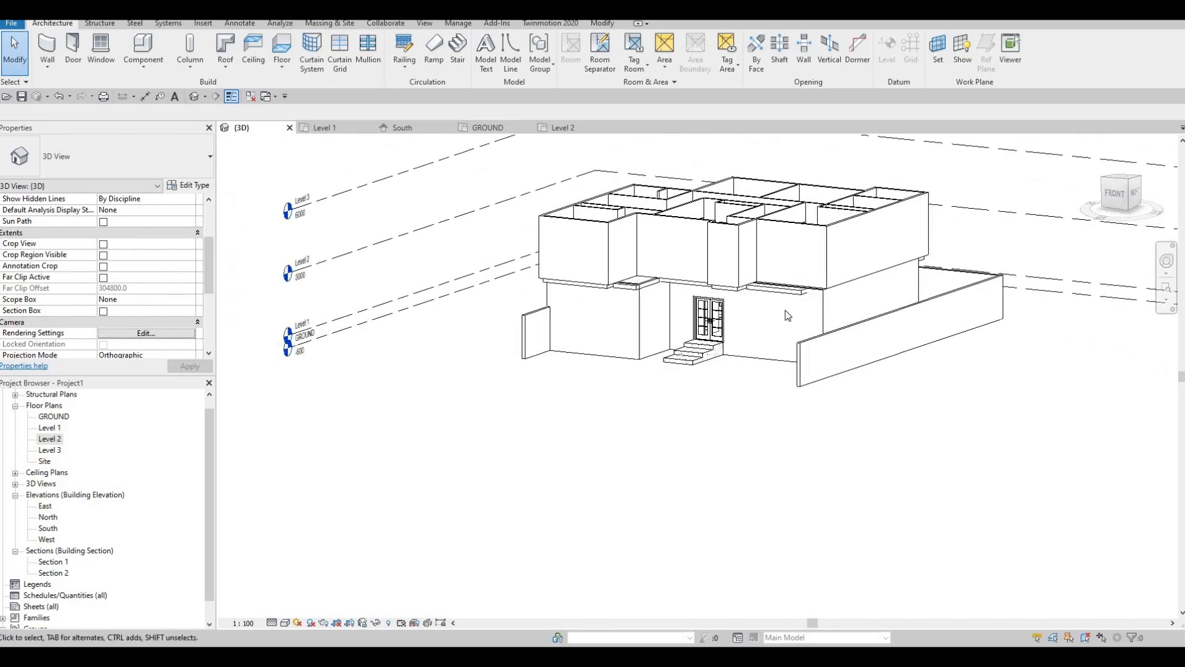
shift+middle_drag(785, 312, 753, 405)
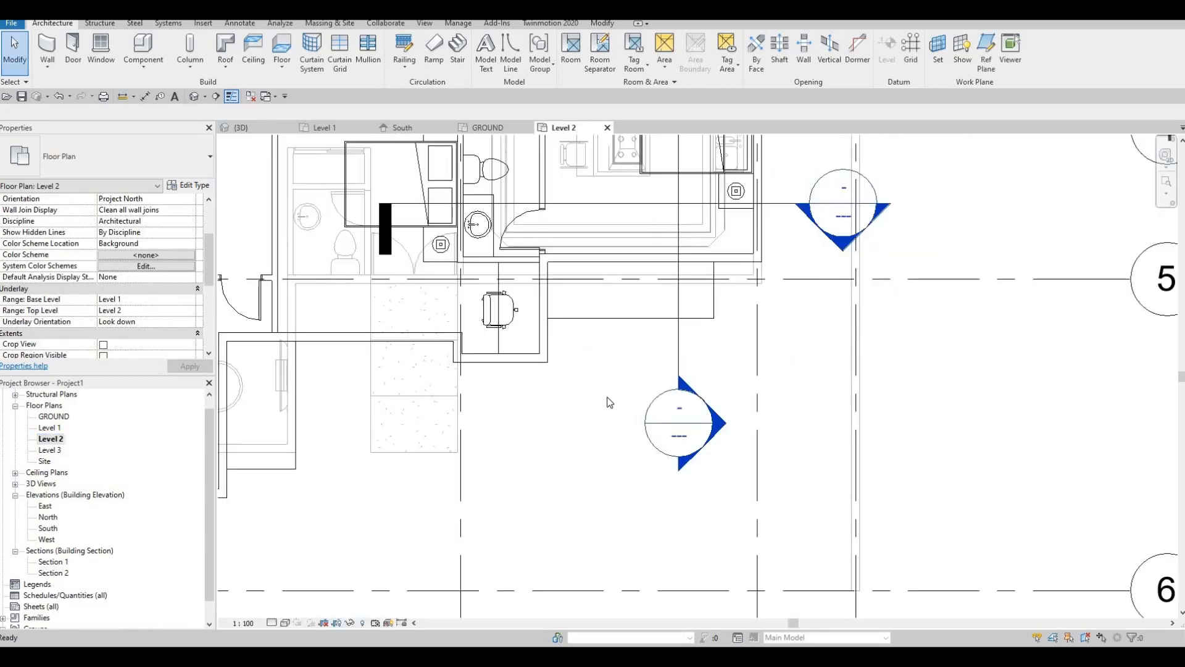
Return to the Level 2 floor plan and set its underlay base level to None
scroll(618, 410, down, 3)
middle_drag(609, 405, 691, 517)
scroll(679, 522, down, 1)
scroll(164, 292, down, 2)
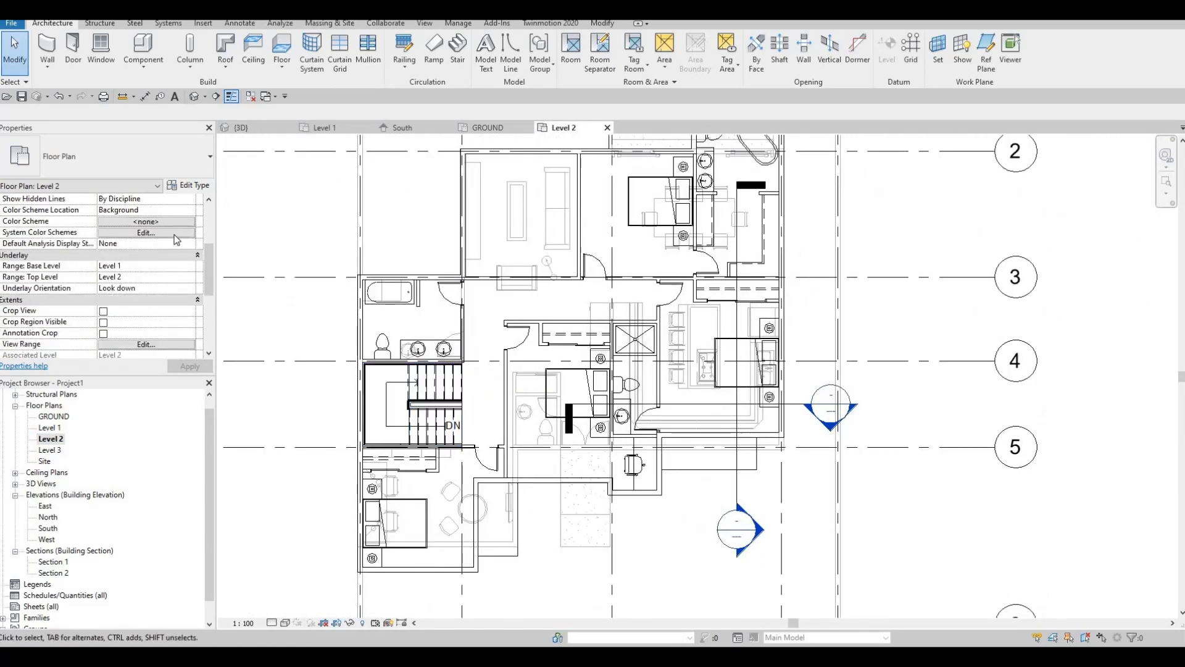
click(178, 232)
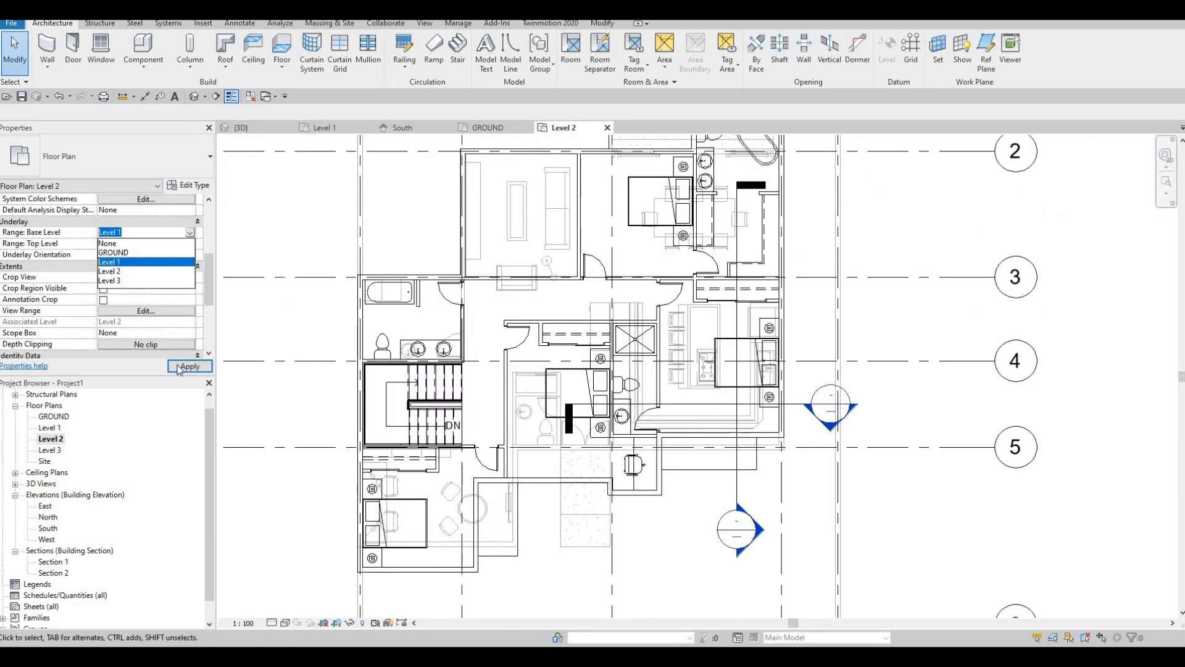
click(173, 243)
middle_drag(663, 476, 783, 477)
key(Escape)
key(Escape)
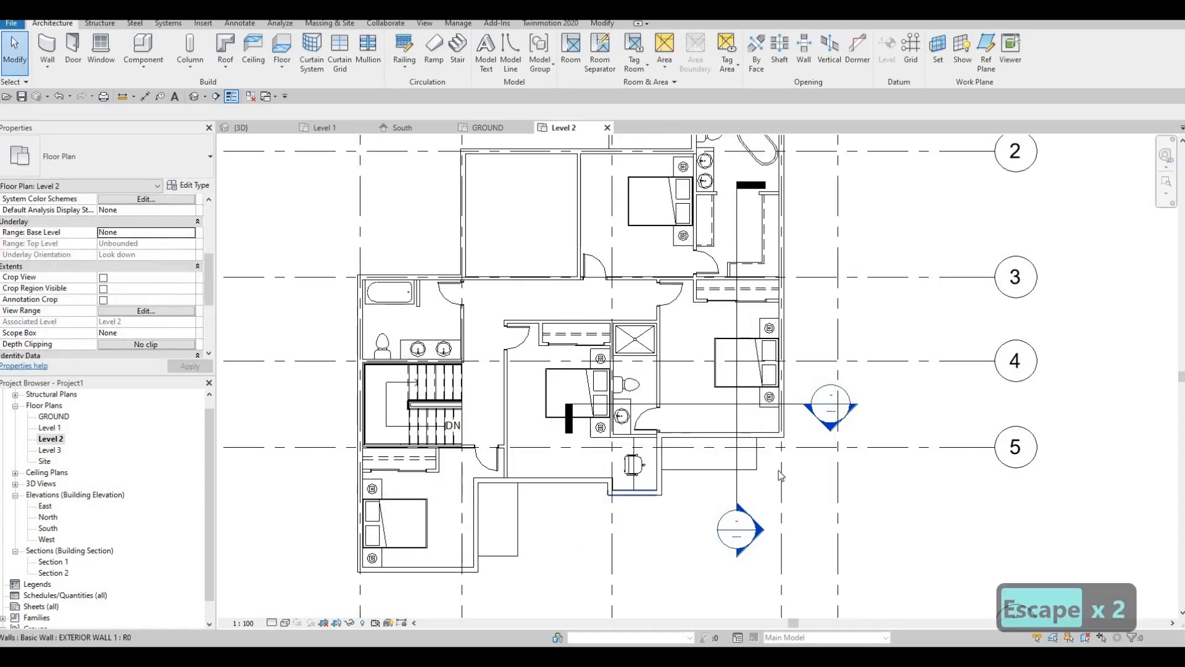
Look over the whole Level 2 floor plan, including the balcony slabs and the surrounding grids
scroll(781, 476, down, 1)
middle_drag(690, 279, 500, 295)
scroll(655, 297, up, 1)
scroll(579, 299, down, 1)
middle_drag(627, 195, 589, 190)
scroll(589, 190, down, 1)
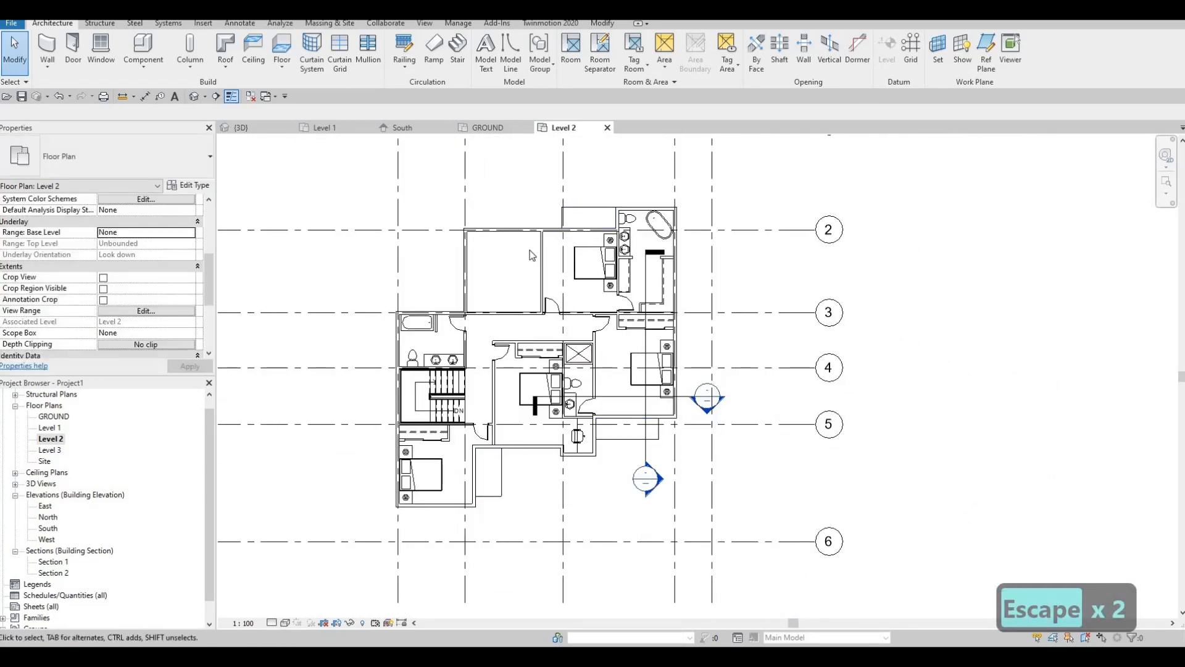
middle_drag(541, 258, 553, 245)
middle_drag(543, 295, 533, 258)
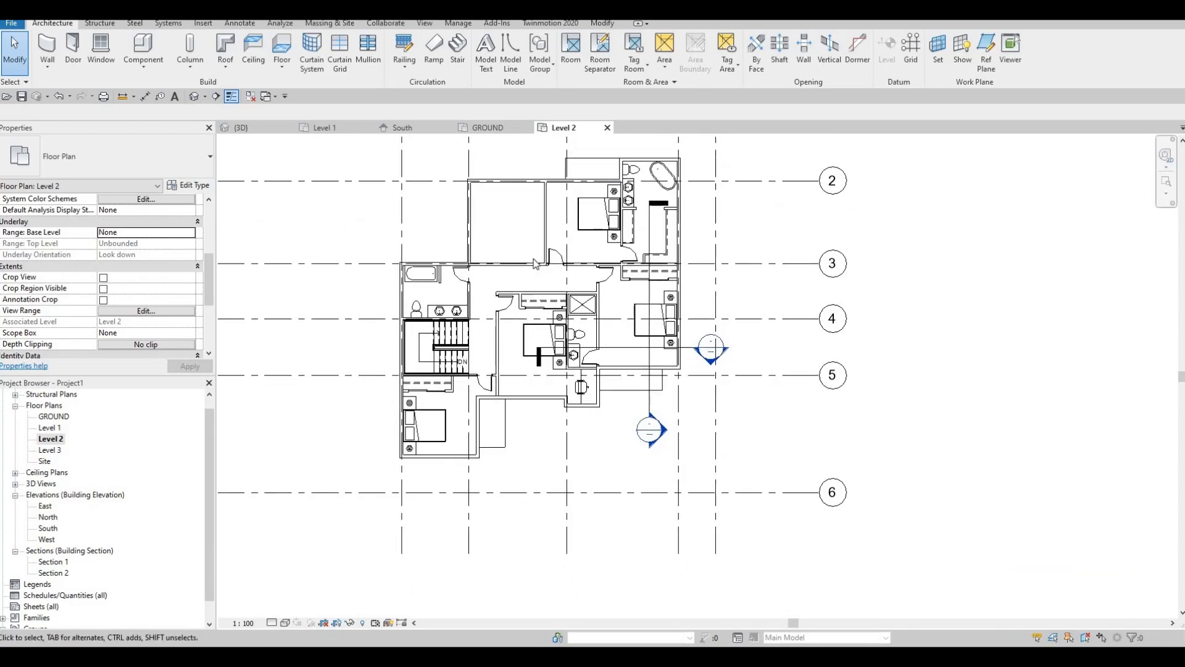
scroll(608, 484, down, 2)
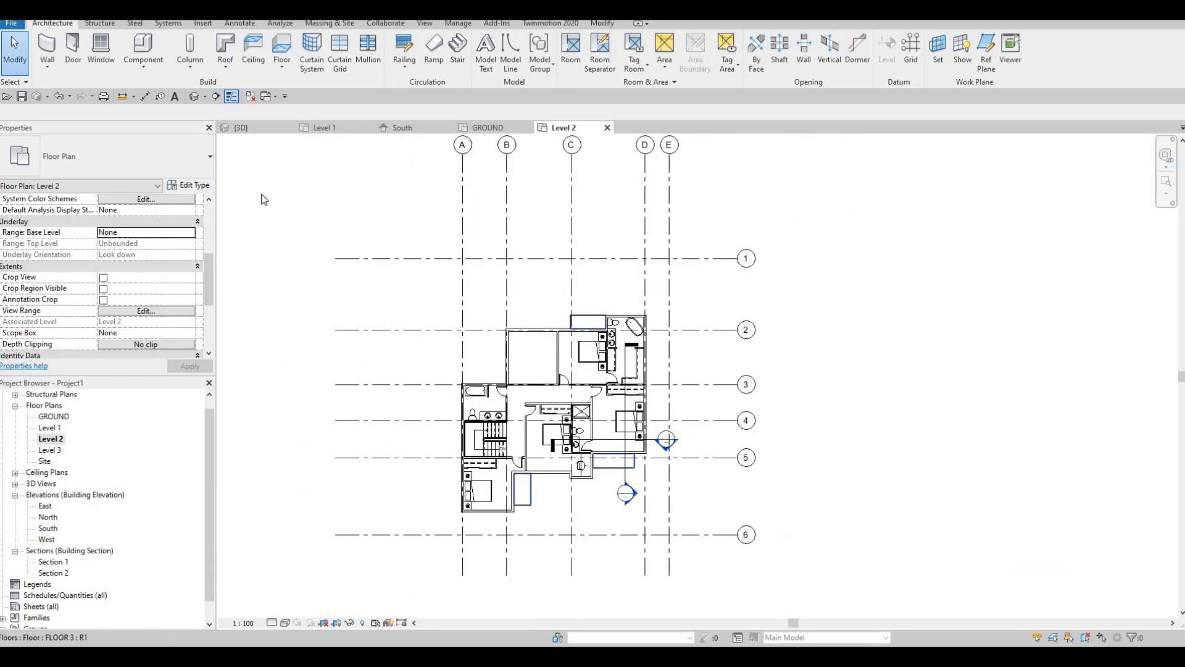
scroll(603, 469, up, 1)
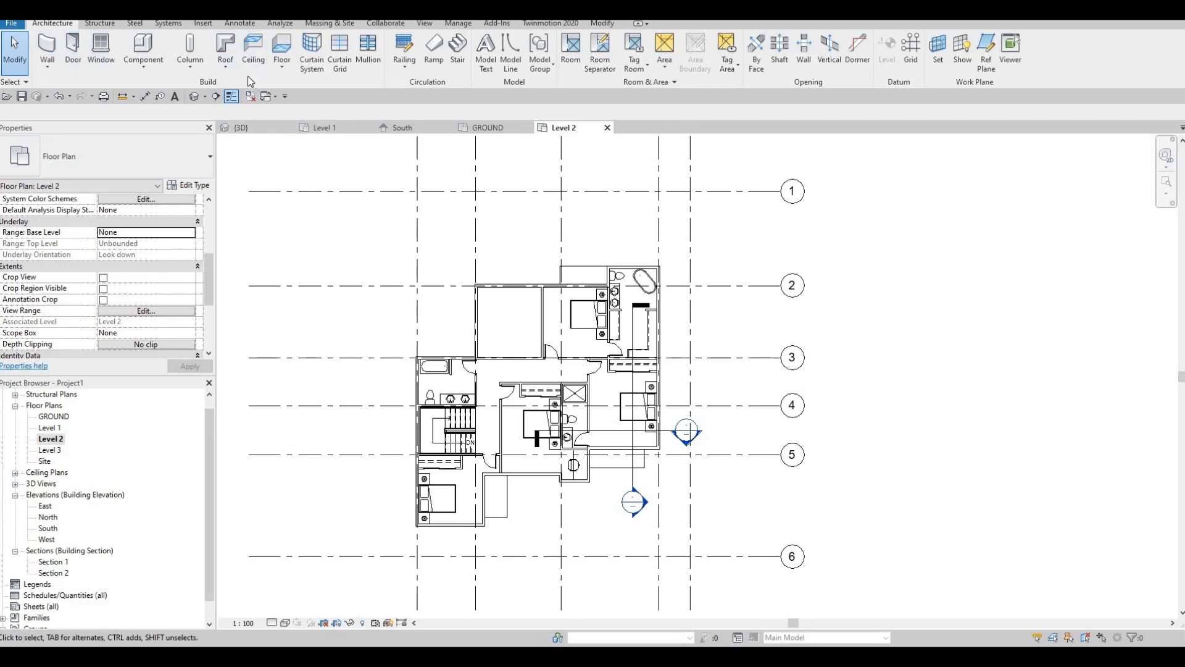
Start a roof by footprint on Level 2 and duplicate the Generic Roof - 300mm type as ROOF 1
click(226, 44)
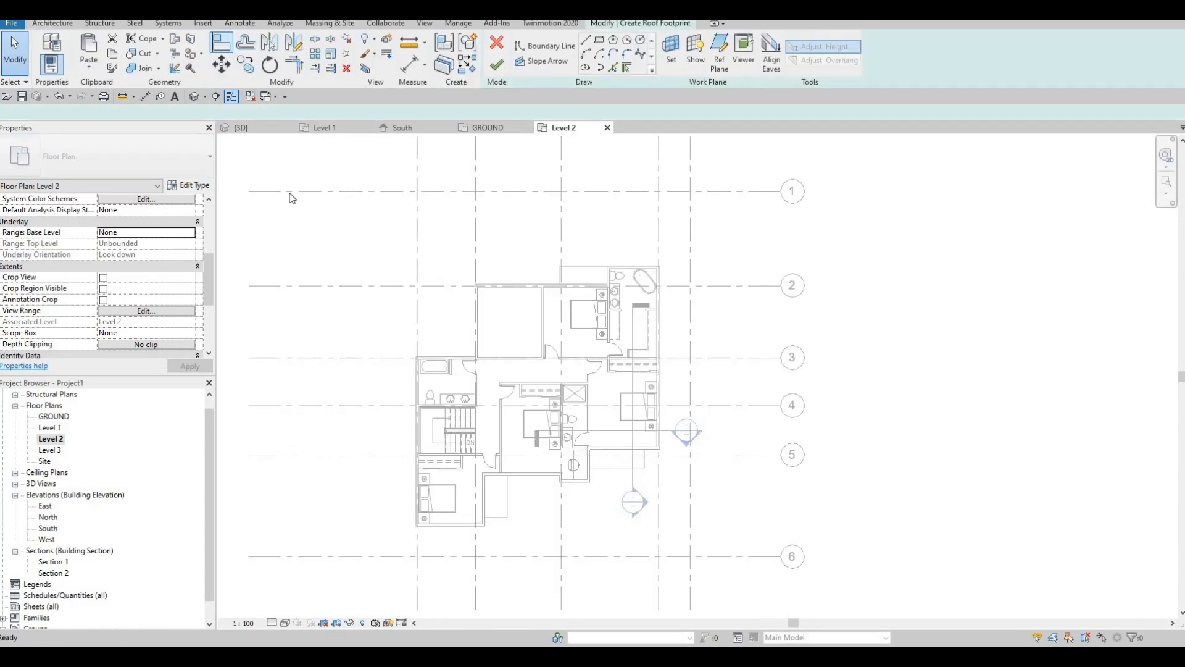
click(188, 184)
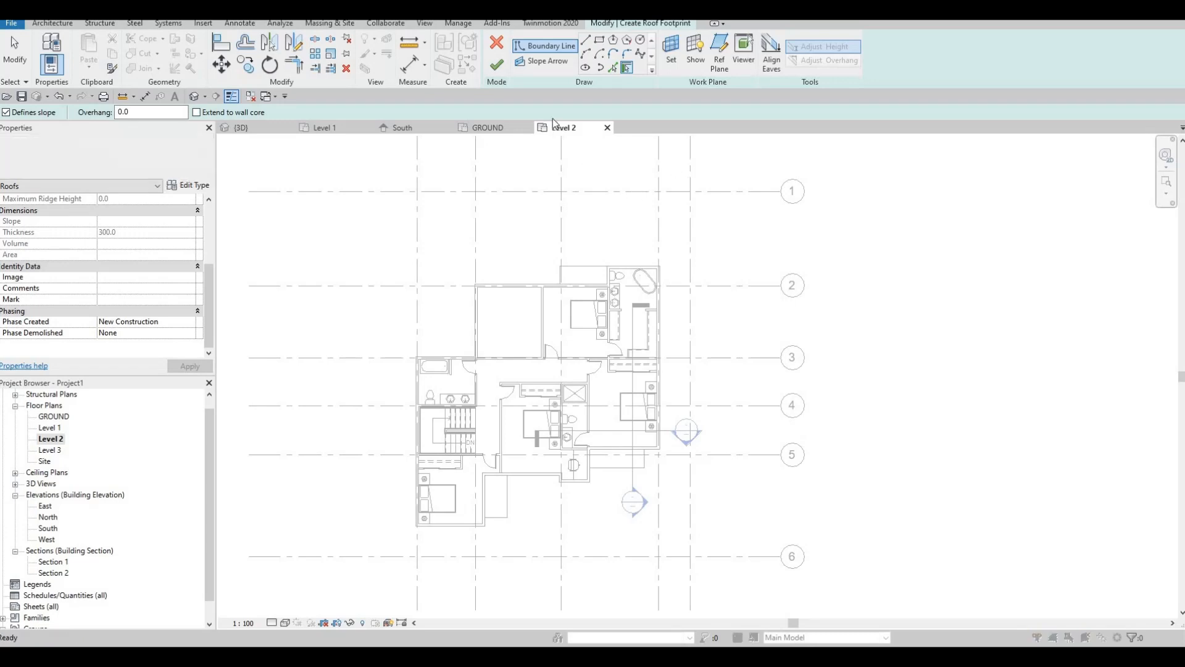
click(530, 110)
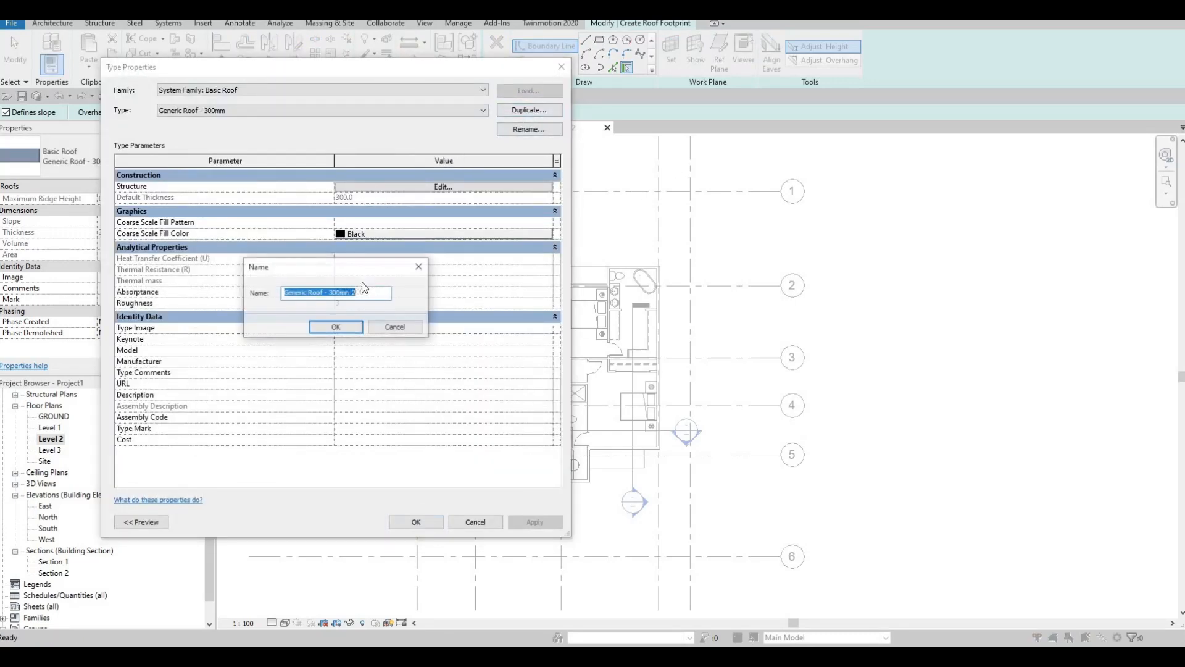
text(ROOF 1)
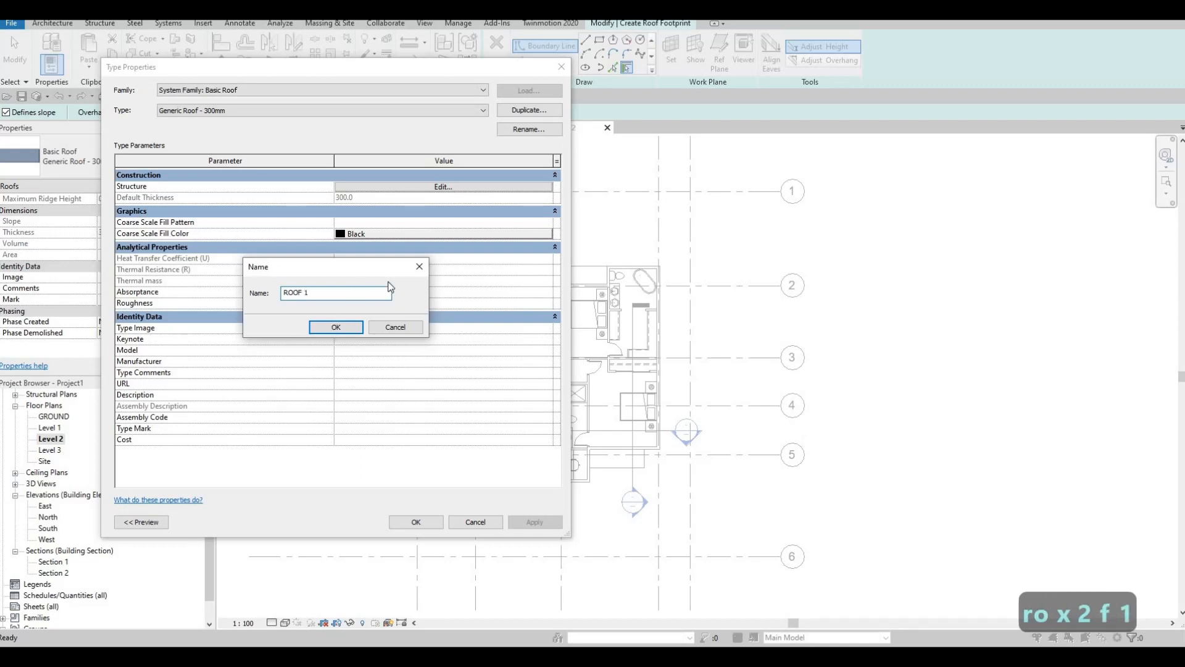
click(334, 328)
Set ROOF 1's structure layer to a thickness of 200 mm and the material Gypsum Wall Board
click(382, 187)
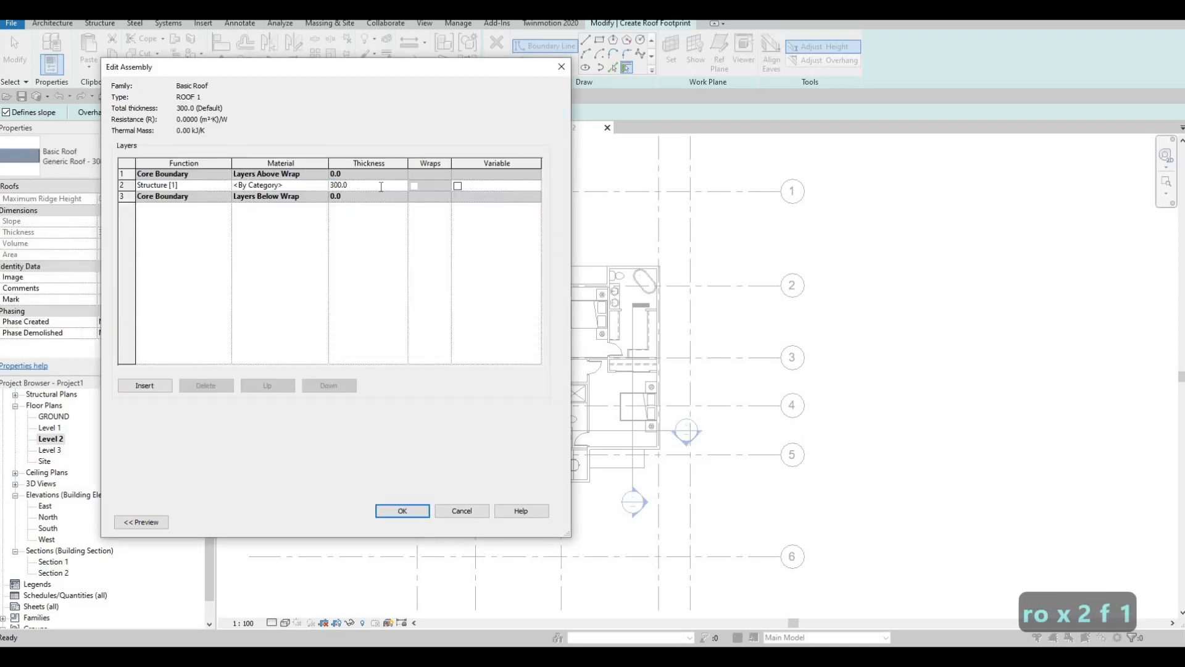
text(200)
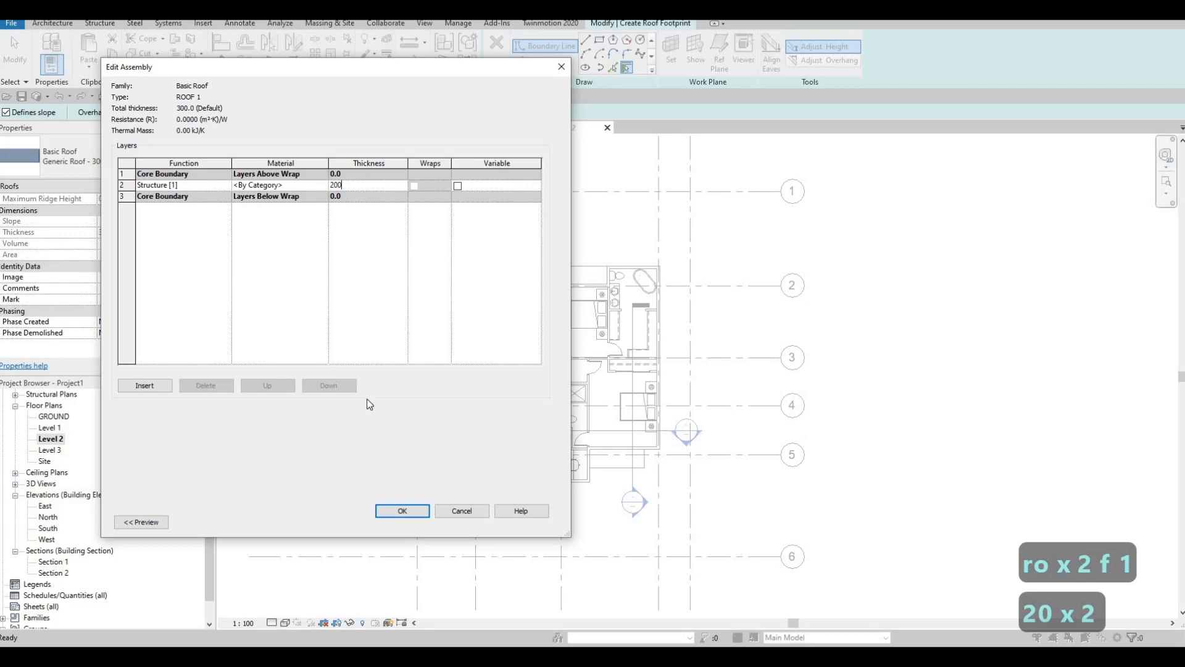
click(321, 185)
click(326, 185)
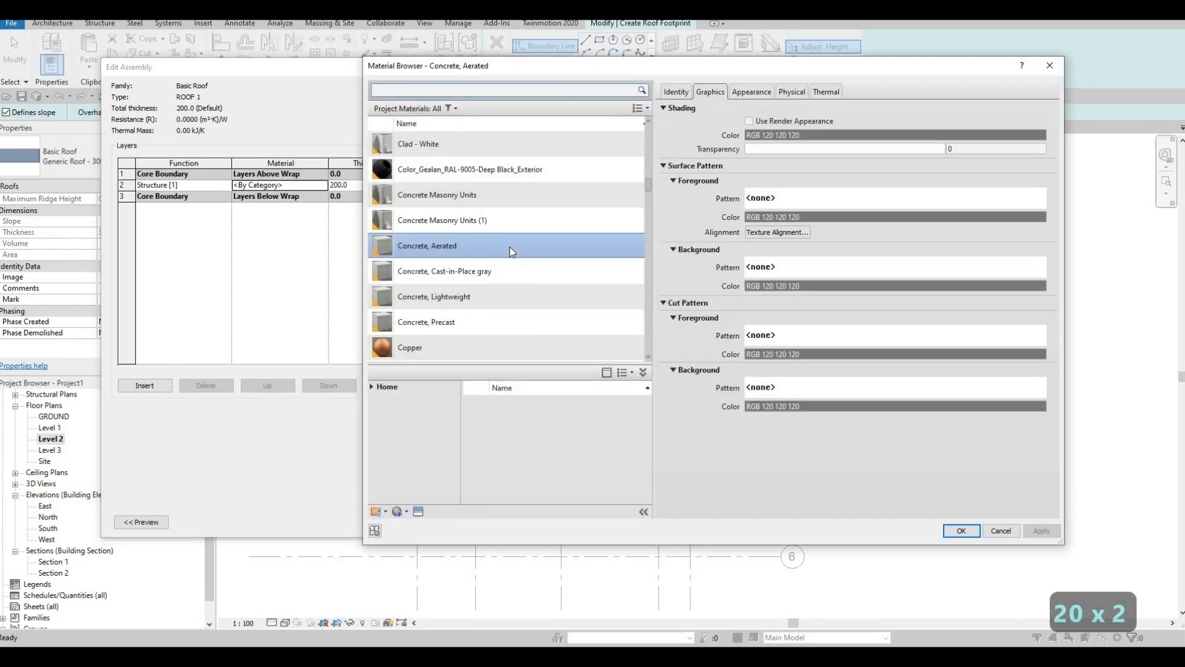
scroll(511, 252, down, 3)
scroll(511, 251, down, 6)
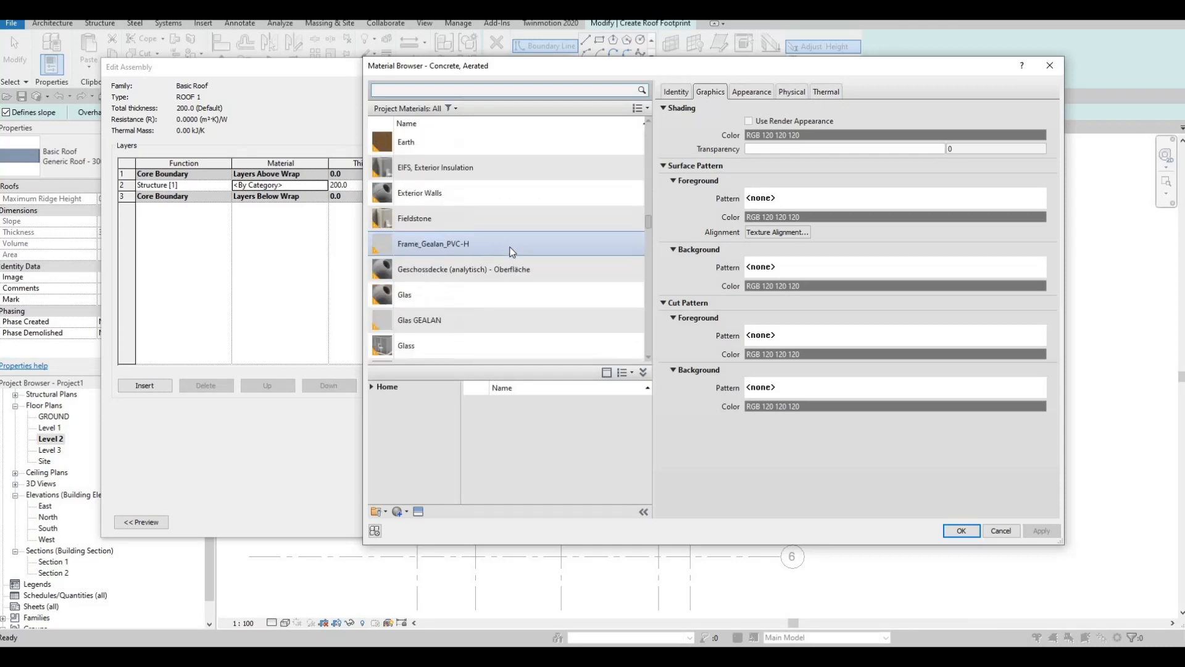
click(469, 268)
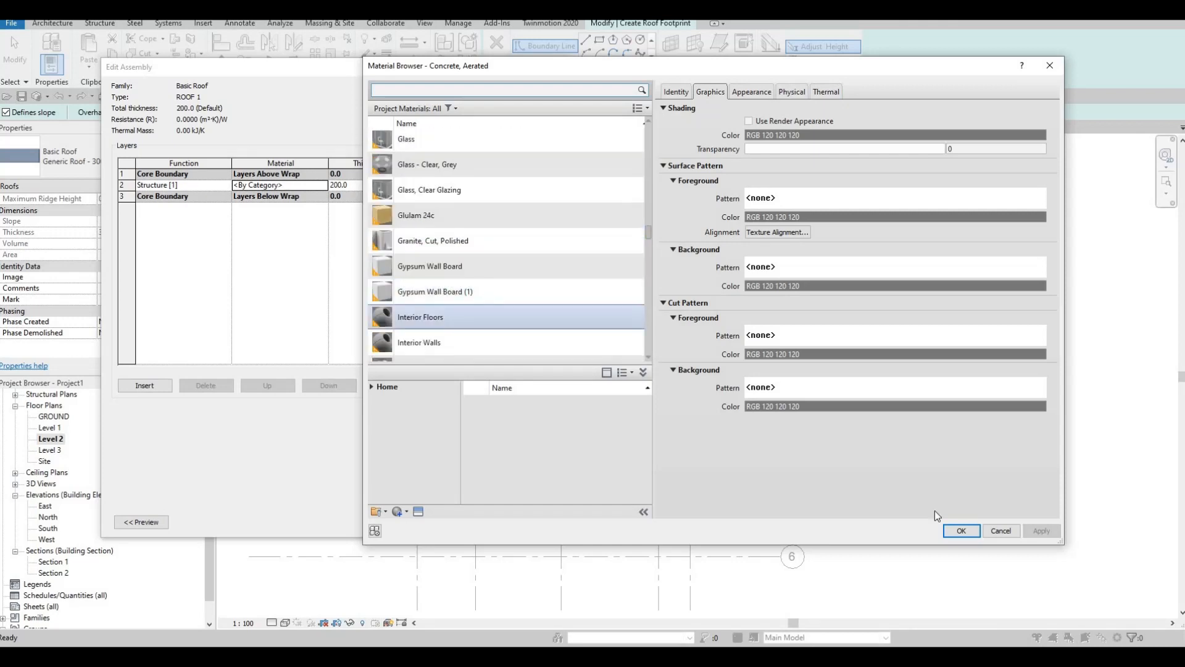
key(Return)
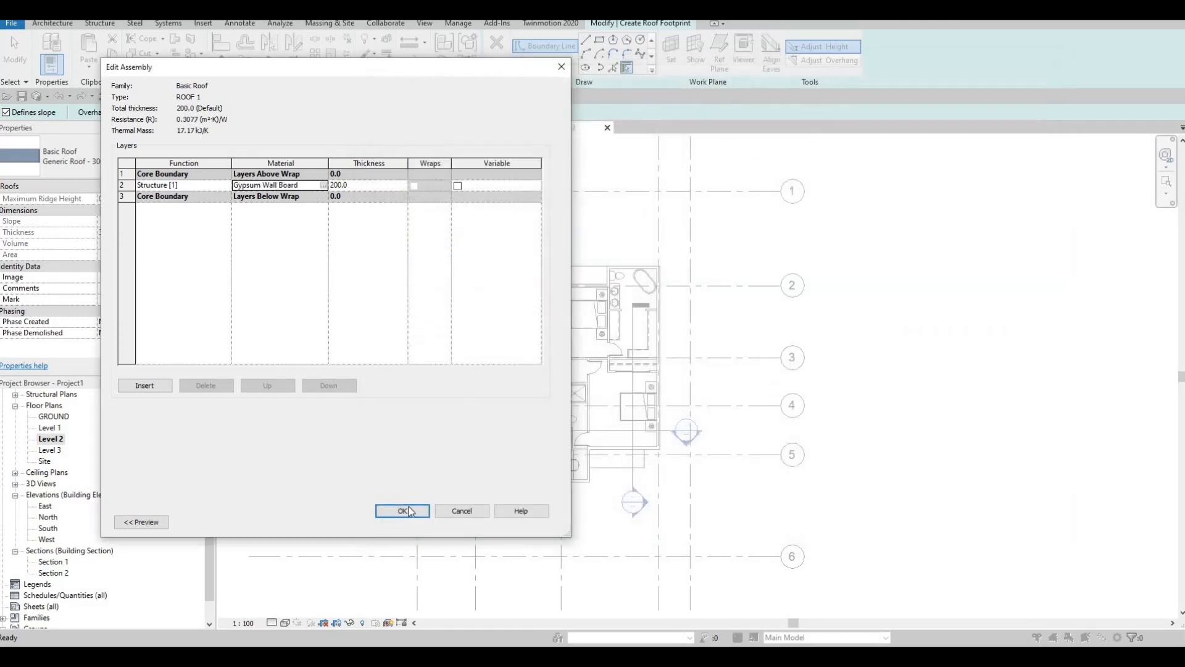
Accept the ROOF 1 type settings and set the roof's base level to Level 3
click(404, 511)
click(414, 523)
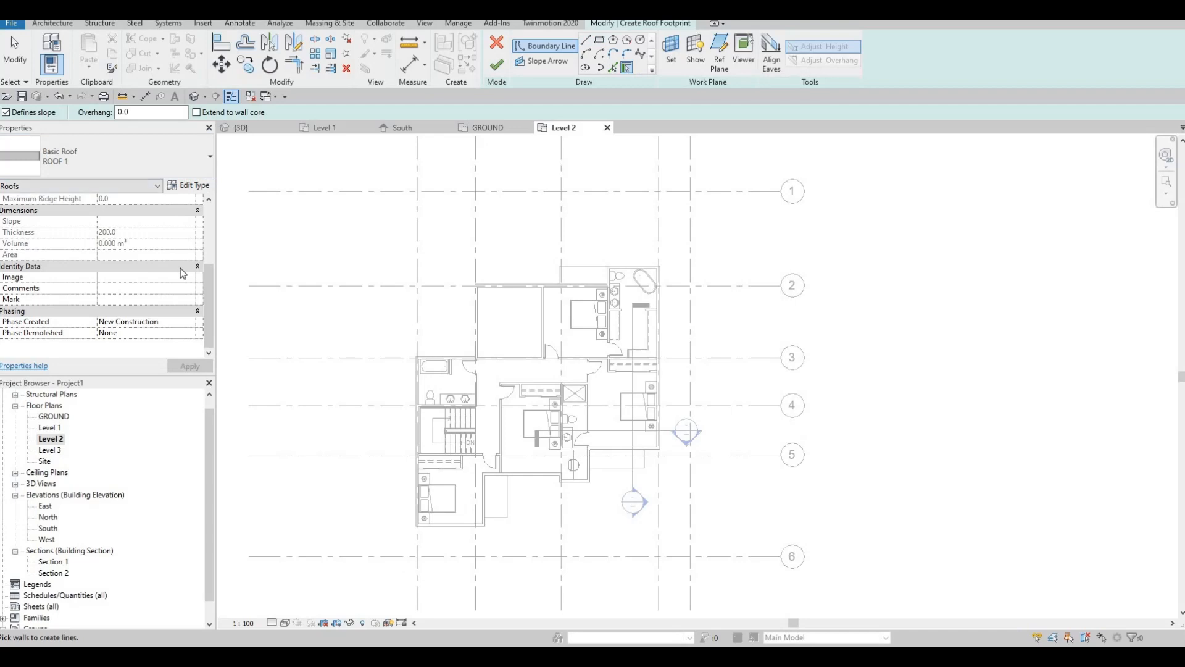
scroll(180, 268, up, 4)
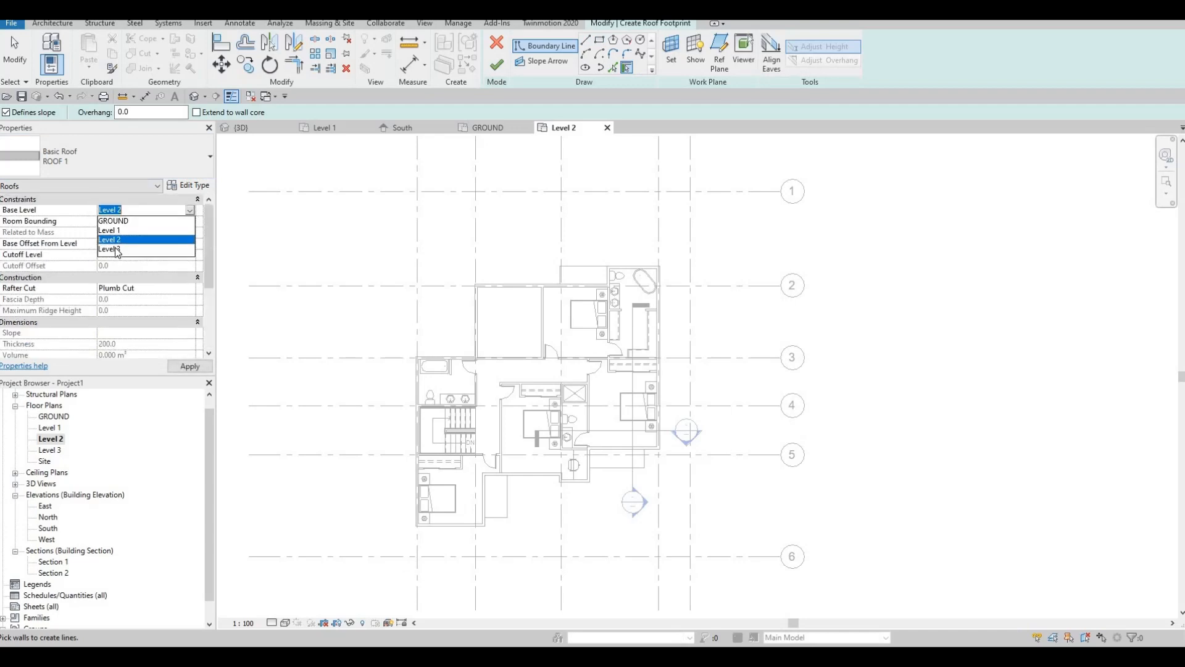
key(Down)
key(Return)
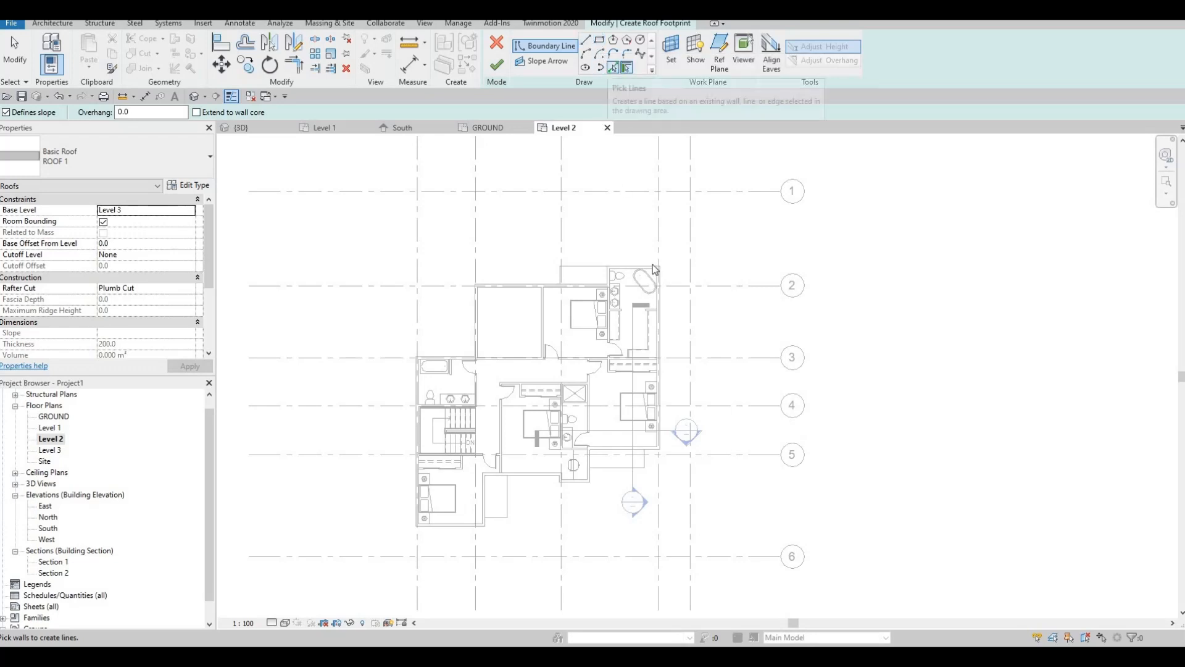
Try to pick the inner face of the tub bathroom's north exterior wall as a roof boundary line
click(613, 68)
scroll(633, 272, up, 2)
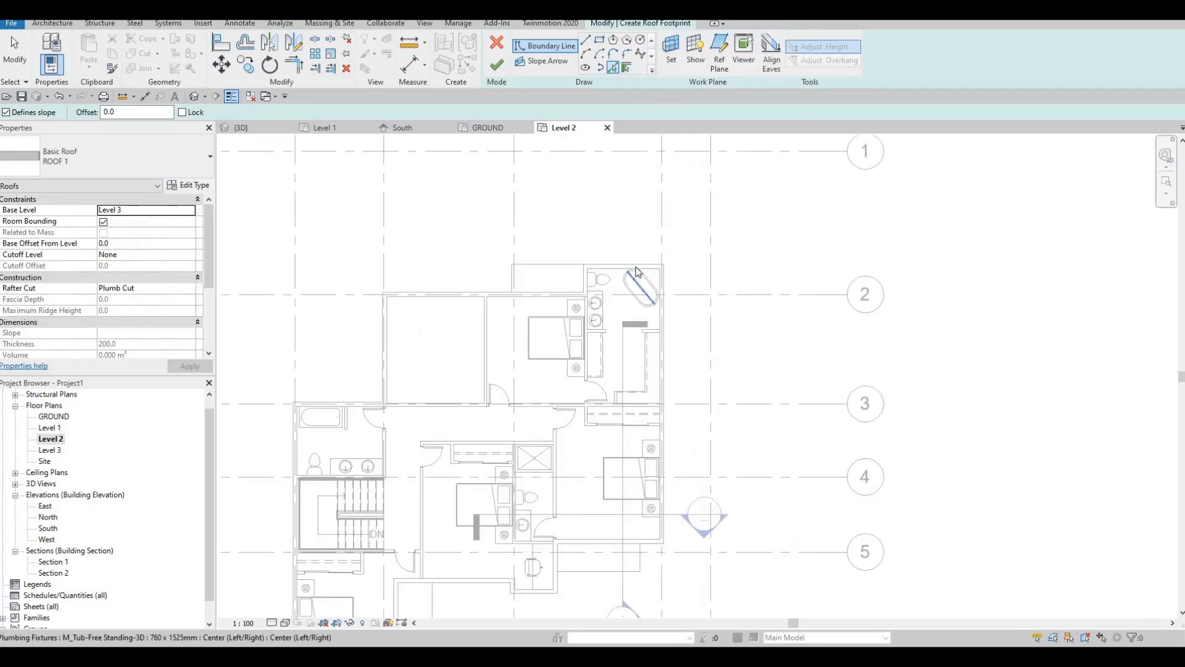
click(646, 279)
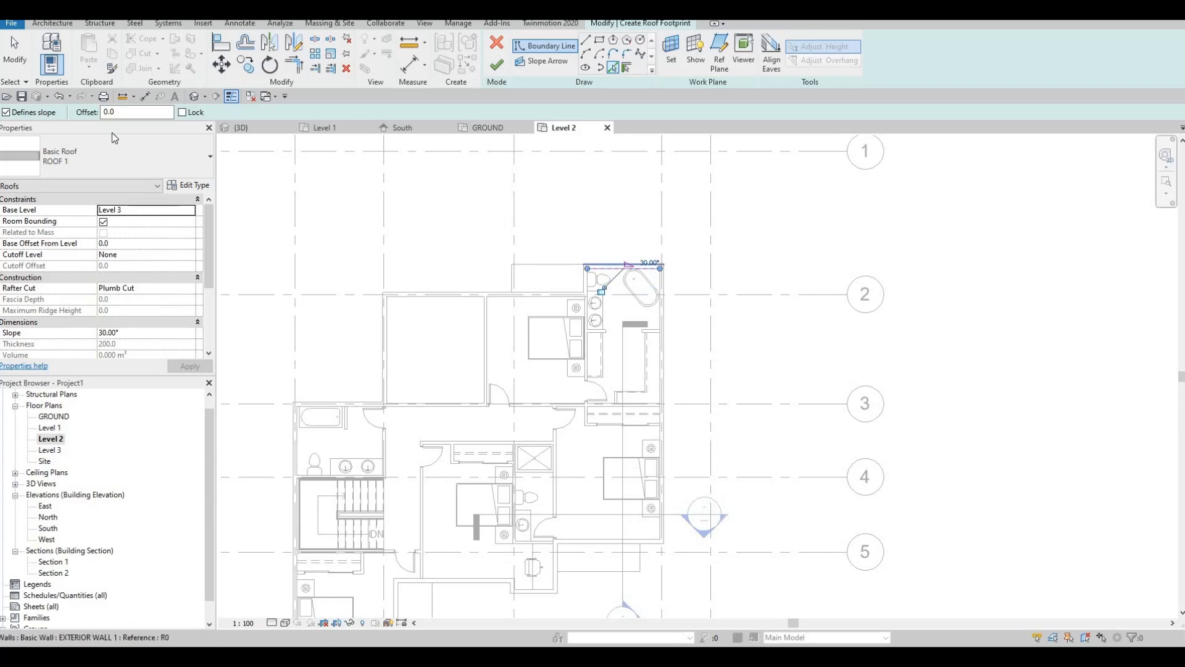
click(621, 273)
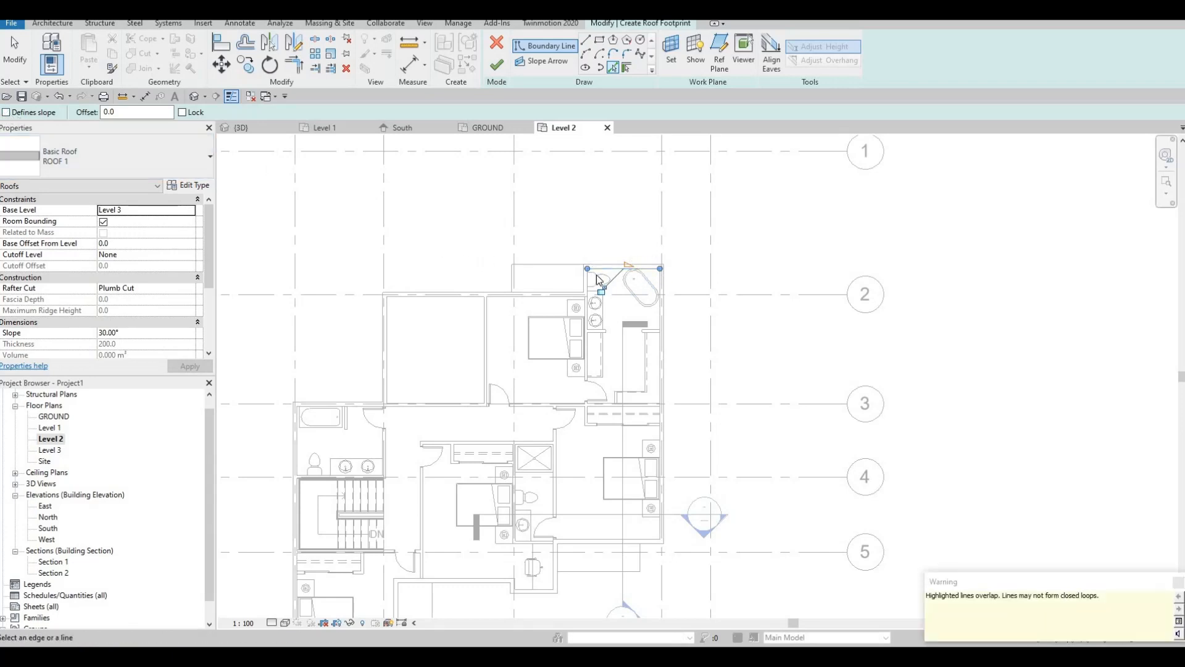
Delete the overlapping boundary line on the bathroom's north wall and discard the roof sketch
key(Escape)
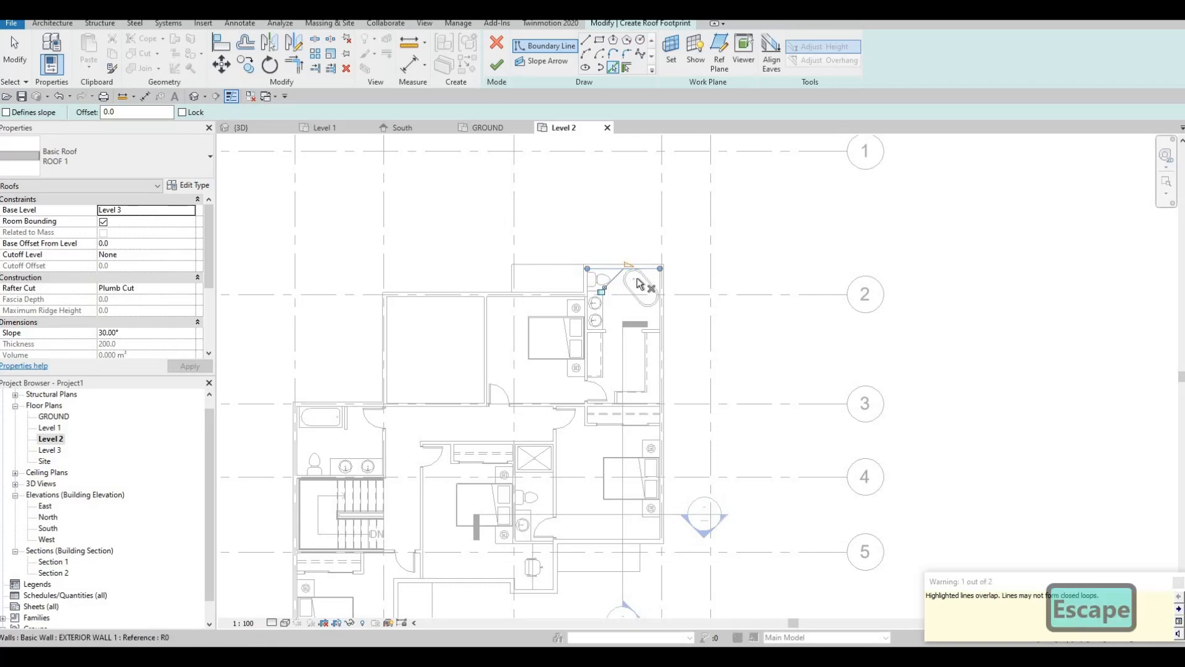
key(Delete)
key(Delete)
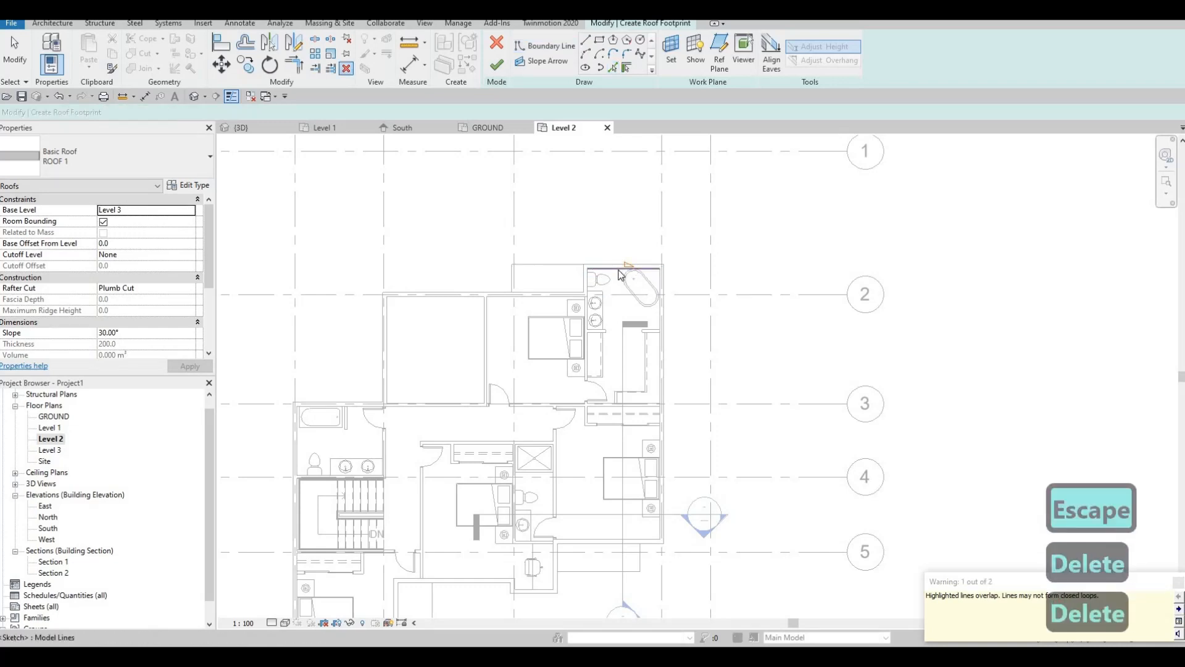
key(Delete)
key(Delete)
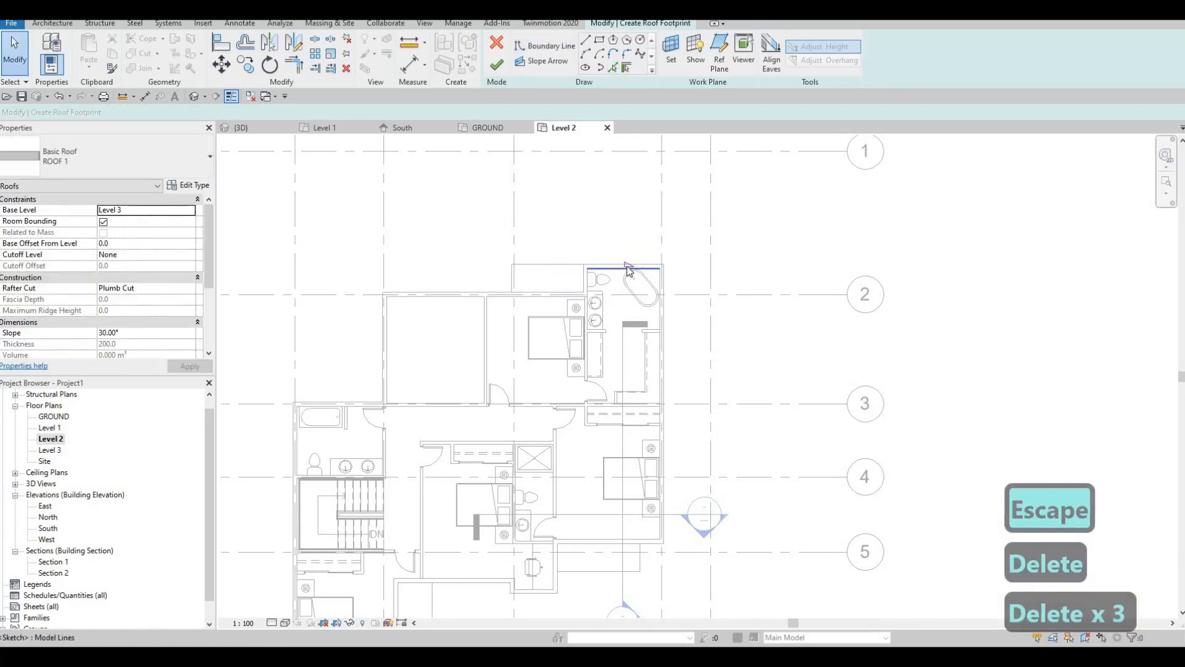
key(Escape)
key(Escape)
key(Escape)
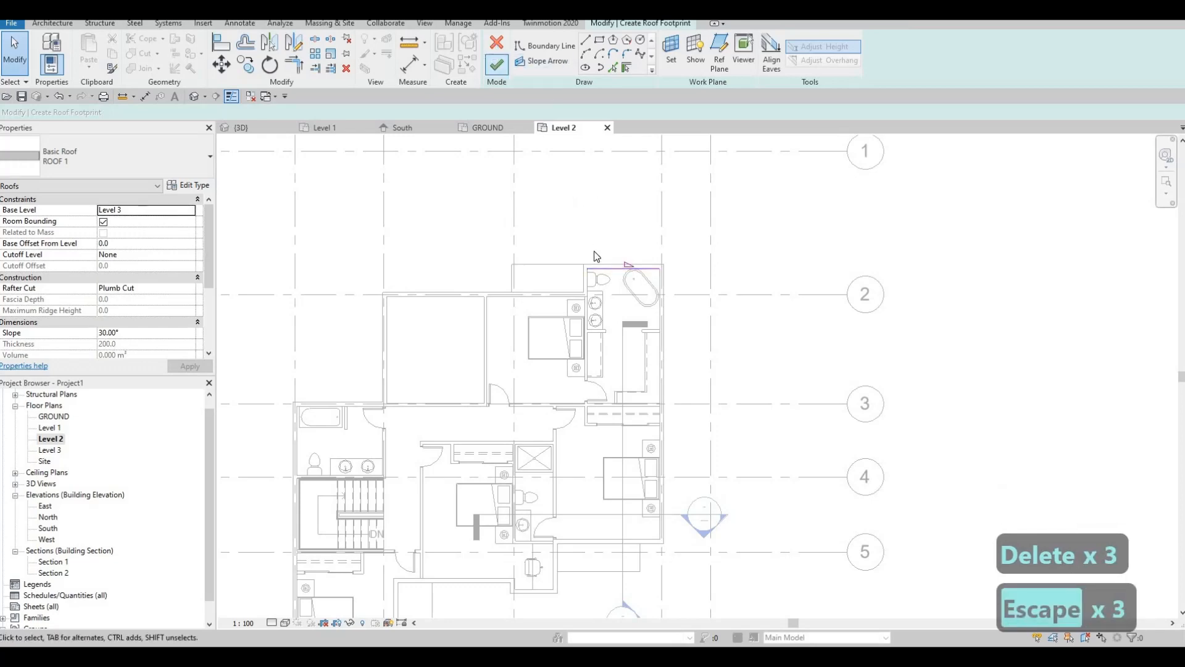
click(621, 334)
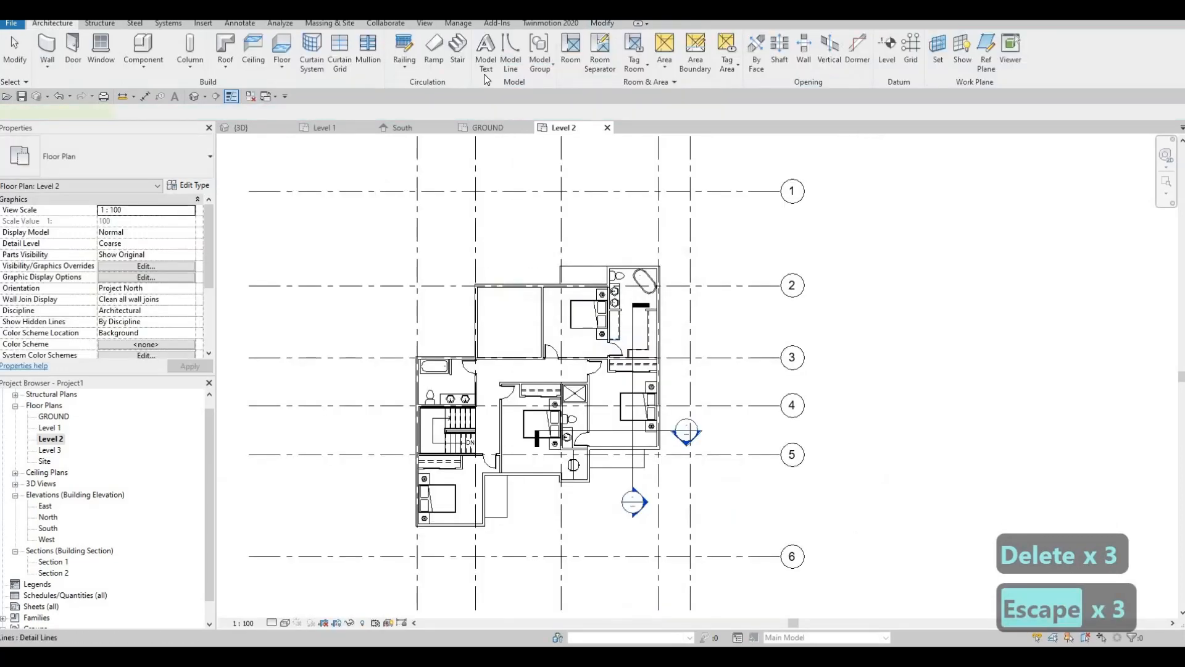
Start a new roof by footprint on Level 2 and duplicate the Generic Roof - 300mm type as ROOF 1 again
key(Escape)
click(231, 50)
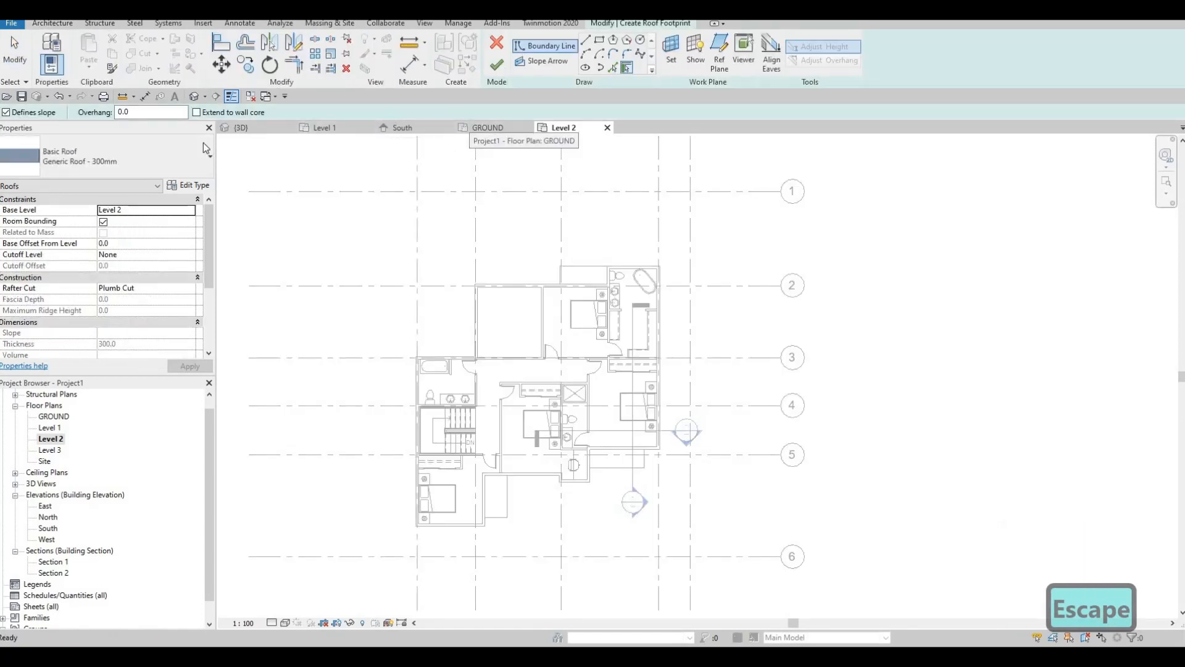
click(186, 157)
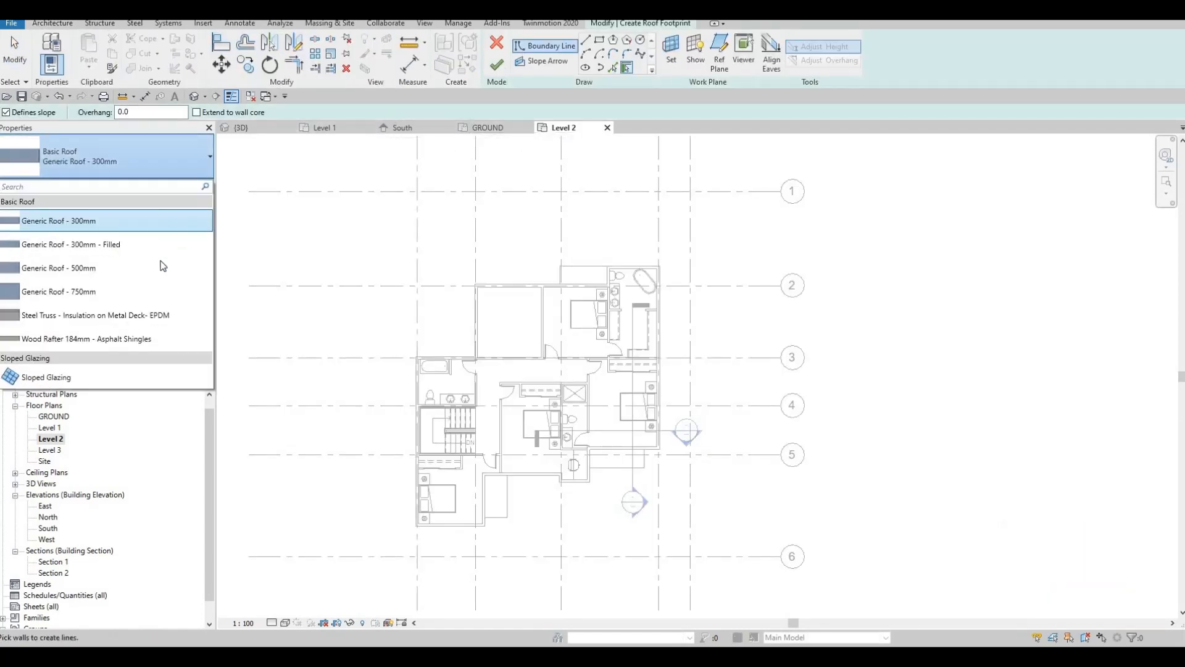
key(Escape)
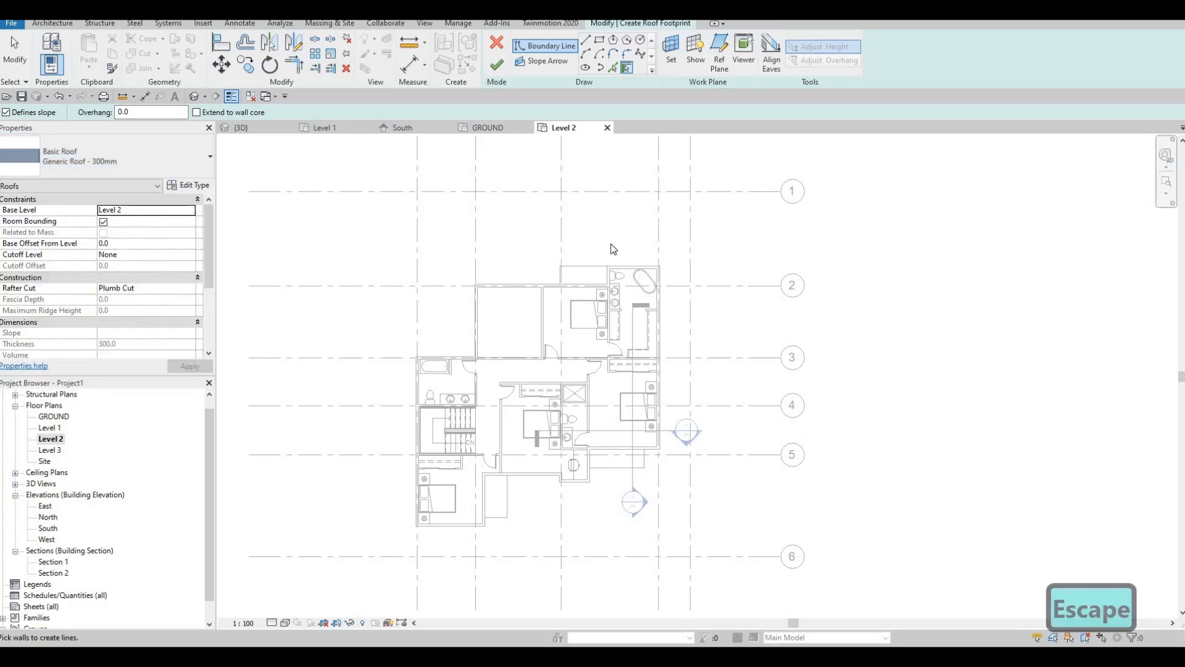
key(alt+d)
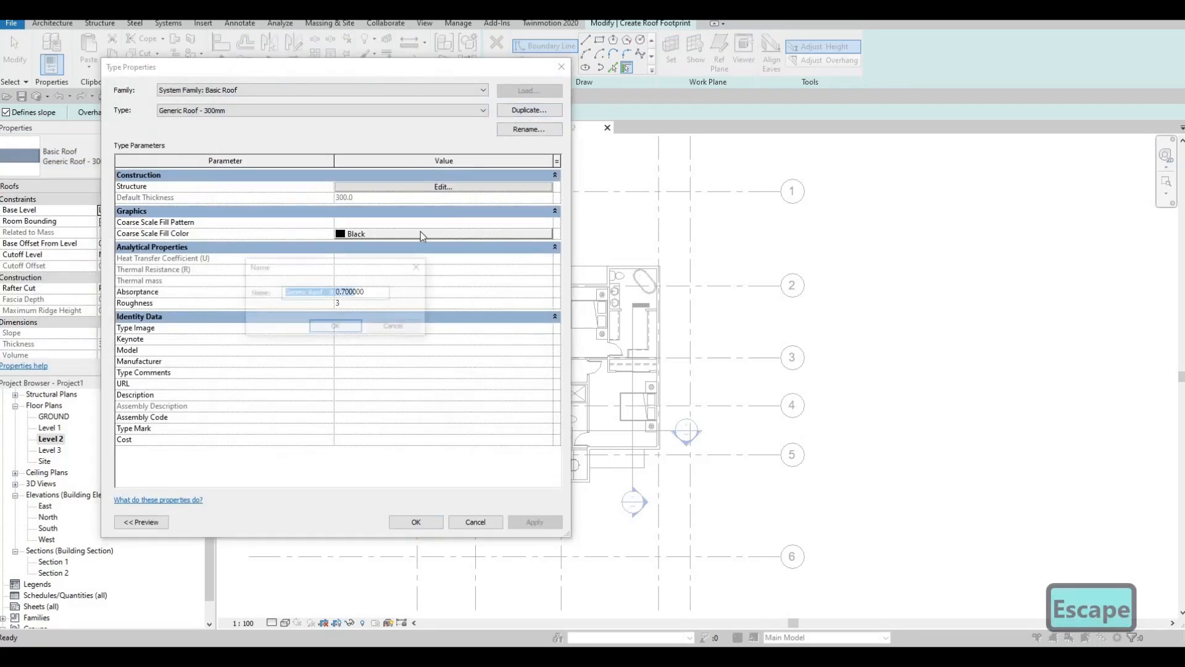
text(ROOF 1)
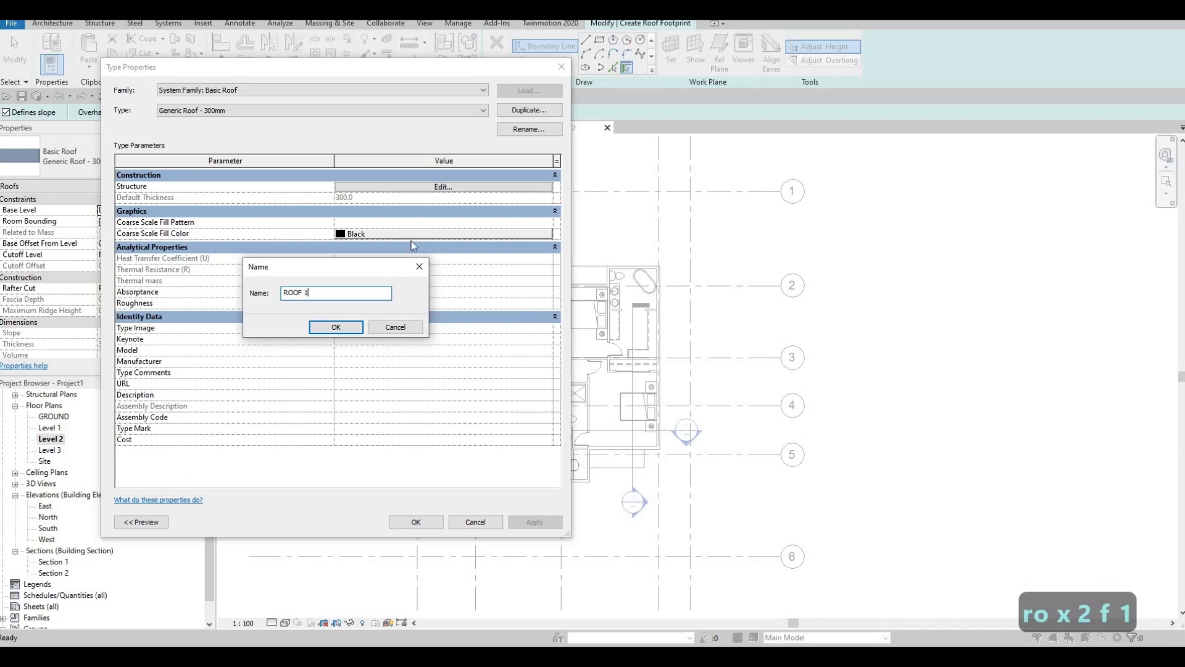
click(350, 332)
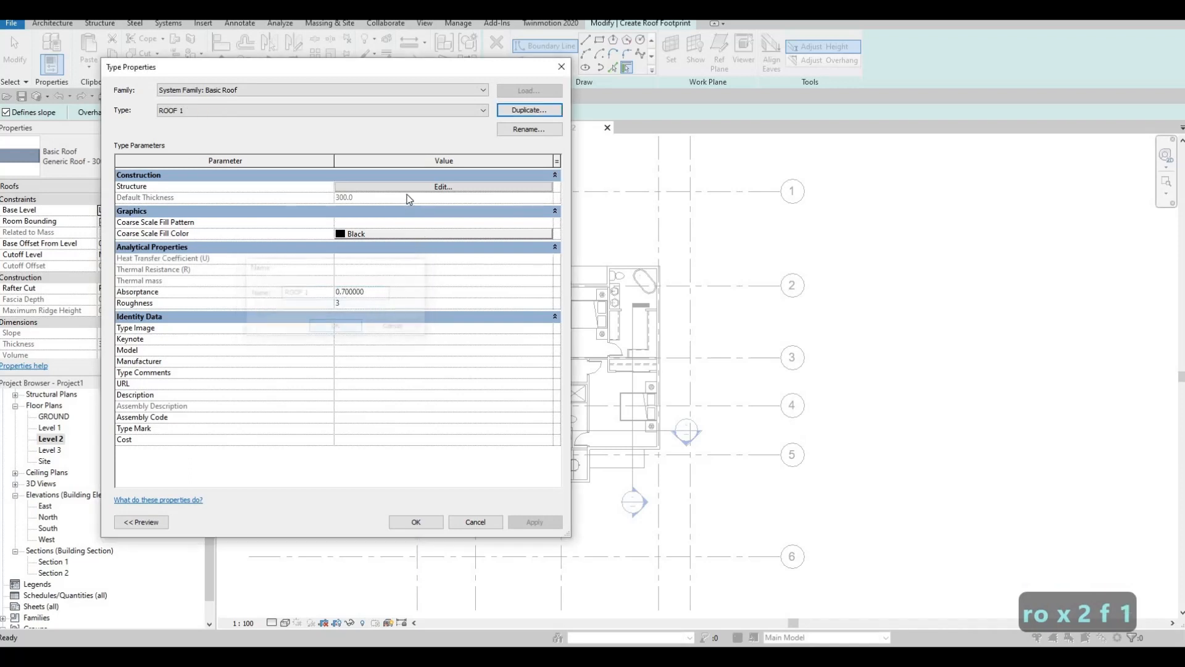
Give ROOF 1's structure layer a 200 mm thickness and the Gypsum Wall Board material, and accept the type
click(397, 191)
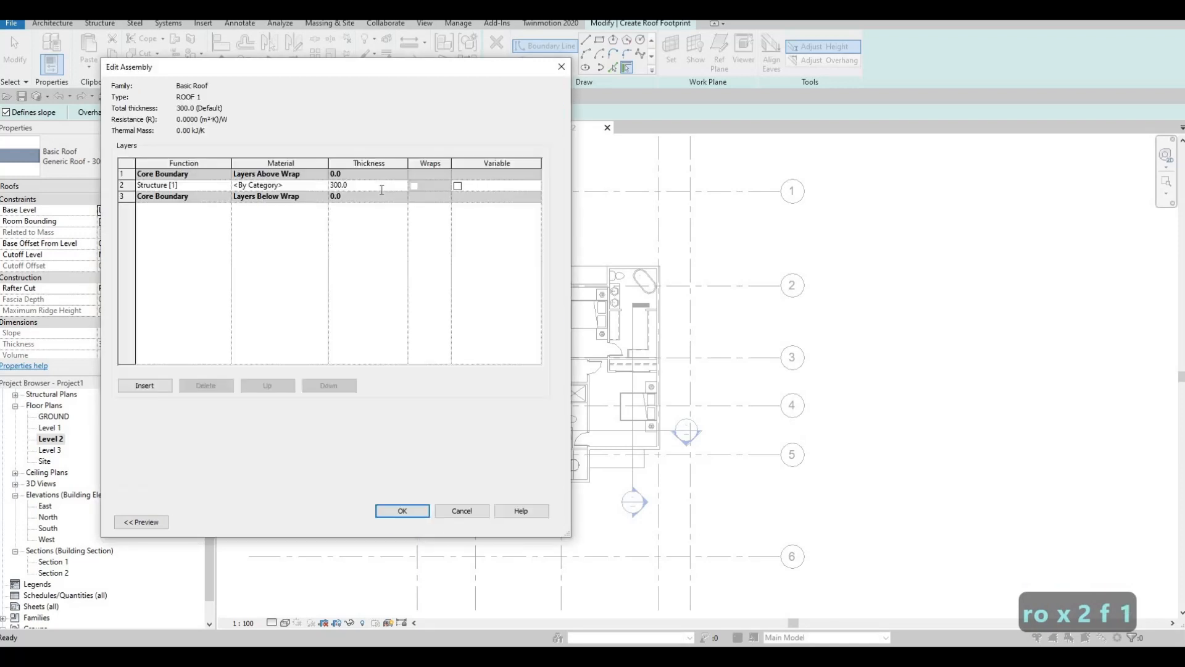
click(382, 187)
text(00)
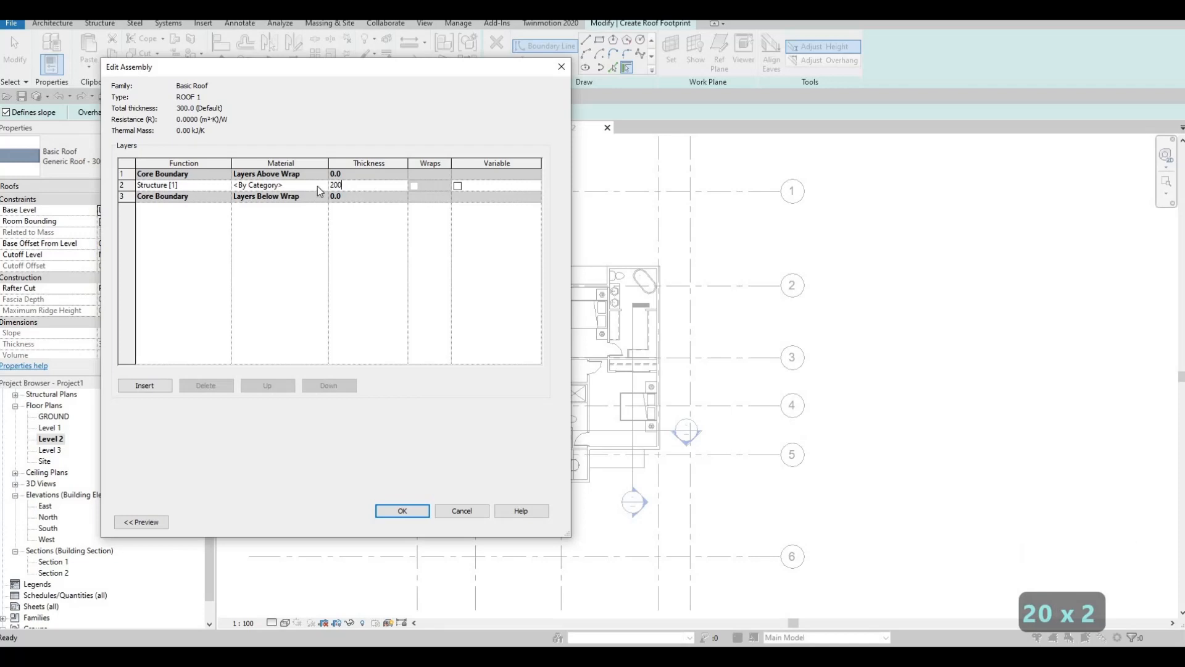
click(320, 186)
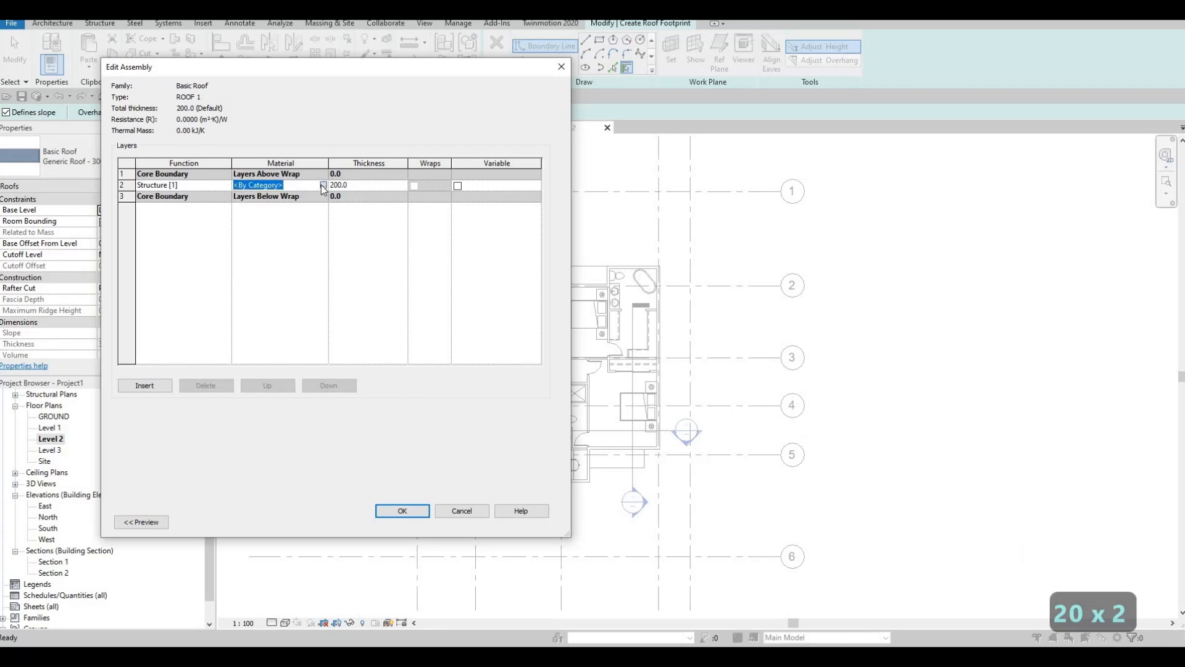
click(323, 185)
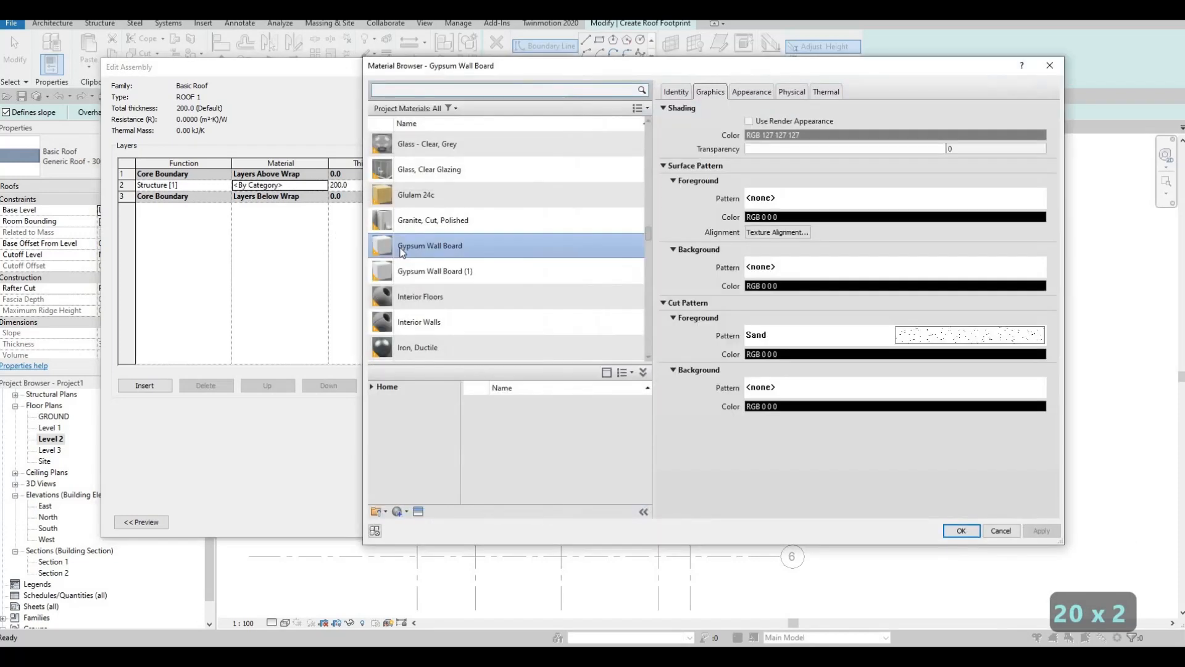
click(961, 531)
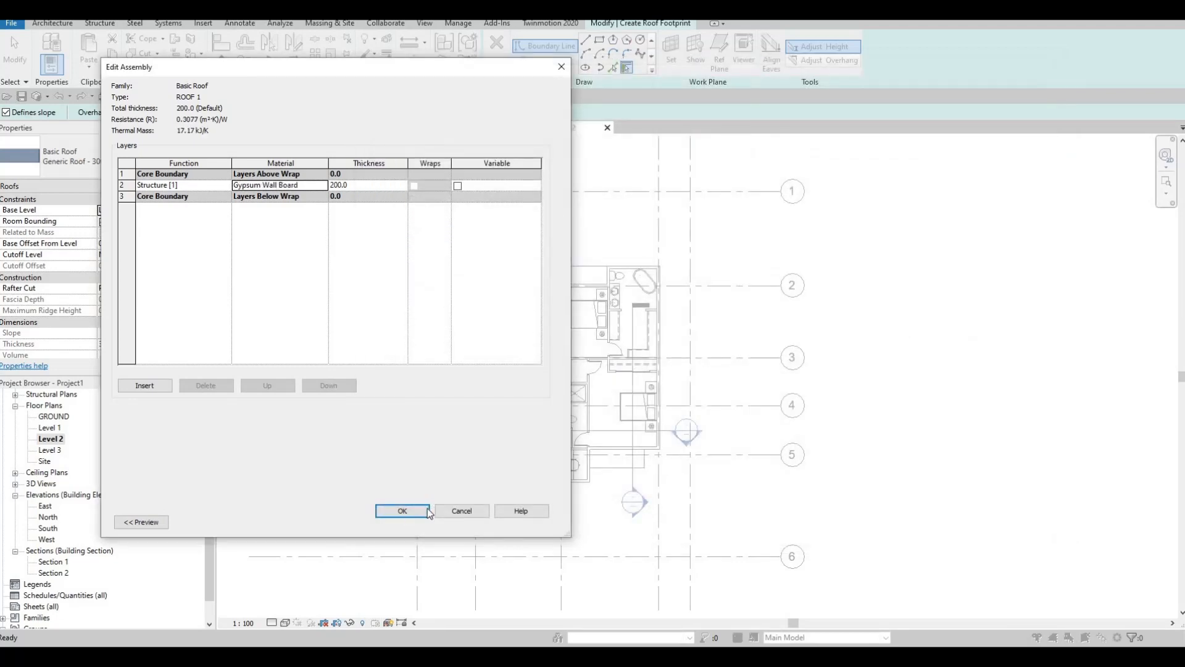
click(426, 511)
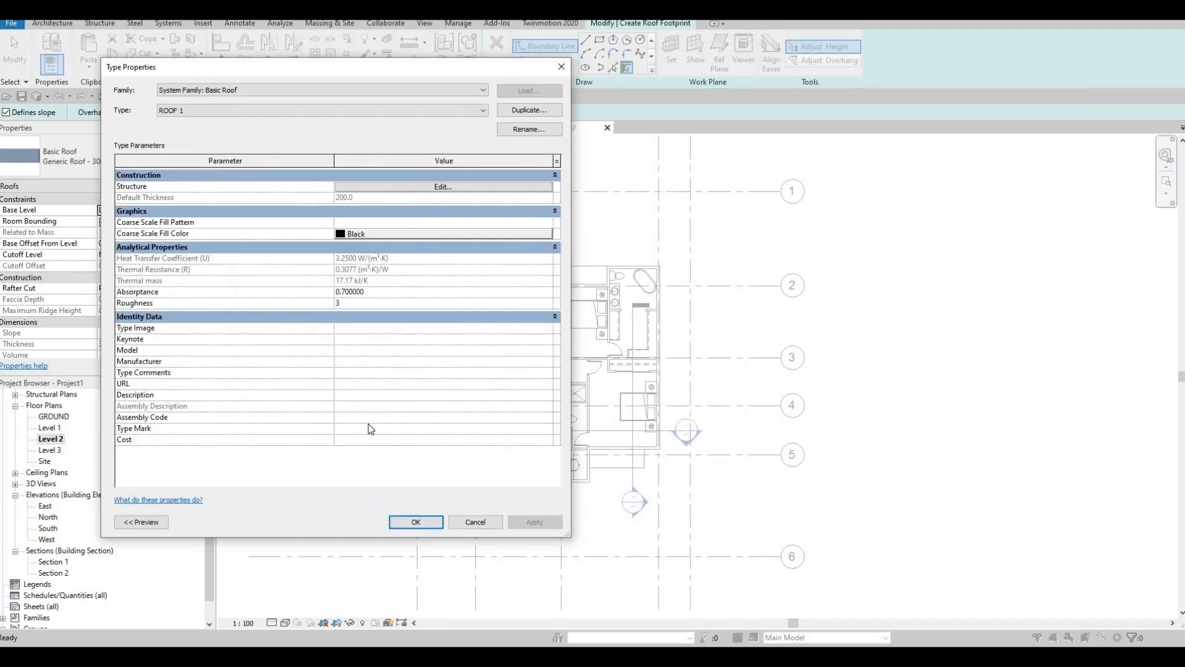
click(413, 522)
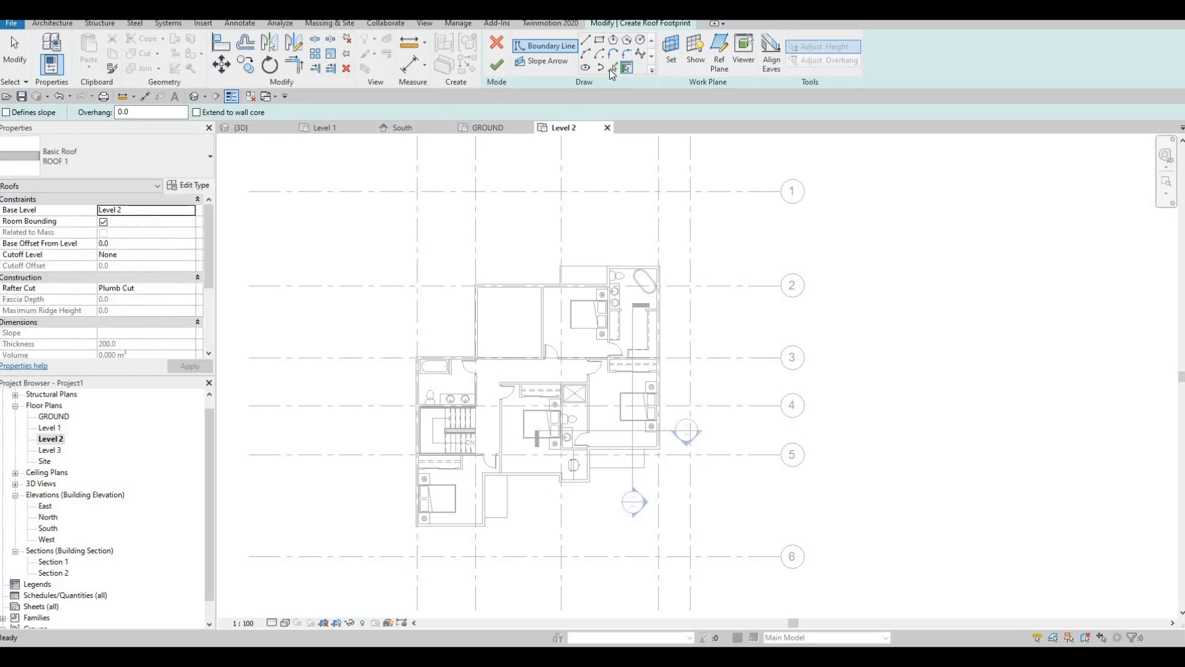
Pick non-sloping roof boundary lines along the inner faces of the tub bathroom's north wall, the east exterior wall and the bedroom wall near grid 5
scroll(633, 265, up, 5)
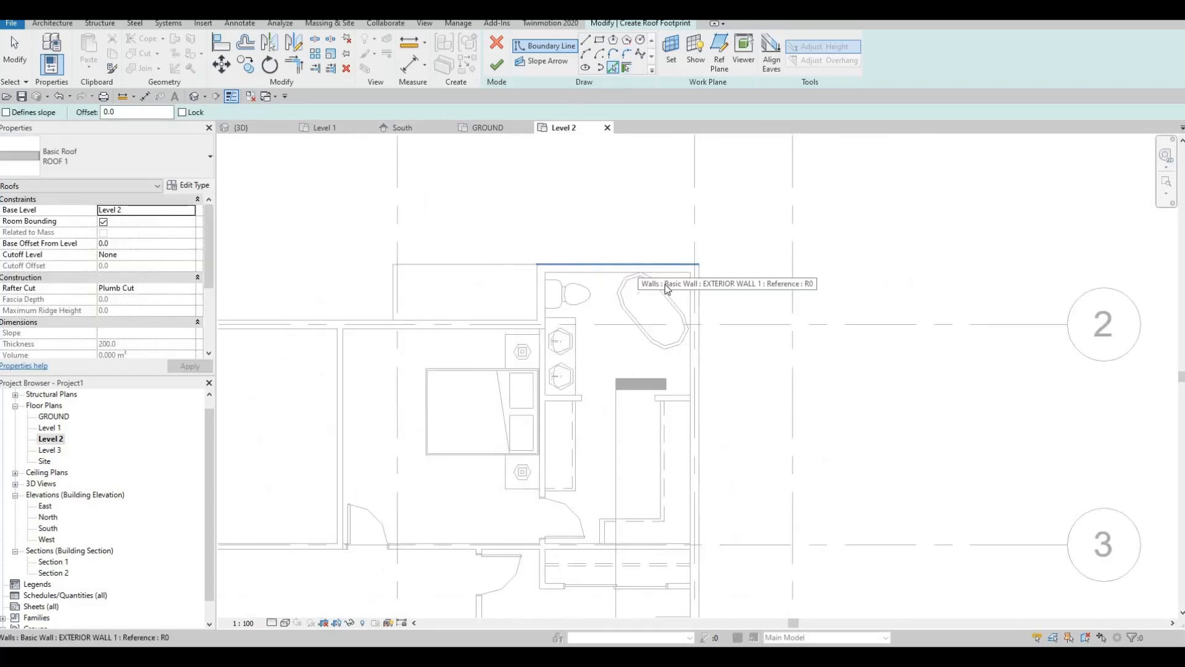
click(621, 271)
click(690, 307)
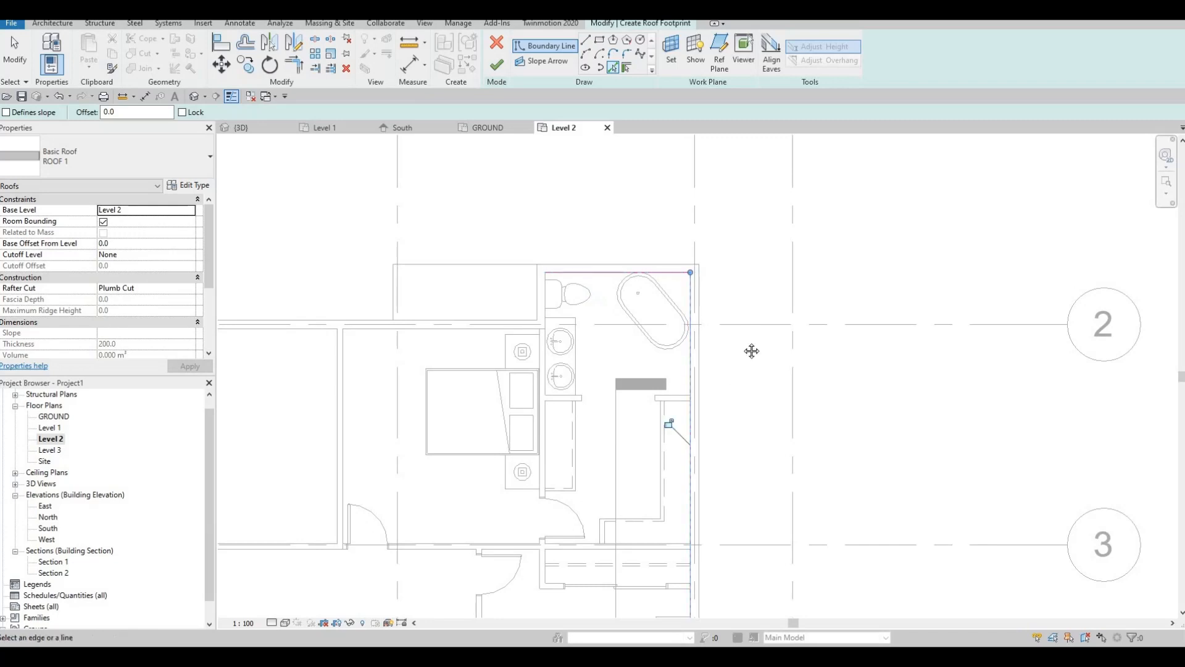
scroll(752, 348, down, 2)
middle_drag(715, 348, 726, 293)
click(713, 342)
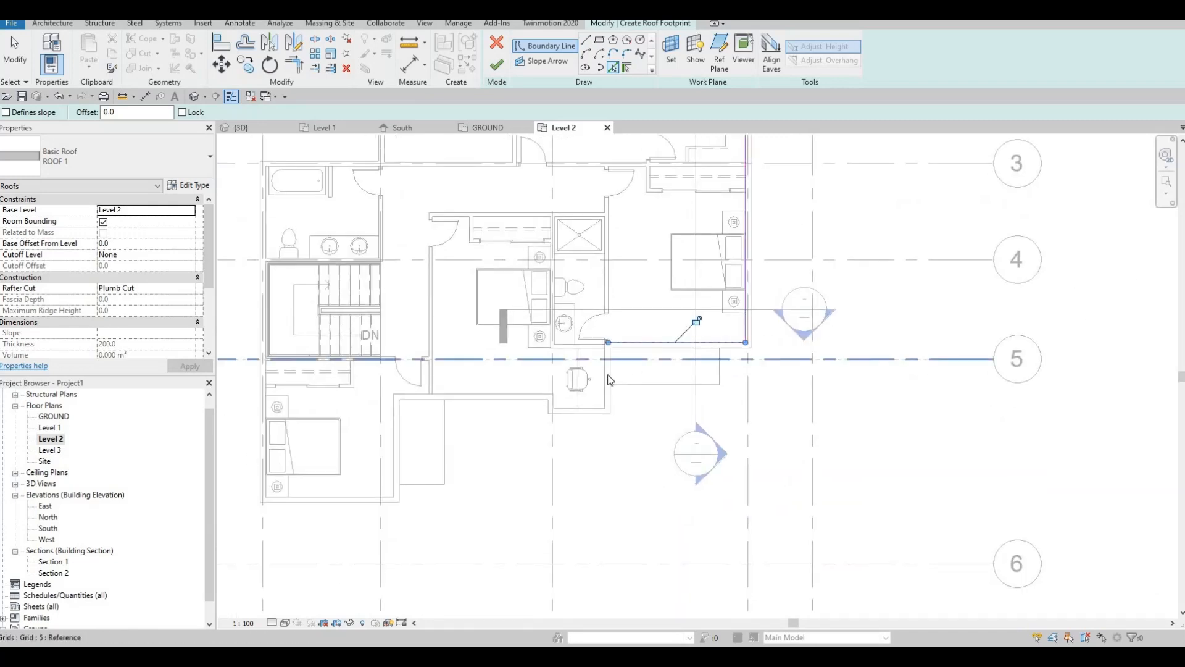
Continue the roof boundary along the inner wall faces around the desk nook and the exterior wall west of it
click(606, 380)
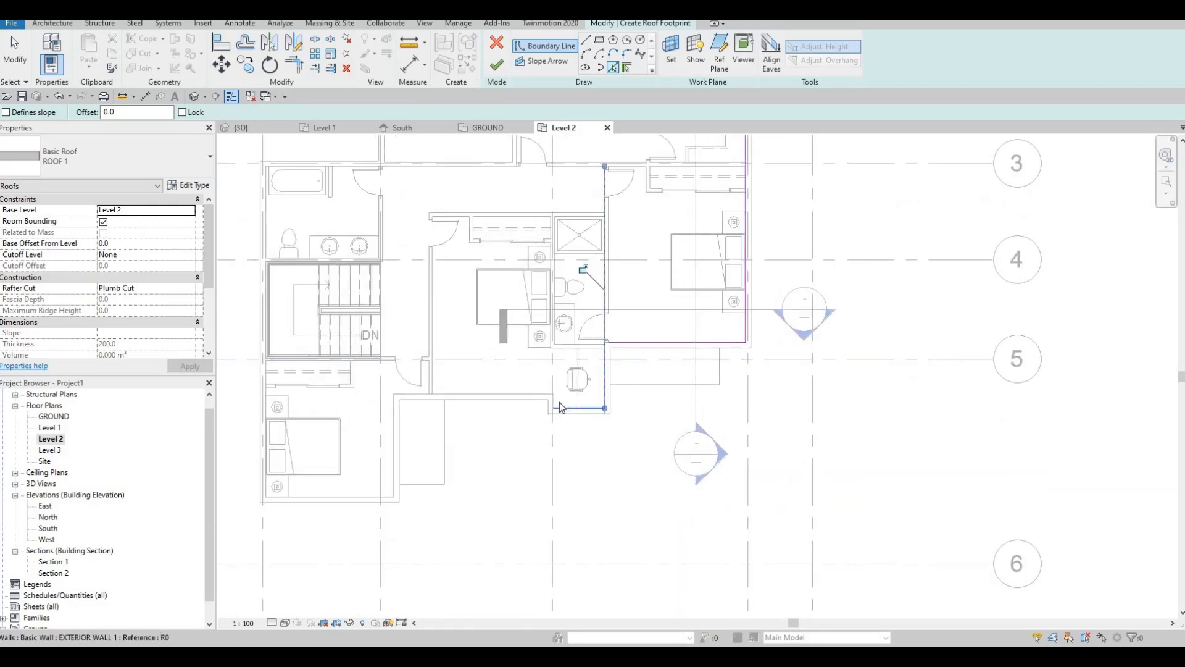
click(559, 402)
scroll(548, 400, up, 4)
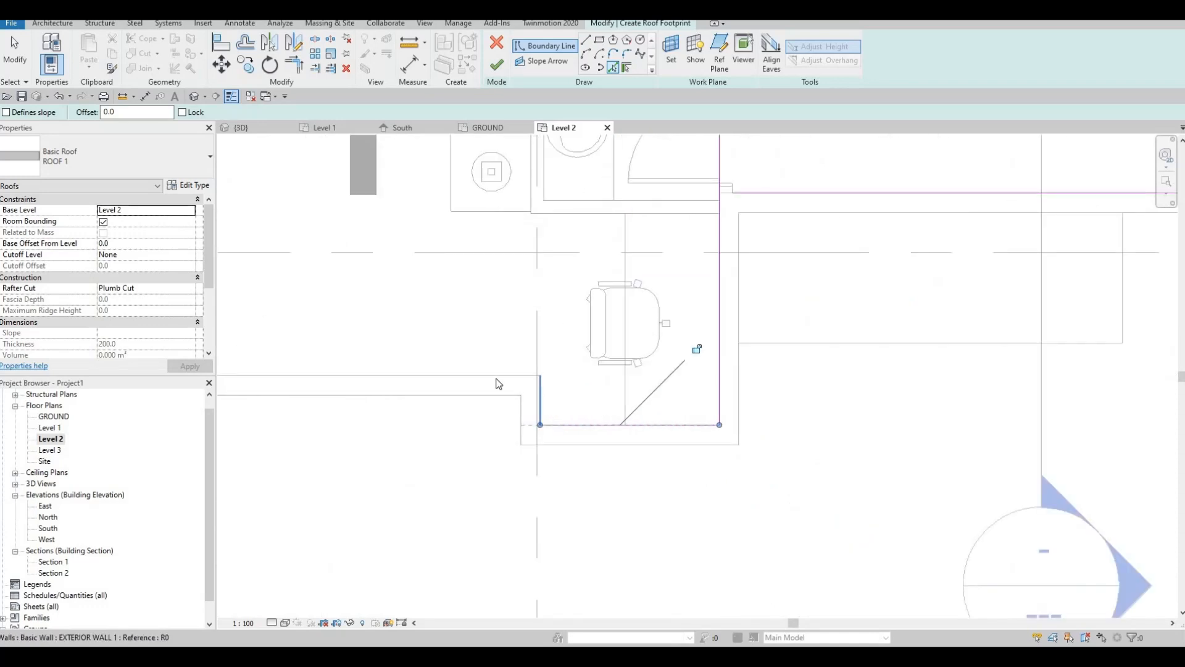
click(494, 376)
Pick roof boundary lines along the inner faces of the southwest bedroom's east and south exterior walls
scroll(633, 315, down, 4)
middle_drag(345, 390, 579, 341)
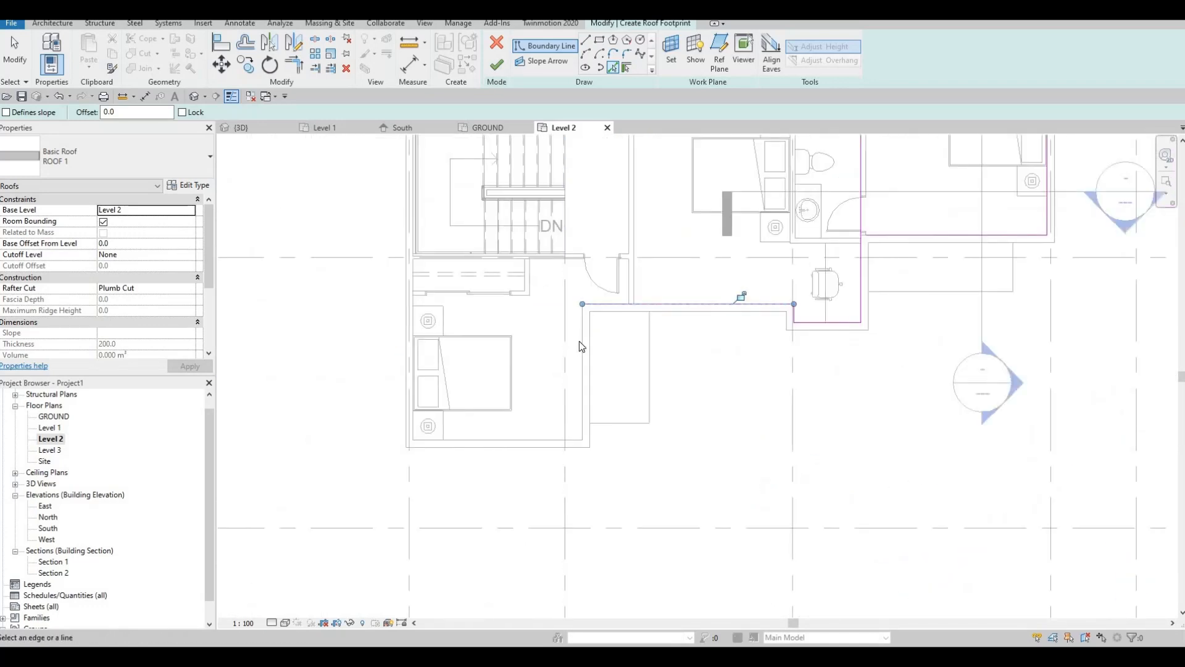
click(580, 341)
click(424, 441)
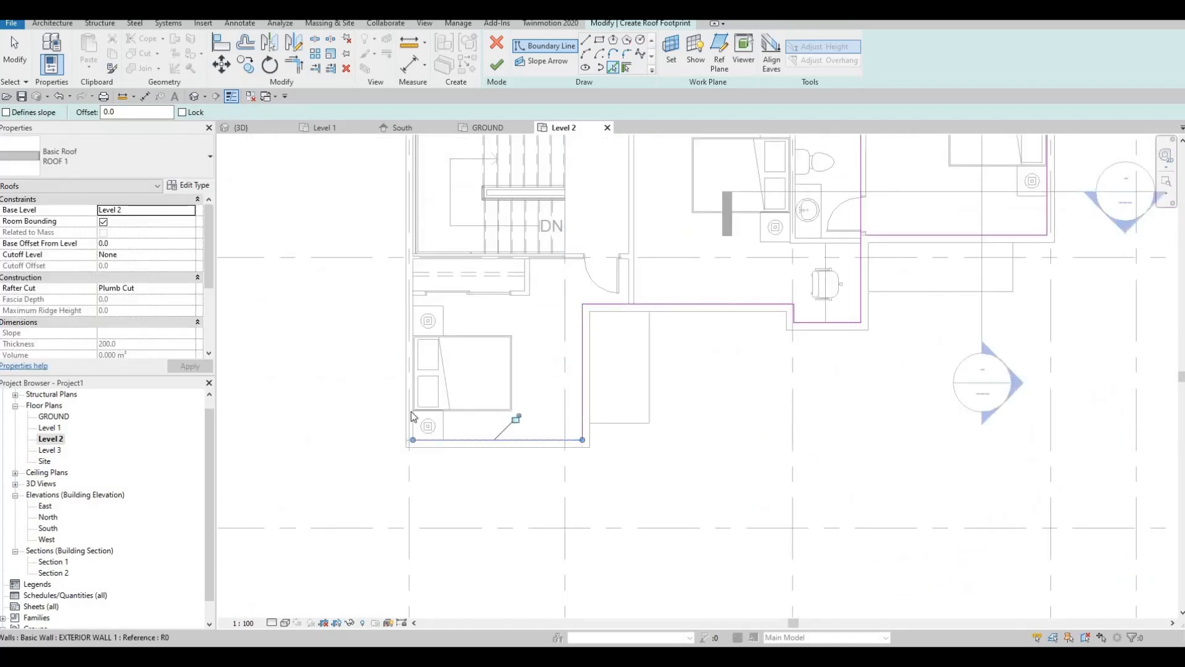
Pick the inner face of the west exterior wall, beside the bathroom near grid 3, as a roof boundary line
scroll(413, 415, up, 3)
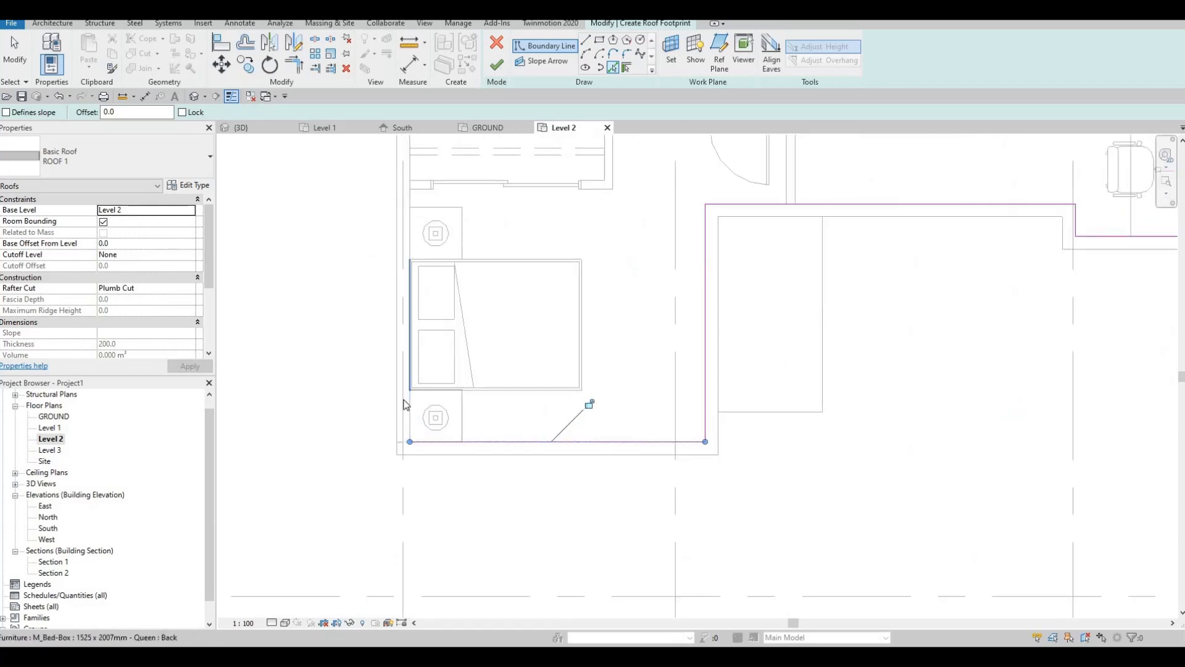
scroll(405, 401, up, 3)
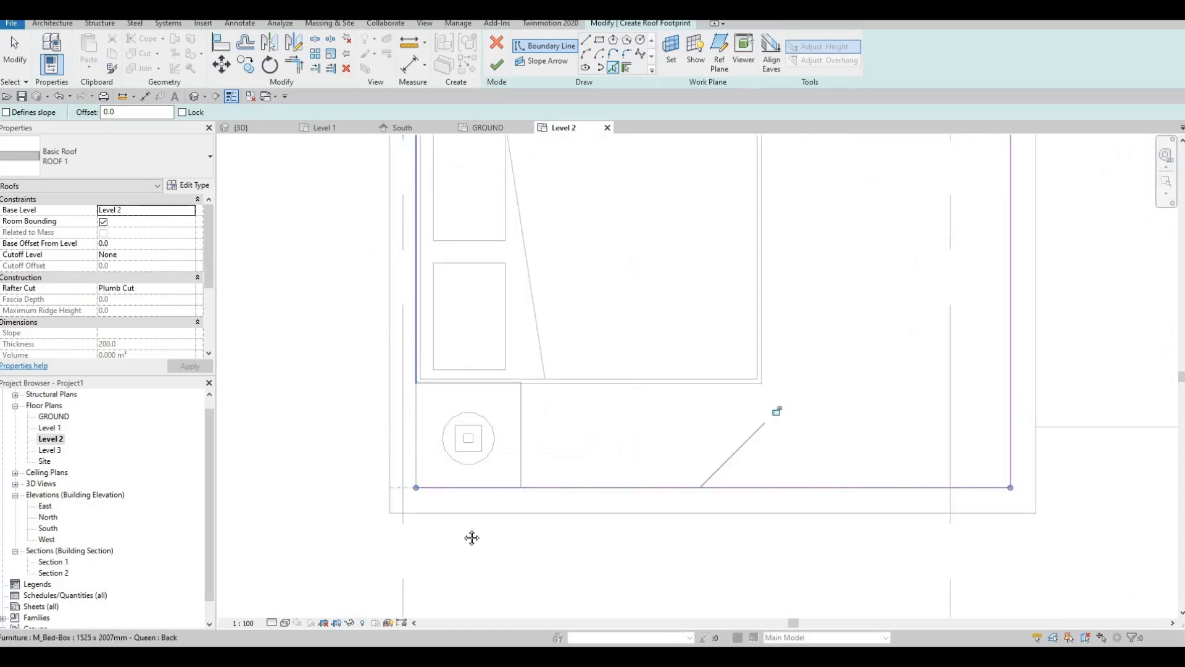
scroll(471, 350, down, 4)
middle_drag(482, 350, 487, 596)
middle_drag(442, 272, 426, 423)
scroll(426, 422, up, 1)
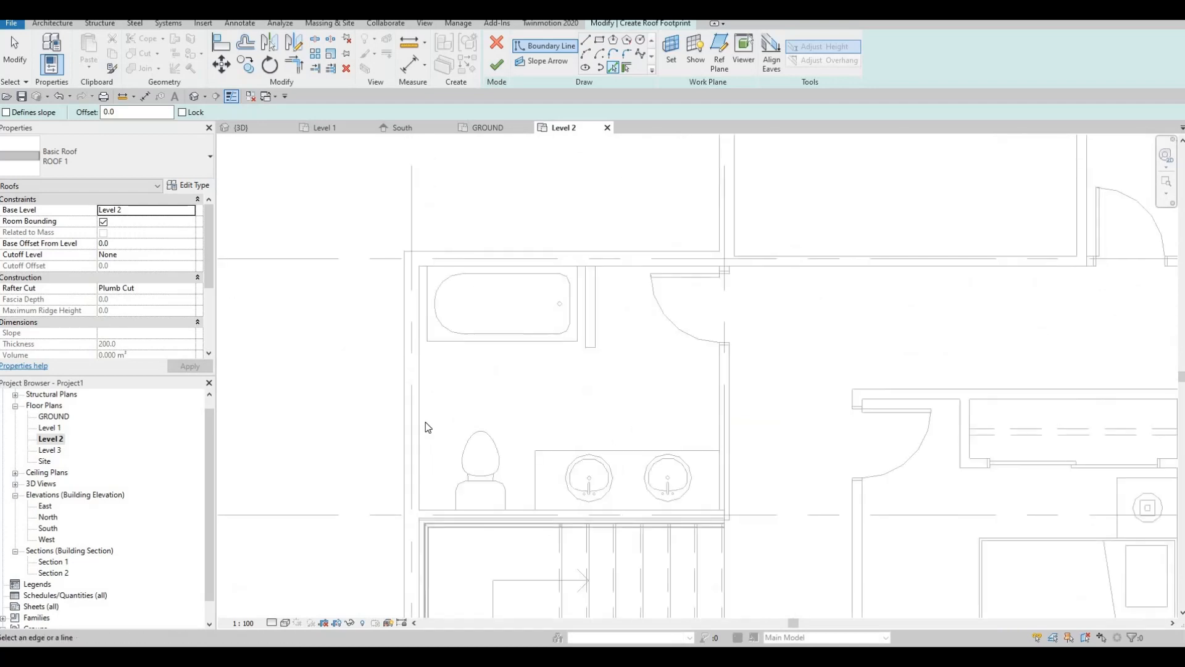
scroll(425, 422, down, 1)
click(424, 421)
middle_drag(636, 273, 647, 463)
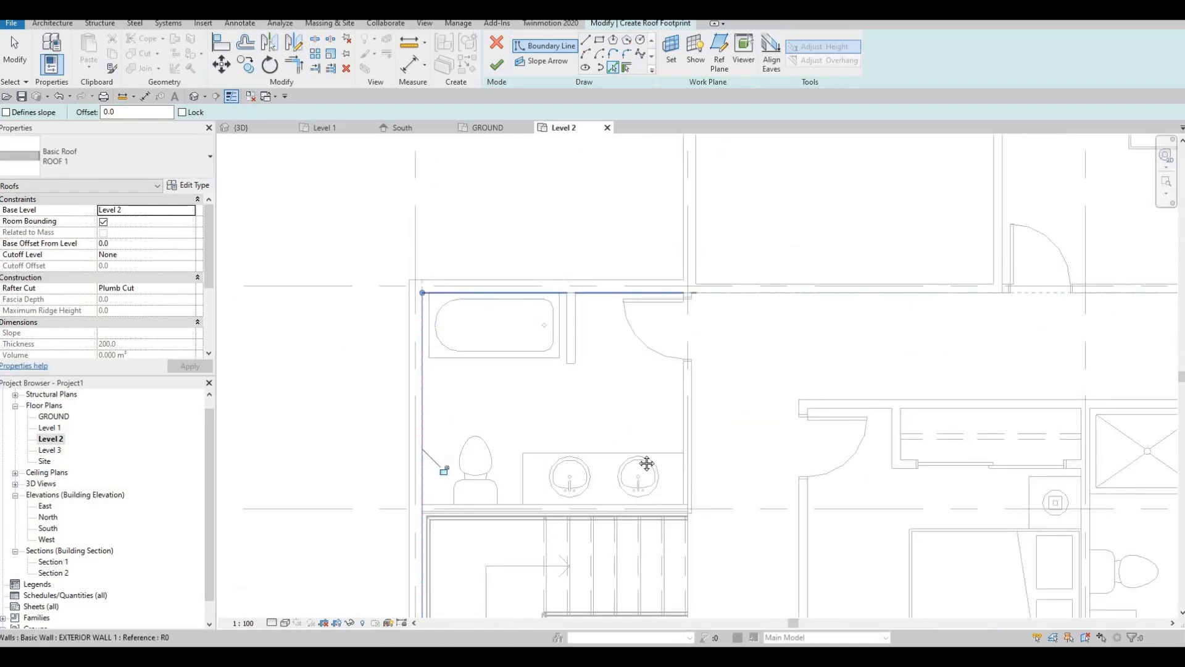
Pick roof boundary lines along the inner faces of the west and north exterior walls around grid 2 and the northeast bathroom's west wall
scroll(668, 389, down, 1)
click(669, 377)
middle_drag(707, 328, 611, 492)
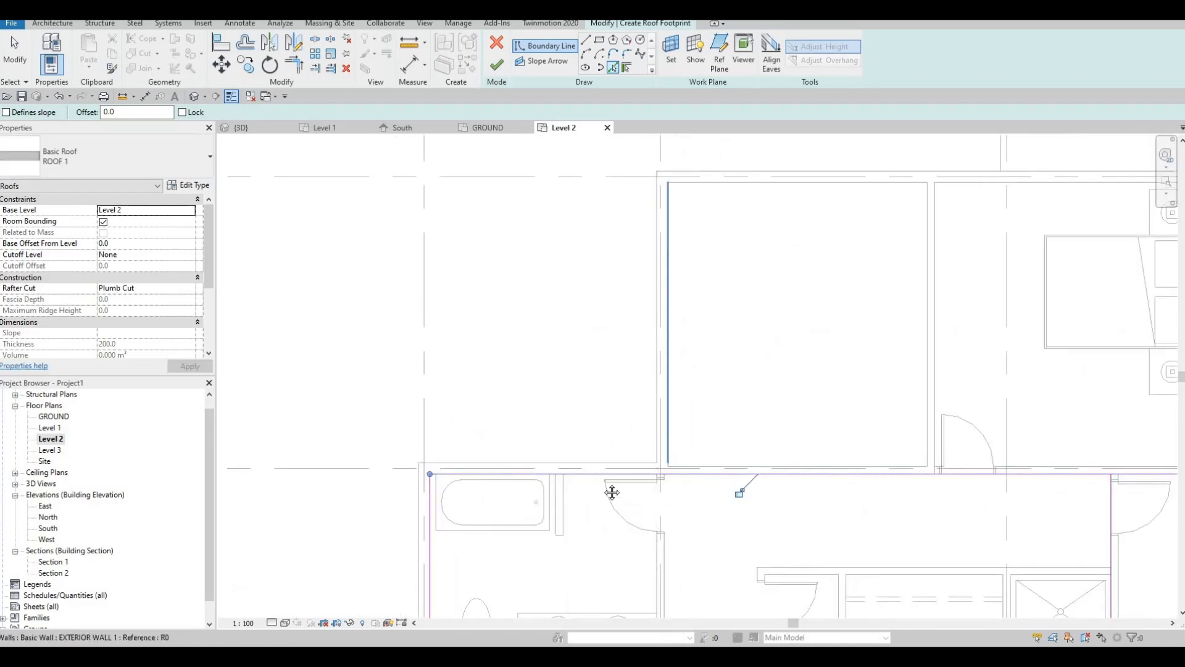
scroll(705, 366, down, 2)
middle_drag(795, 249, 701, 361)
click(713, 360)
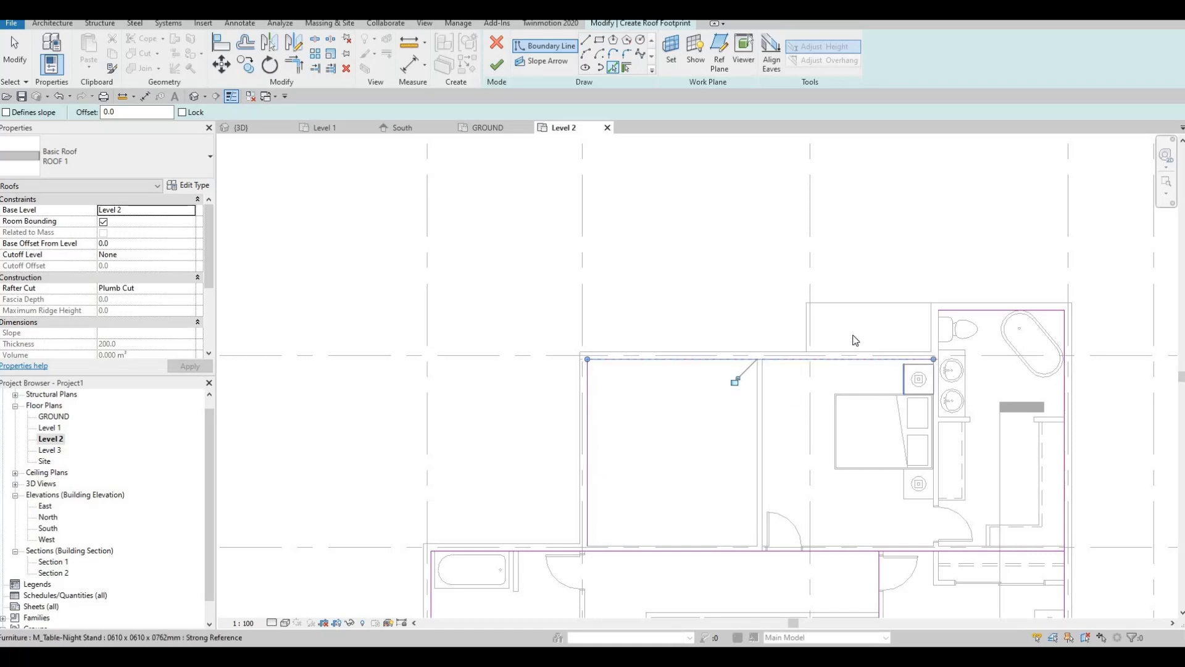
middle_drag(940, 334, 831, 337)
click(823, 404)
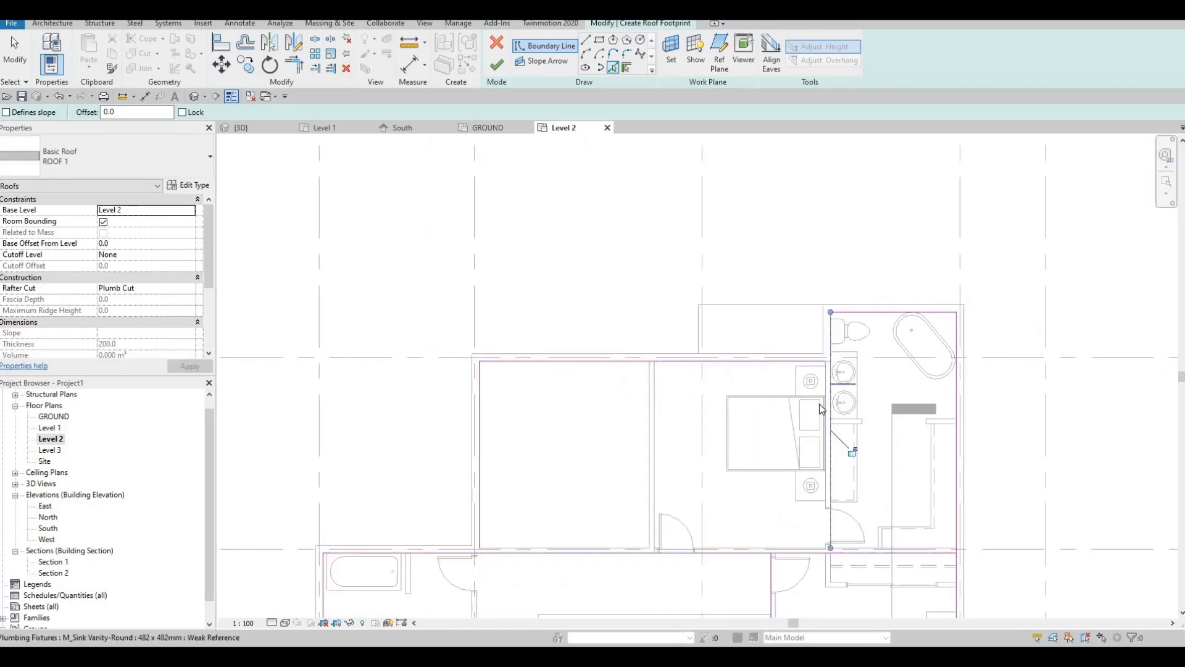
Trim the roof boundary corners beside the northeast bathroom and at the grid 3 wall step, unjoining the elements that cannot stay joined
key(Escape)
key(Escape)
key(Escape)
key(t)
key(r)
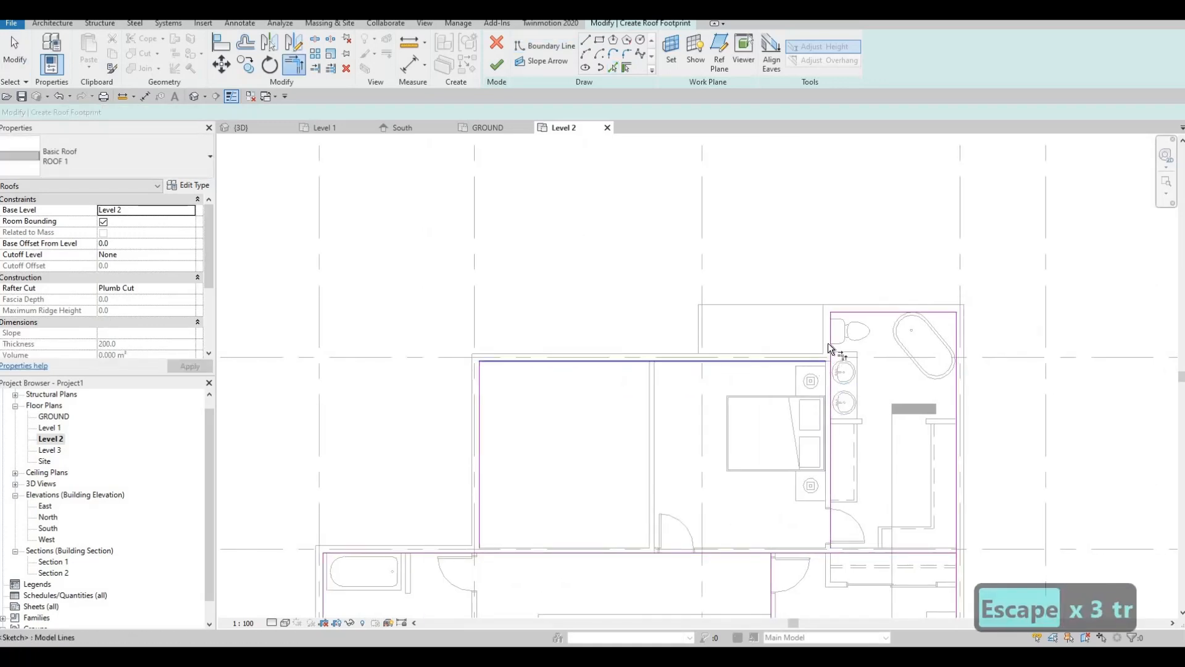
scroll(530, 445, down, 1)
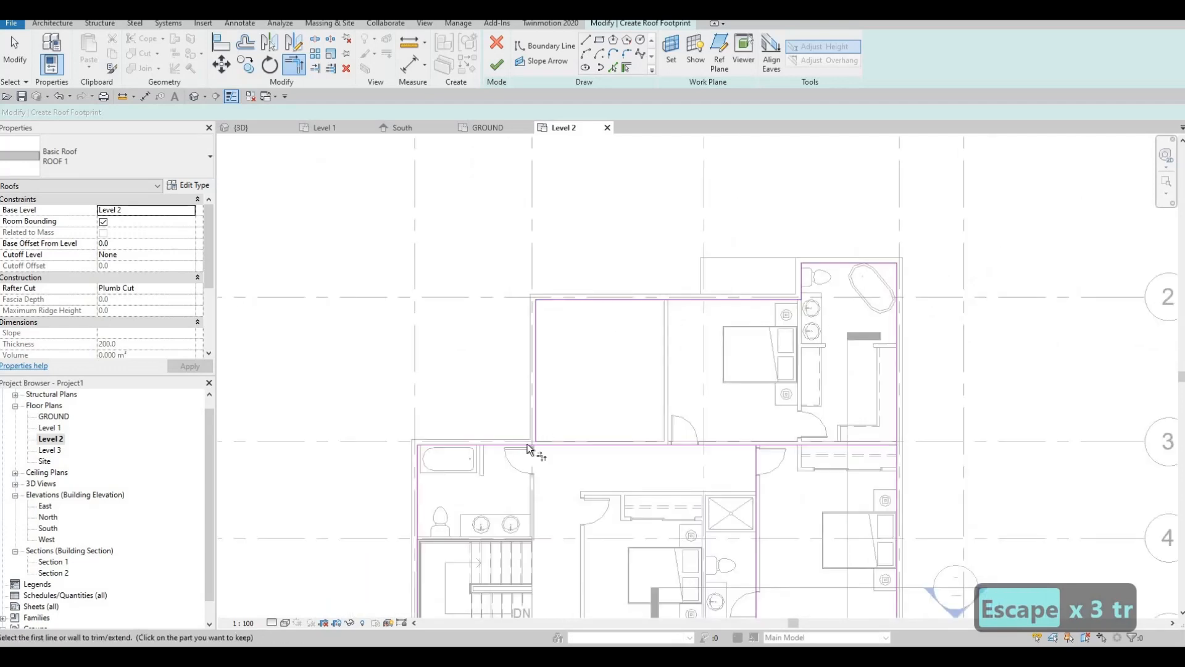
click(535, 435)
click(514, 445)
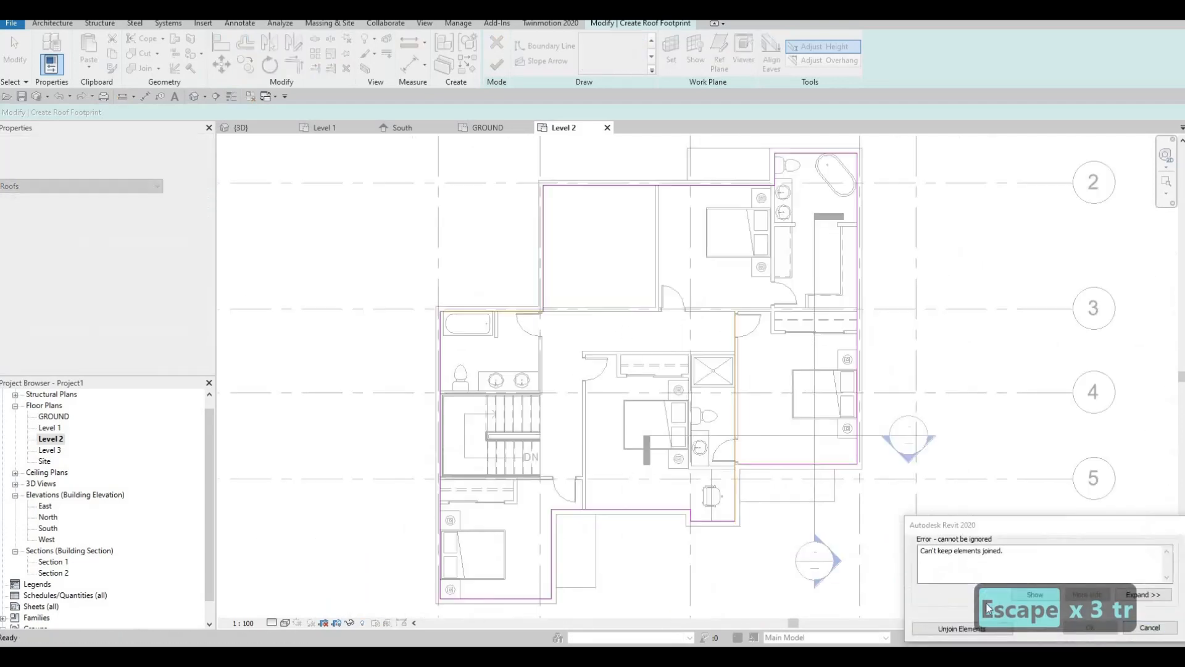
click(954, 629)
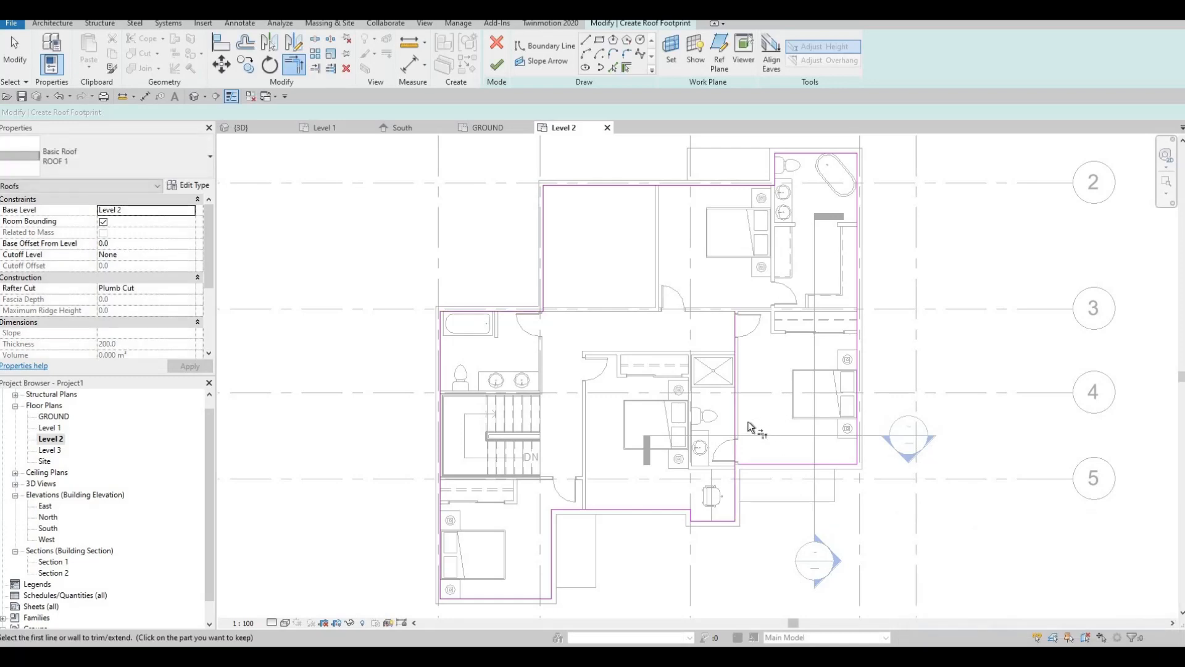
Trim the boundary corner near grid 5 above the desk nook and finish the roof footprint sketch
middle_drag(738, 485, 748, 426)
click(747, 419)
click(760, 407)
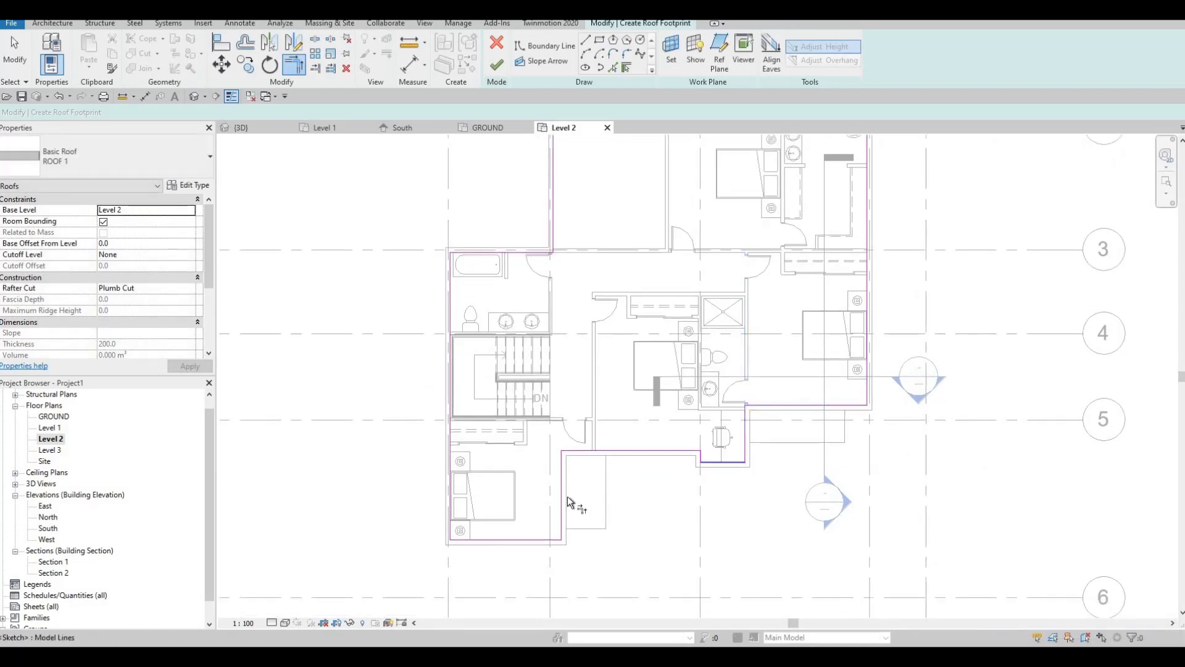
scroll(656, 264, down, 4)
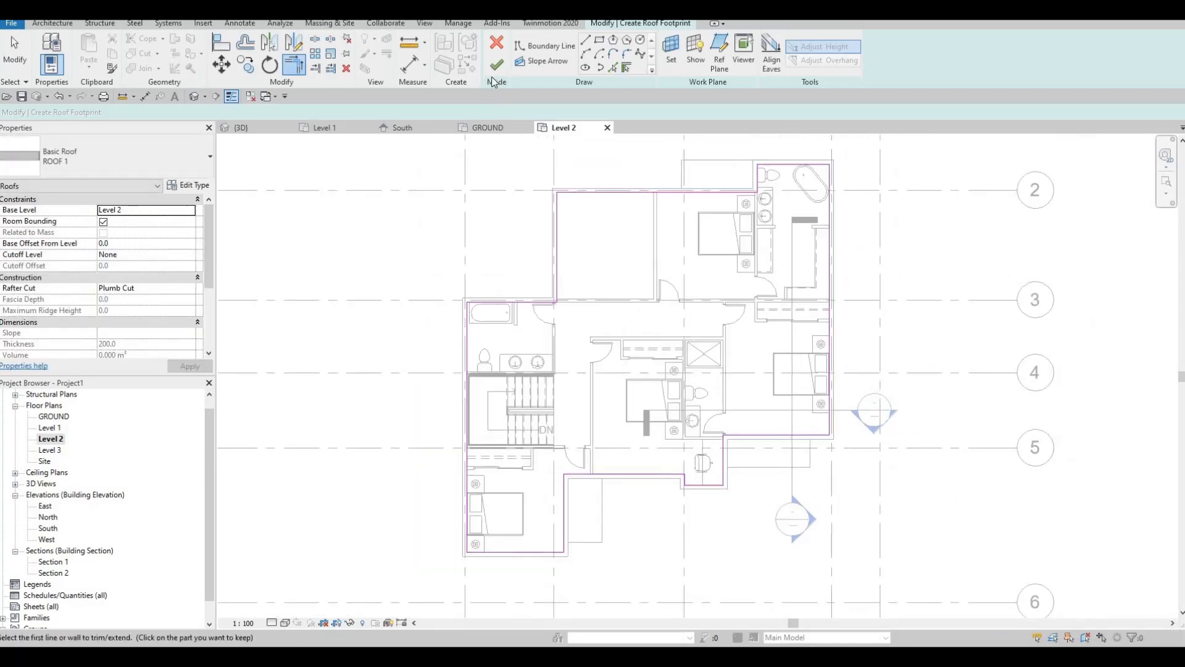
click(497, 64)
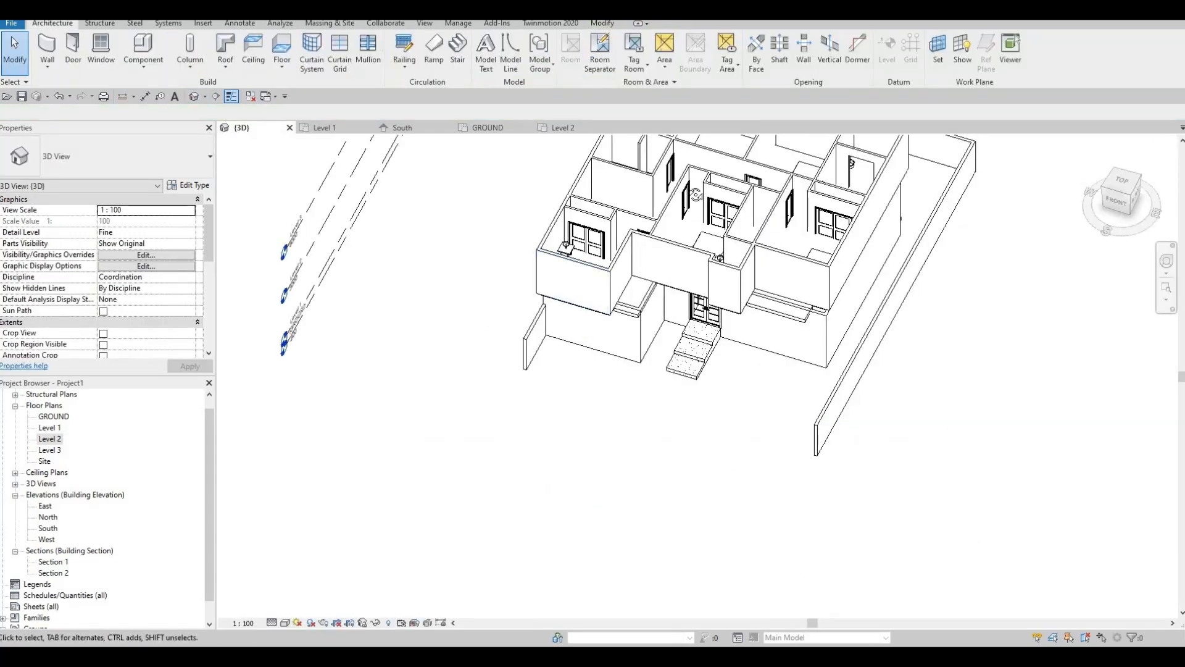
Set the base level of the new flat roof to Level 3 in the 3D view
shift+middle_drag(701, 172, 649, 390)
shift+middle_drag(653, 555, 660, 316)
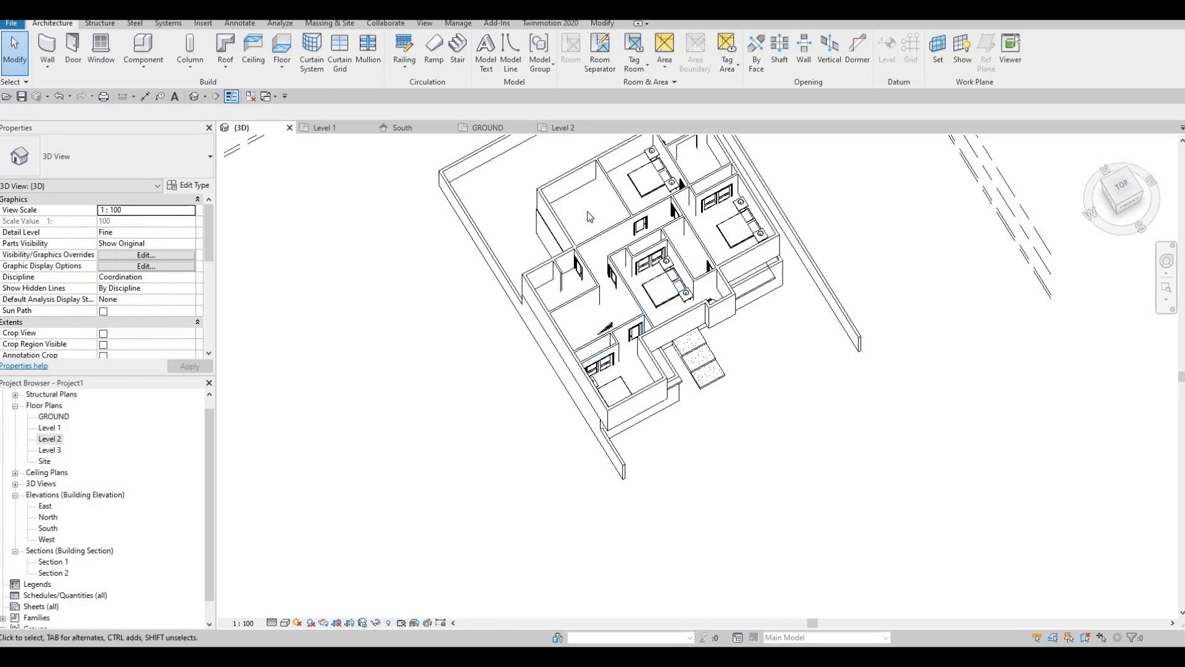
click(567, 190)
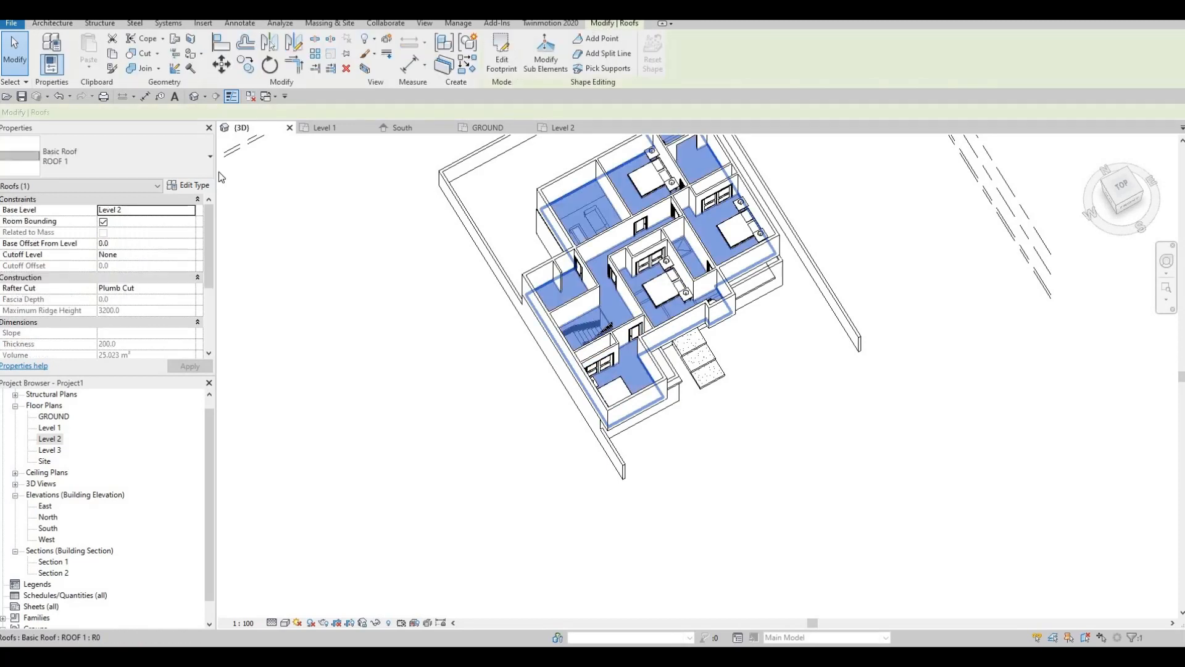
click(177, 200)
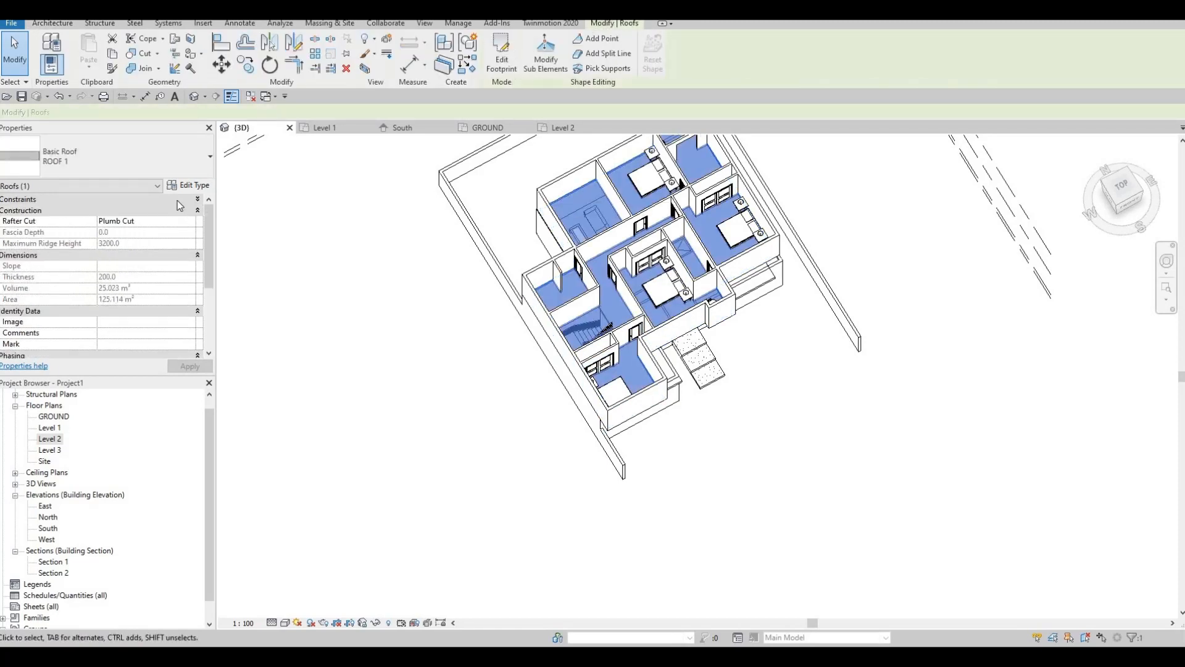
click(185, 201)
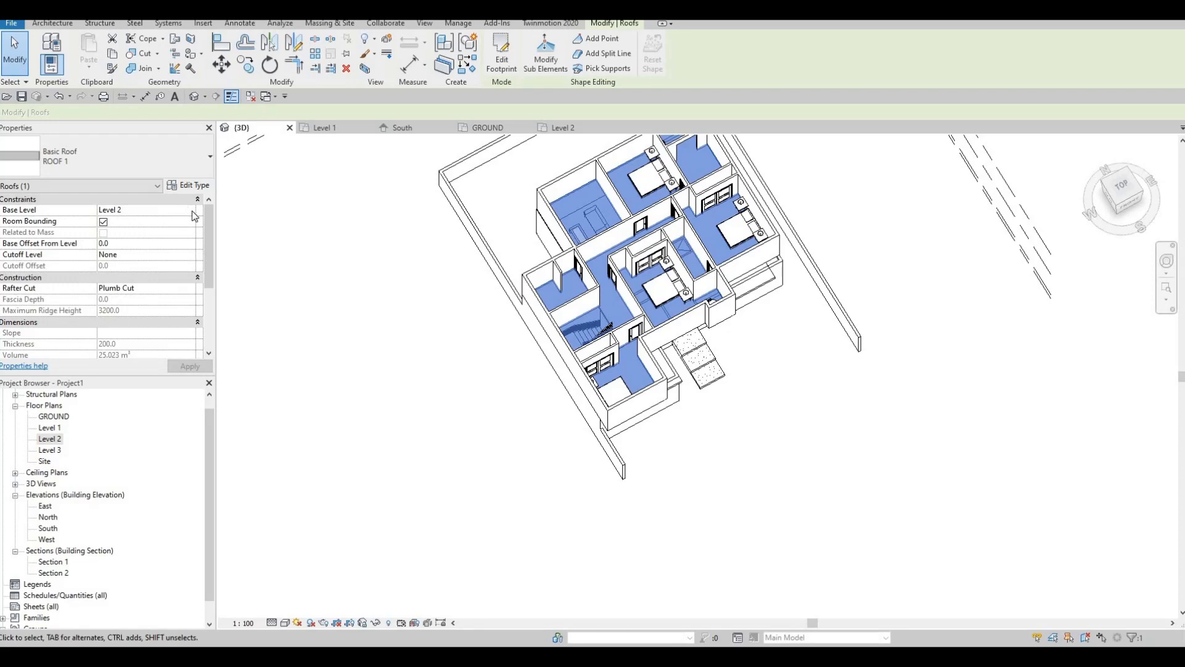
click(127, 210)
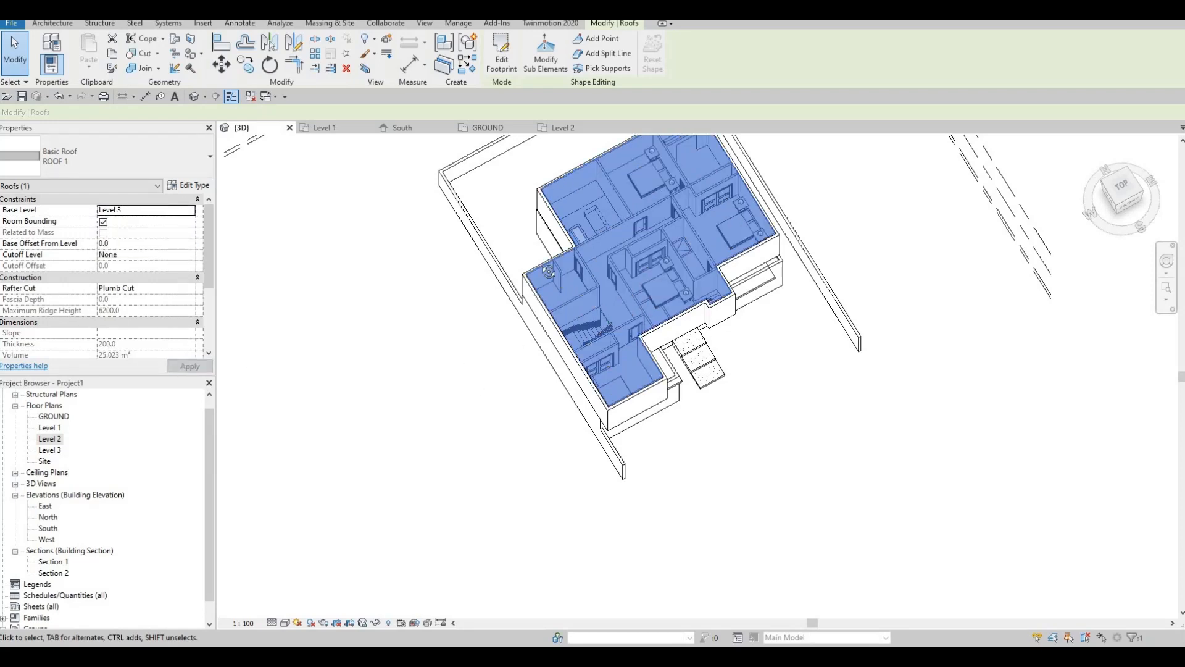
key(Escape)
Select the whole chain of upper-floor exterior walls and set their top offset to 400
shift+middle_drag(546, 273, 543, 289)
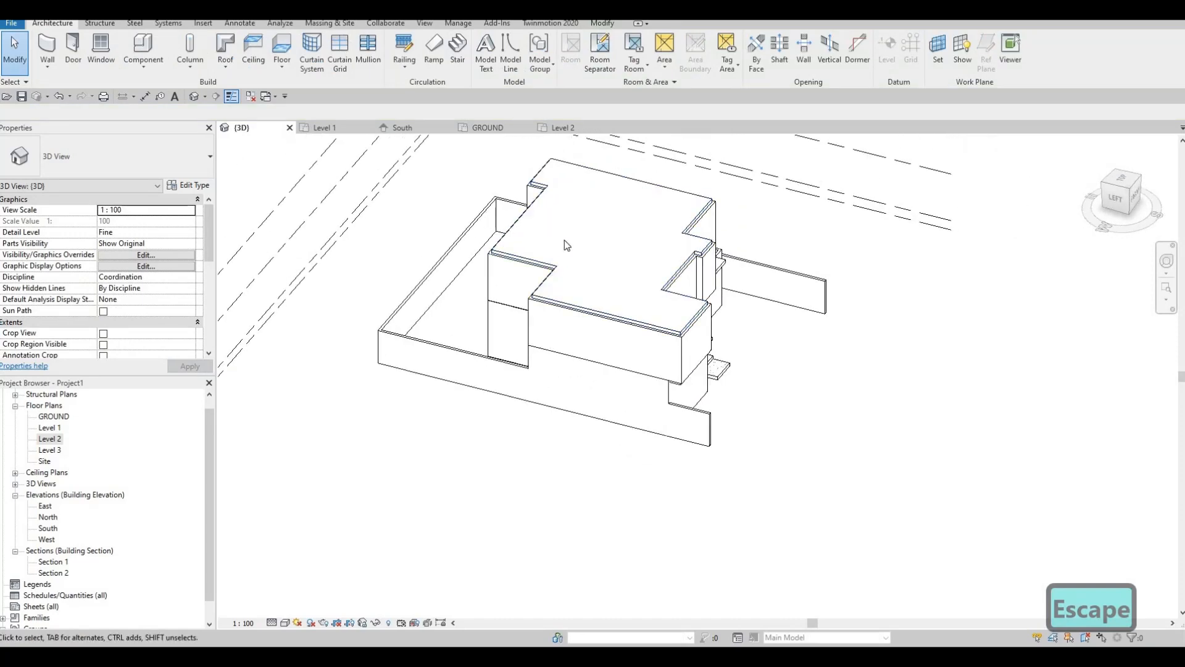
shift+middle_drag(565, 240, 592, 291)
scroll(594, 293, up, 2)
key(Tab)
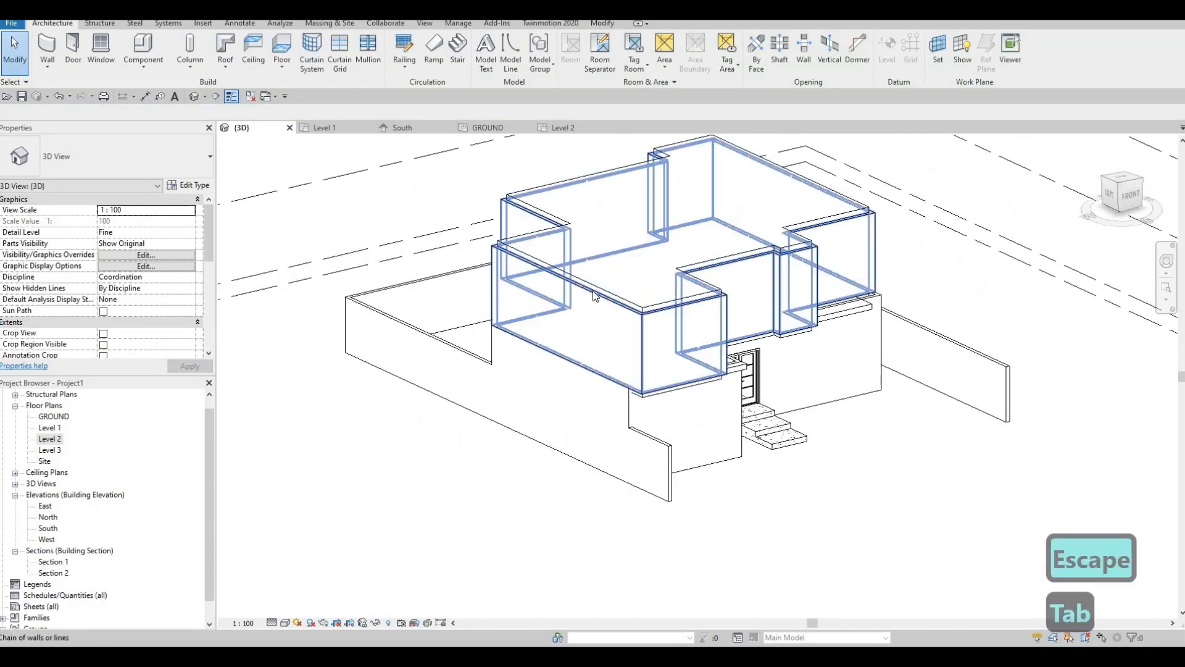
click(597, 294)
shift+middle_drag(597, 295, 658, 281)
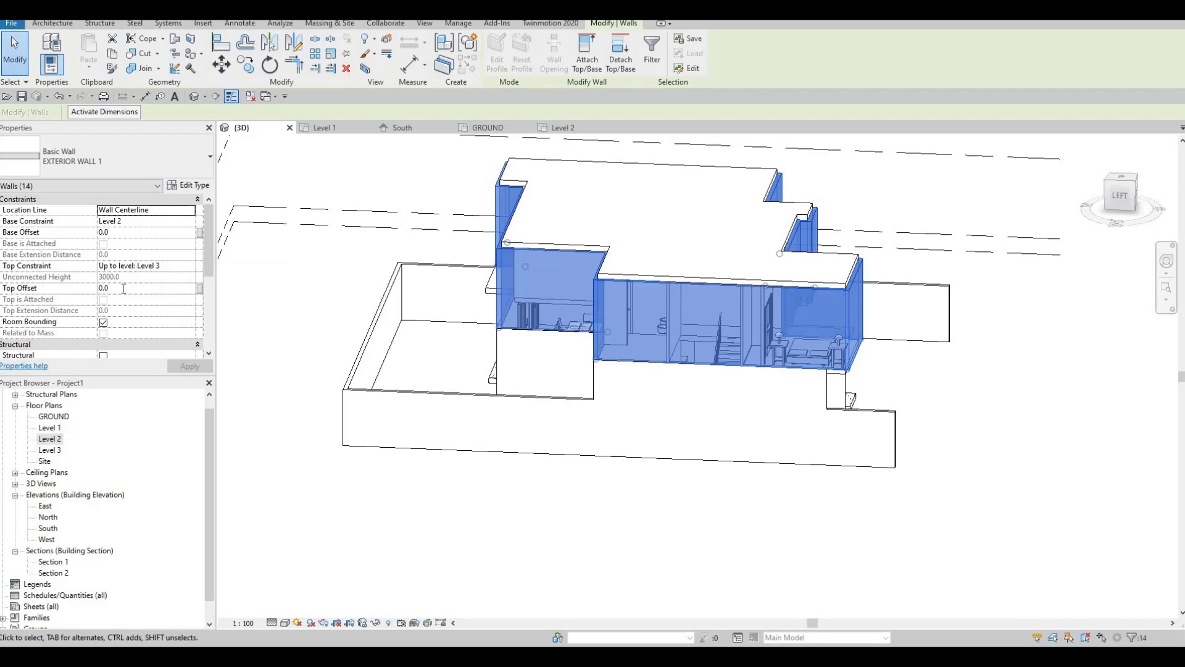
text(400)
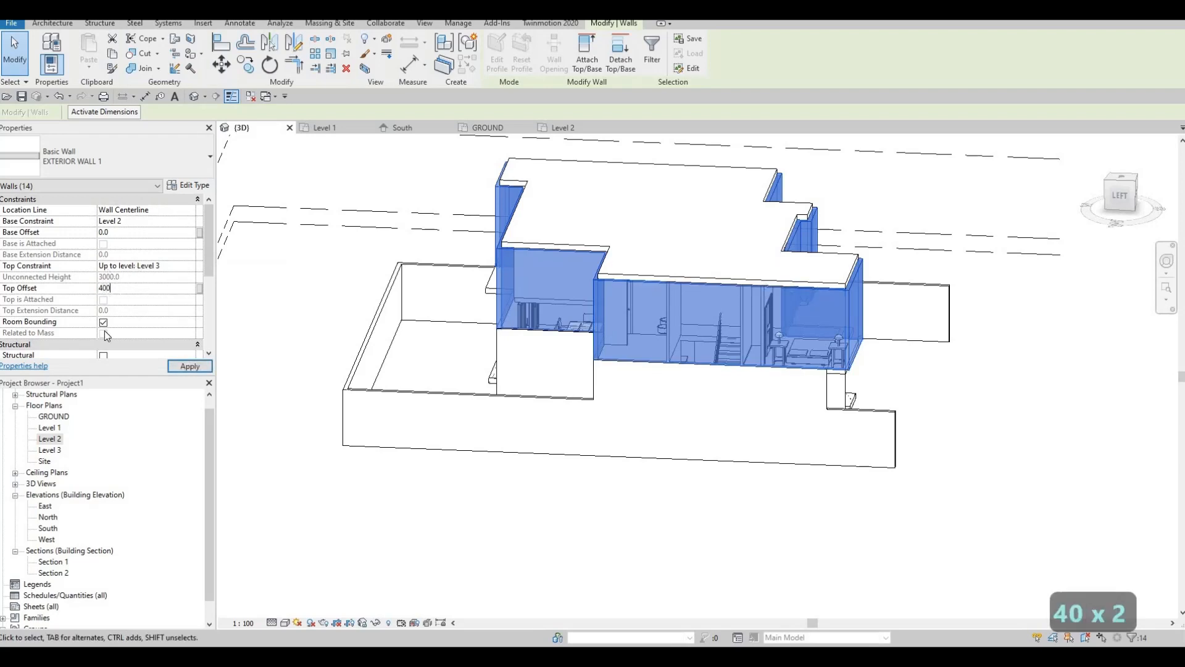
click(180, 364)
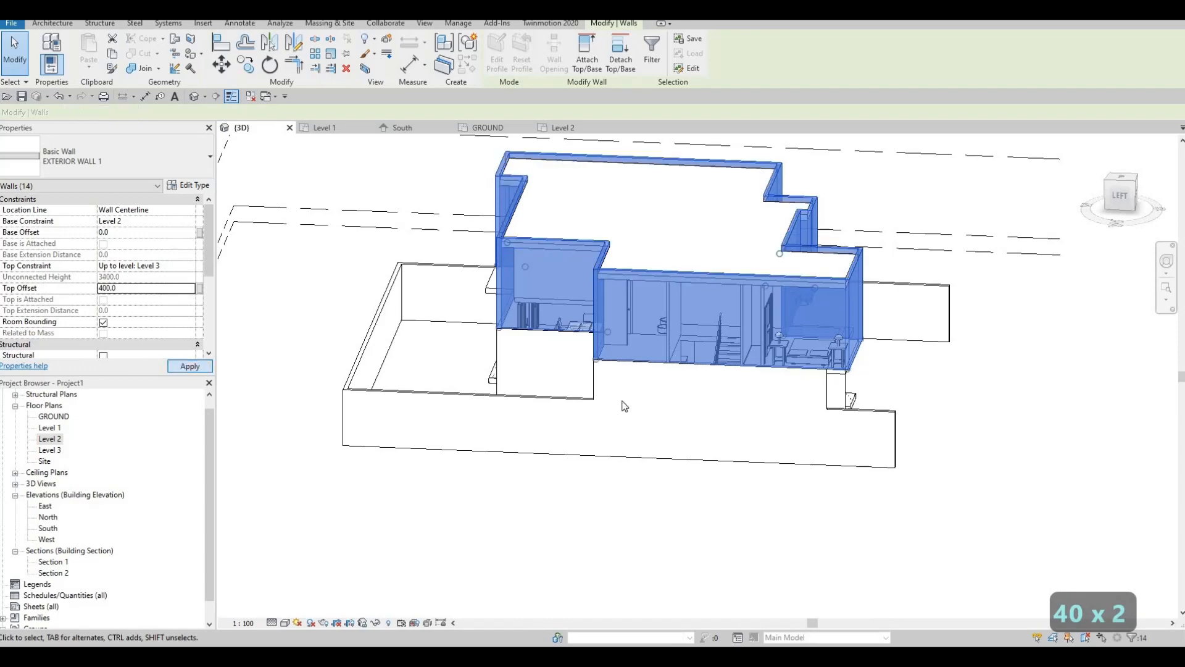
key(Escape)
key(Escape)
Start the Paint tool, search the materials for "AS" and choose Asphalt Shingle
shift+middle_drag(365, 463, 491, 551)
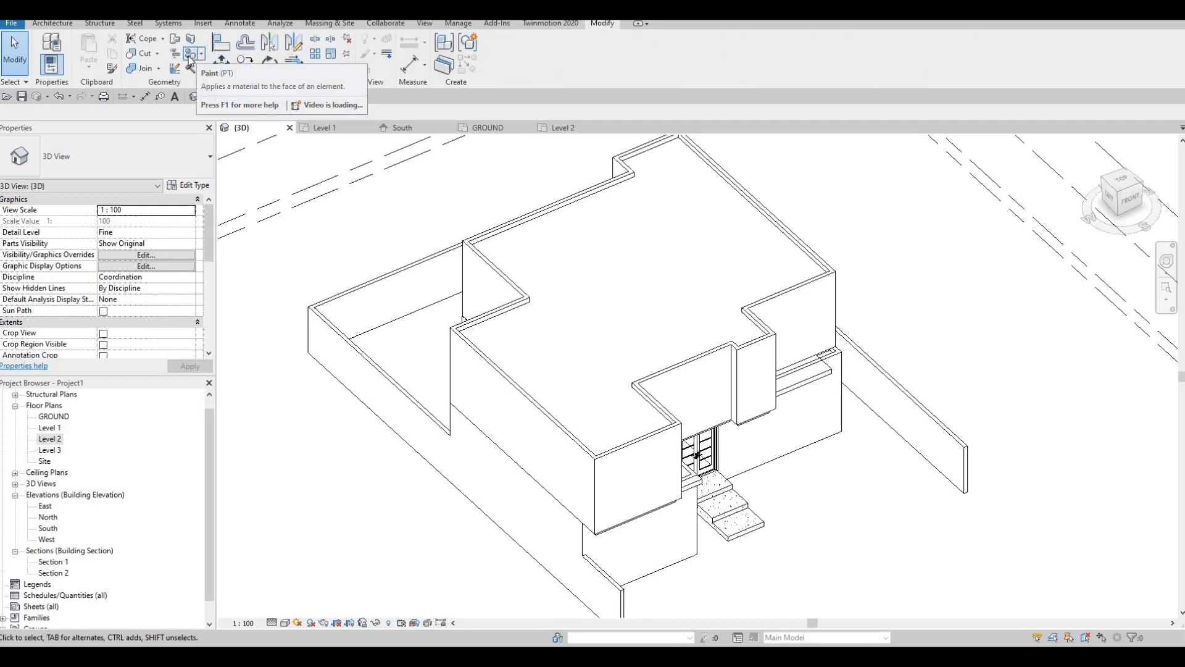
click(190, 59)
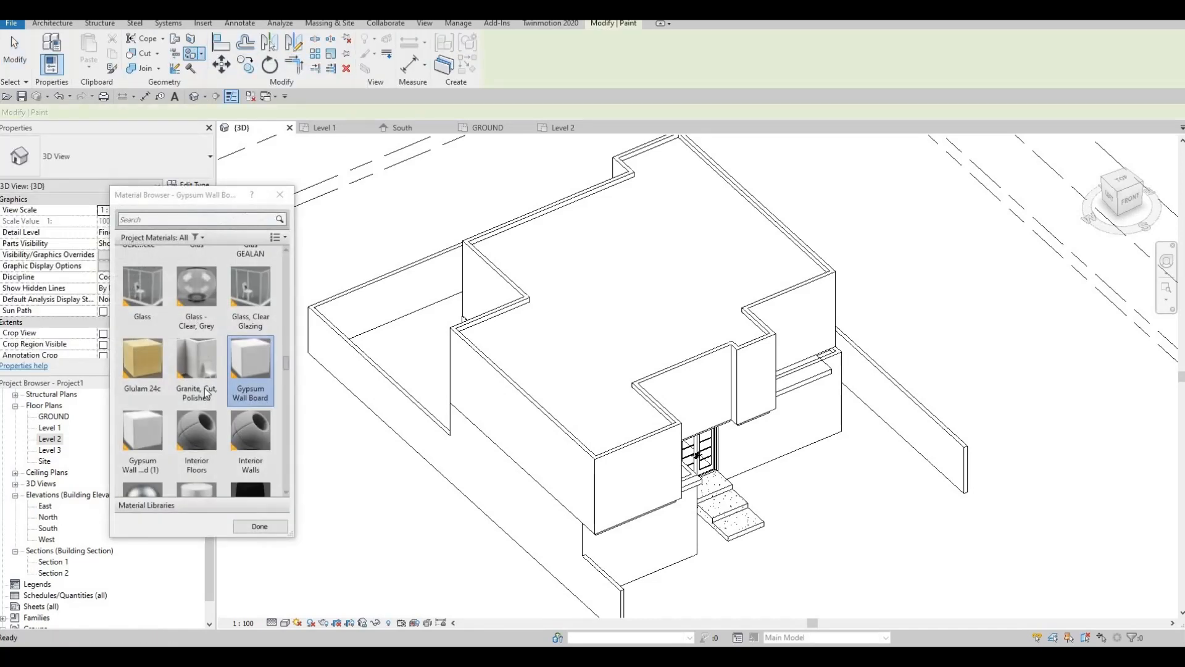
scroll(254, 456, down, 10)
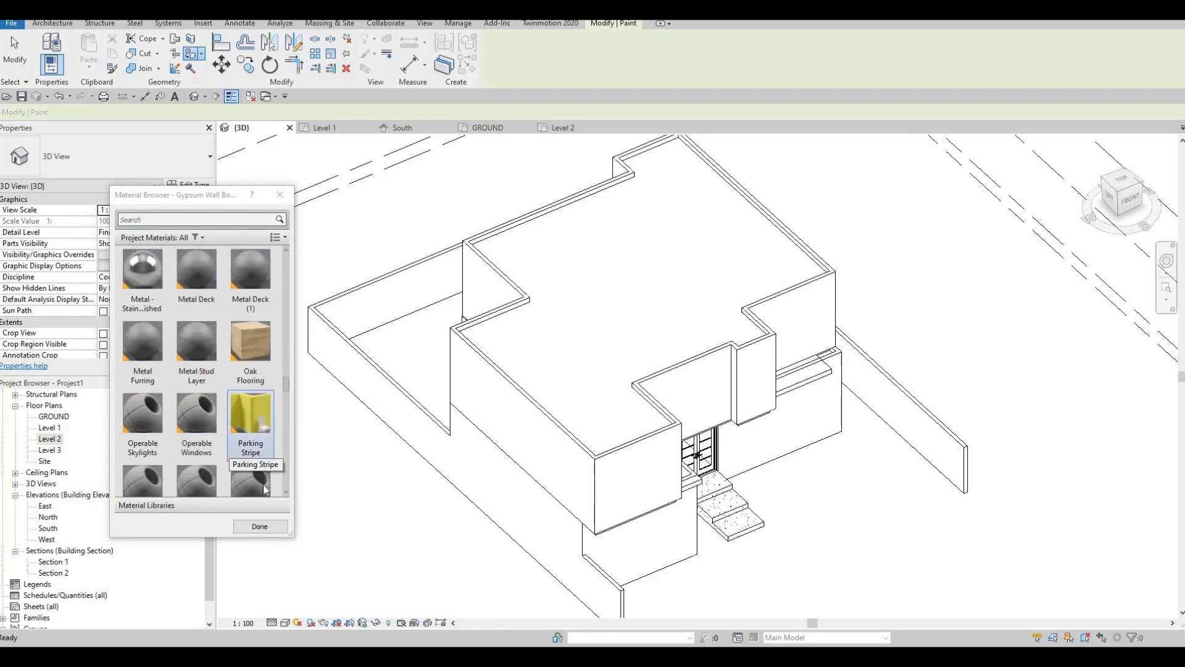
scroll(263, 486, down, 5)
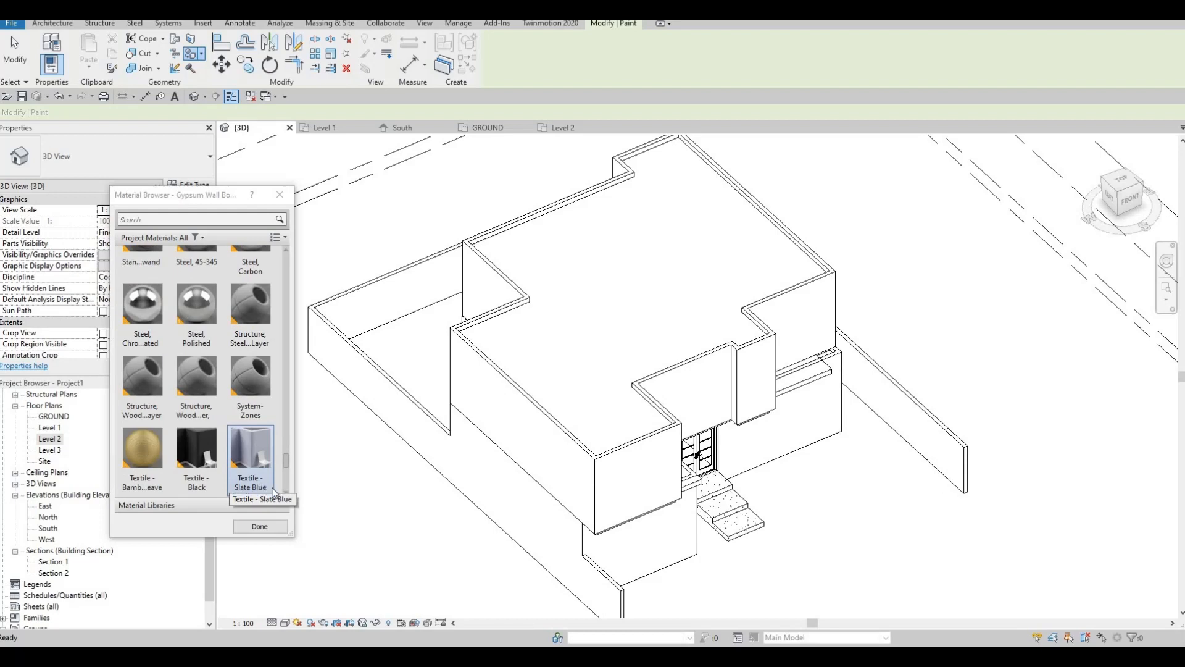
scroll(263, 487, down, 3)
scroll(165, 230, up, 1)
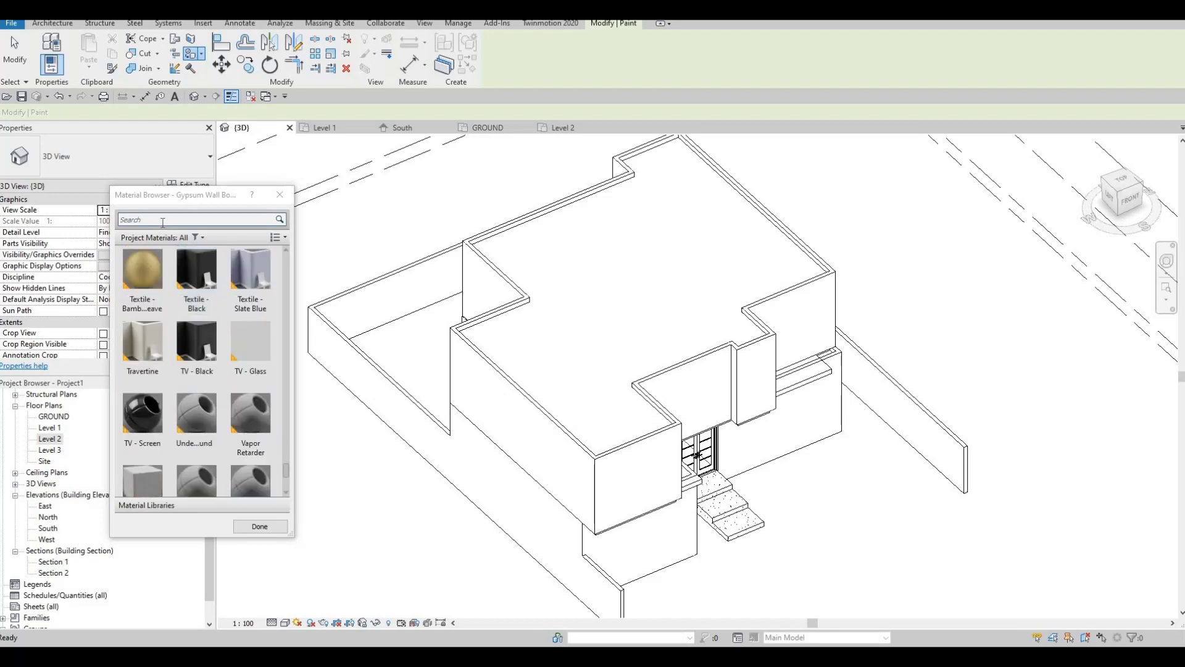
click(162, 221)
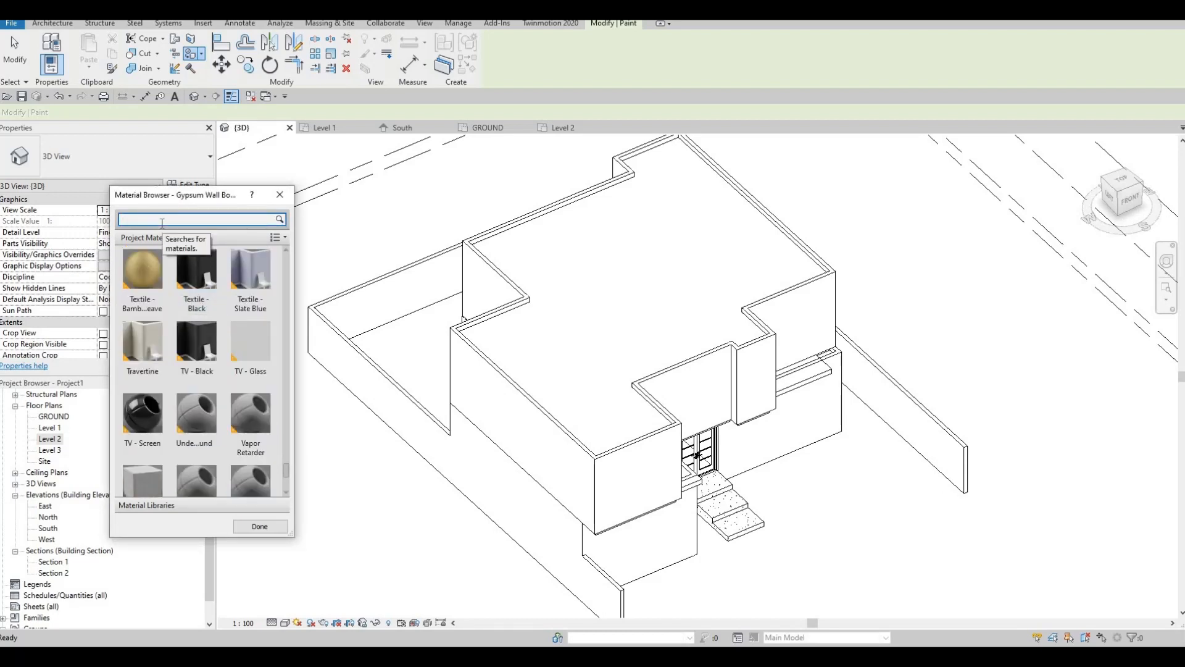
text(AS)
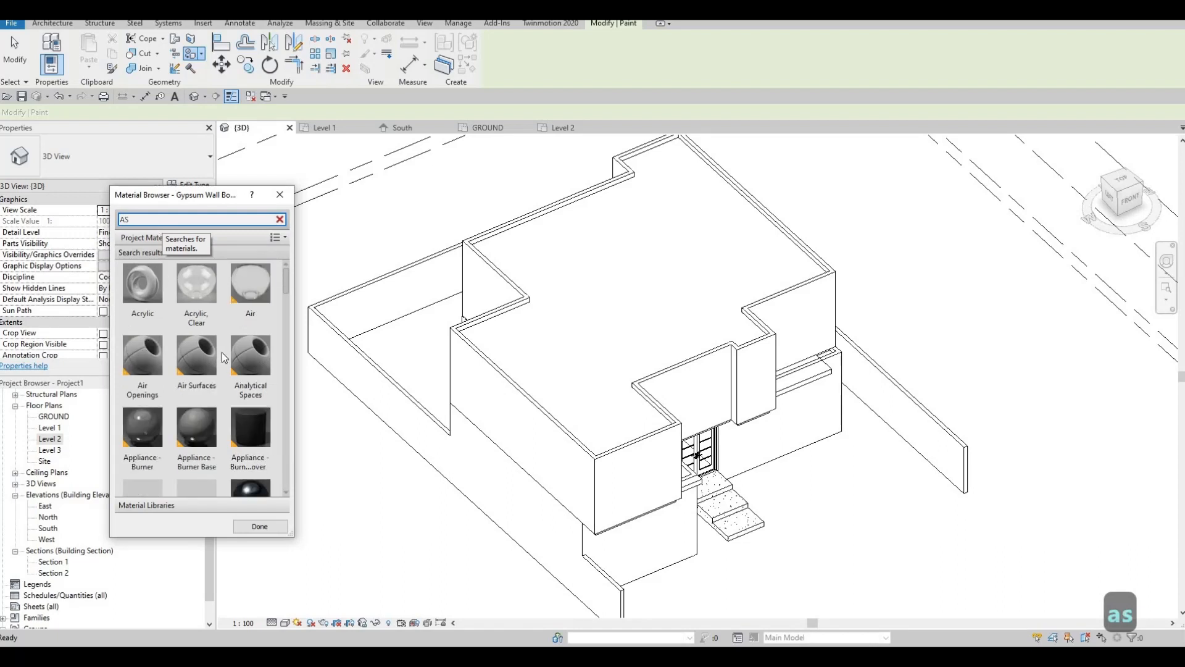
scroll(232, 389, down, 5)
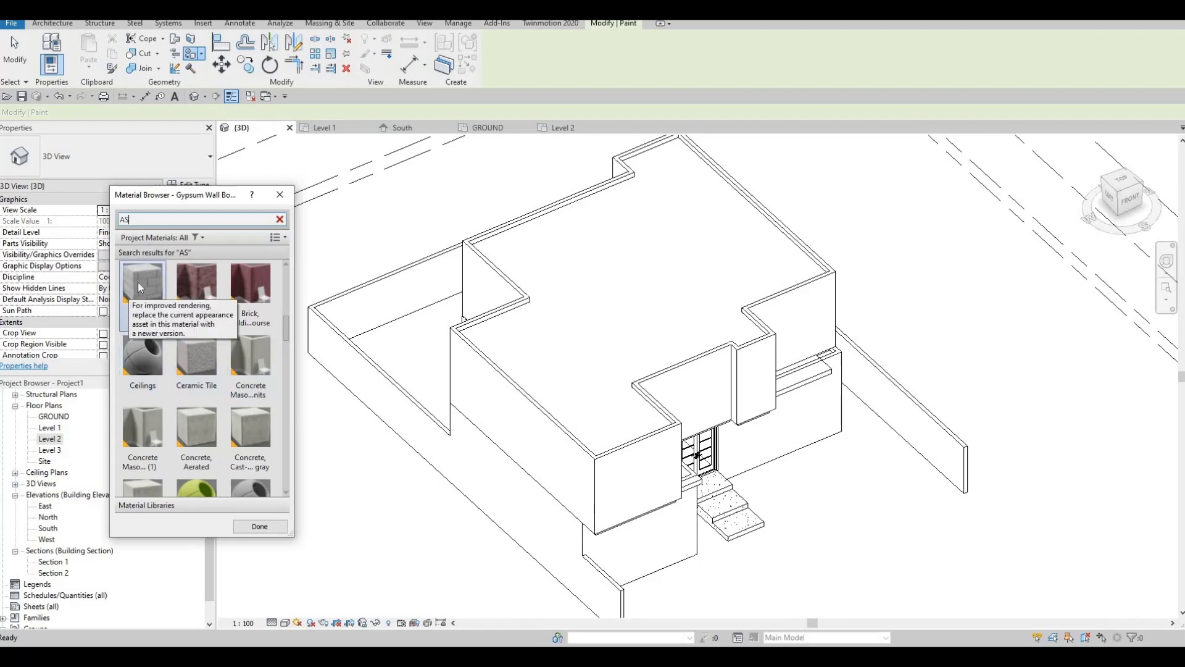
click(140, 285)
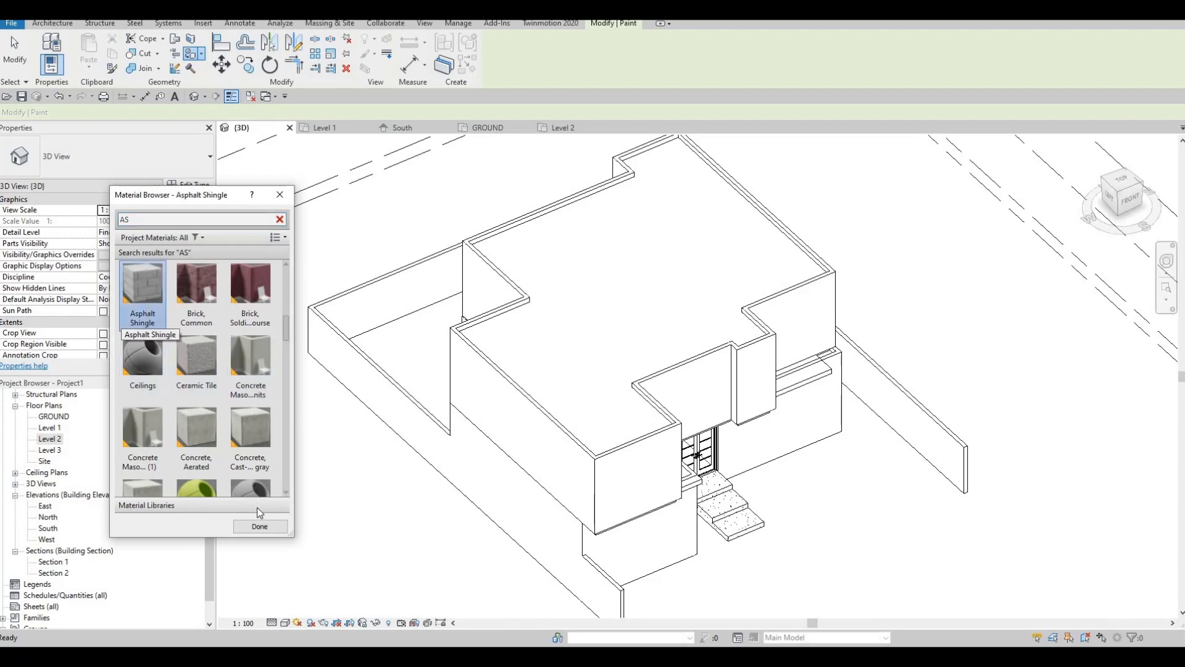
Paint the flat roof's top face with Asphalt Shingle and finish painting
scroll(197, 308, down, 1)
click(196, 306)
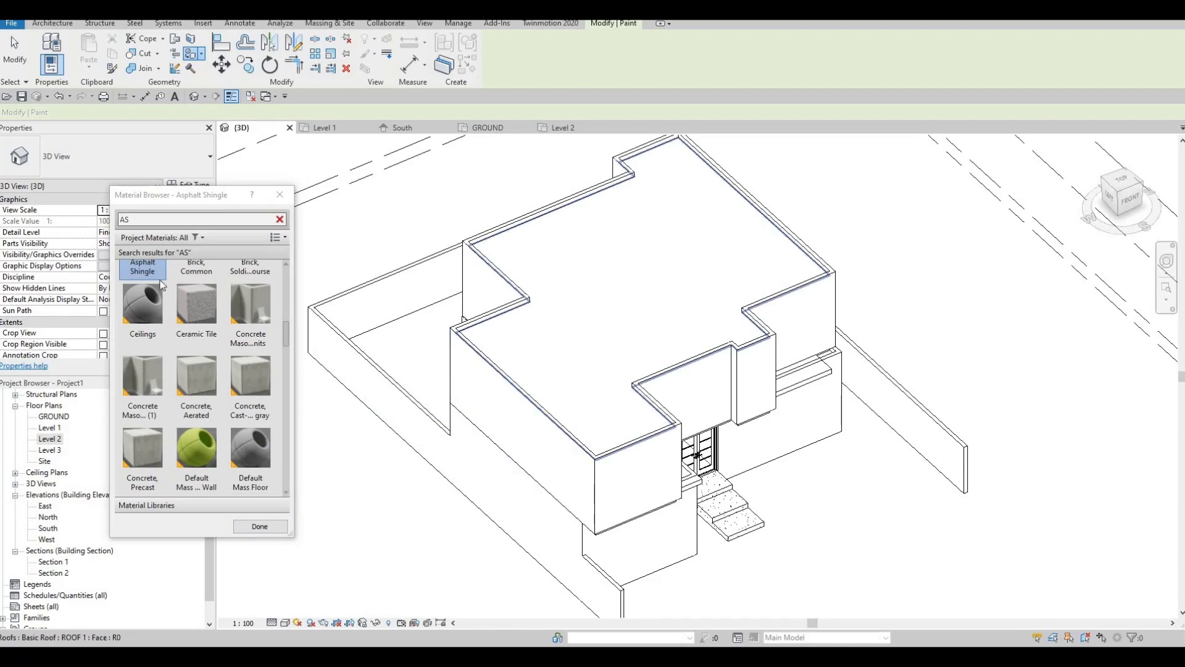
click(542, 325)
click(267, 528)
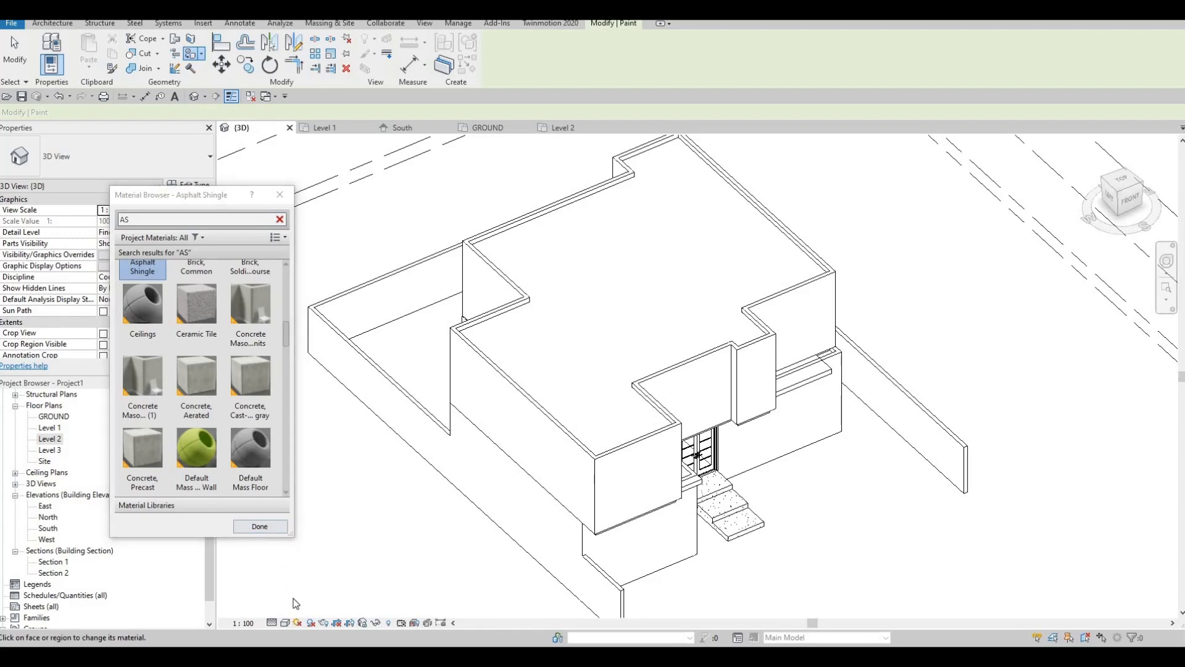
Try the Consistent Colors visual style in the 3D view and settle on Realistic
click(286, 622)
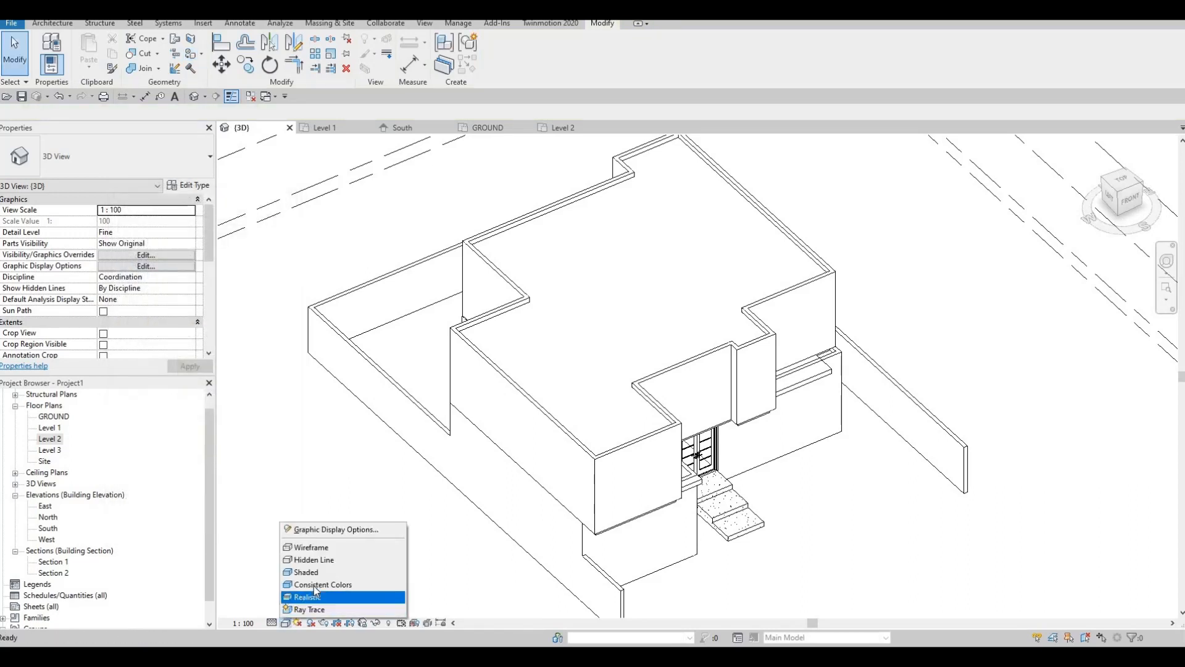
click(318, 584)
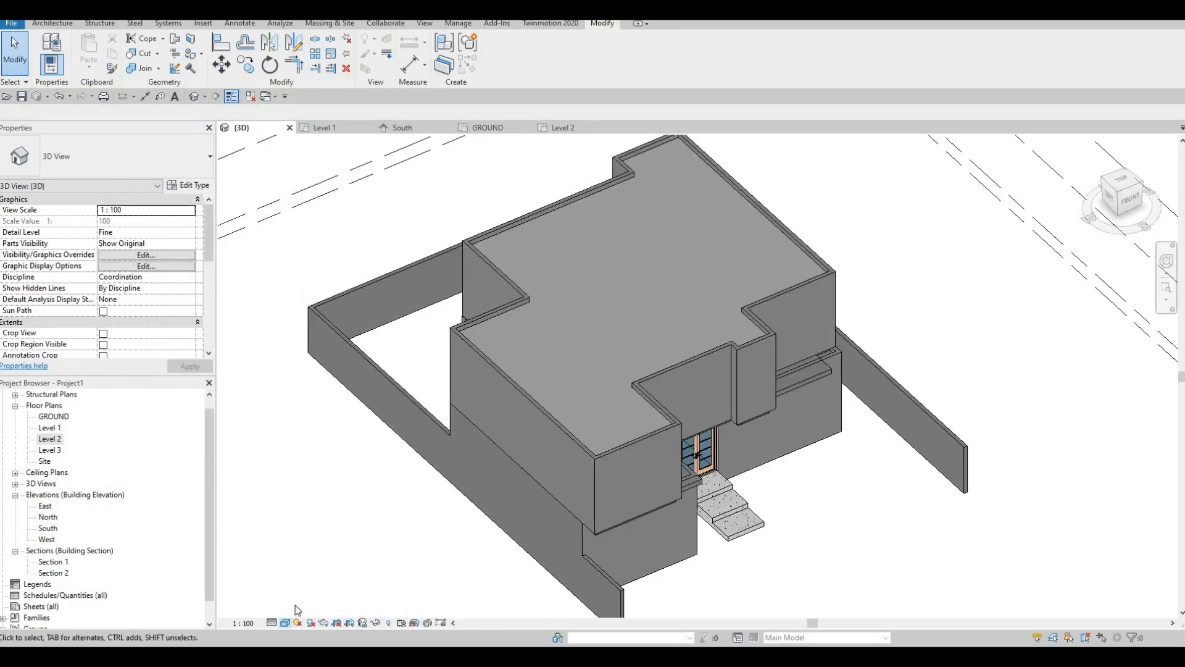
click(285, 622)
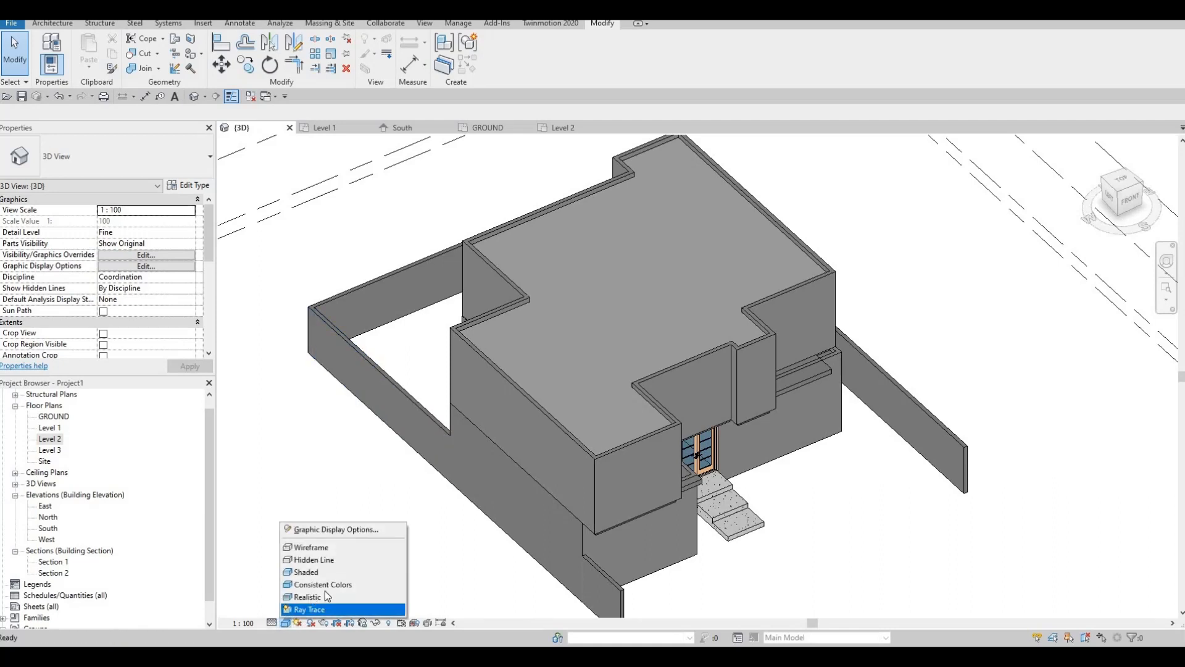
click(326, 596)
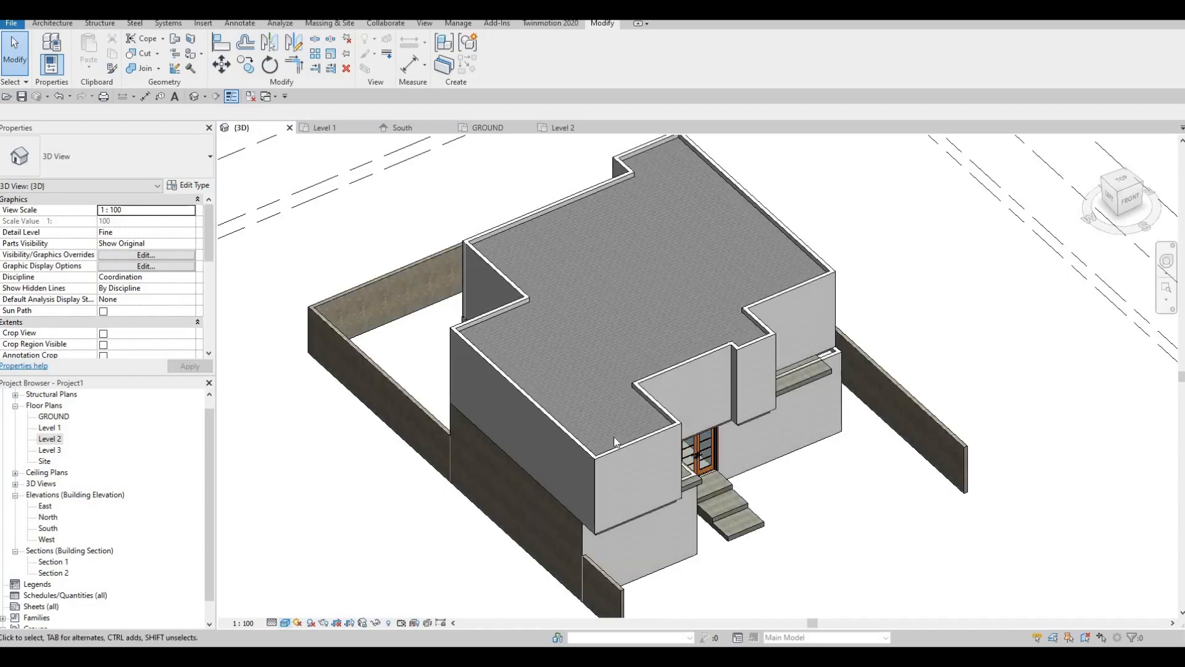
Examine the shingled roof, the raised parapet walls and the front facade from several angles in 3D
scroll(680, 415, up, 3)
scroll(654, 407, up, 3)
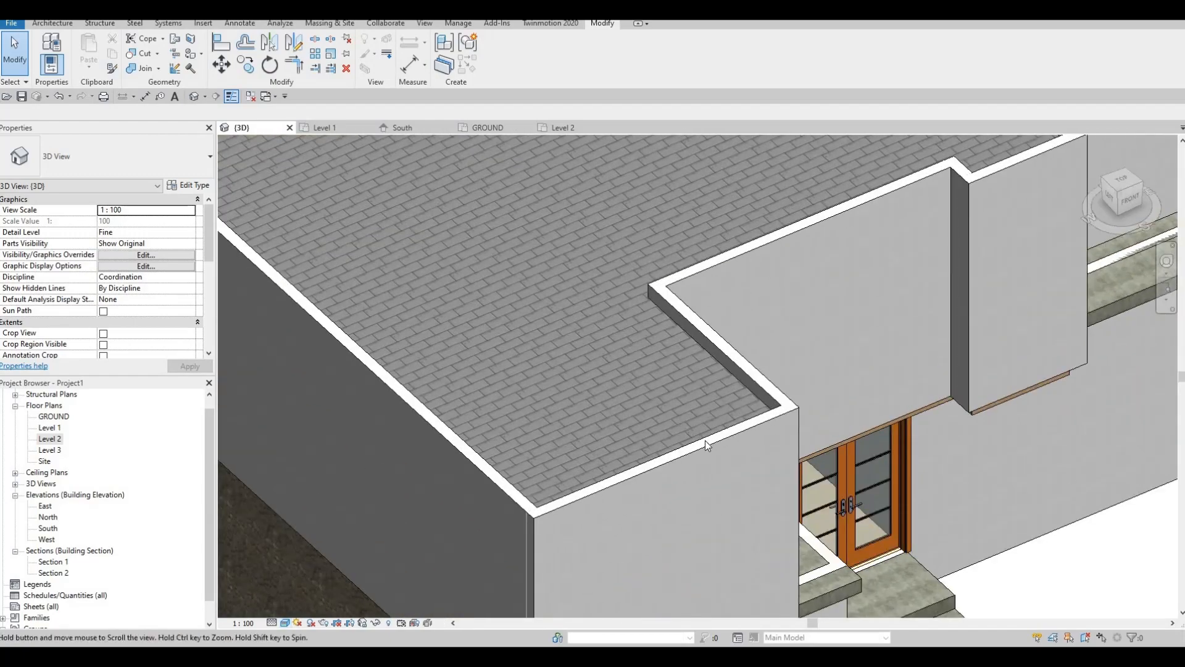
middle_drag(705, 440, 648, 406)
scroll(667, 420, down, 2)
shift+middle_drag(667, 364, 645, 384)
scroll(561, 363, down, 3)
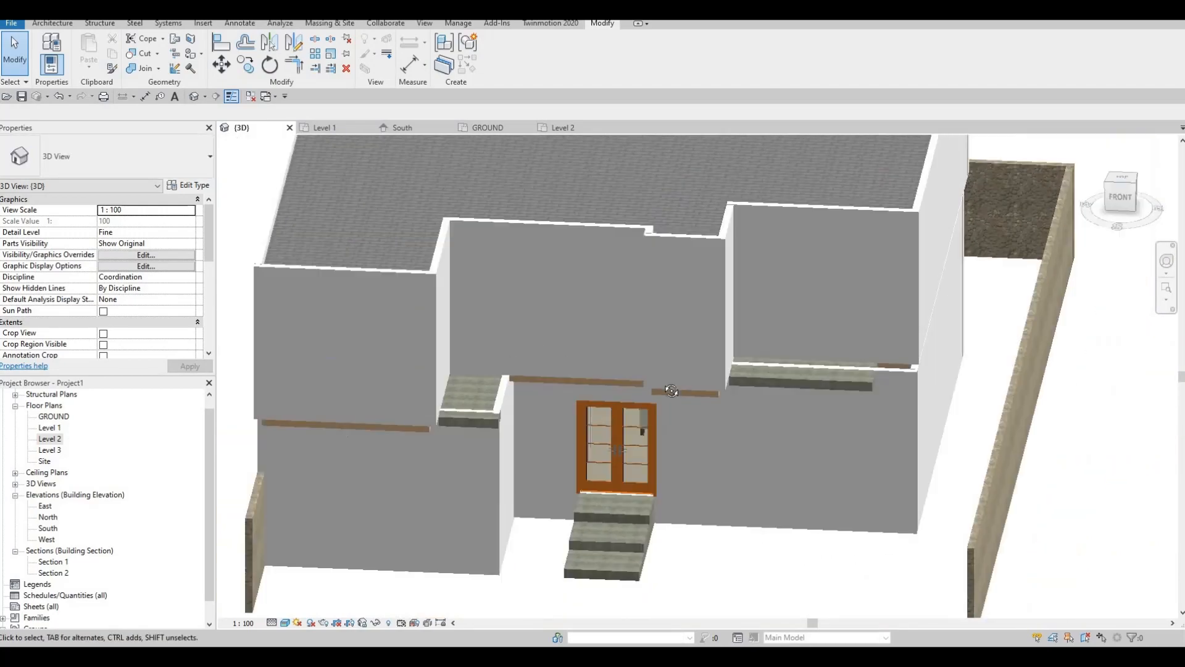
shift+middle_drag(683, 506, 804, 436)
scroll(805, 436, up, 2)
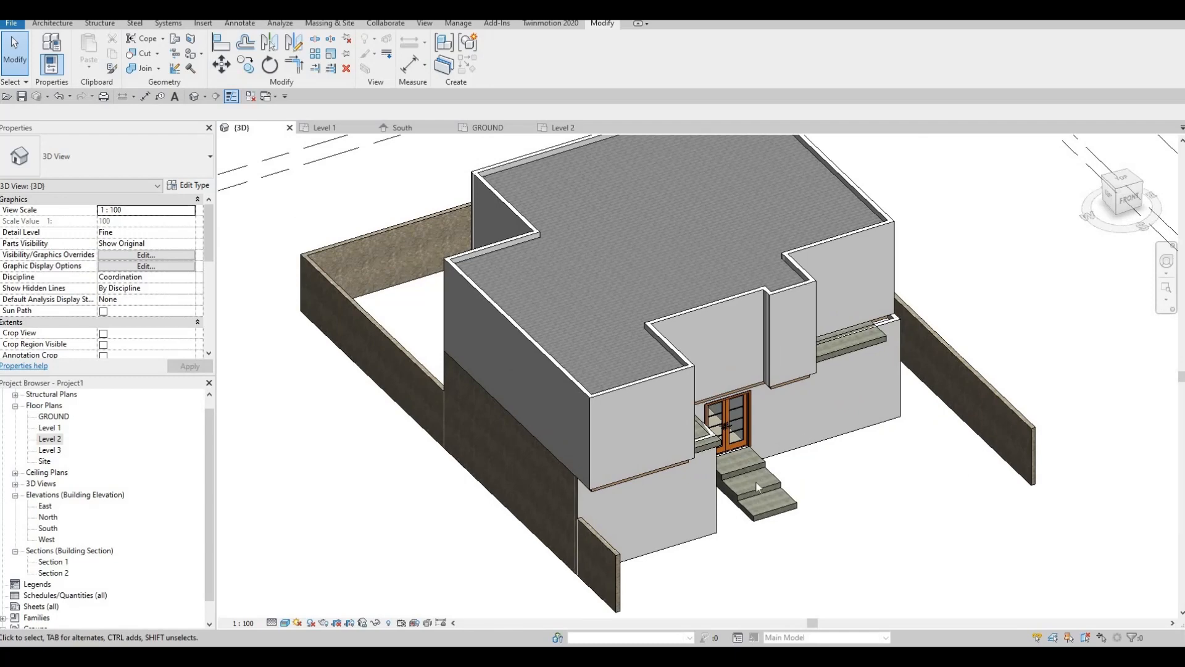
shift+middle_drag(762, 490, 523, 409)
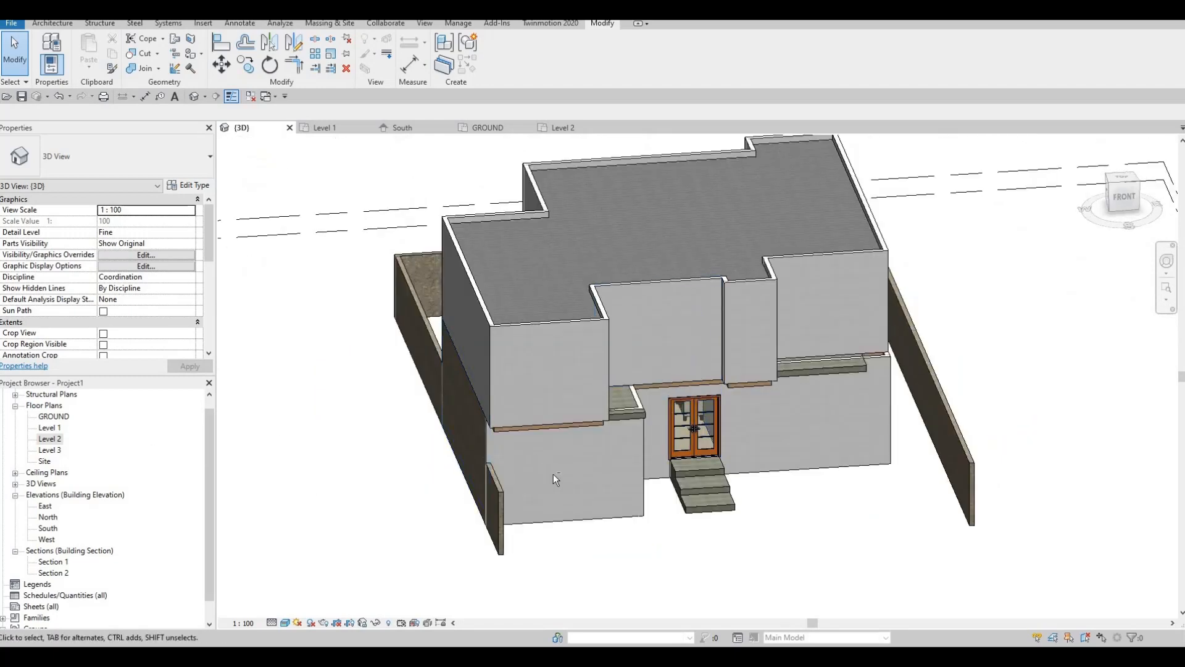
shift+middle_drag(635, 473, 618, 550)
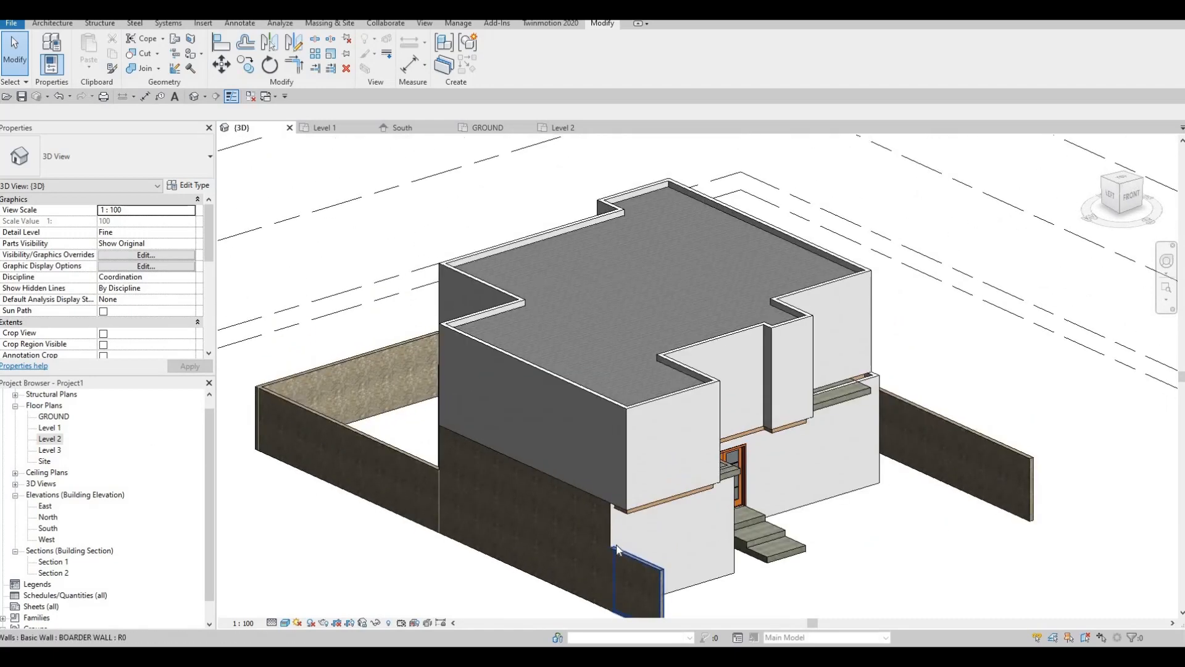